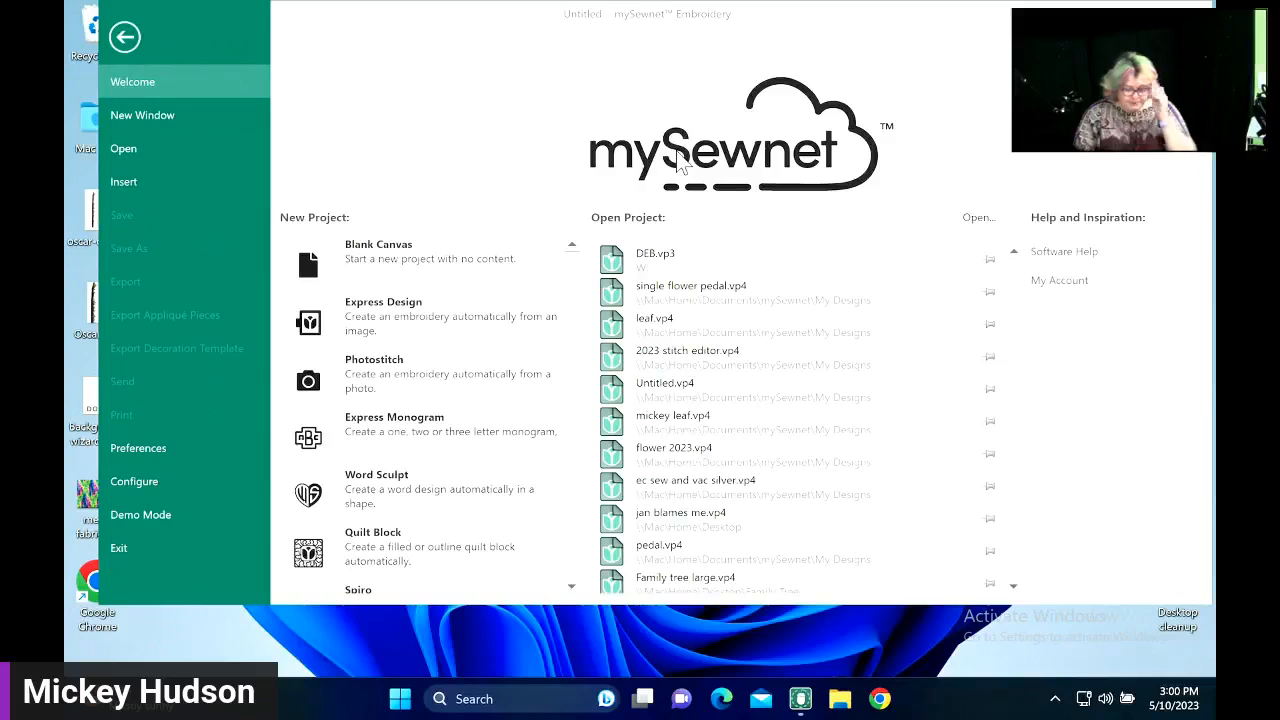
- Create a blank project using the rotated 360mm x 260mm Designer Imperial Hoop for the Husqvarna Viking Designer Epic 2
left_click(425, 262)
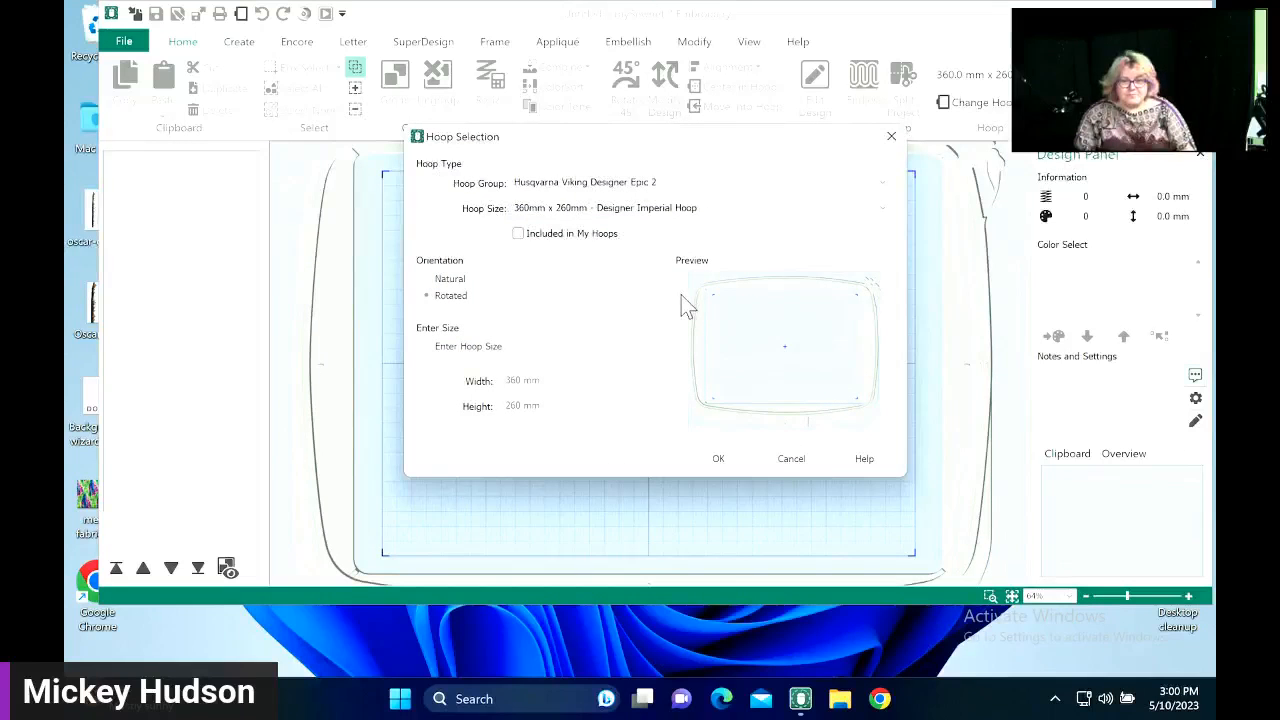
left_click(738, 458)
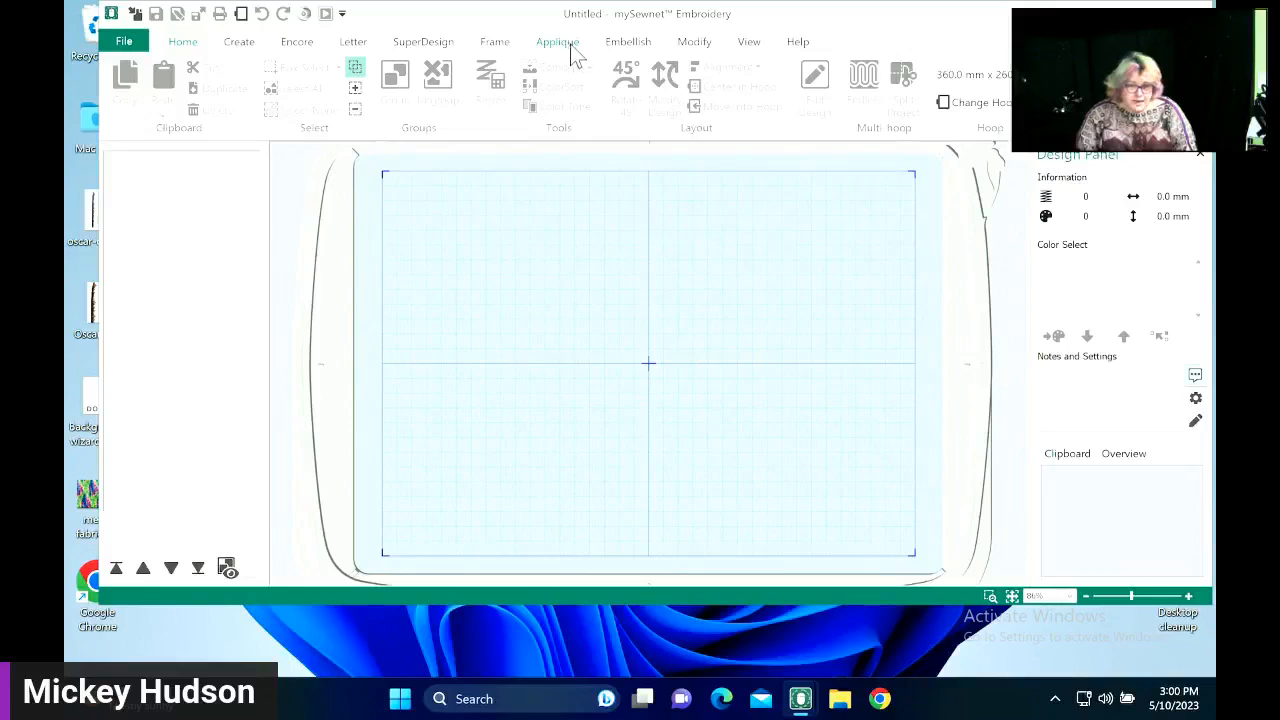
- Start the Background Wizard with a previously saved garment background and open the browser for loading it
left_click(750, 44)
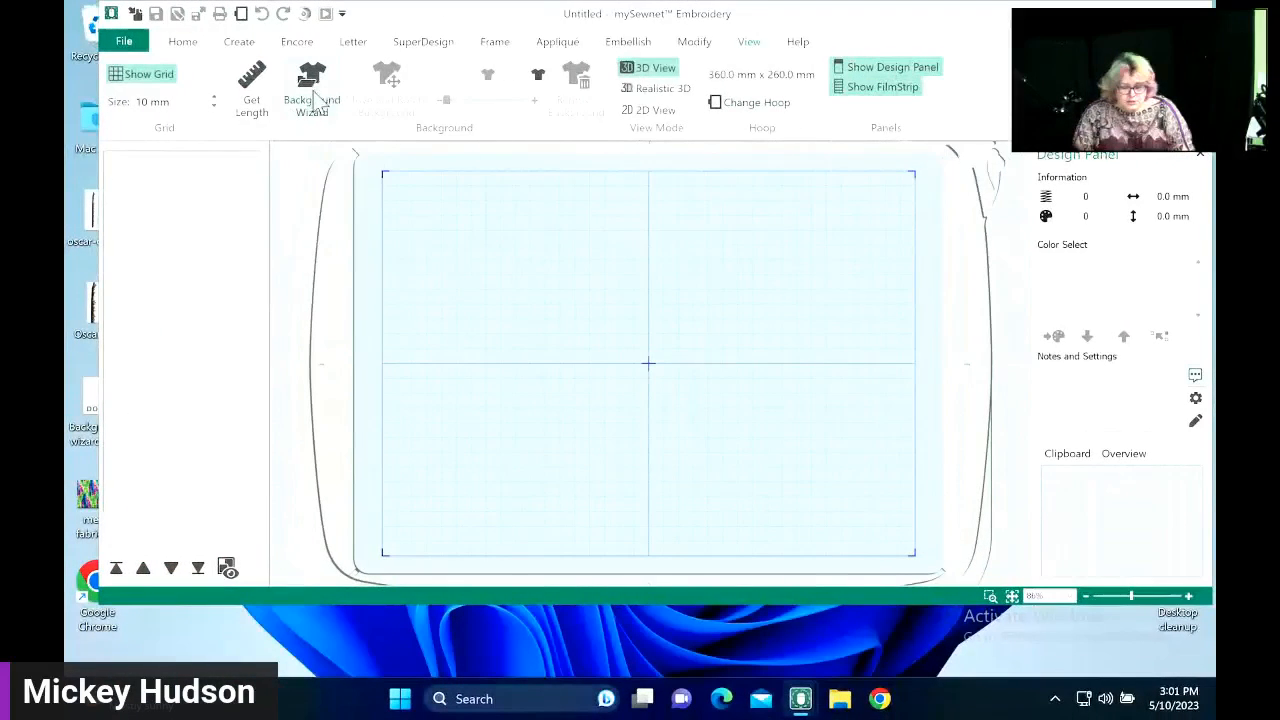
left_click(312, 98)
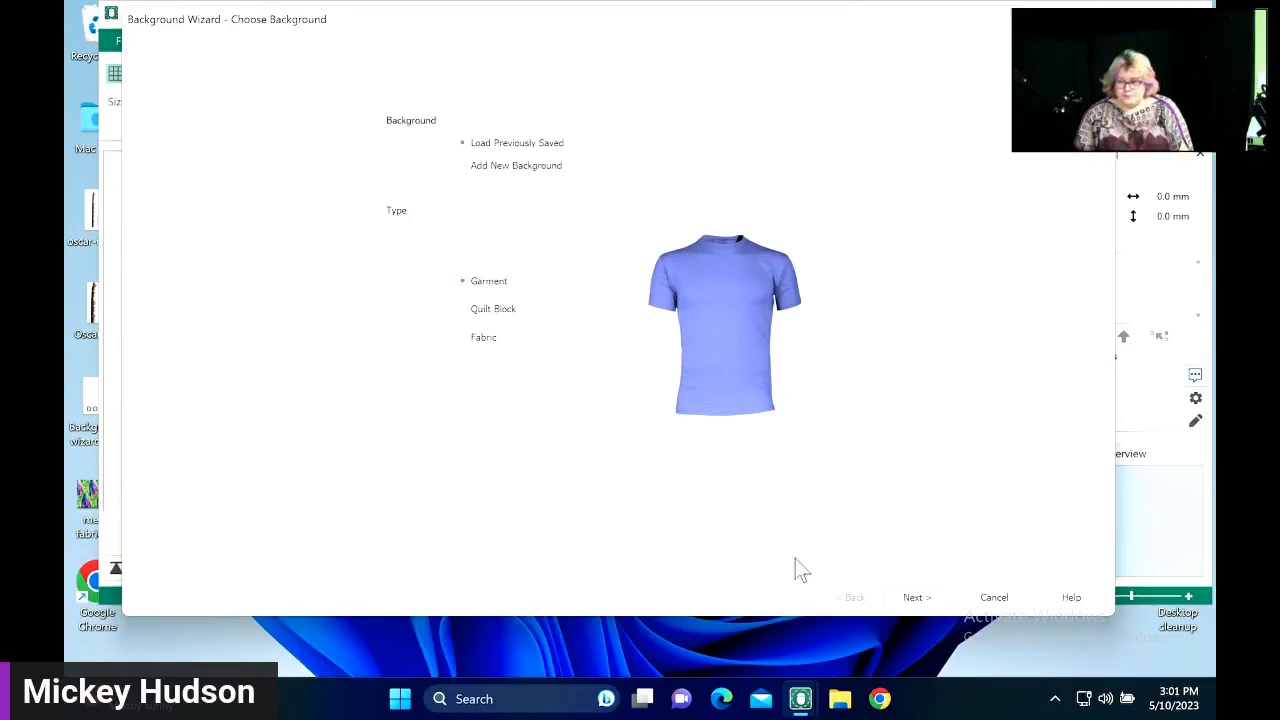
left_click(930, 600)
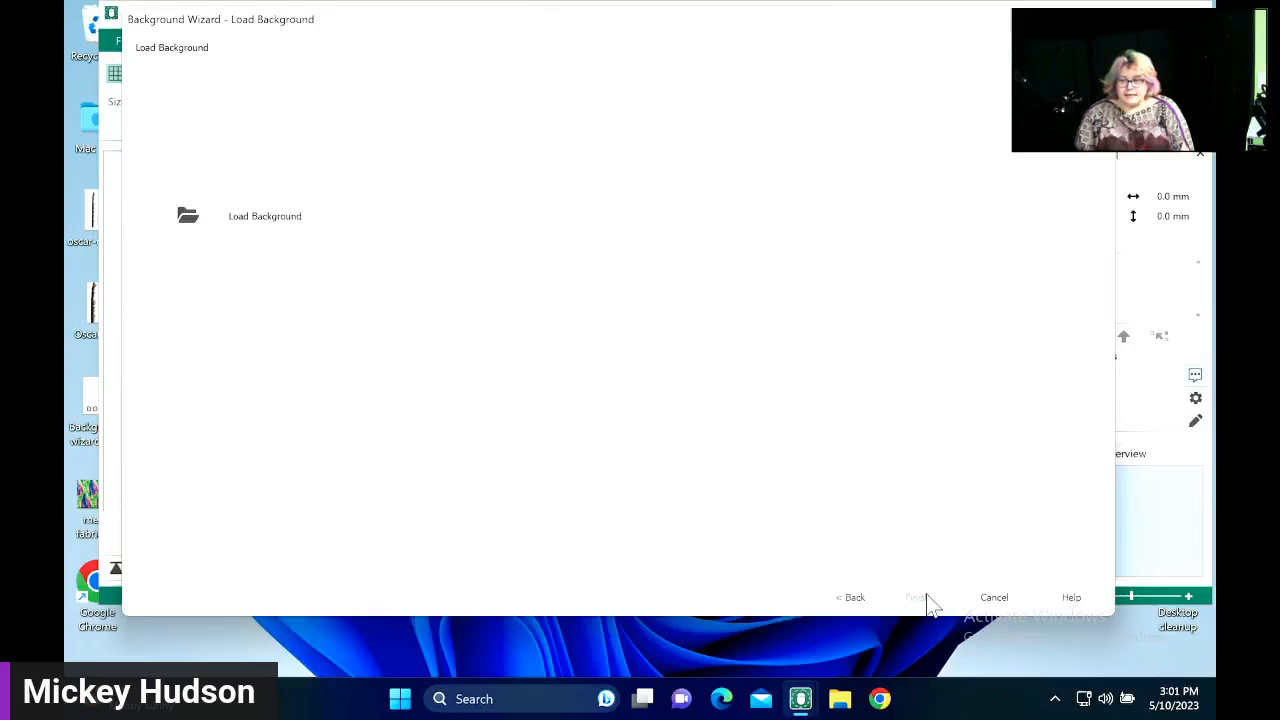
left_click(189, 220)
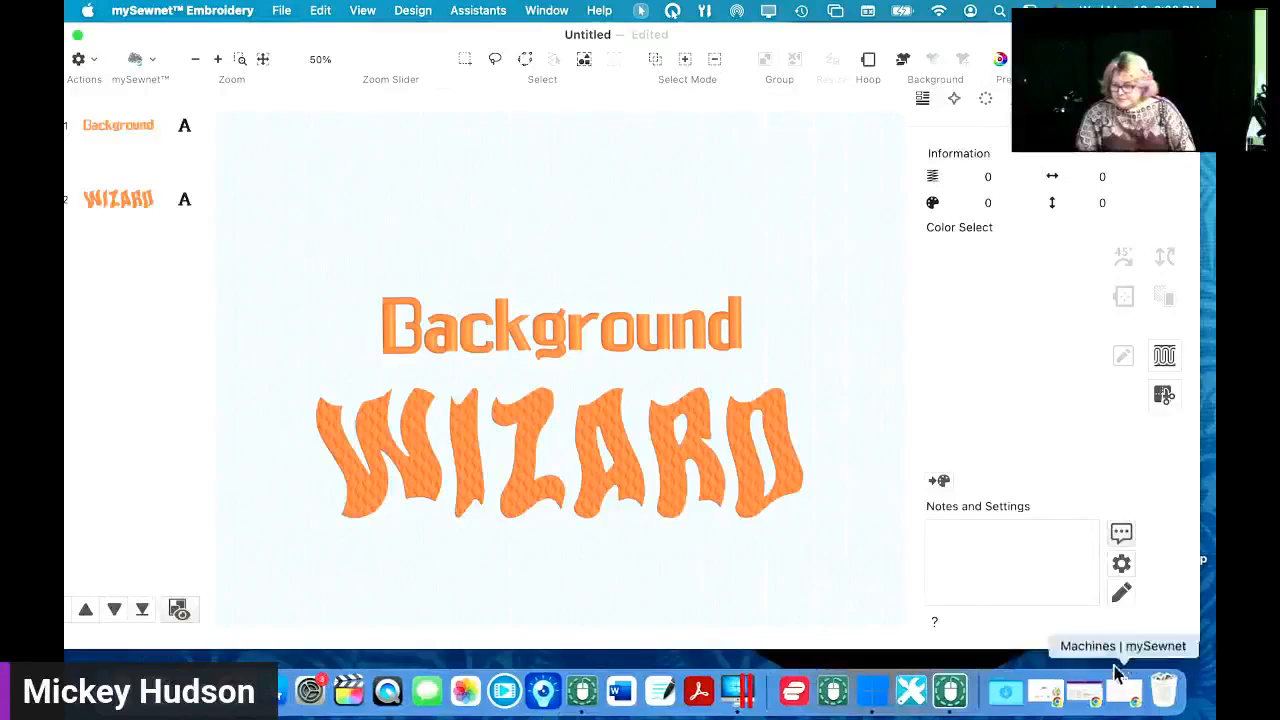
- Switch to Chrome and view the optional downloads for Windows on the mySewnet embroidery software download page
left_click(1126, 688)
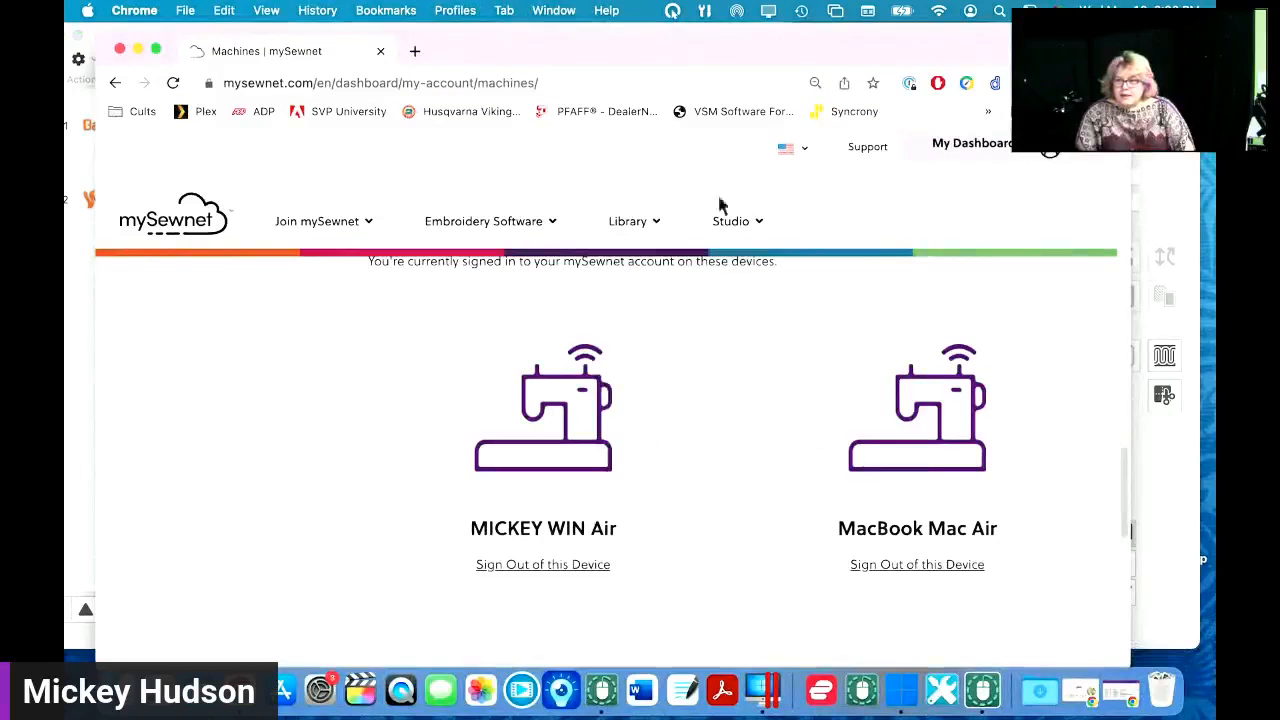
mouse_move(730, 218)
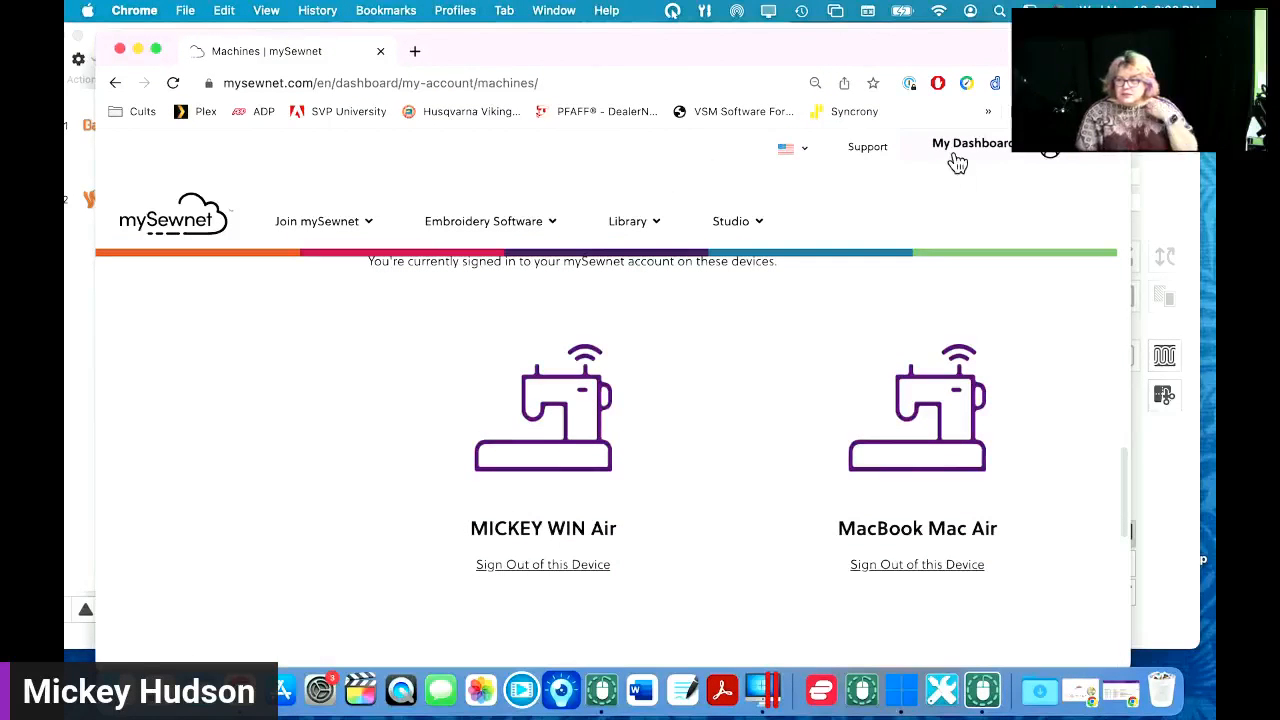
left_click(955, 158)
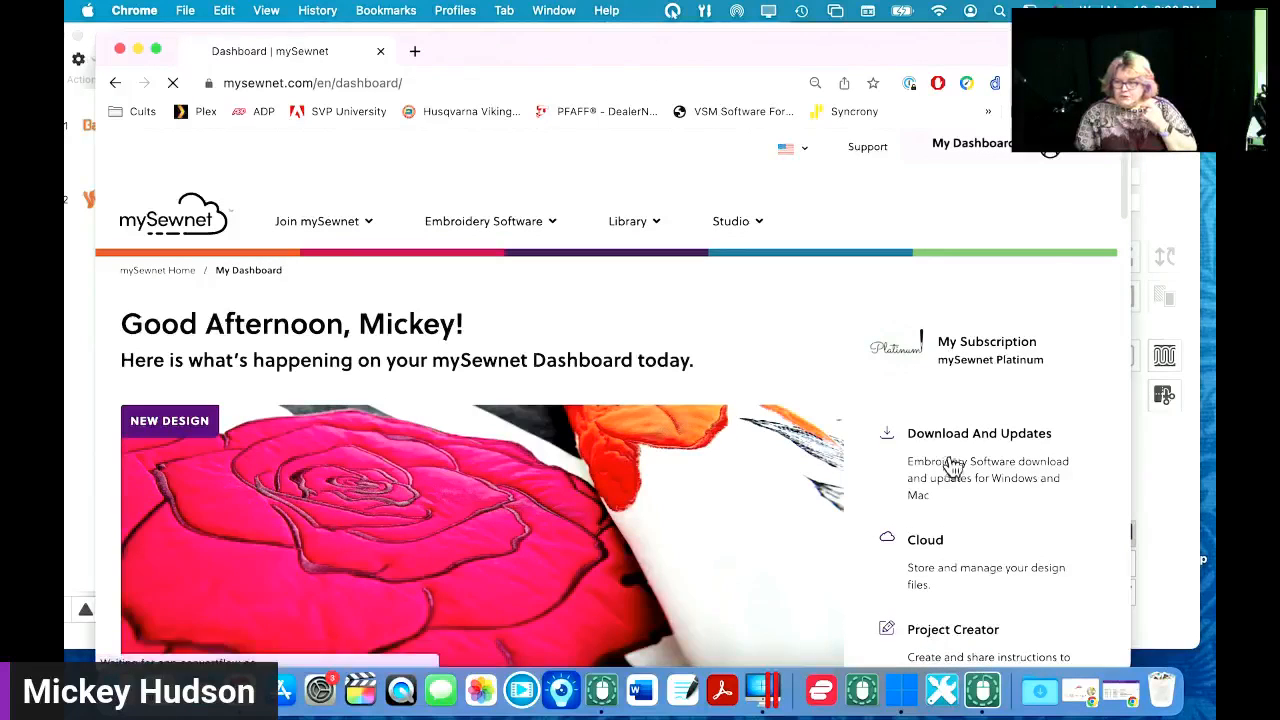
left_click(953, 467)
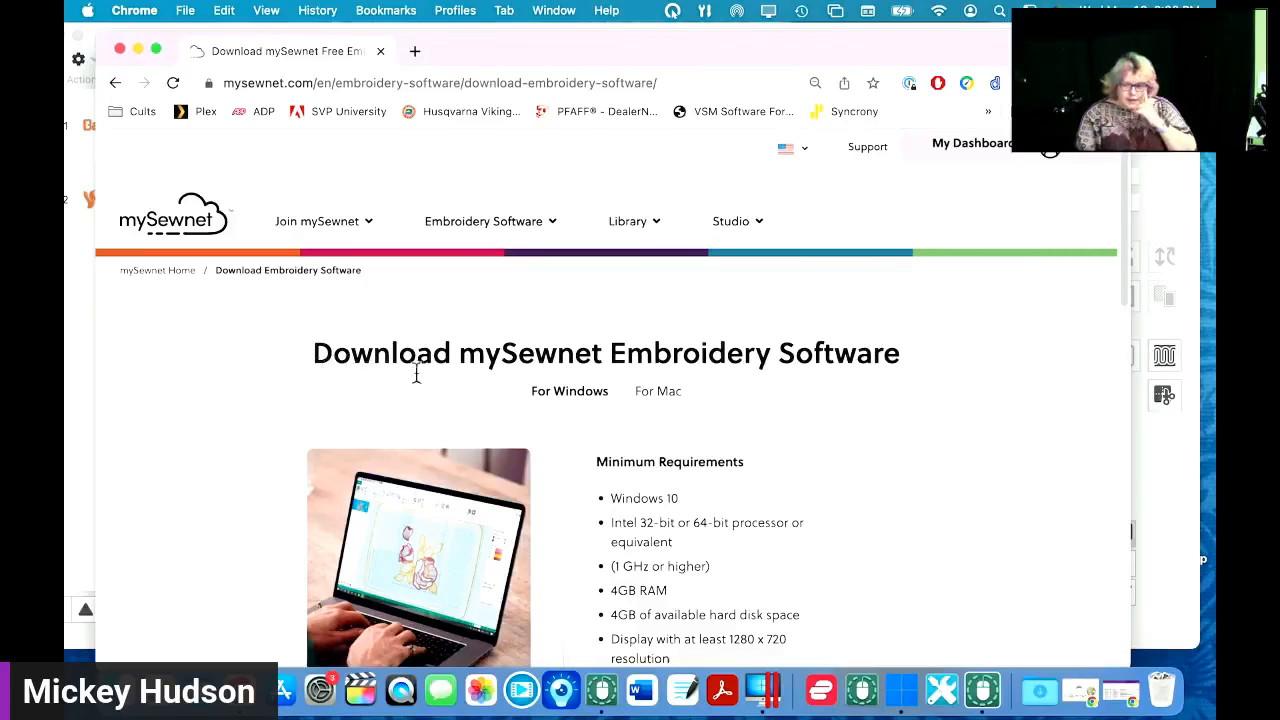
scroll(700, 440, "down", 3)
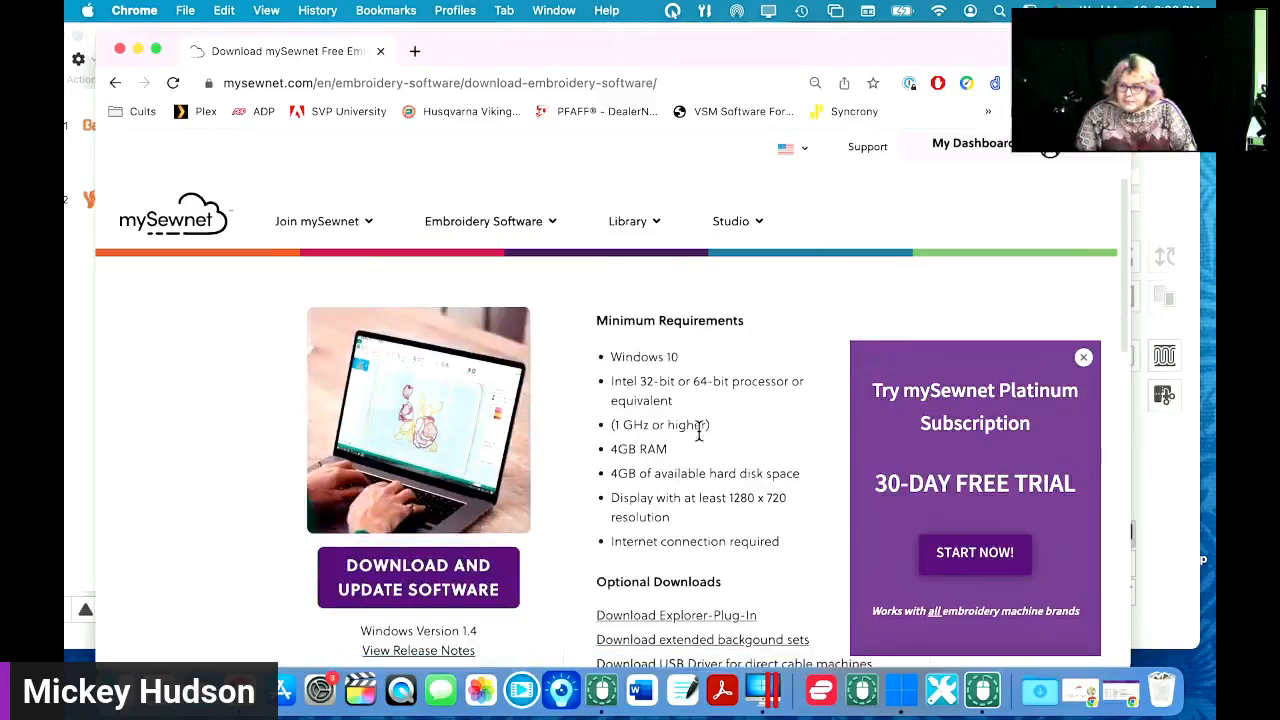
left_click(1084, 358)
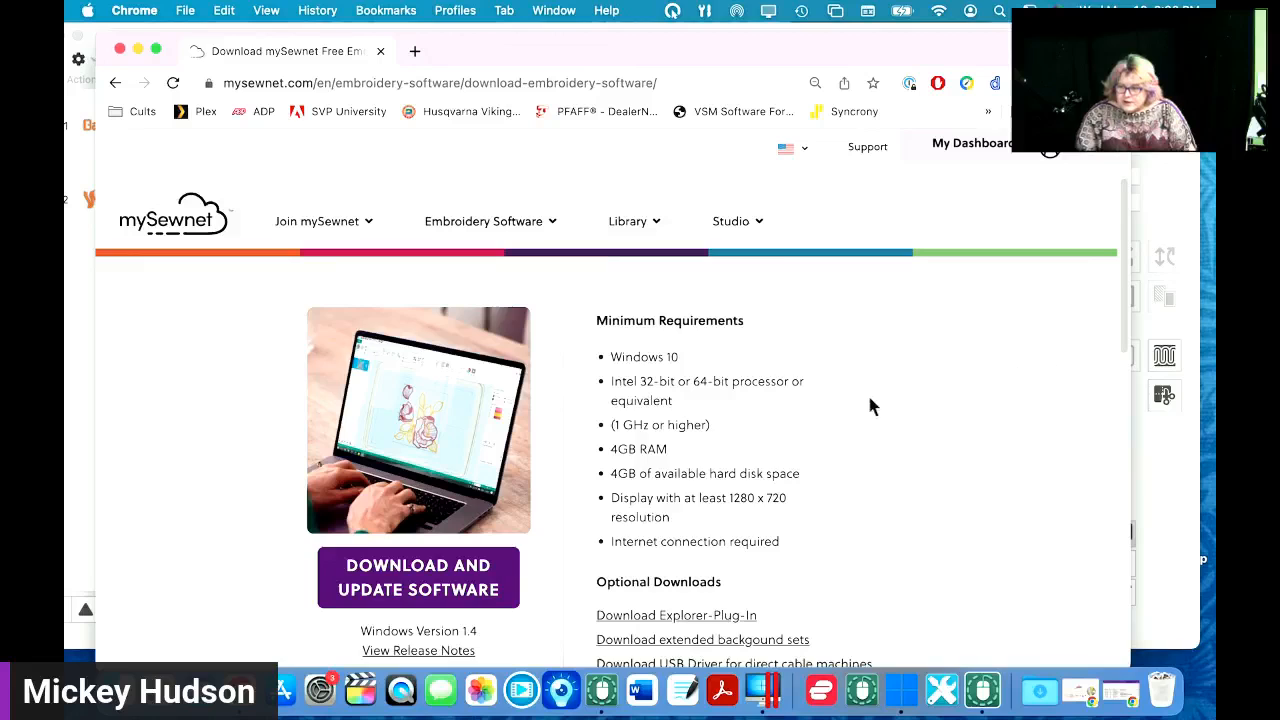
scroll(870, 400, "down", 2)
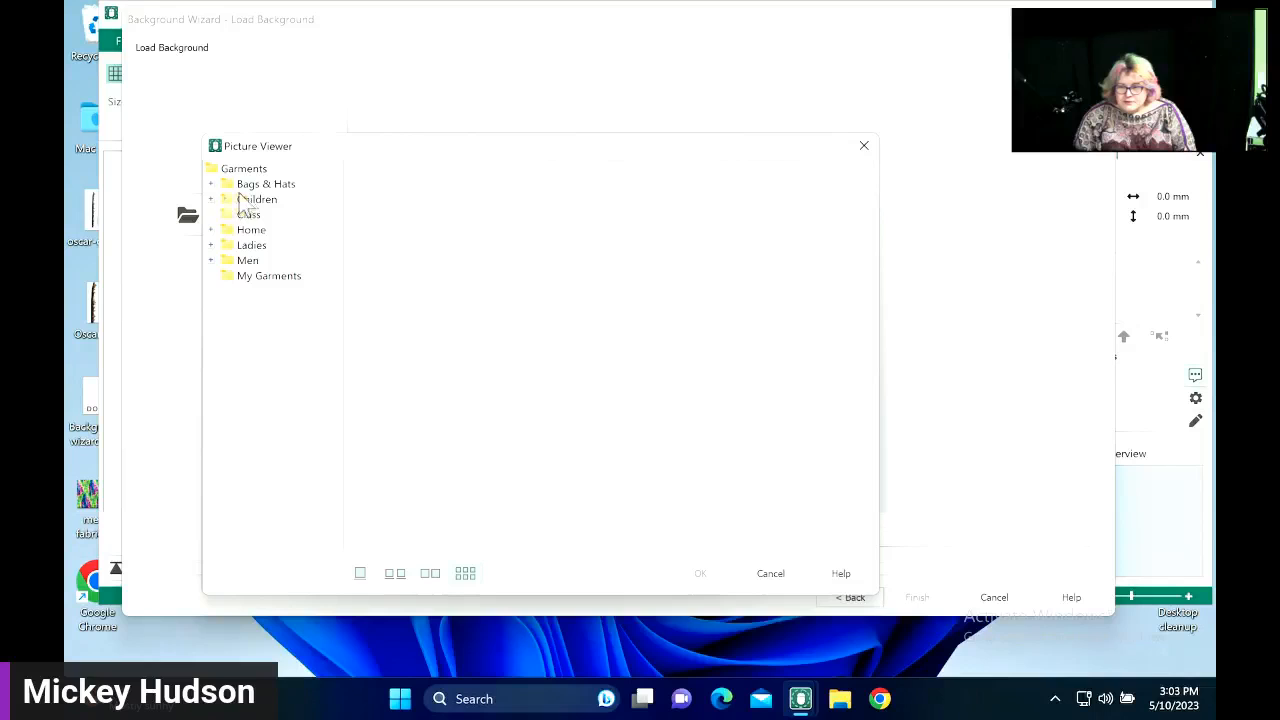
- Browse the Bags & Hats garment backgrounds, viewing the Caps, Drawstring Bags, Promo Bags and Tote Bags pictures
left_click(211, 231)
left_click(211, 185)
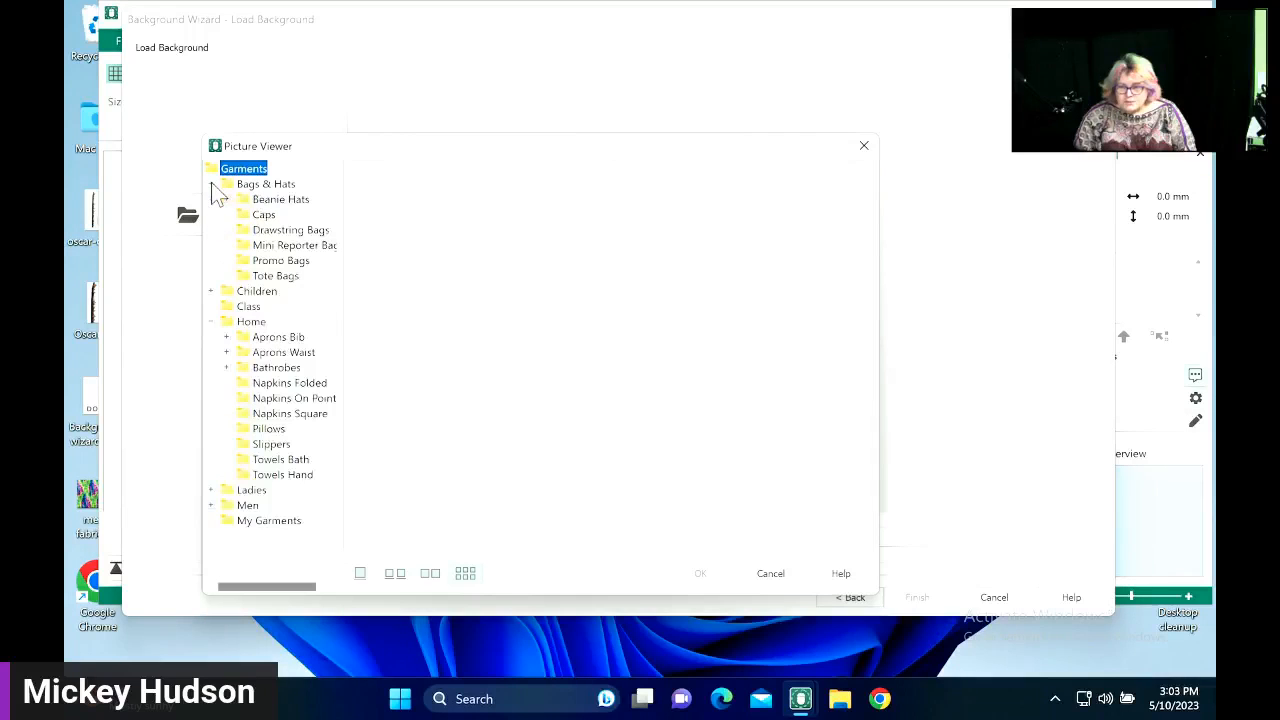
left_click(266, 217)
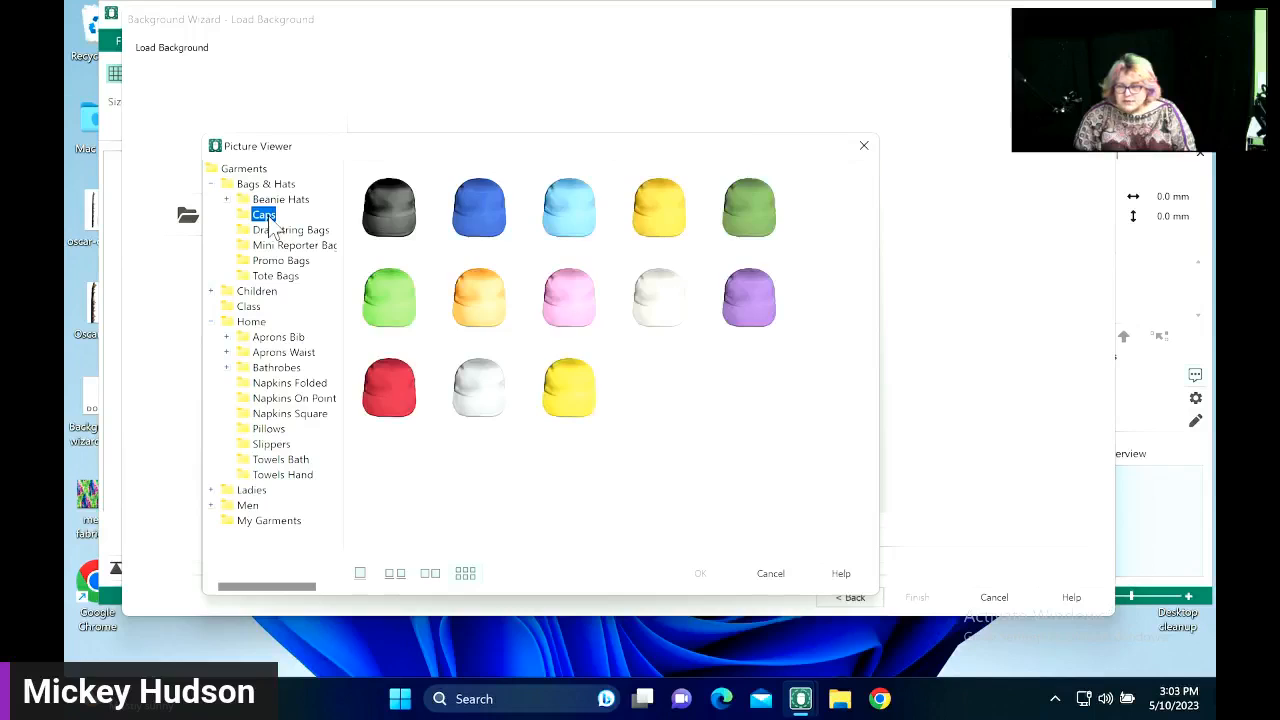
left_click(282, 231)
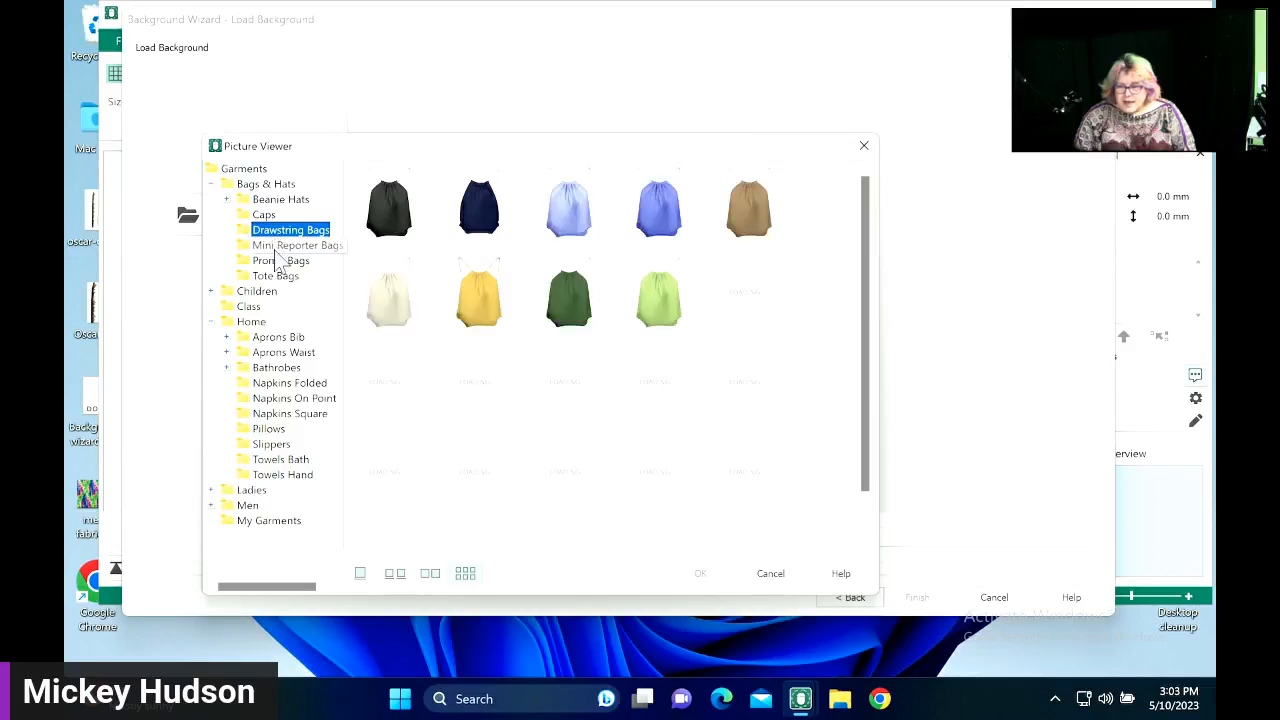
left_click(277, 262)
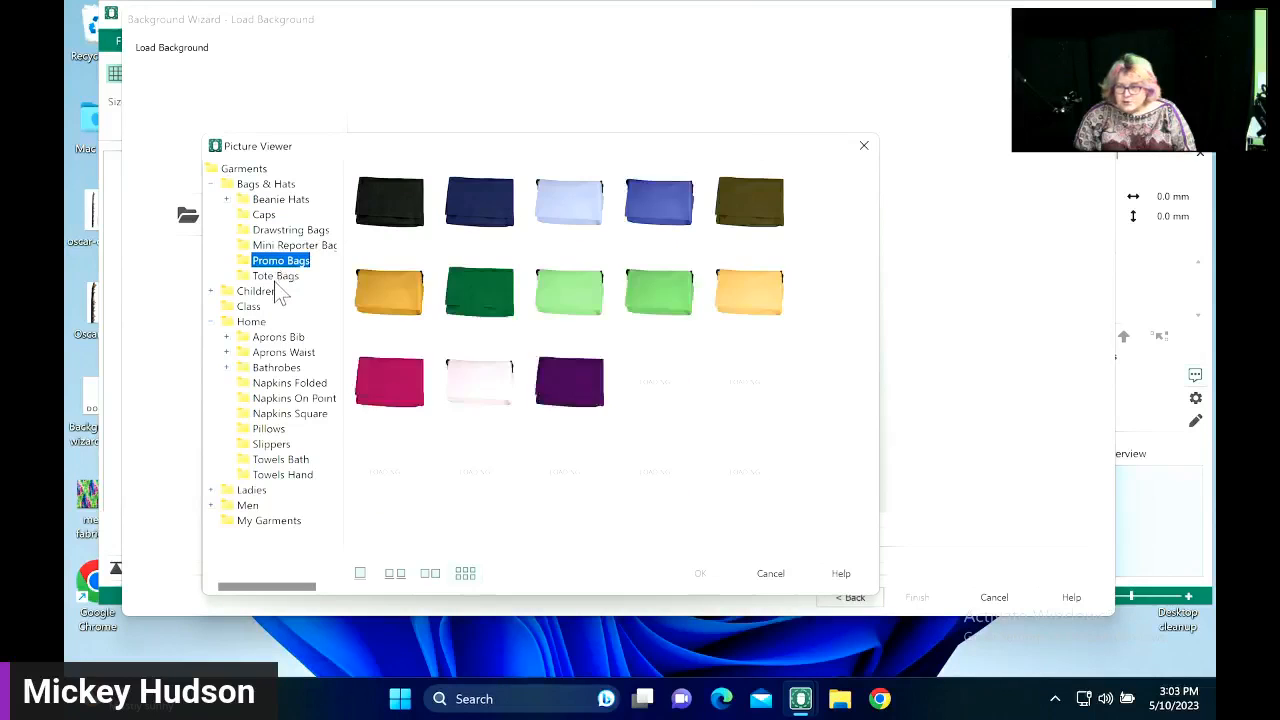
left_click(277, 278)
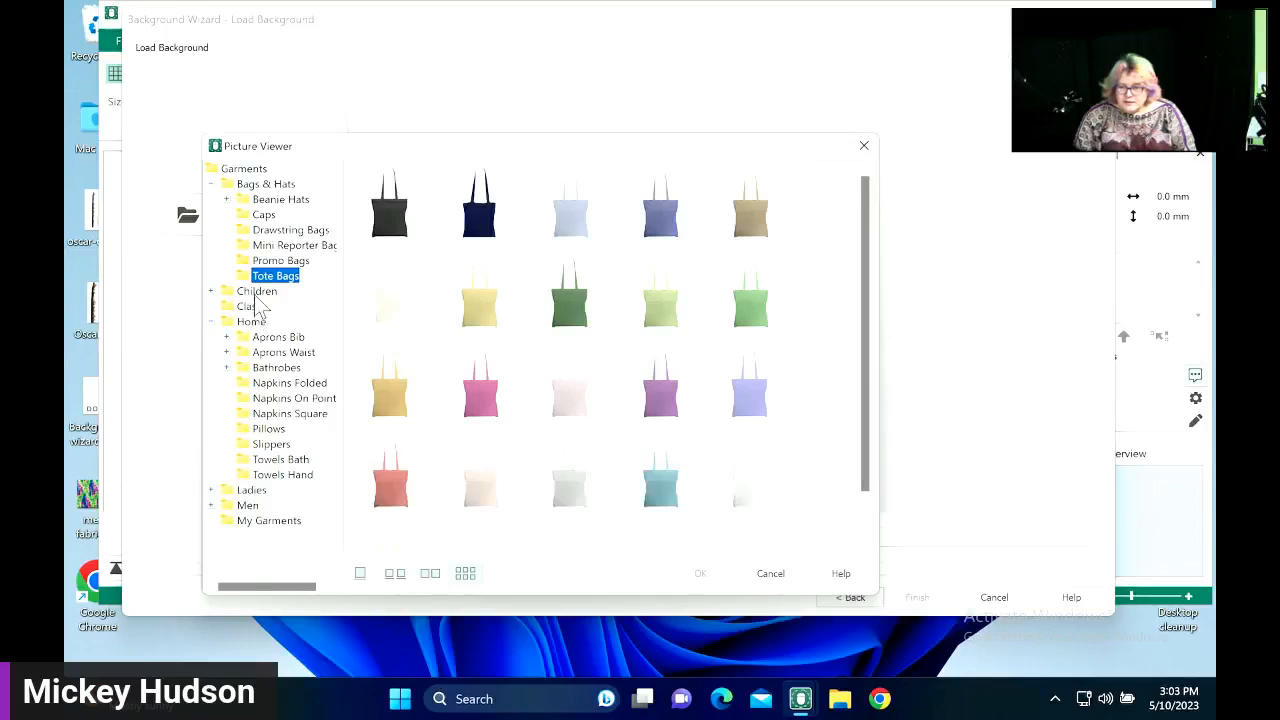
- Examine the Children's Large T-Shirts Polo and the Ladies' Medium T-Shirts V-Neck backgrounds
left_click(260, 292)
left_click(282, 292)
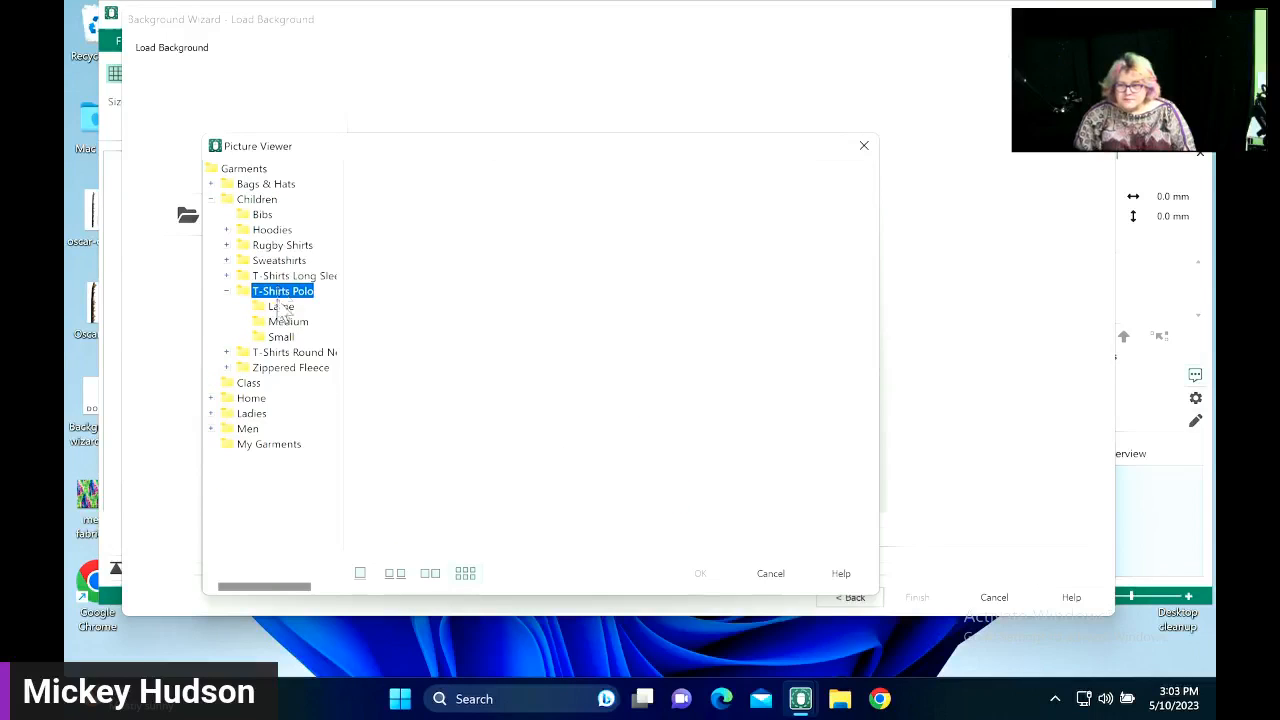
left_click(281, 306)
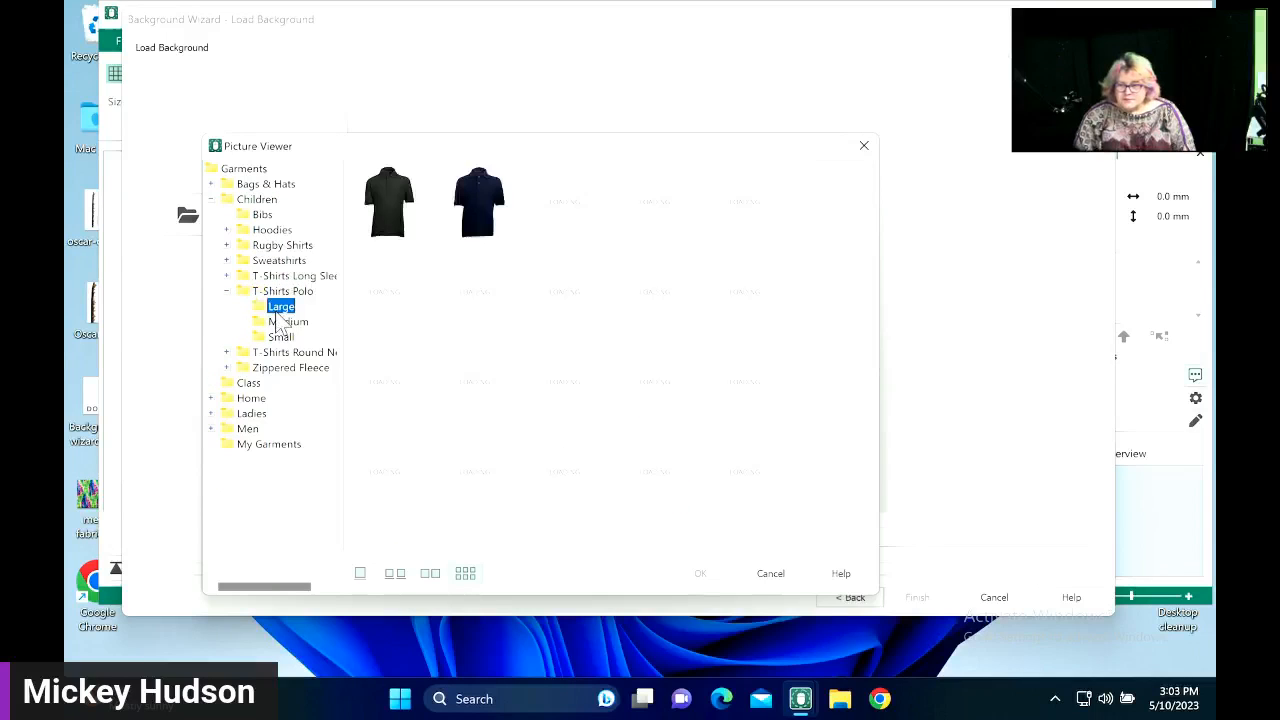
left_click(253, 413)
left_click(305, 368)
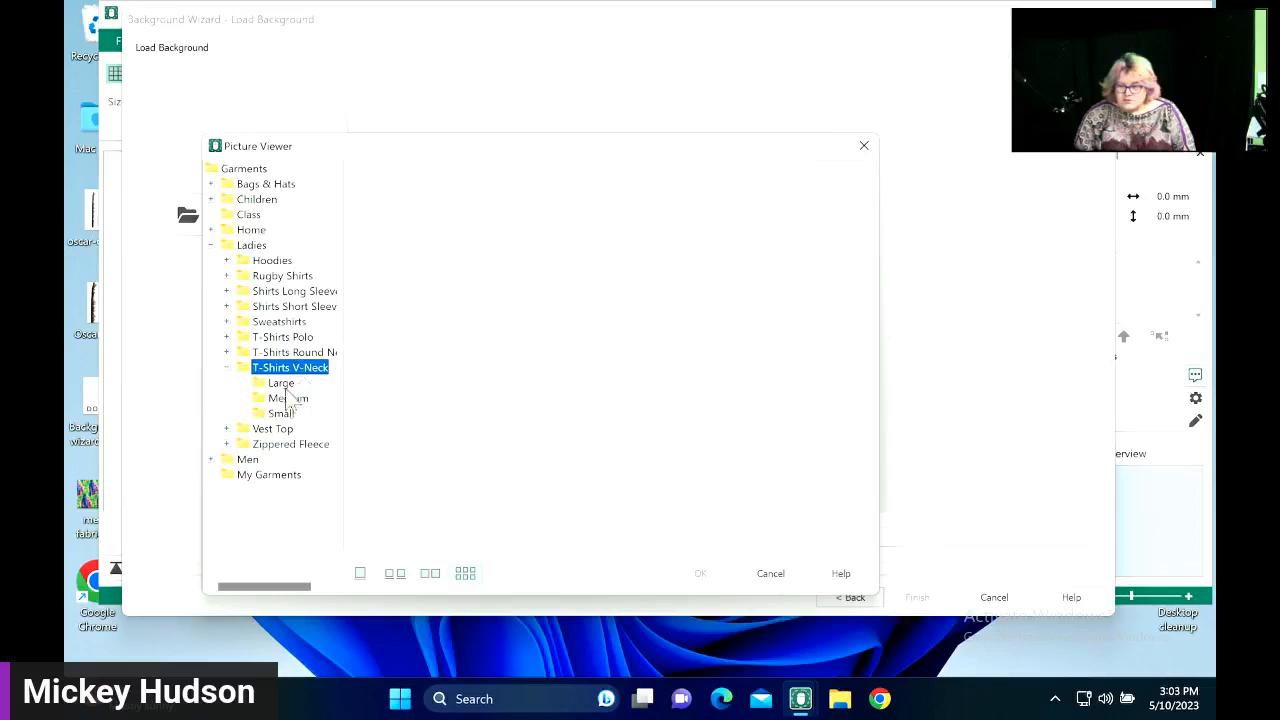
left_click(287, 398)
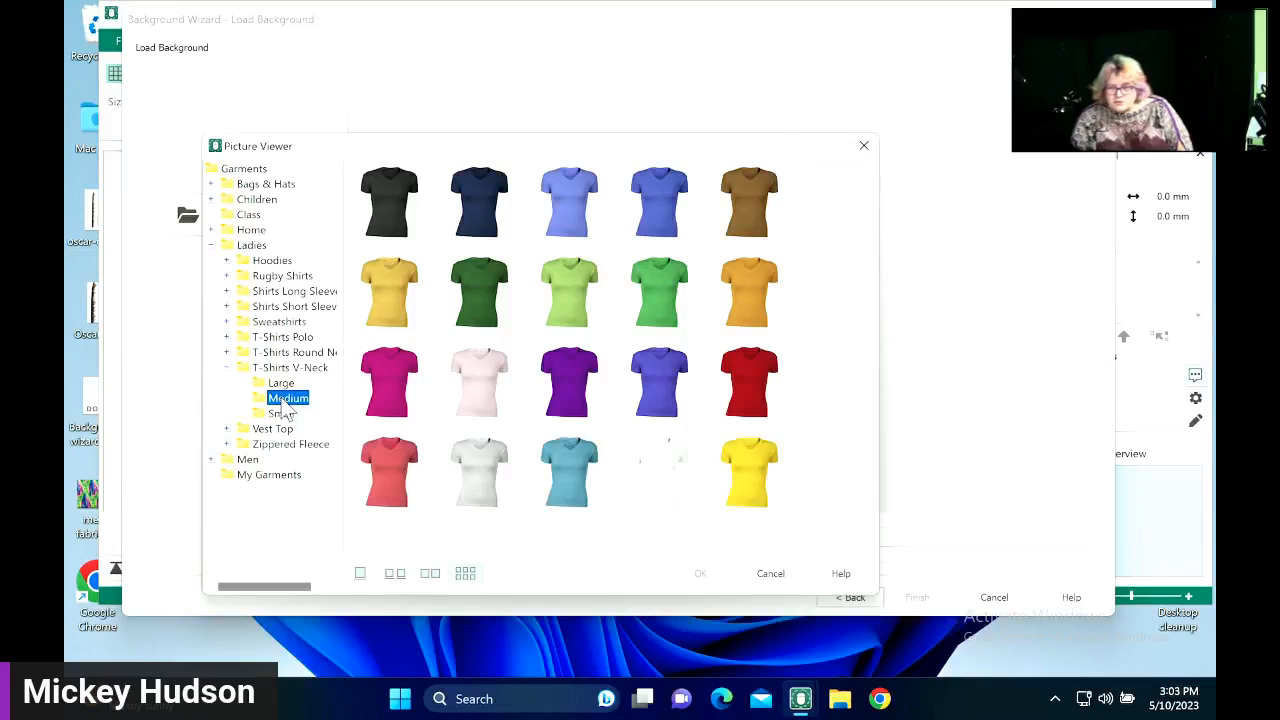
- Load the Pillow 1 Pink Dk background from the Home Pillows collection and finish the wizard
left_click(211, 247)
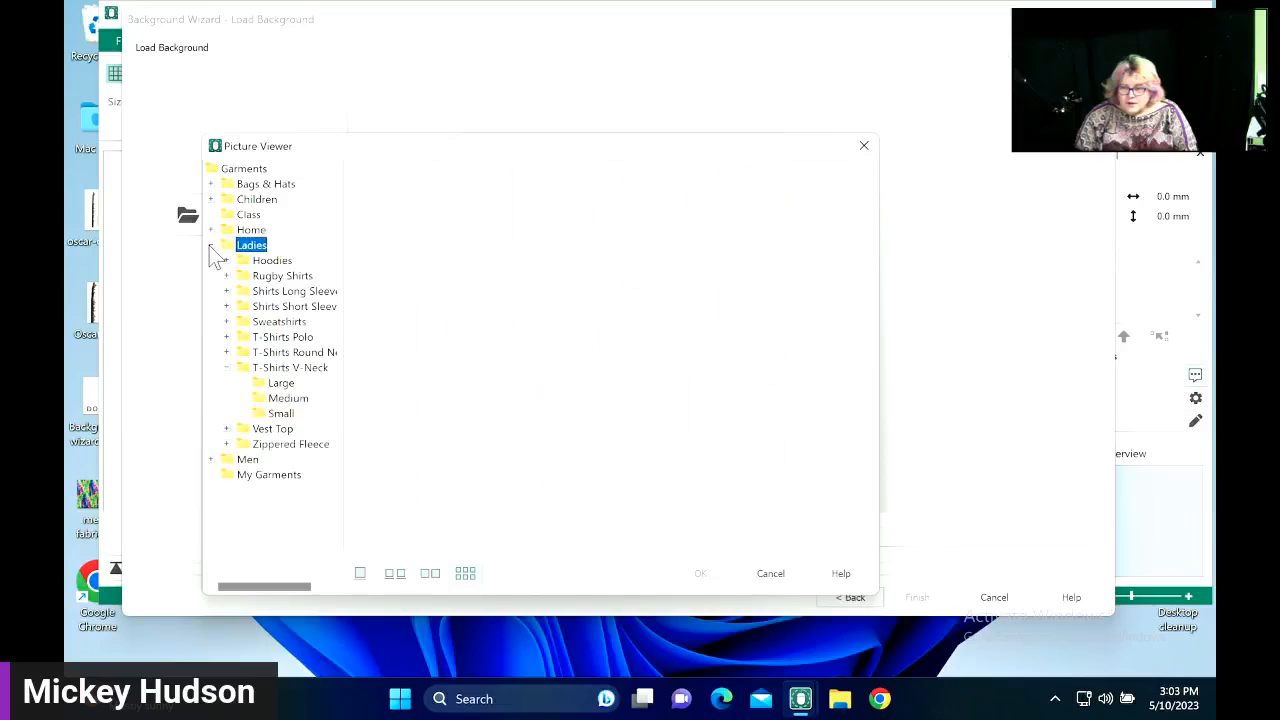
double_click(251, 234)
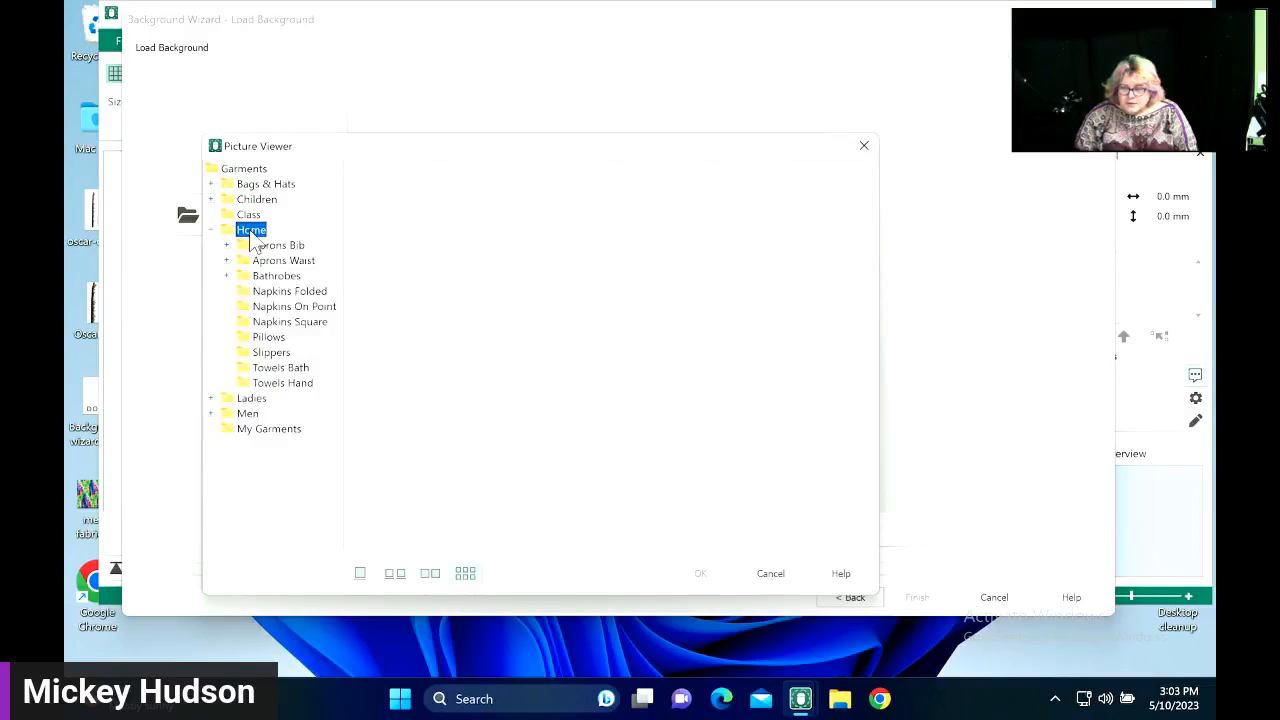
left_click(268, 340)
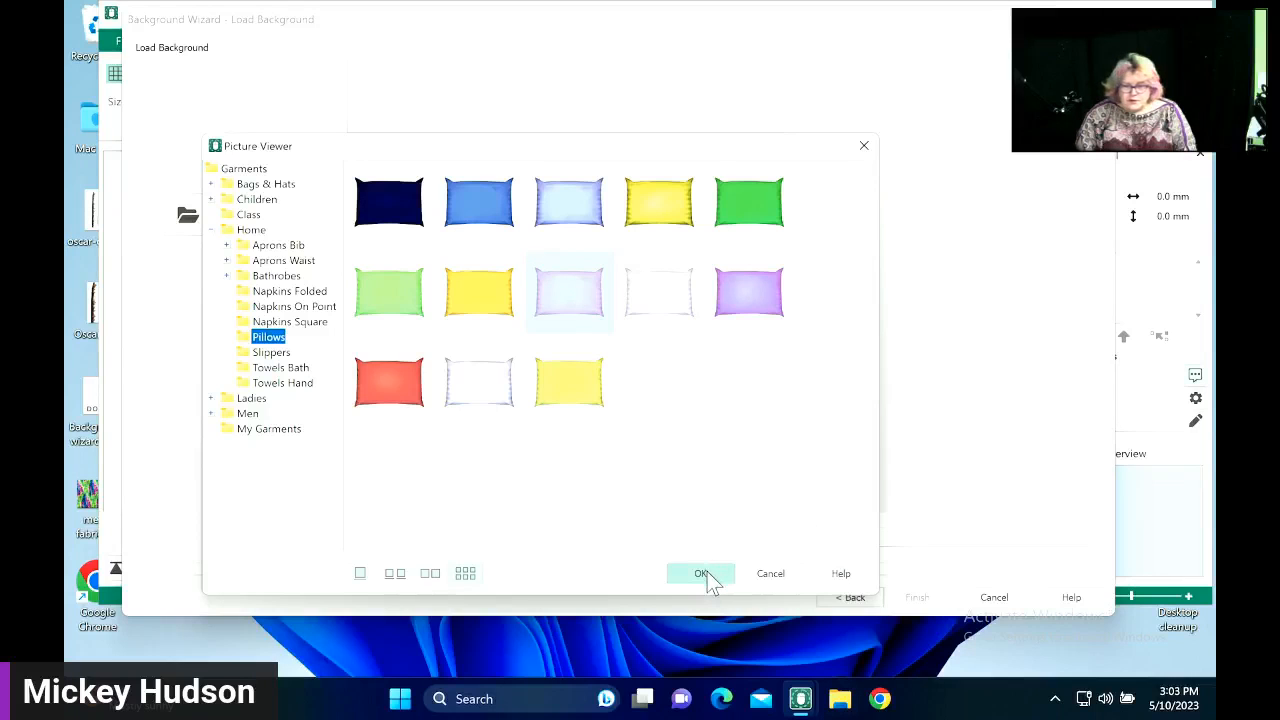
left_click(704, 574)
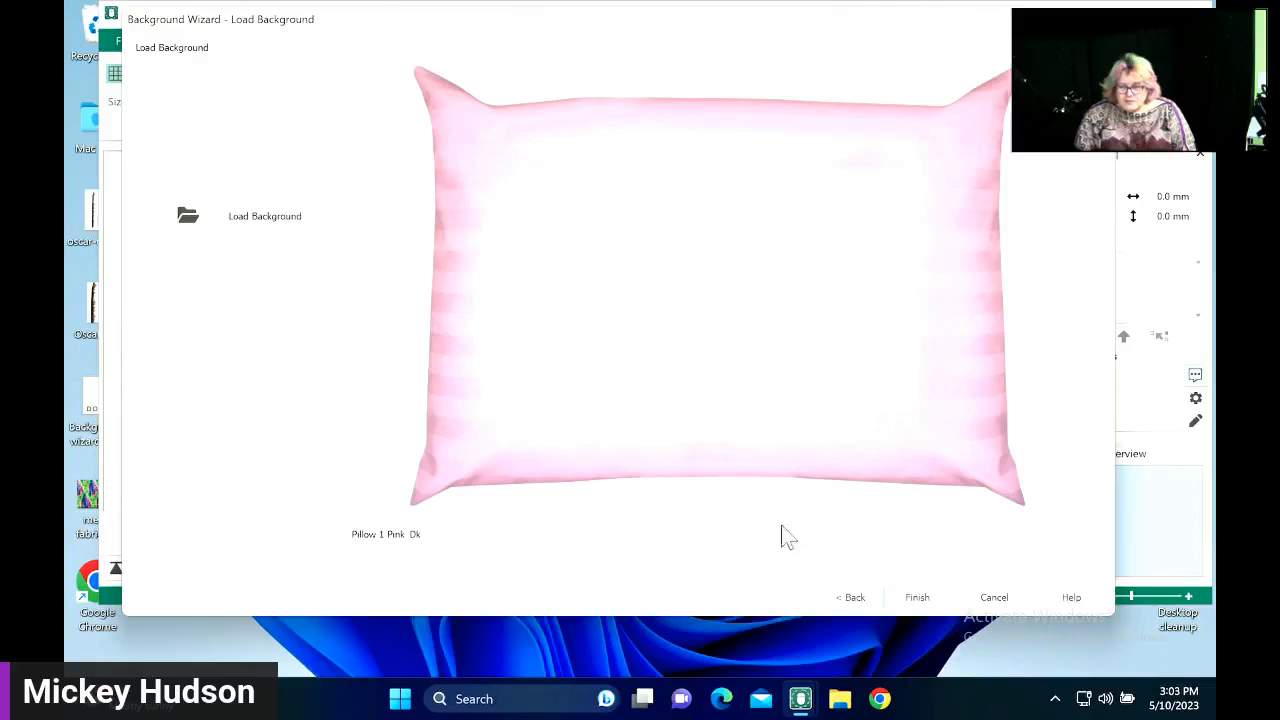
left_click(914, 600)
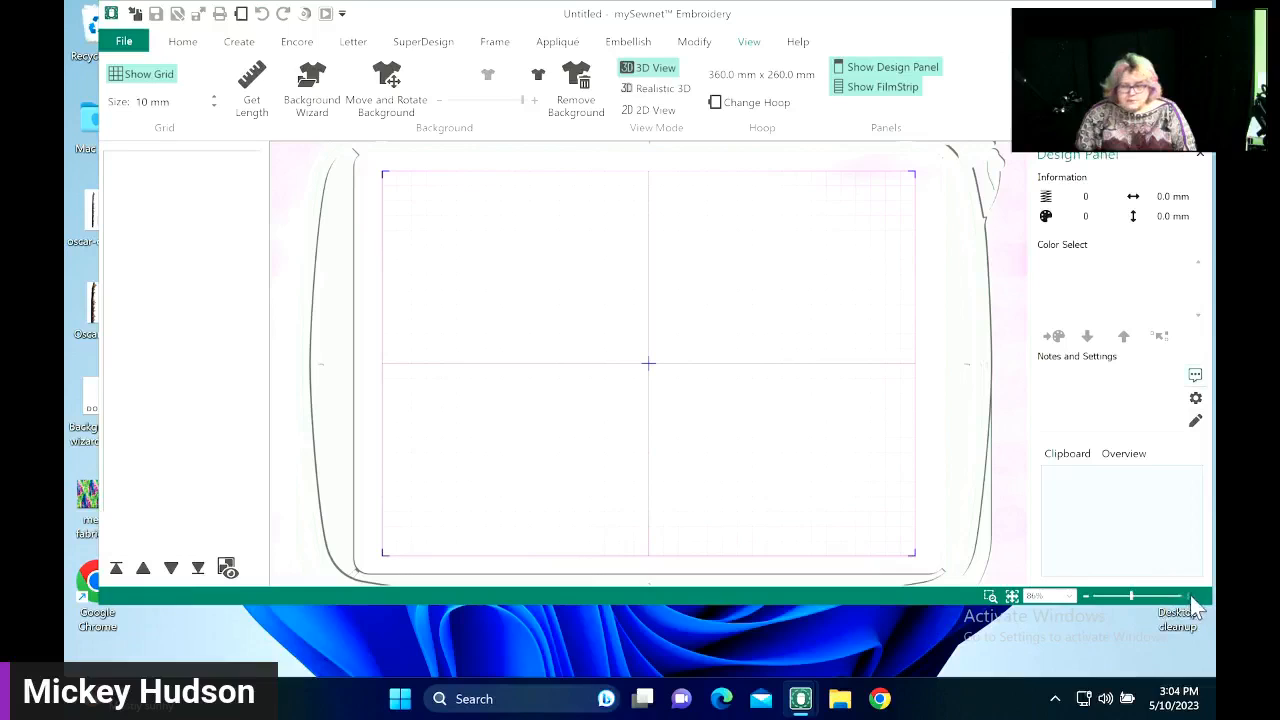
- Magnify an area around the hoop's centre and fit the whole hoop back in the work area
left_click(990, 597)
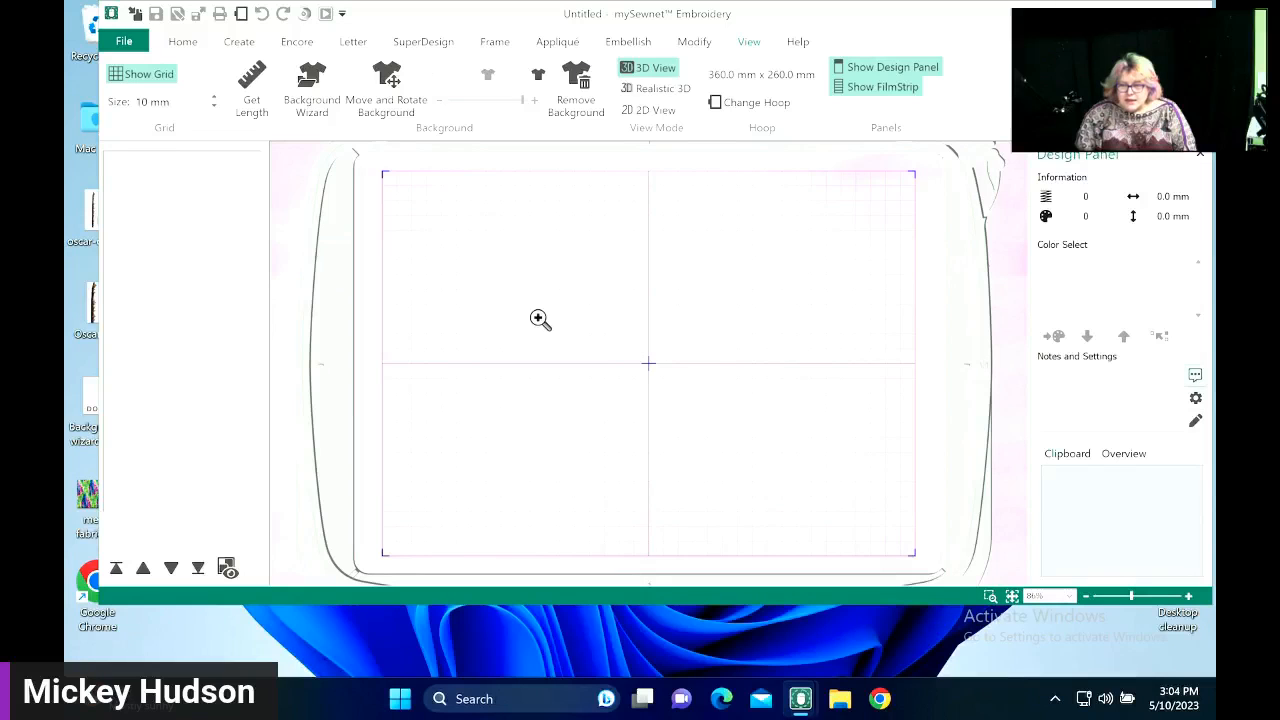
left_click_drag(535, 313, 683, 462)
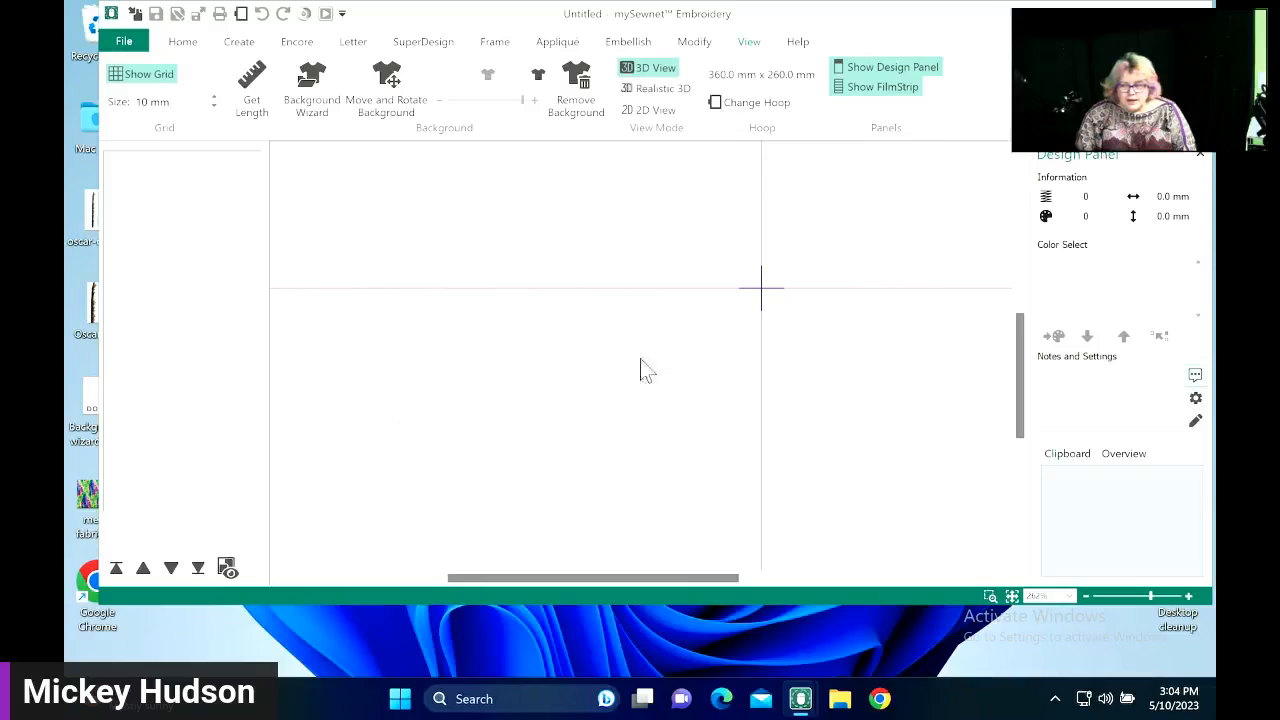
left_click(1012, 597)
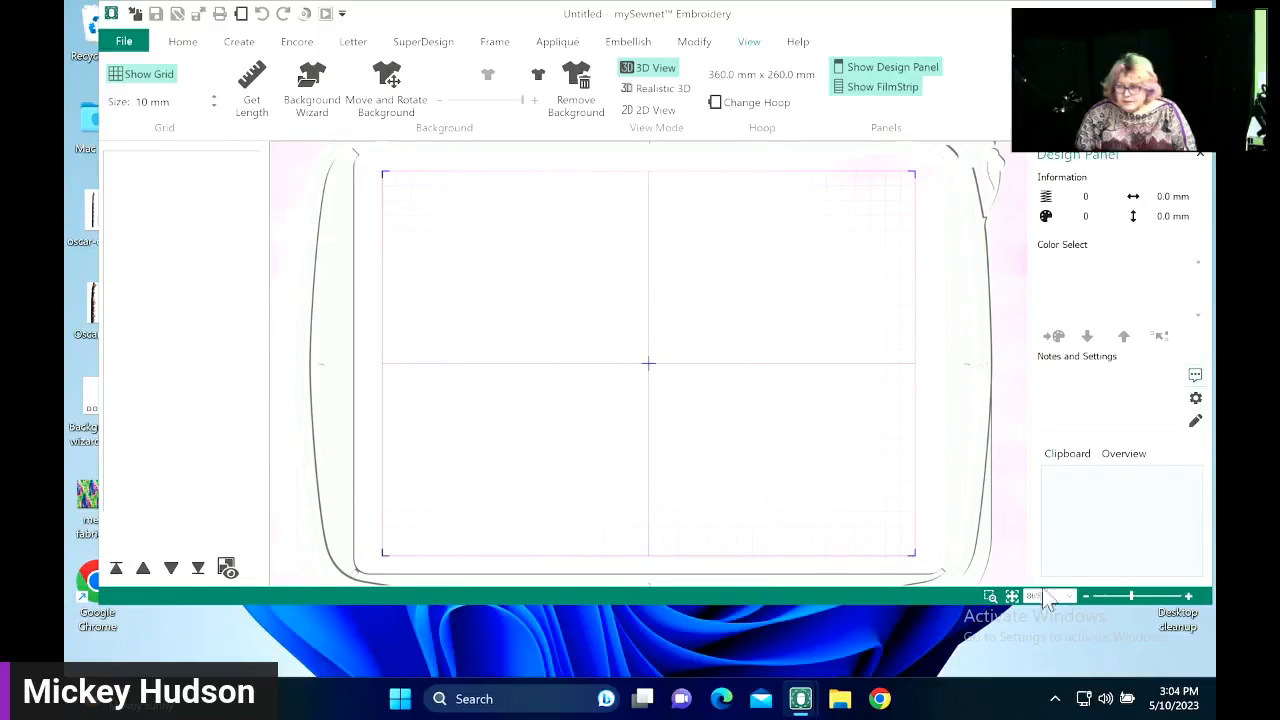
- Zoom the work area out to about 40% to view the whole pillow background around the hoop
left_click(1113, 592)
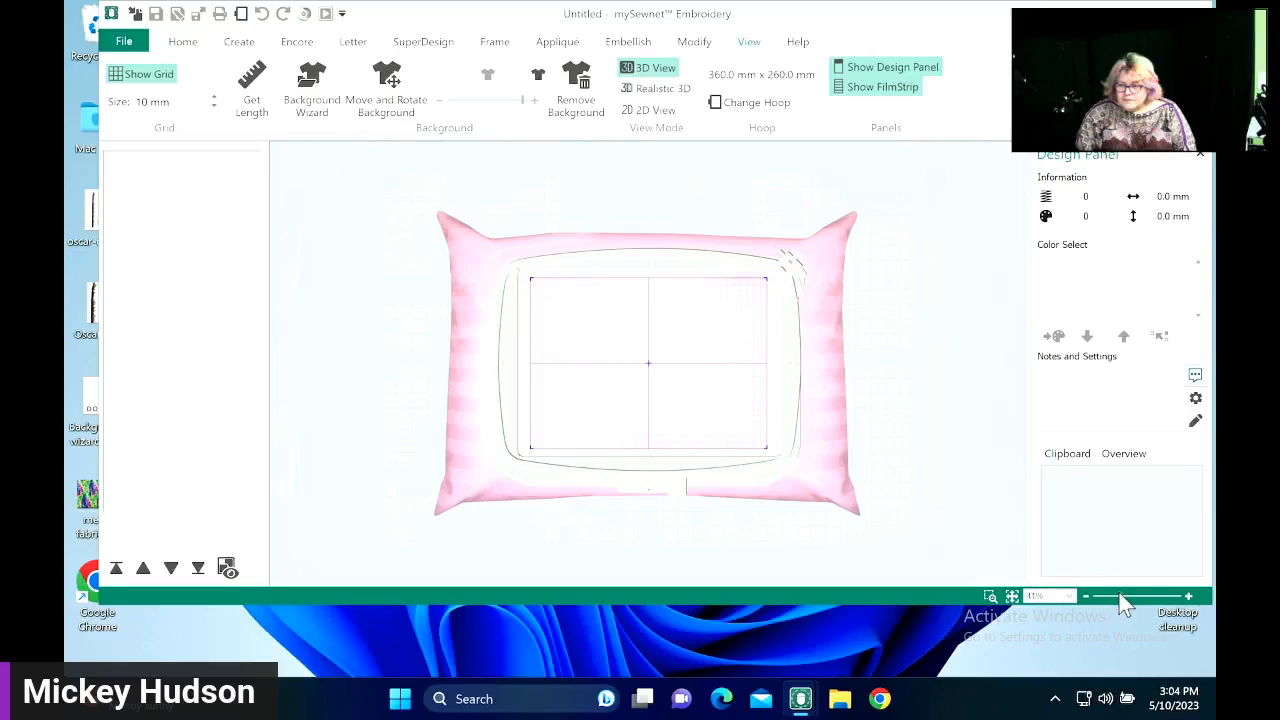
left_click(1188, 598)
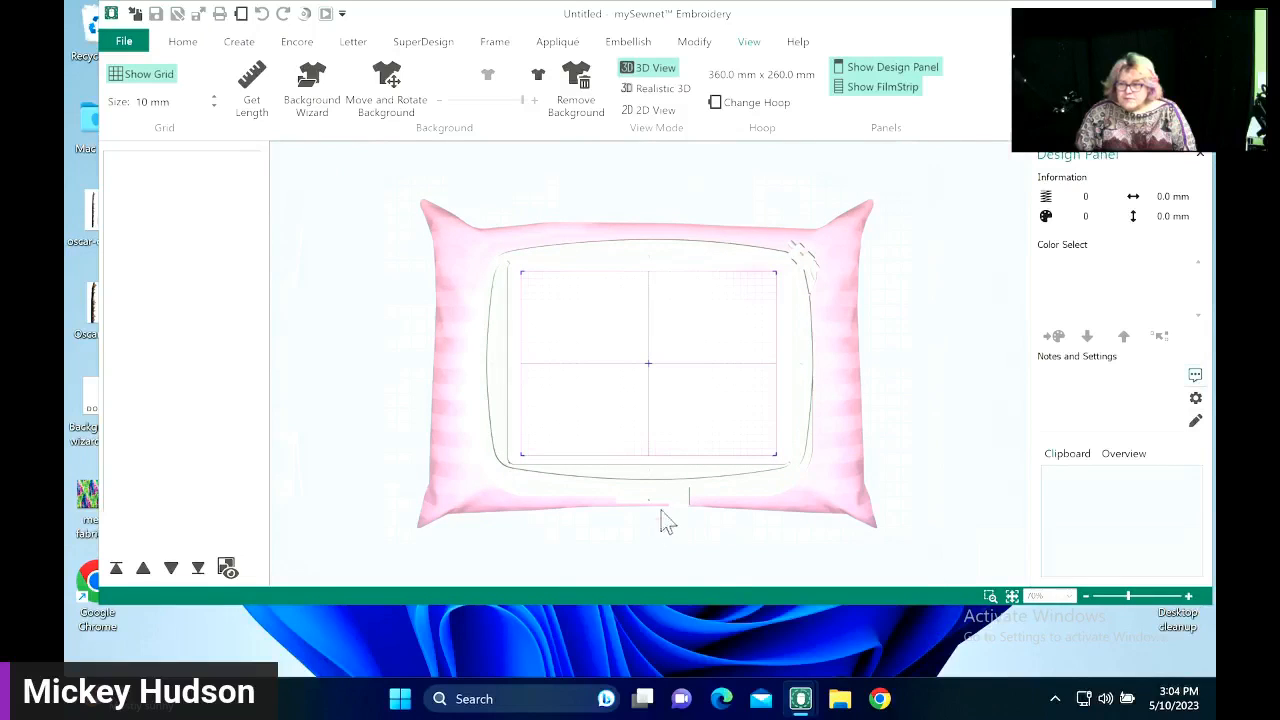
left_click(1084, 599)
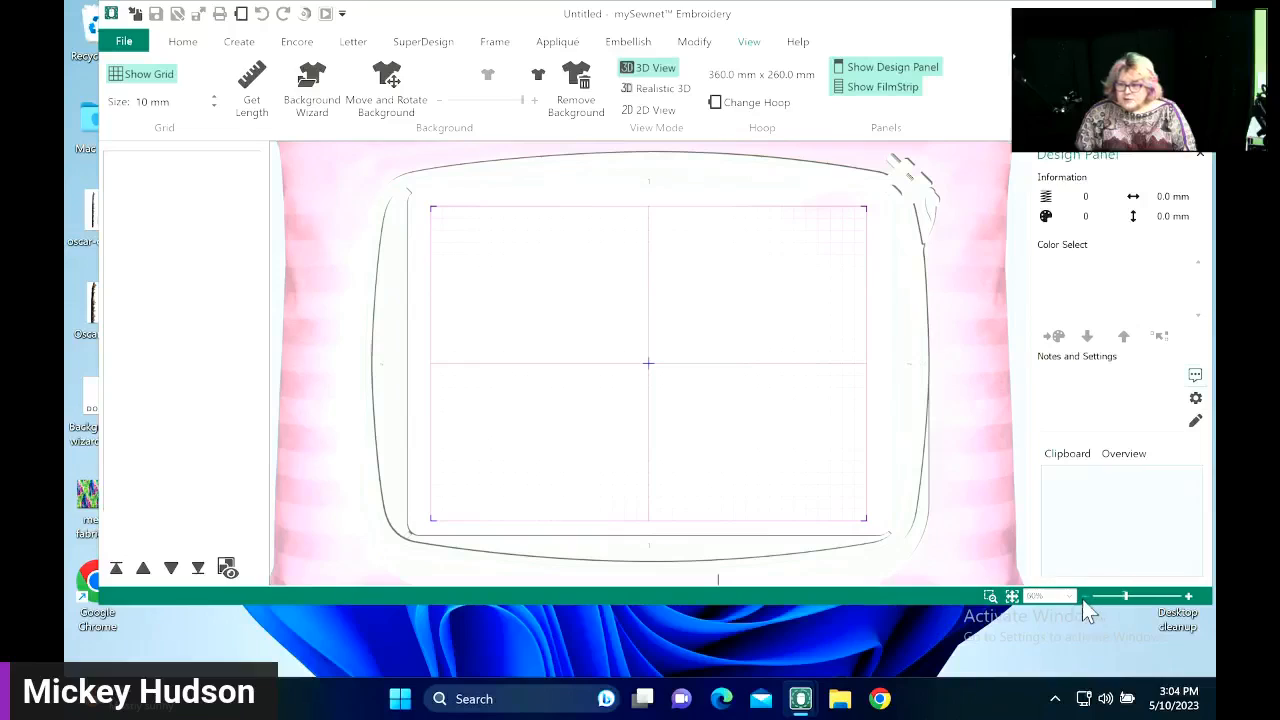
left_click(1082, 599)
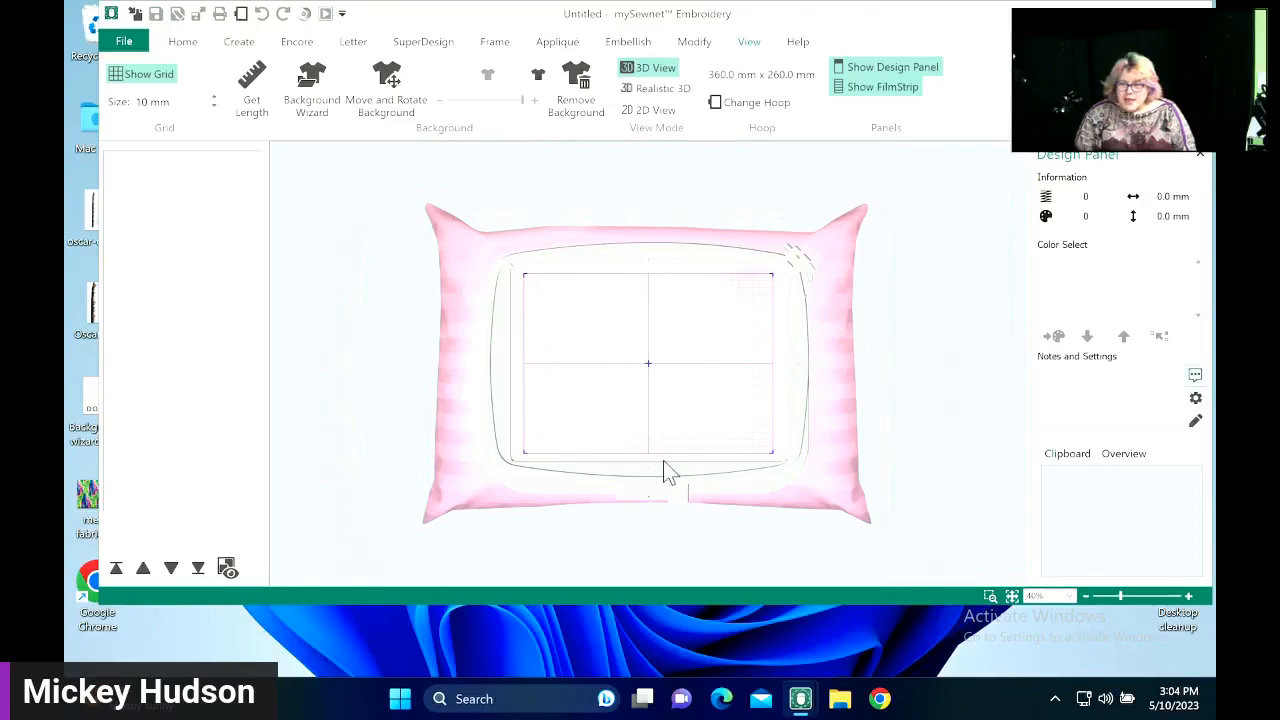
key("ctrl+Left")
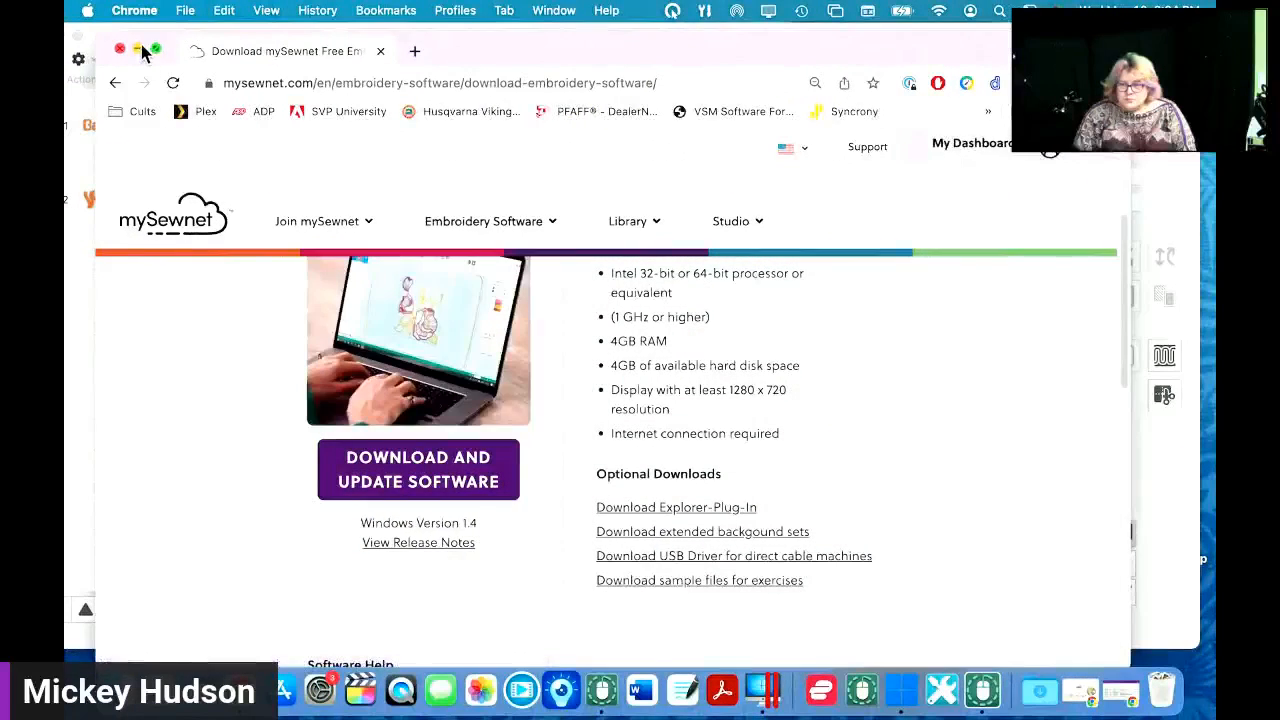
key("ctrl+Right")
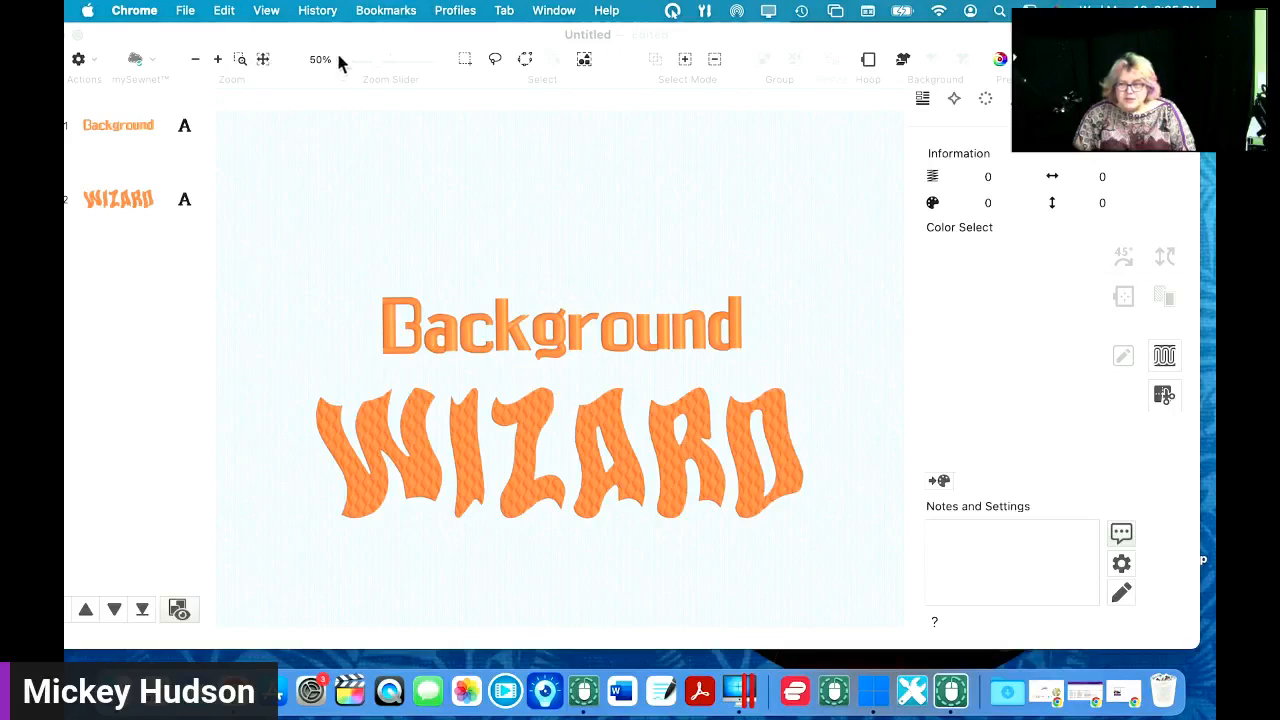
key("ctrl+Right")
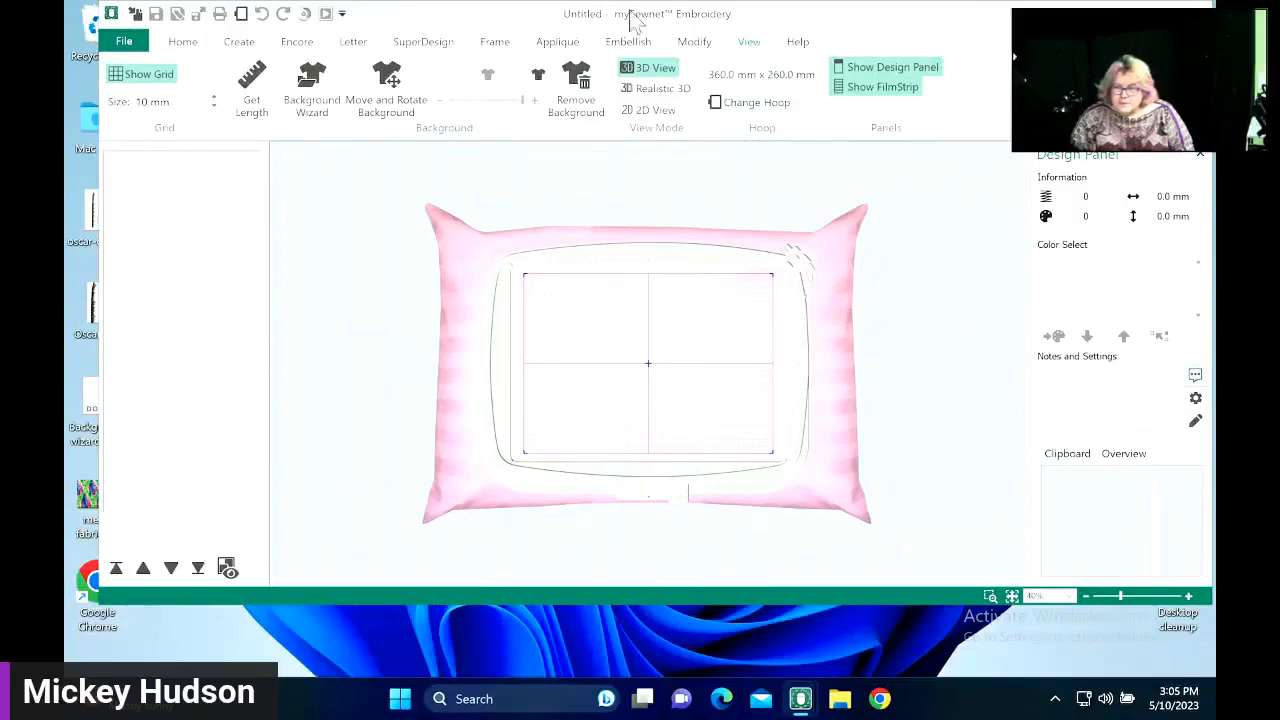
- Move the pillow background off-centre, rotate it a quarter turn clockwise and align the upright pillow with the hoop's width
mouse_move(801, 14)
left_mouse_down()
mouse_move(730, 38)
mouse_move(806, 34)
left_mouse_up()
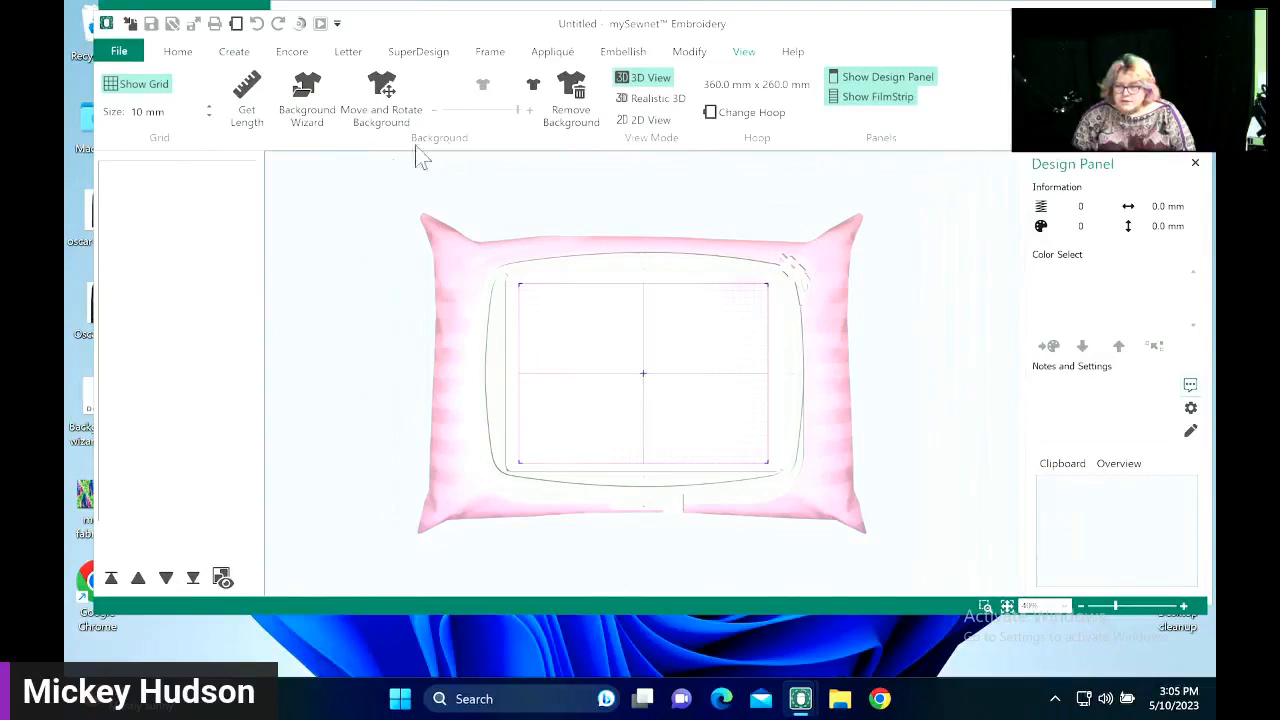
left_click(382, 97)
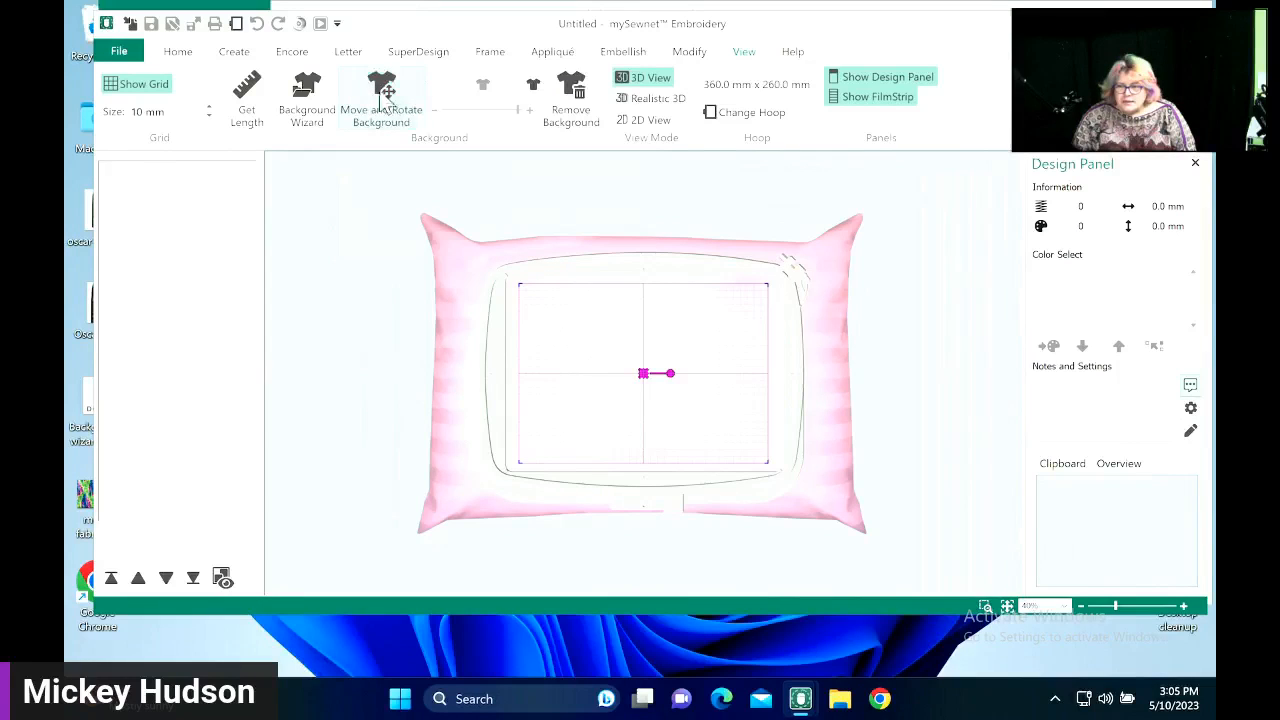
left_click_drag(843, 435, 777, 400)
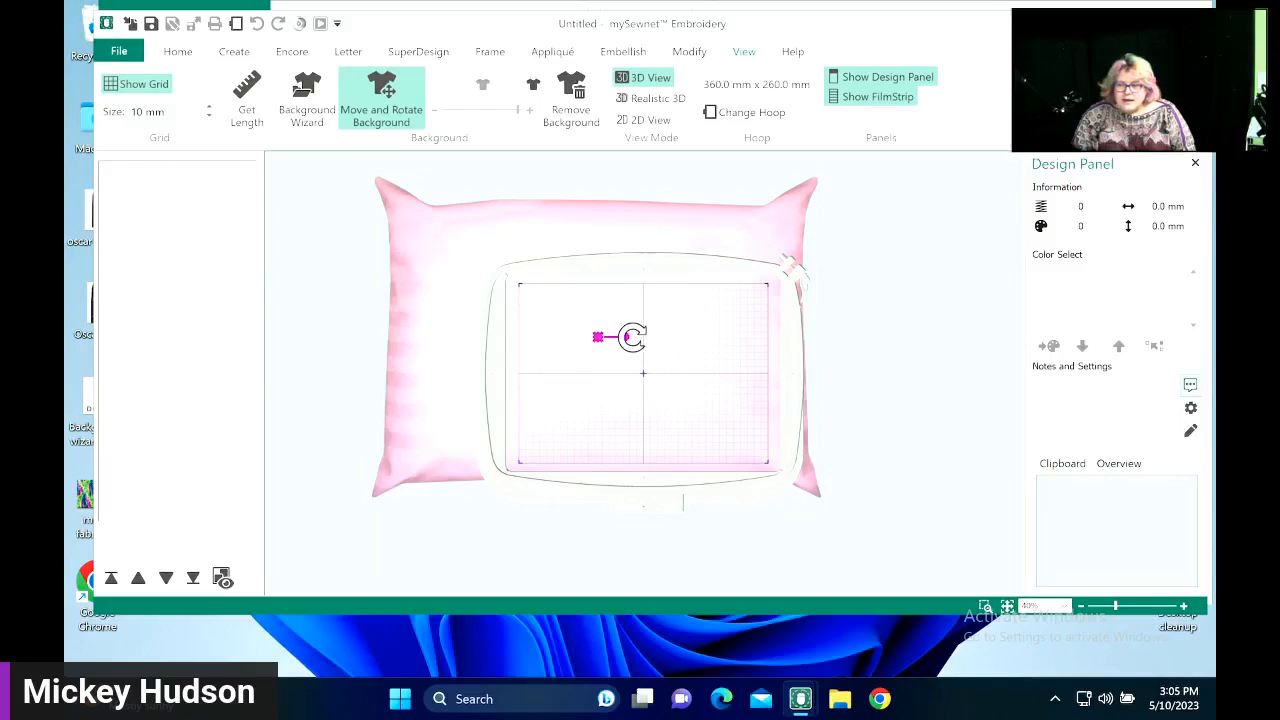
left_click_drag(632, 337, 606, 371)
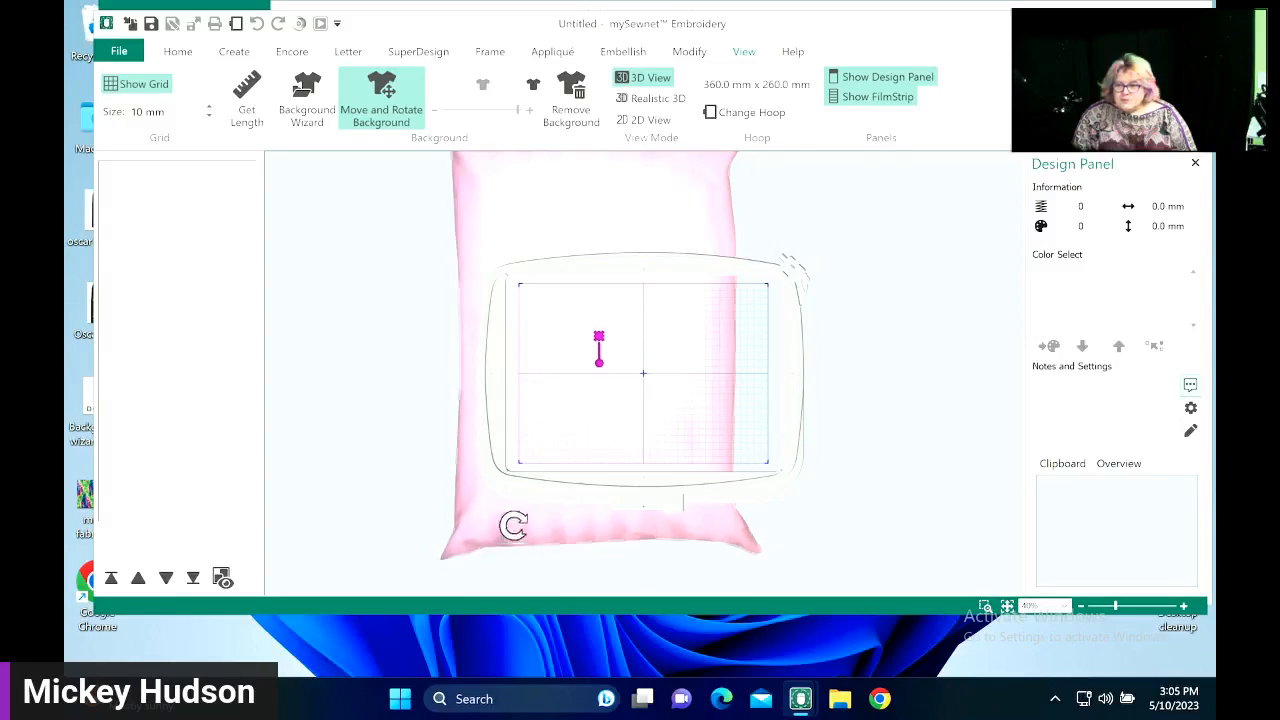
mouse_move(513, 526)
left_mouse_down()
mouse_move(583, 469)
mouse_move(529, 469)
mouse_move(551, 466)
mouse_move(543, 506)
left_mouse_up()
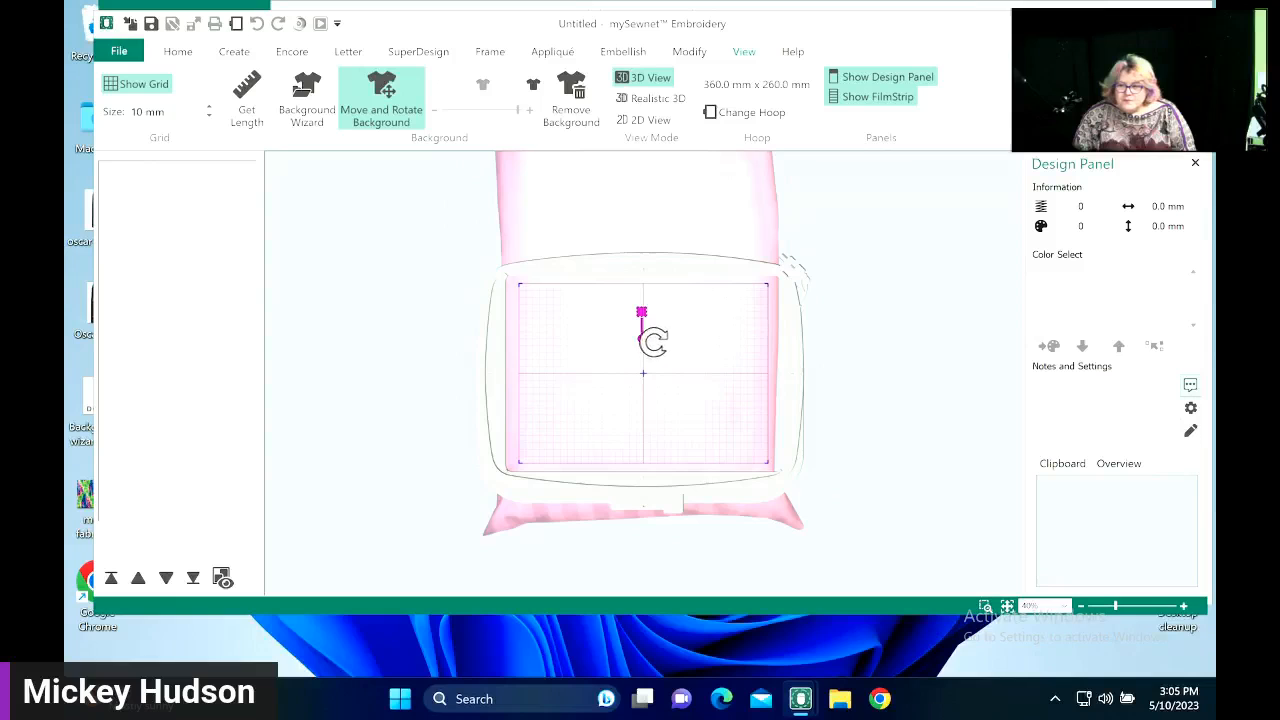
- Rotate the pillow background back to horizontal and move it so the pillow is roughly centred behind the hoop
mouse_move(648, 340)
left_mouse_down()
mouse_move(660, 347)
mouse_move(704, 316)
left_mouse_up()
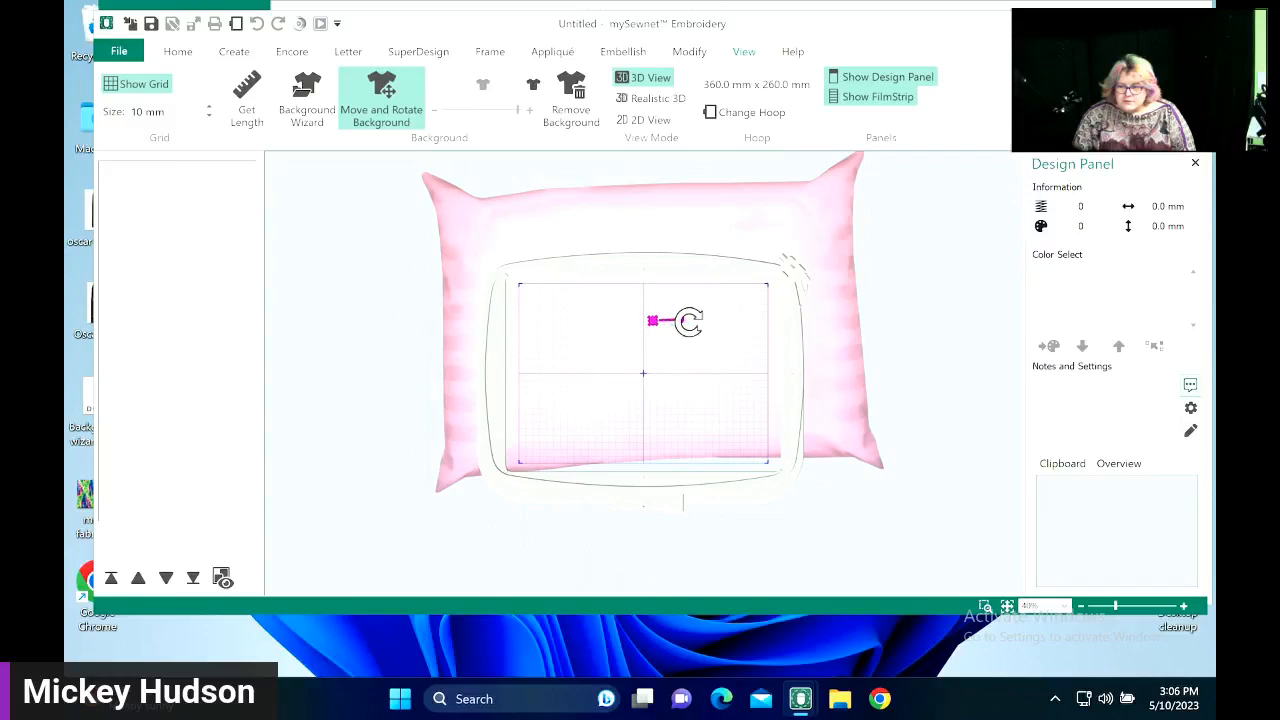
mouse_move(690, 321)
left_mouse_down()
mouse_move(674, 426)
mouse_move(674, 411)
left_mouse_up()
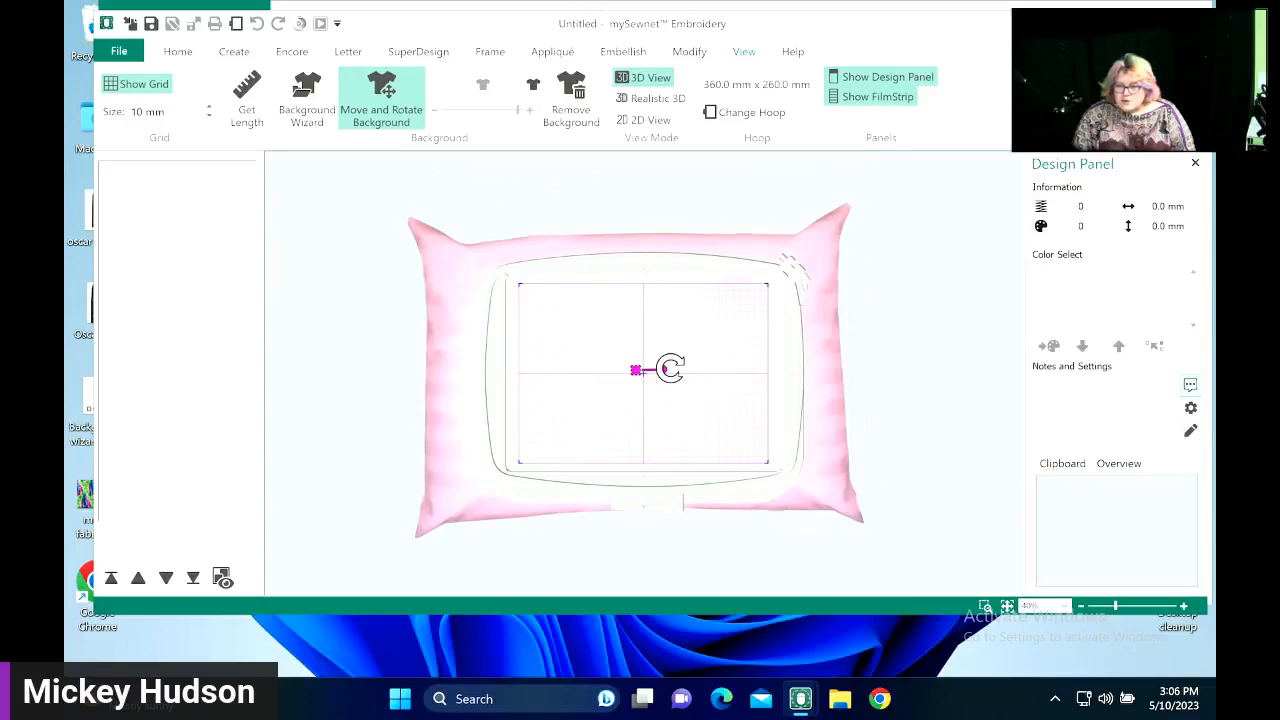
left_click_drag(669, 366, 670, 369)
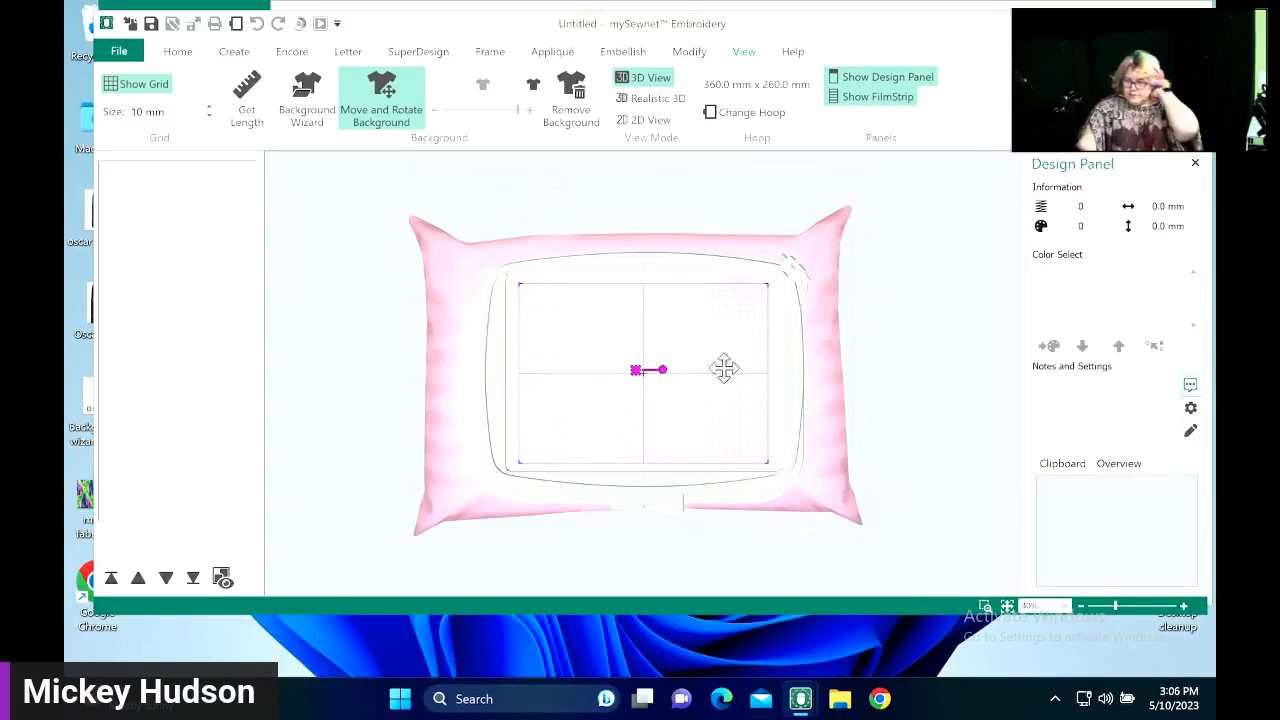
left_click(398, 80)
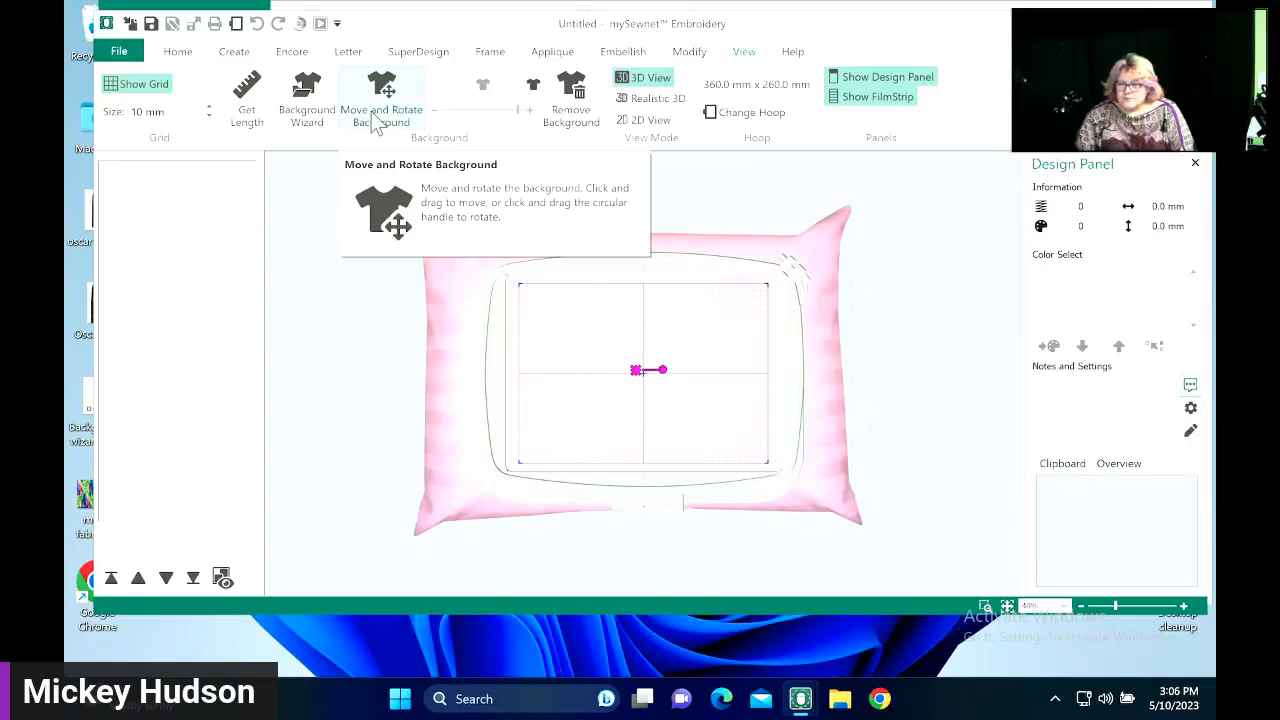
left_click(377, 118)
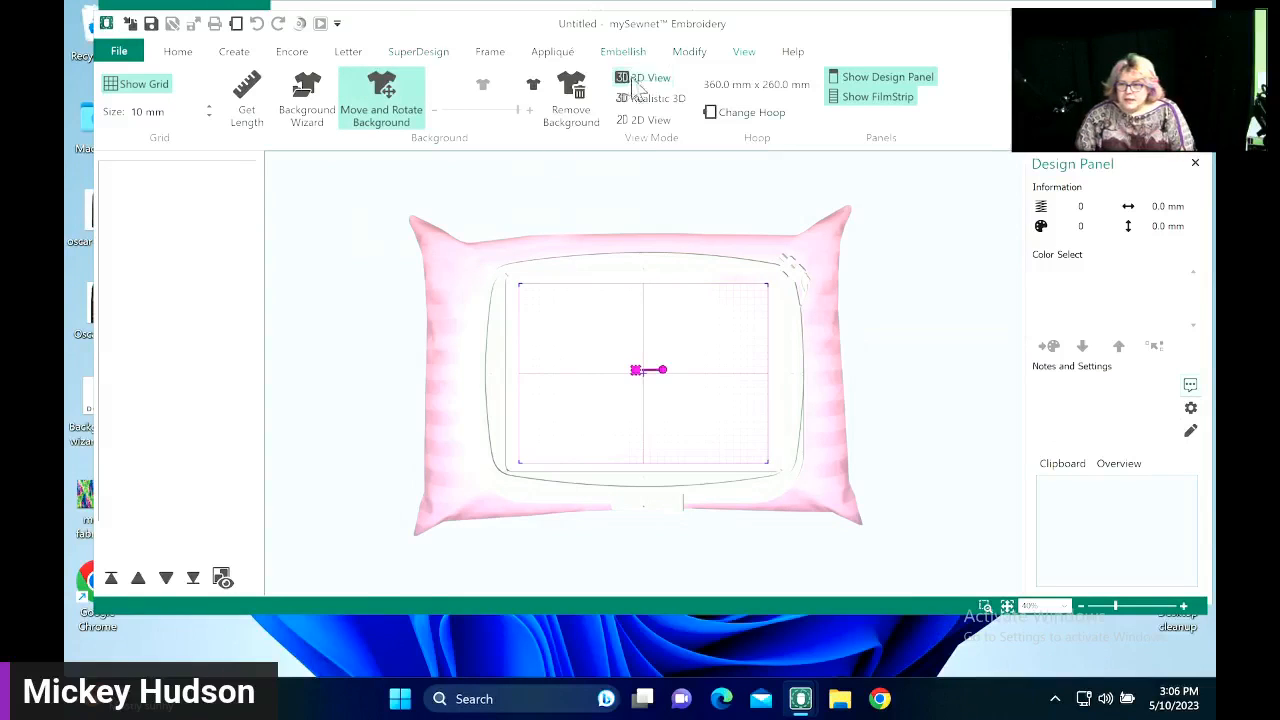
left_click(131, 23)
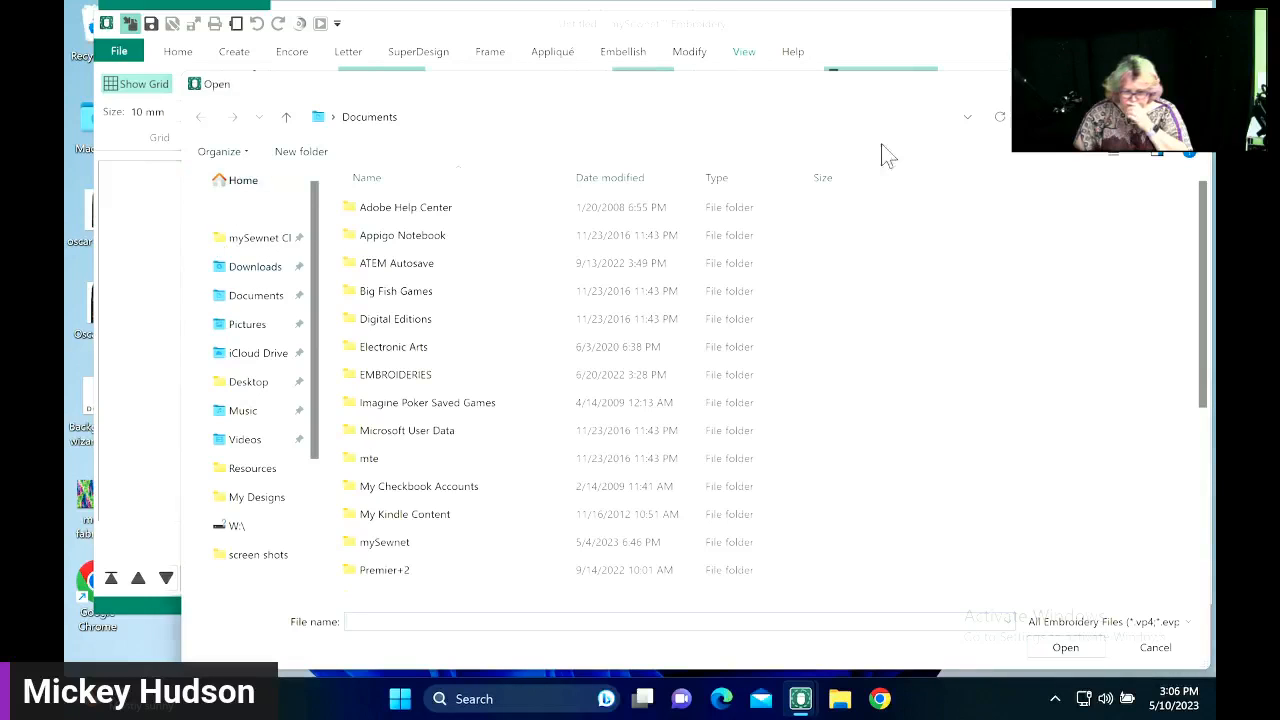
left_click(1156, 646)
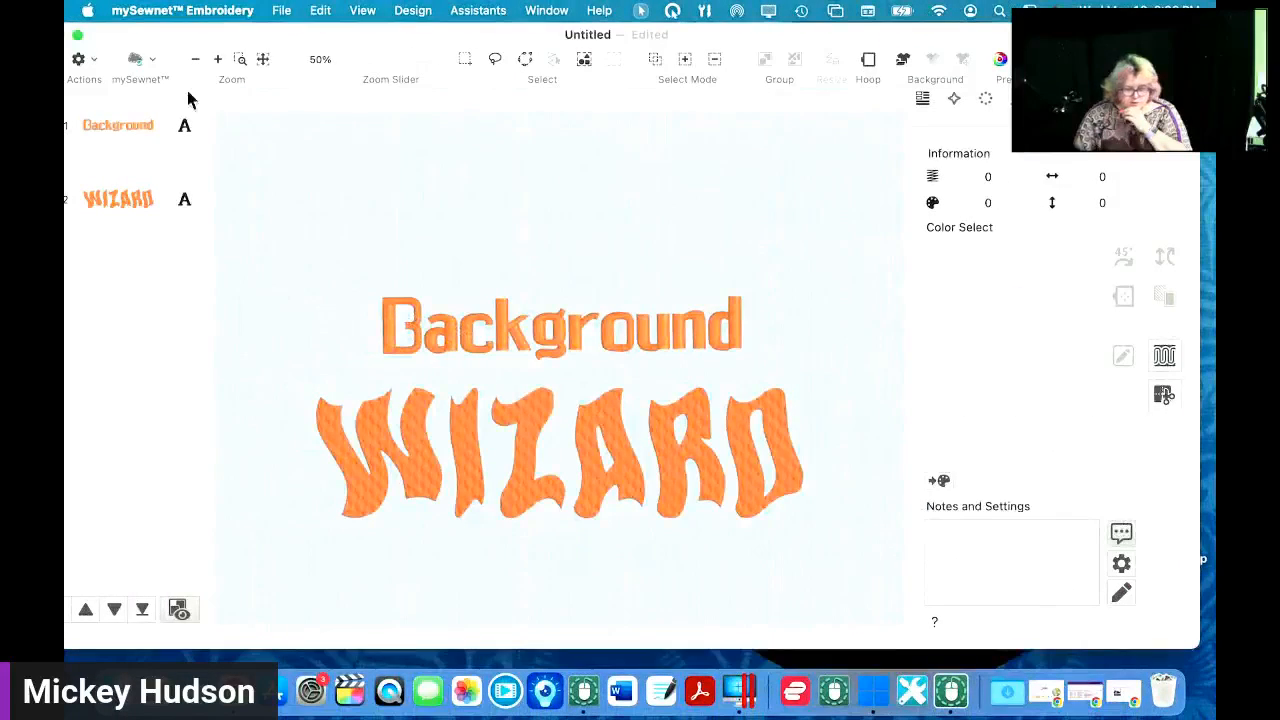
- Switch to Chrome and download the REading takes me everywhere.vp3 design from the mySewnet Cloud
left_click(1134, 694)
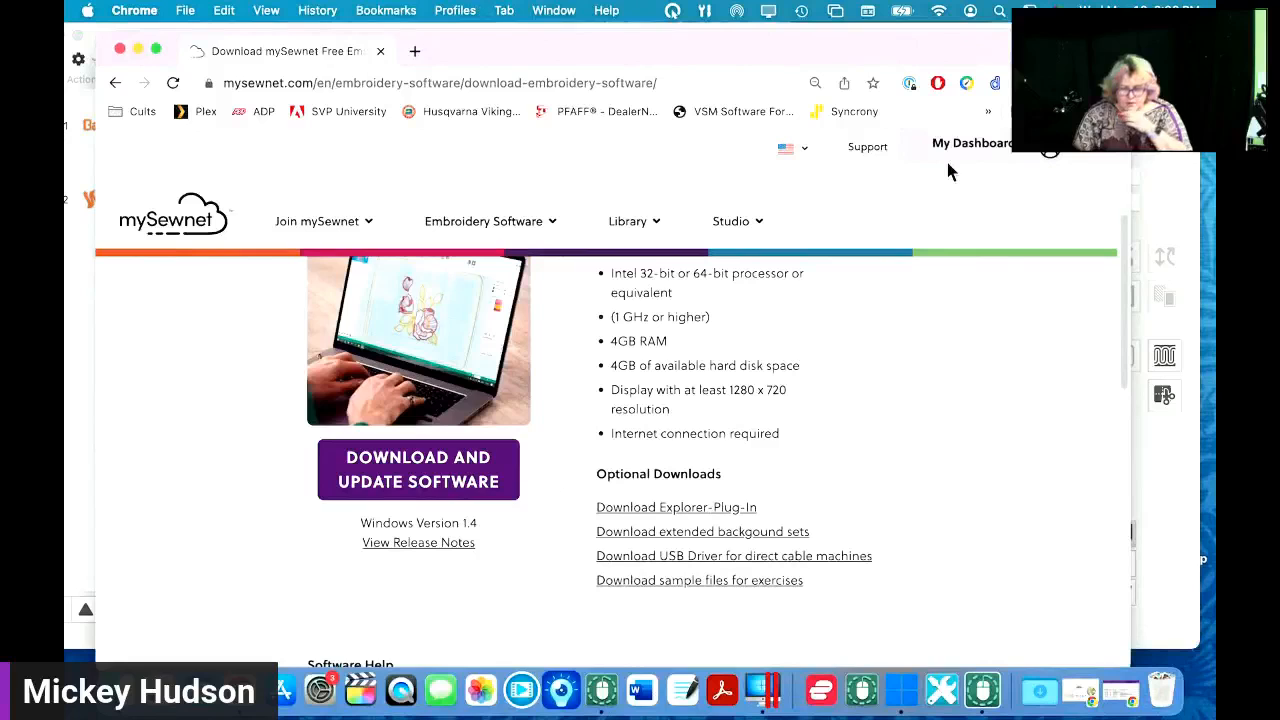
left_click(958, 165)
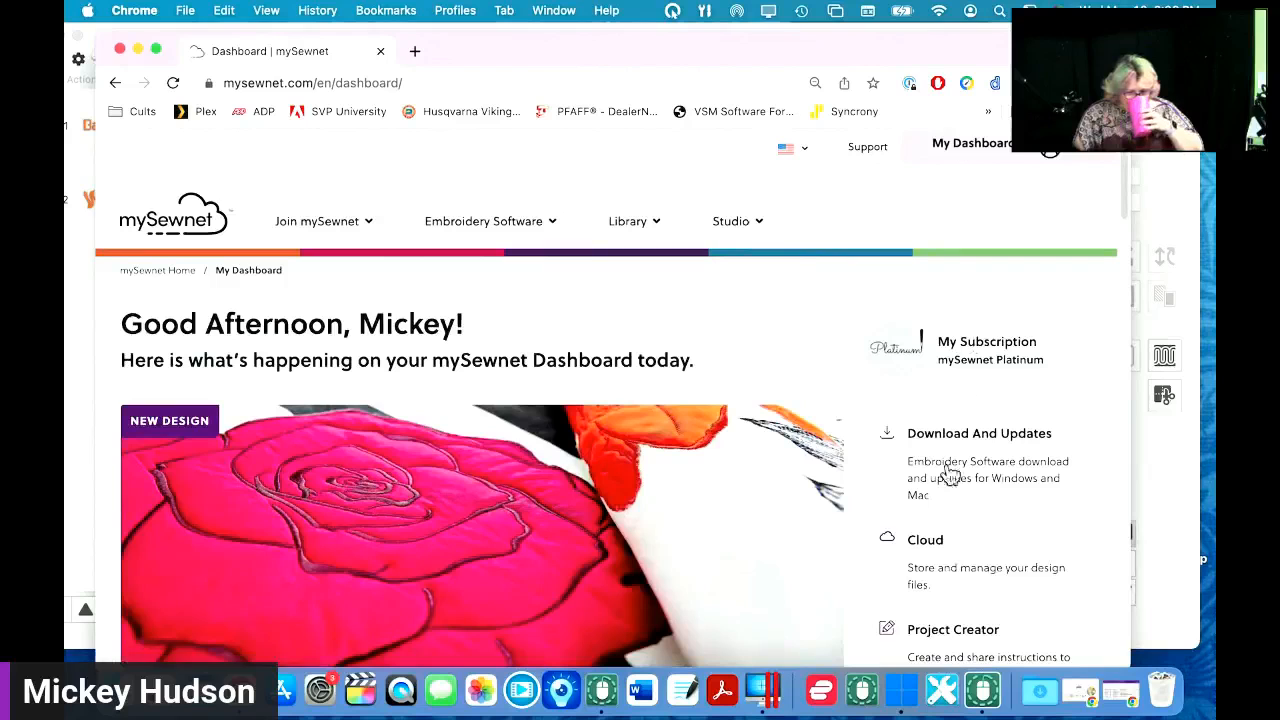
left_click(935, 570)
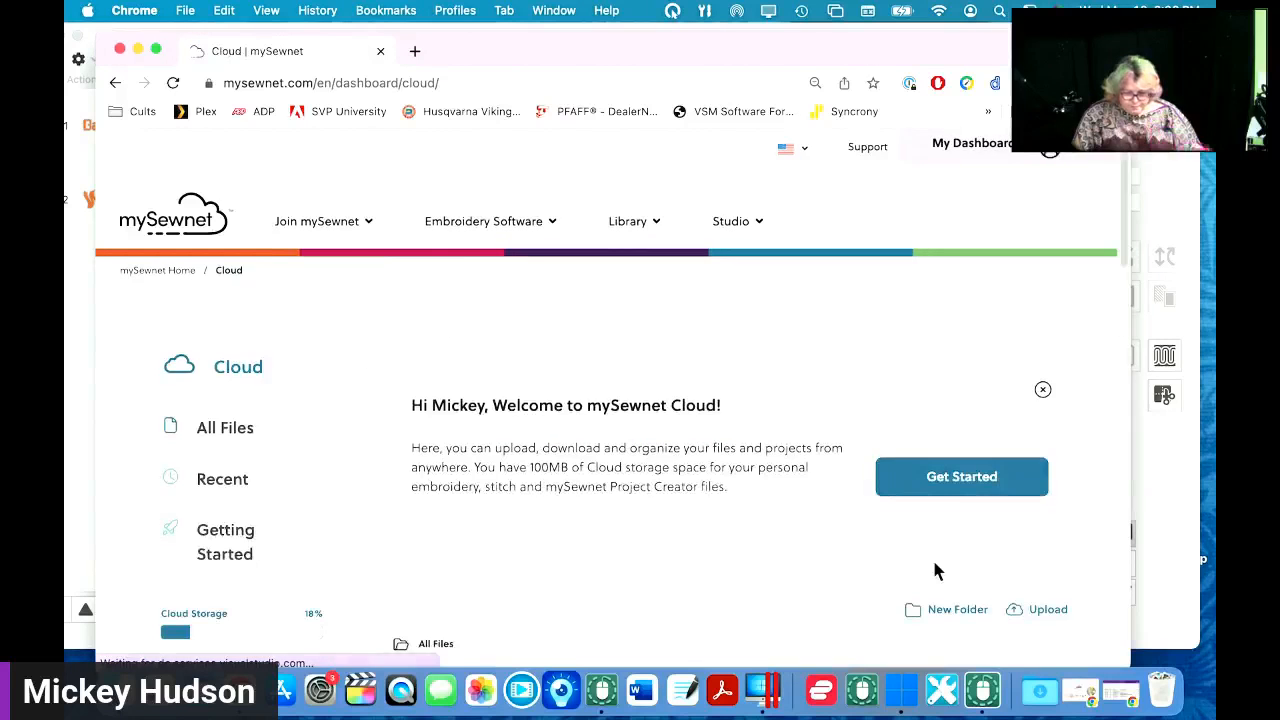
scroll(935, 565, "down", 5)
scroll(935, 565, "down", 5)
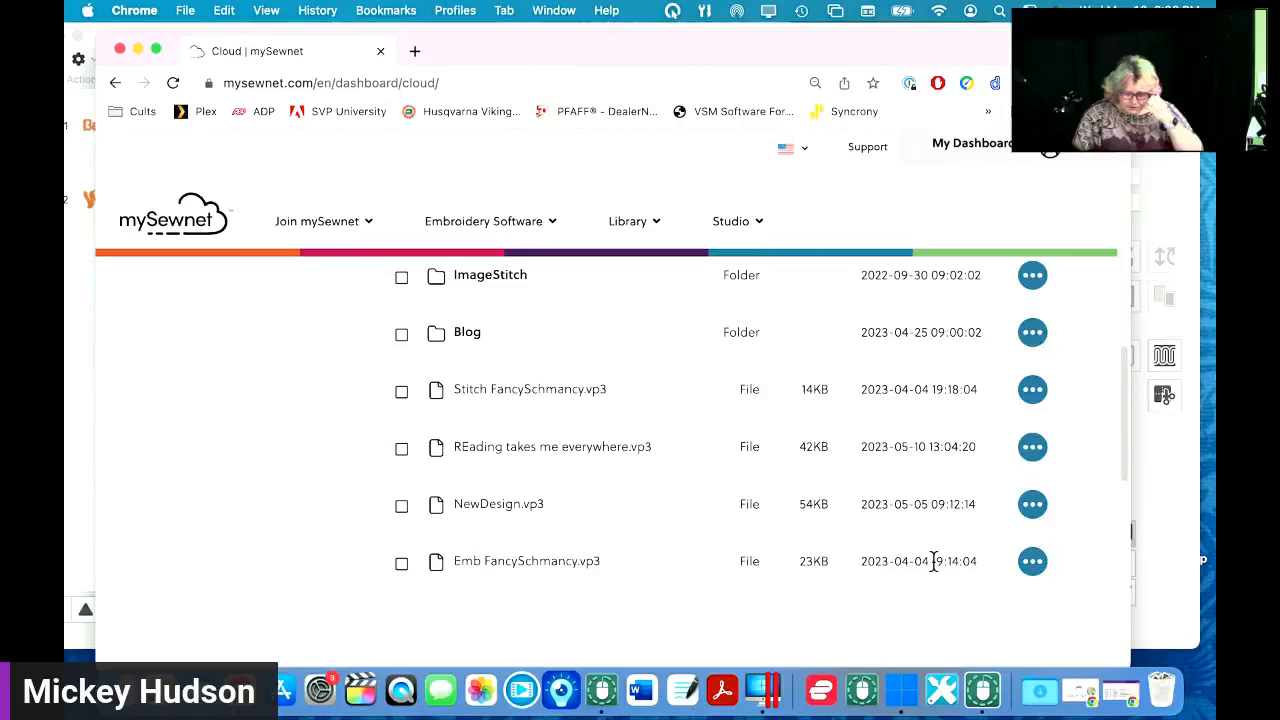
left_click(1032, 450)
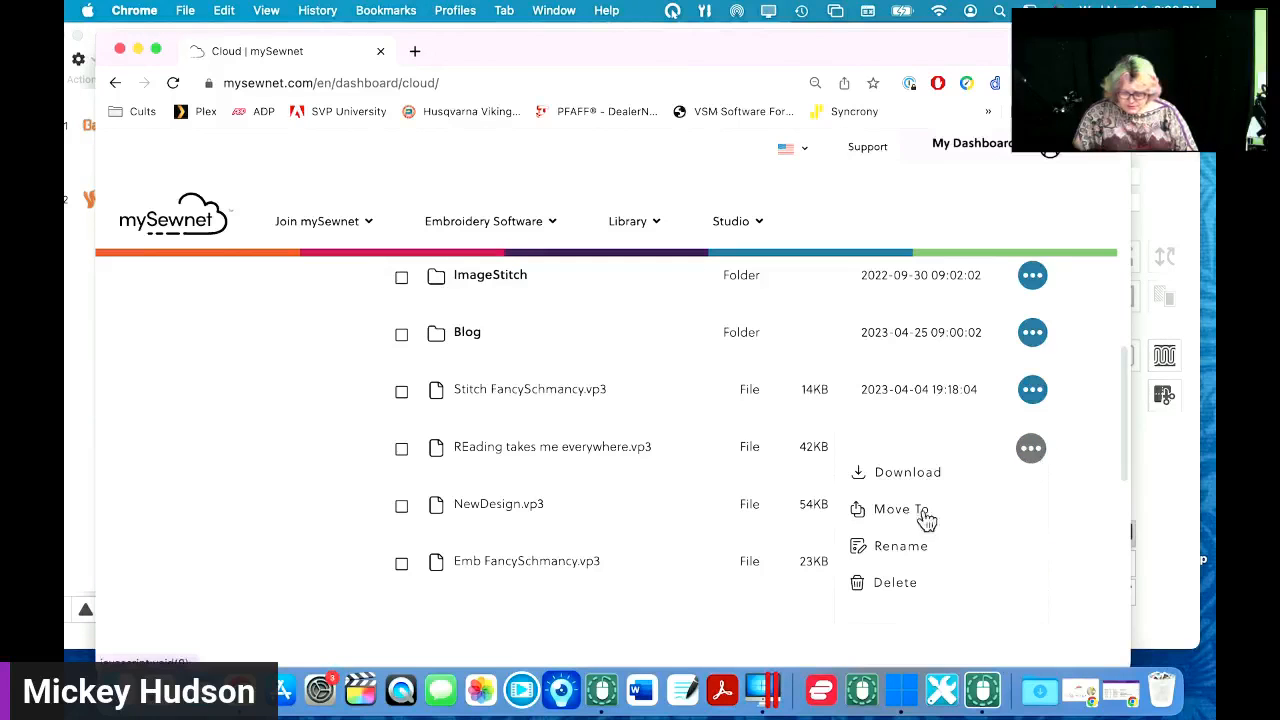
left_click(910, 474)
- Download the rocket.evp3 design from the Library folder of the mySewnet Cloud
scroll(719, 480, "up", 3)
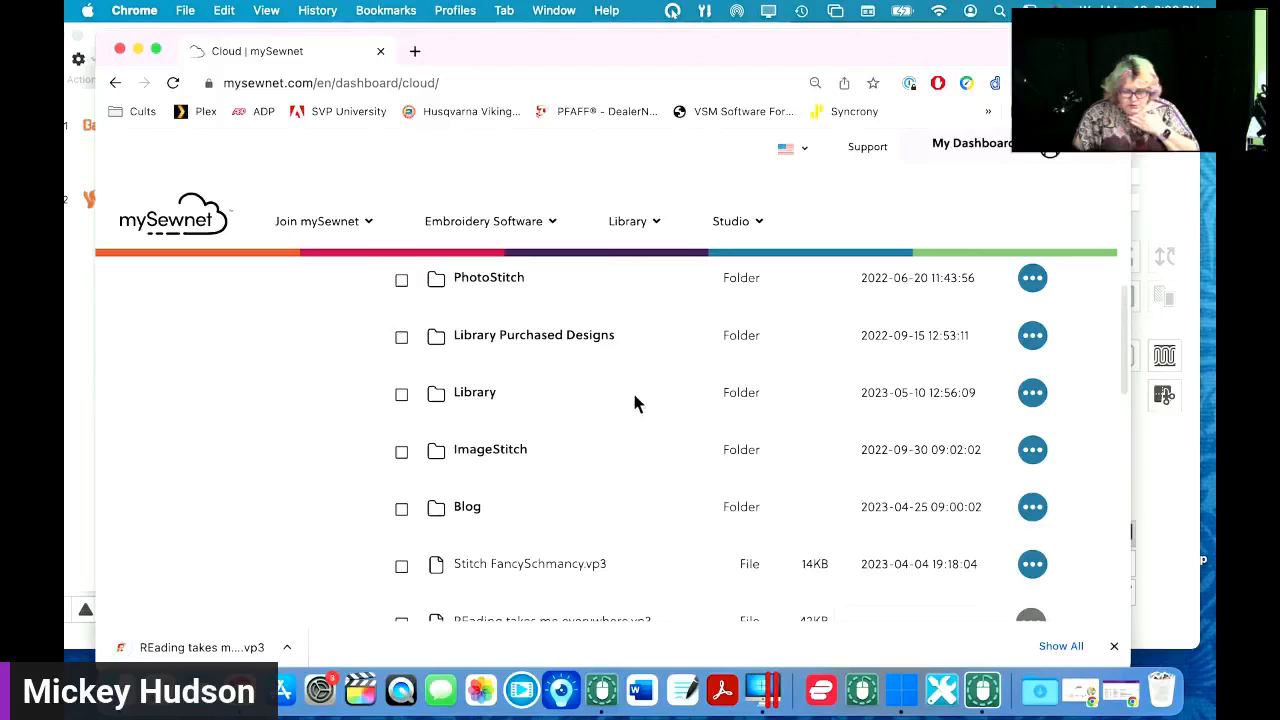
left_click(494, 402)
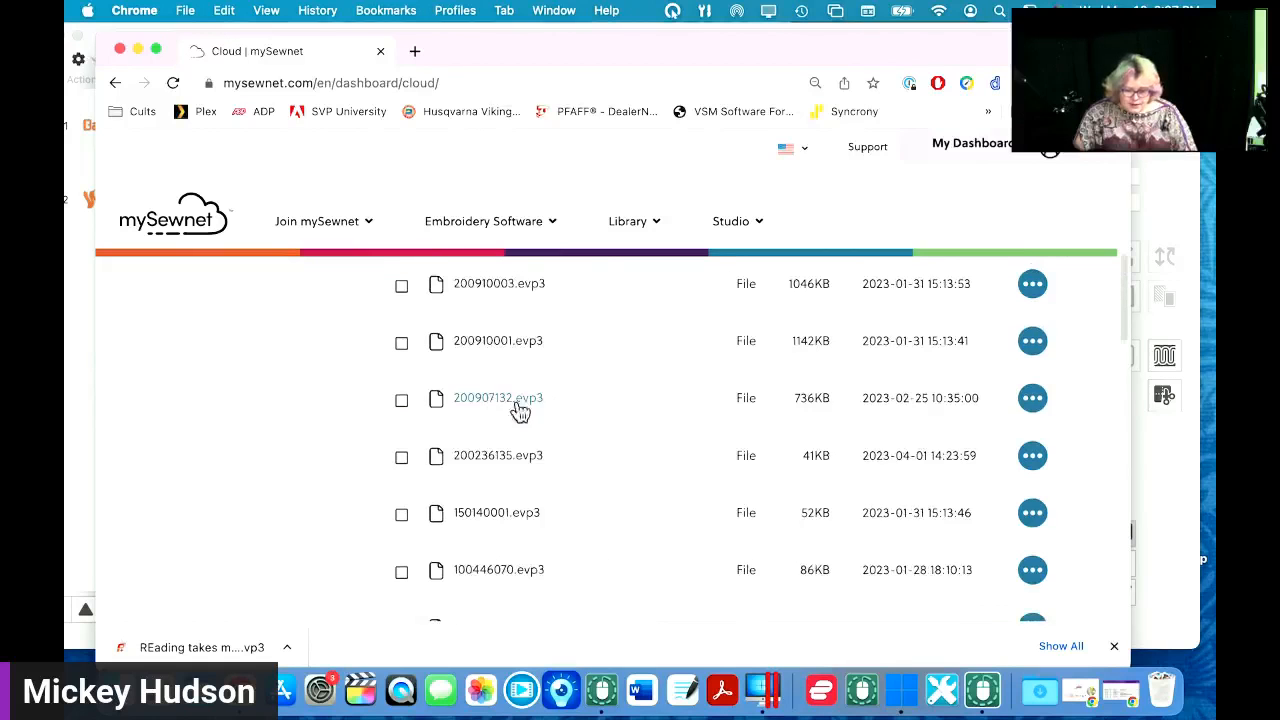
scroll(702, 410, "up", 4)
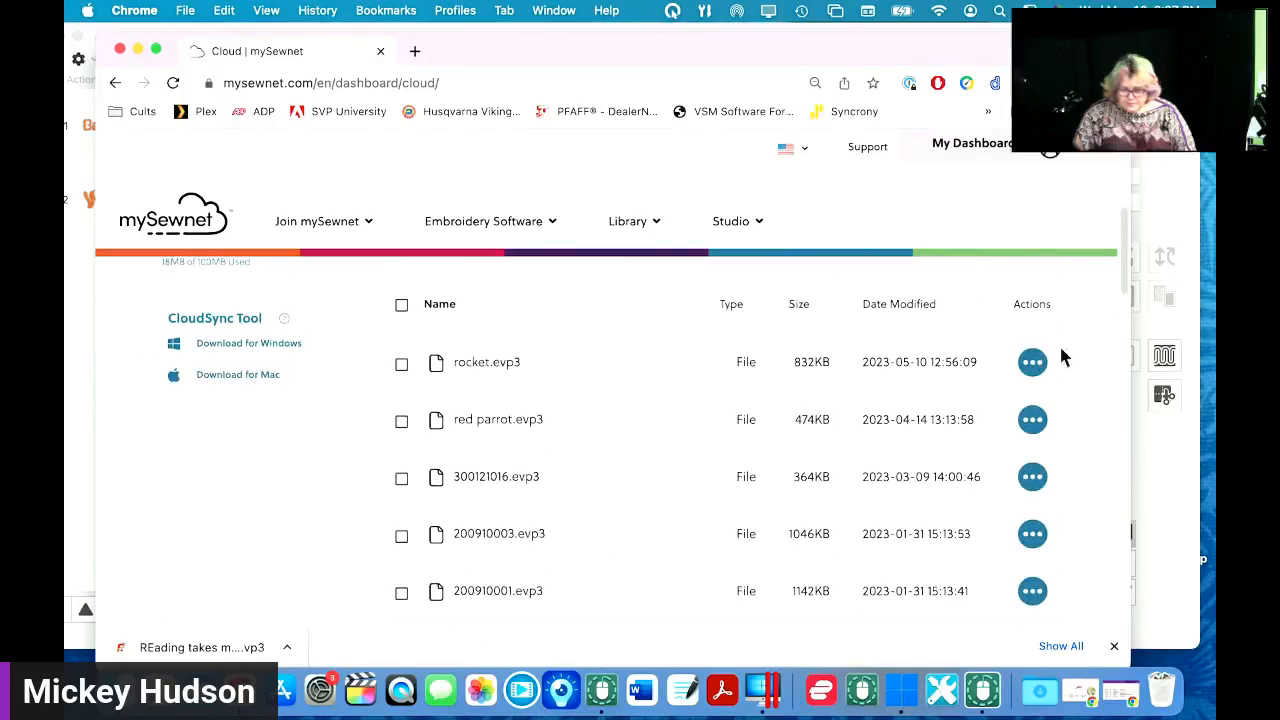
left_click(1032, 362)
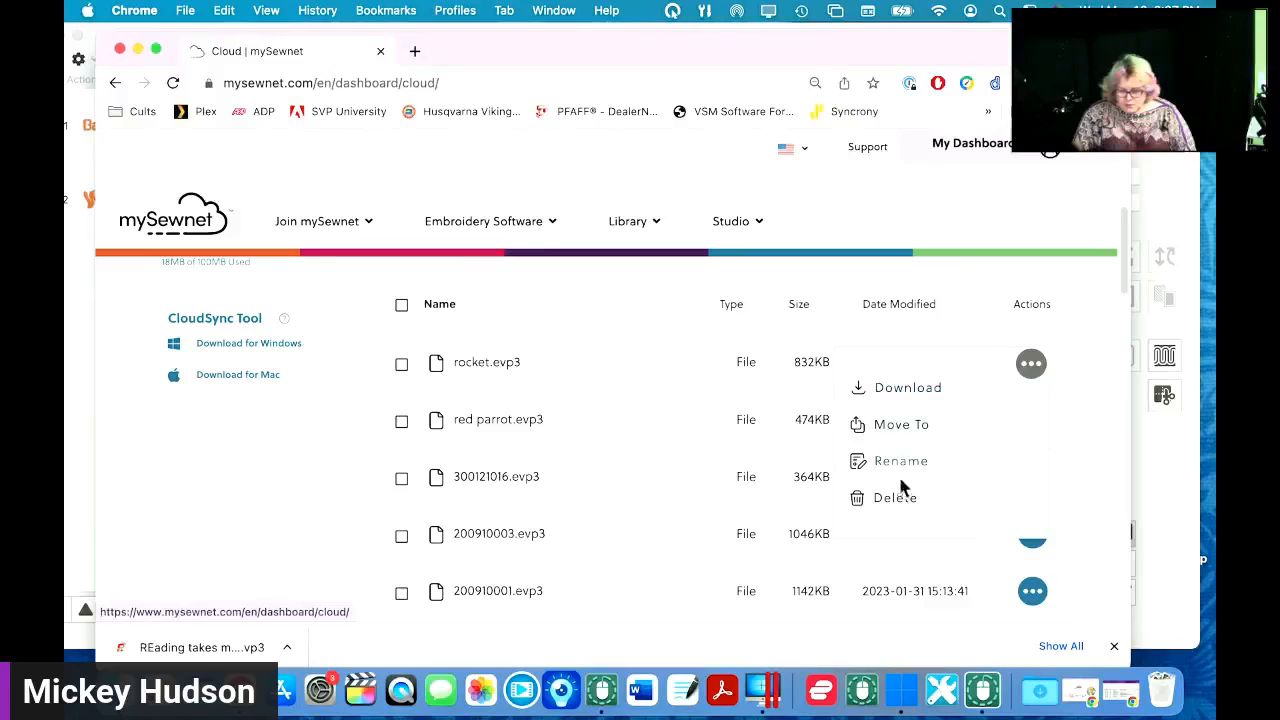
left_click(902, 389)
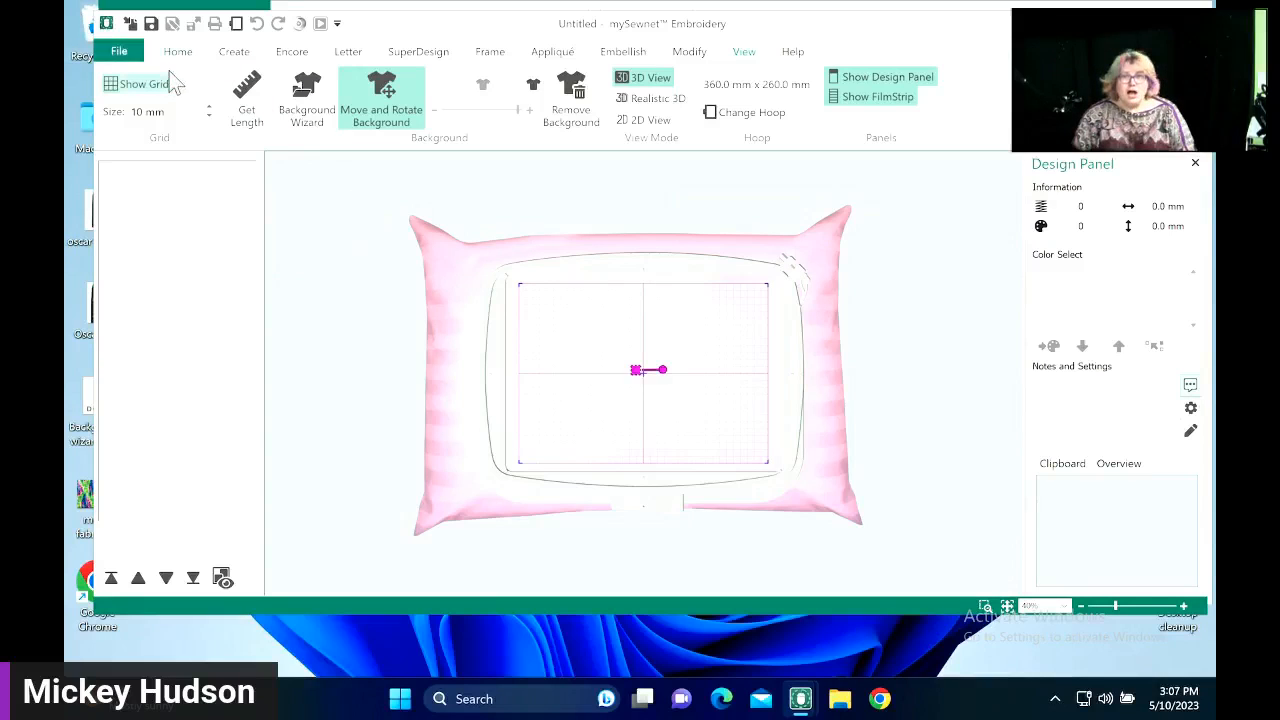
- Return to mySewnet Embroidery on Windows and insert REading takes me everywhere.vp3 from Downloads into the hoop over the pillow
left_click(129, 23)
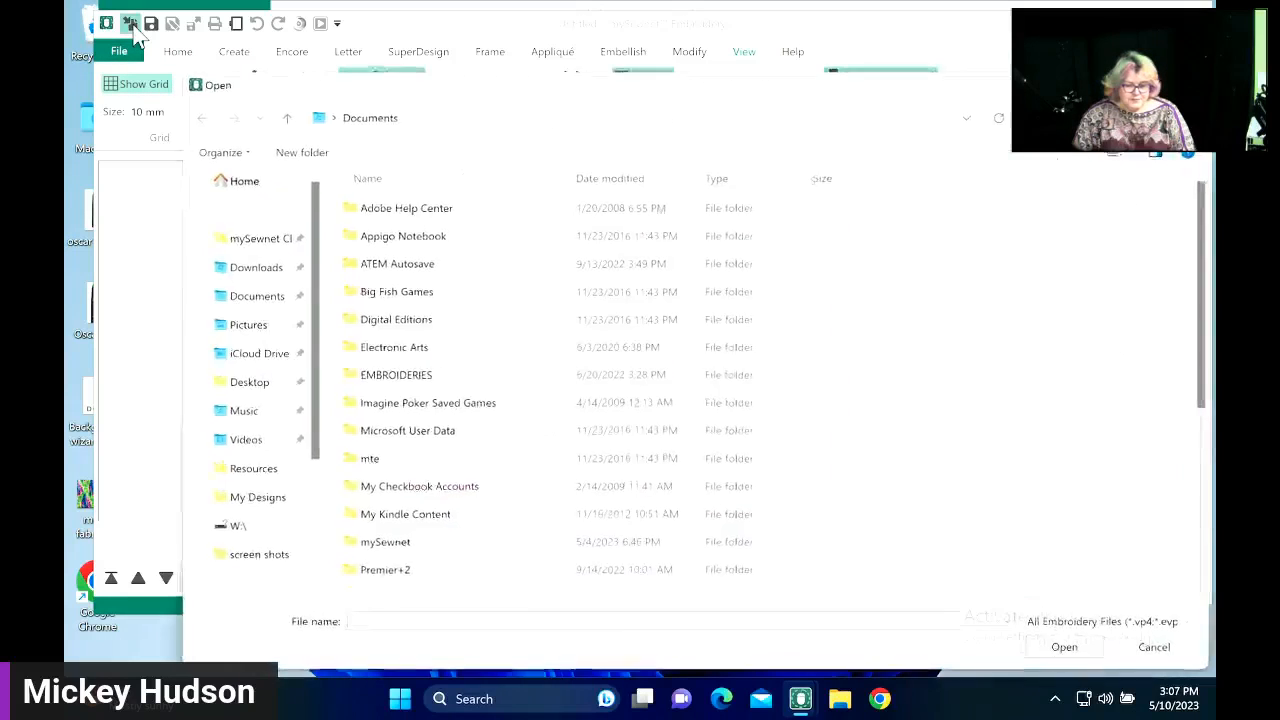
left_click(252, 270)
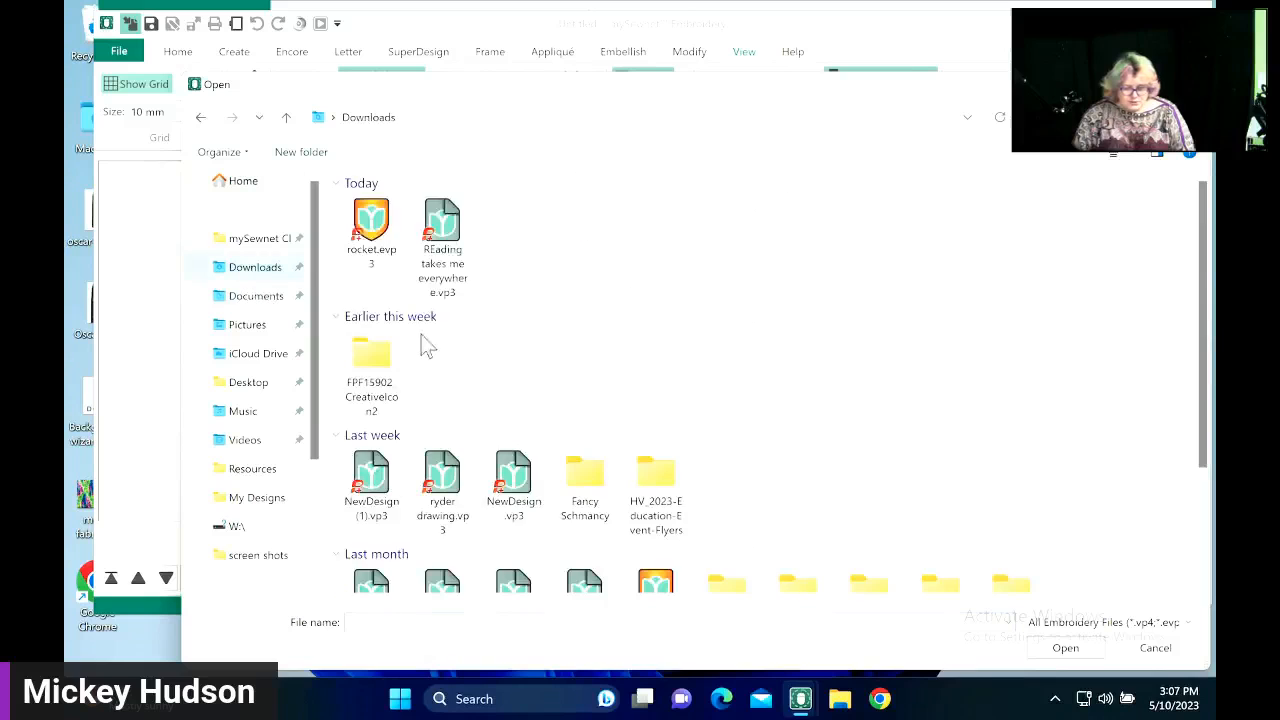
left_click(443, 278)
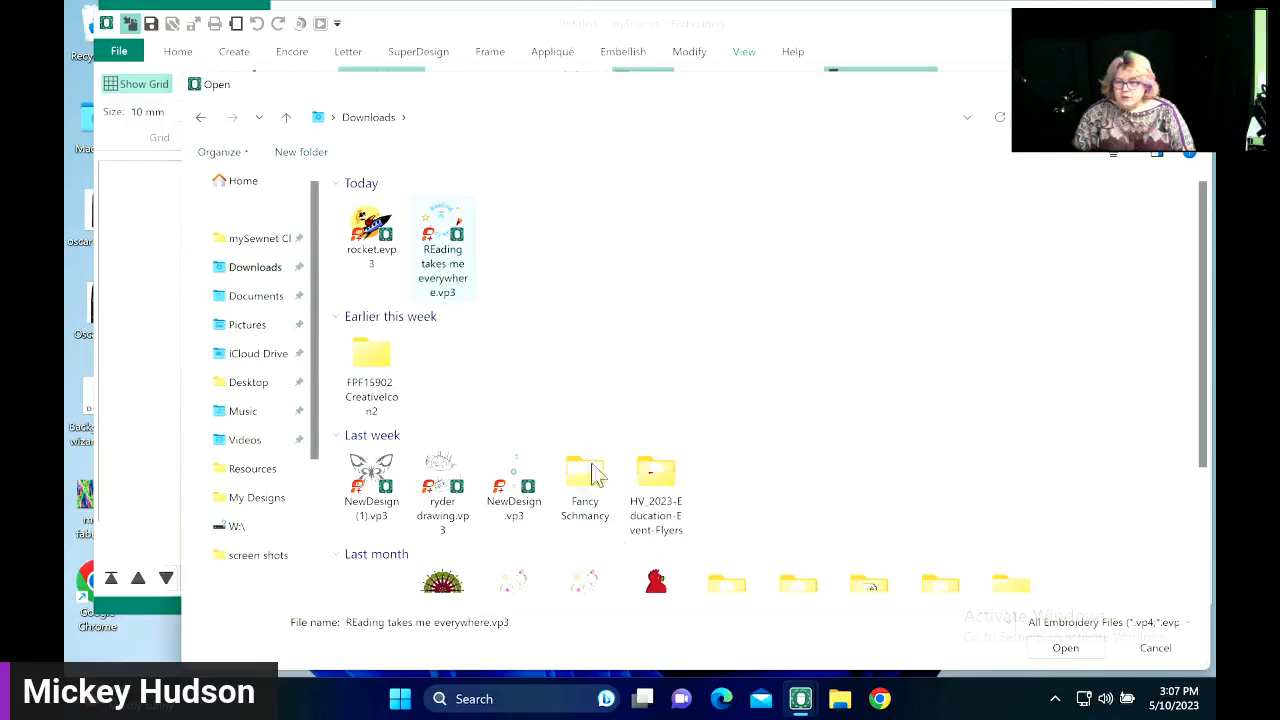
left_click(1065, 648)
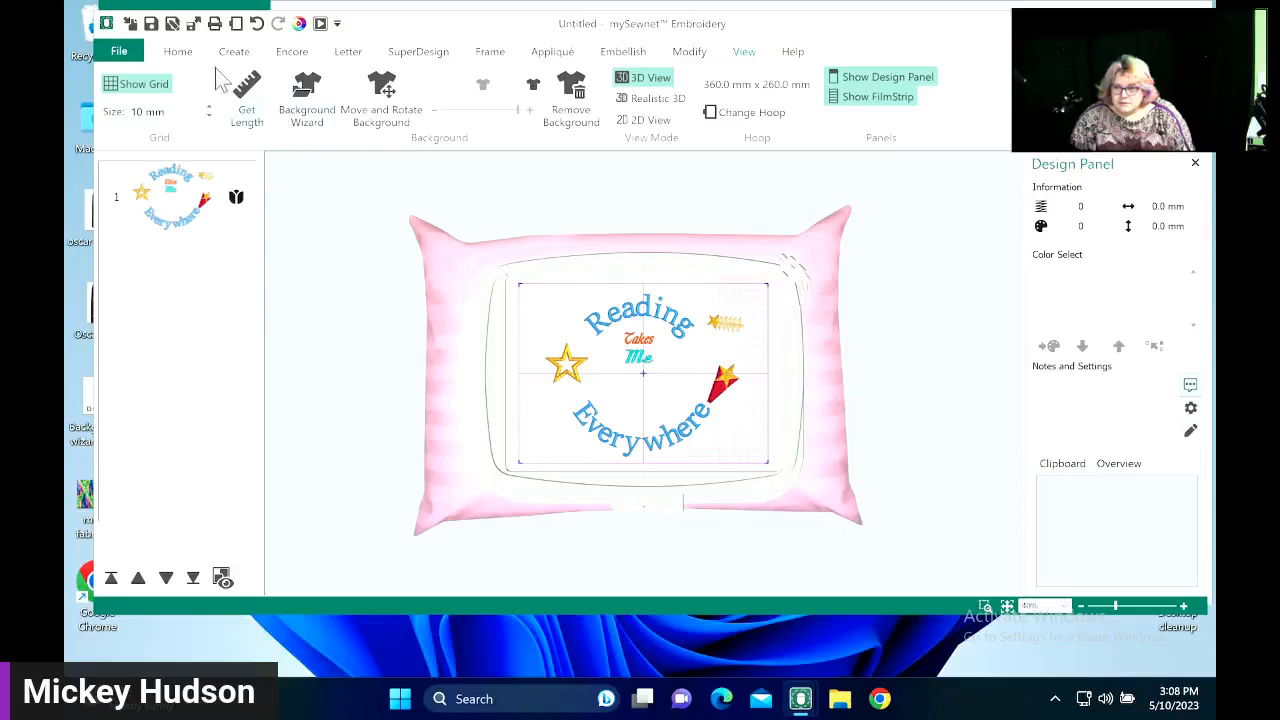
- Insert rocket.evp3 from Downloads and move the rocket down into the gap between "Me" and "Everywhere"
left_click(130, 24)
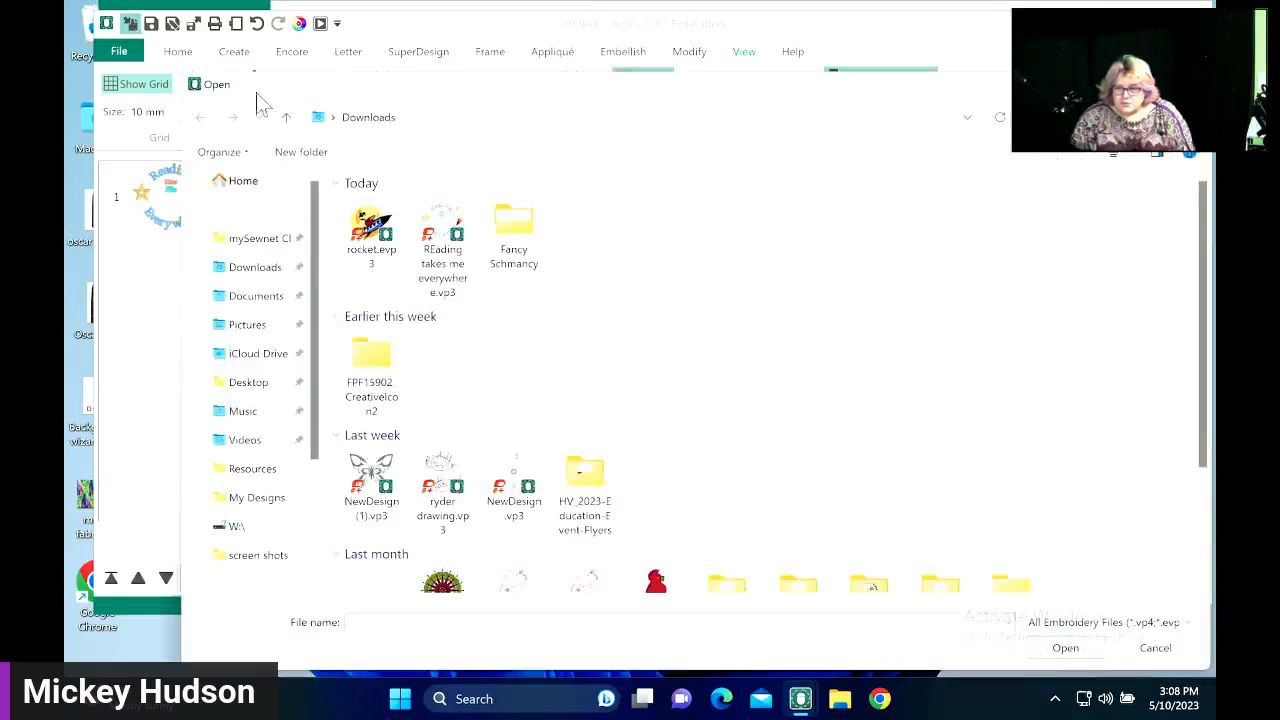
left_click(362, 238)
left_click(1068, 650)
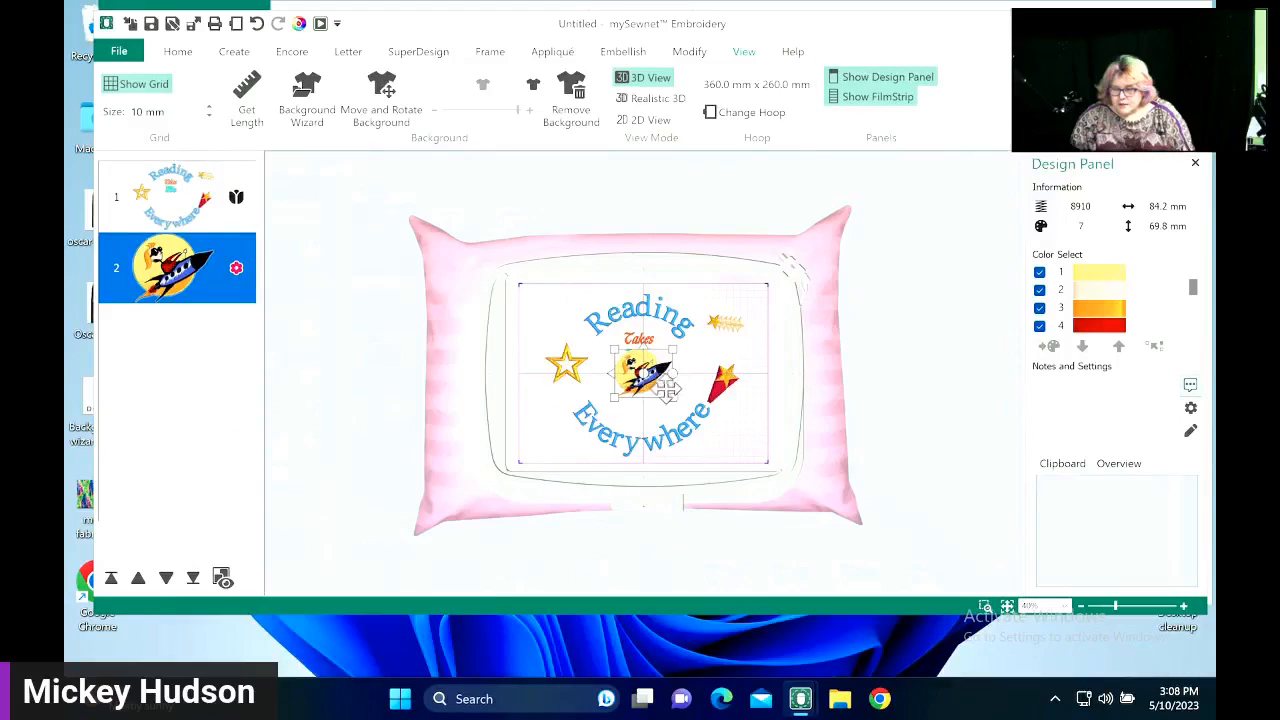
left_click_drag(665, 388, 665, 415)
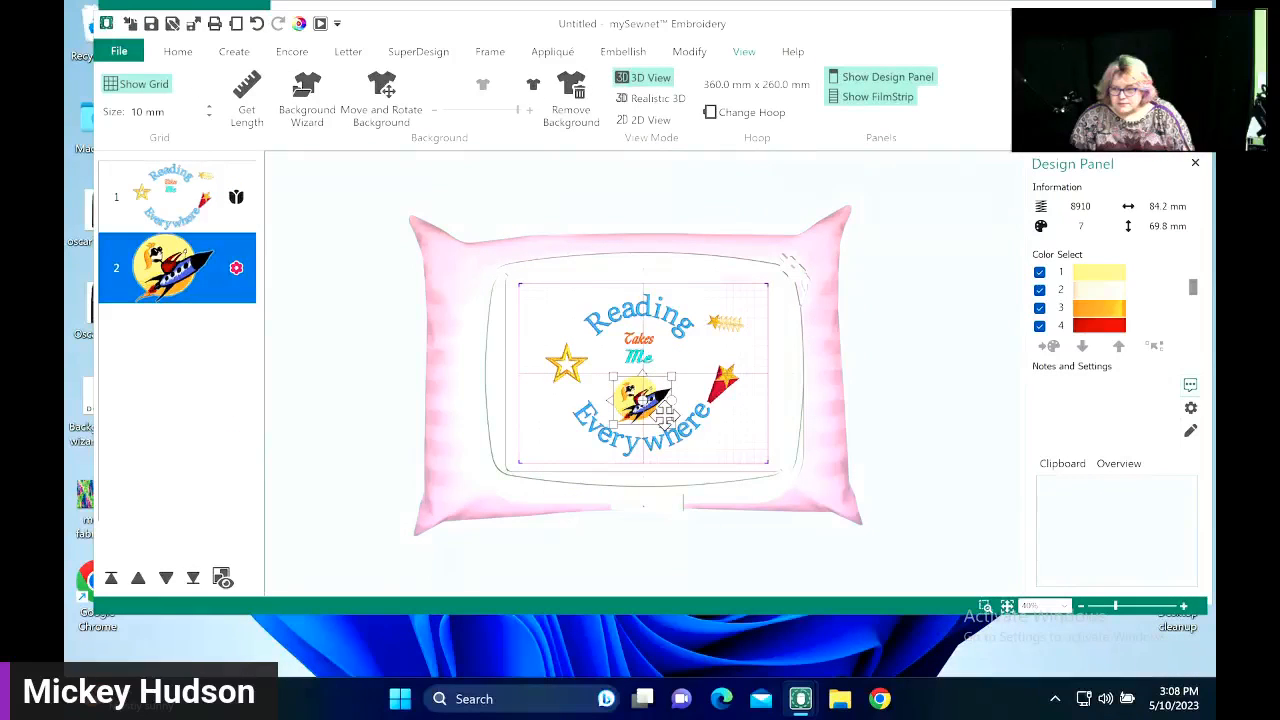
- Deselect the rocket design and zoom in on the hoop so the whole embroidery fills the work area
left_click(849, 417)
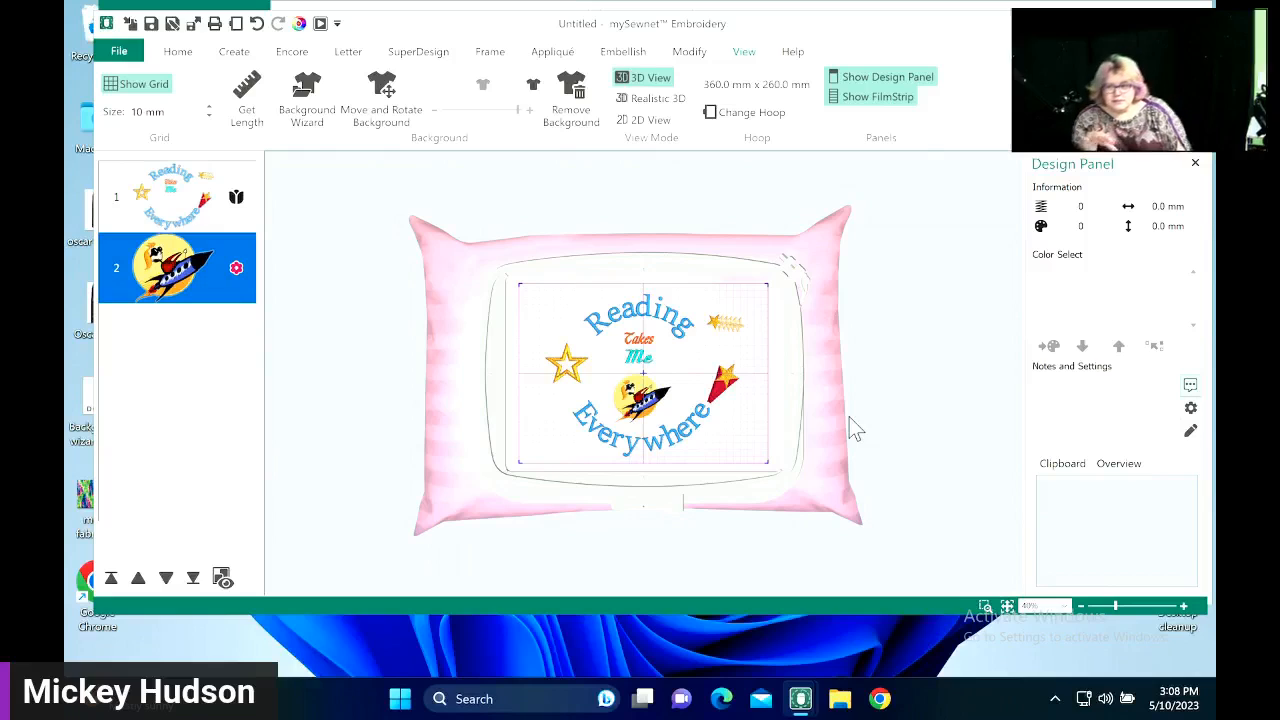
left_click(849, 417)
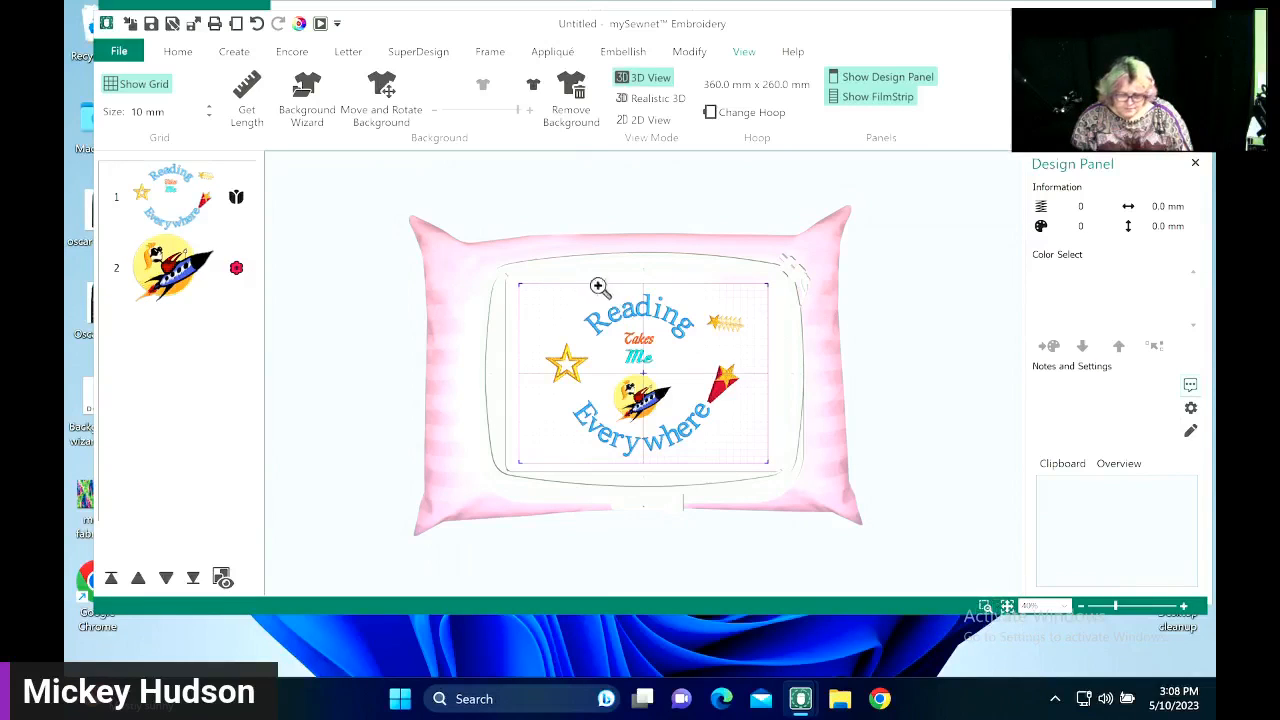
left_click_drag(487, 271, 813, 497)
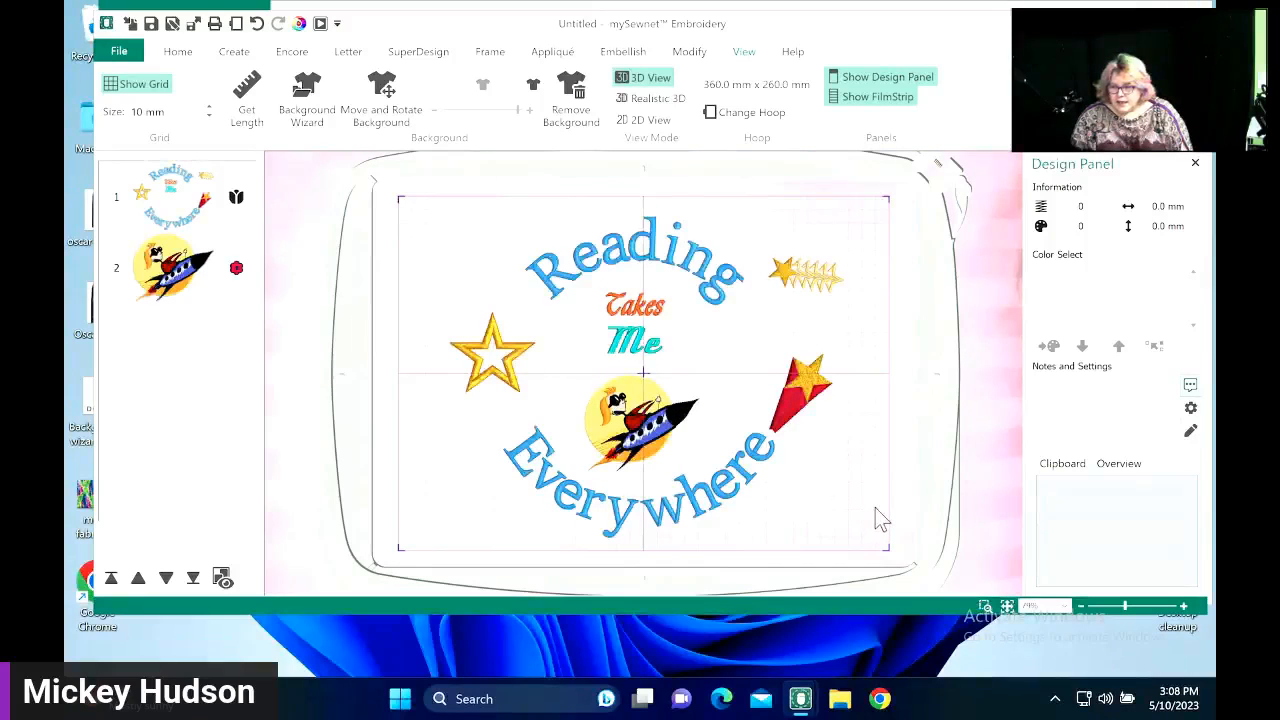
- Zoom out to fit the whole pillow background in view, switch to Realistic 3D, and select the "Reading Takes Me Everywhere" design
left_click(1005, 606)
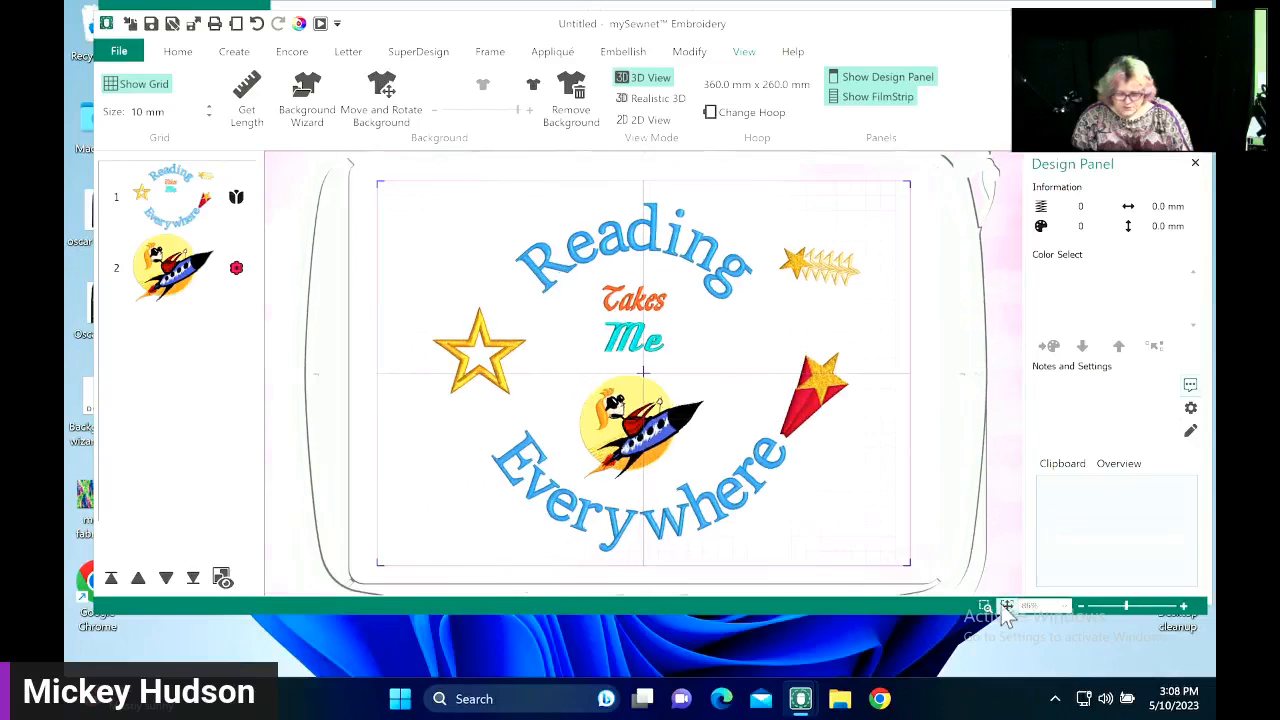
left_click(1078, 603)
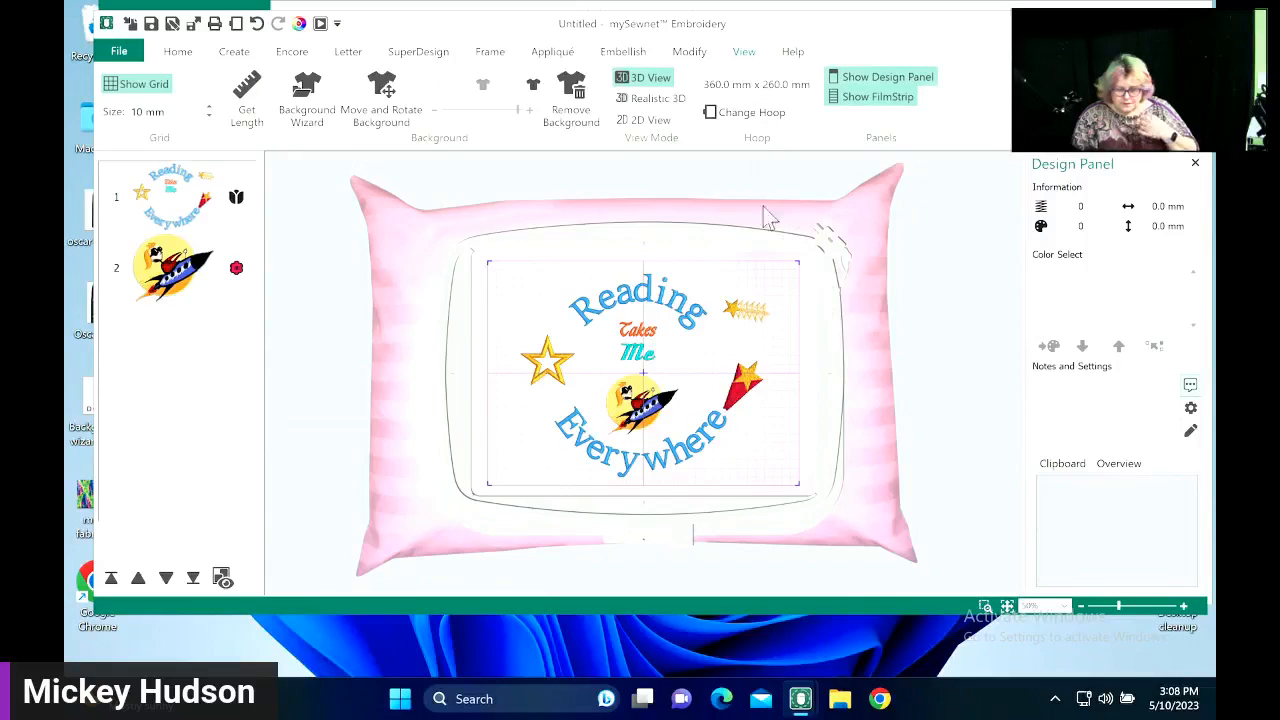
left_click(649, 102)
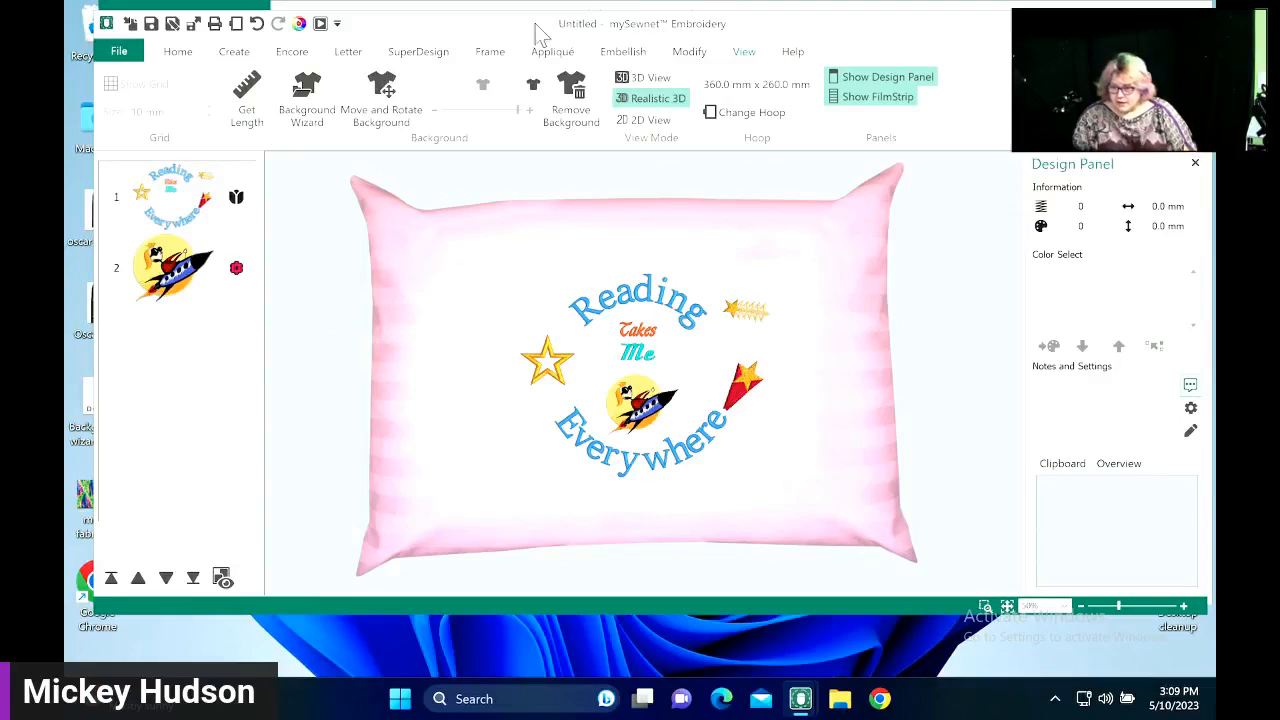
left_click_drag(503, 31, 500, 39)
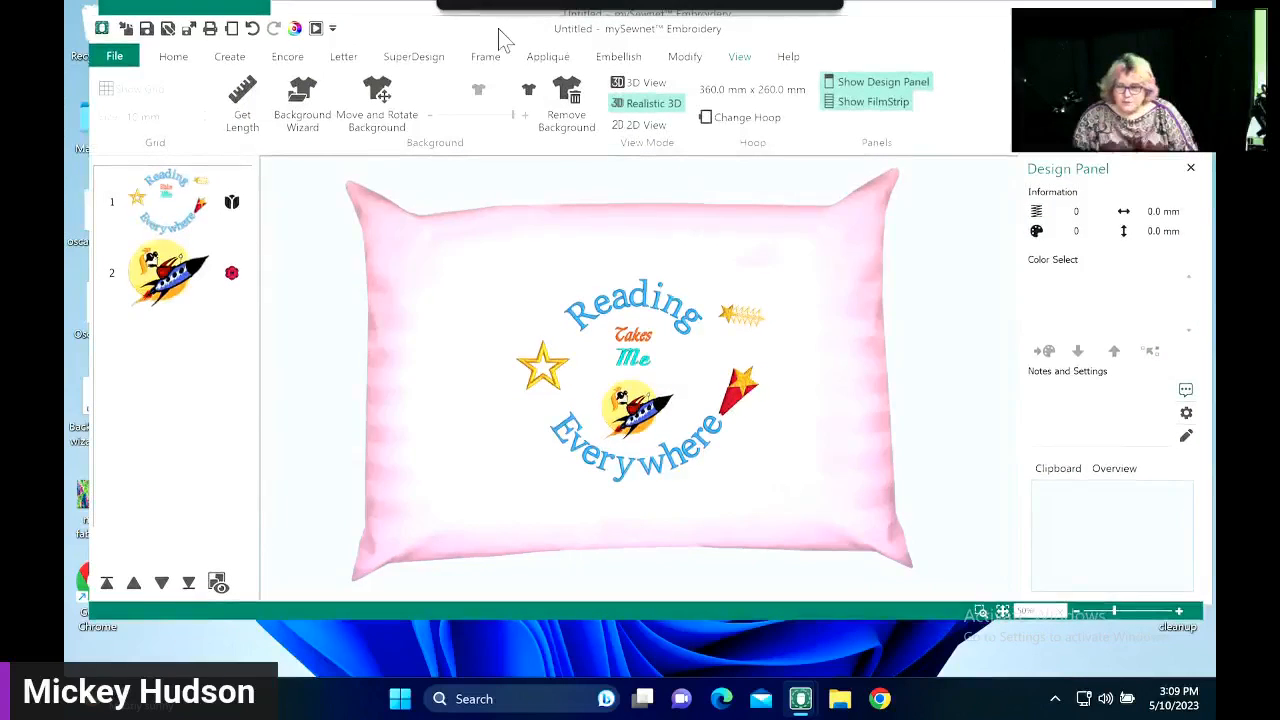
left_click(594, 396)
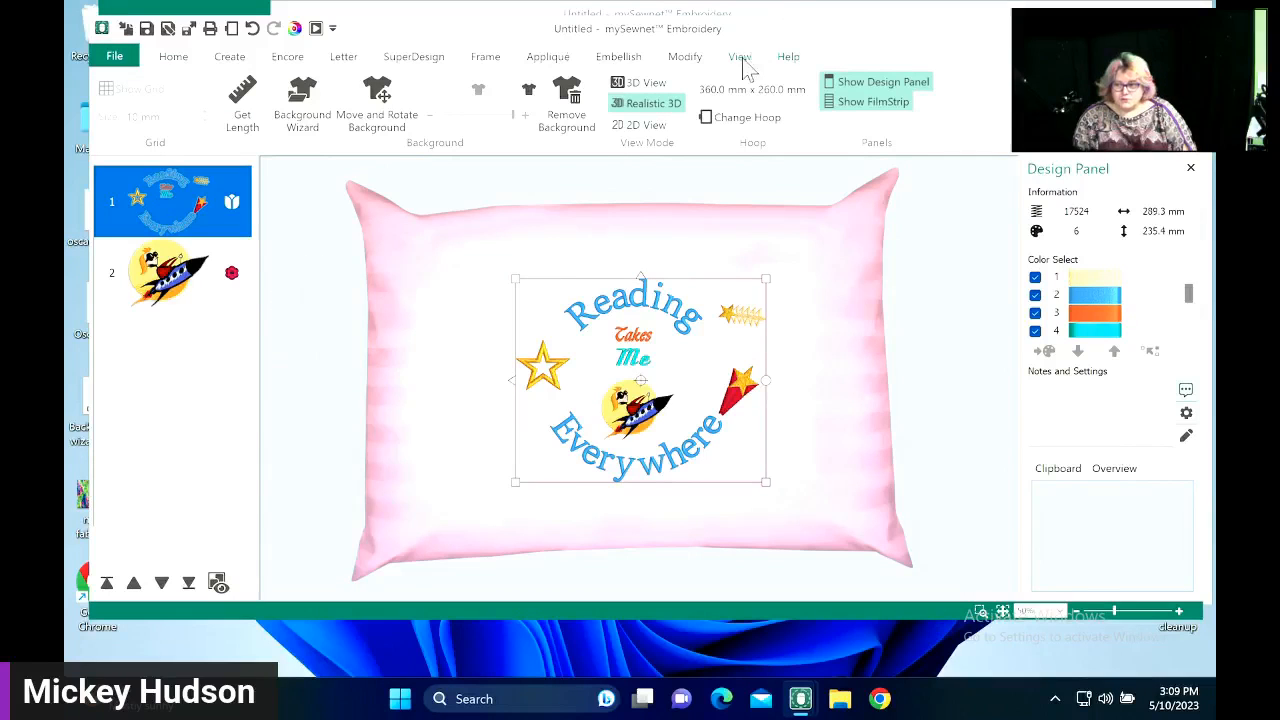
- Replace the pillow background with the light blue tote bag from the Tote Bags garments, using the Background Wizard
left_click(305, 108)
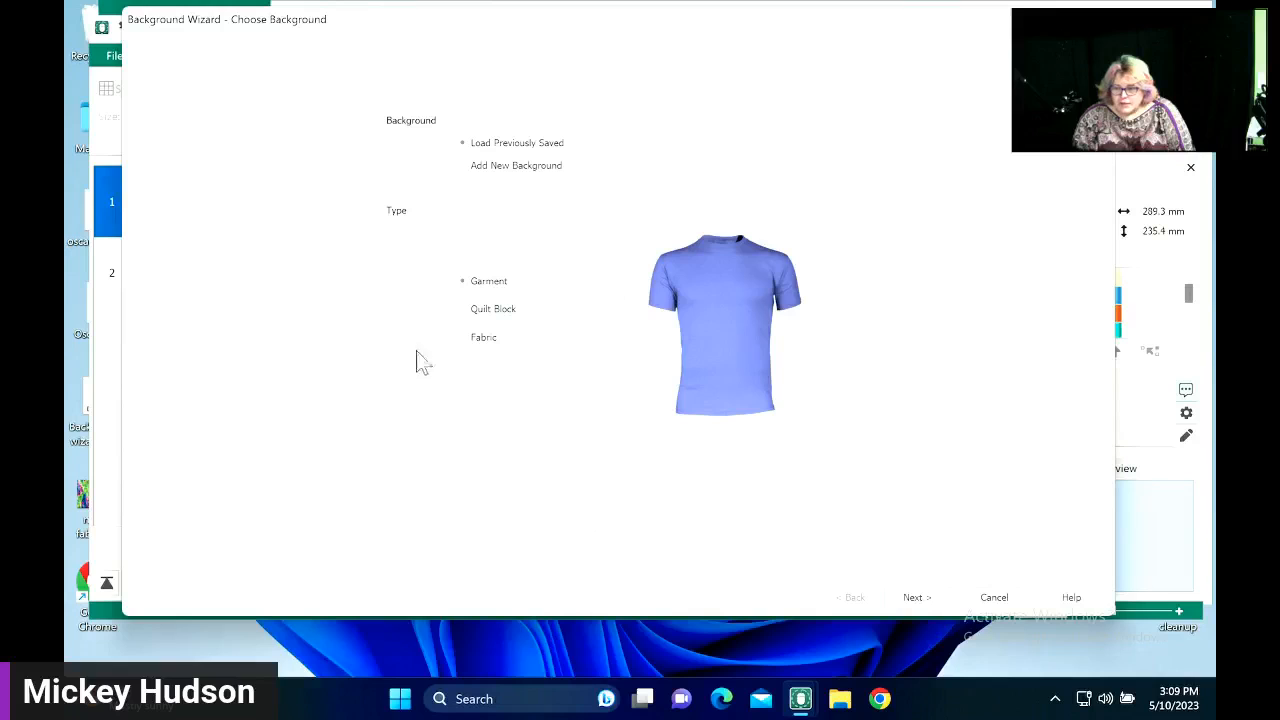
left_click(916, 597)
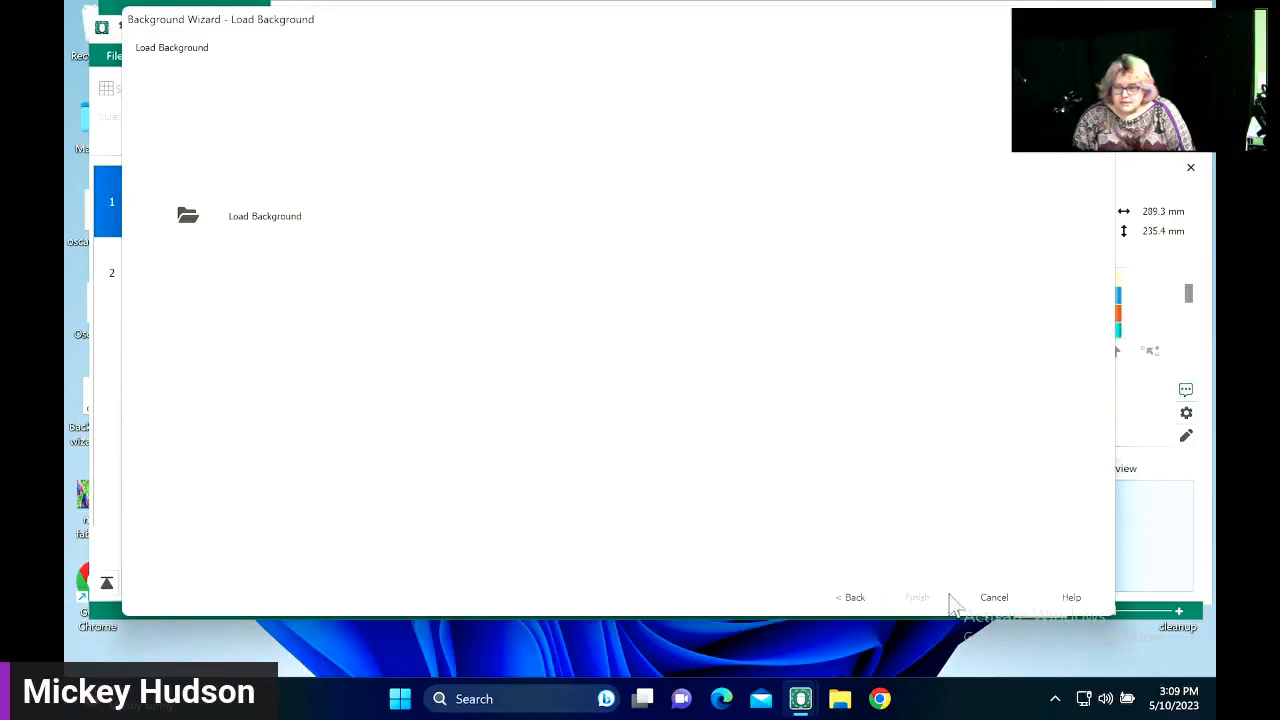
left_click(186, 218)
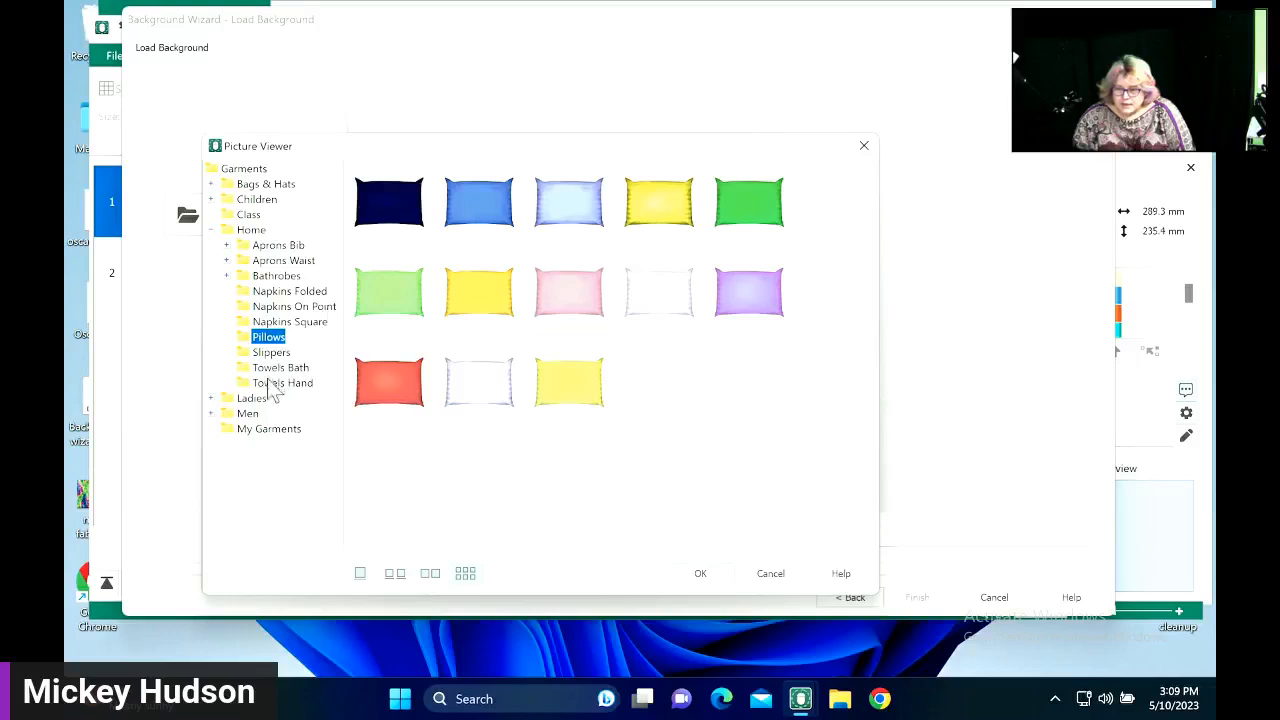
left_click(270, 185)
left_click(299, 280)
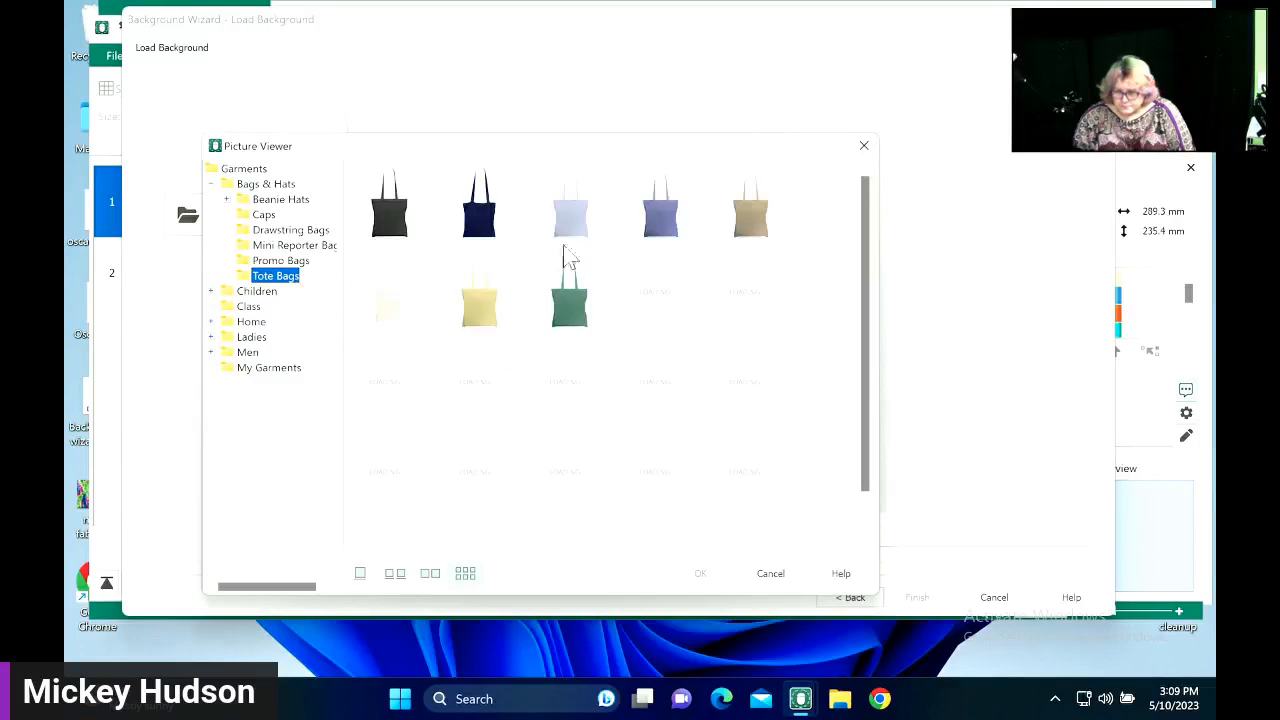
left_click(565, 220)
left_click(690, 577)
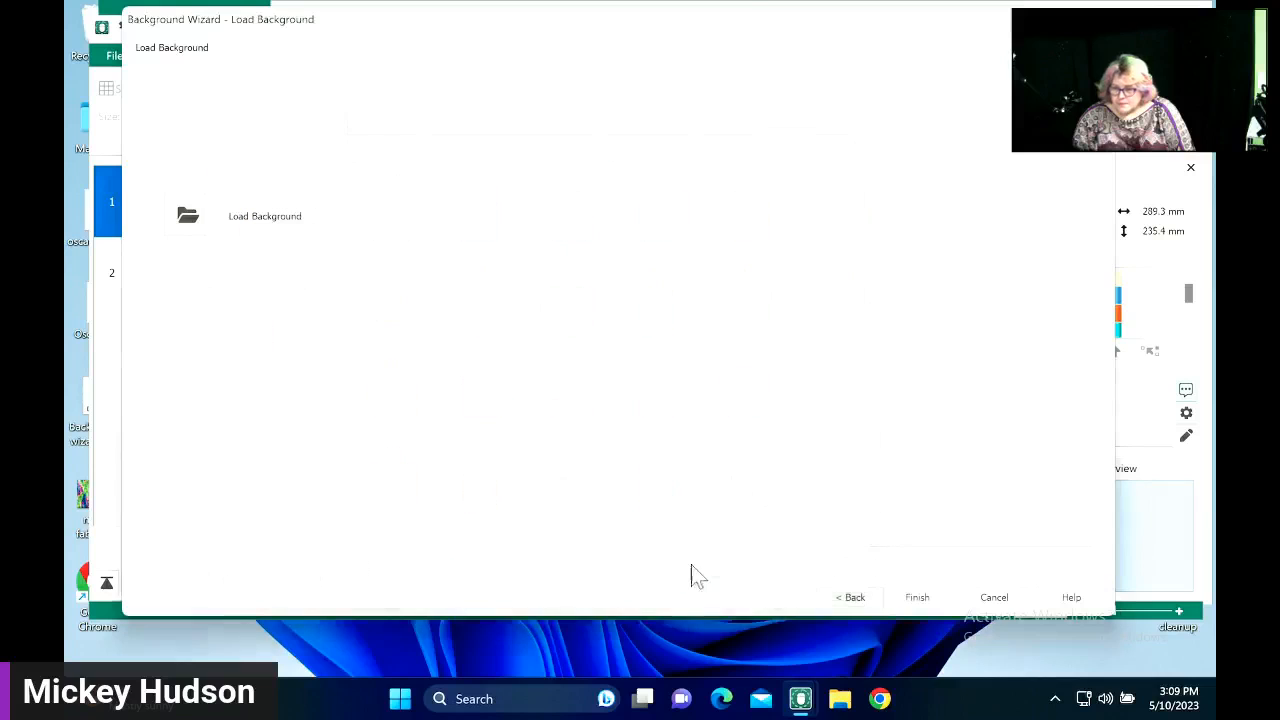
left_click(917, 597)
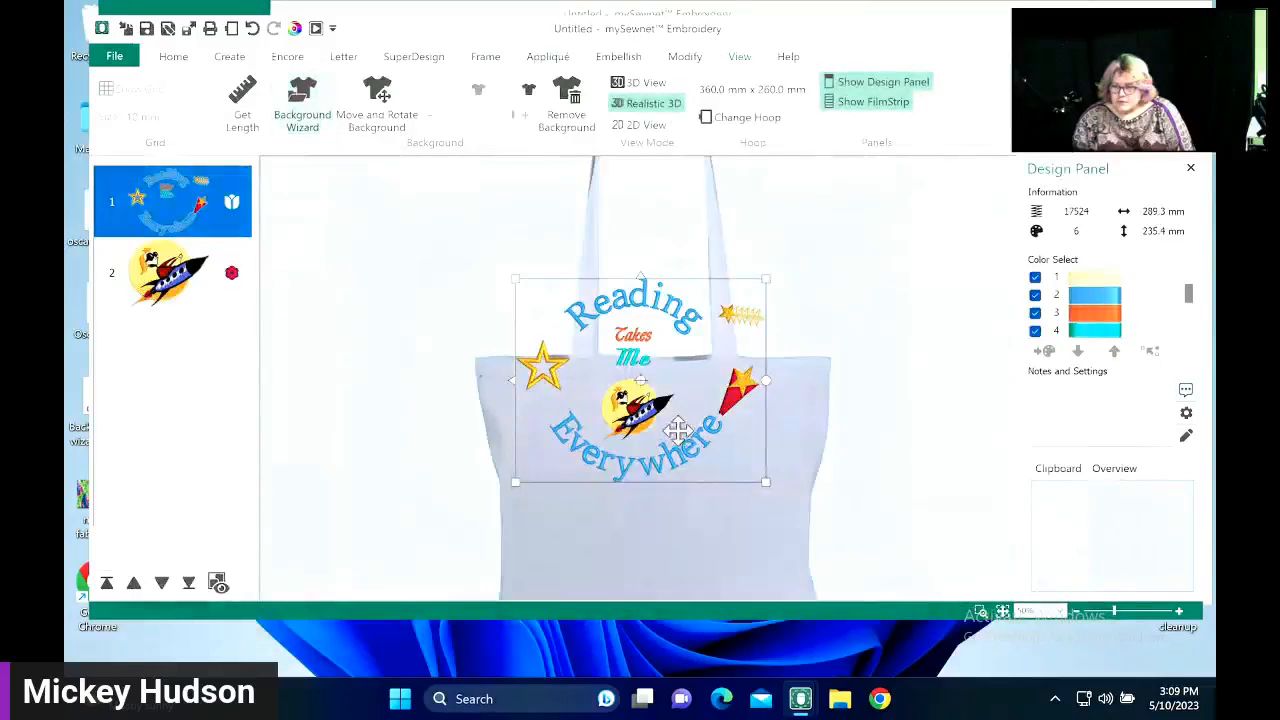
- Nudge the lettering design down and left, and move the tote bag background up so the embroidery sits on the bag's body
mouse_move(695, 421)
left_mouse_down()
mouse_move(700, 455)
mouse_move(686, 430)
left_mouse_up()
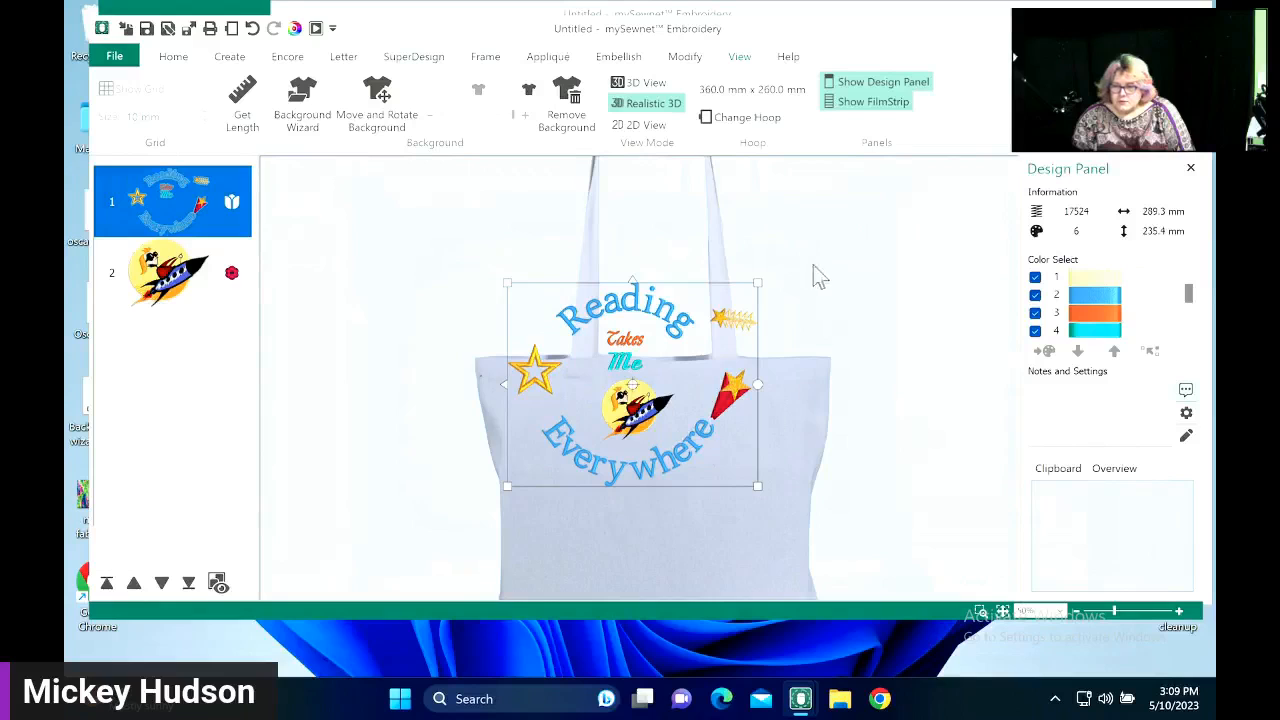
left_click(382, 97)
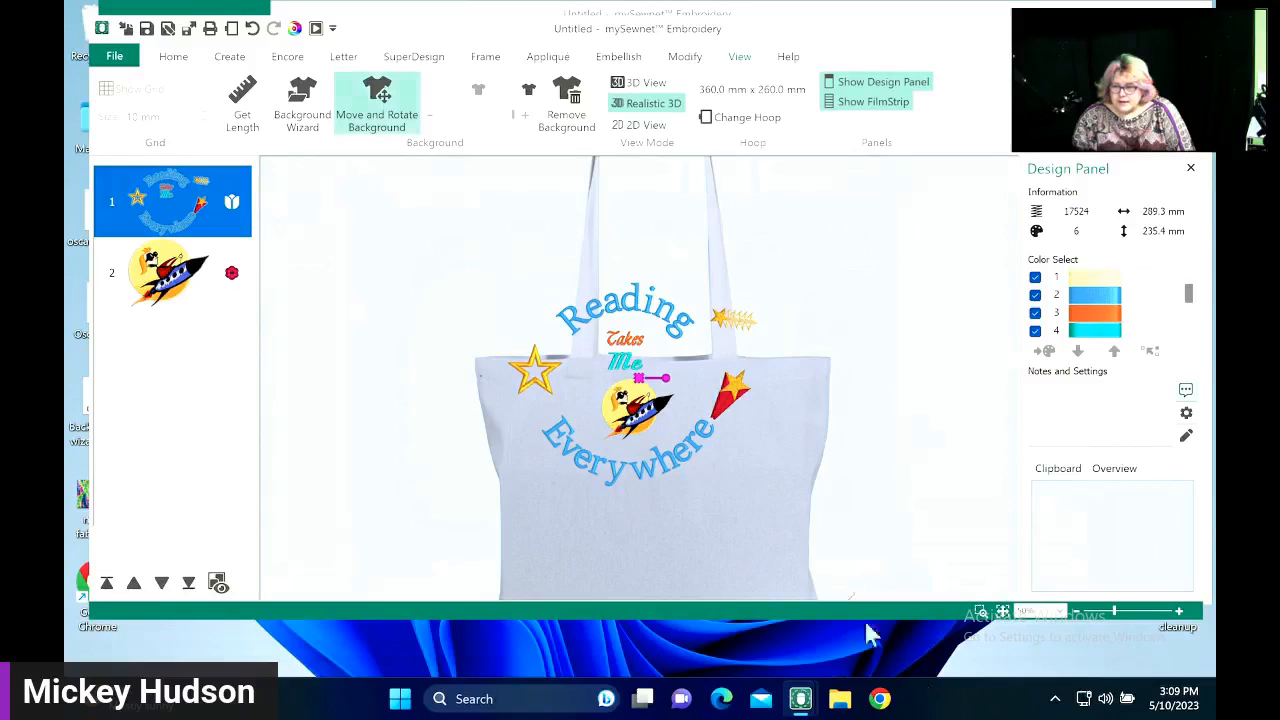
left_click_drag(752, 532, 737, 337)
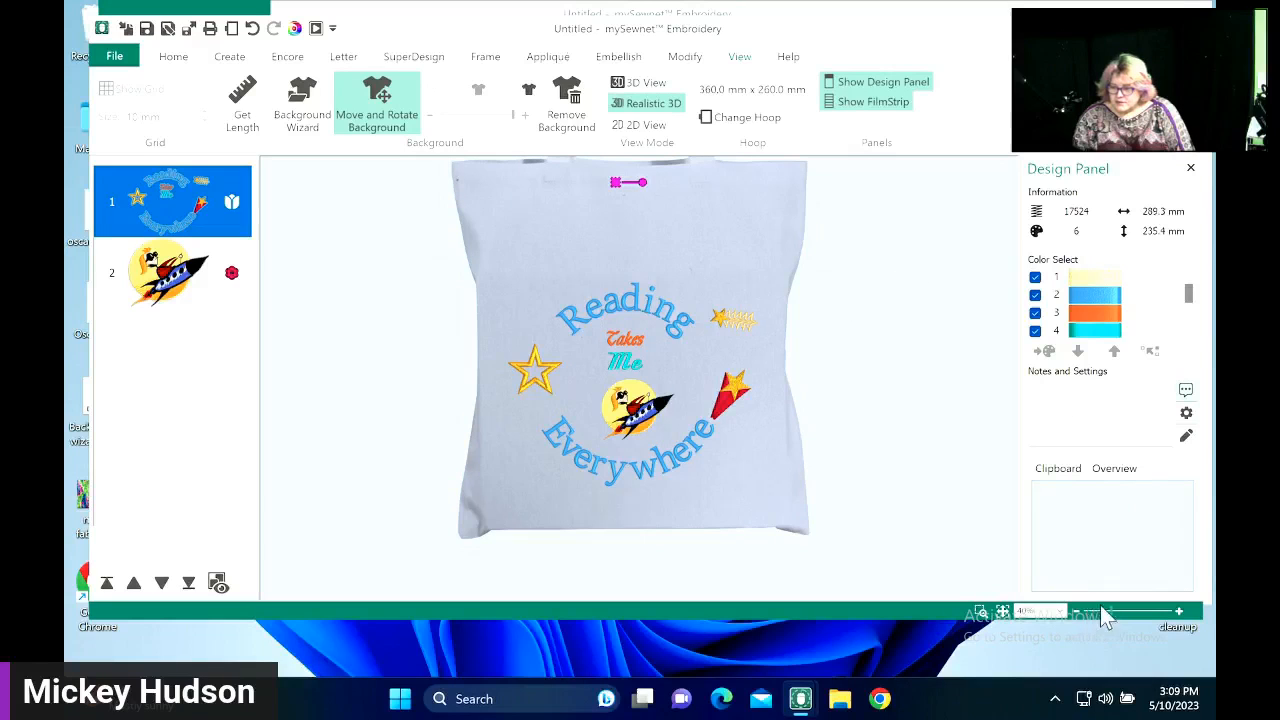
left_click(1178, 610)
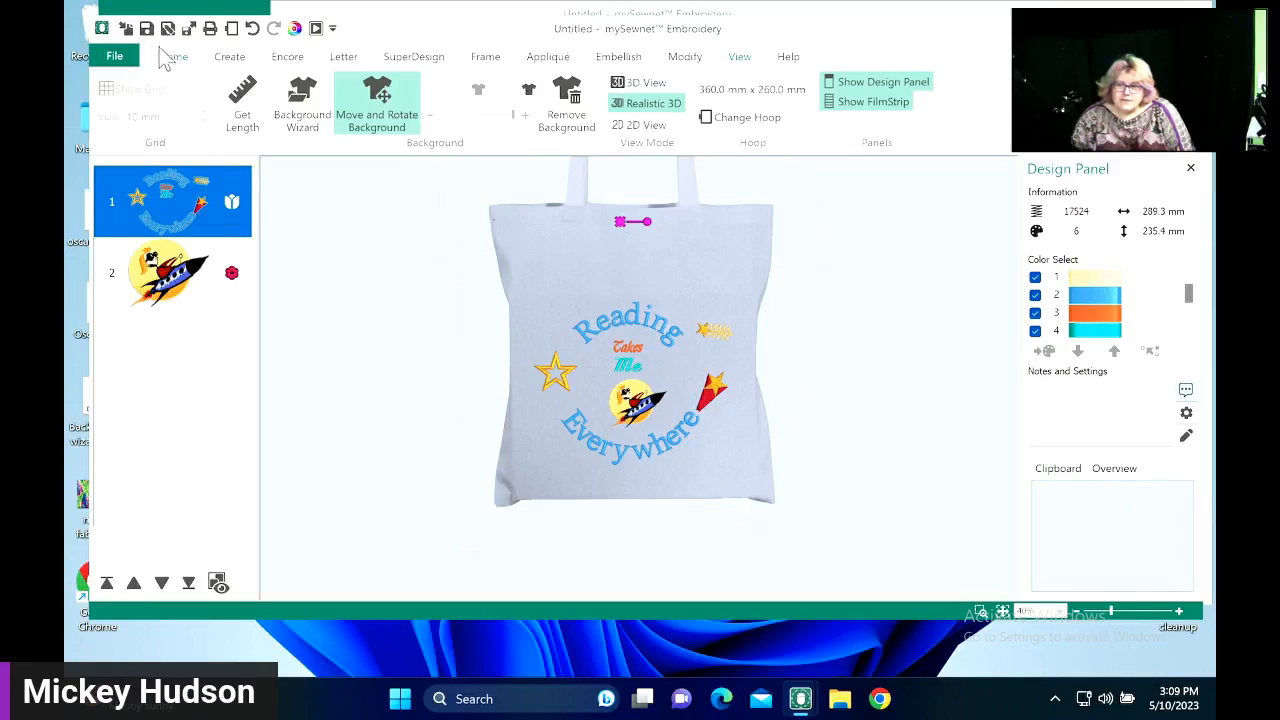
- Save the project in Downloads as background.vp4
left_click(146, 28)
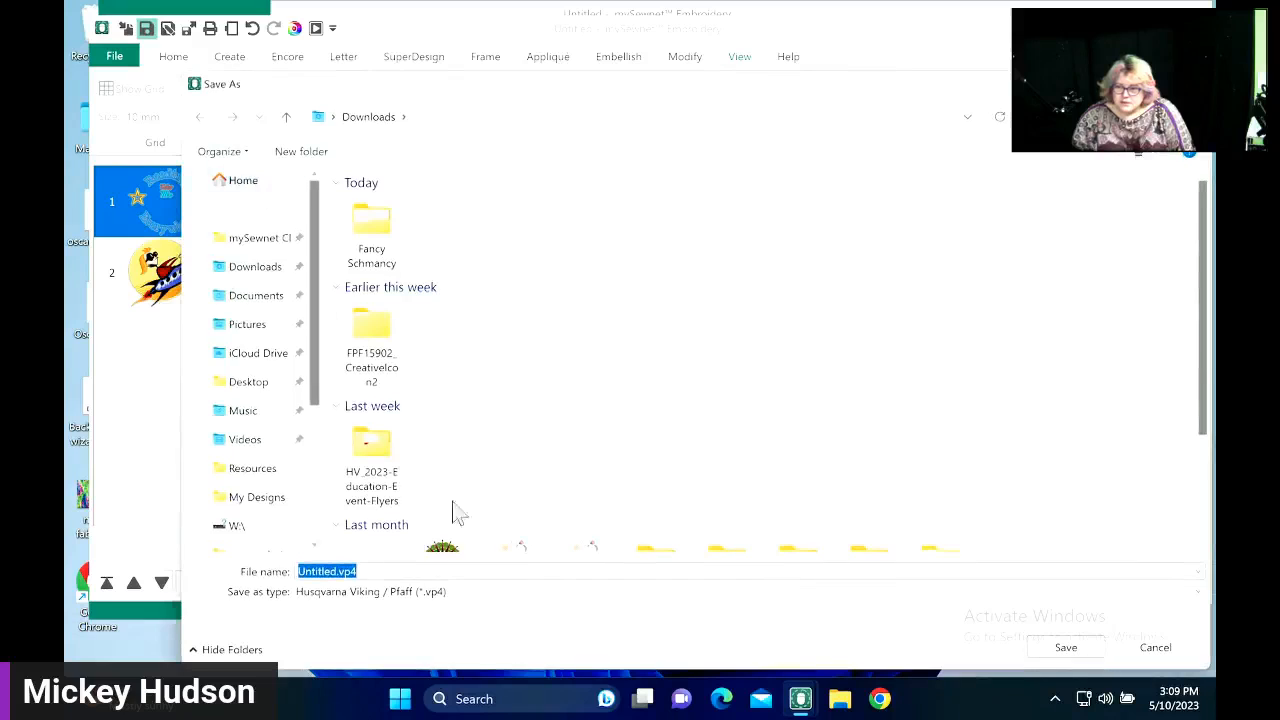
left_click(333, 571)
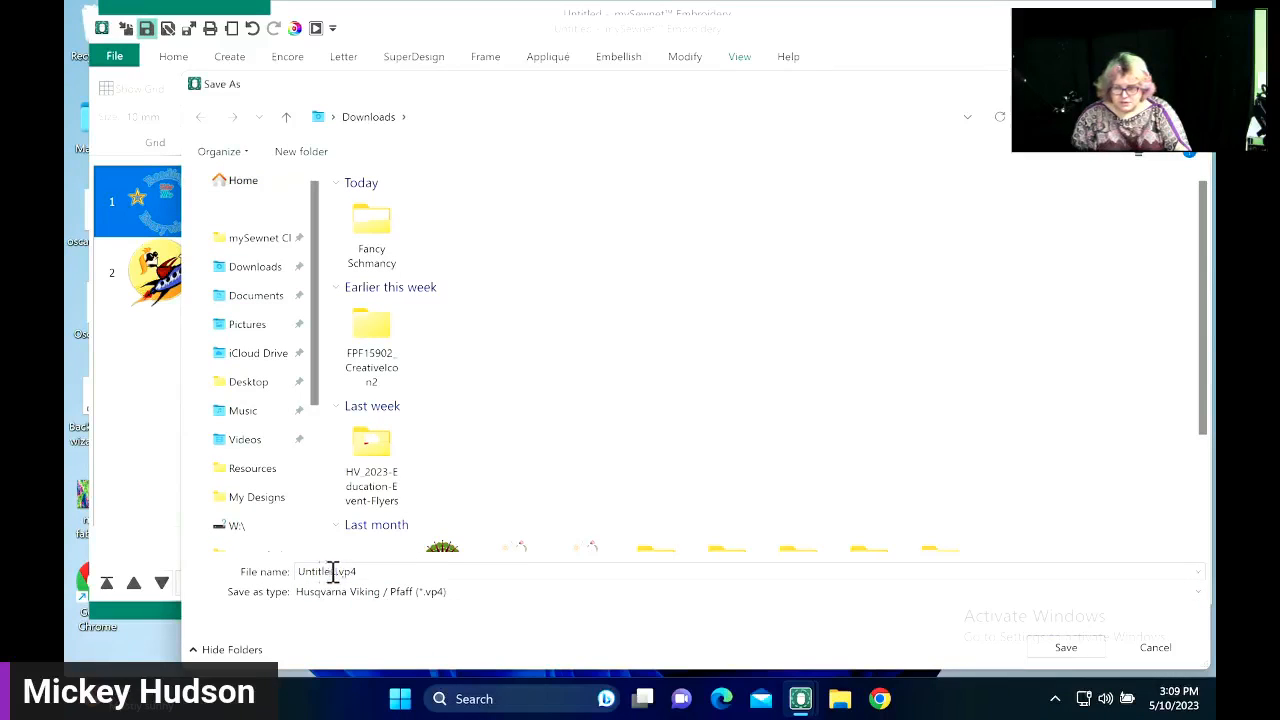
double_click(333, 571)
type("backgrou")
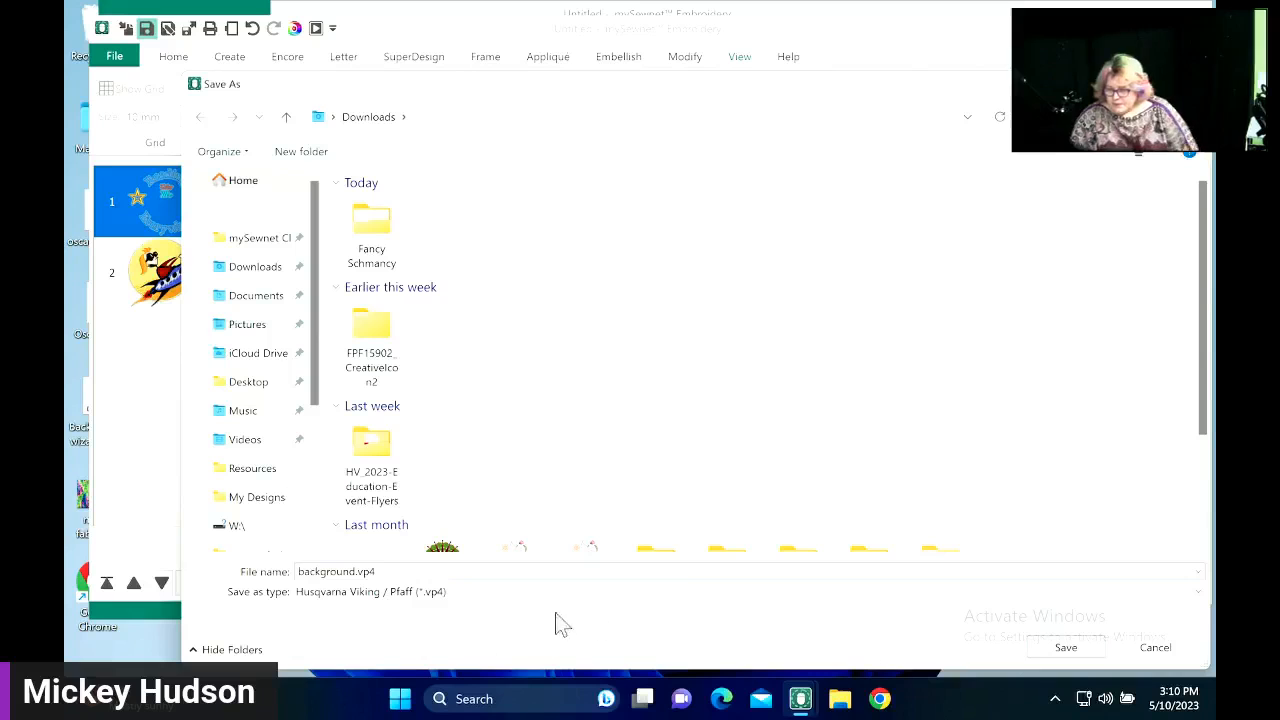
left_click(1062, 648)
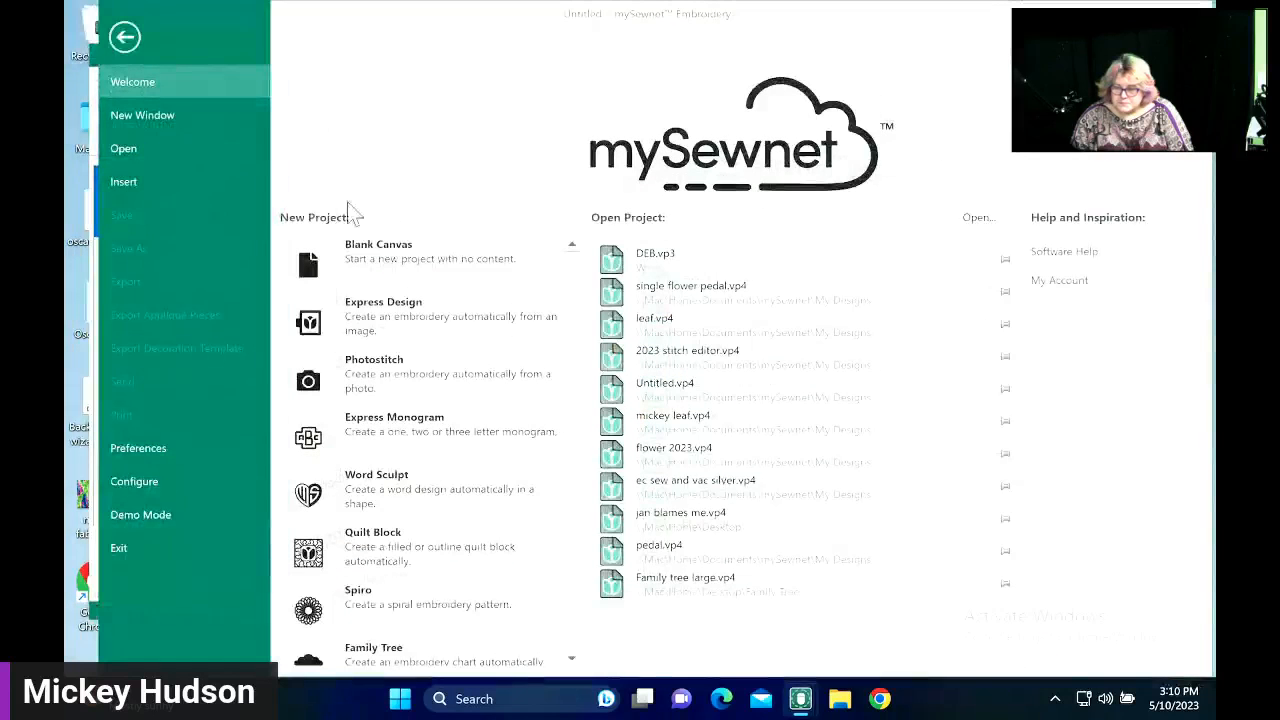
- Insert background.vp4 into a new blank canvas with the rotated 360mm x 260mm Designer Imperial Hoop, and close that window without saving
left_click(418, 272)
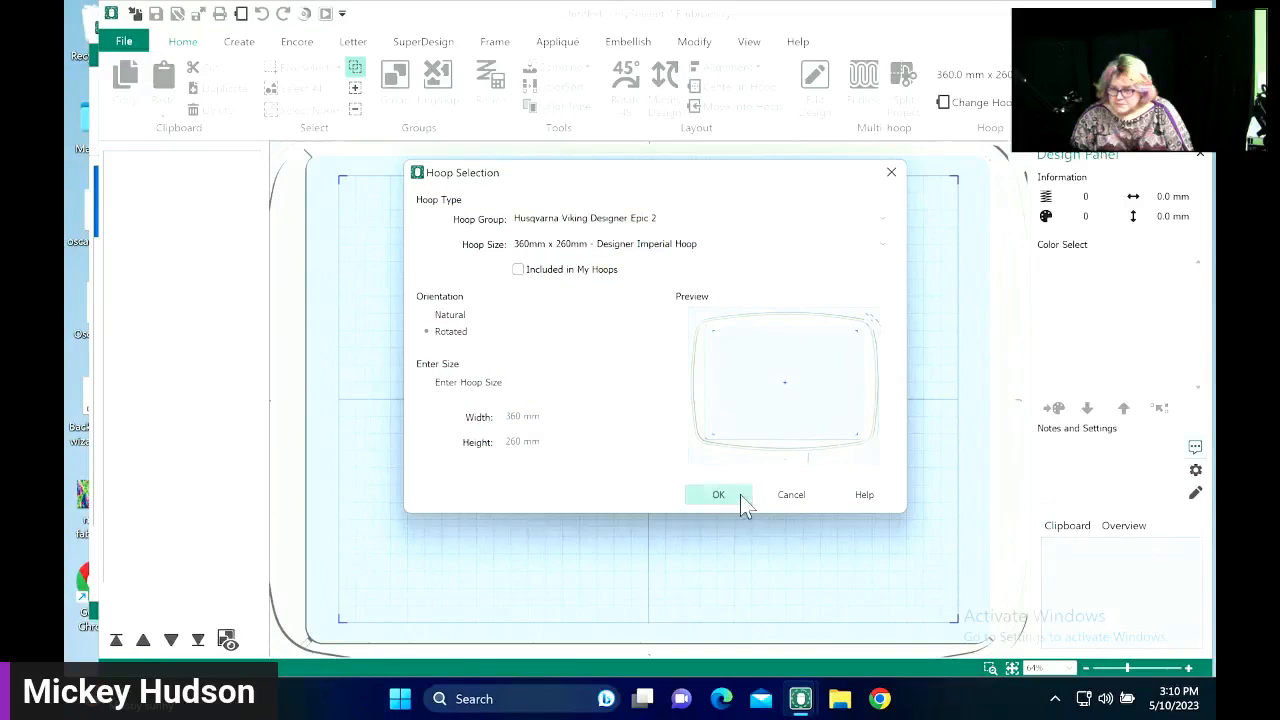
left_click(722, 488)
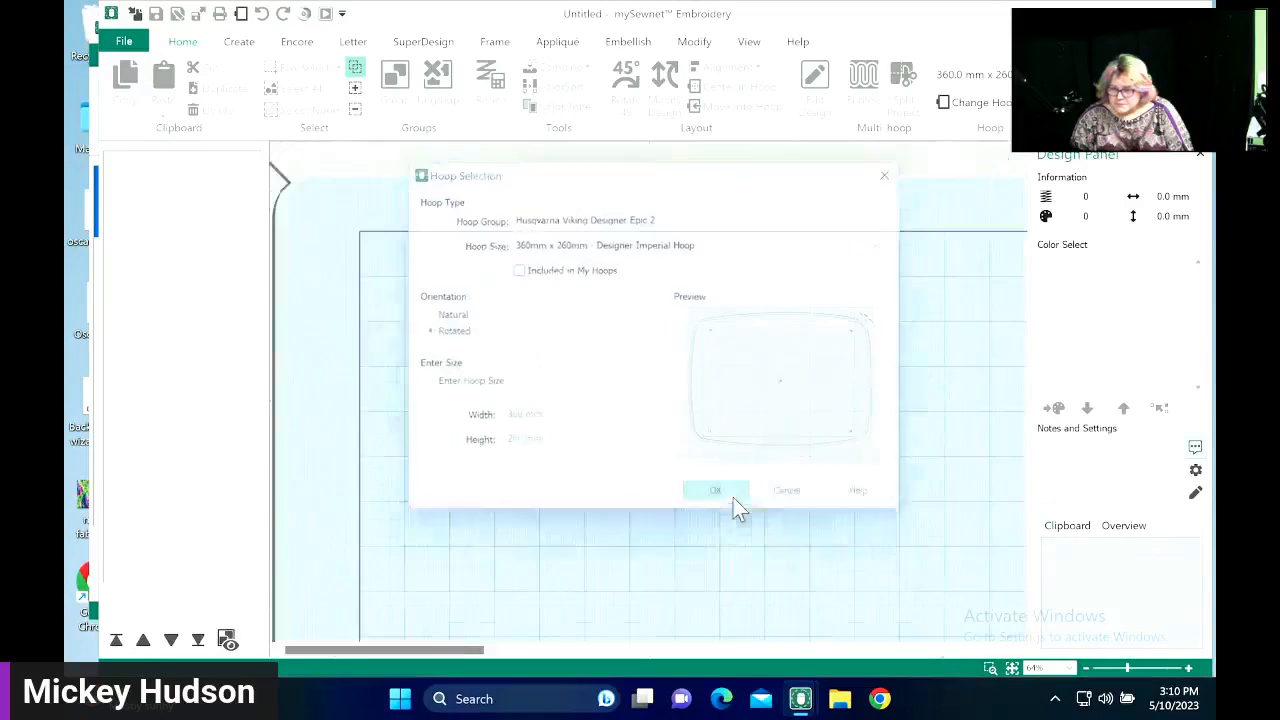
left_click(135, 13)
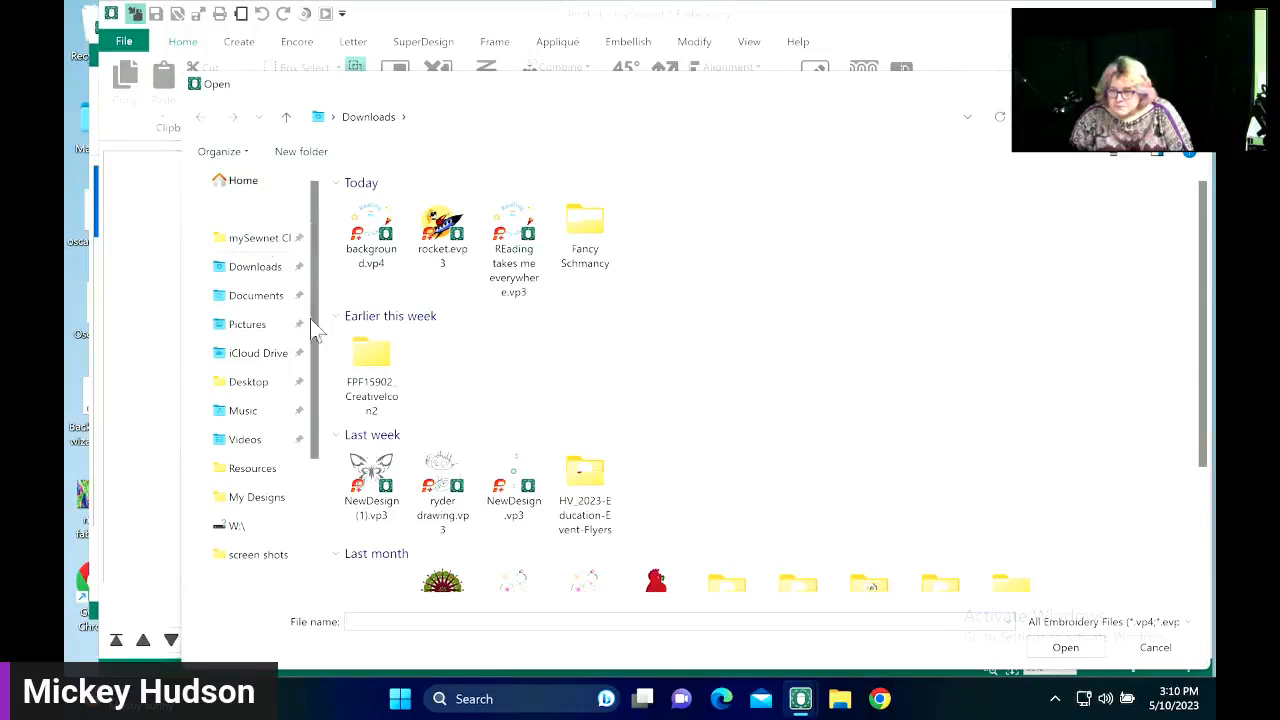
left_click(378, 248)
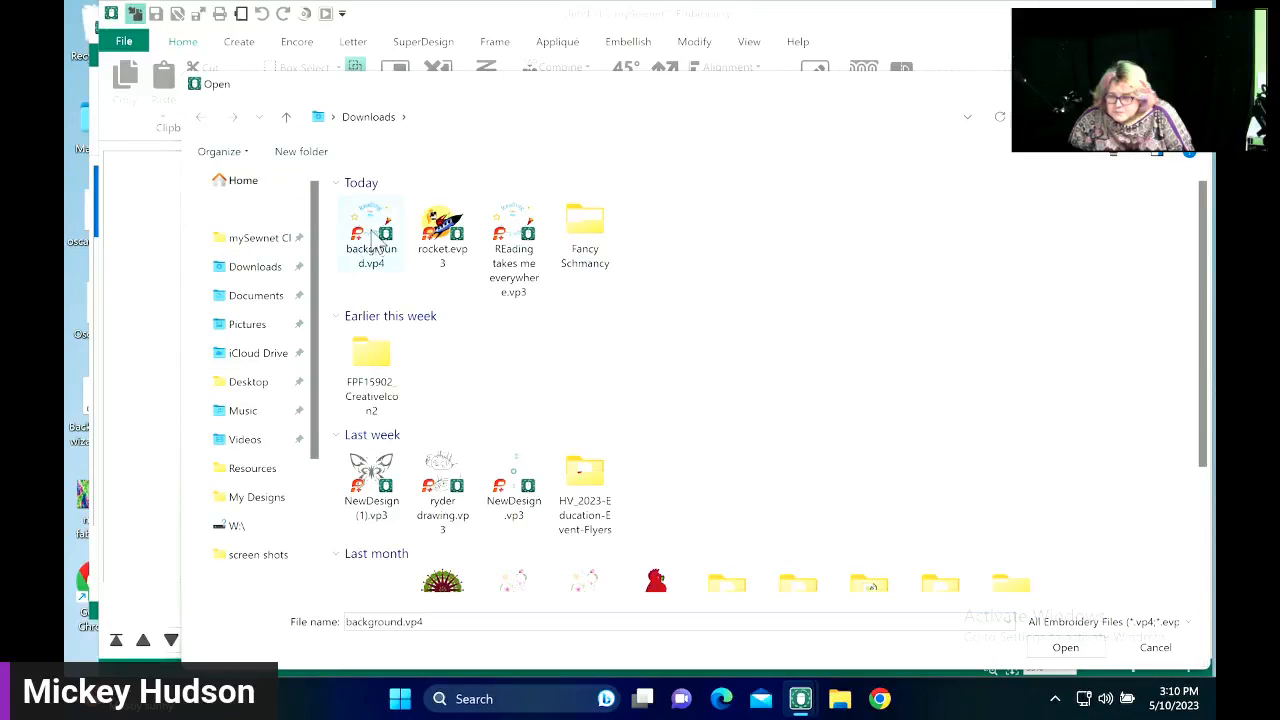
left_click(1048, 648)
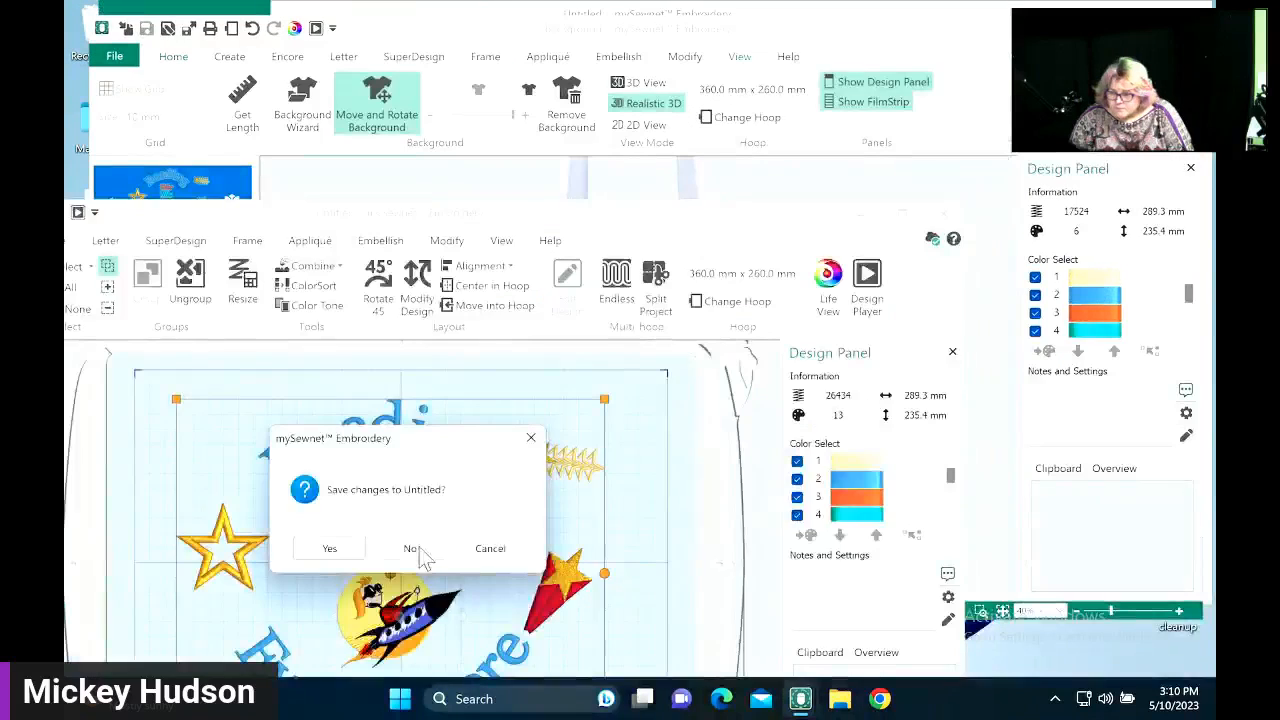
left_click(412, 549)
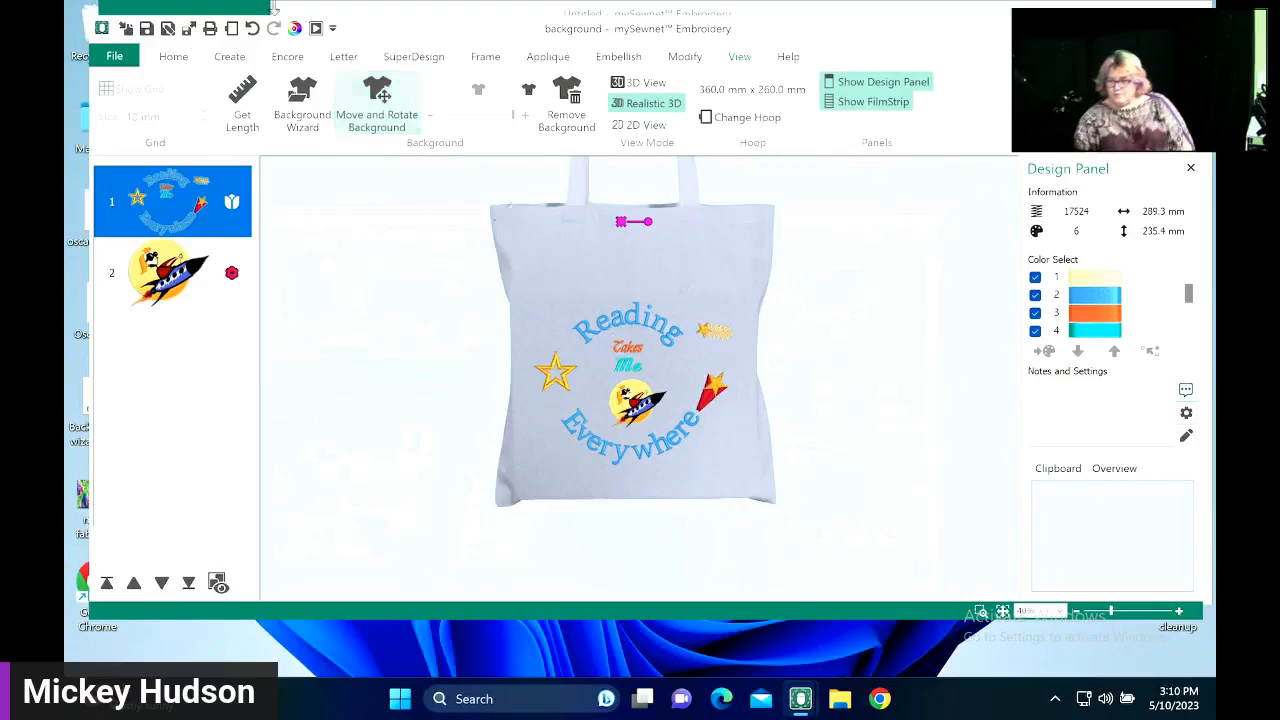
- Switch to 3D View and replace the tote bag background with the 6-inch One Patch quilt block Birds in the Air 06
left_click(648, 84)
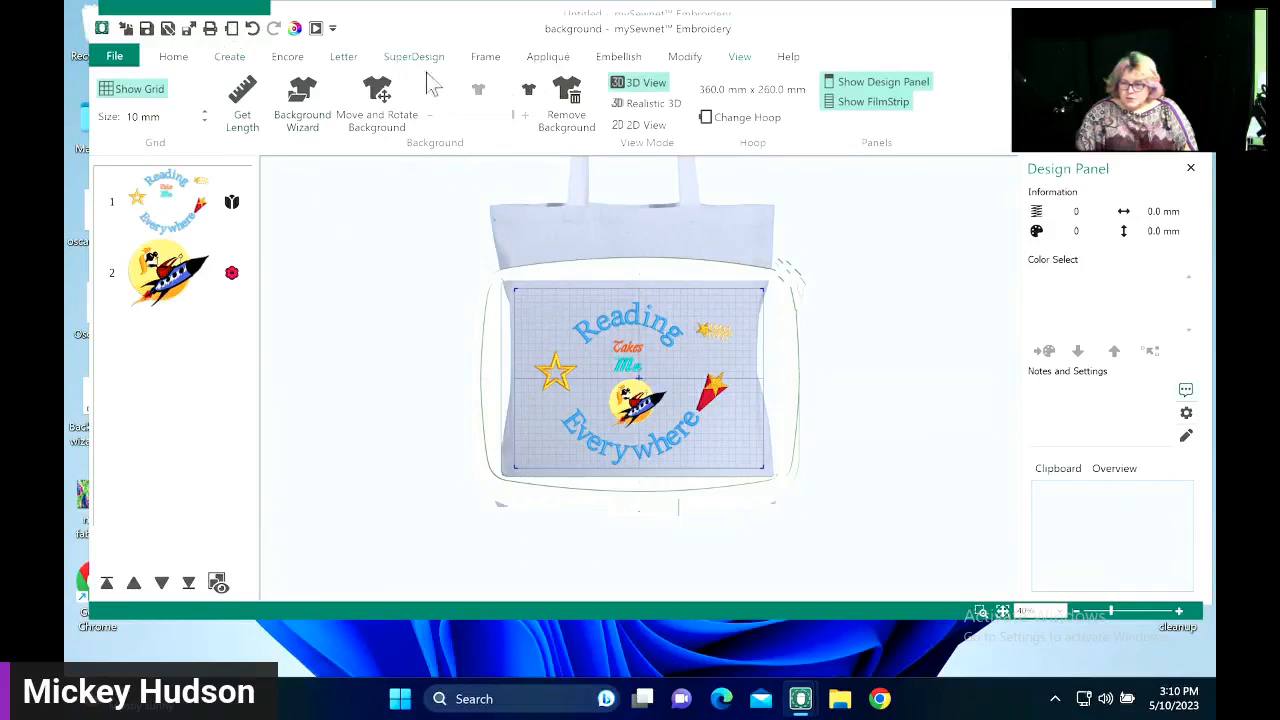
left_click(375, 102)
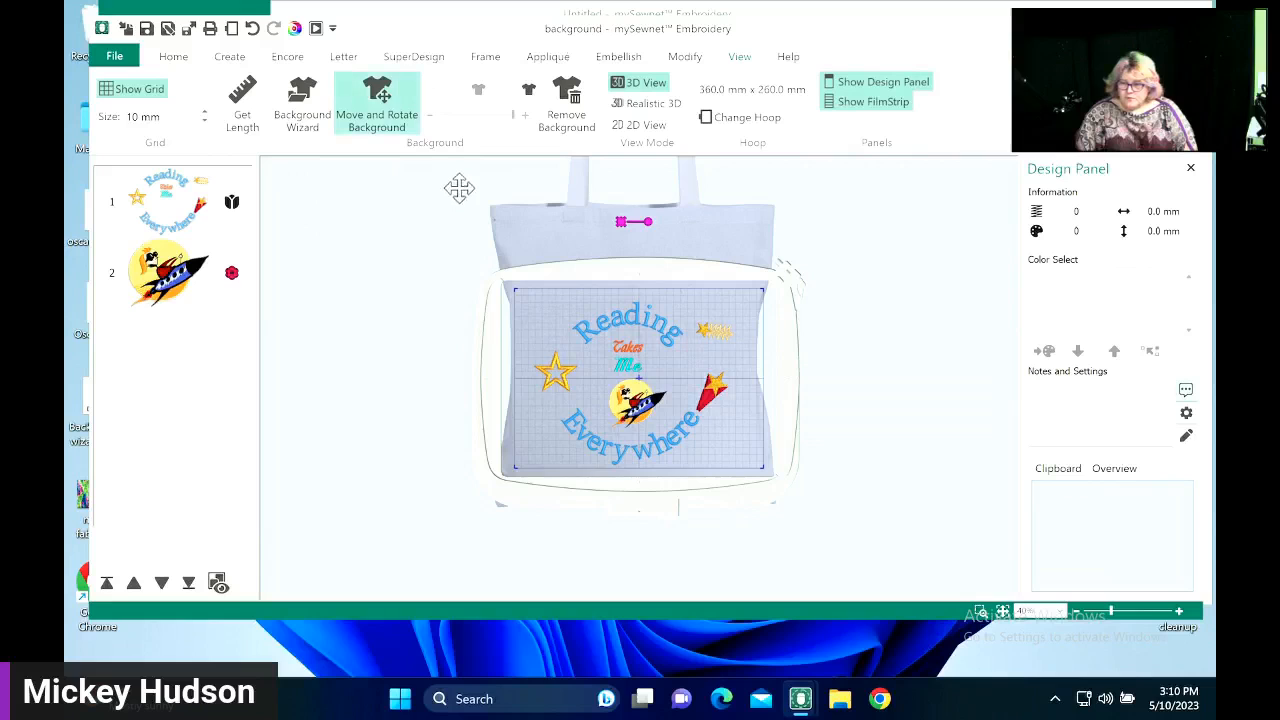
left_click(300, 105)
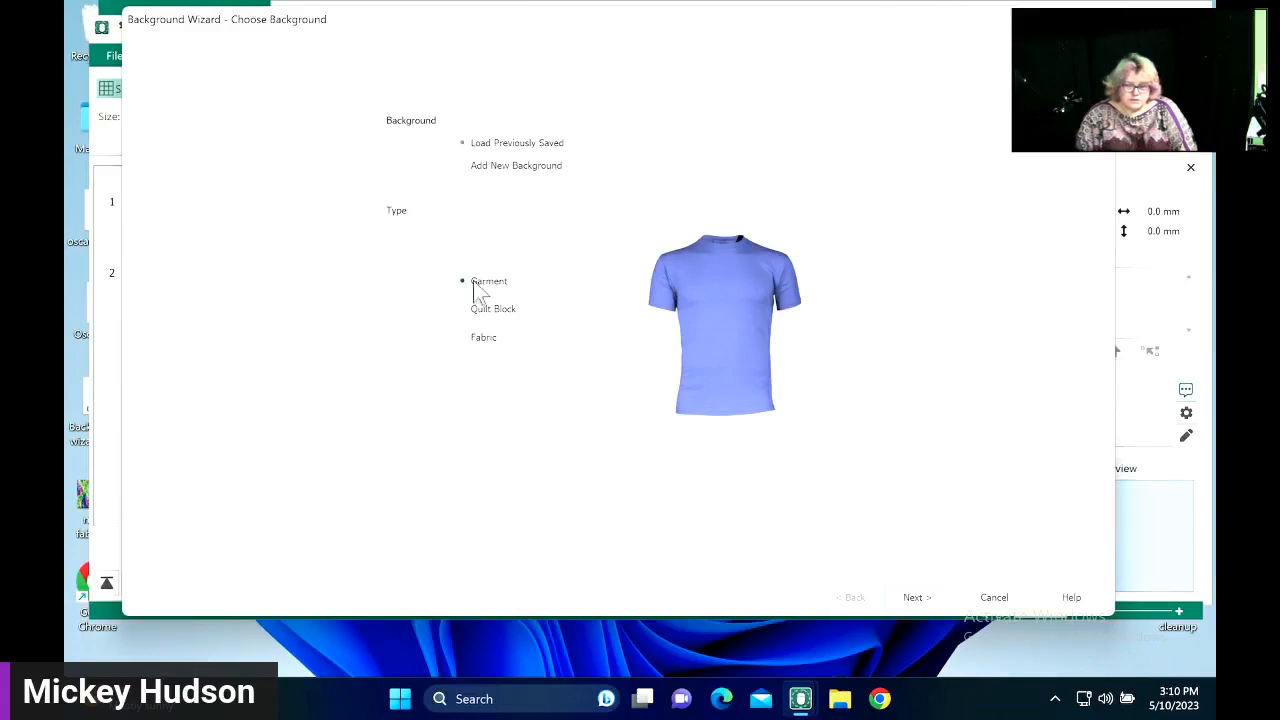
left_click(480, 312)
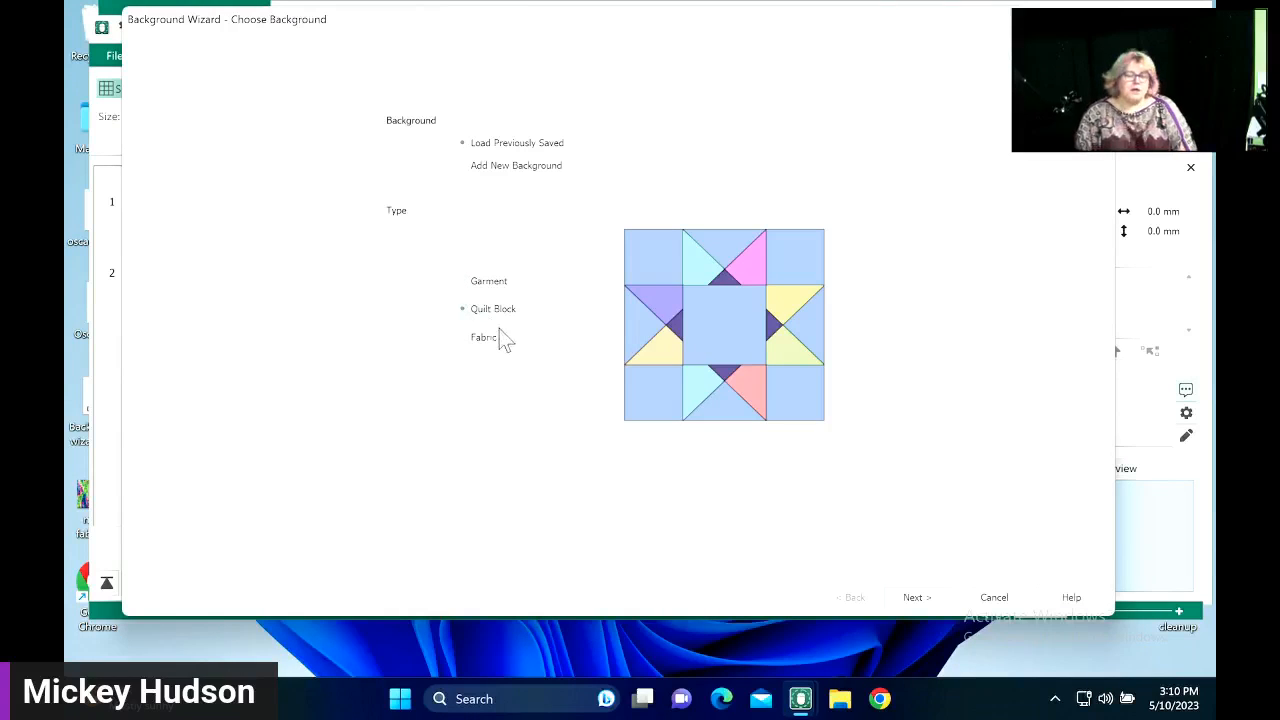
left_click(915, 597)
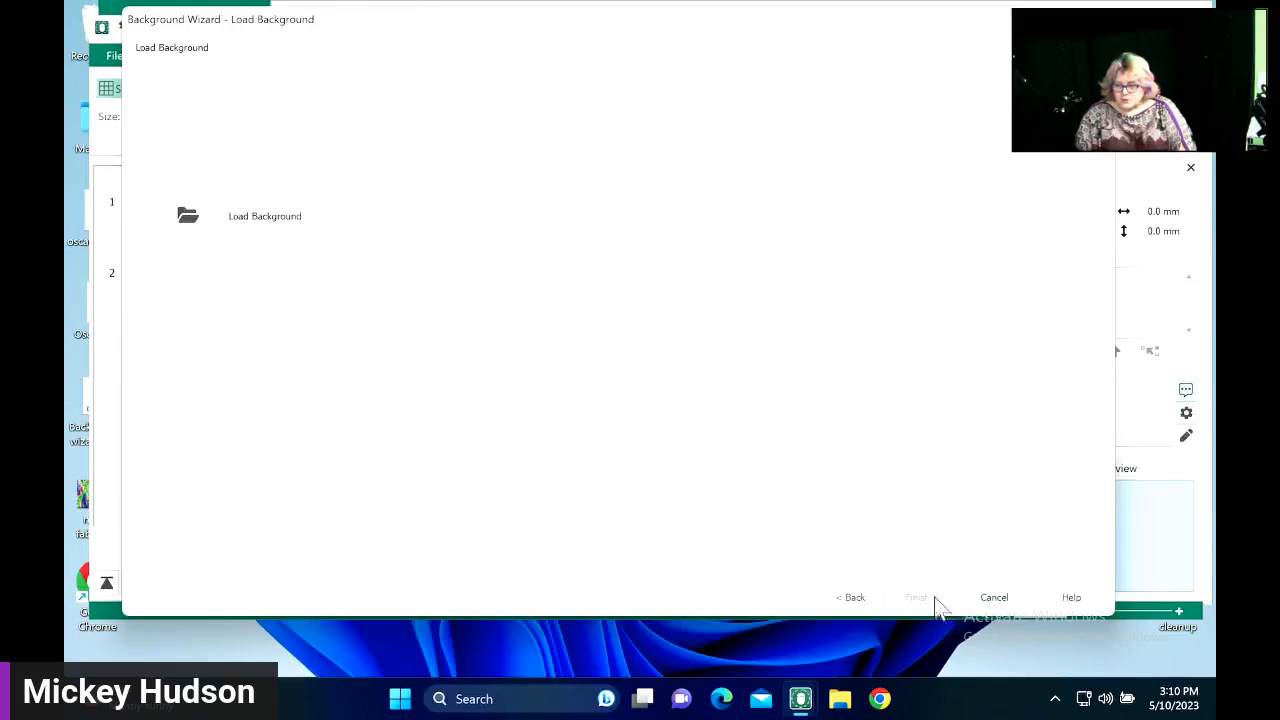
left_click(182, 224)
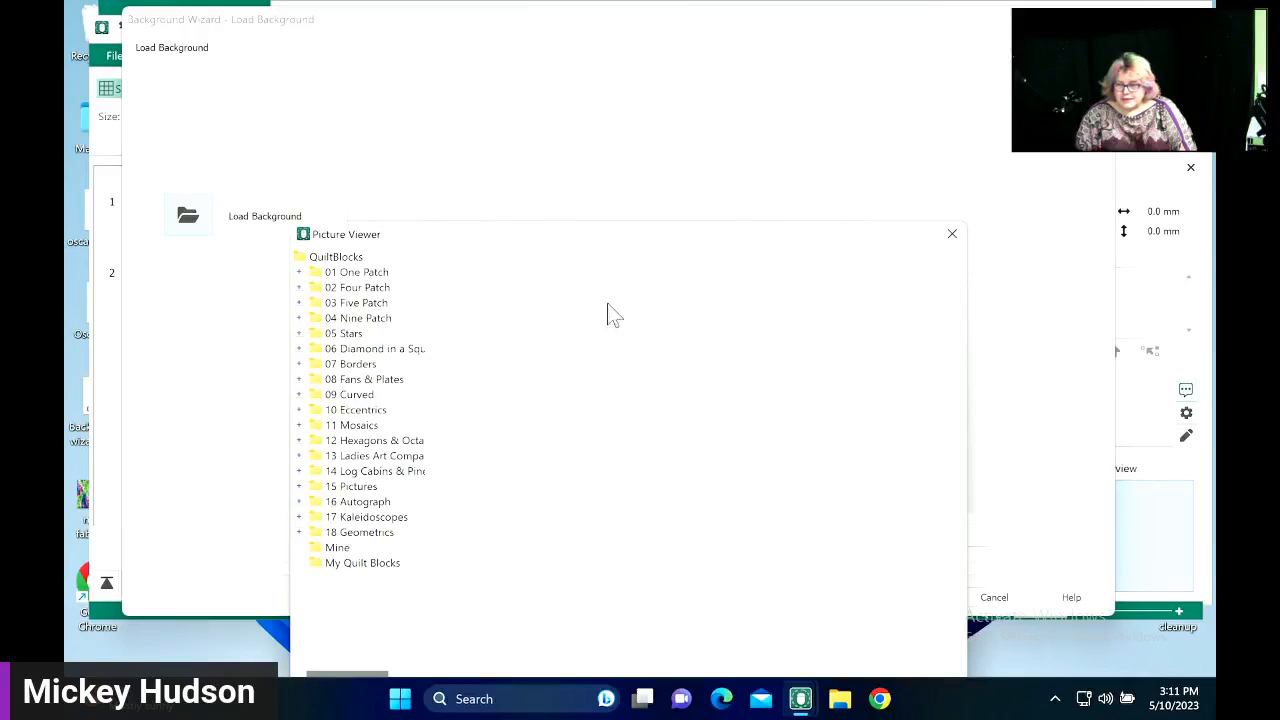
double_click(352, 276)
left_click(361, 289)
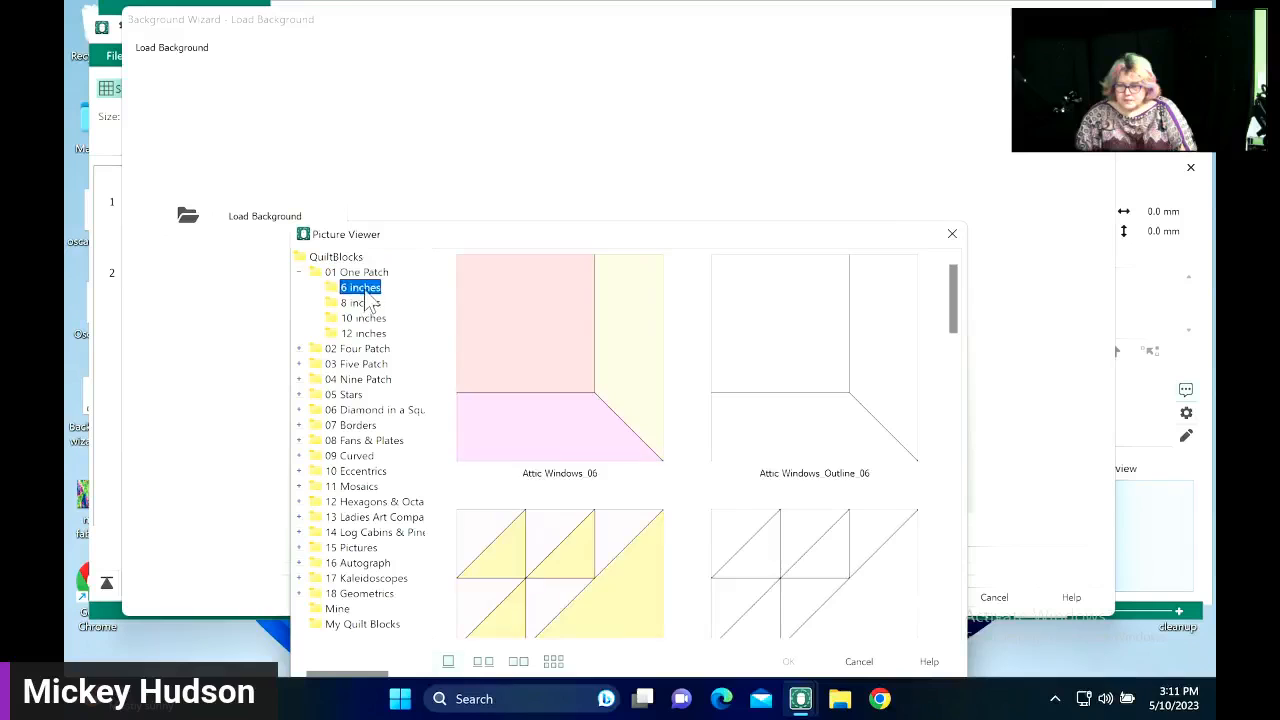
left_click(620, 590)
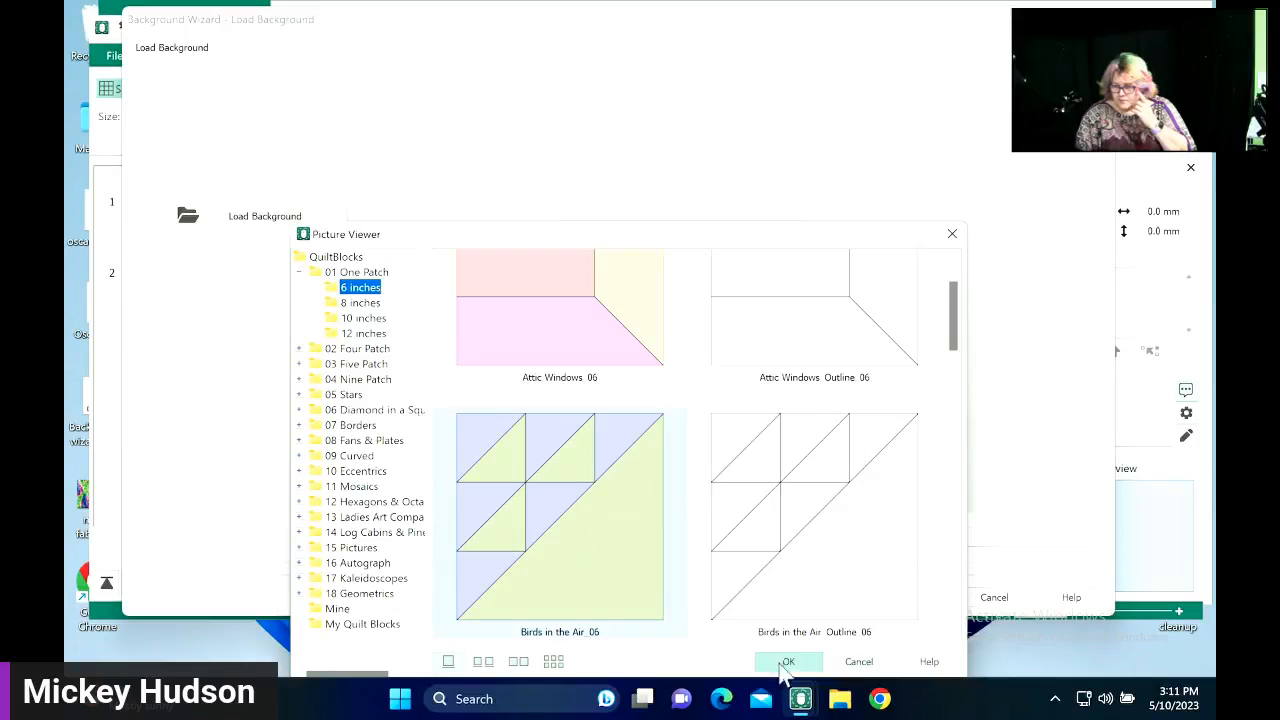
left_click(786, 661)
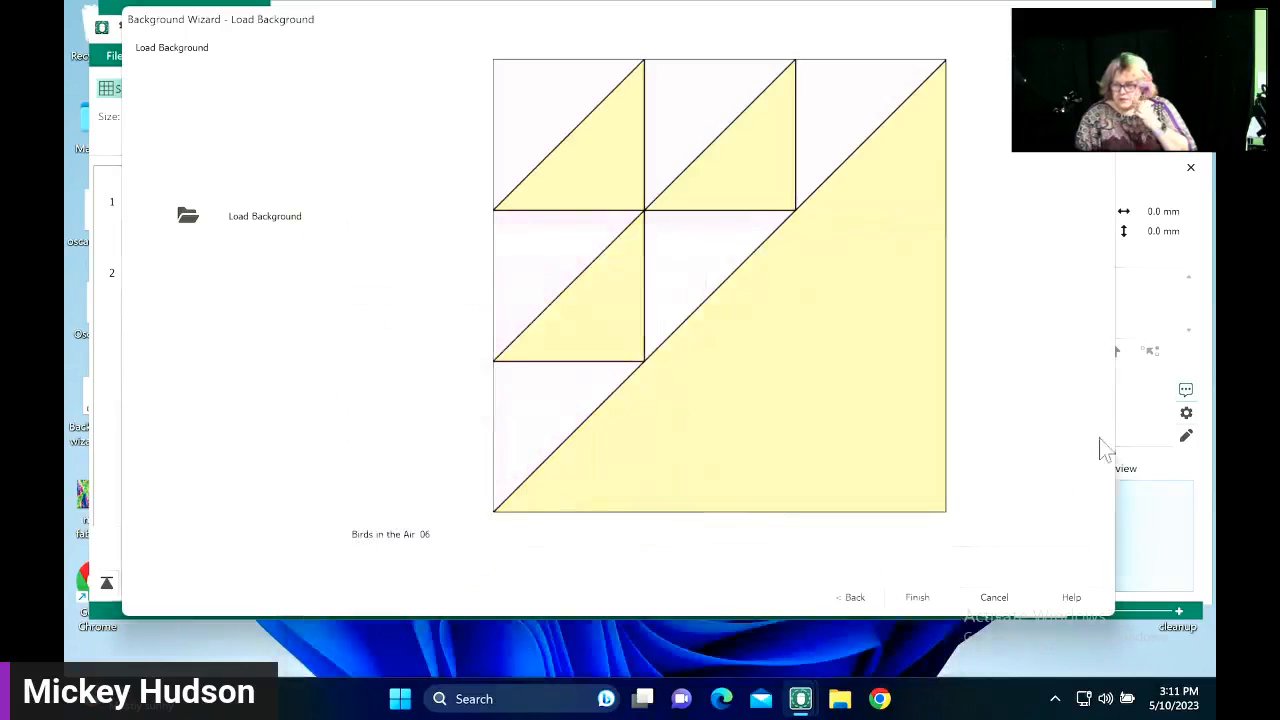
left_click(920, 602)
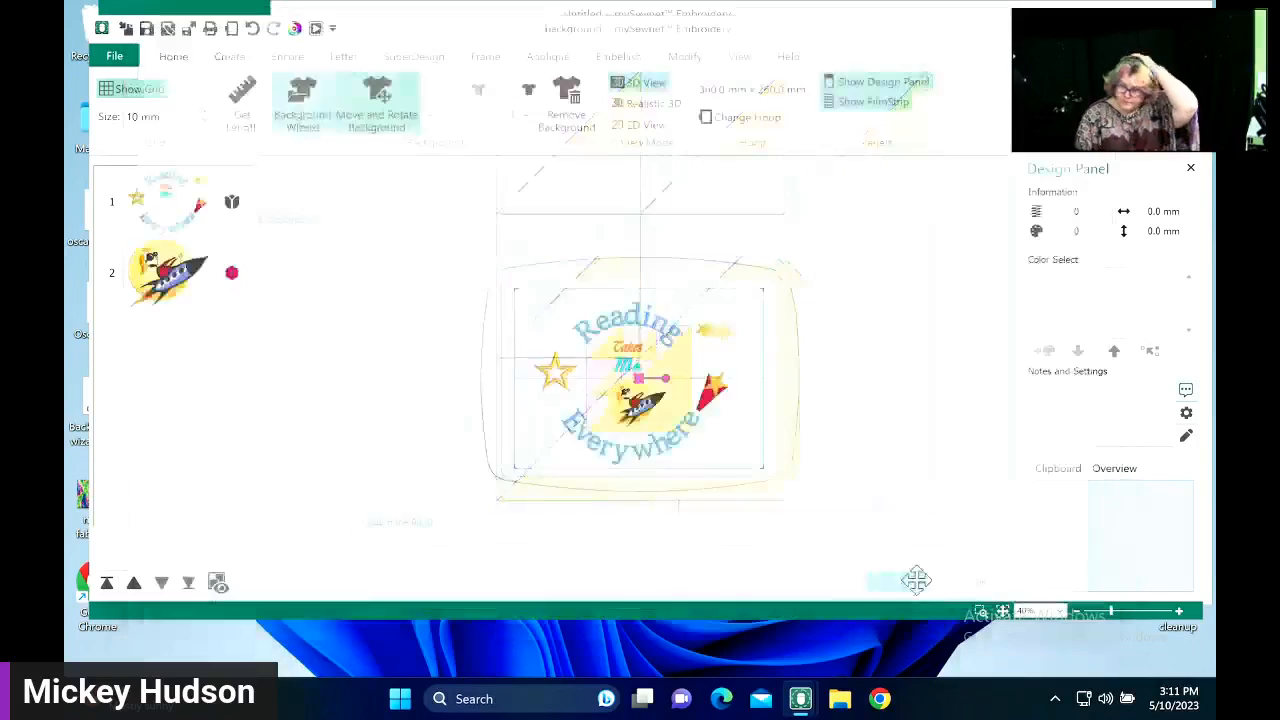
- Delete both the lettering design and the rocket design, keeping the quilt block background
left_click(158, 226)
left_click(150, 283, "ctrl")
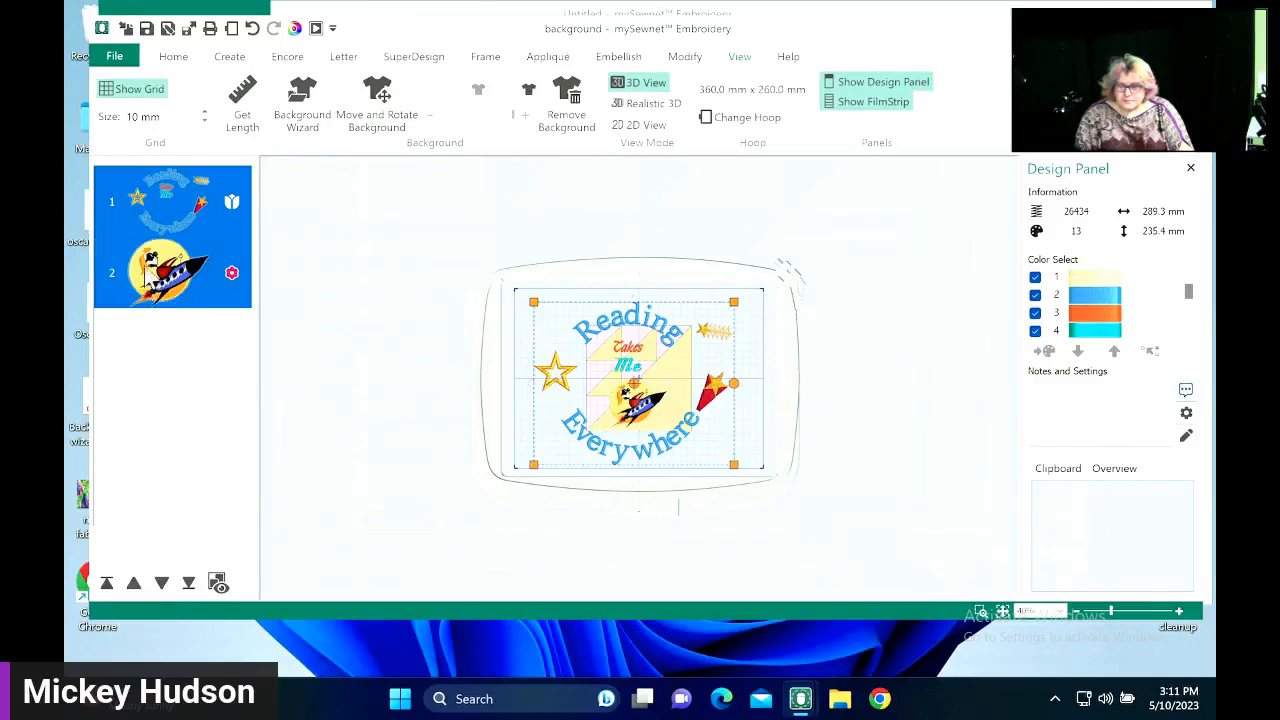
right_click(147, 272)
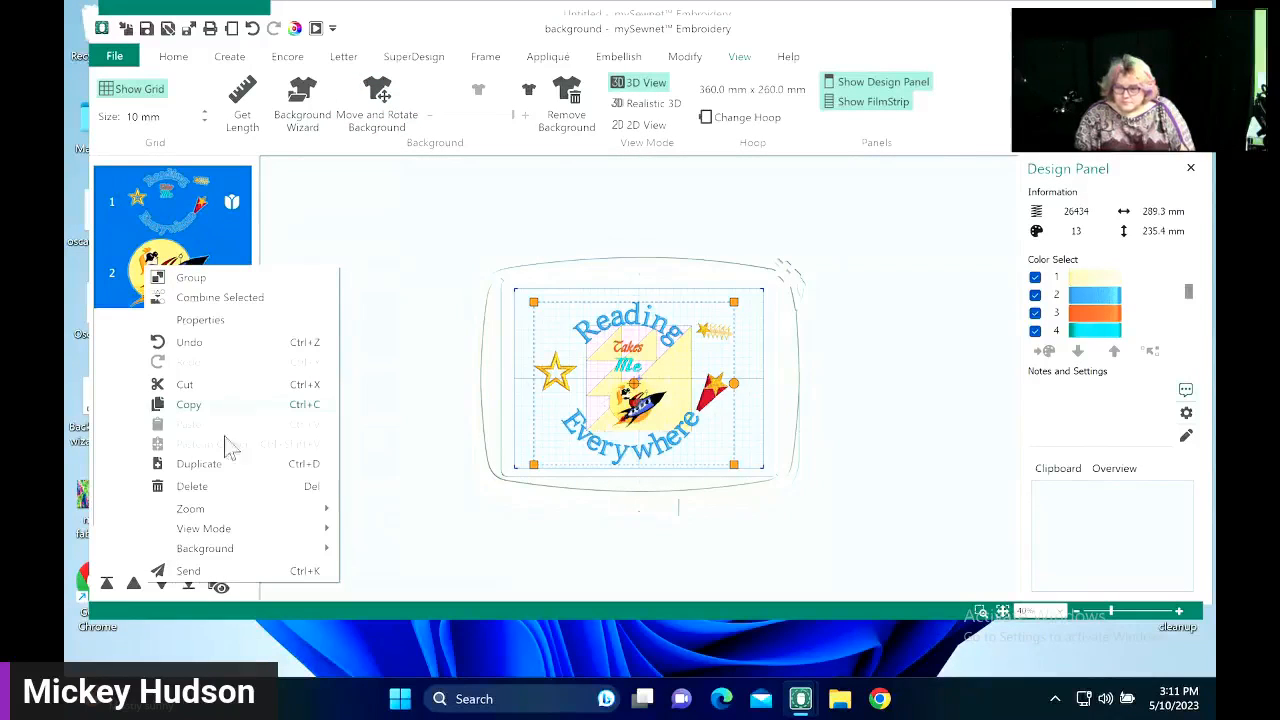
left_click(211, 485)
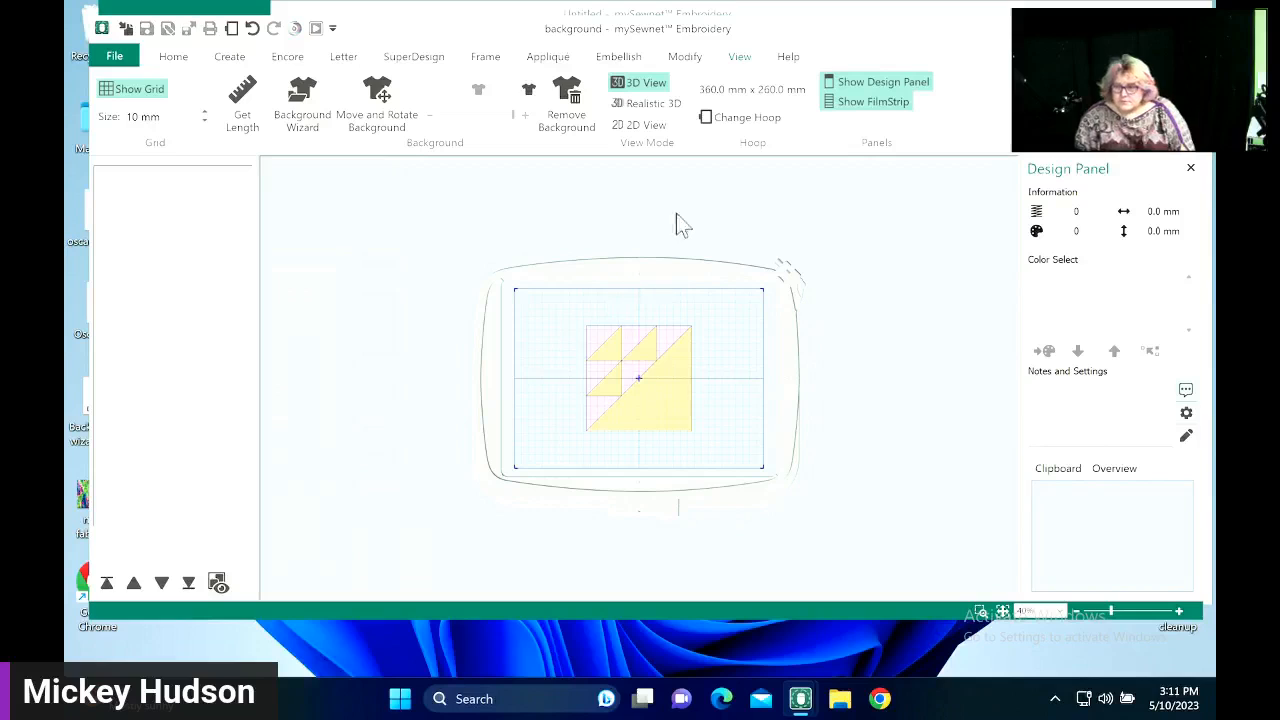
- Start the Quilt Block Wizard with the style Filled Quilt Block; No Inner Shape and continue to the size settings
left_click(980, 612)
left_click_drag(543, 302, 742, 470)
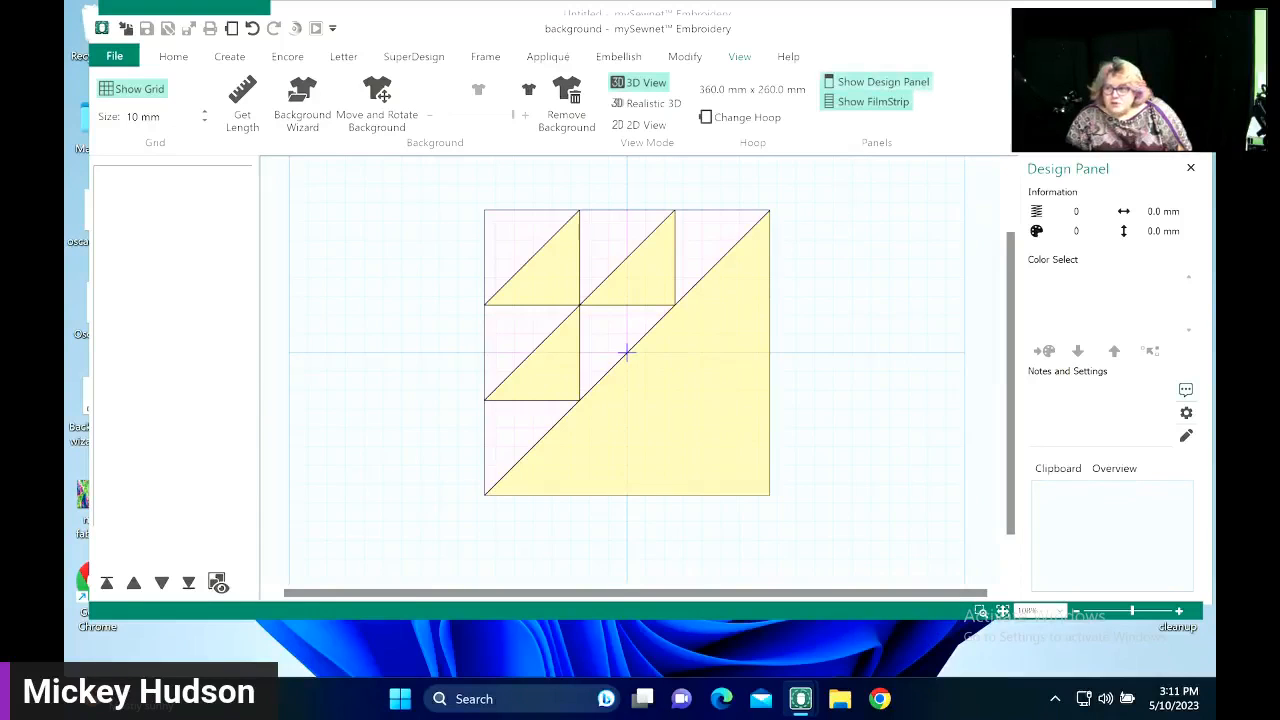
left_click(887, 84)
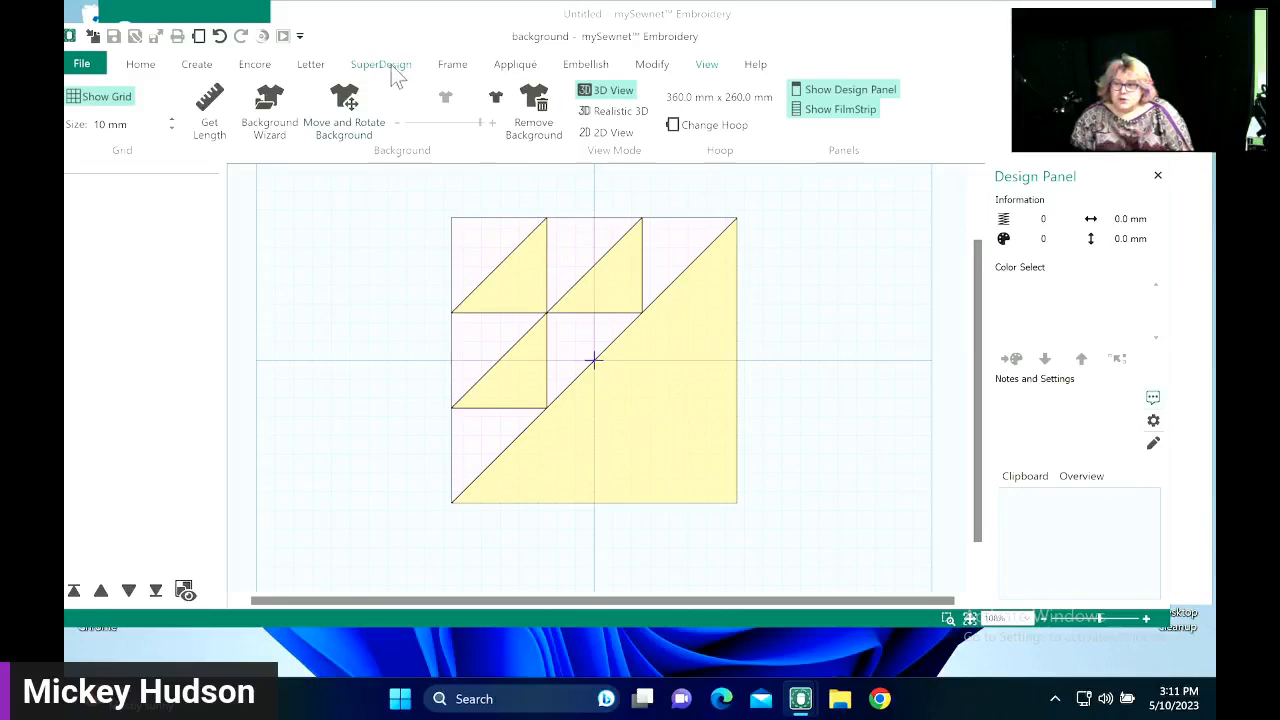
left_click(197, 66)
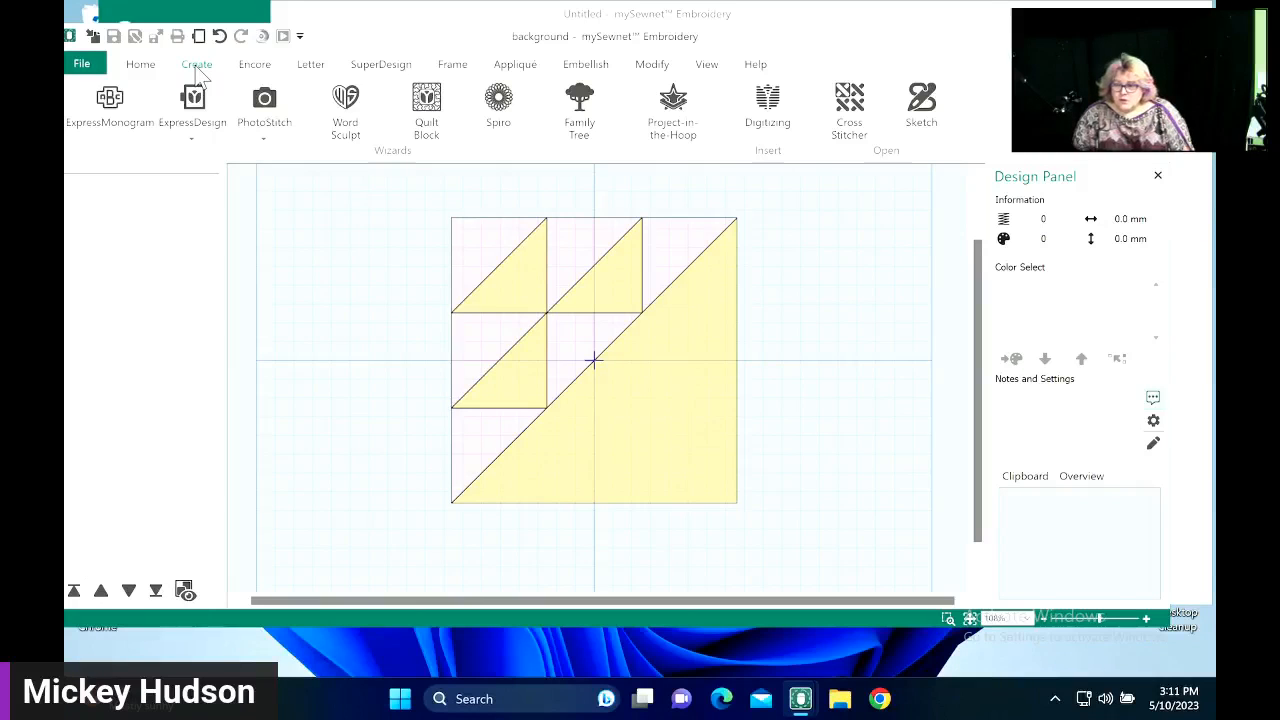
left_click(422, 105)
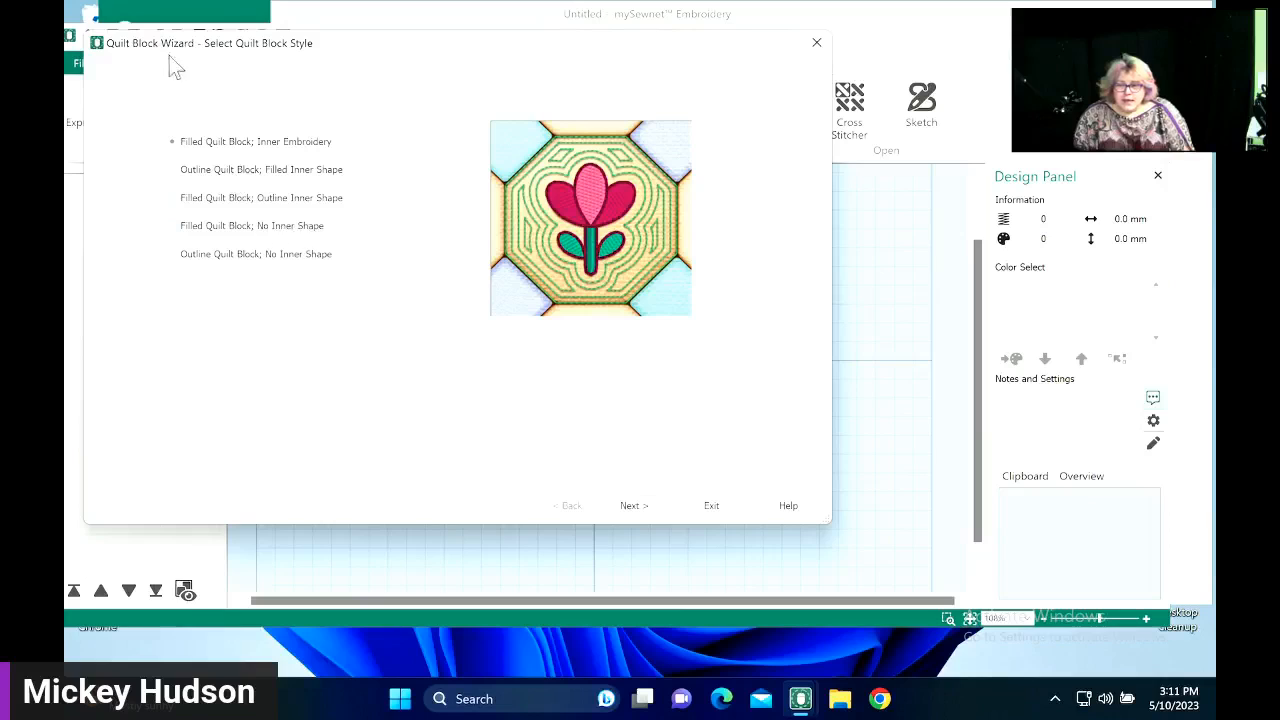
left_click(228, 236)
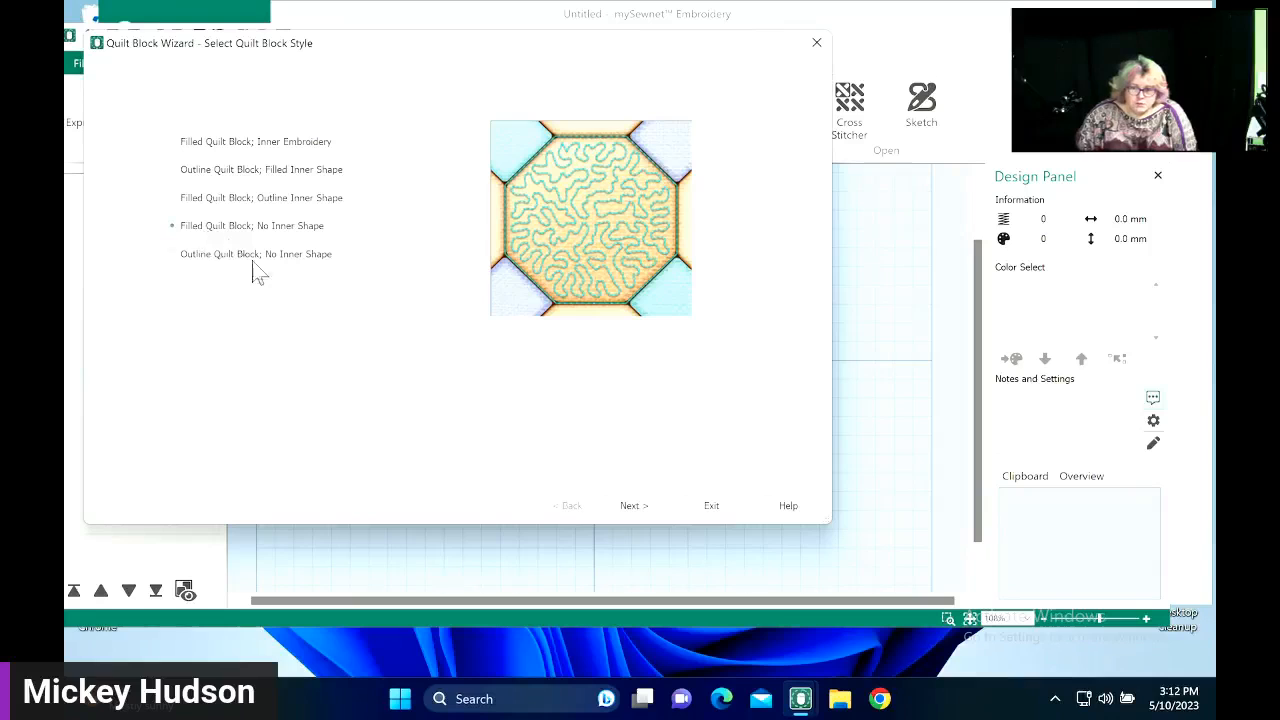
left_click(625, 505)
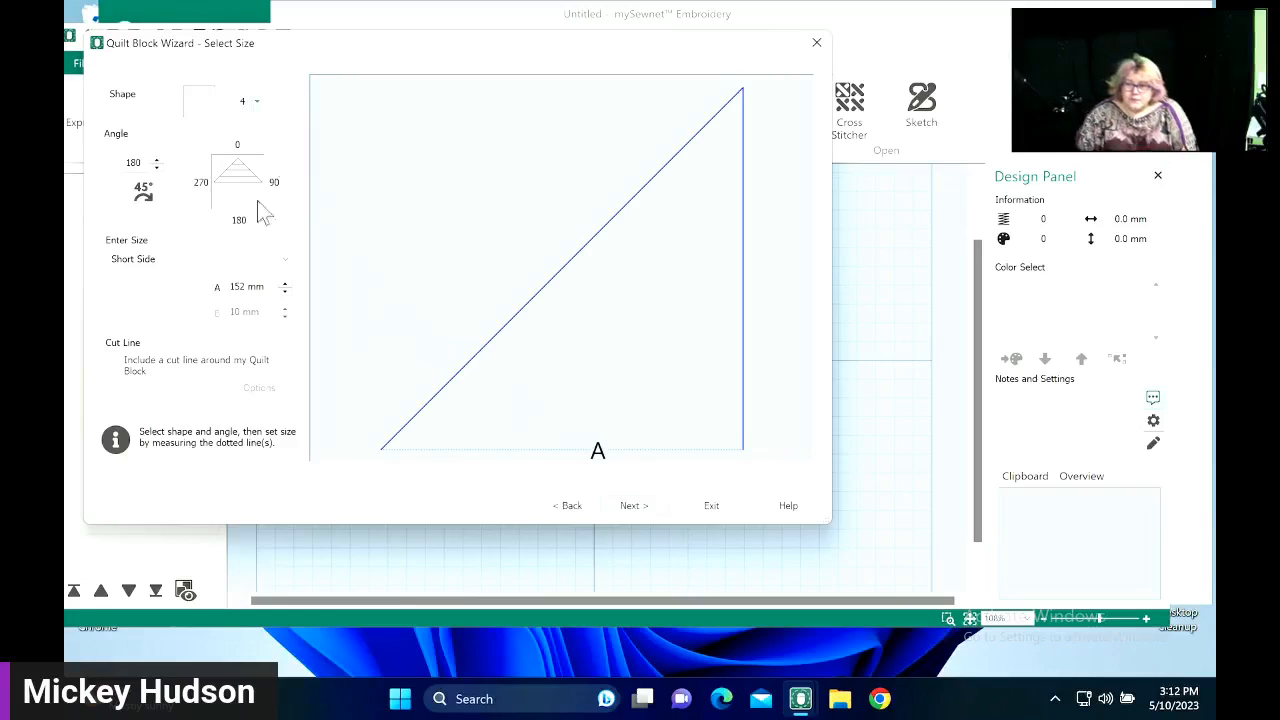
- Rotate the triangle through a full turn in 45° increments, ending at an angle of 180
left_click(143, 195)
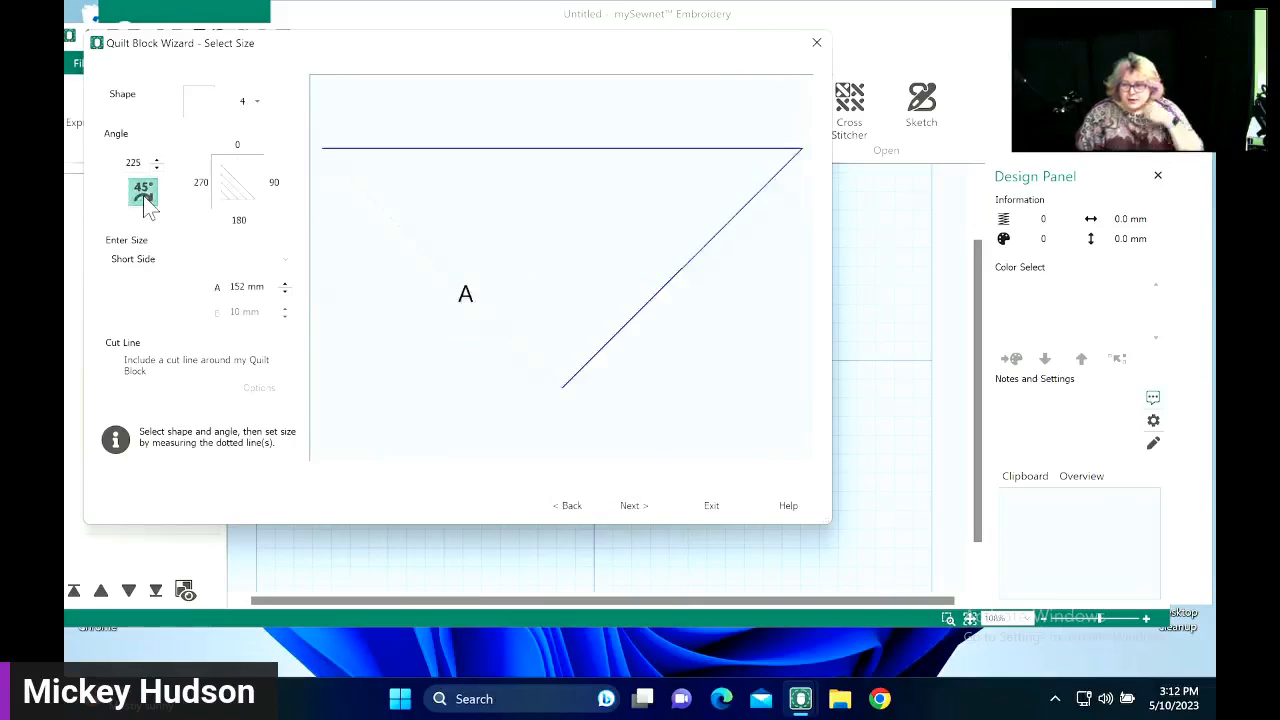
left_click(143, 195)
left_click(143, 195)
left_click(143, 195)
left_click(143, 195)
left_click(143, 195)
left_click(143, 195)
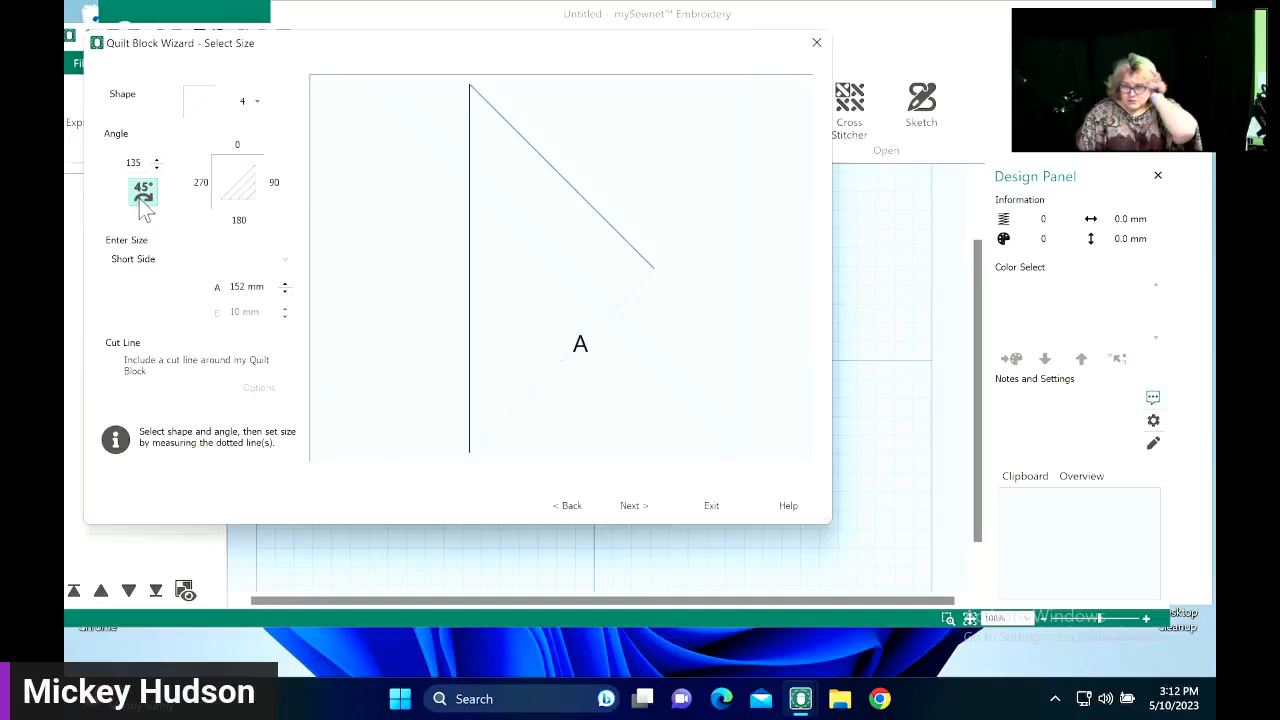
left_click(143, 195)
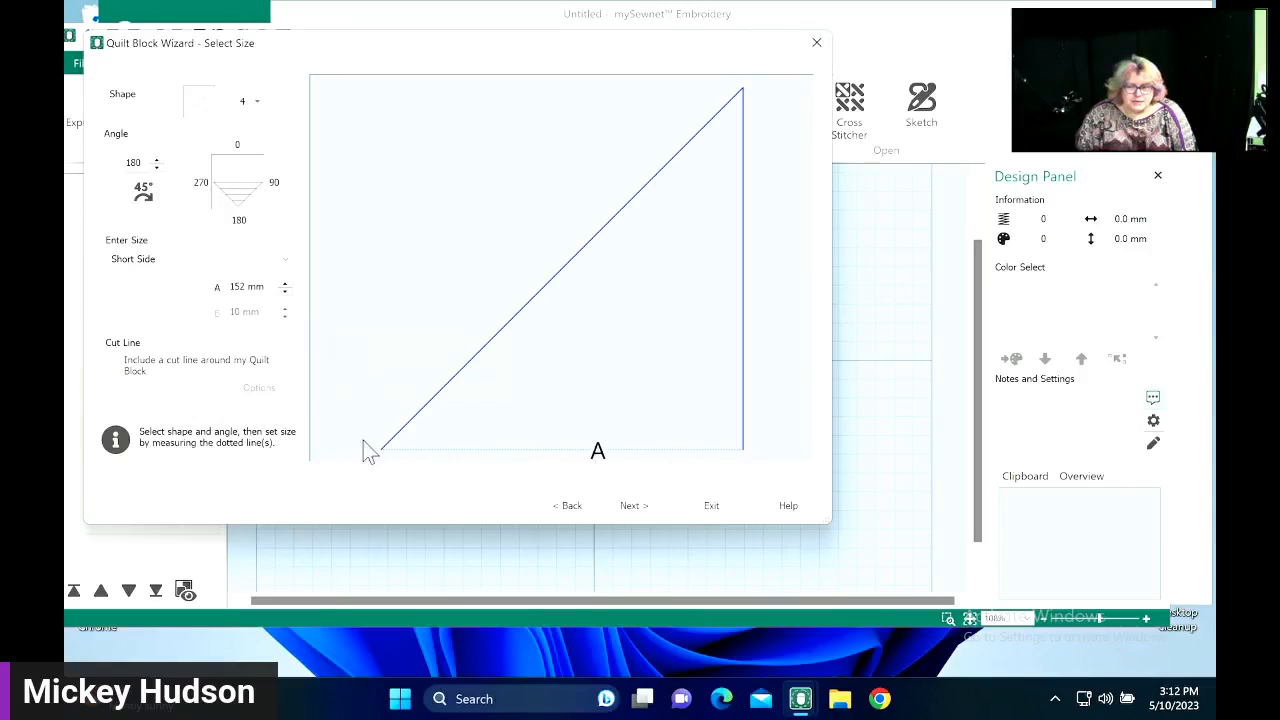
- Set the triangle's short side A to 6" and continue to the fill pattern selection
left_click_drag(273, 290, 207, 282)
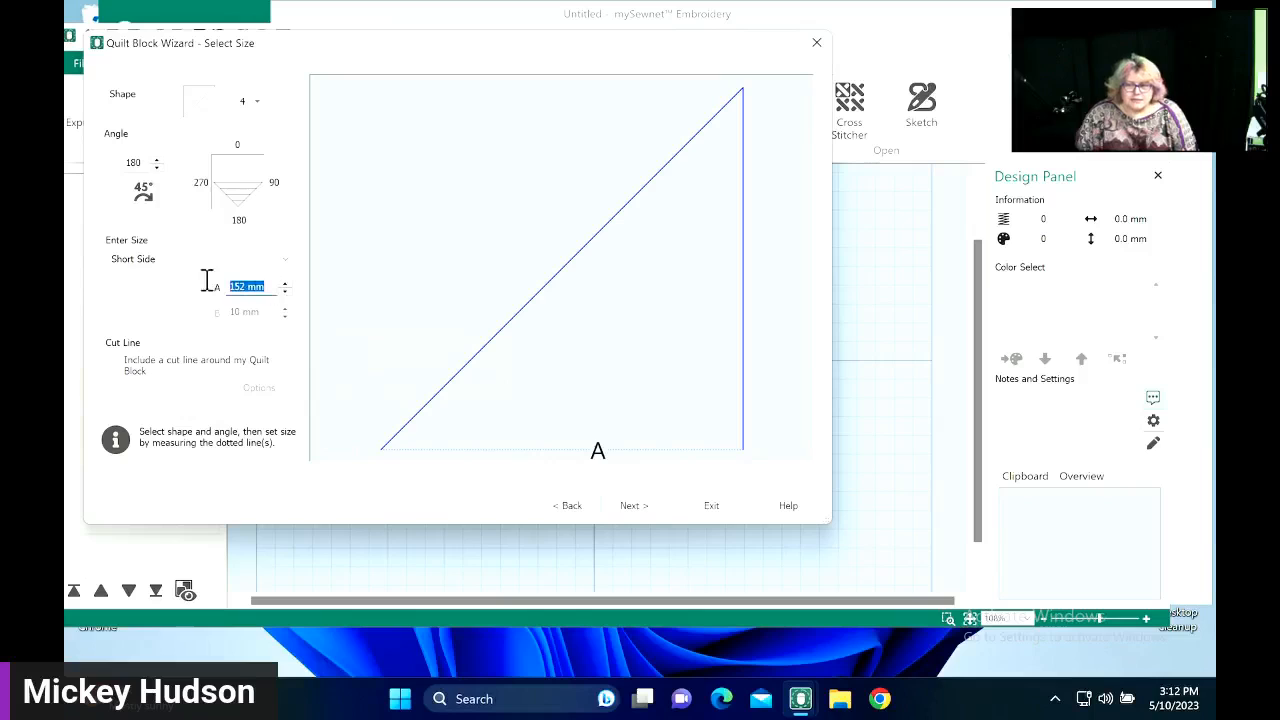
type("6")
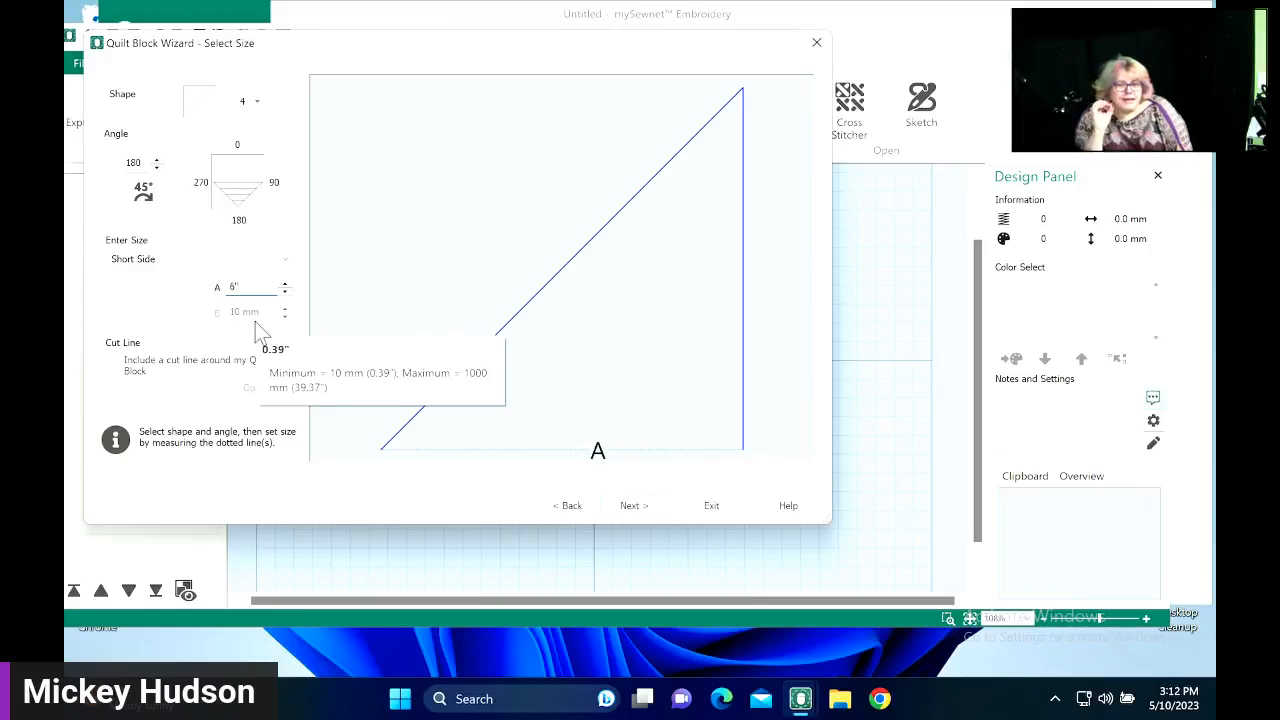
key("Return")
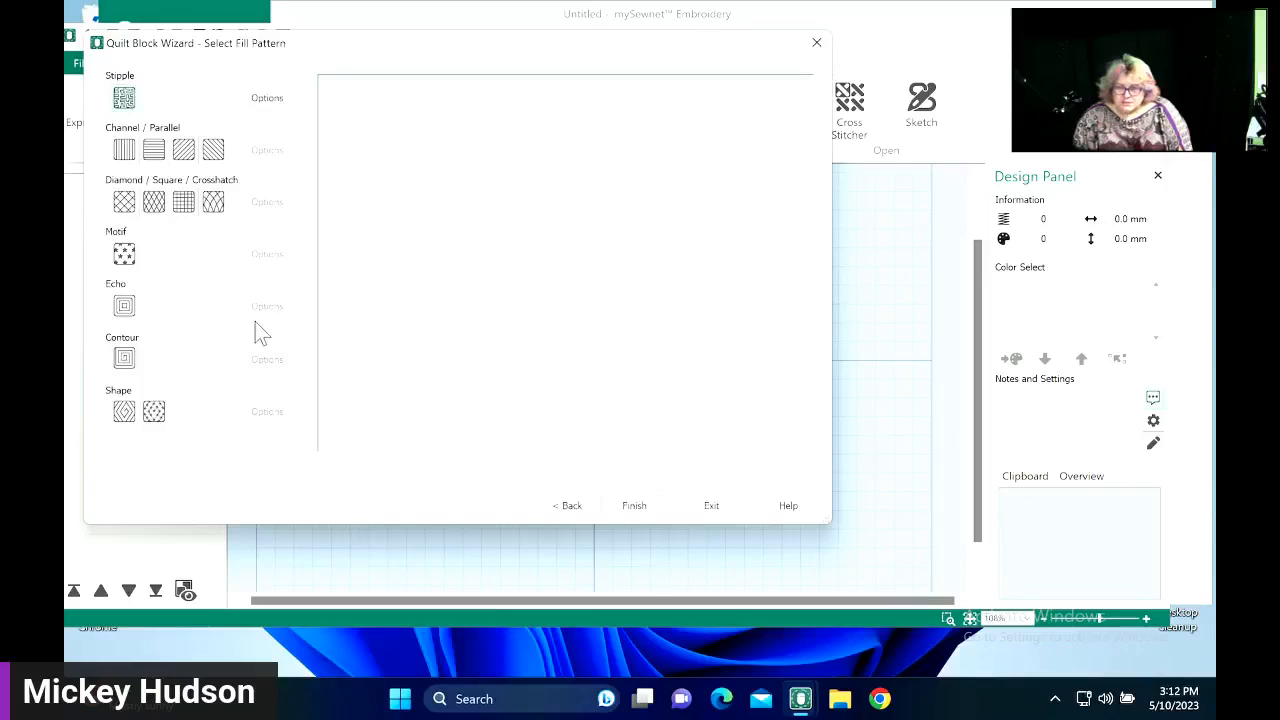
left_click(578, 503)
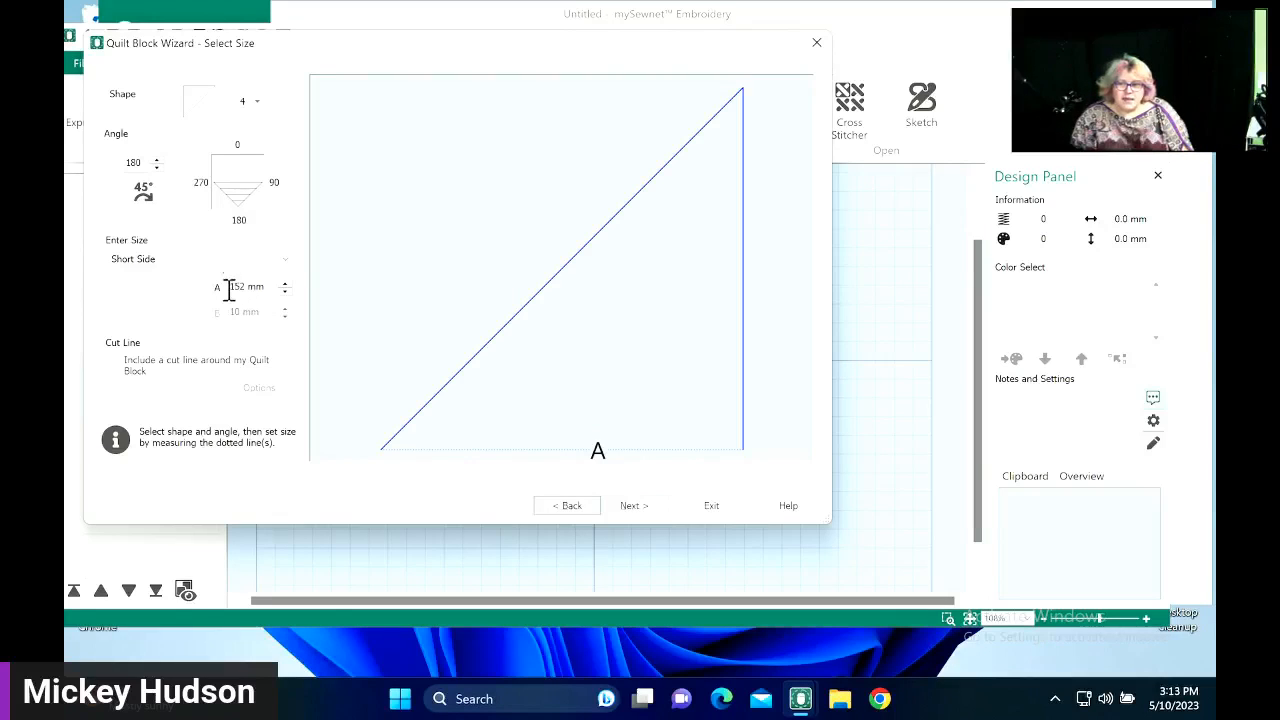
left_click(229, 288)
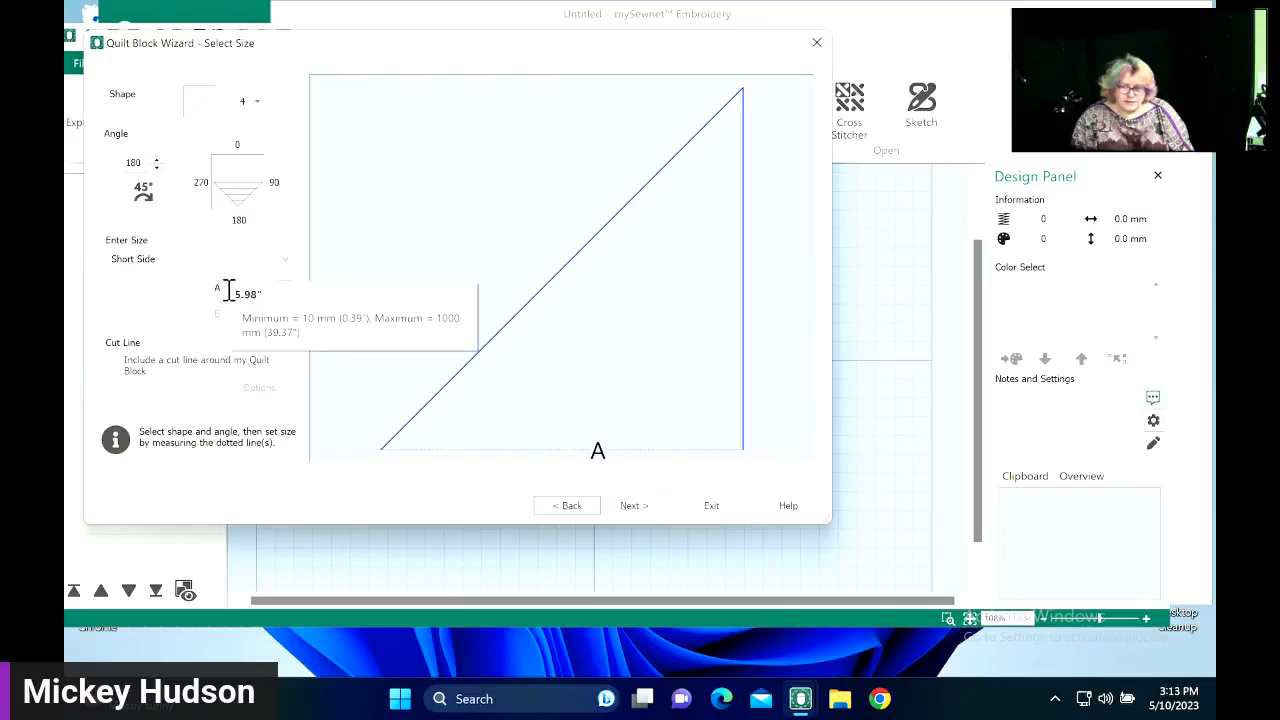
left_click(632, 505)
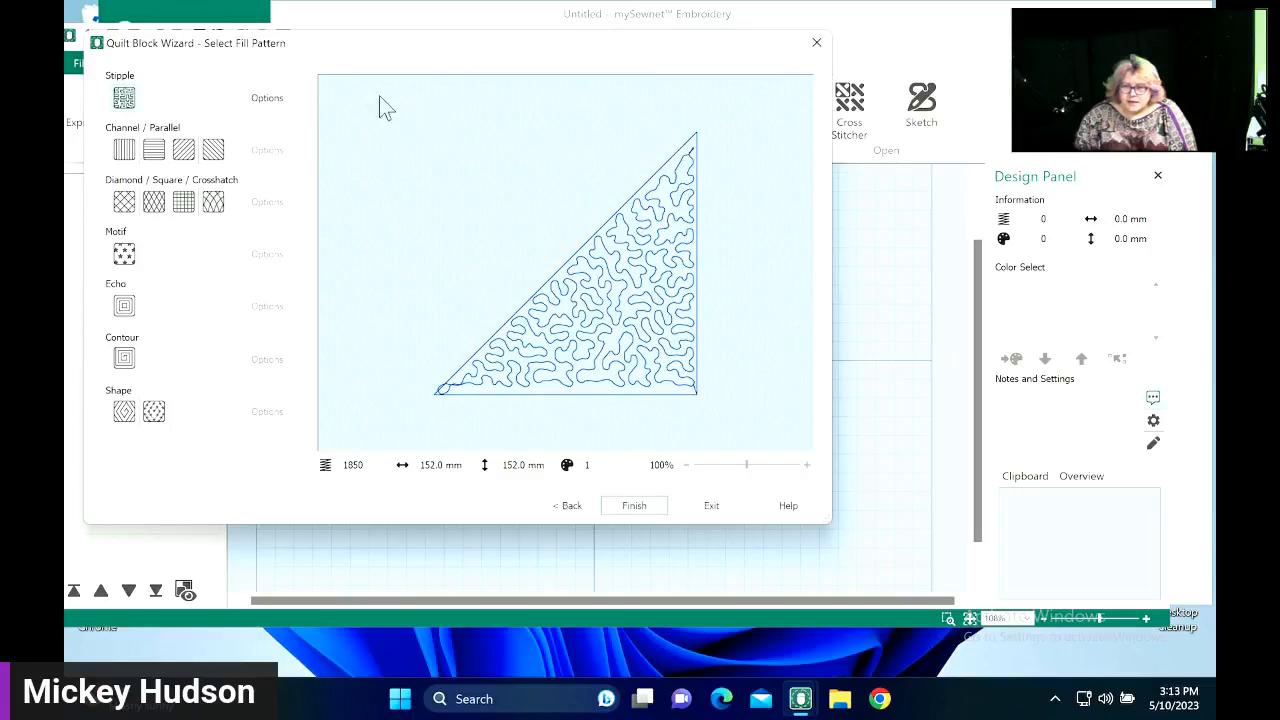
- Set the gap of the triangle's curved QuiltStipple fill to 4.5 mm
left_click(283, 108)
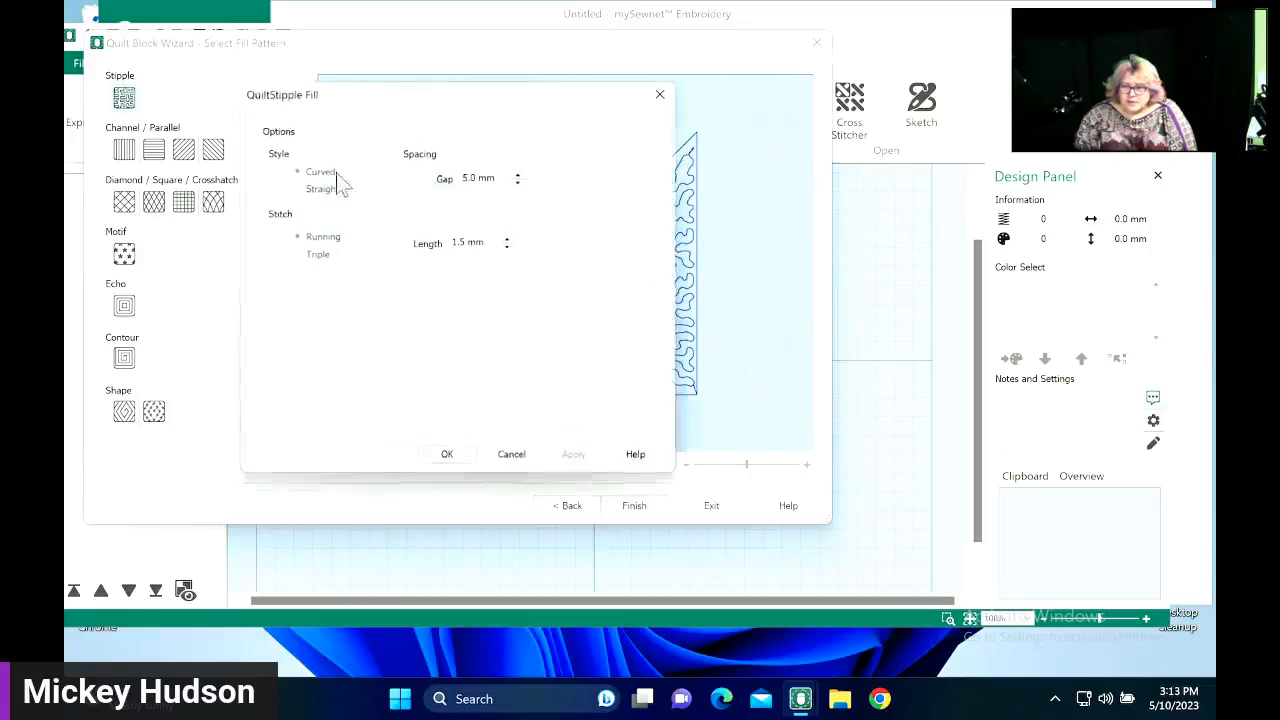
left_click(514, 178)
left_click(514, 176)
left_click(515, 175)
left_click(518, 175)
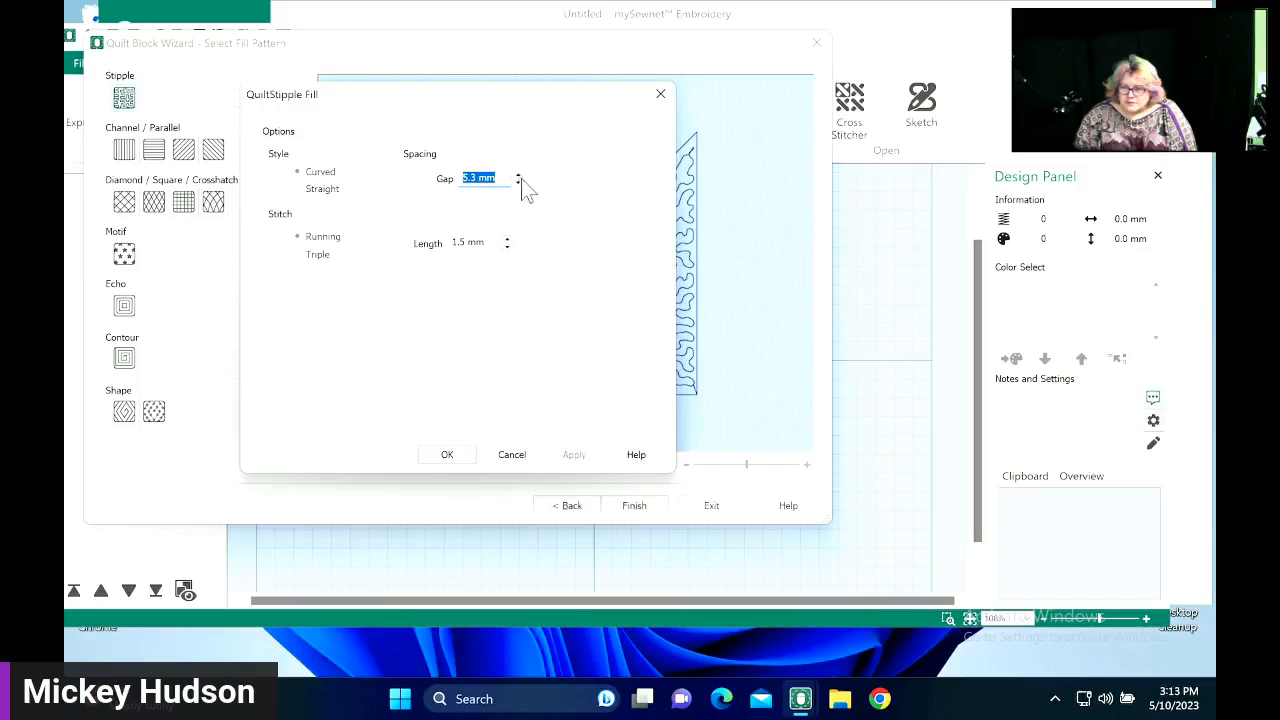
left_click(517, 184)
left_click(517, 184)
left_click(517, 184)
left_click(517, 184)
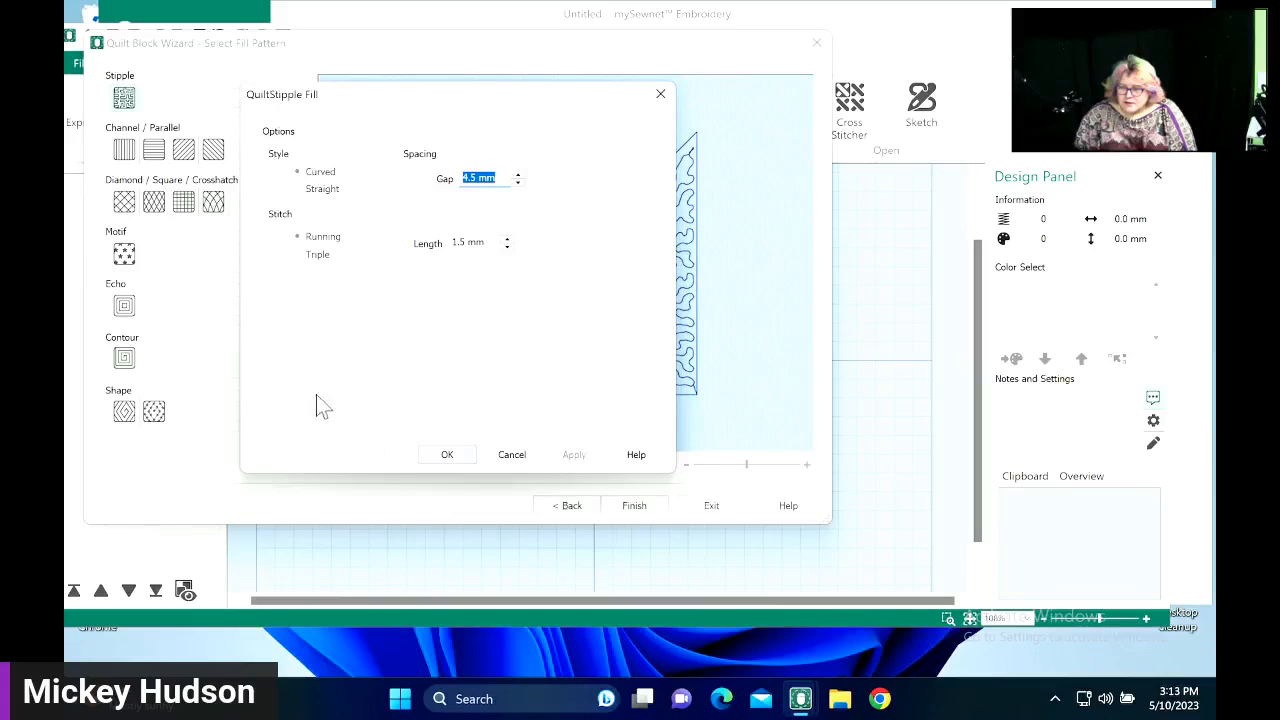
left_click(451, 457)
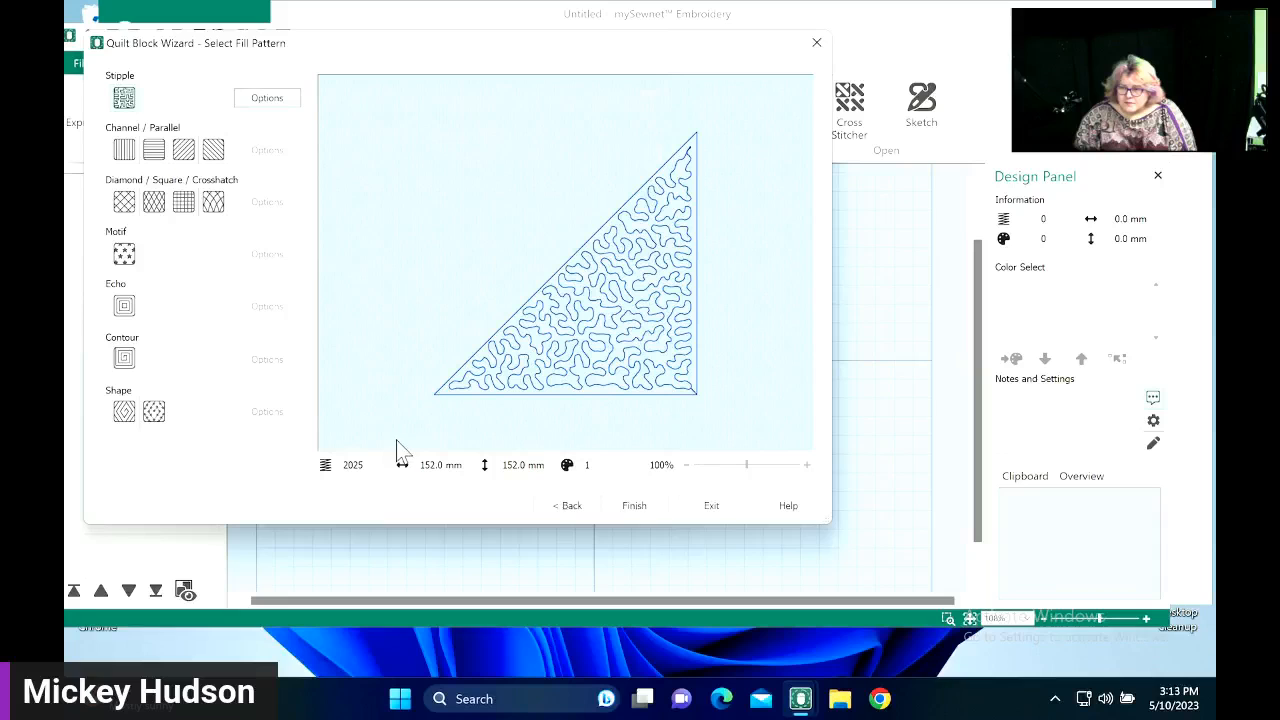
- Set the stipple fill's gap to 4.3 mm and finish the quilt block so it is placed on the background, then deselect it
left_click(250, 99)
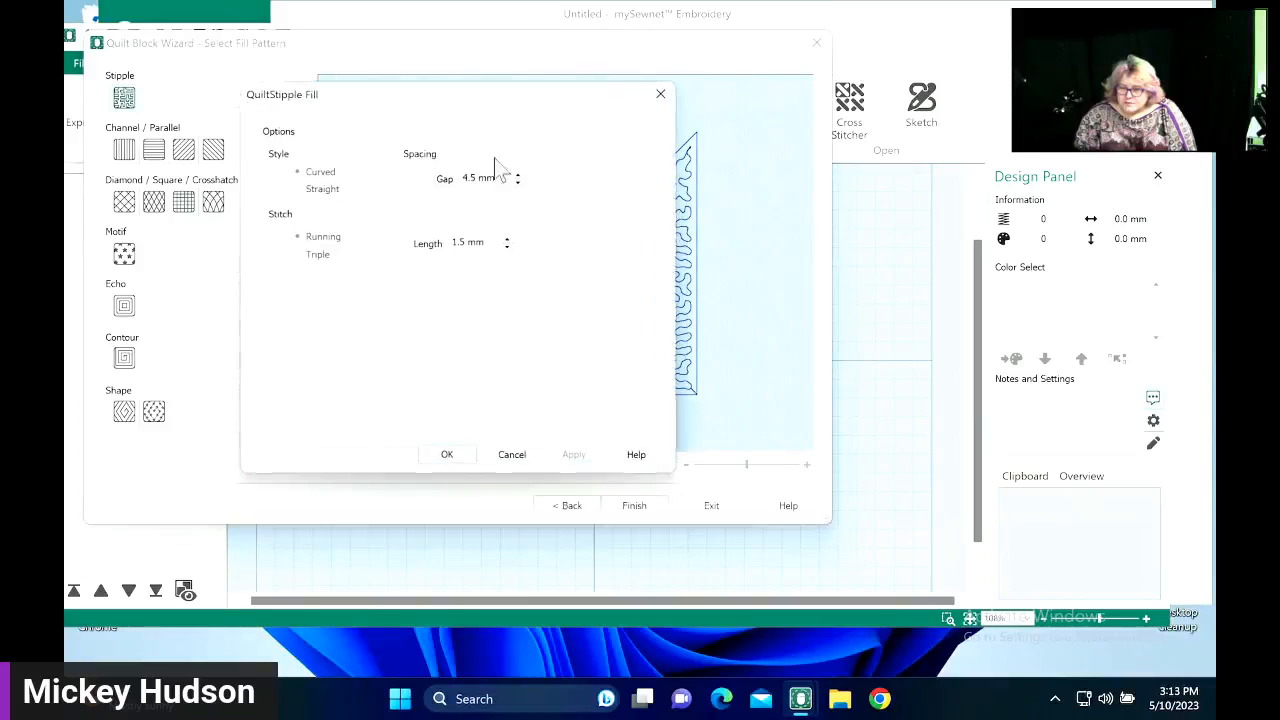
left_click(517, 184)
left_click(517, 184)
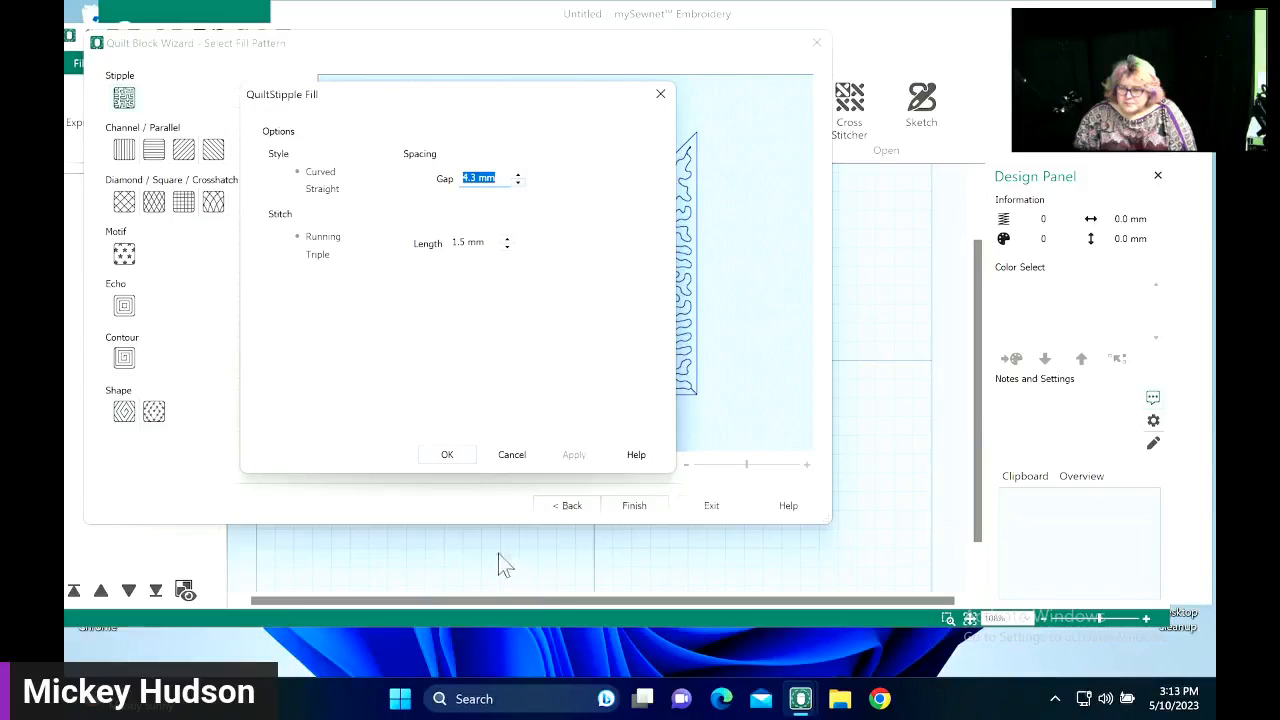
left_click(448, 455)
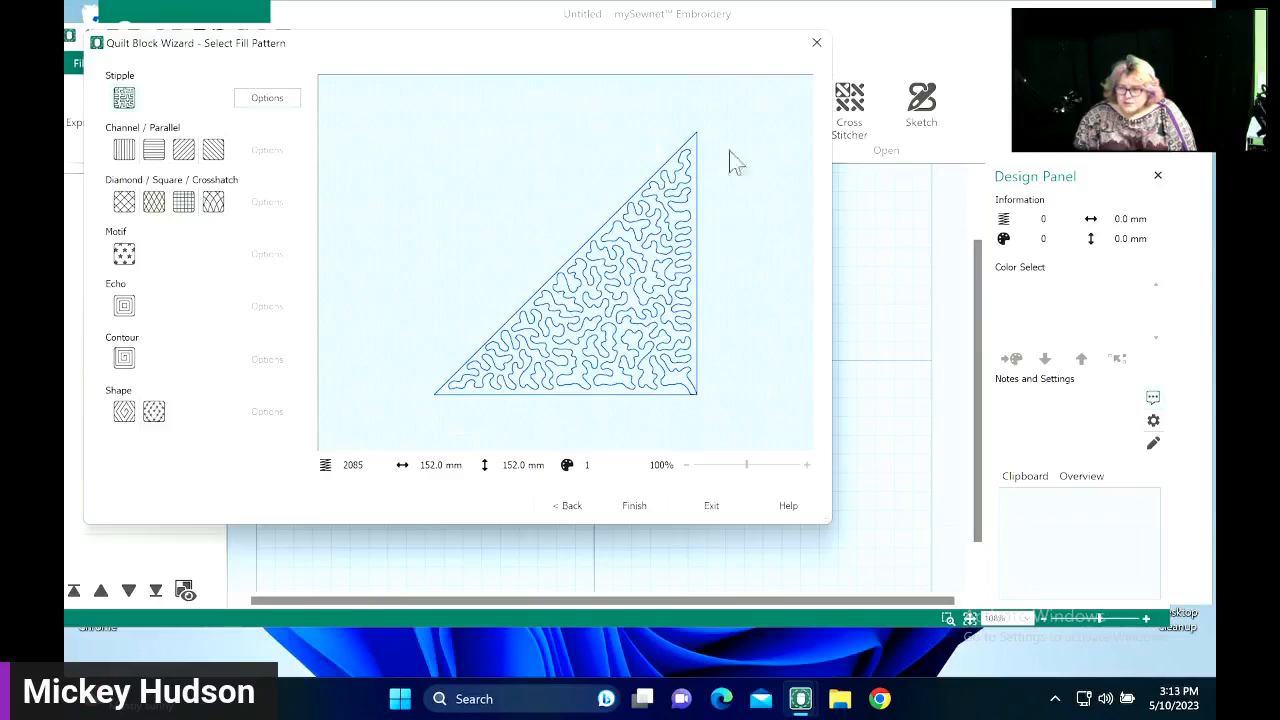
left_click(641, 508)
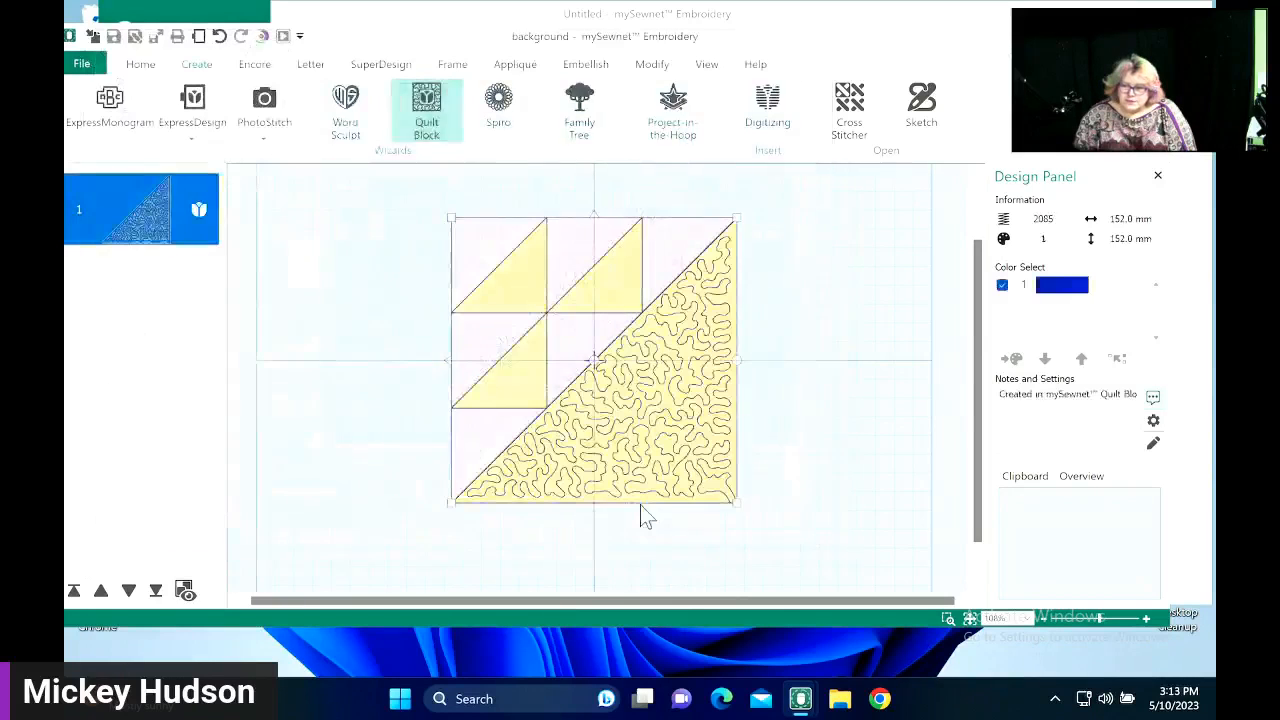
left_click(937, 497)
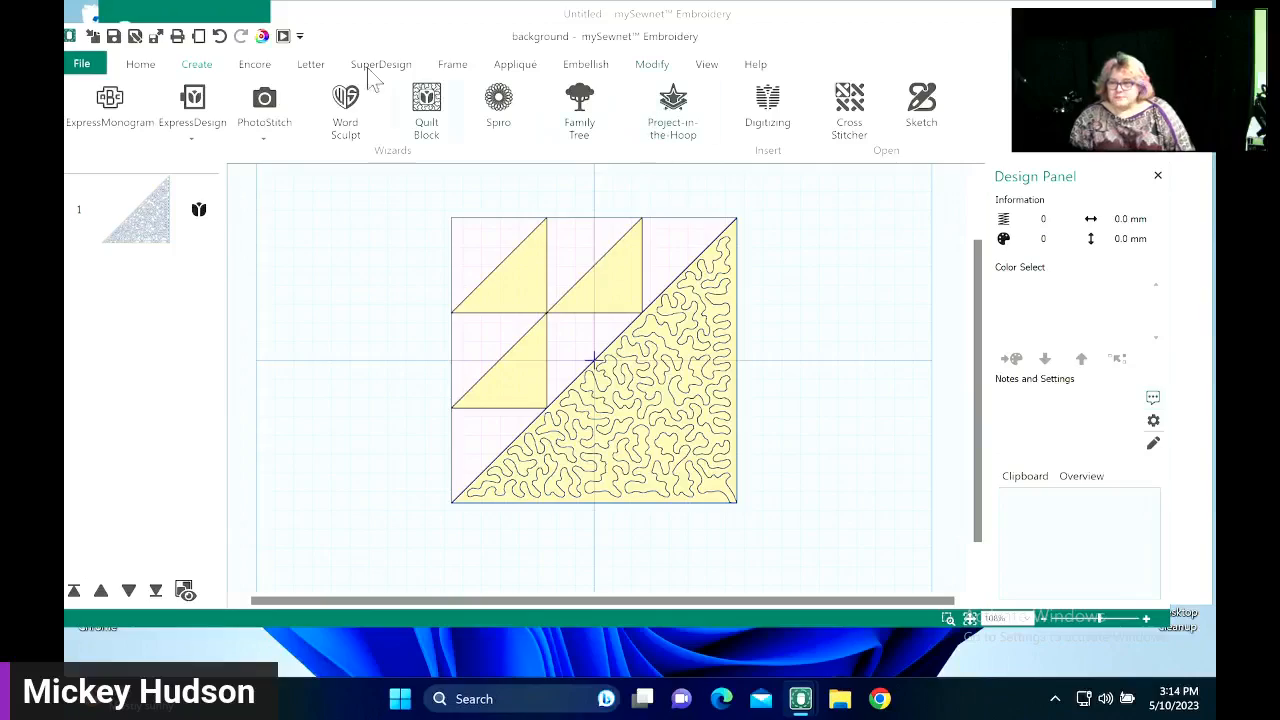
- Delete the stippled triangle design and remove the quilt block background from the hoop
left_click_drag(357, 36, 398, 55)
left_click(197, 230)
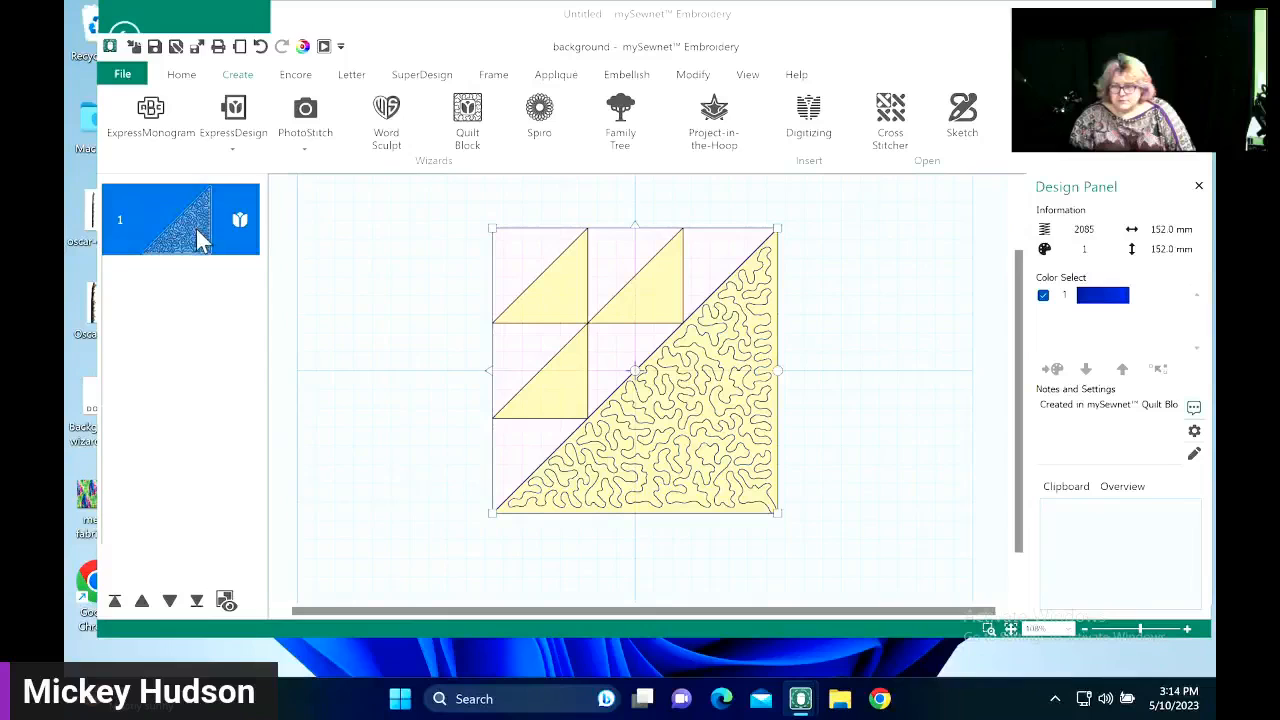
right_click(196, 229)
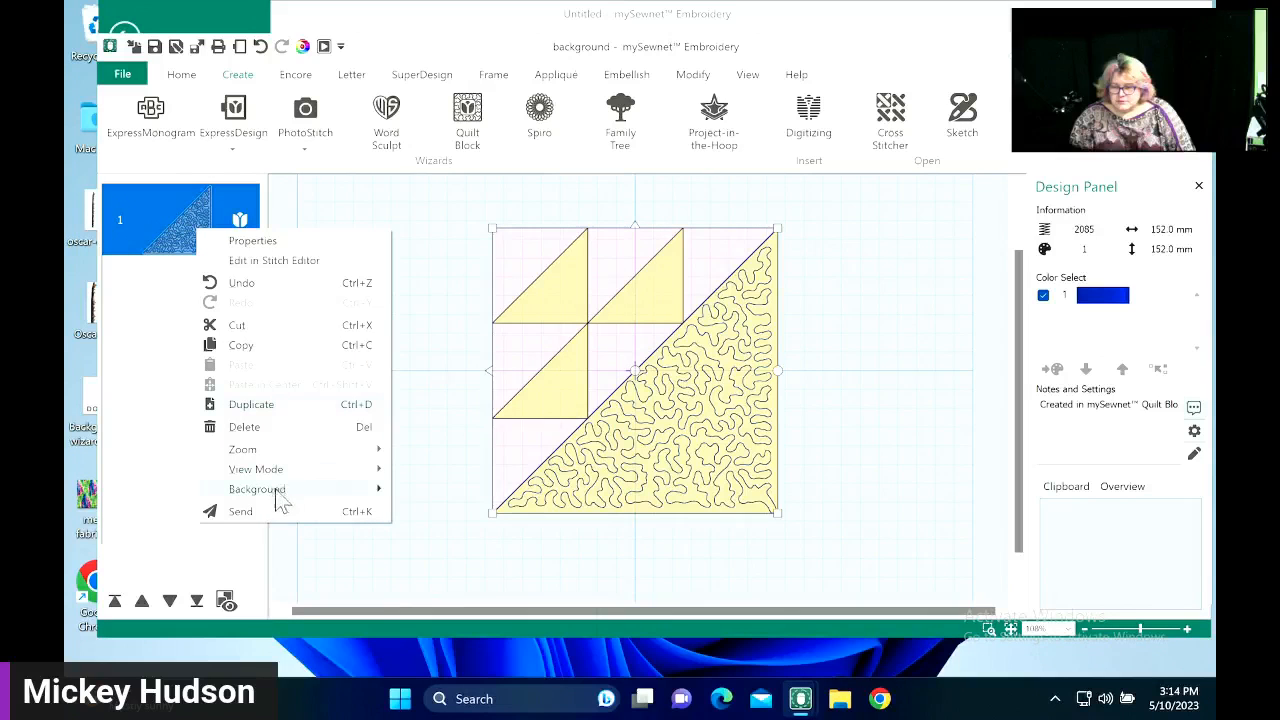
left_click(279, 427)
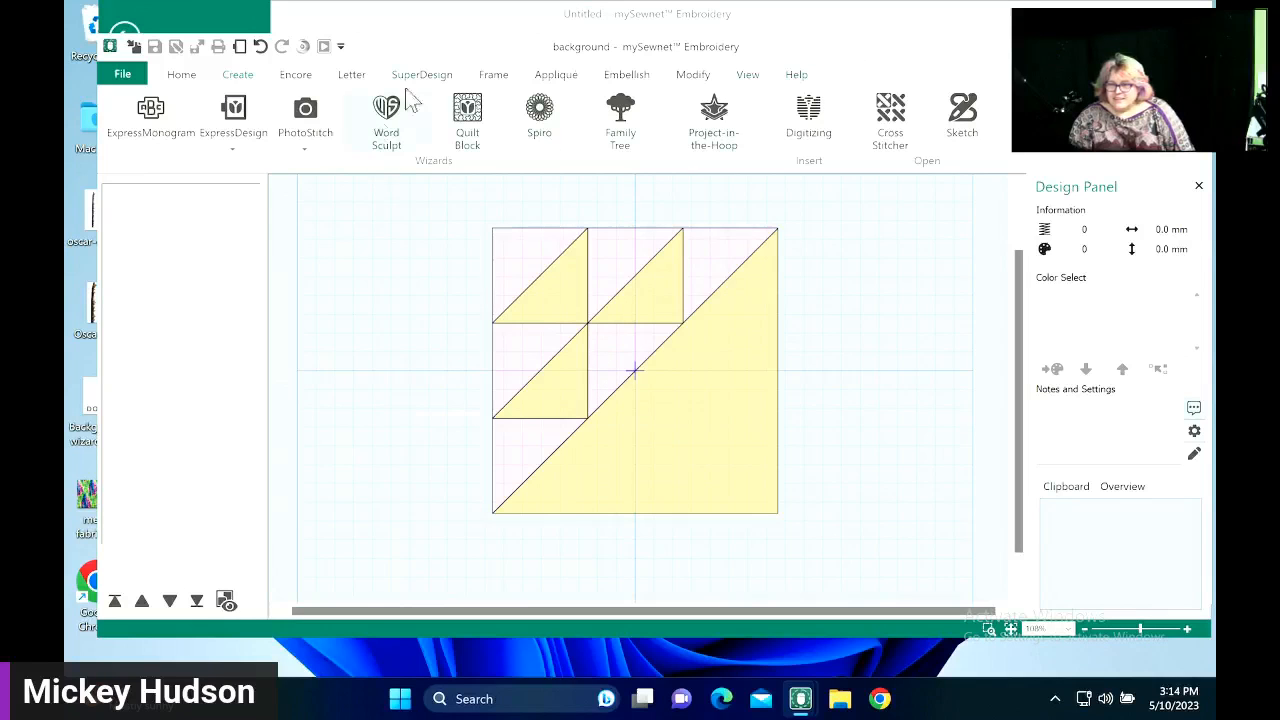
left_click(745, 80)
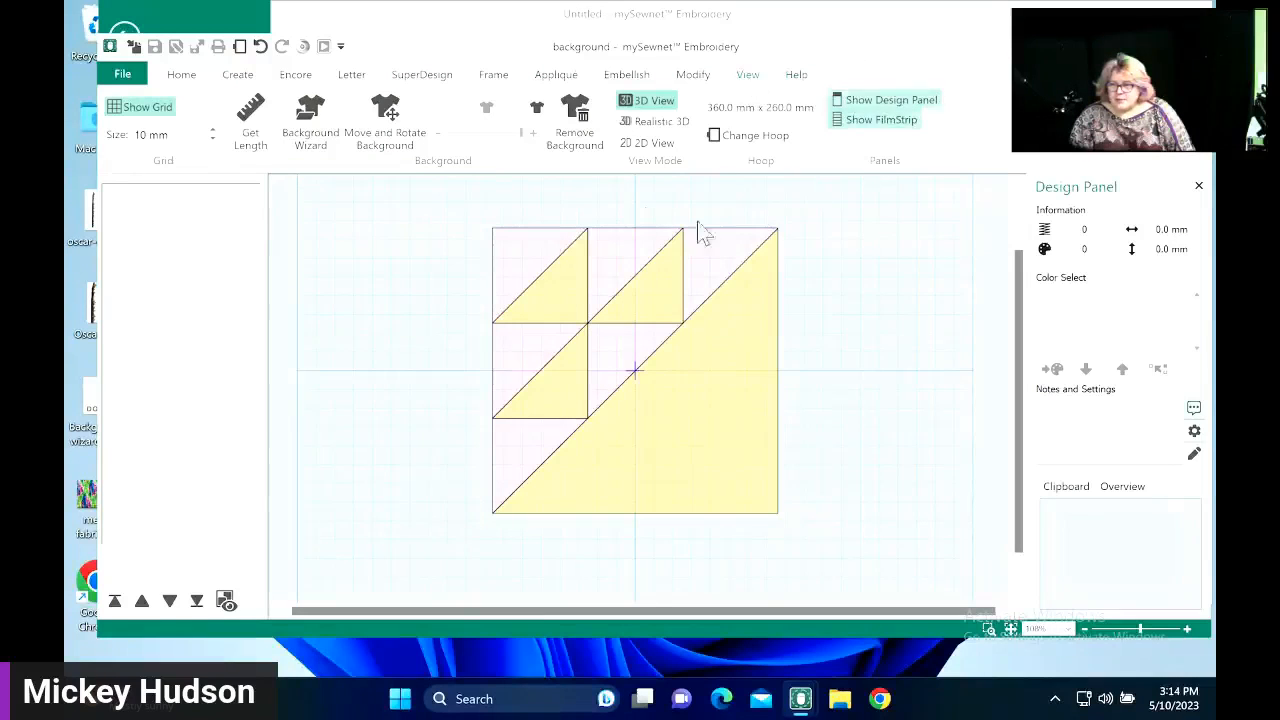
left_click(576, 118)
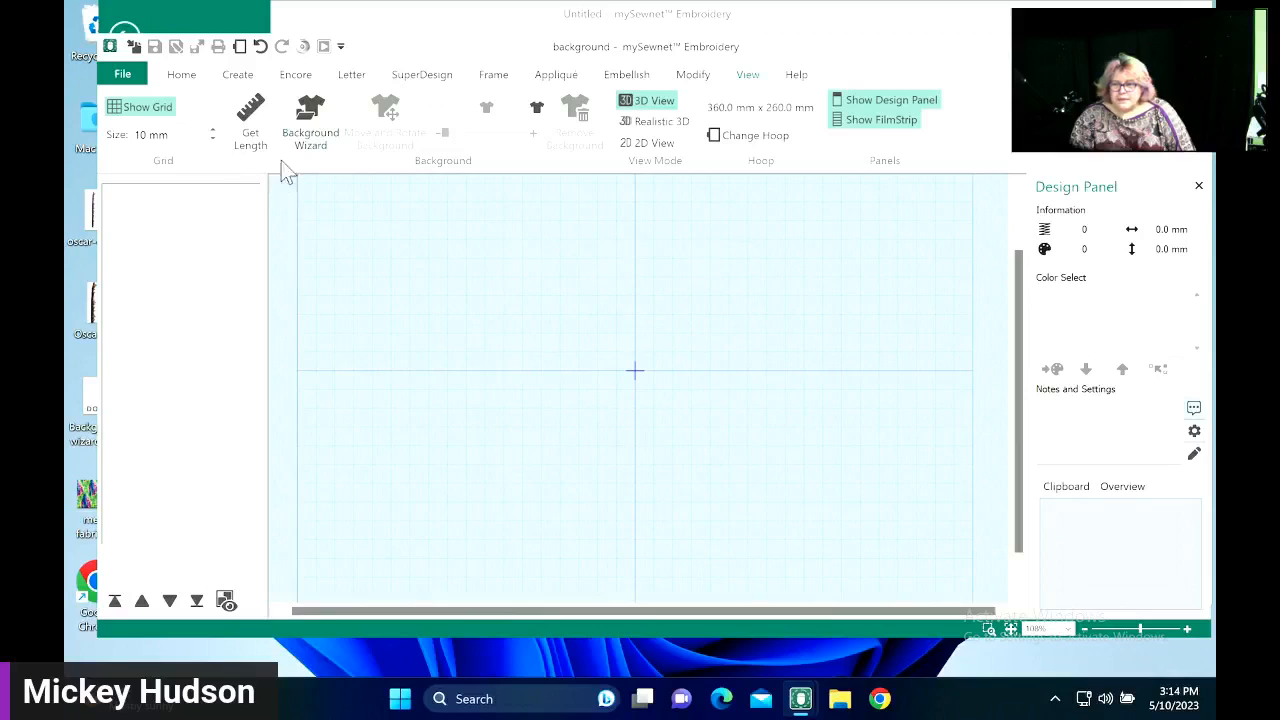
- Start the Background Wizard to load a previously saved background of type Fabric, and open the fabric picture library
left_click(300, 131)
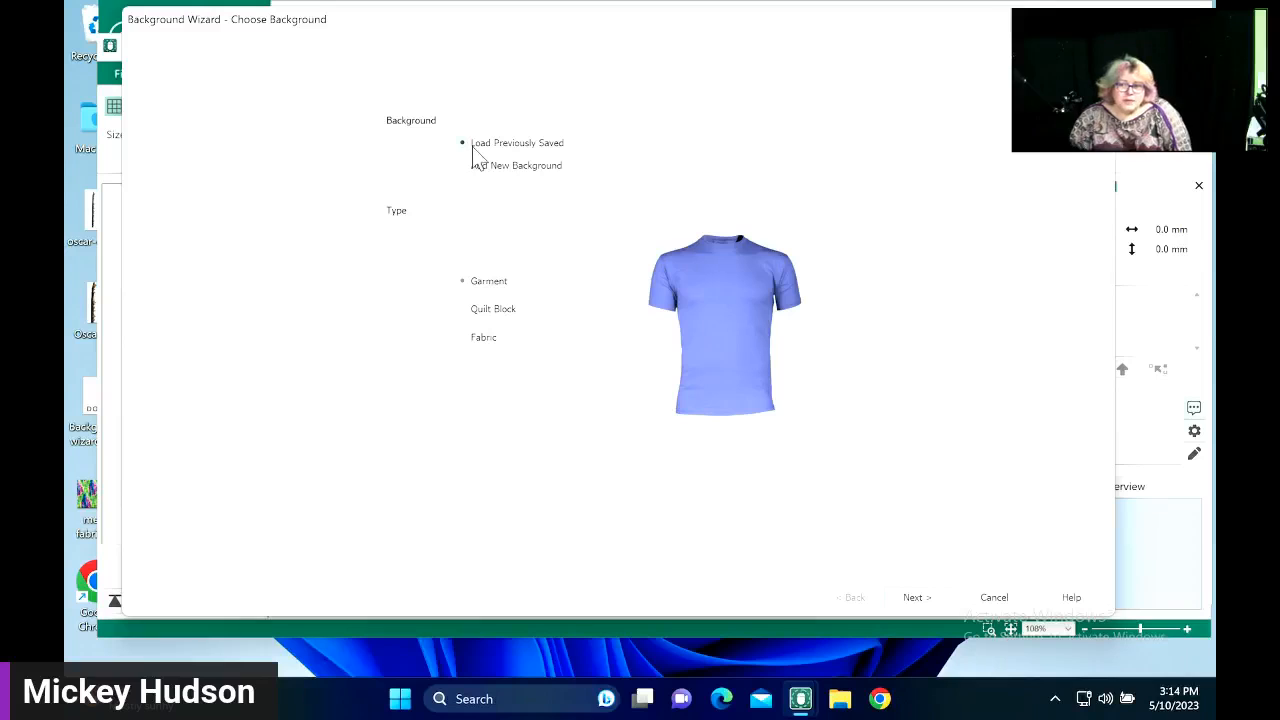
left_click(492, 313)
left_click(482, 334)
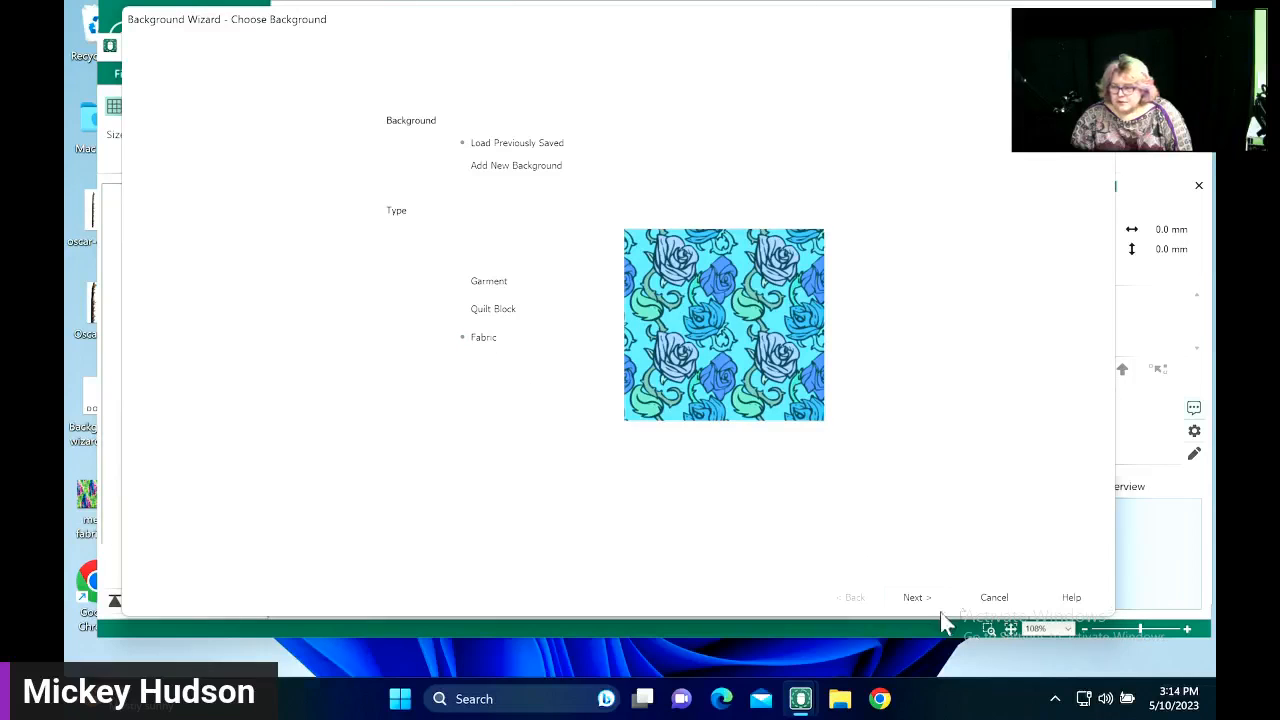
left_click(916, 598)
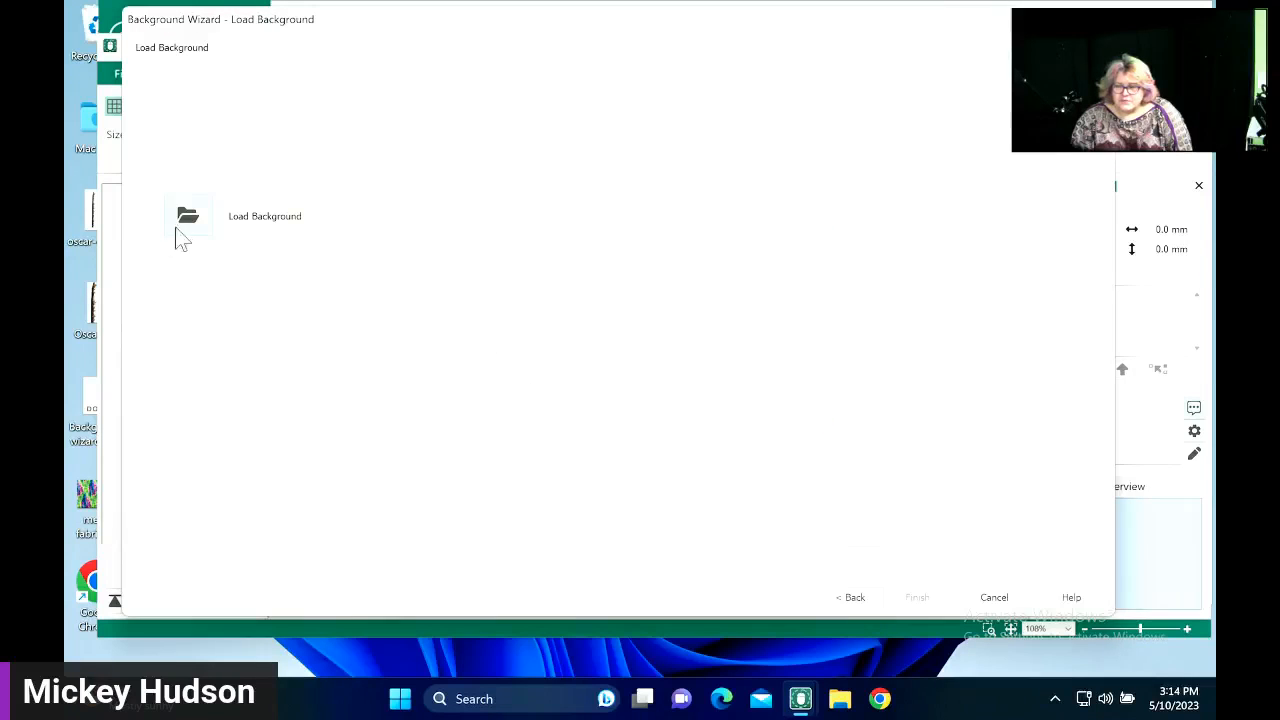
left_click(184, 220)
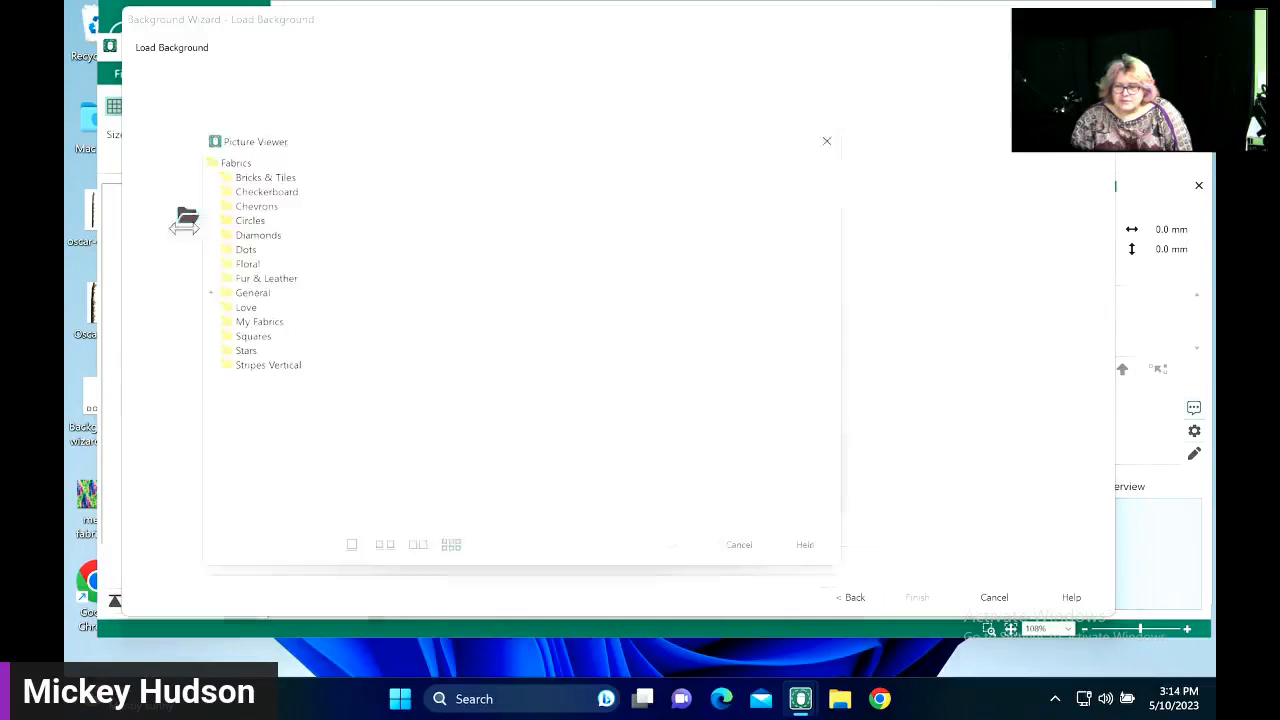
- Browse the fabric library's Dots, Fur & Leather, Love, Stars, Stripes Vertical and Checkerboard folders
left_click(236, 250)
left_click(231, 277)
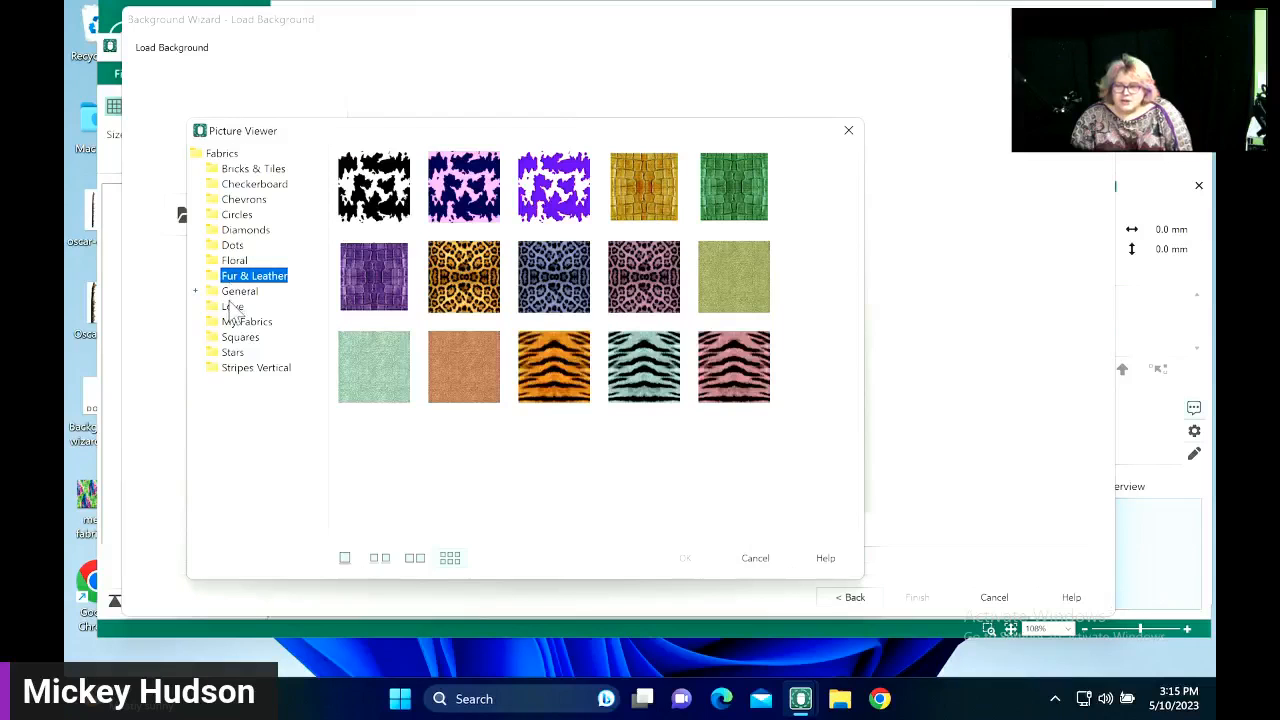
left_click(232, 307)
left_click(233, 354)
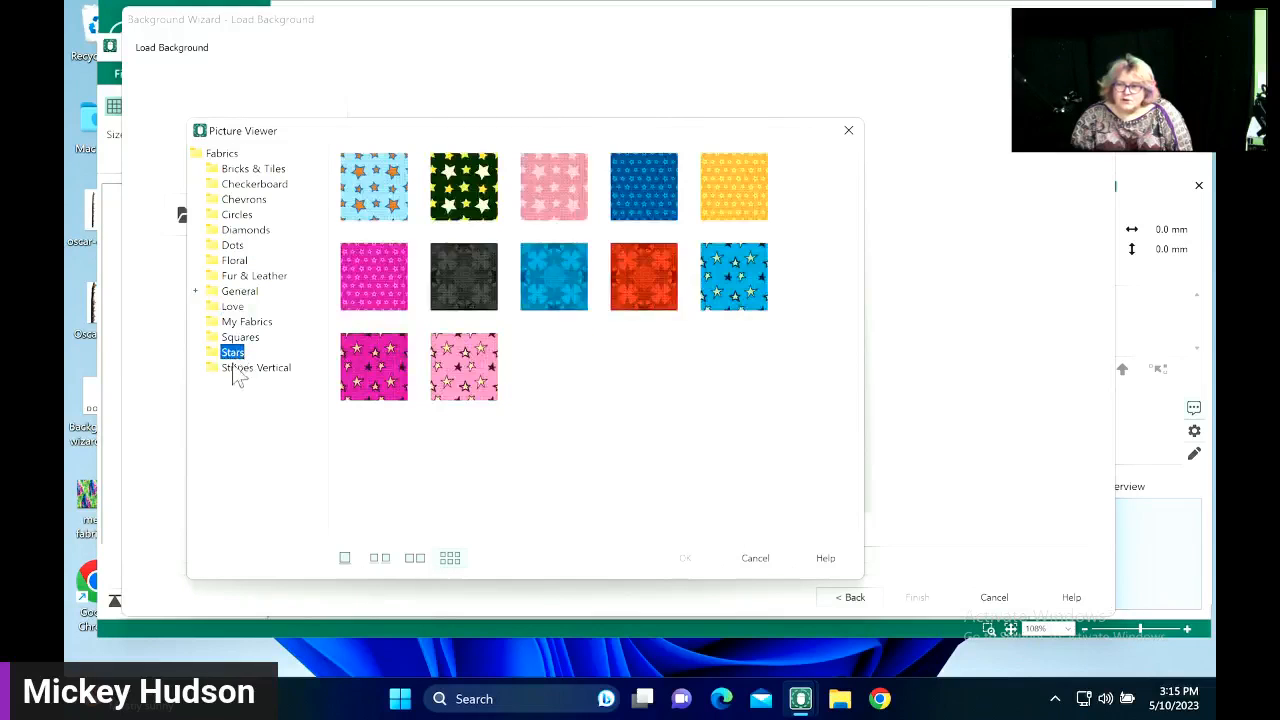
left_click(236, 368)
left_click(256, 185)
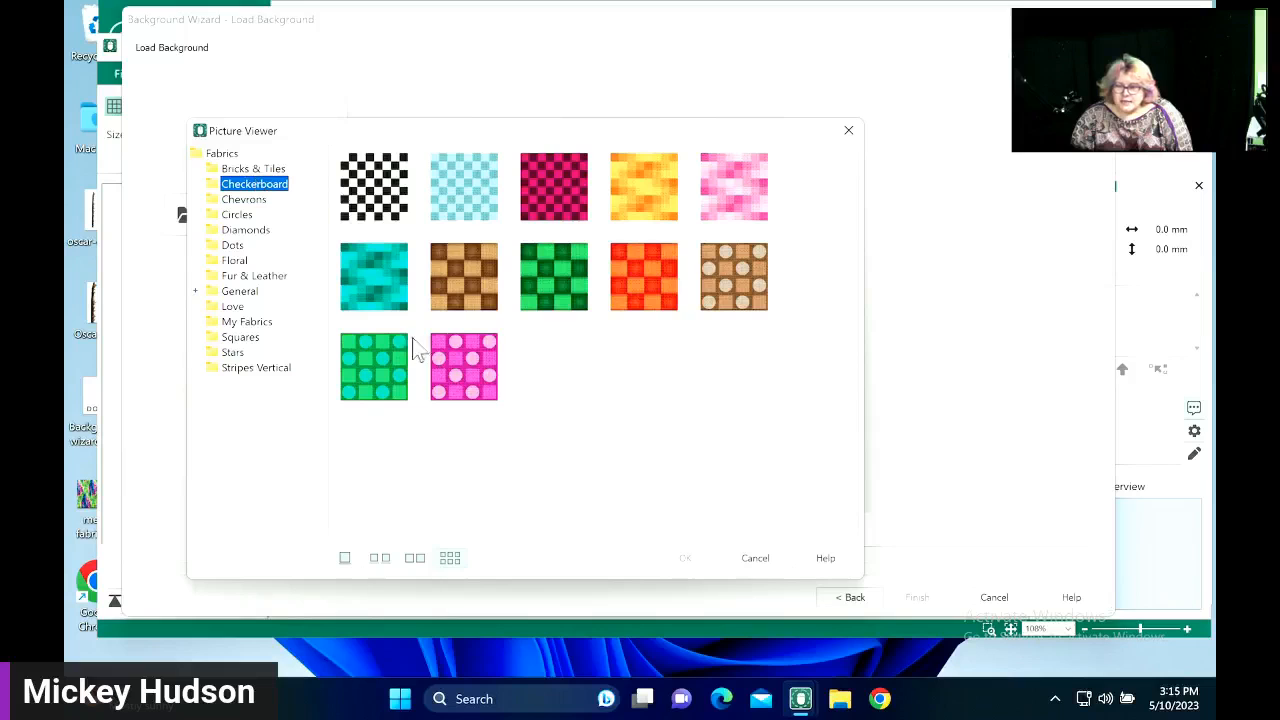
- Load the yellow fabric from the Chevrons folder as the hoop background, and remove that background again
left_click(255, 203)
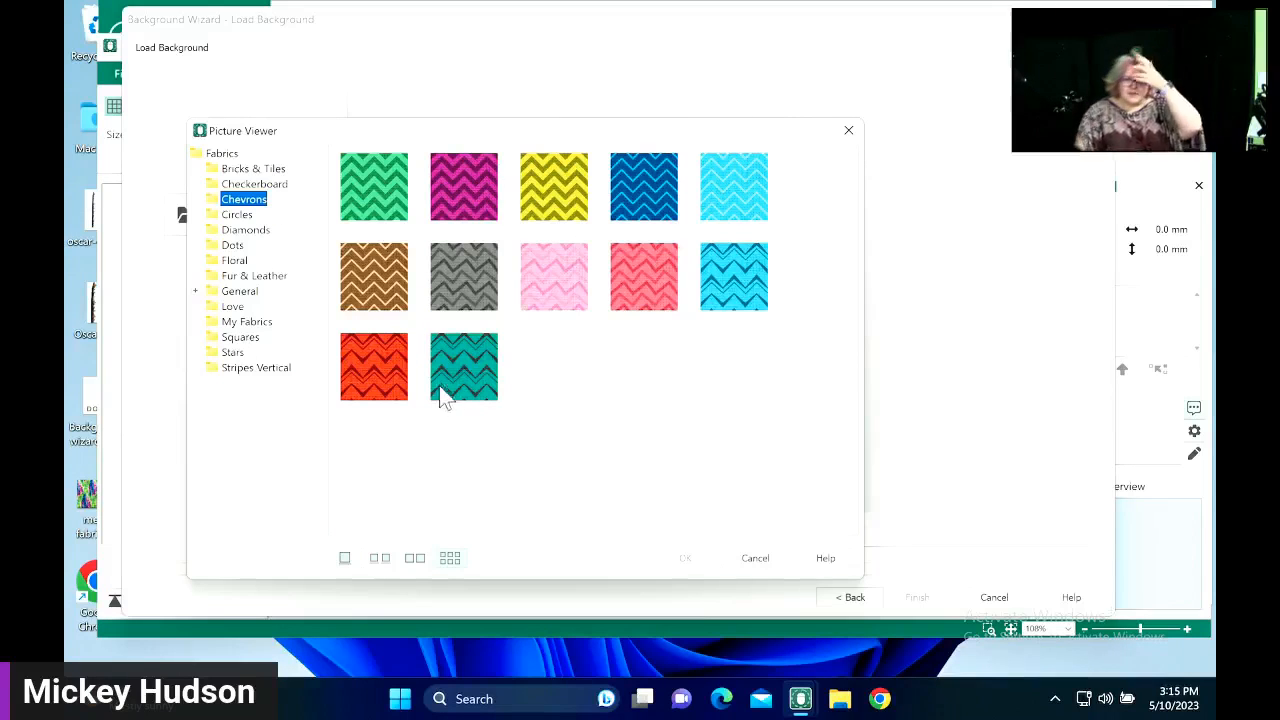
left_click(363, 155)
left_click(566, 178)
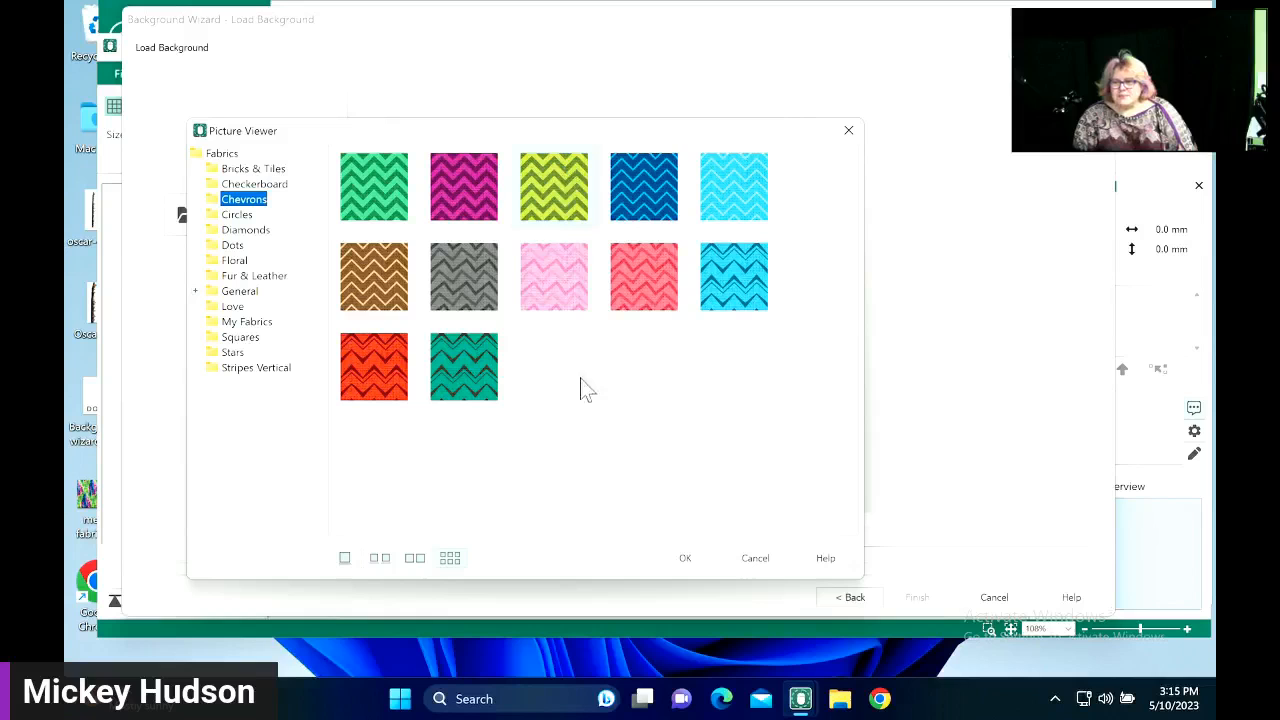
left_click(684, 557)
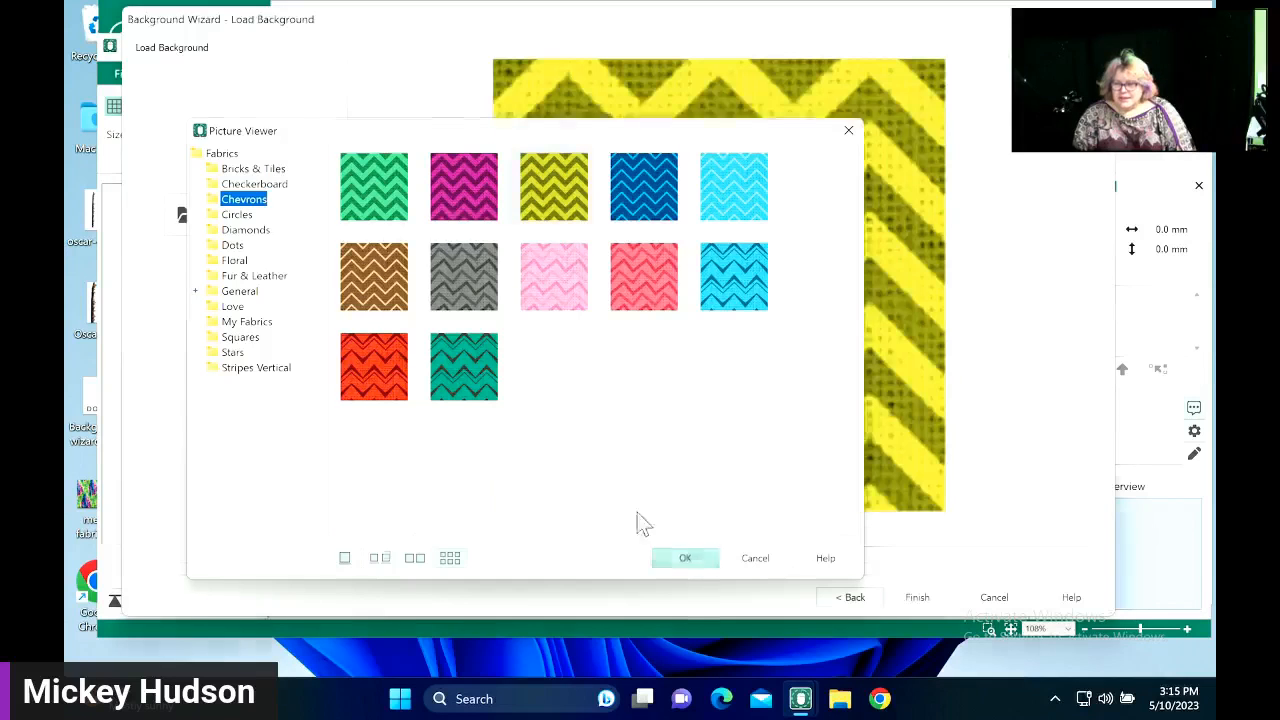
left_click(914, 598)
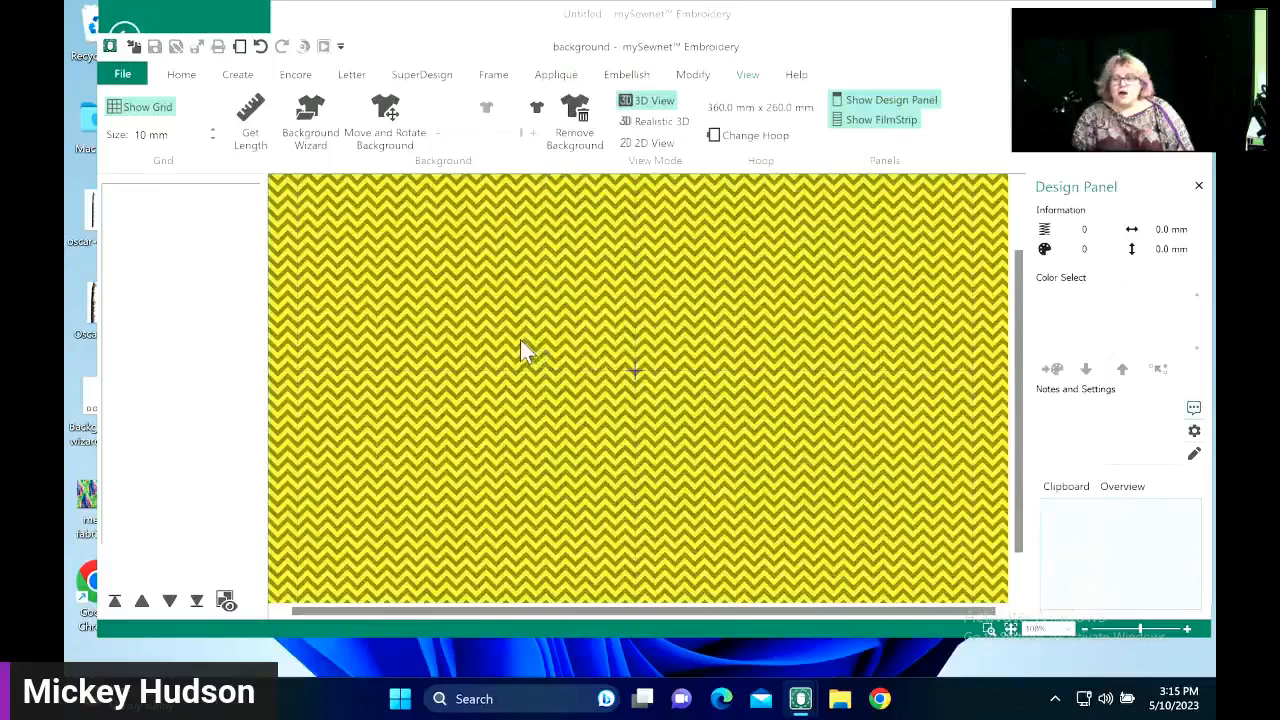
left_click(575, 112)
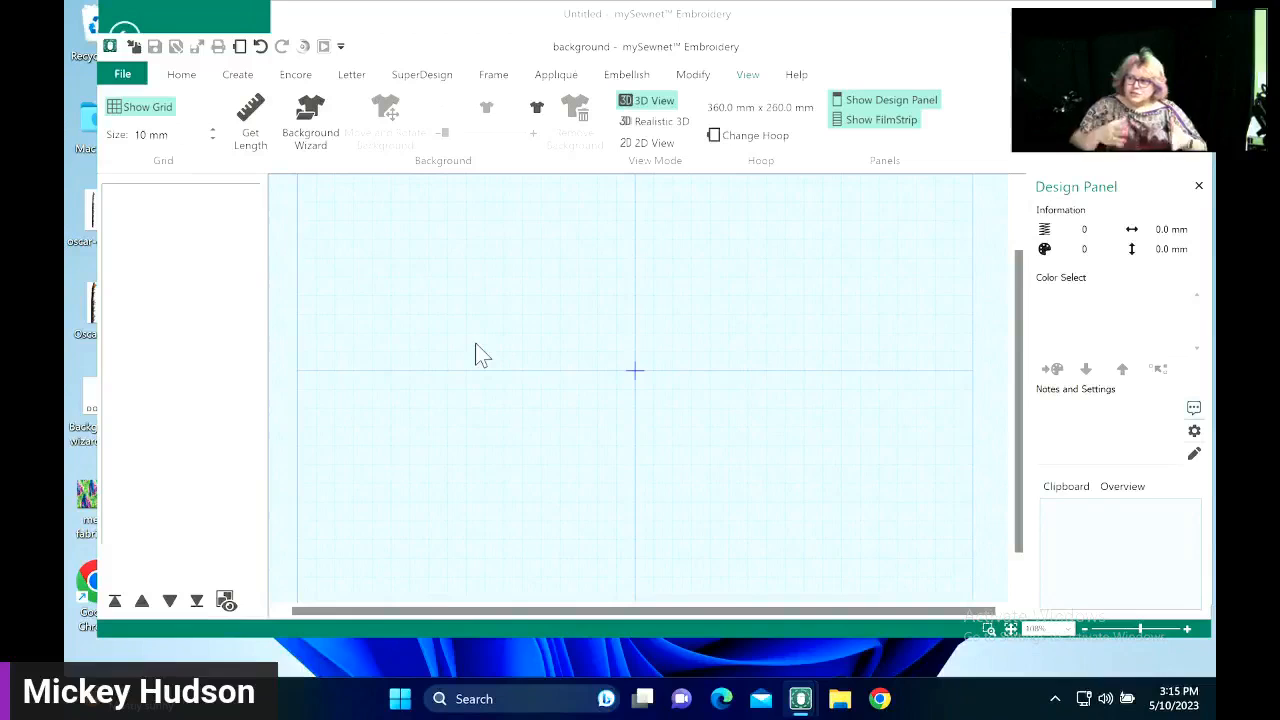
- Place the pig SuperDesign from the Applique category in the hoop at a size of 90 mm
mouse_move(63, 11)
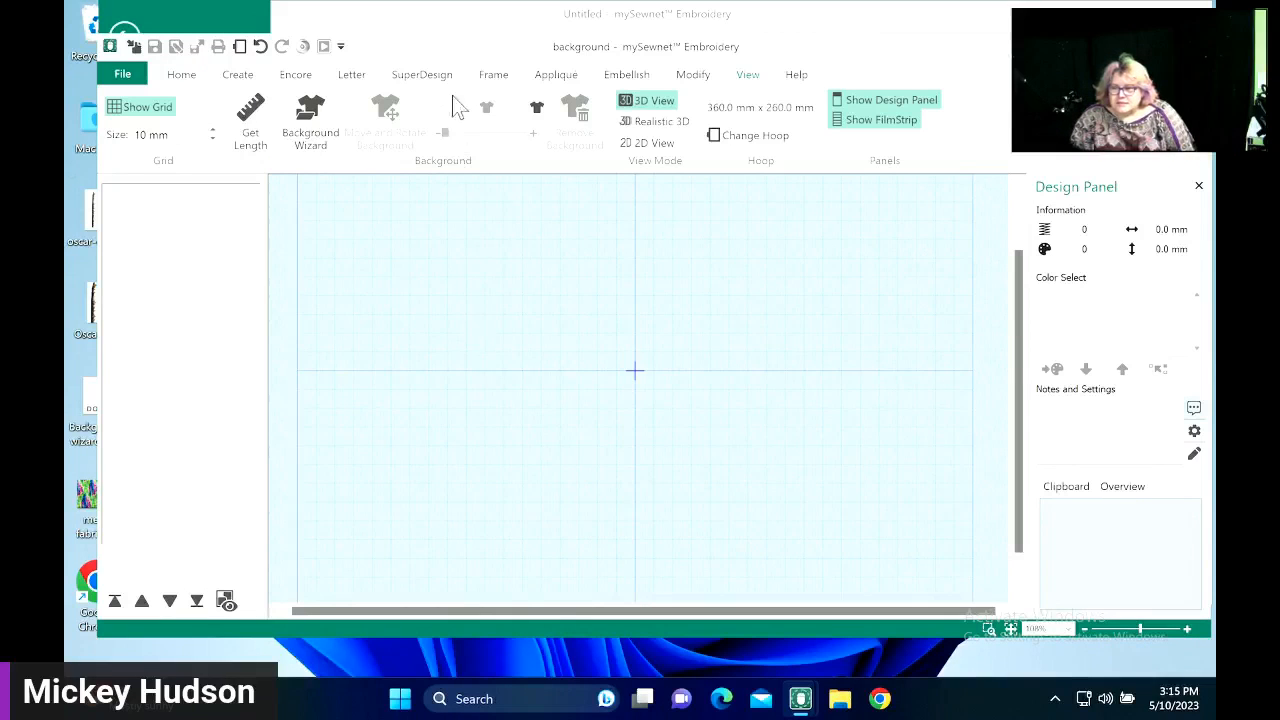
left_click(424, 79)
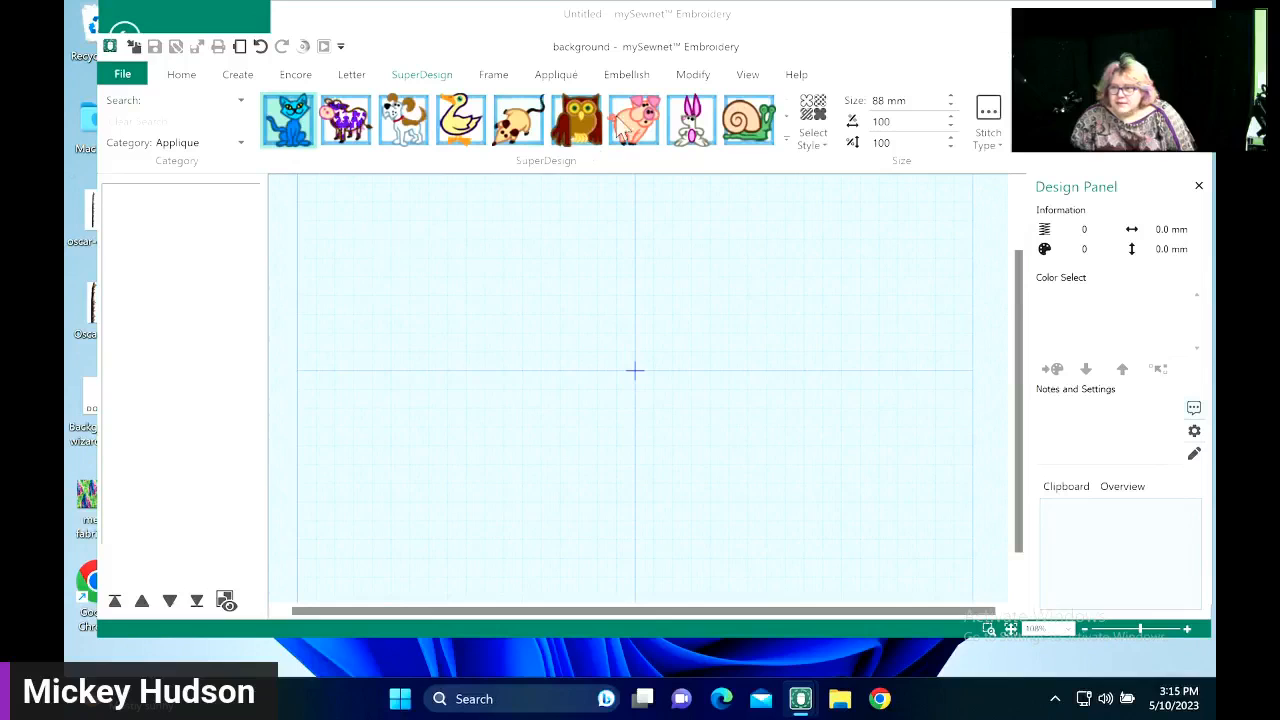
left_click(636, 135)
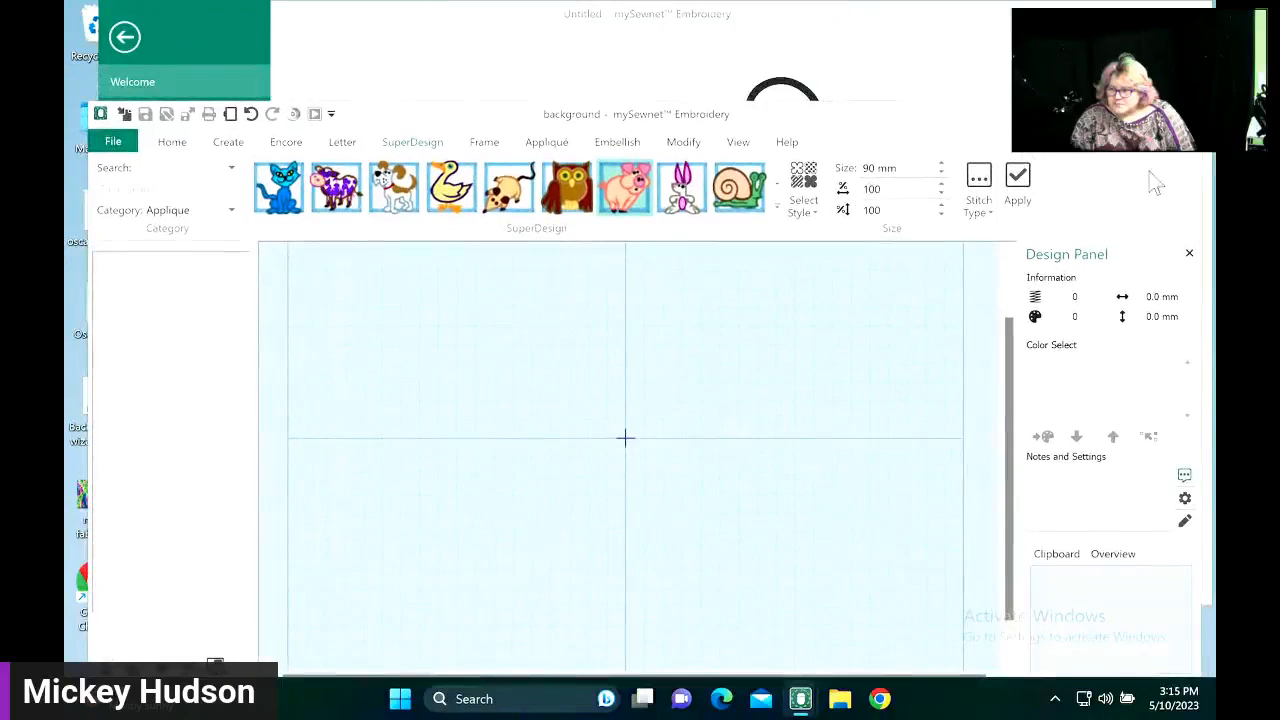
left_click(1020, 192)
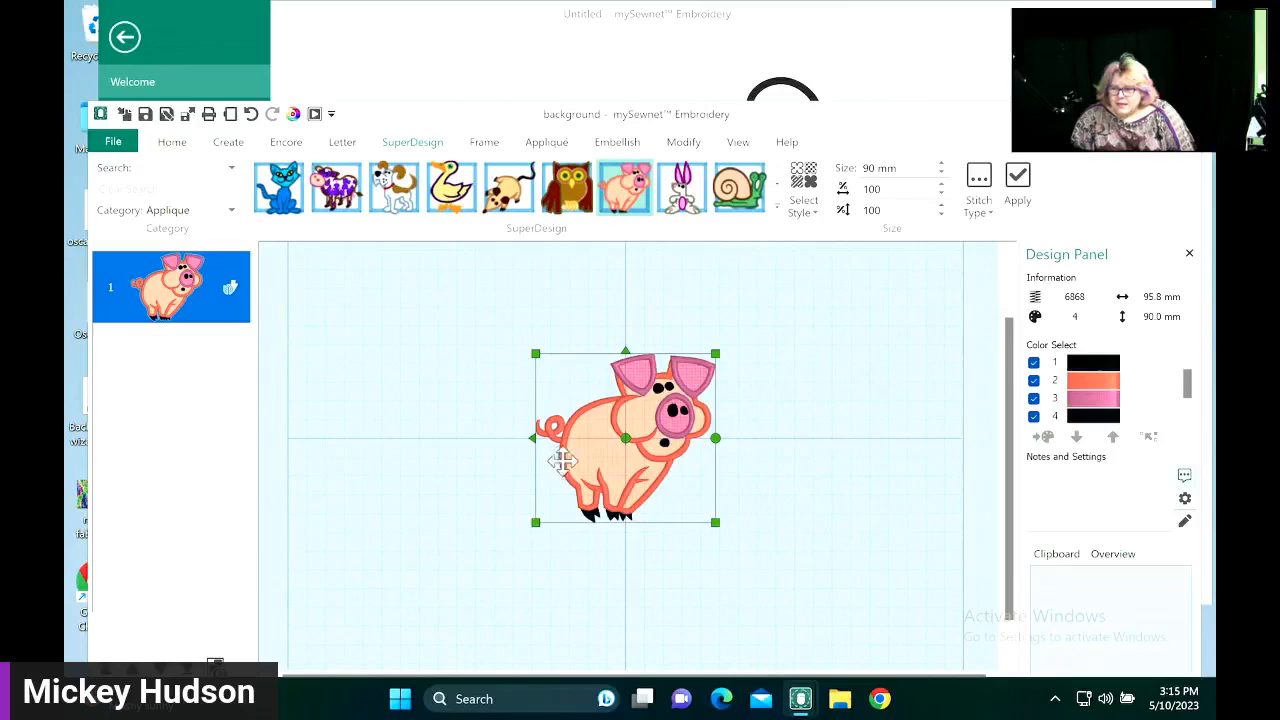
- Set the pig's Appliqué Fabric 1 to the pink polka-dot fabric from the recent swatches, and delete the pig design
right_click(577, 457)
mouse_move(686, 134)
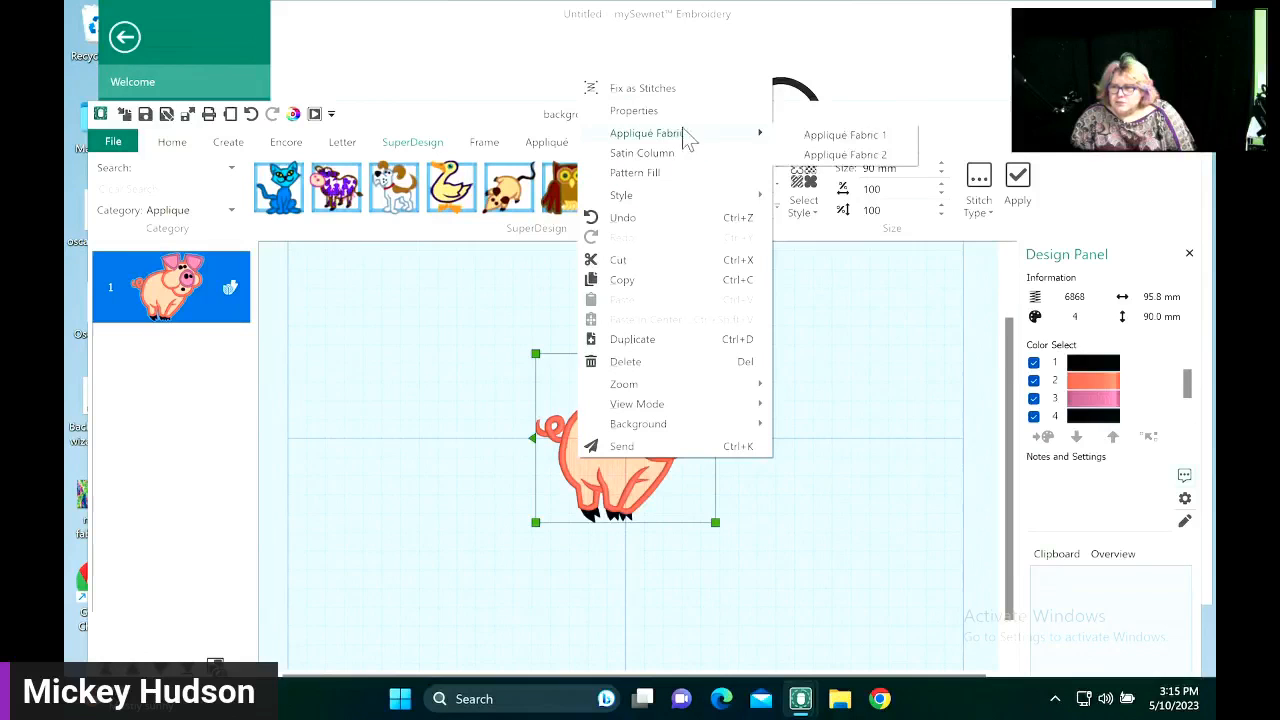
left_click(818, 136)
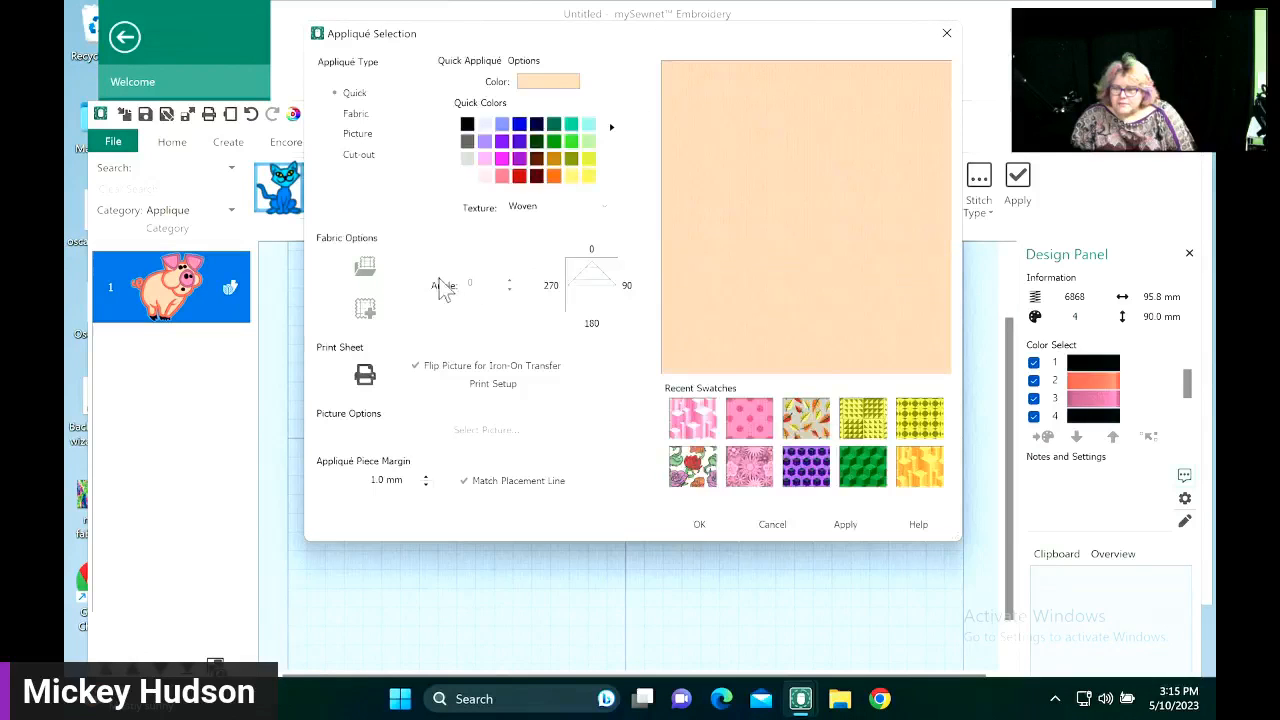
left_click(356, 115)
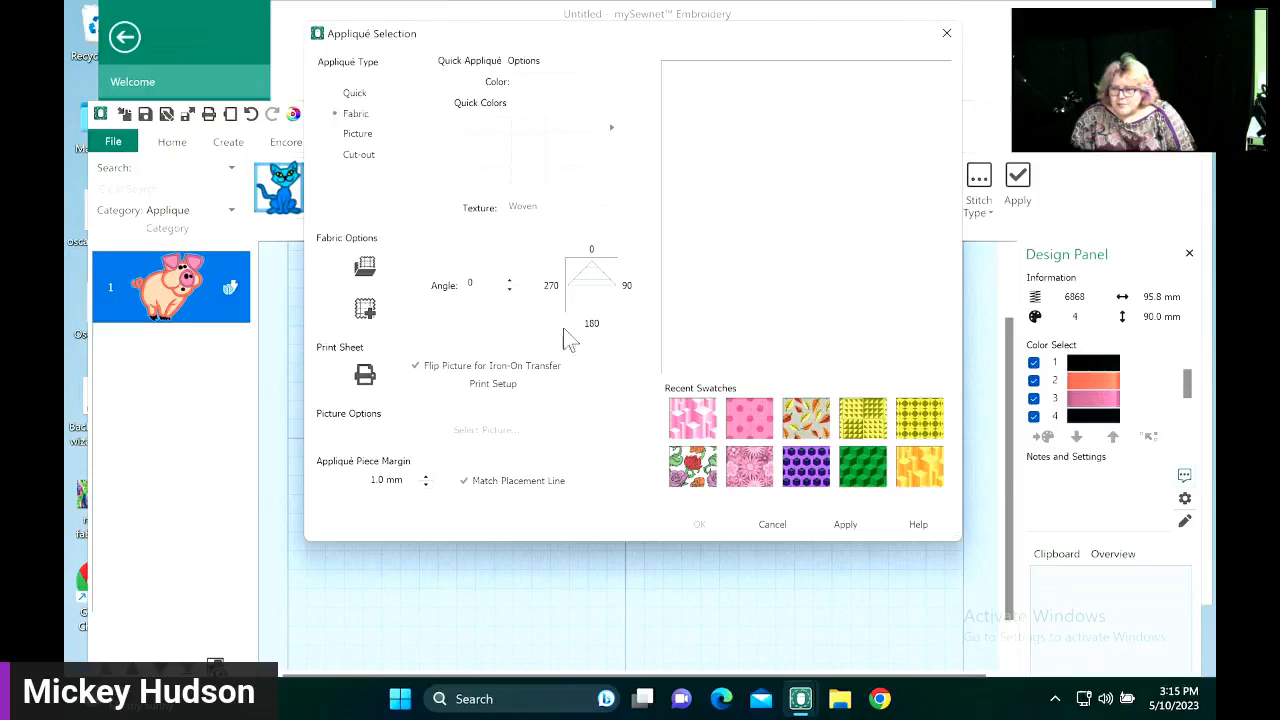
left_click(746, 428)
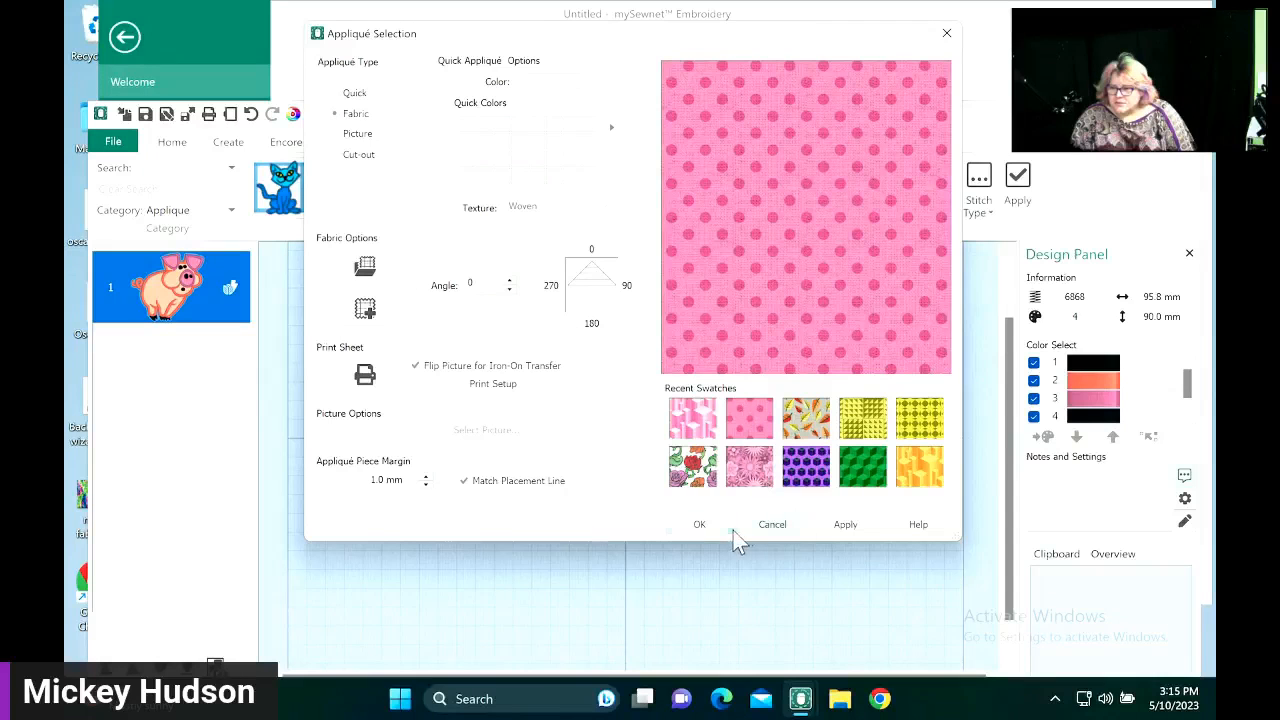
left_click(716, 523)
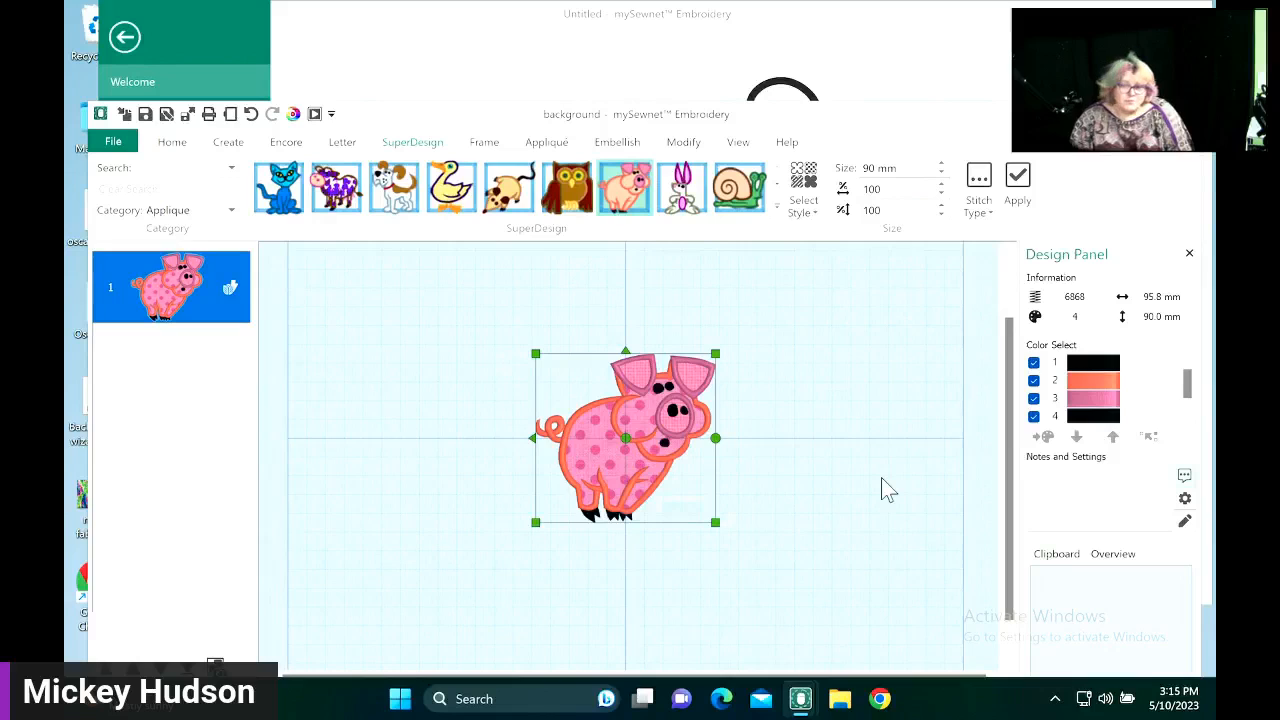
right_click(611, 463)
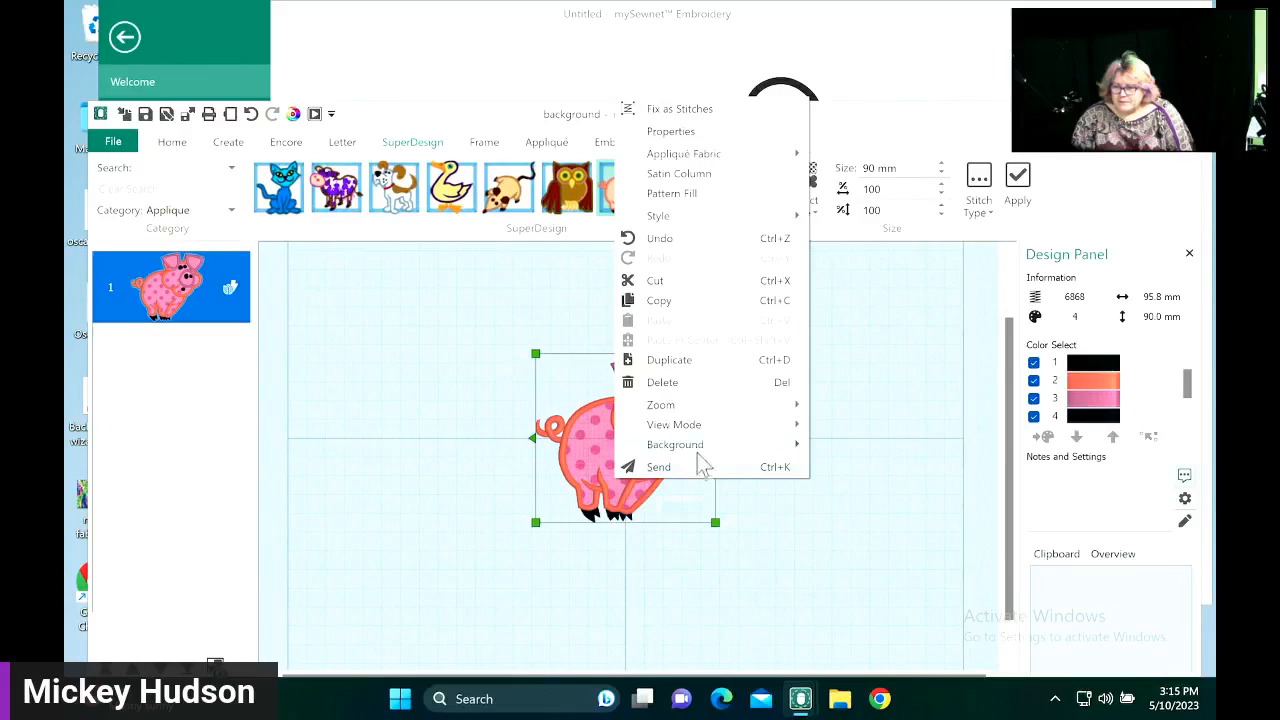
left_click(699, 387)
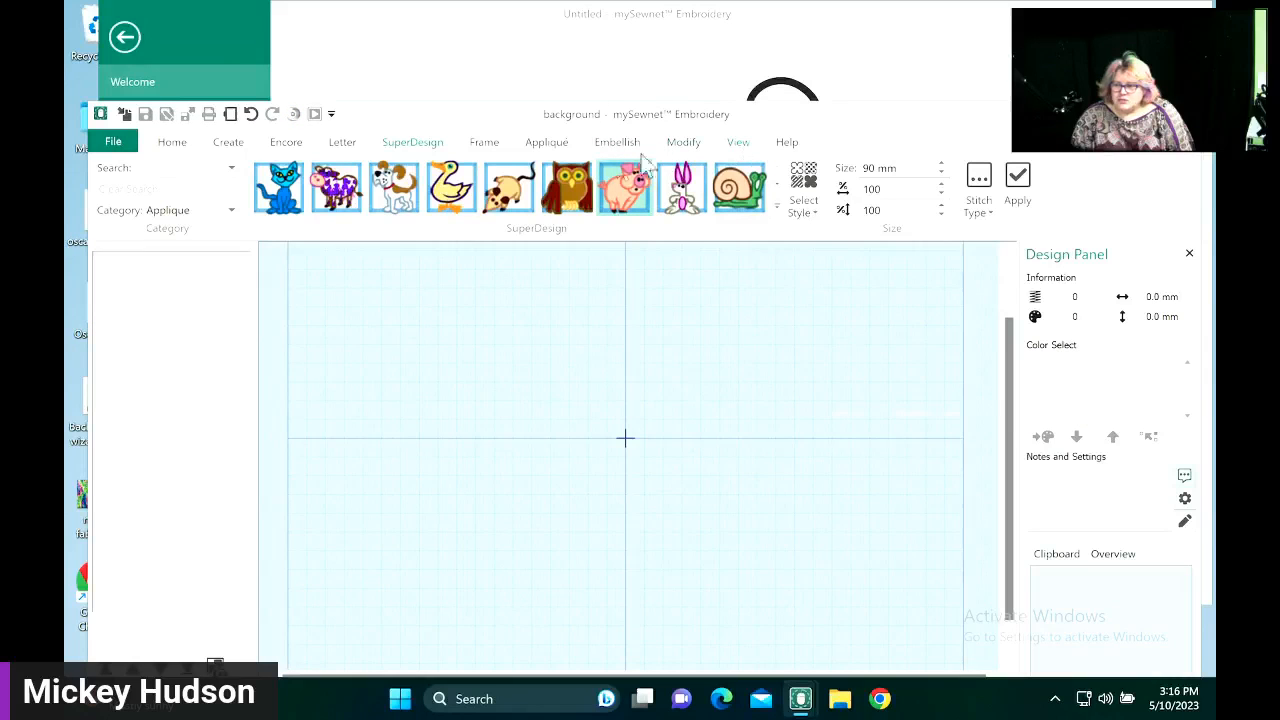
- Start the Background Wizard to add a new background of type Garment, and continue to the picture choice
left_click(737, 146)
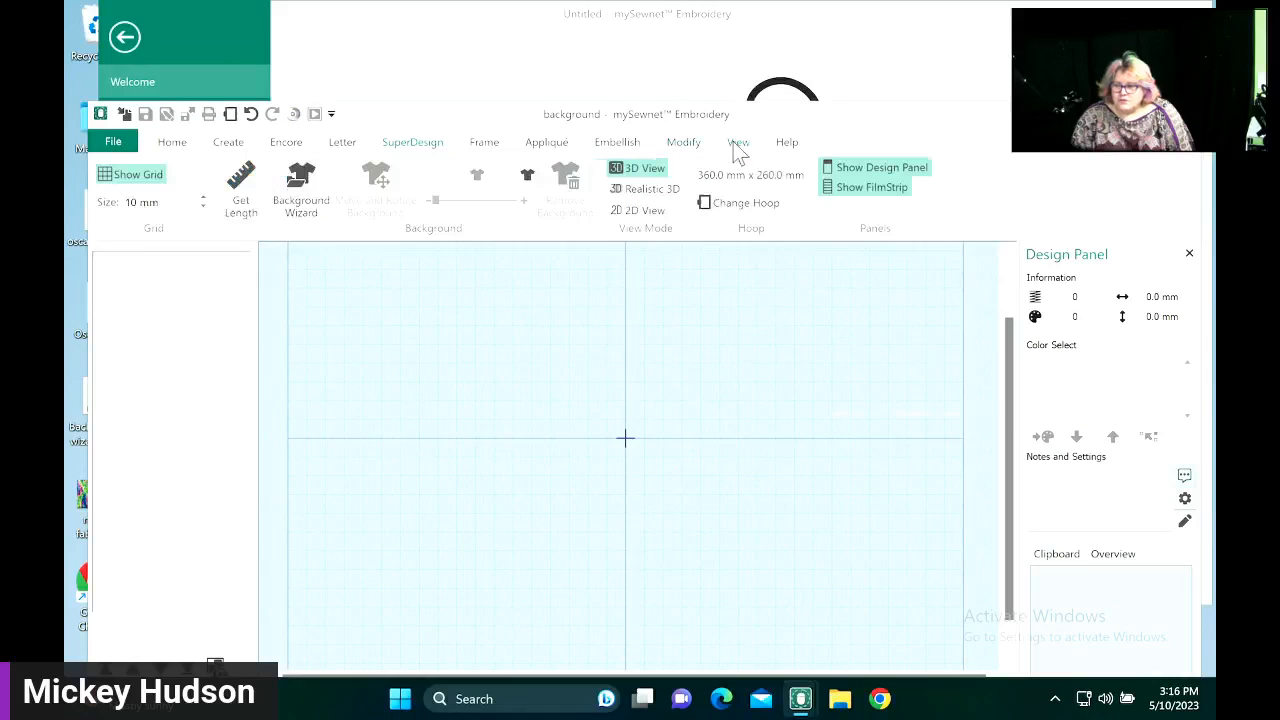
left_click(306, 200)
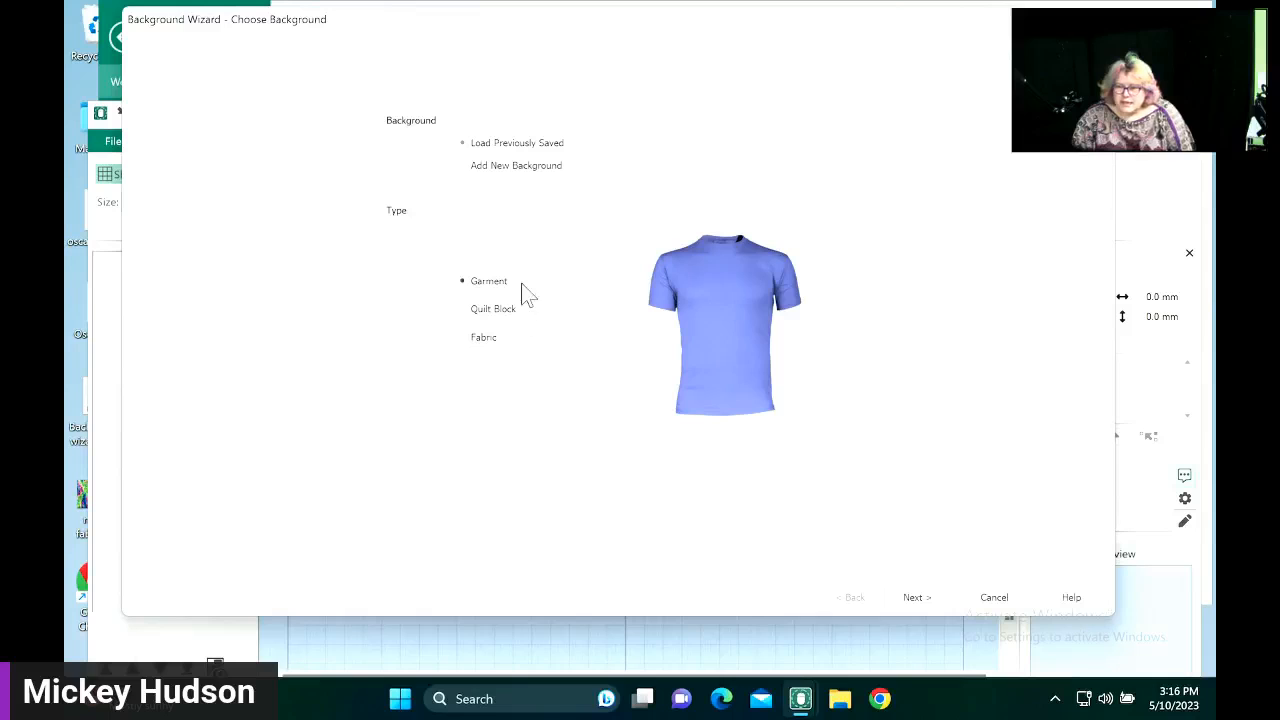
left_click(482, 178)
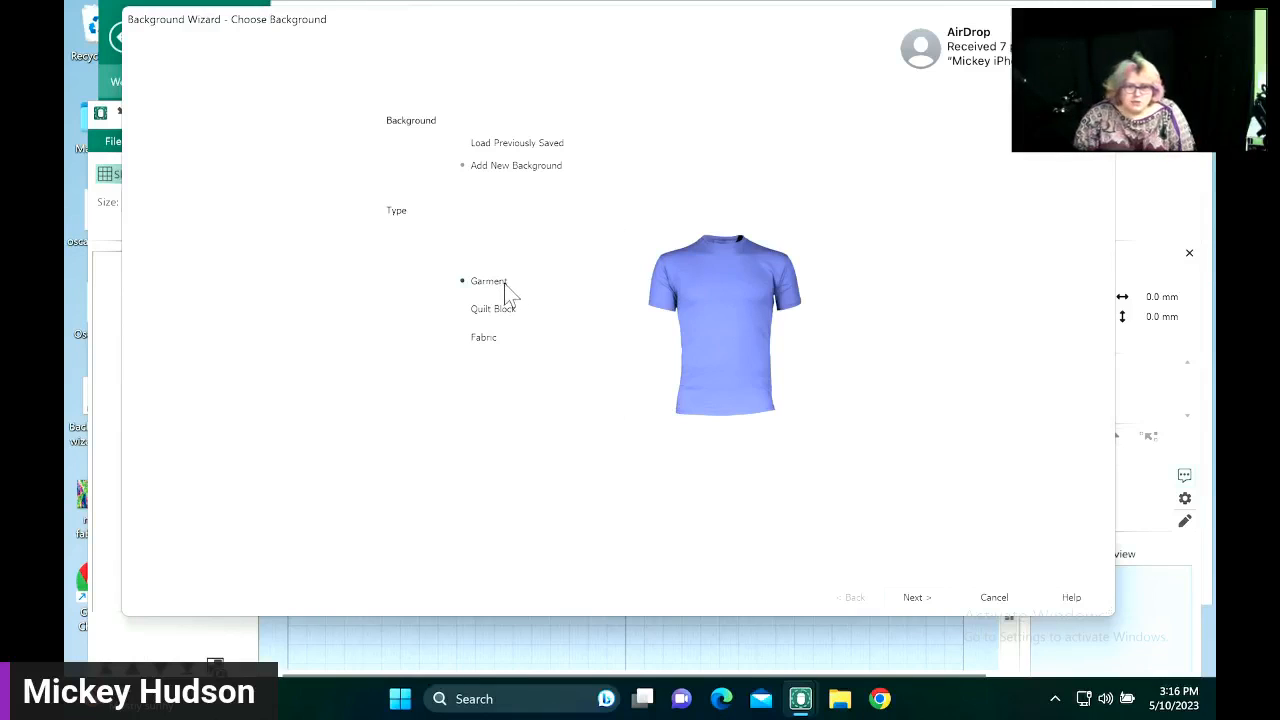
left_click(907, 600)
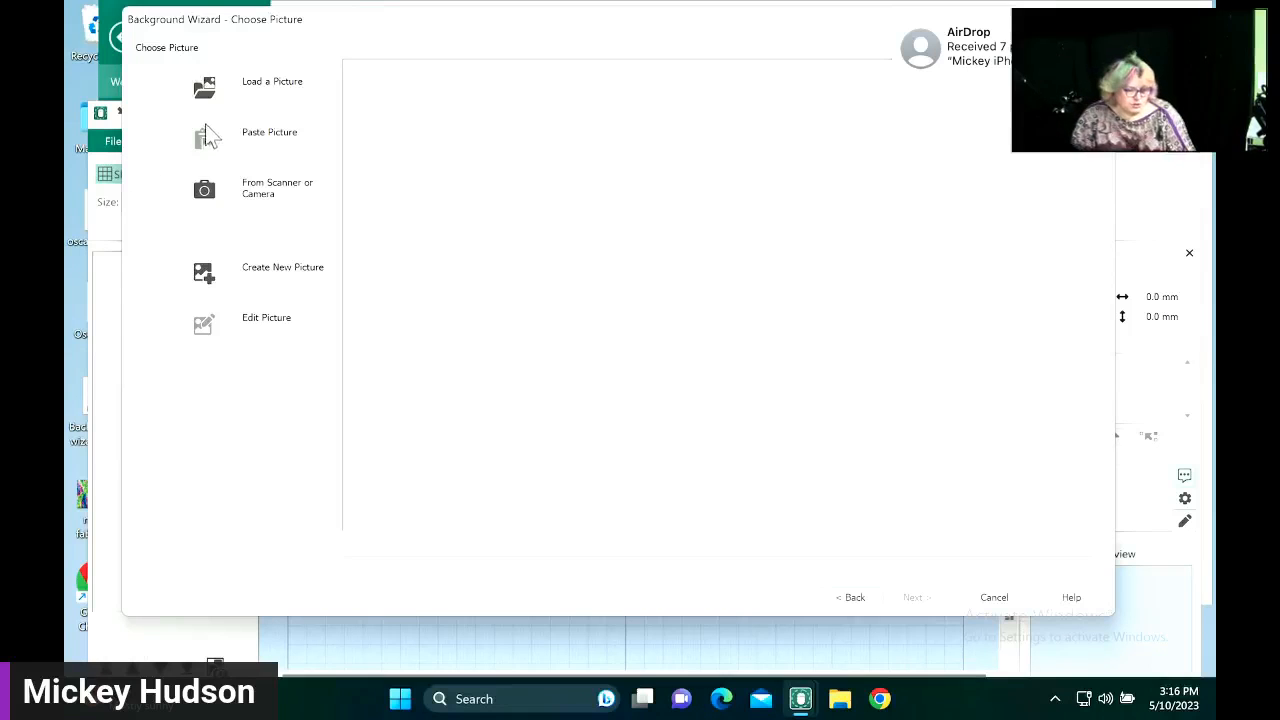
- Load the pink shirt picture IMG_3711.PNG from the Downloads folder and continue to rotating and cropping
left_click(206, 92)
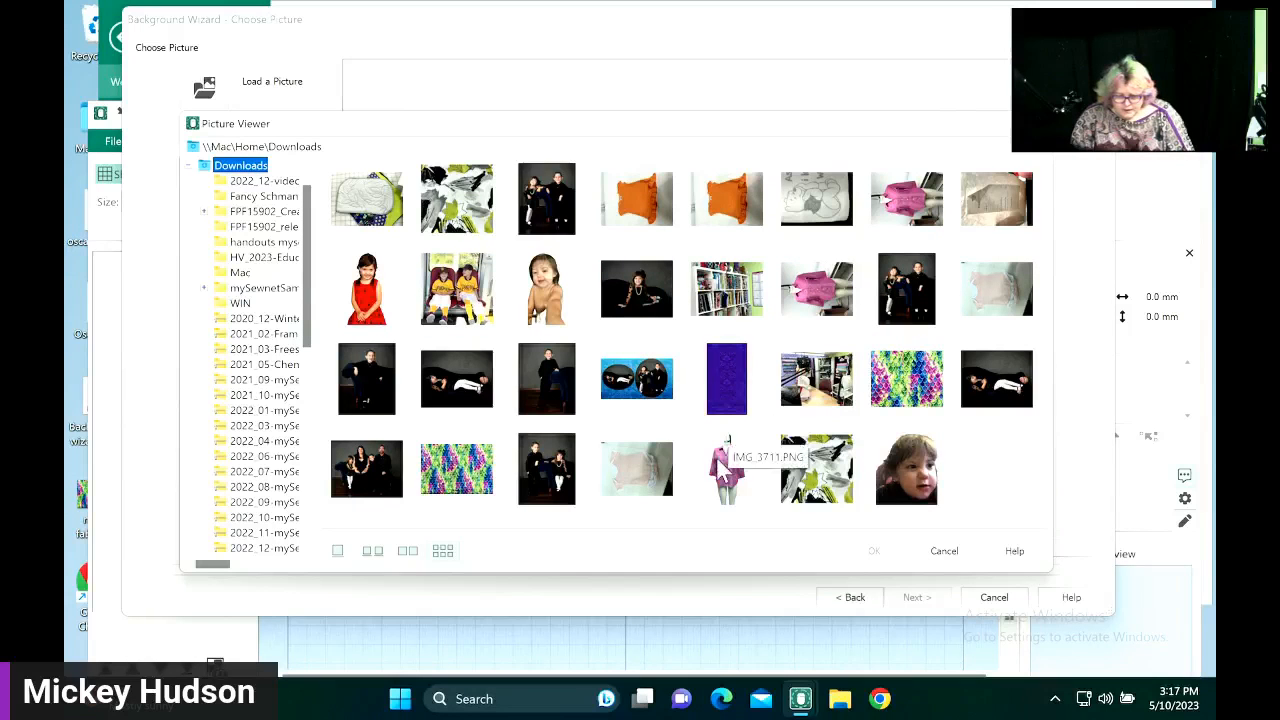
left_click(866, 553)
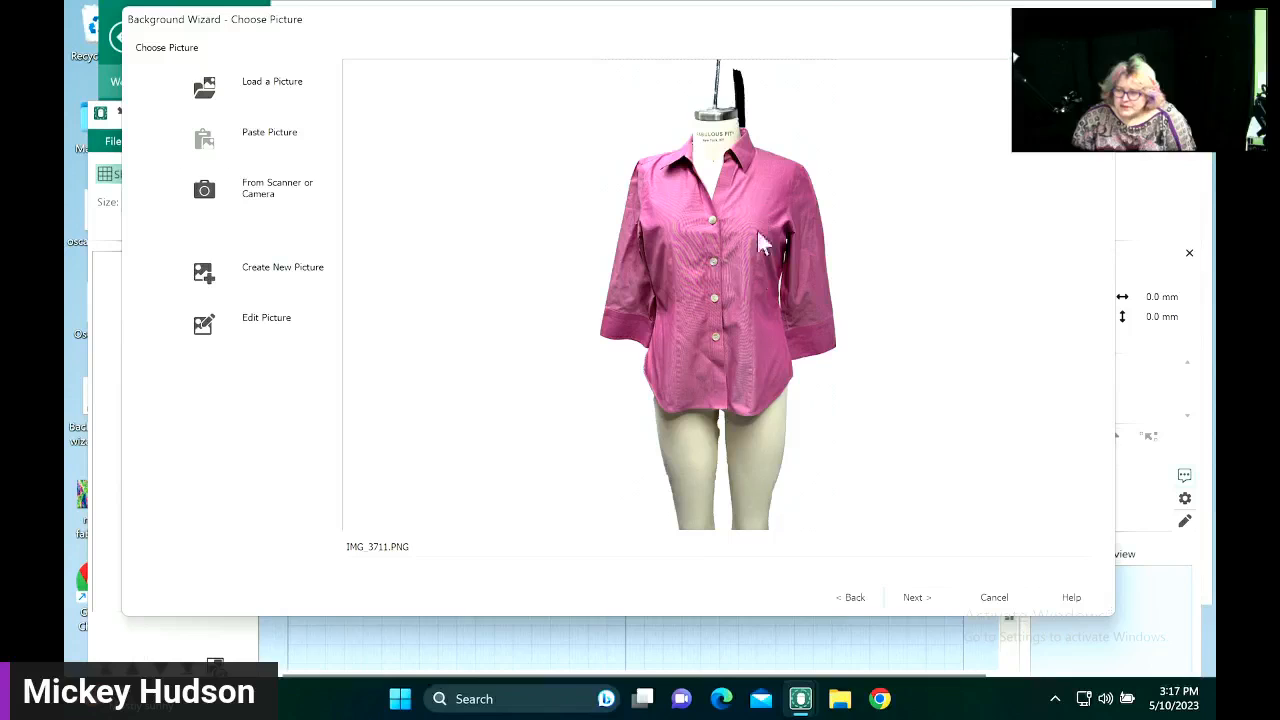
left_click(915, 598)
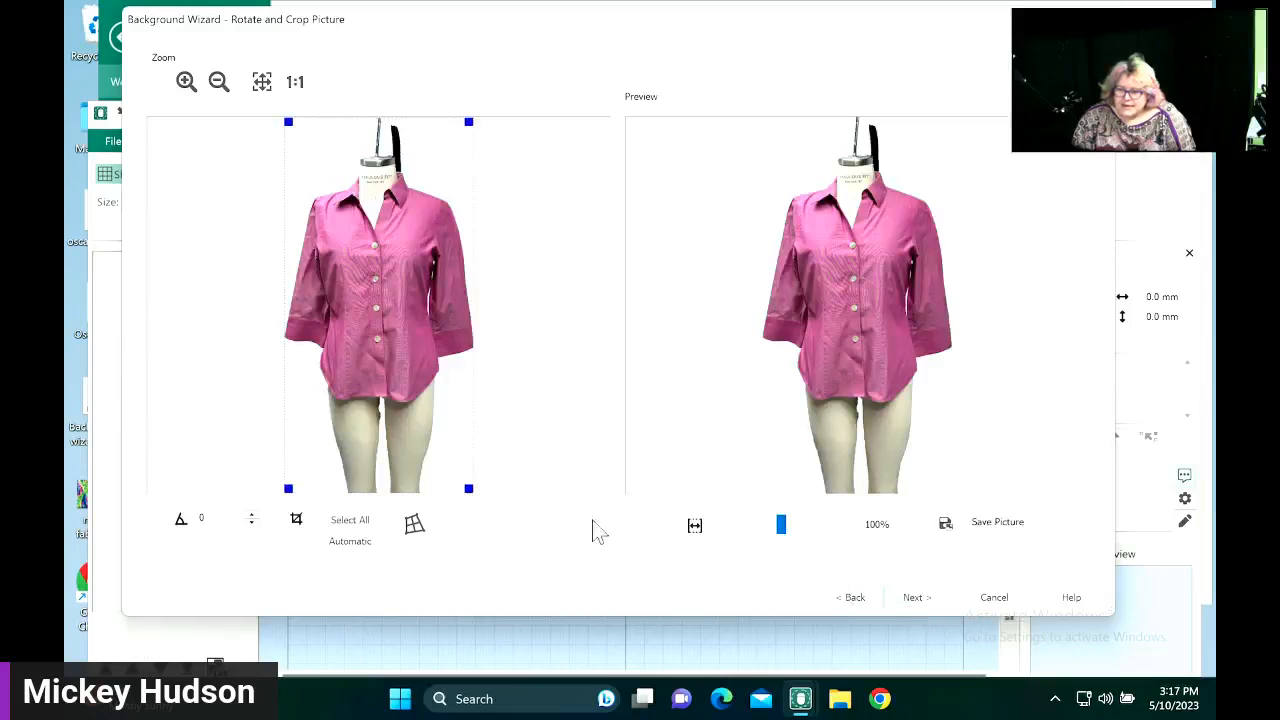
- Crop the lower edge of the shirt picture up to the hem to cut off the mannequin's legs, checking the size page in between
left_click_drag(466, 487, 485, 392)
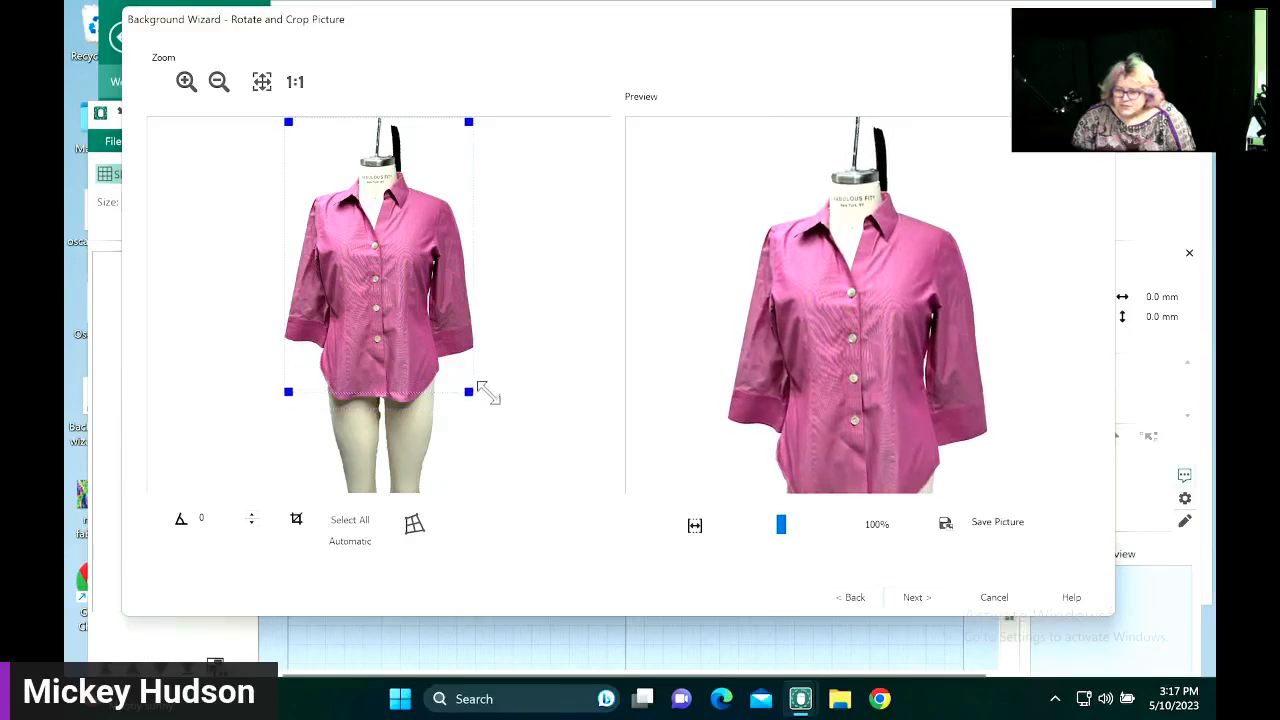
left_click(916, 598)
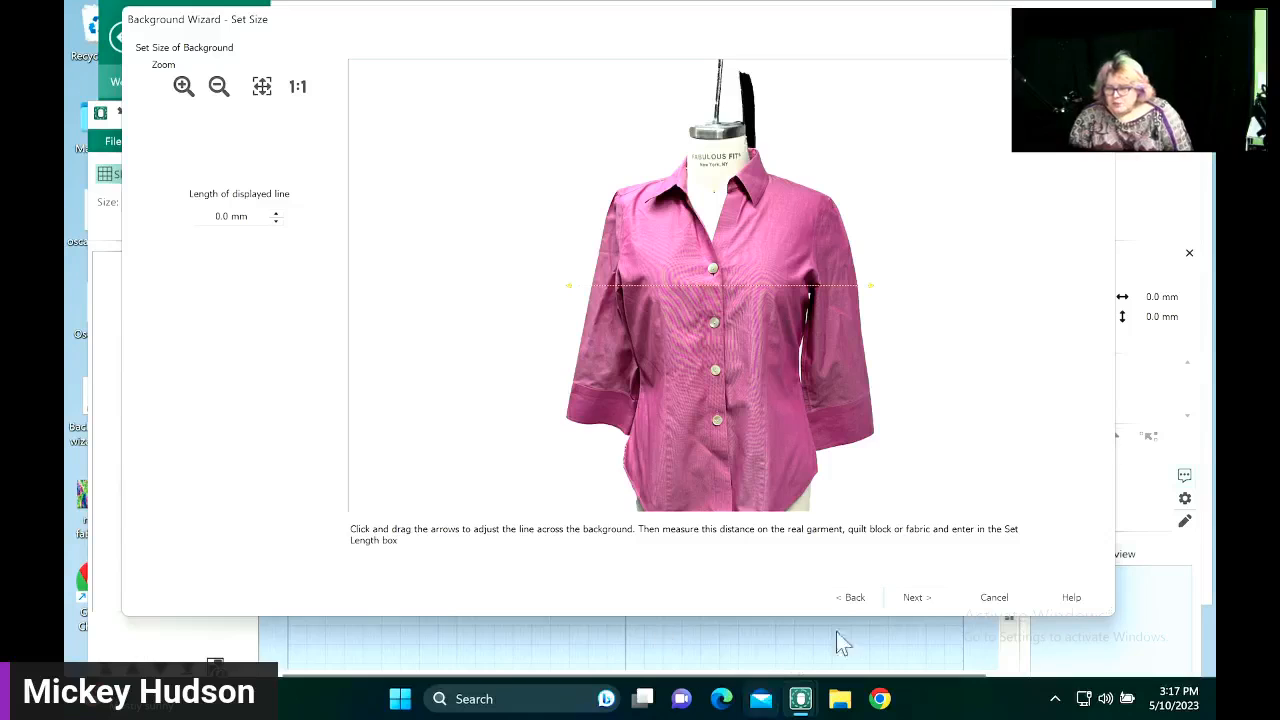
left_click(860, 597)
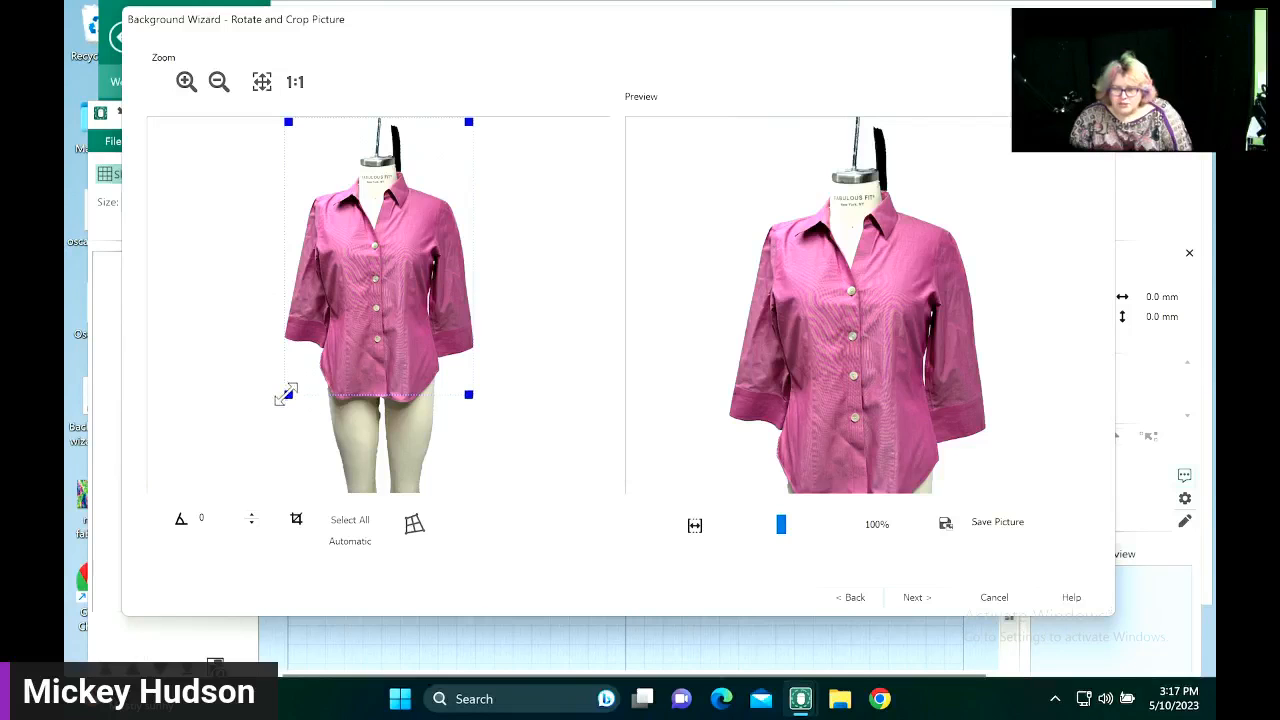
mouse_move(286, 395)
left_mouse_down()
mouse_move(286, 374)
mouse_move(286, 417)
mouse_move(288, 384)
left_mouse_up()
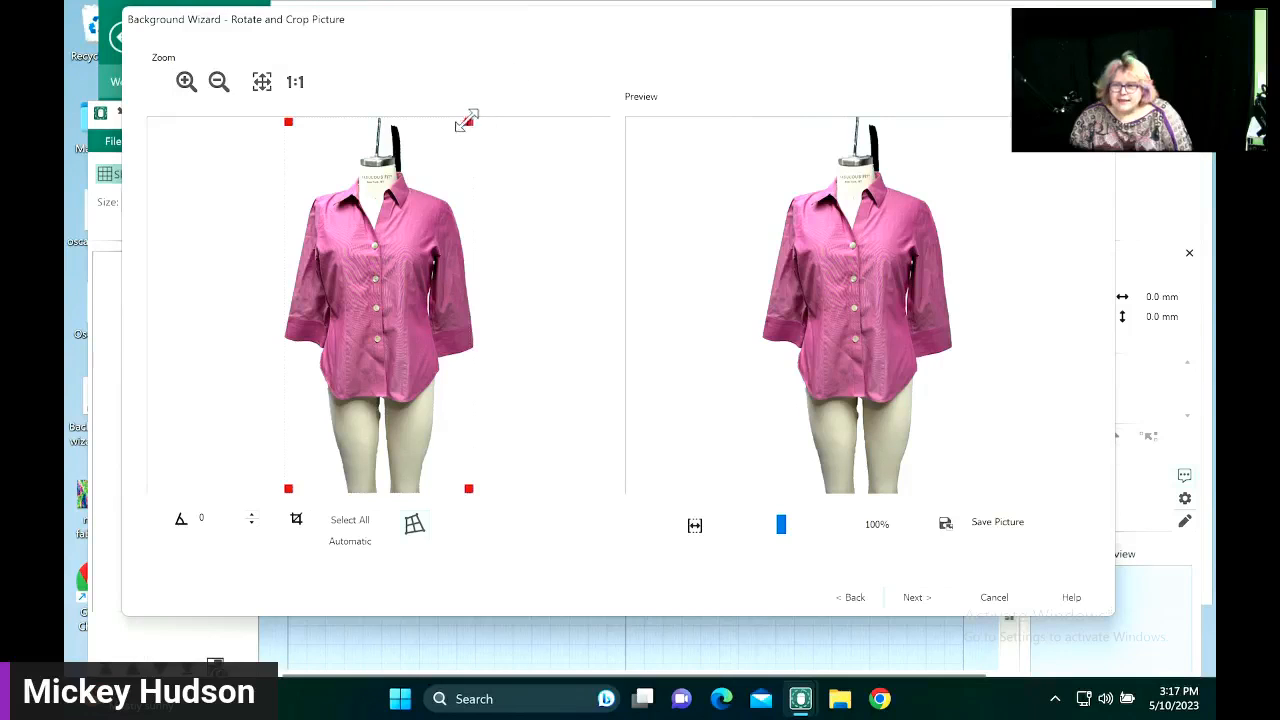
- Try correcting the shirt picture's perspective by moving its corner points, and reset the corners to the automatic selection
left_click_drag(466, 121, 442, 122)
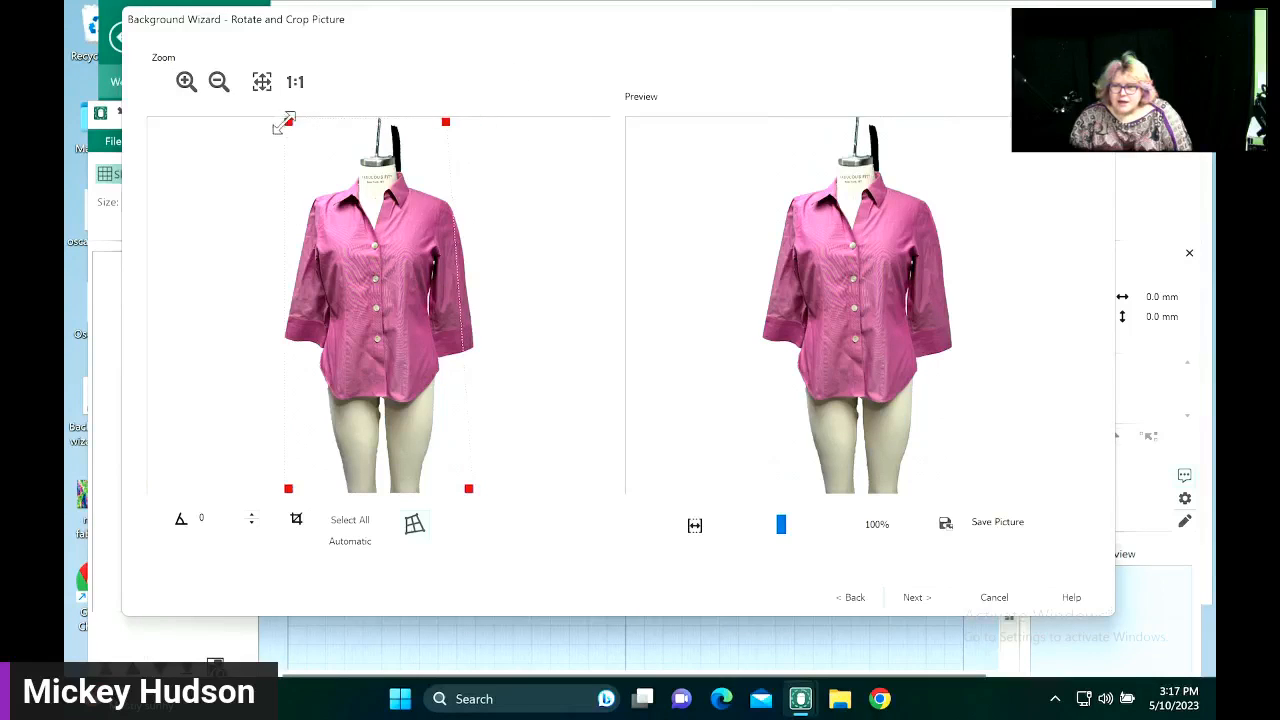
left_click_drag(290, 122, 333, 122)
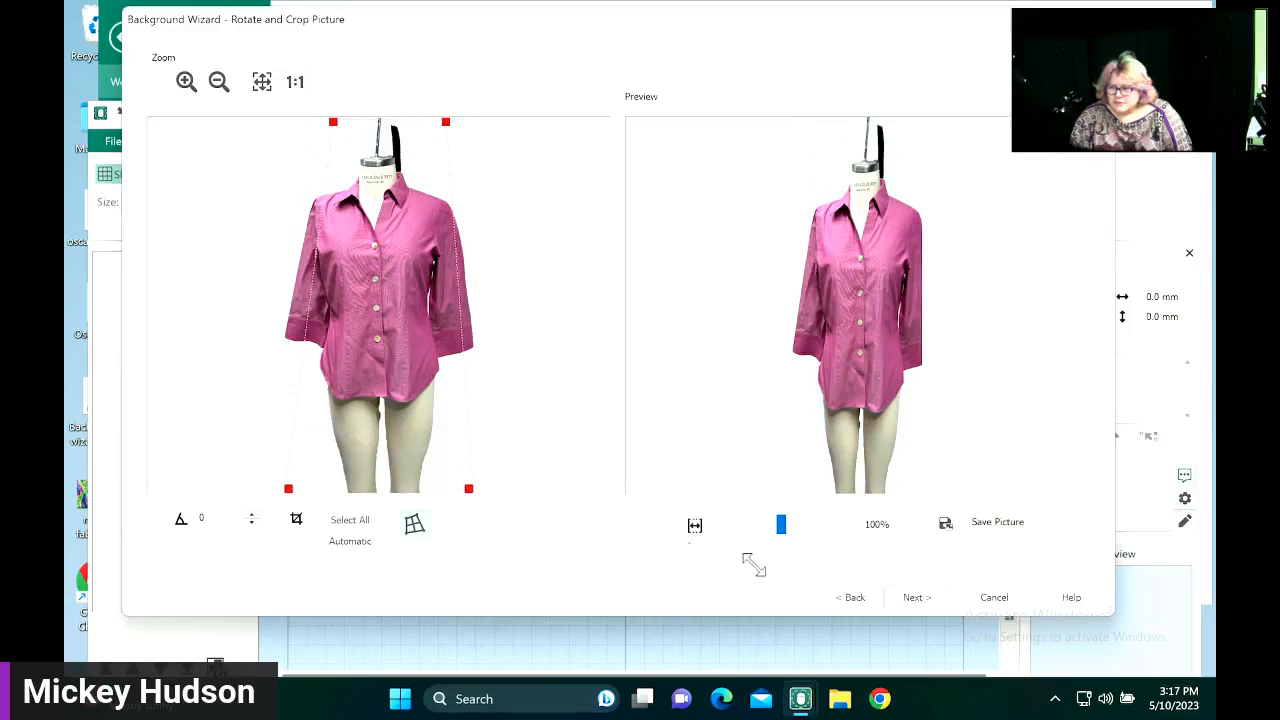
left_click(467, 492)
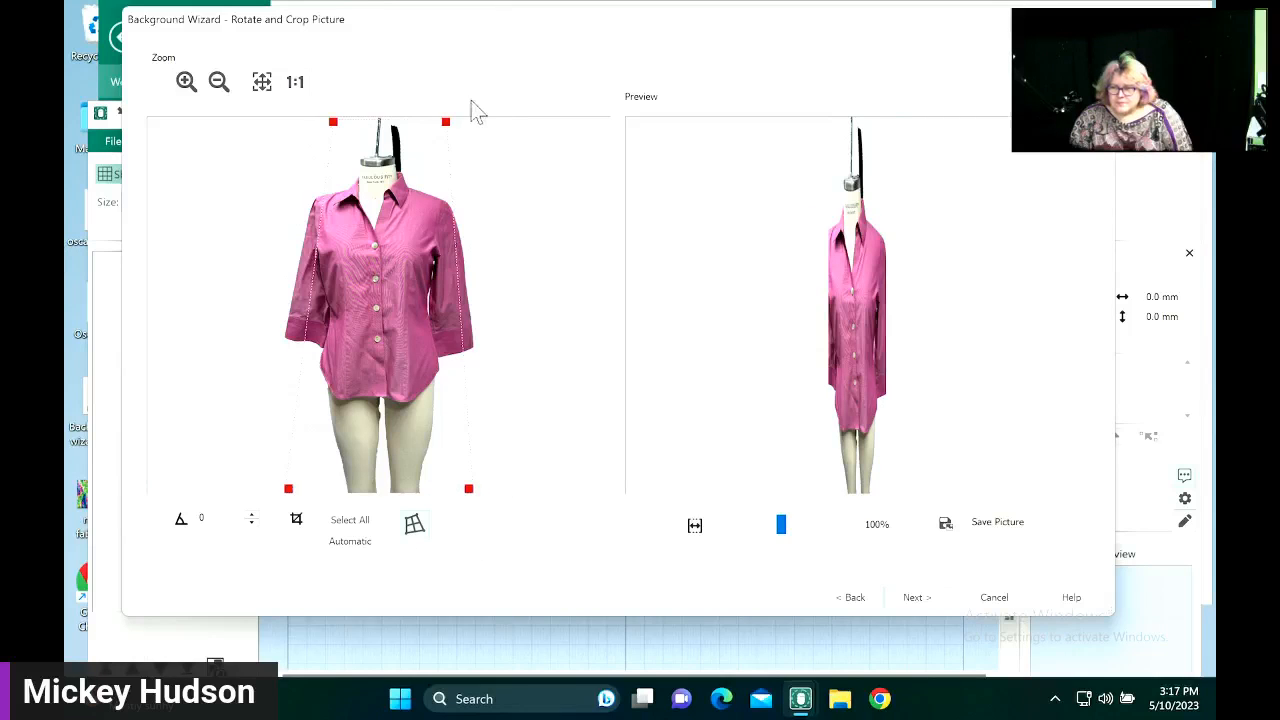
left_click_drag(447, 123, 467, 157)
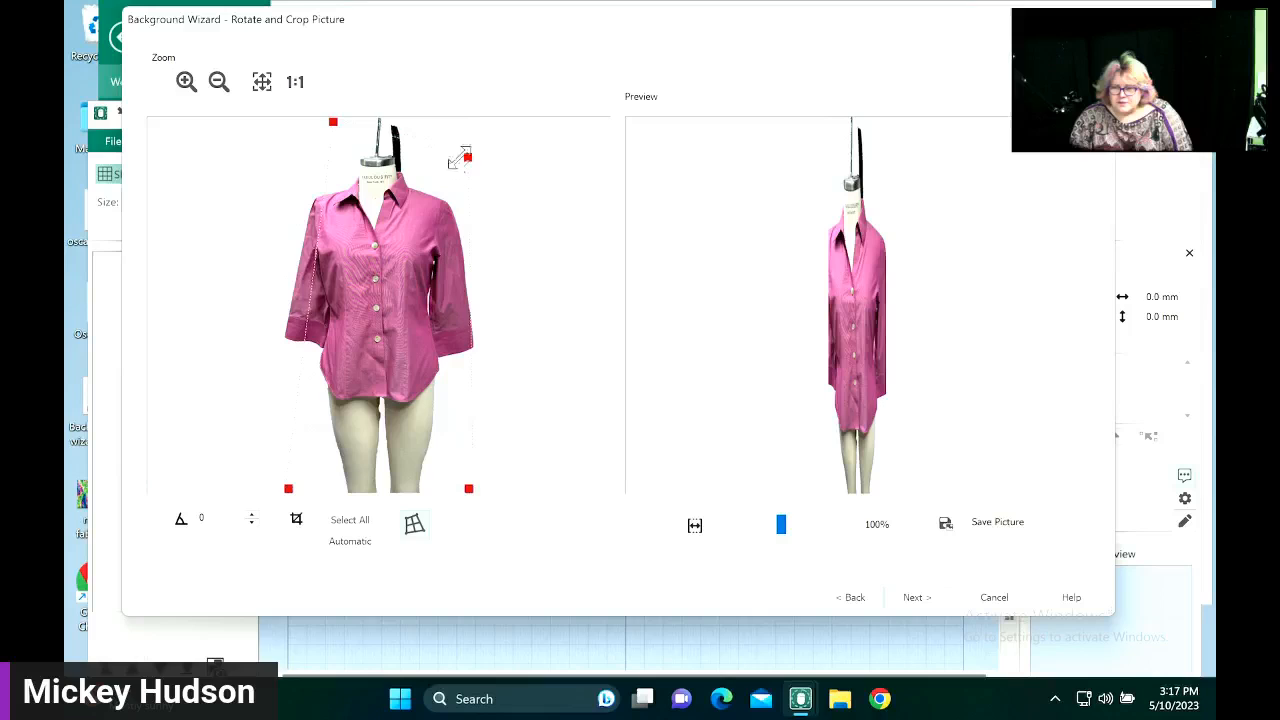
left_click_drag(327, 137, 302, 167)
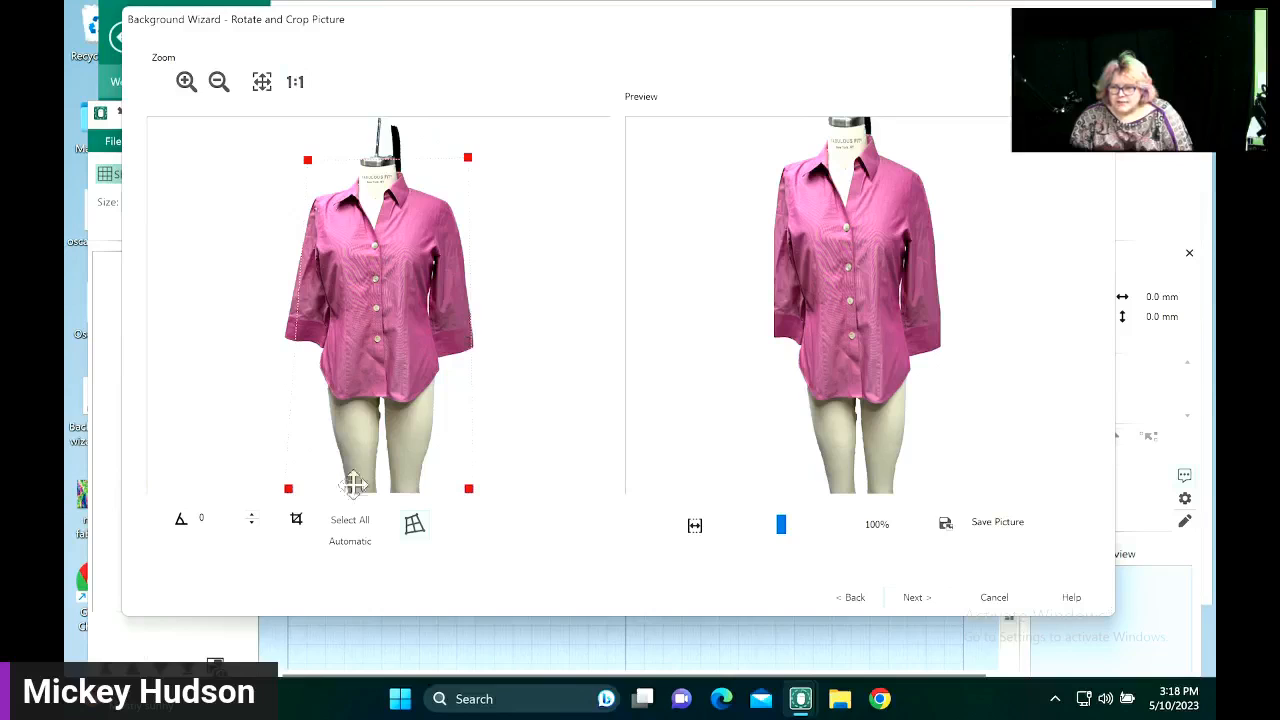
left_click(350, 542)
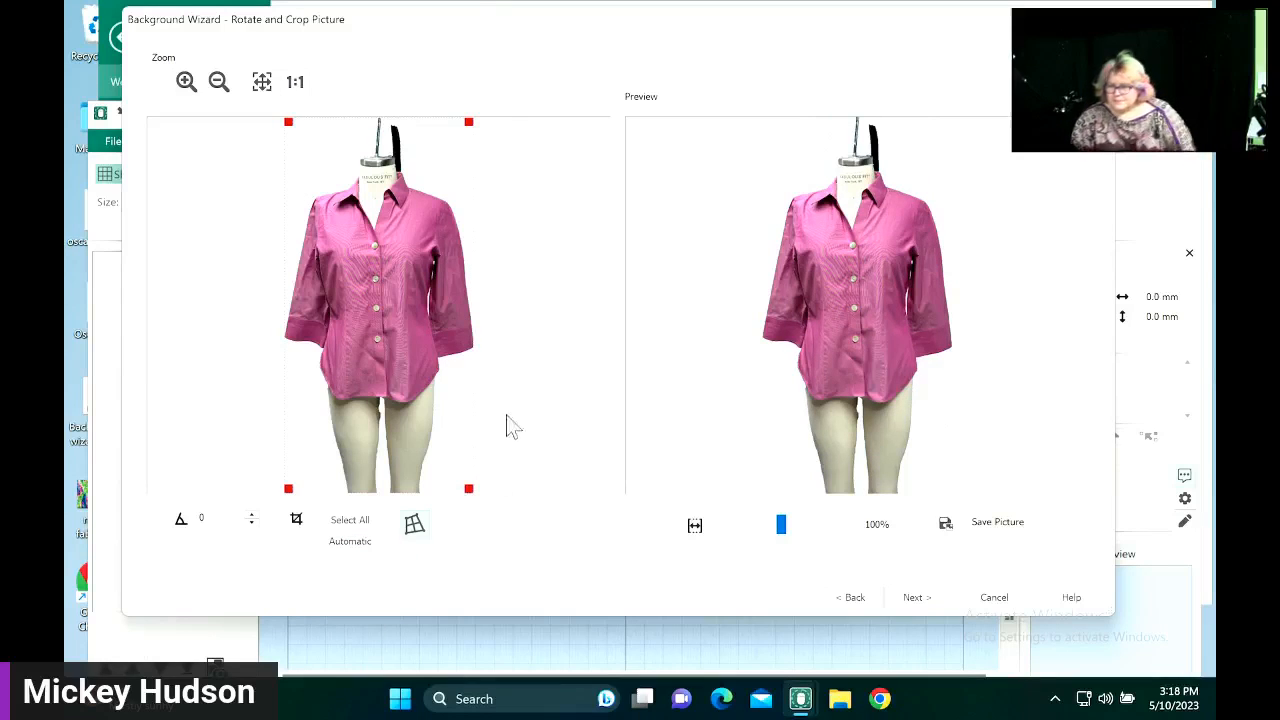
left_click_drag(466, 489, 468, 368)
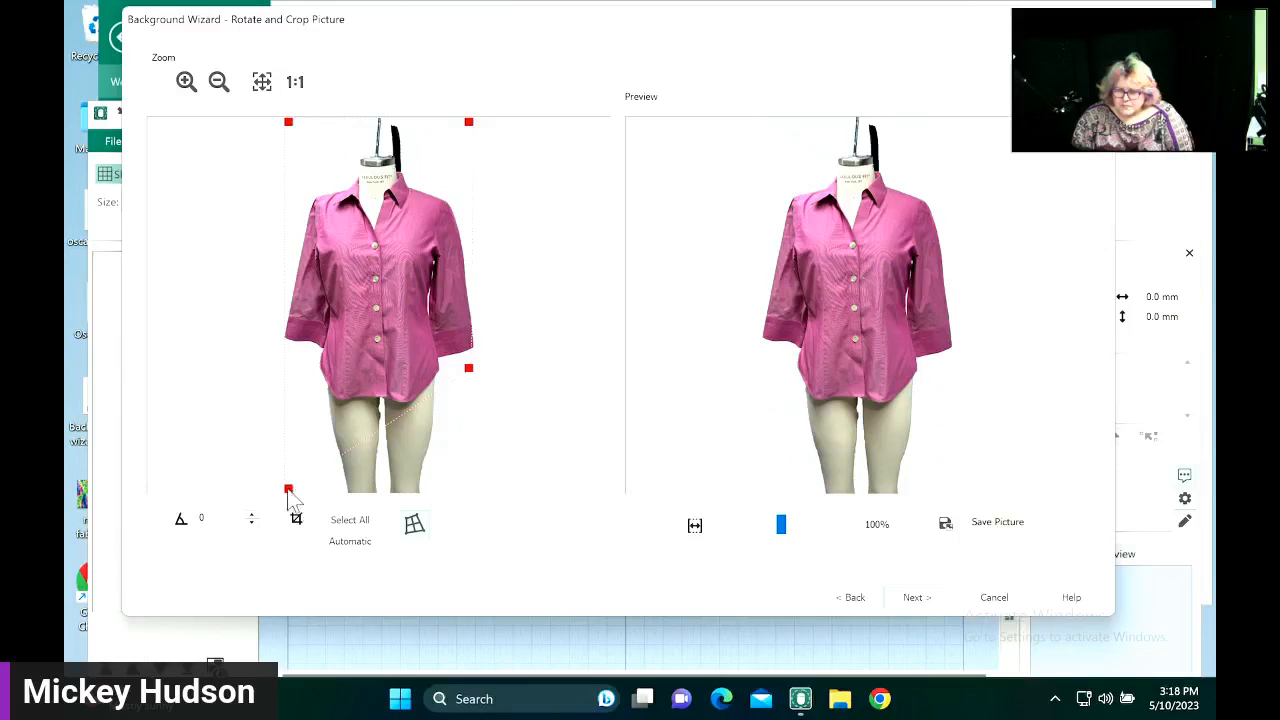
left_click(352, 520)
left_click(356, 548)
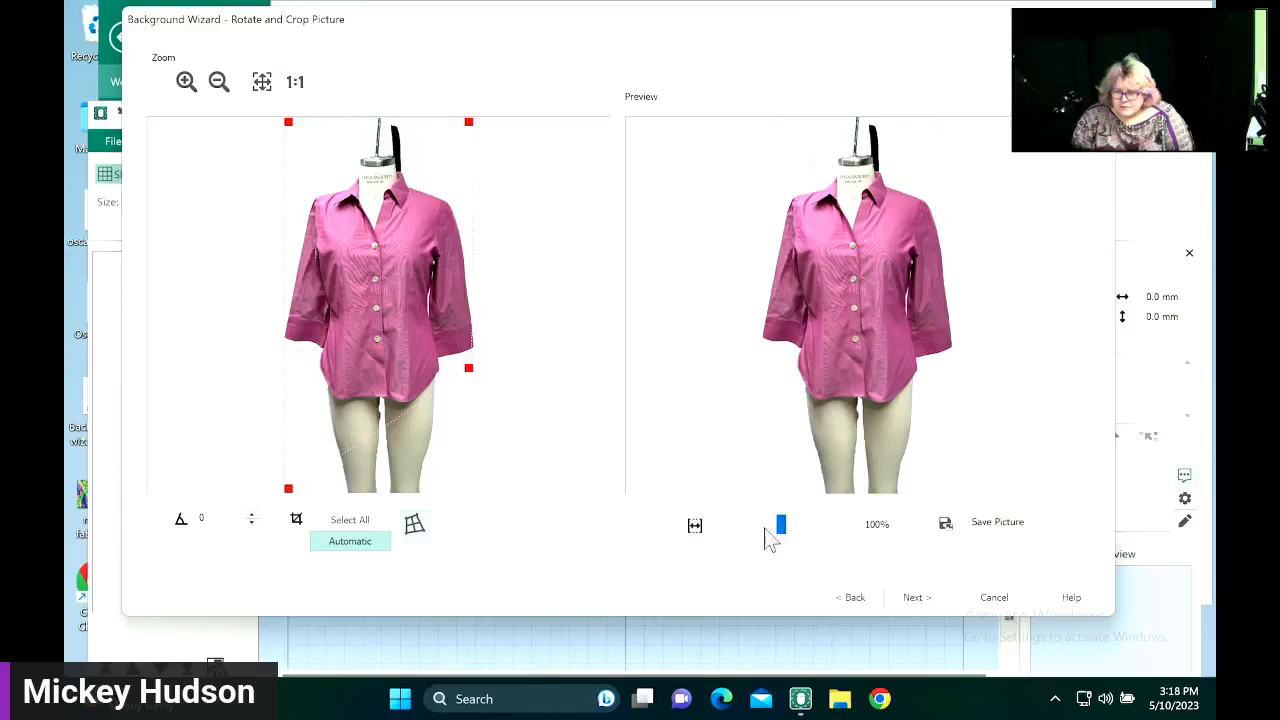
- Return to the picture choice, reload the pink shirt picture from the Downloads folder and continue to rotating and cropping
left_click(855, 600)
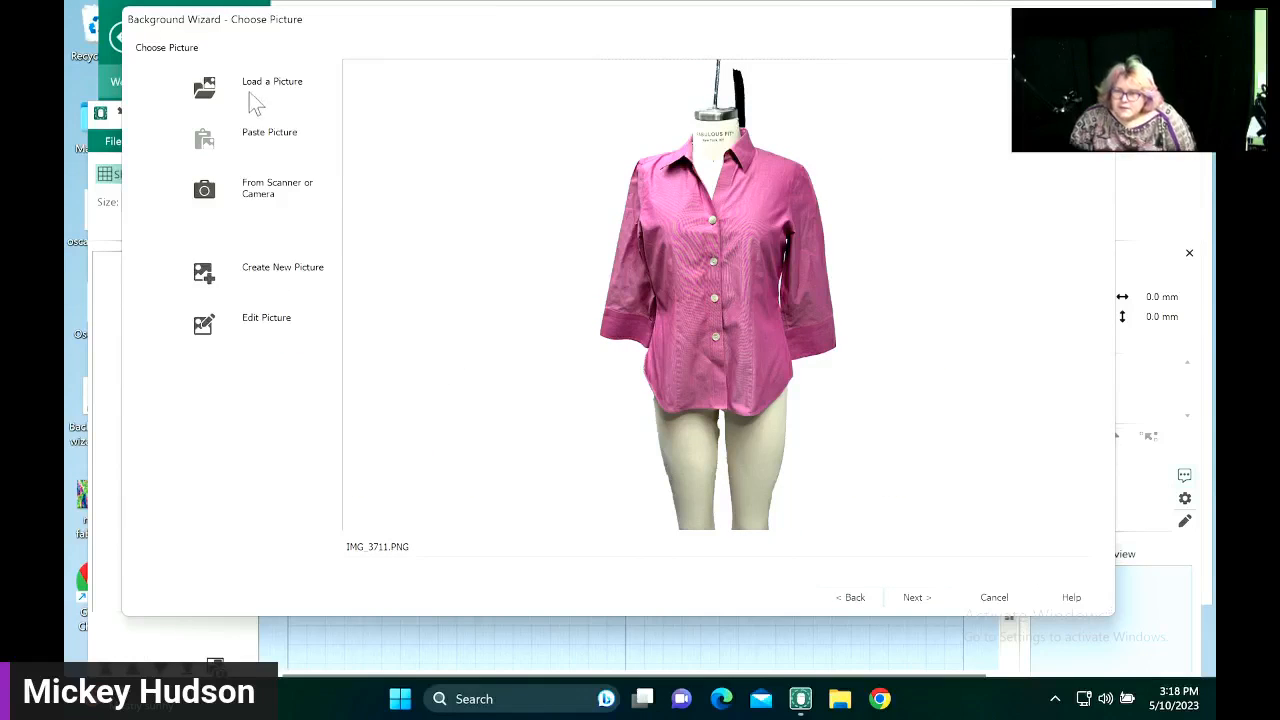
left_click(204, 90)
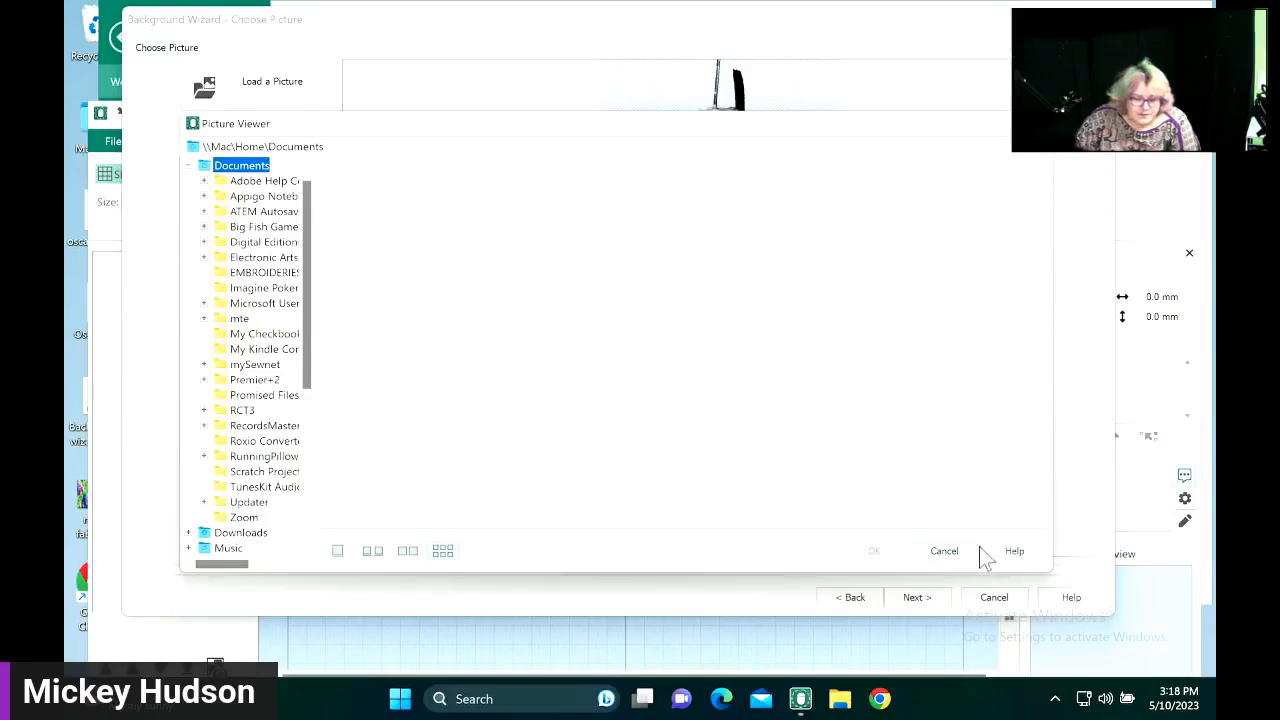
left_click(233, 533)
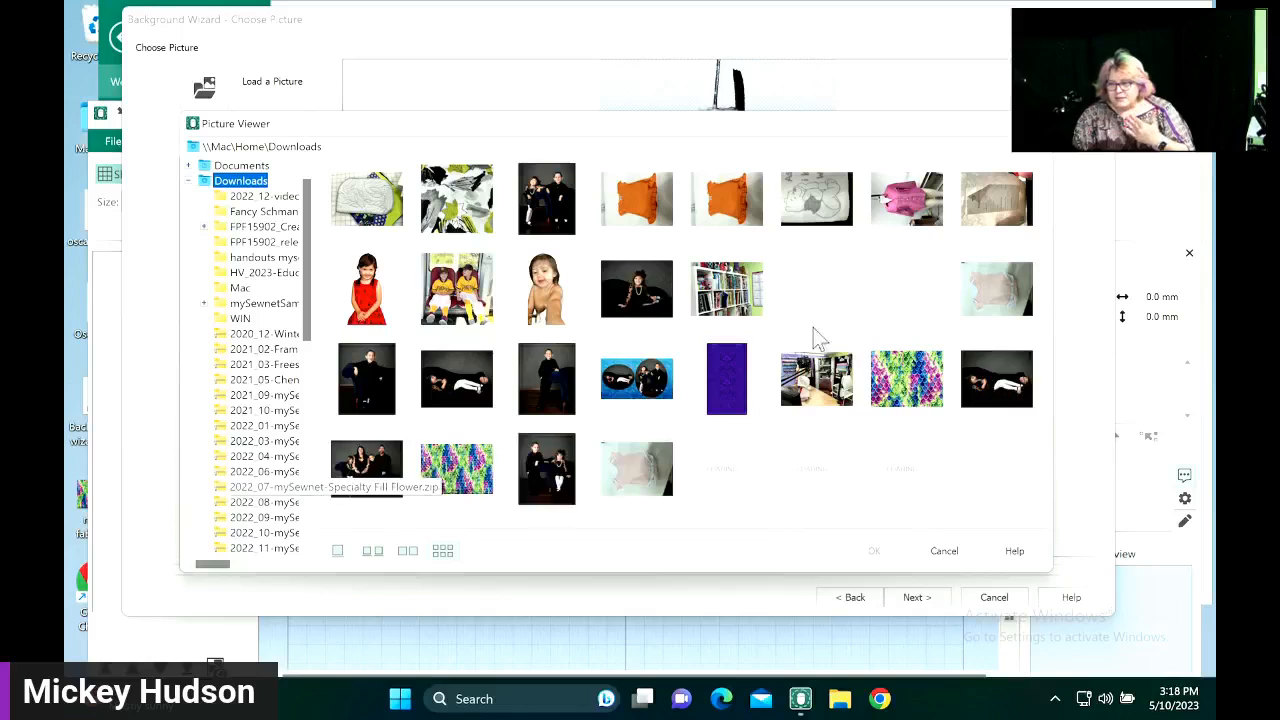
left_click(728, 480)
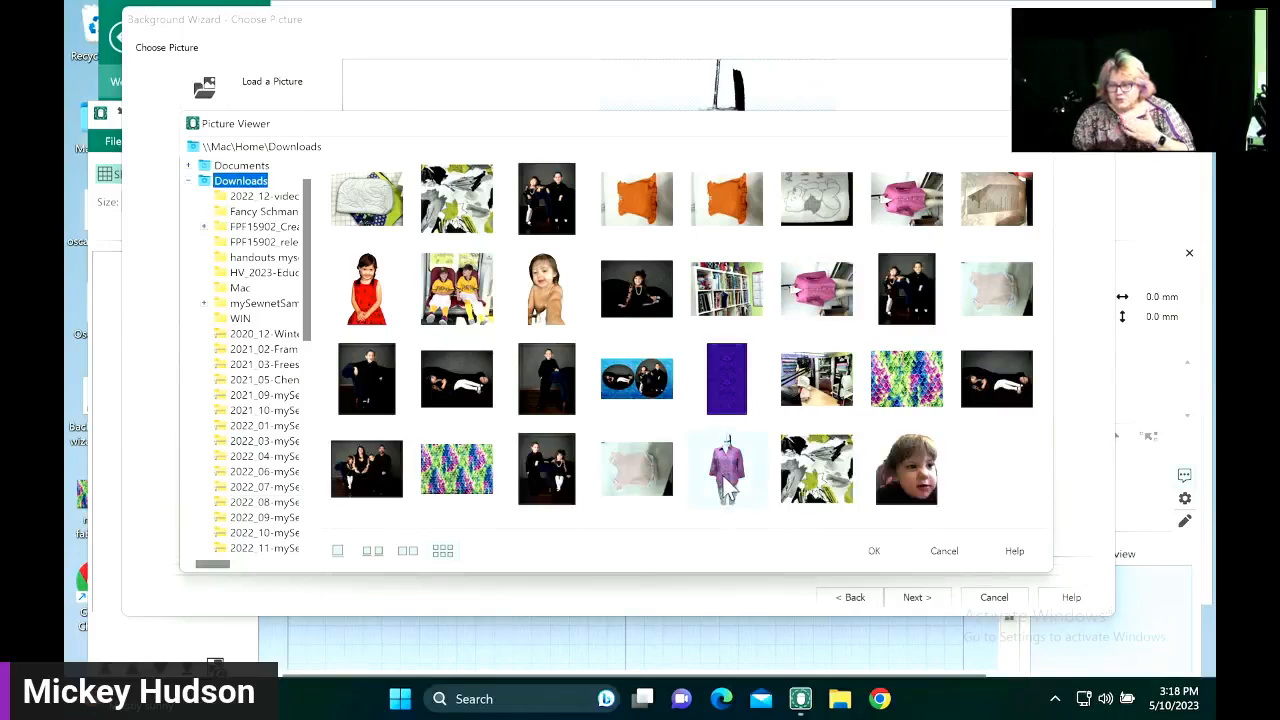
left_click(893, 555)
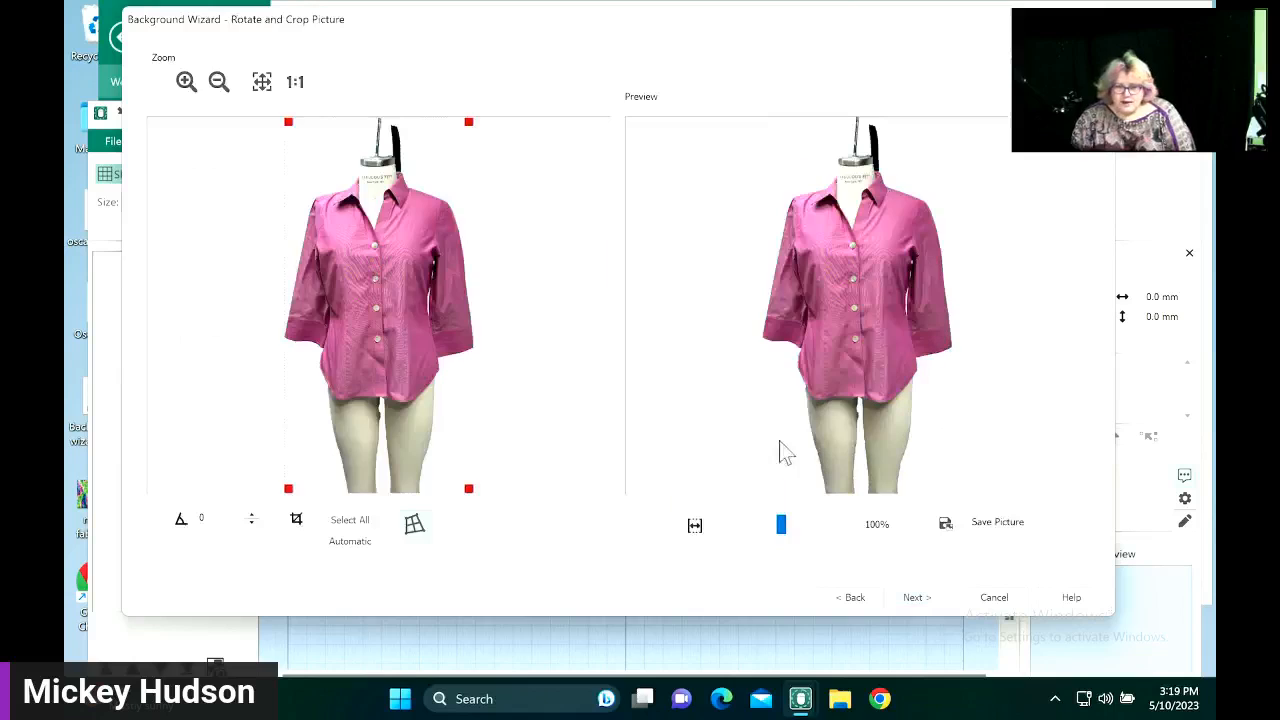
- Switch off the perspective correction, crop the shirt picture's lower edge up to the hem and continue to setting the size
left_click(350, 542)
left_click(412, 528)
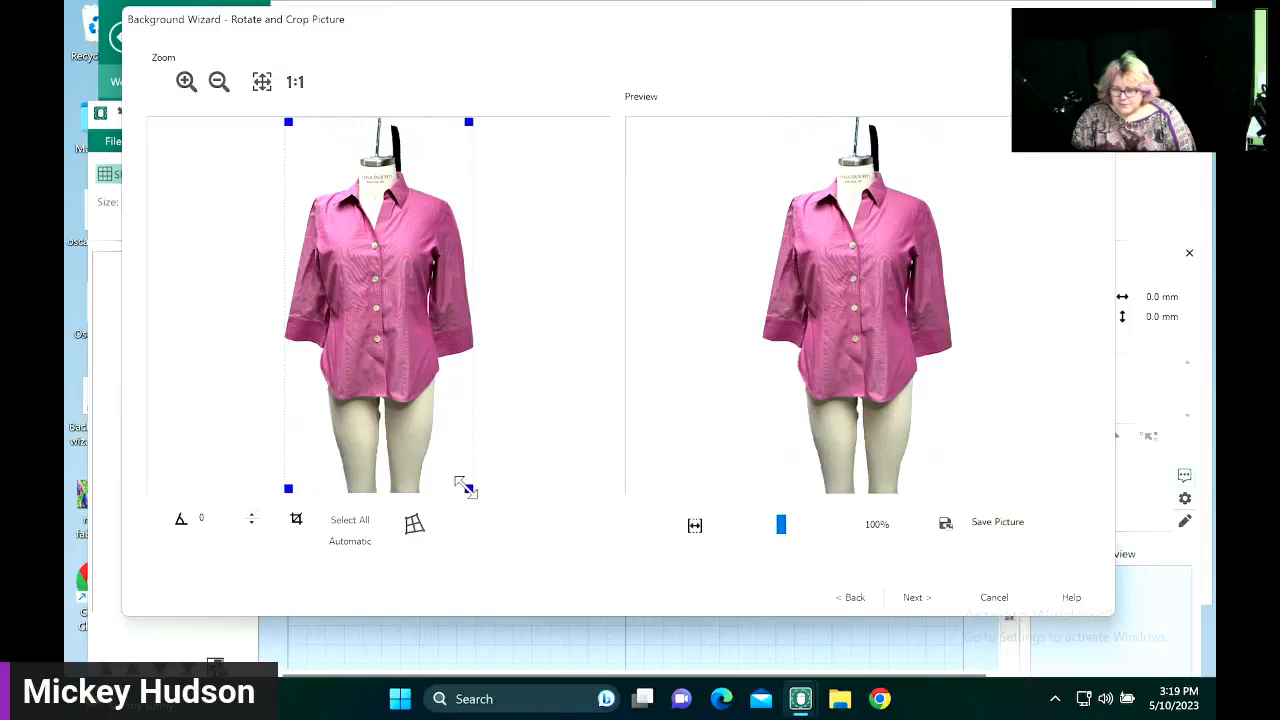
left_click_drag(468, 486, 486, 397)
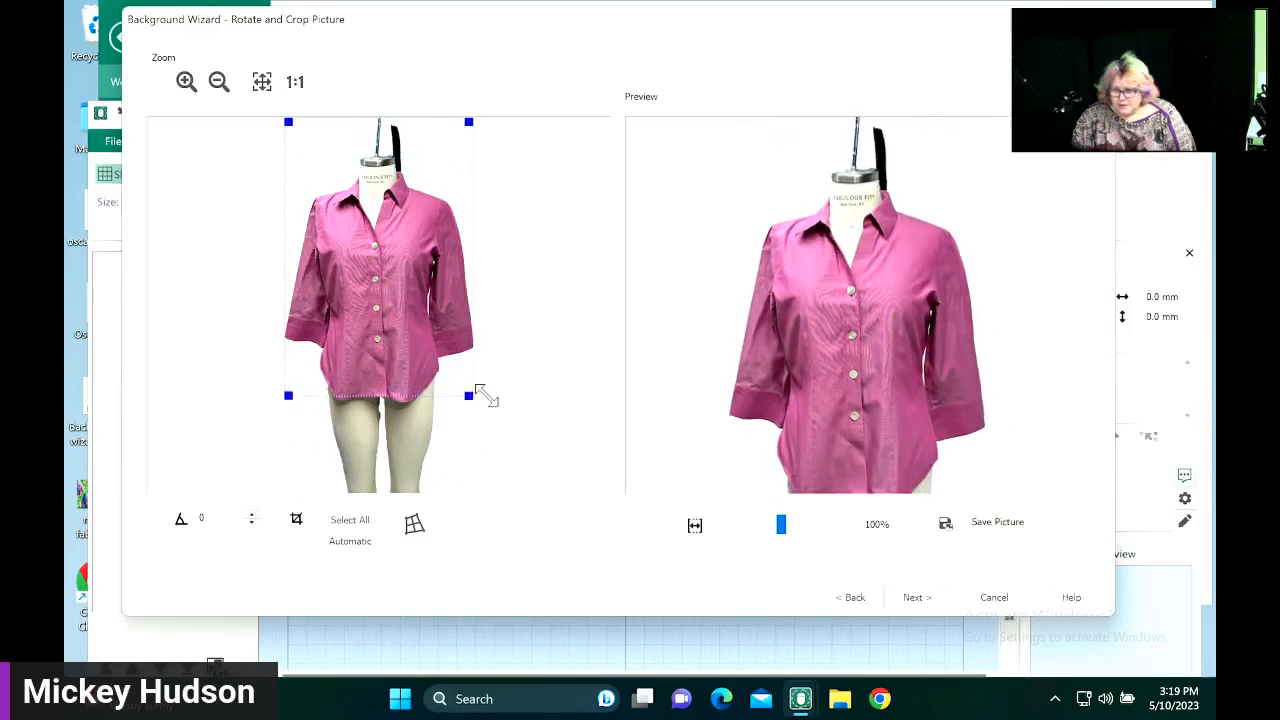
left_click(918, 598)
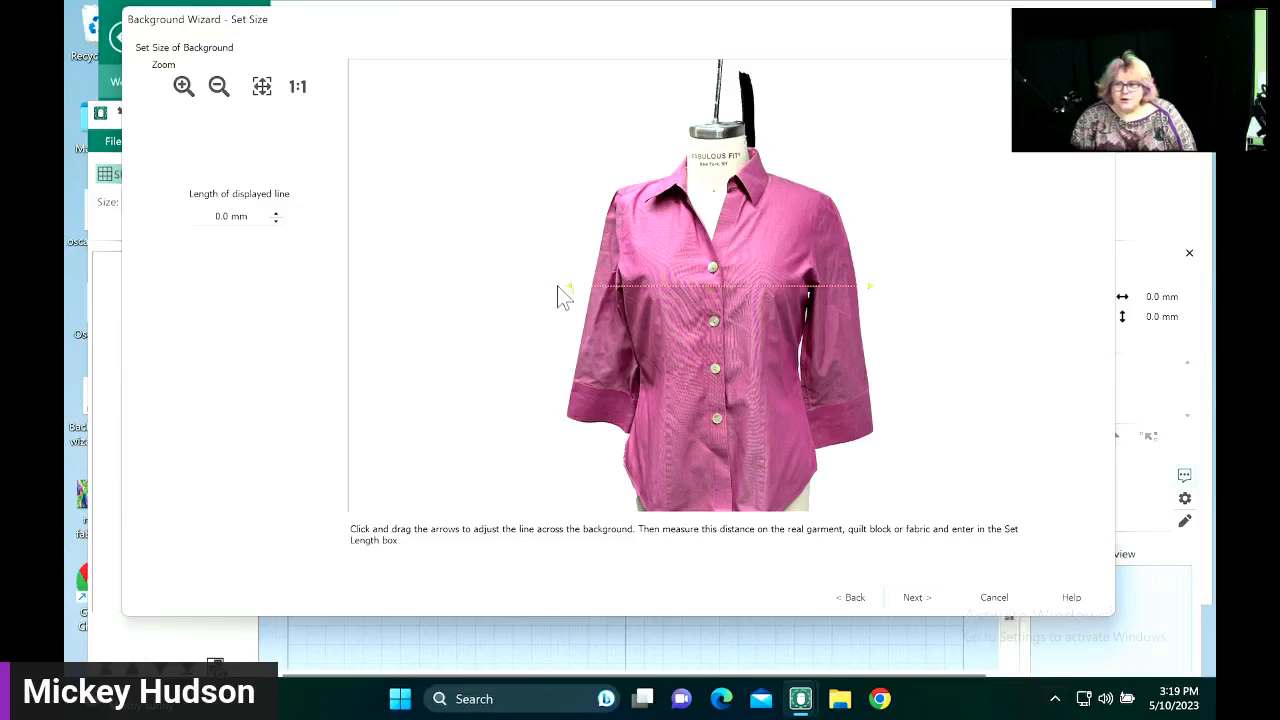
- Place the measuring line along the shoulder seam from collar to sleeve, set its length to 5" and continue to naming
left_click_drag(569, 286, 760, 178)
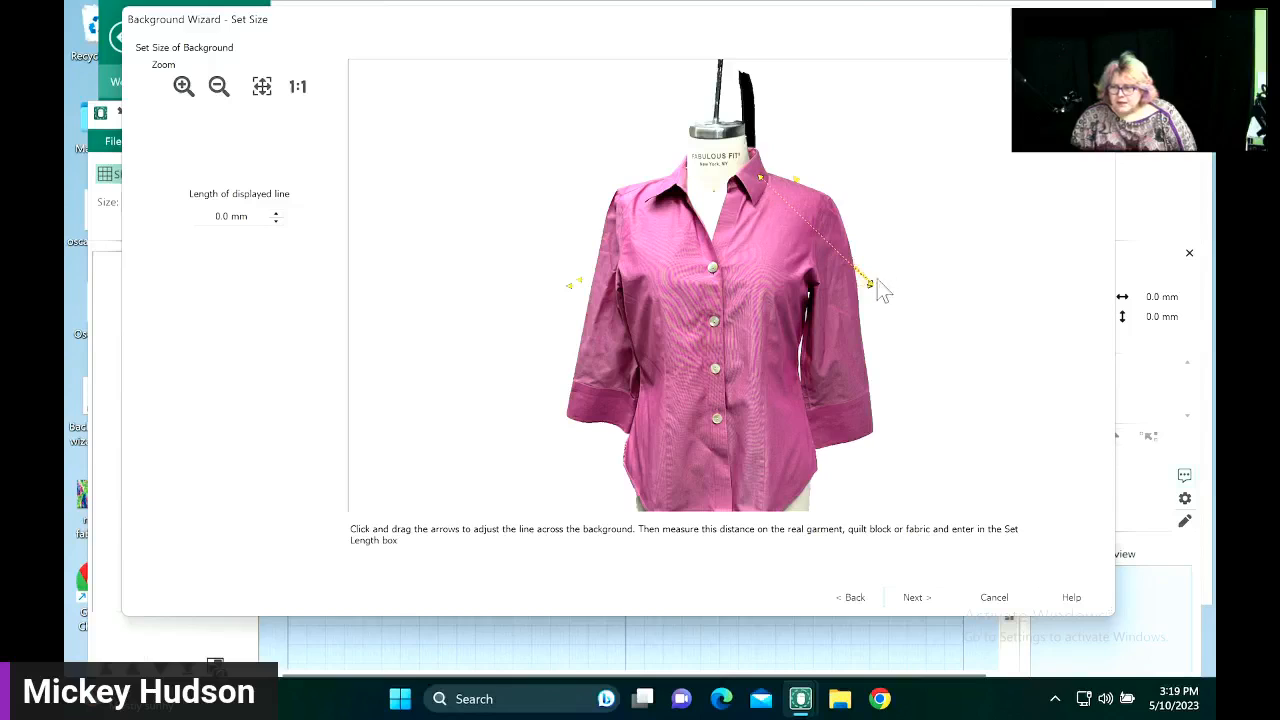
left_click_drag(872, 284, 825, 194)
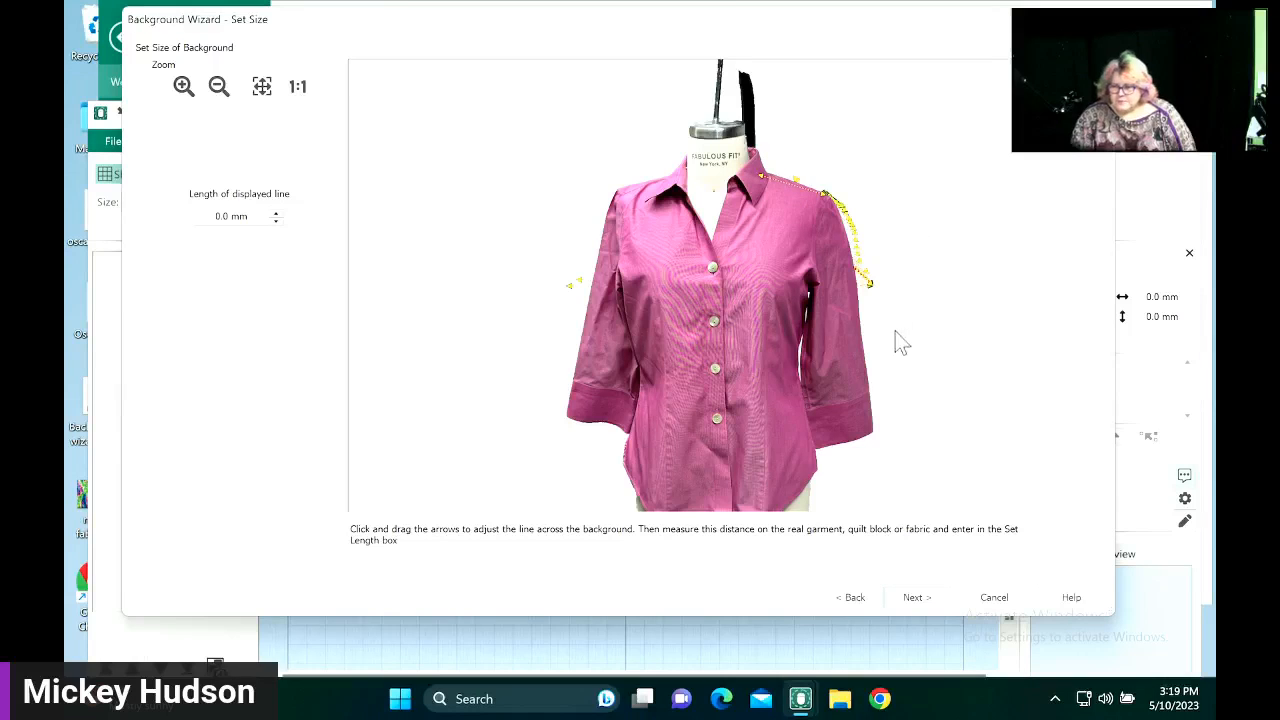
left_click(240, 222)
double_click(240, 220)
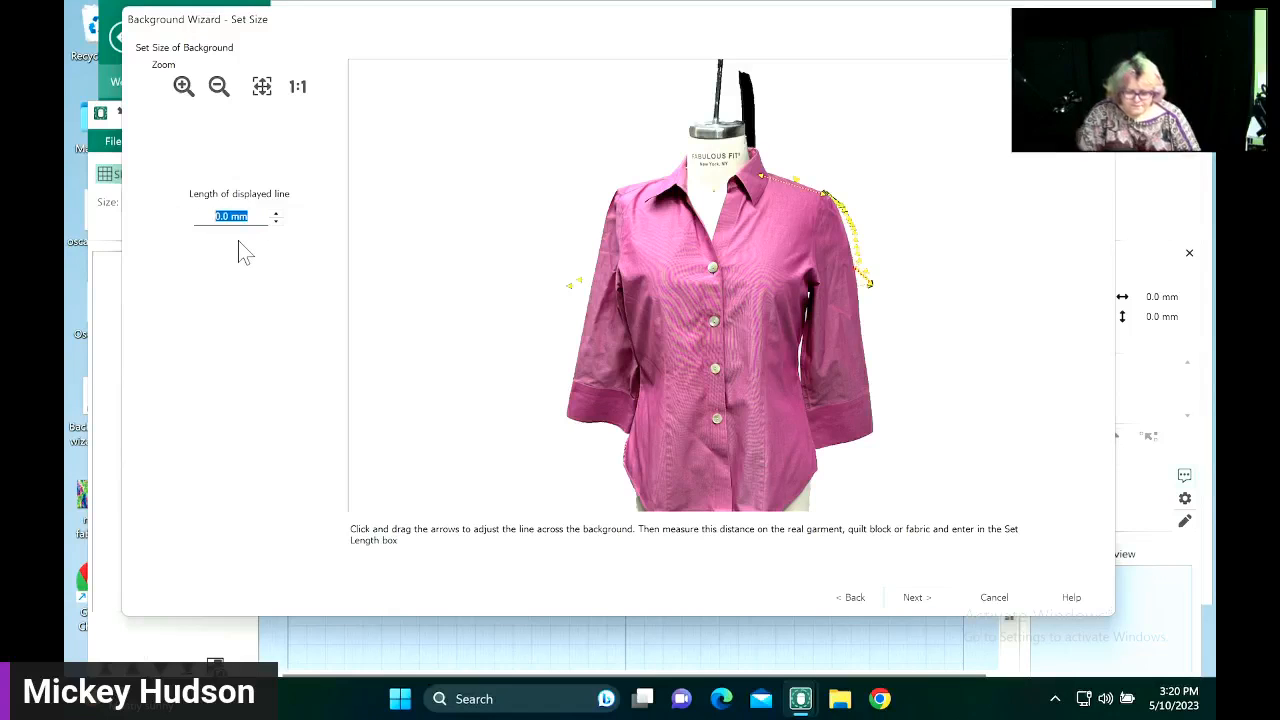
type("5")
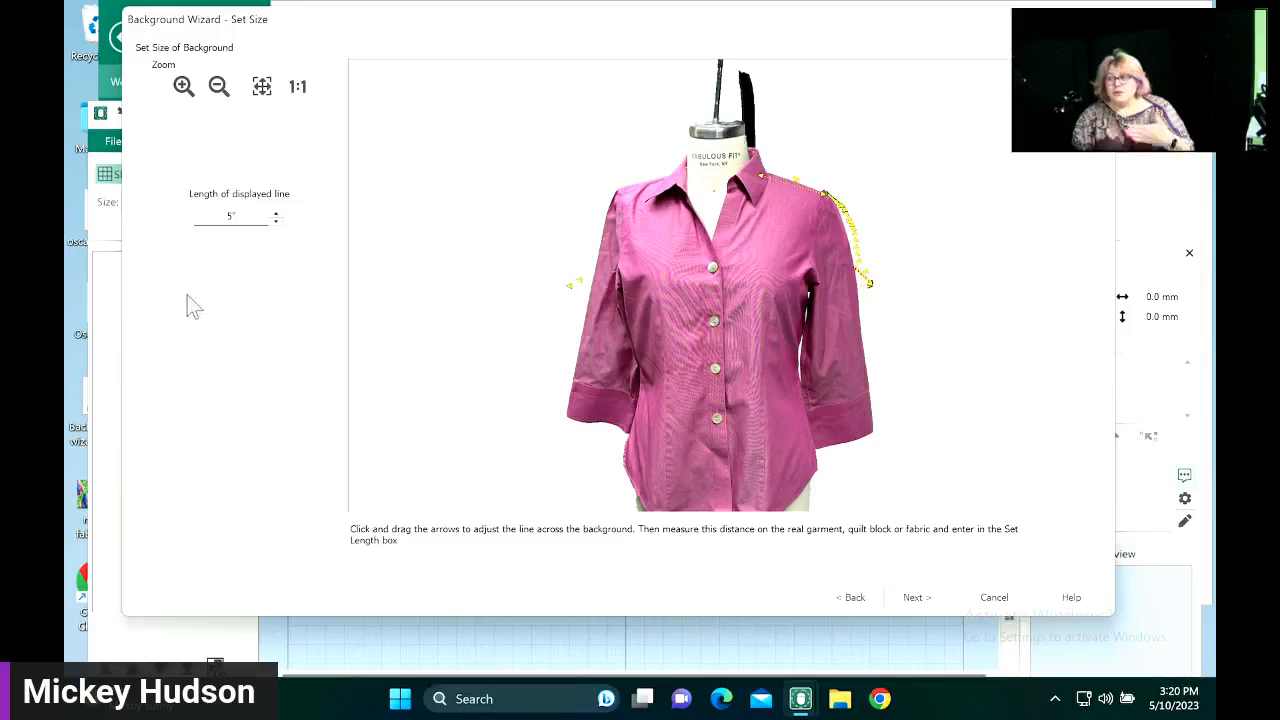
left_click(912, 600)
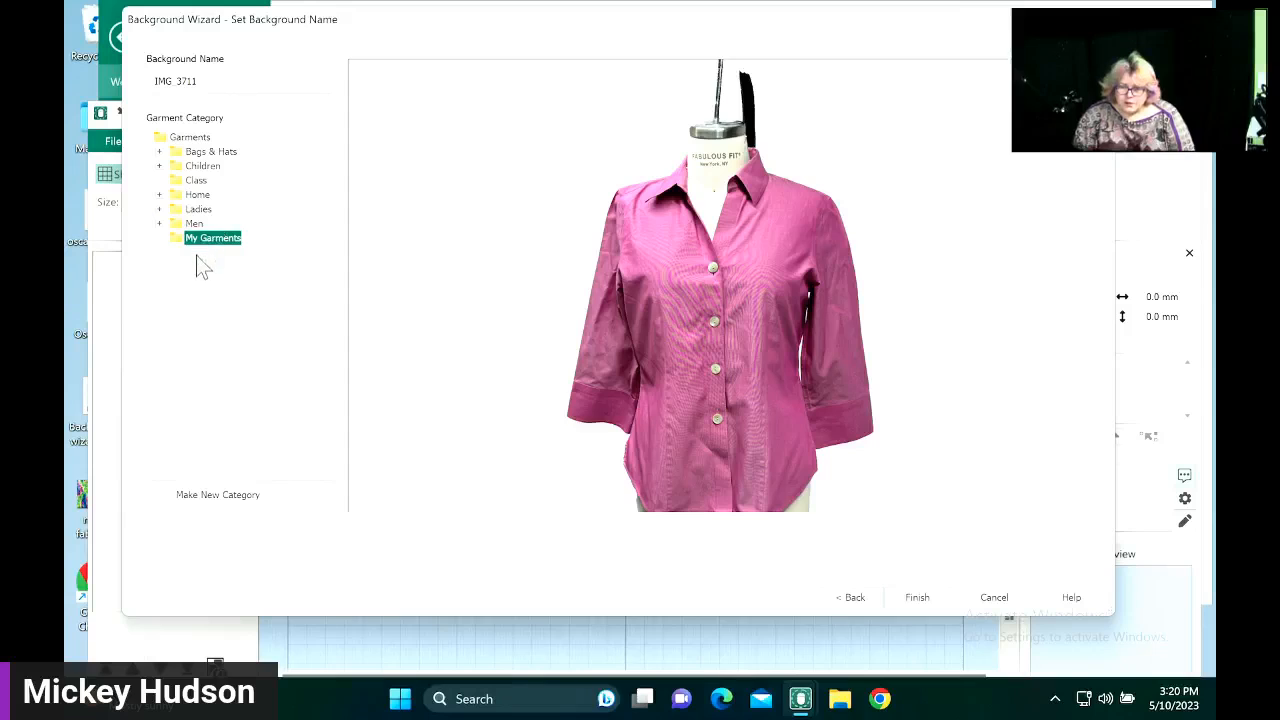
- Name the background "My pink blouse" in the My Garments category and finish the Background Wizard
left_click(207, 81)
left_click_drag(208, 81, 145, 80)
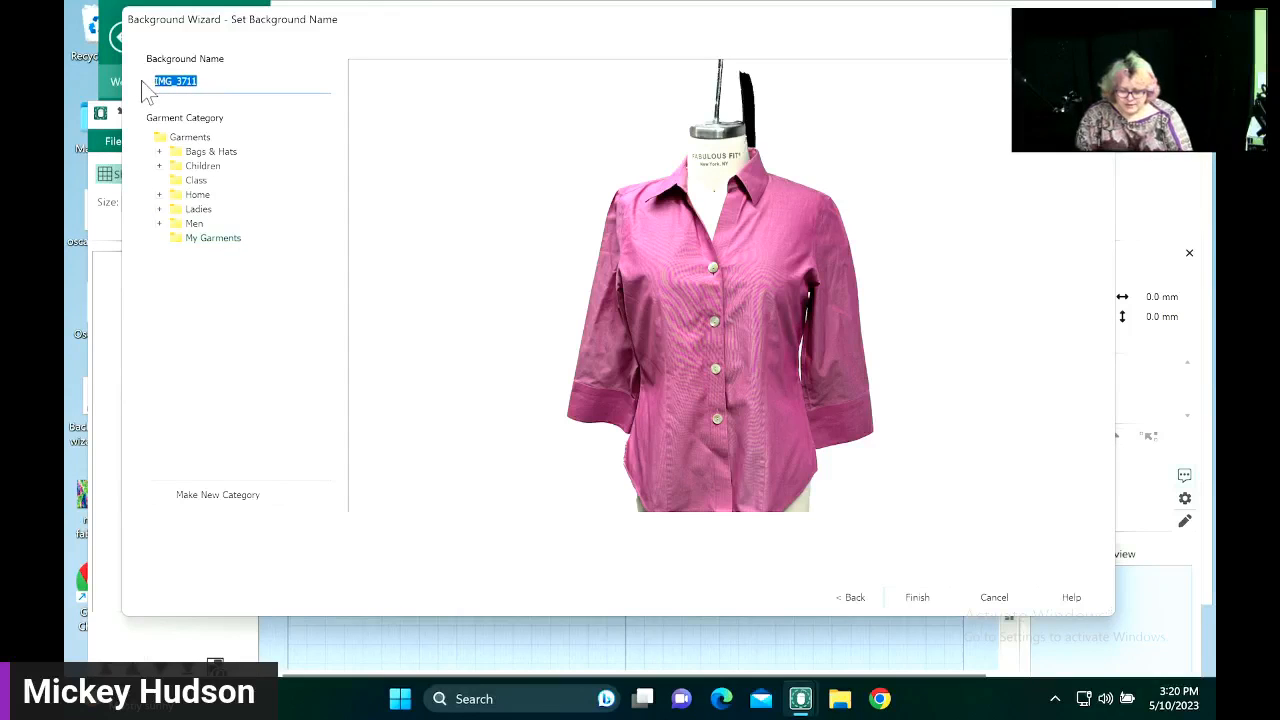
type("Mi")
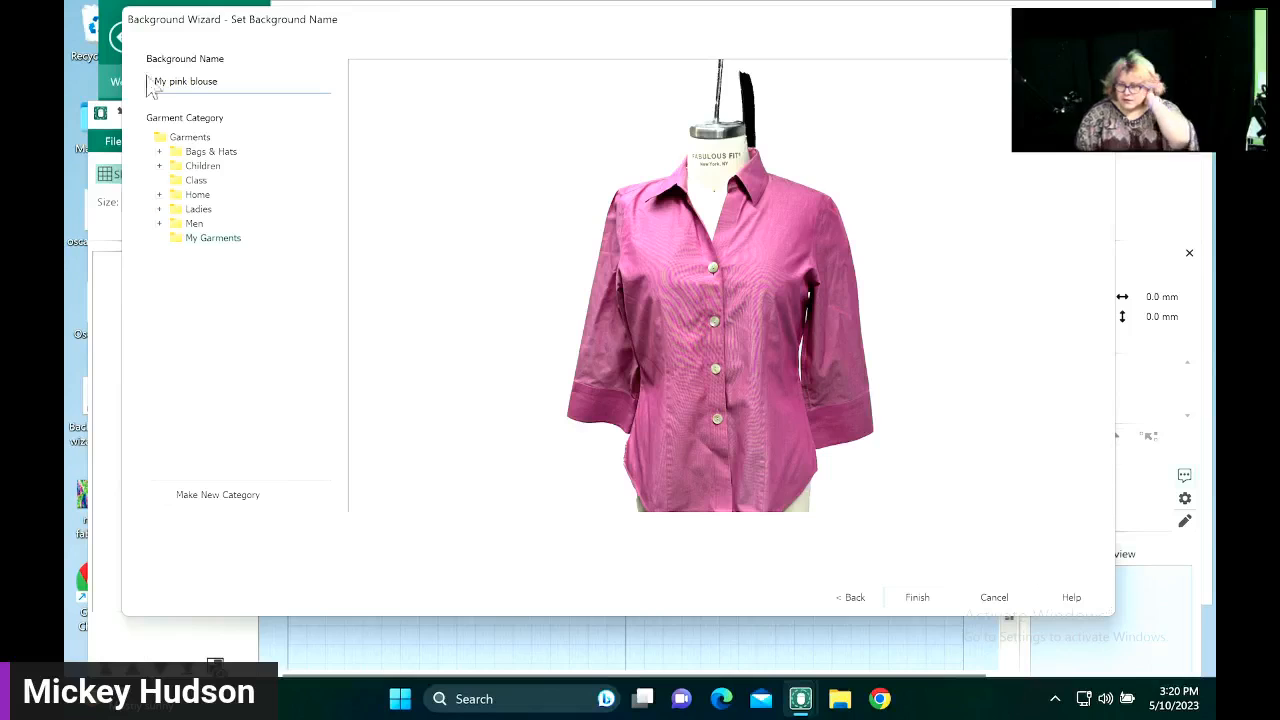
left_click(918, 600)
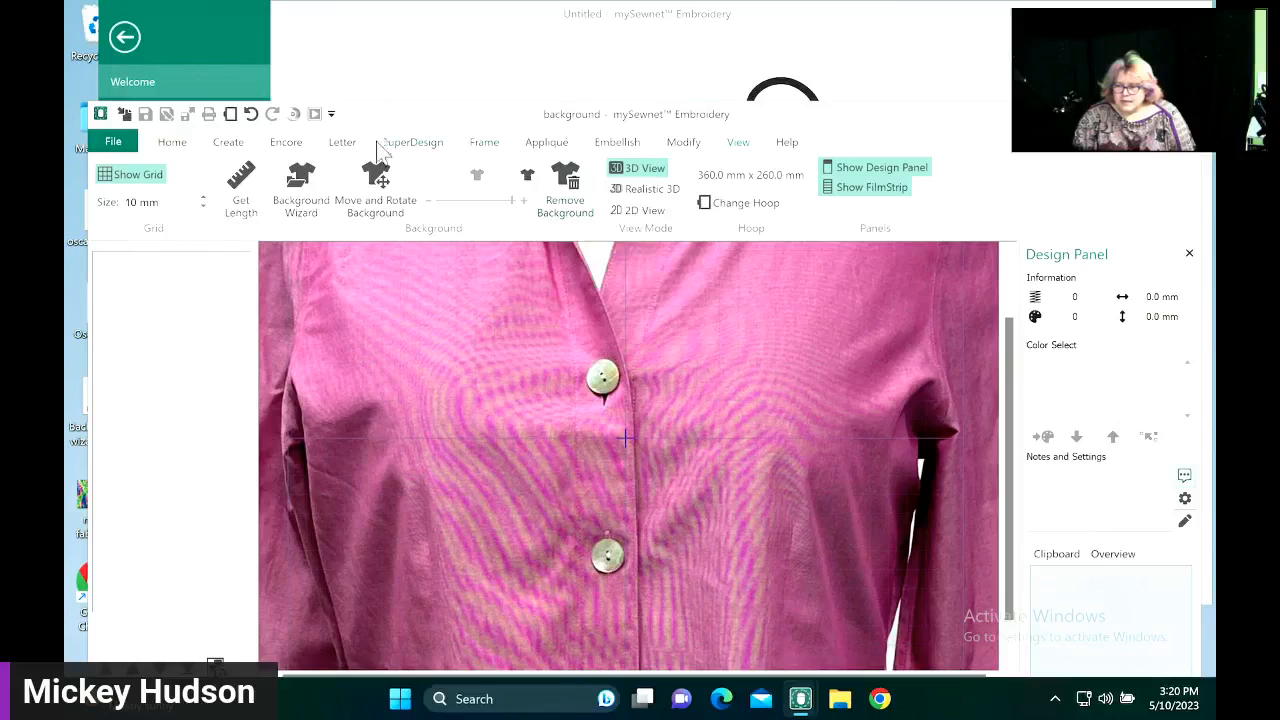
- Move the blouse background so the hoop lies over the wearer's left shoulder and chest
left_click_drag(903, 117, 903, 54)
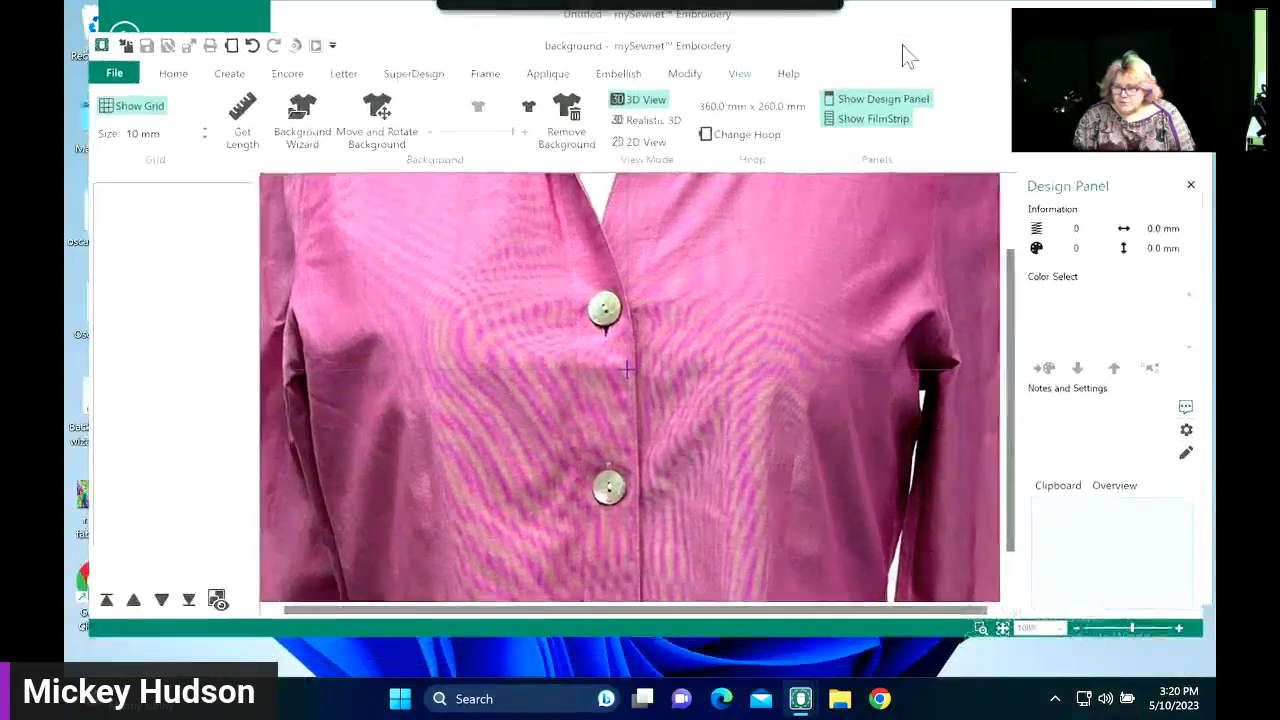
left_click_drag(1134, 631, 1104, 627)
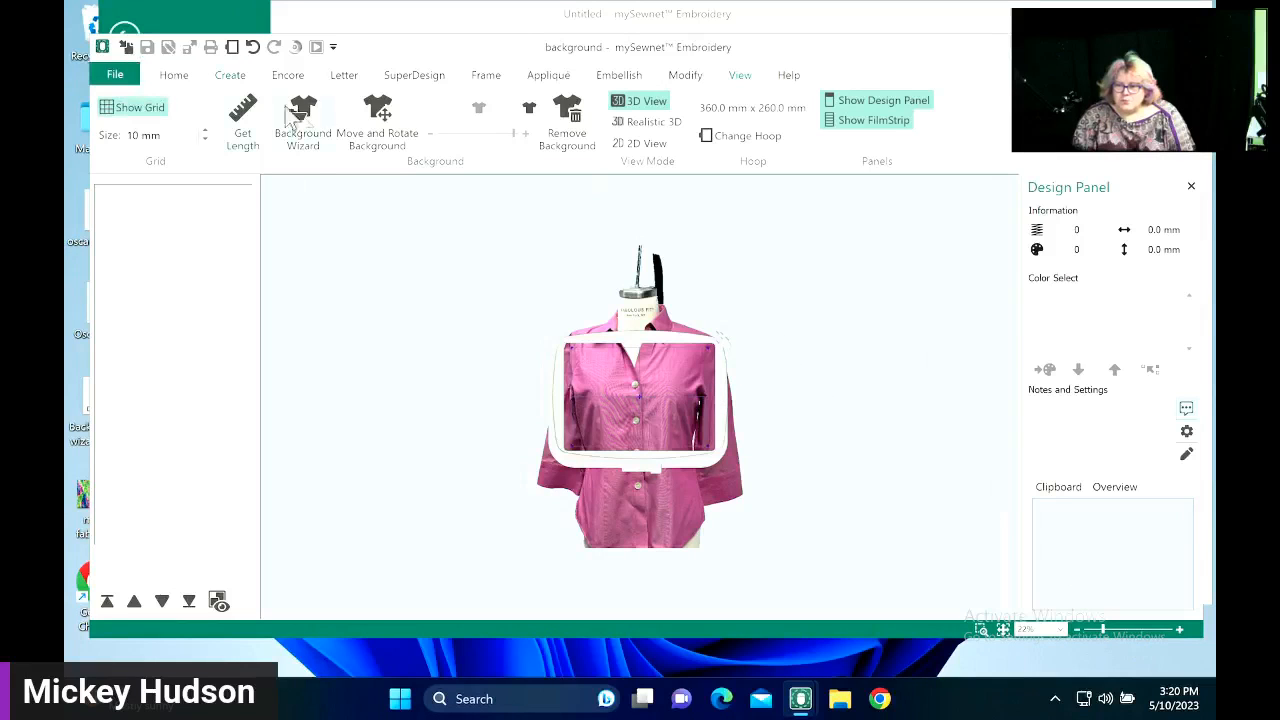
left_click(389, 118)
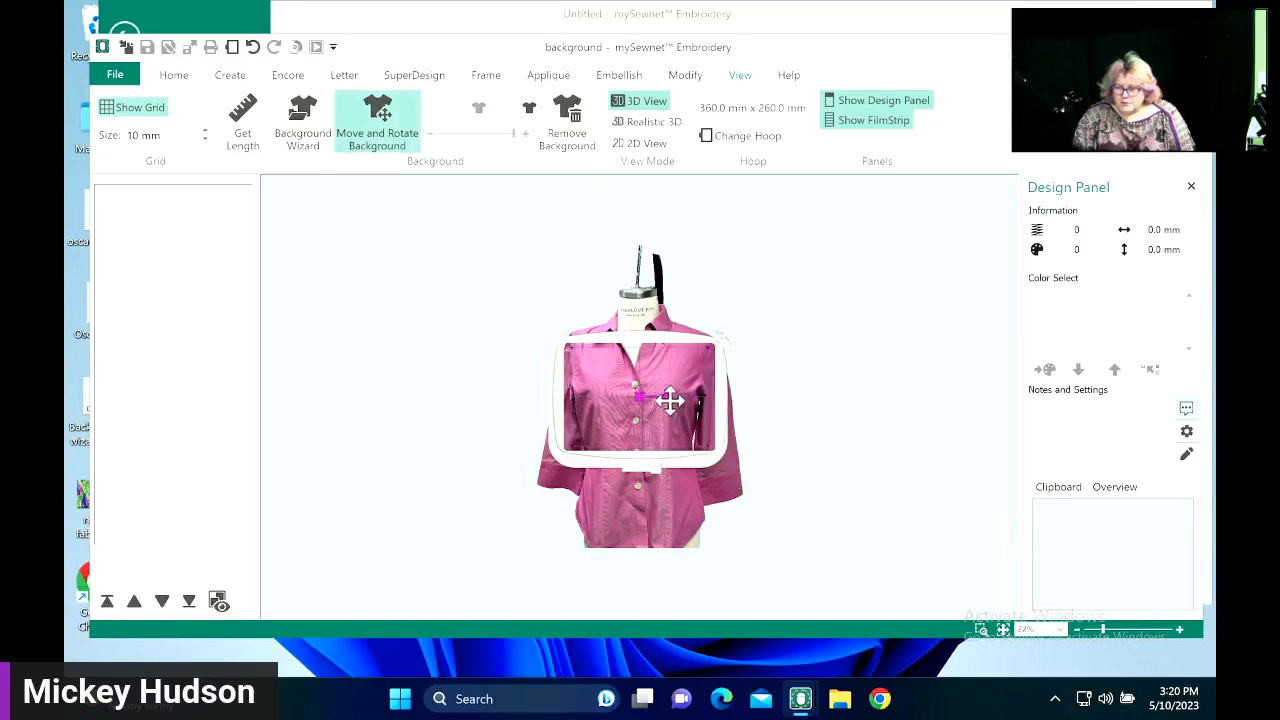
left_click_drag(674, 391, 641, 417)
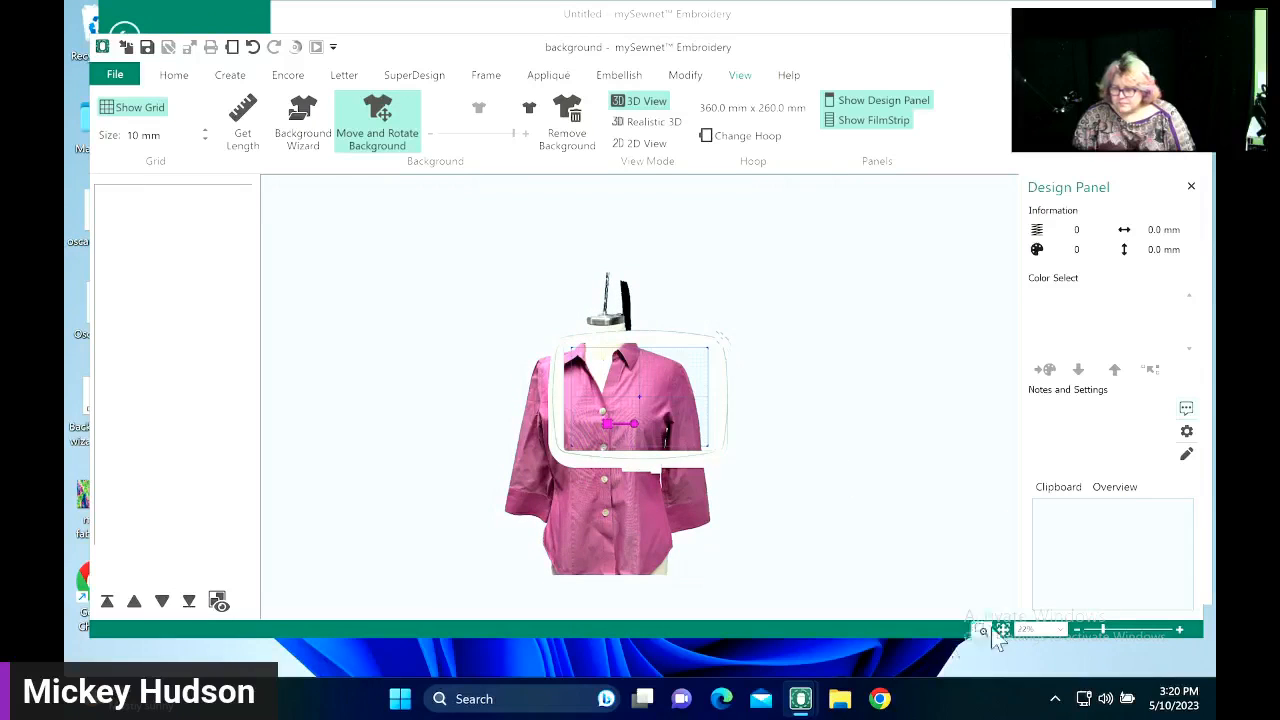
left_click(1179, 631)
left_click(1126, 631)
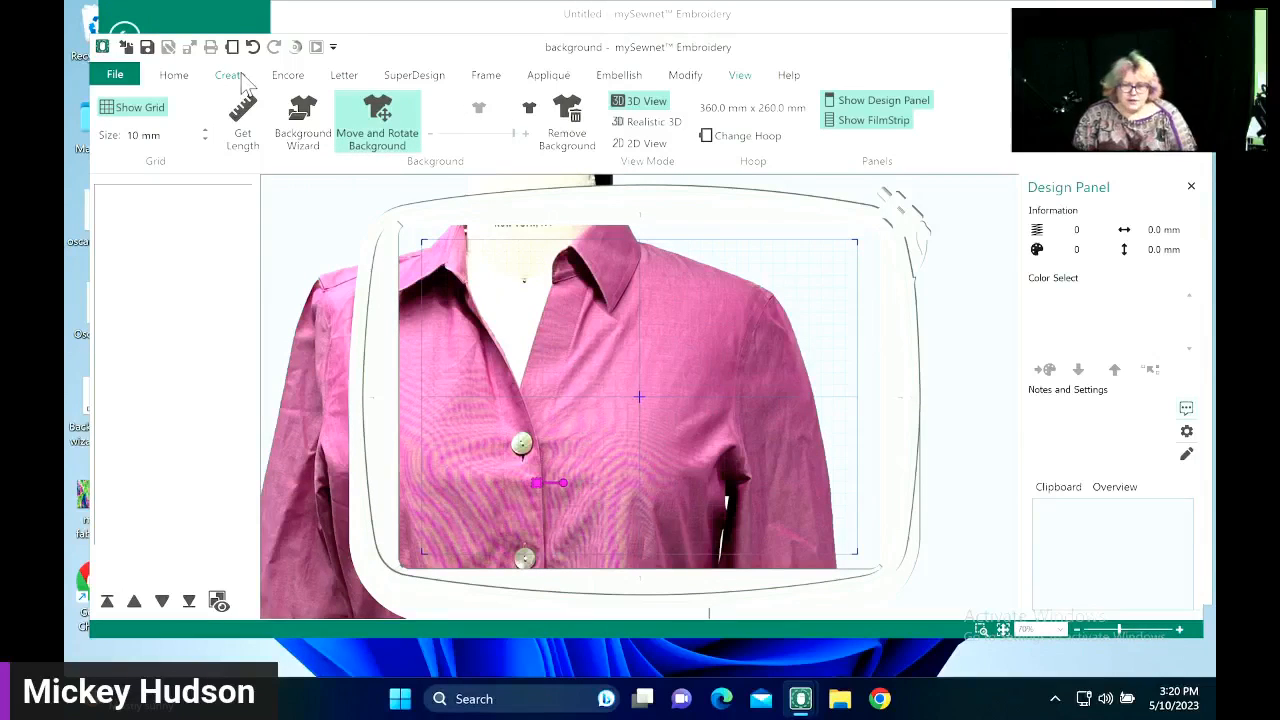
- Start an ExpressMonogram with the slanted small-middle-letter envelope and set the full letters' font to Mirage UC 65-100mm
left_click(241, 75)
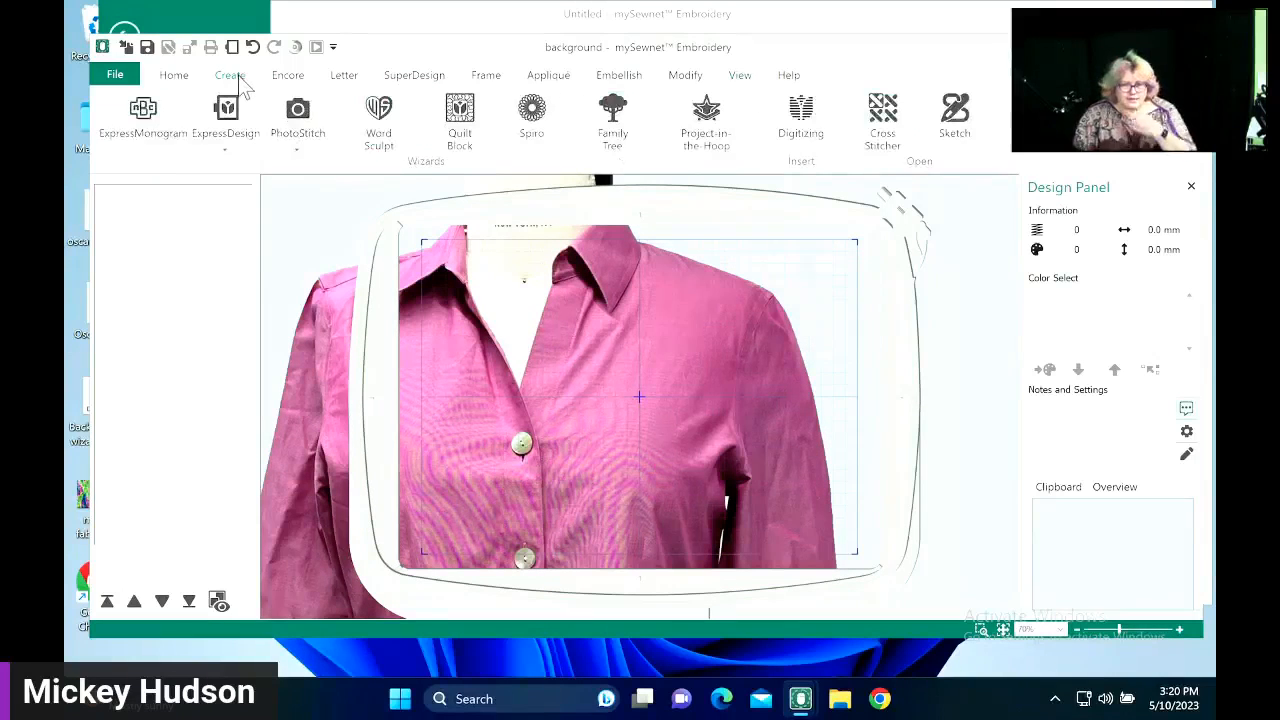
left_click(157, 133)
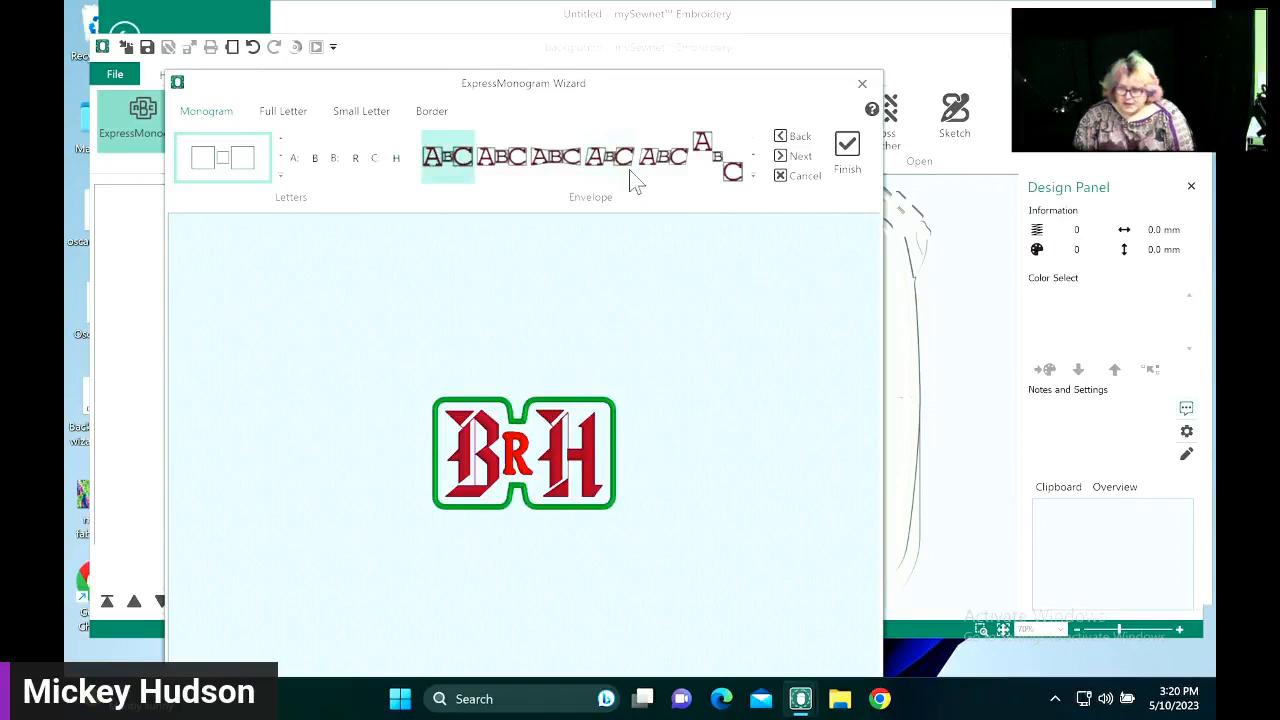
left_click(612, 162)
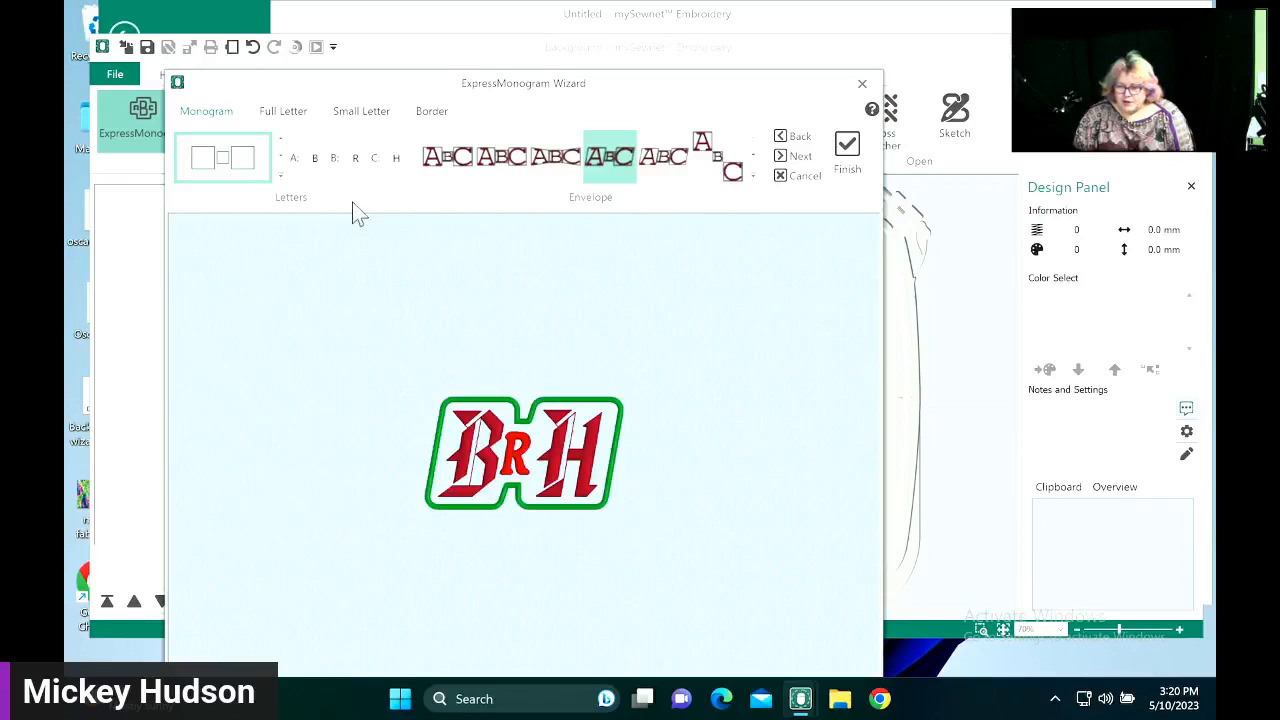
left_click(281, 115)
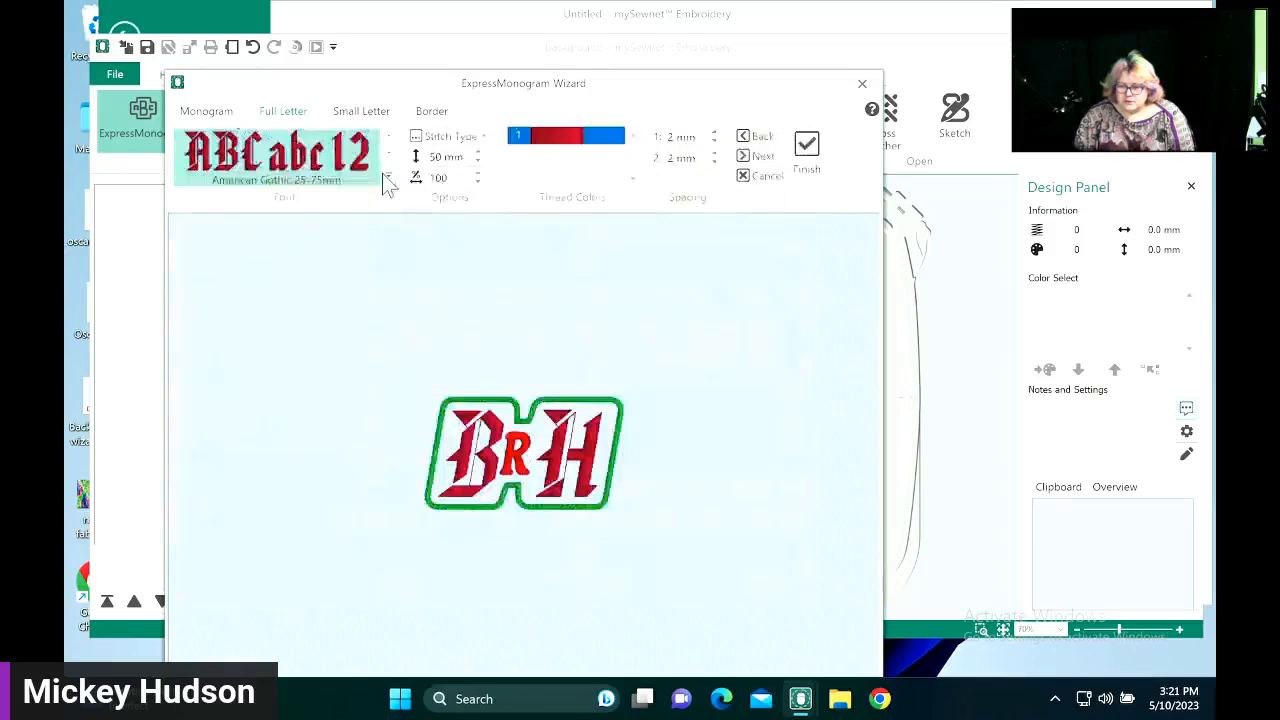
left_click(390, 178)
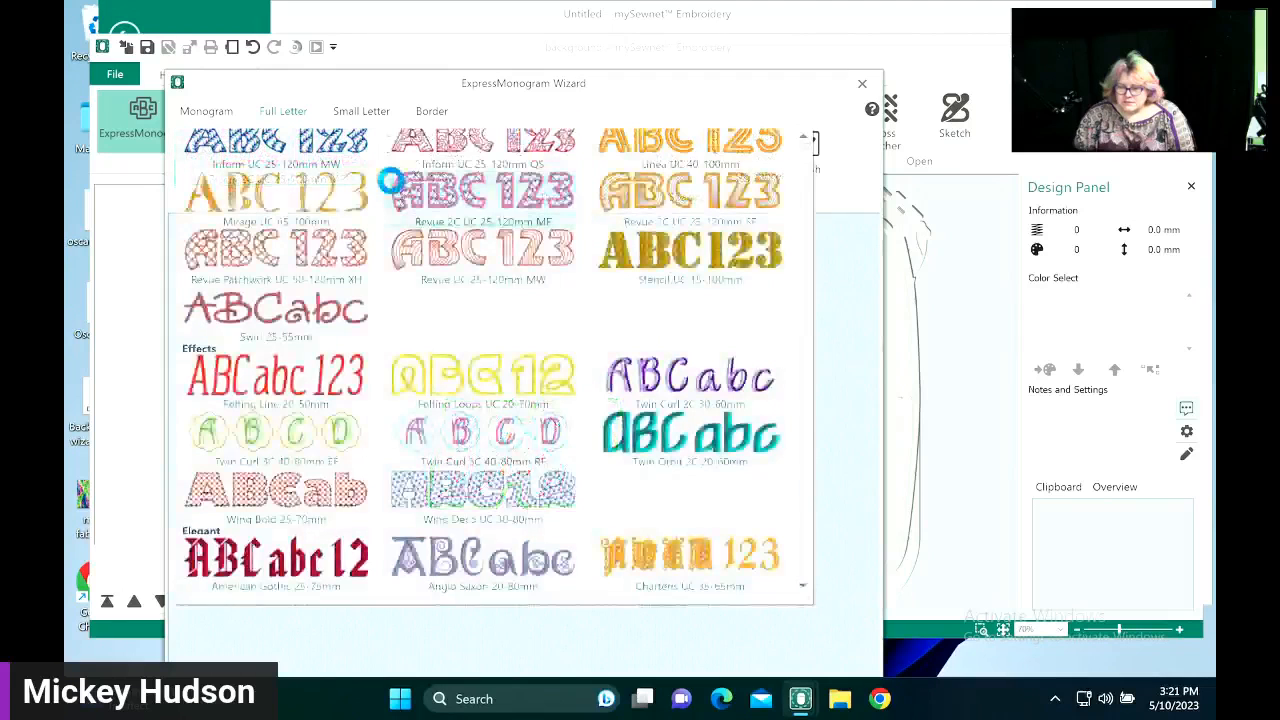
left_click(311, 200)
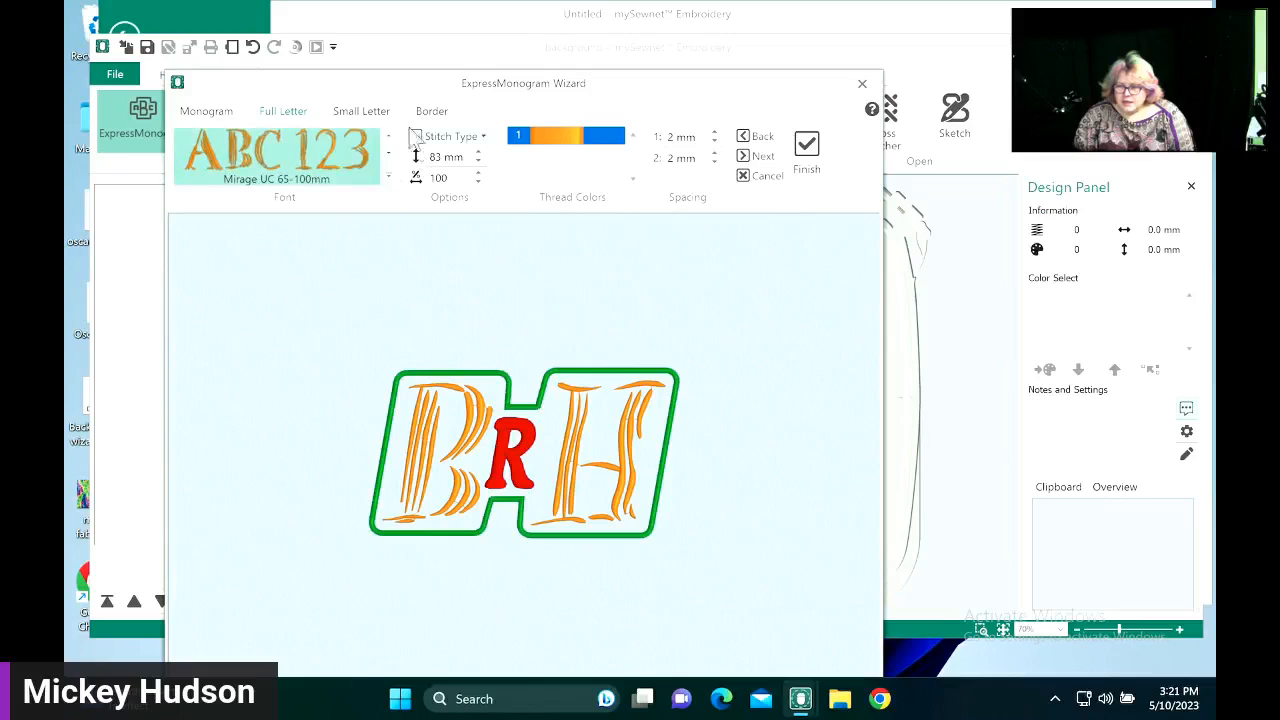
- Set the monogram's small letter font to Marlow 10-15mm and finish the ExpressMonogram
left_click(362, 112)
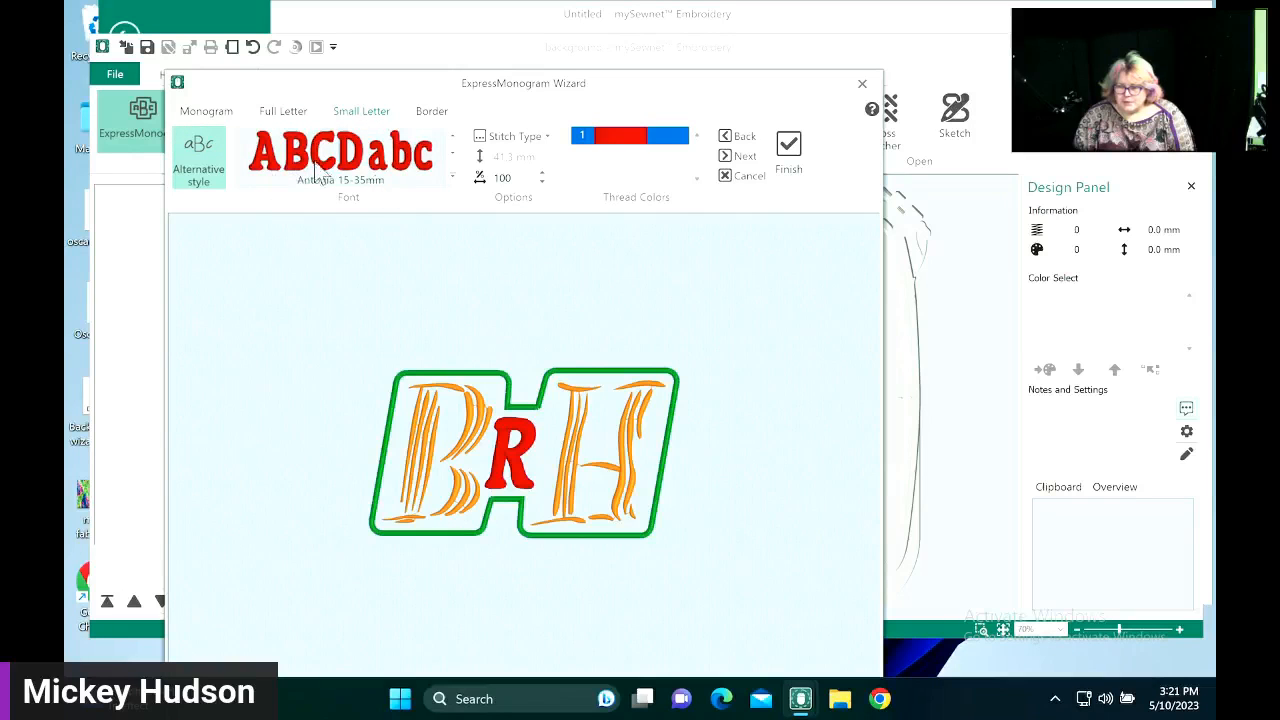
left_click(451, 180)
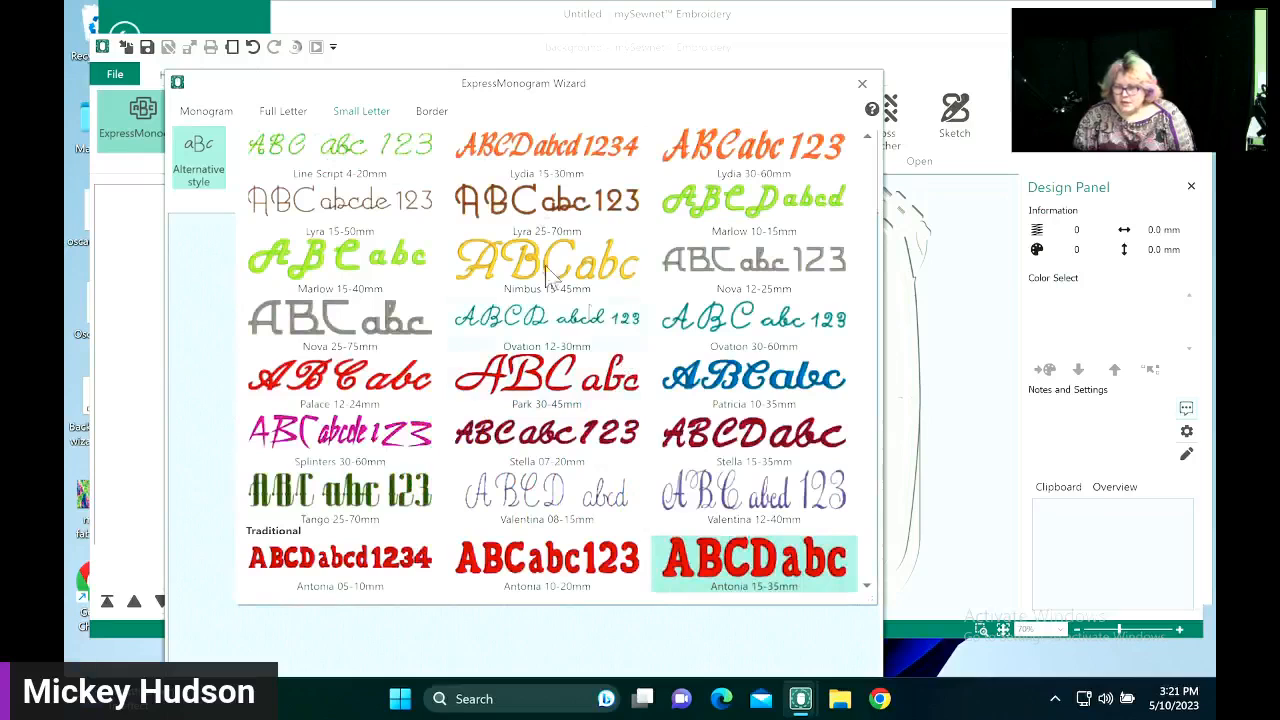
left_click(682, 200)
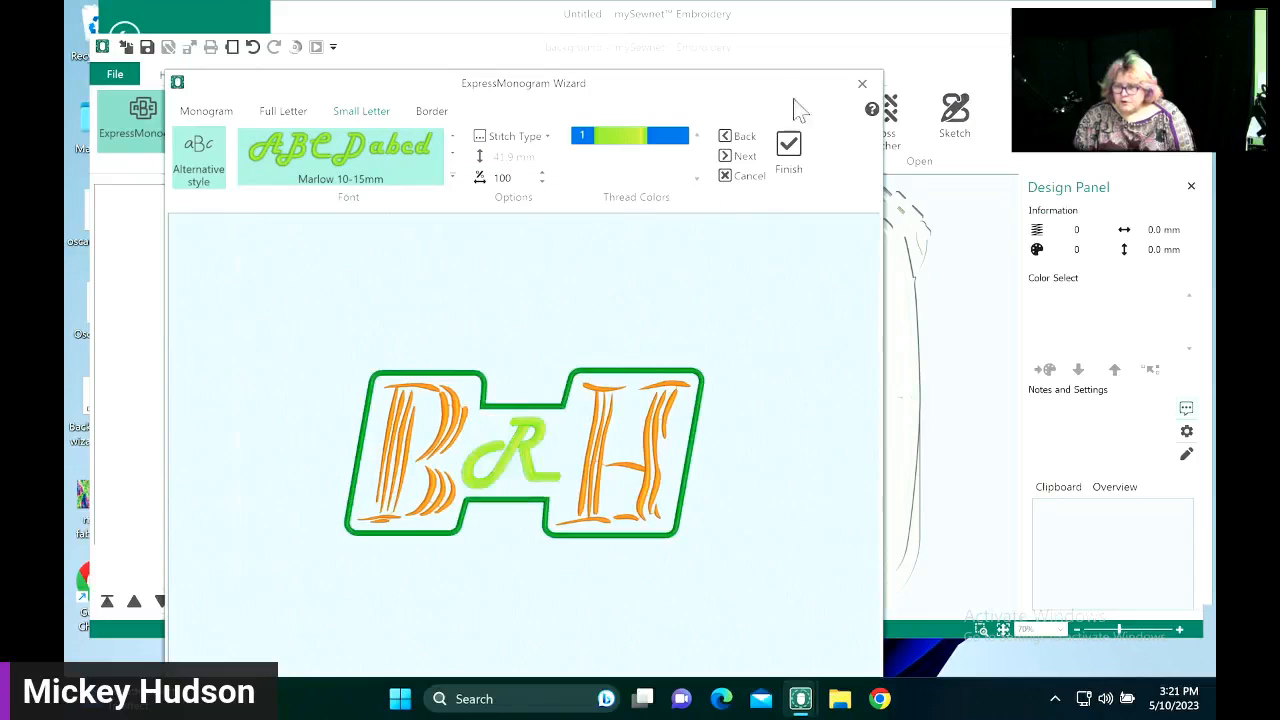
left_click(789, 148)
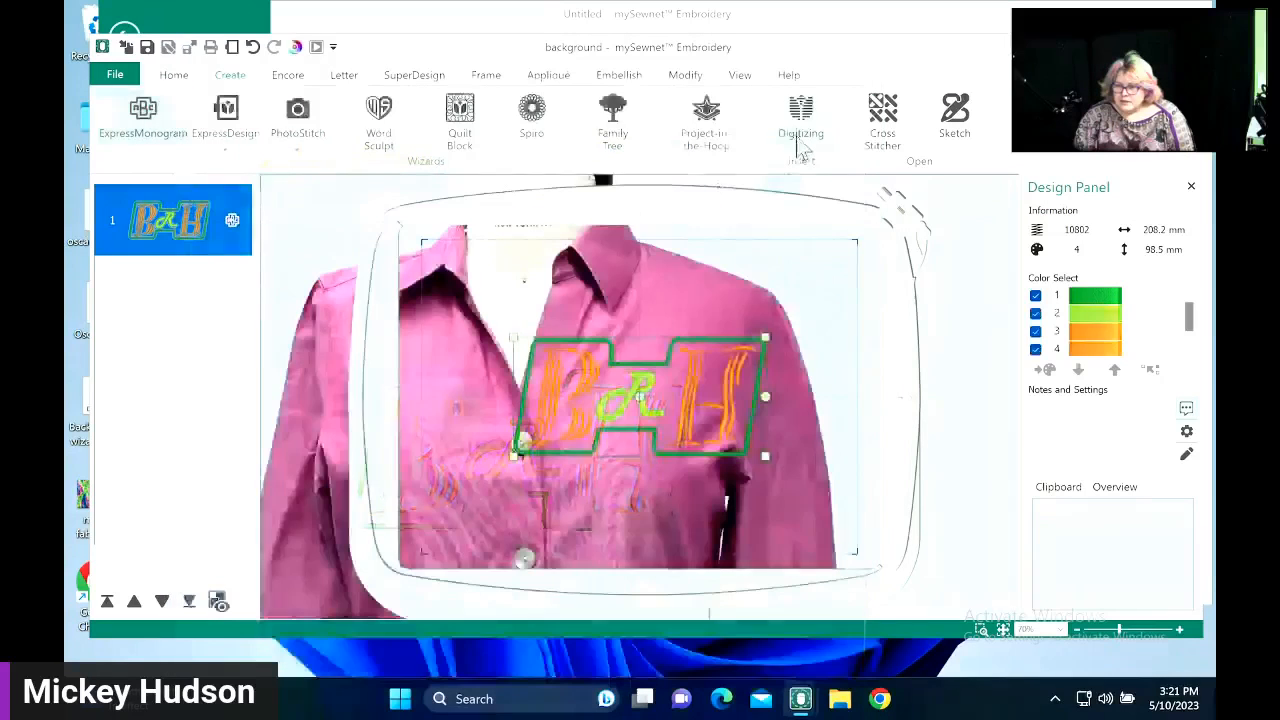
- Shrink the monogram to about 114 × 54 mm on the blouse's chest and rotate it slightly clockwise
left_click_drag(765, 337, 678, 397)
left_click(783, 353)
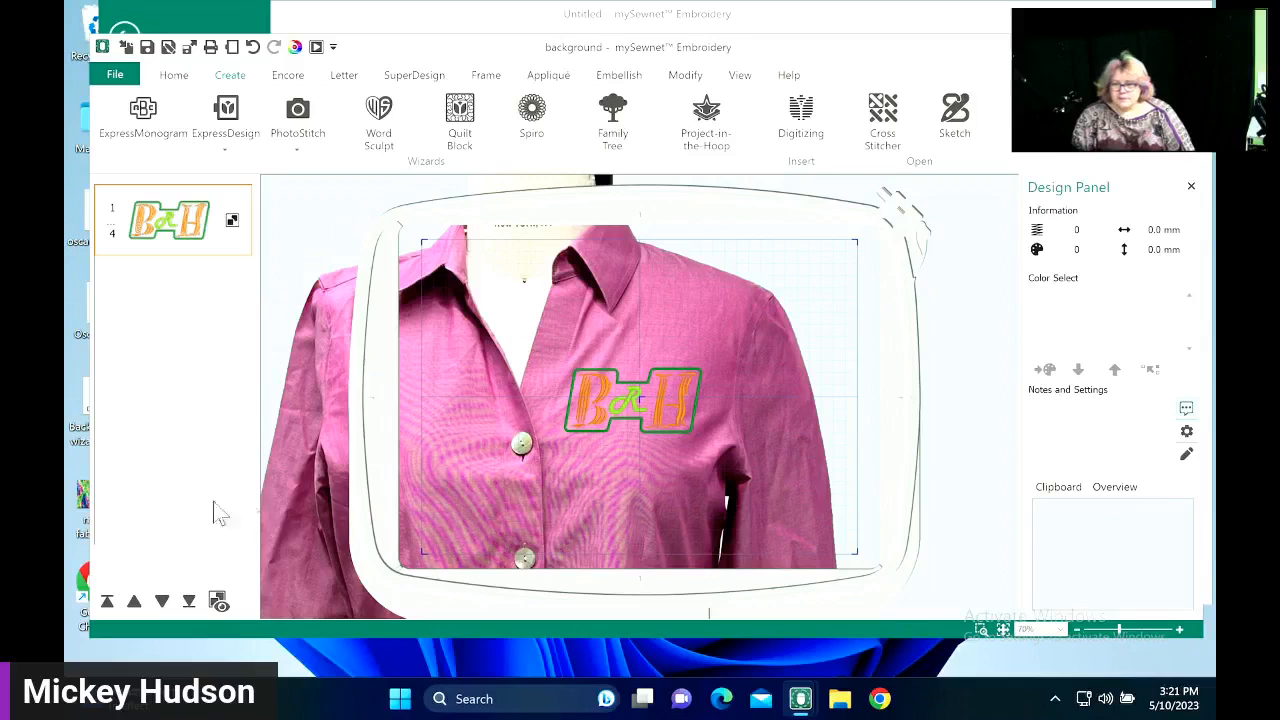
left_click(628, 395)
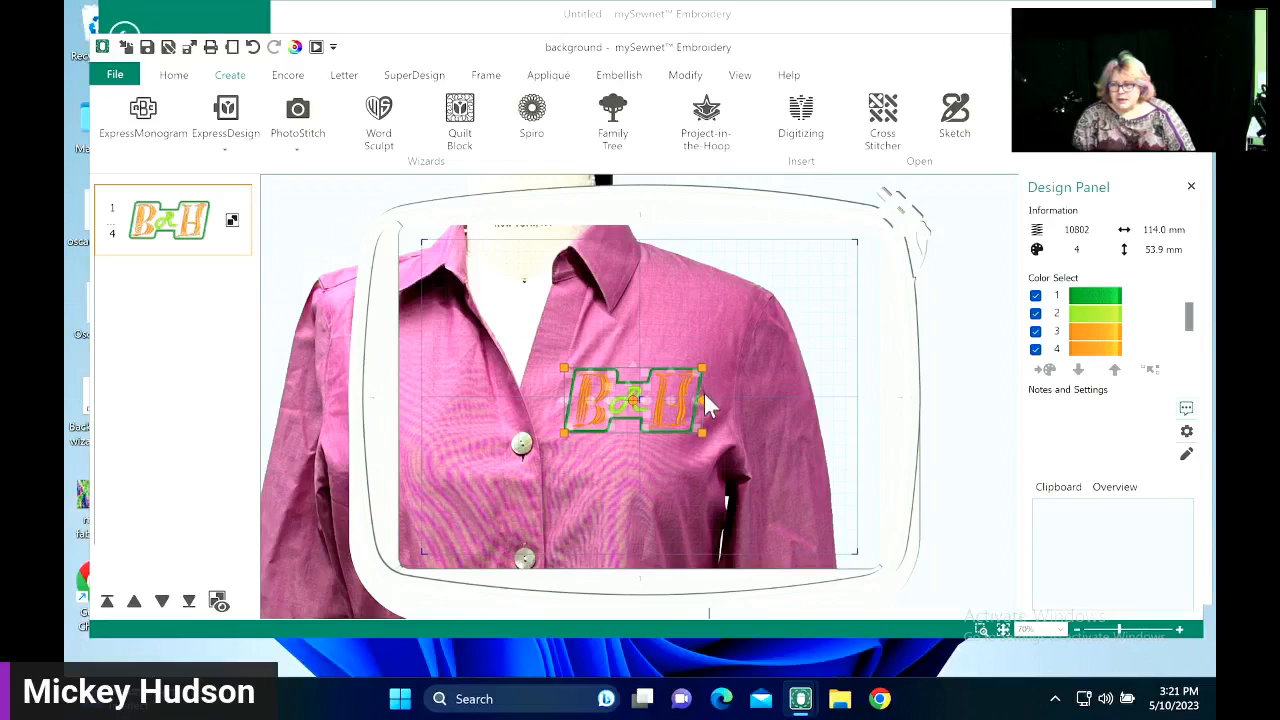
mouse_move(706, 403)
left_mouse_down()
mouse_move(700, 418)
mouse_move(691, 389)
left_mouse_up()
left_click(750, 330)
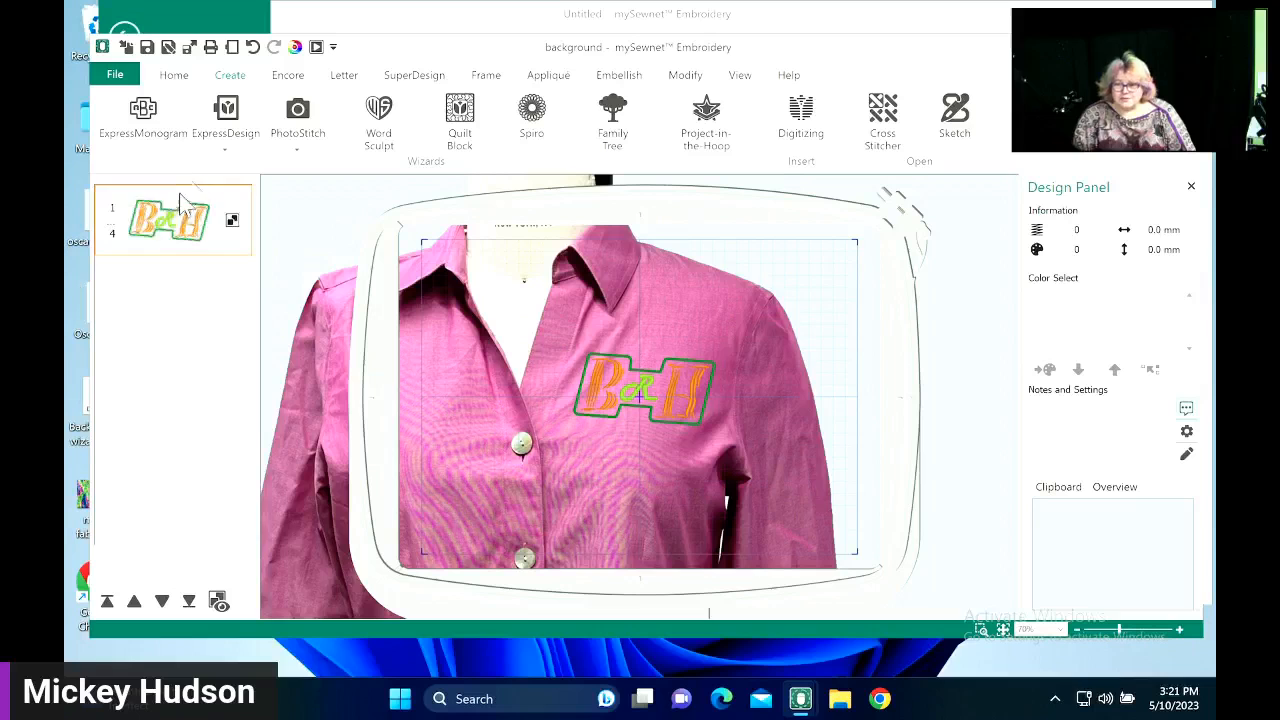
- Change thread color 3, the monogram's letter B, to Robison-Anton Rayon 40 number 2383 Cristy Blue
left_click(178, 218)
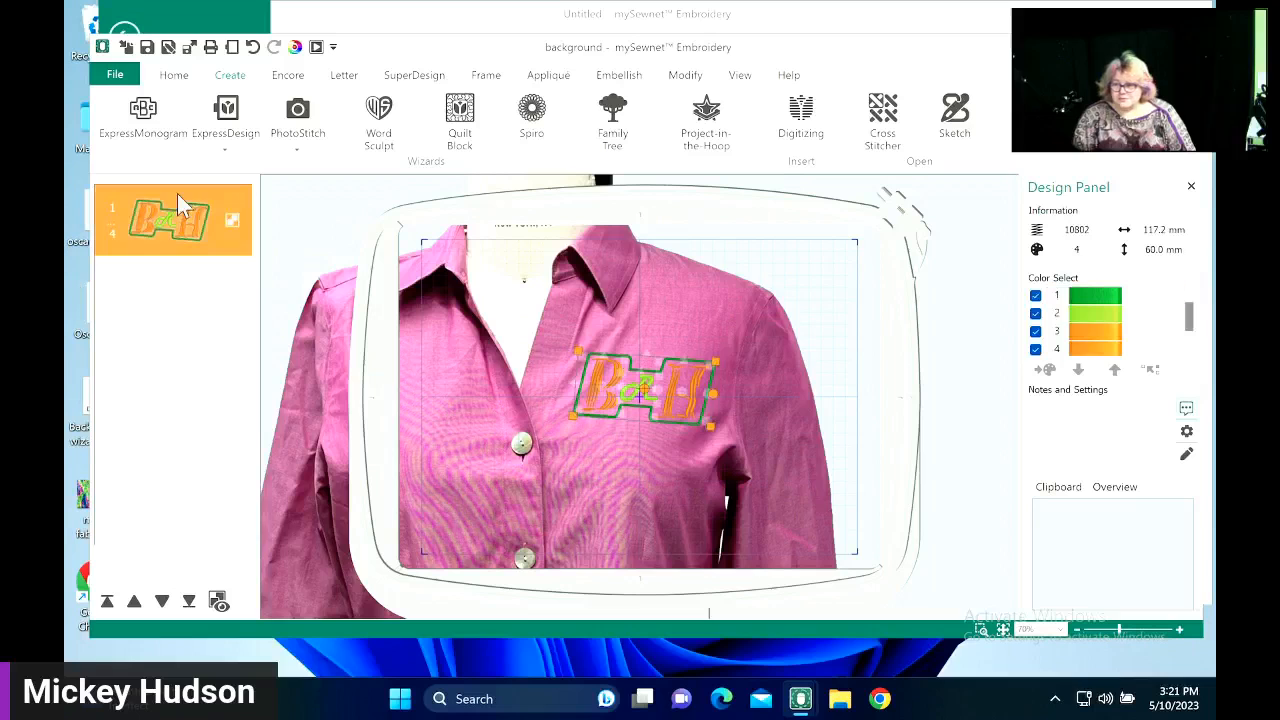
left_click(1100, 332)
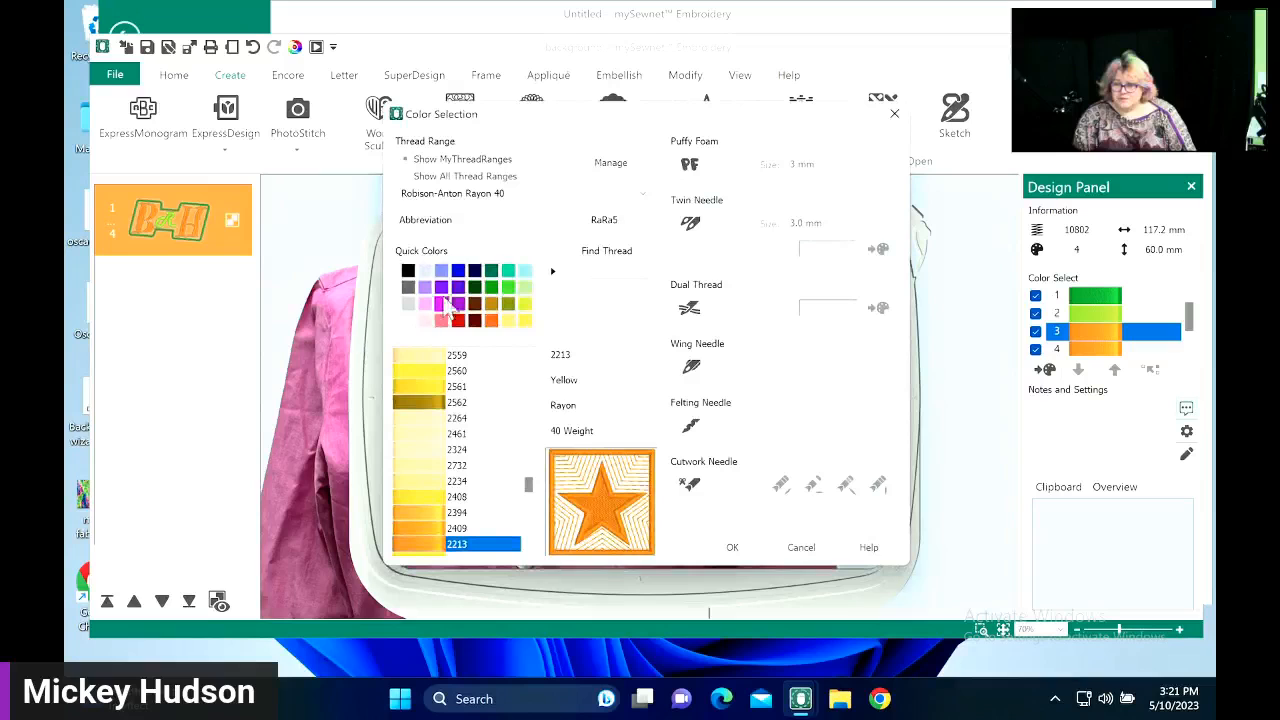
left_click(444, 270)
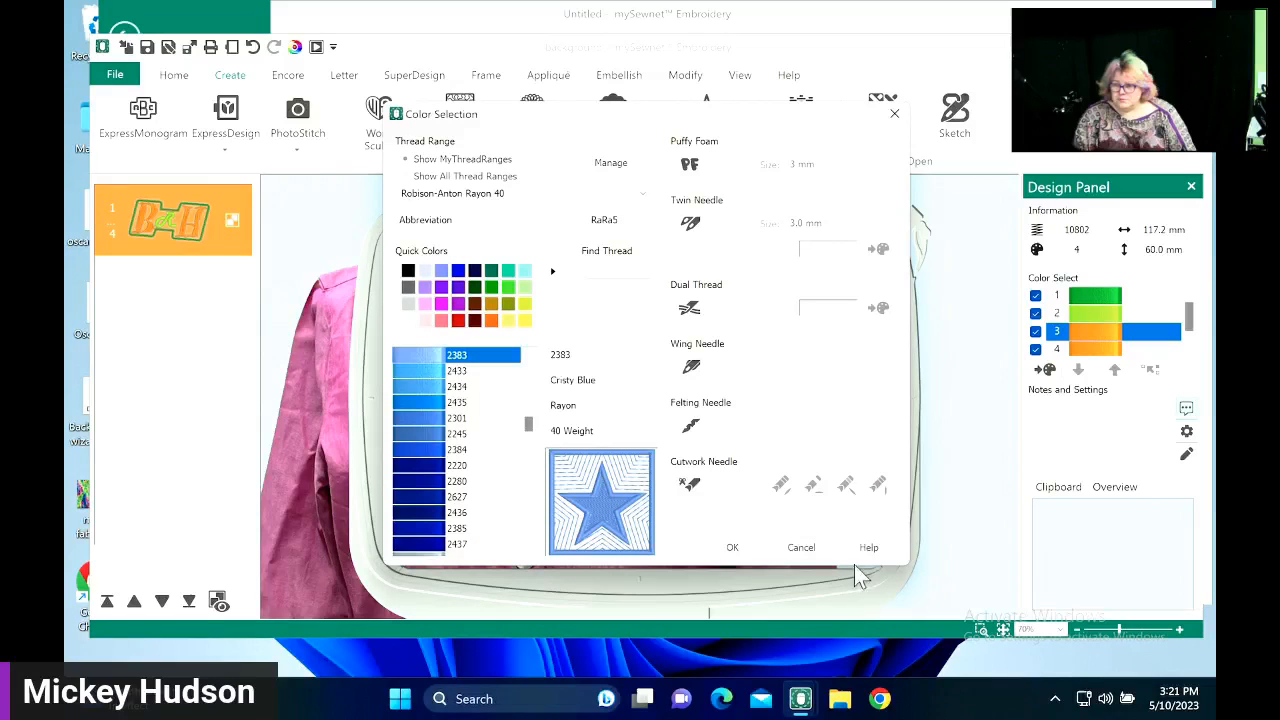
left_click(732, 547)
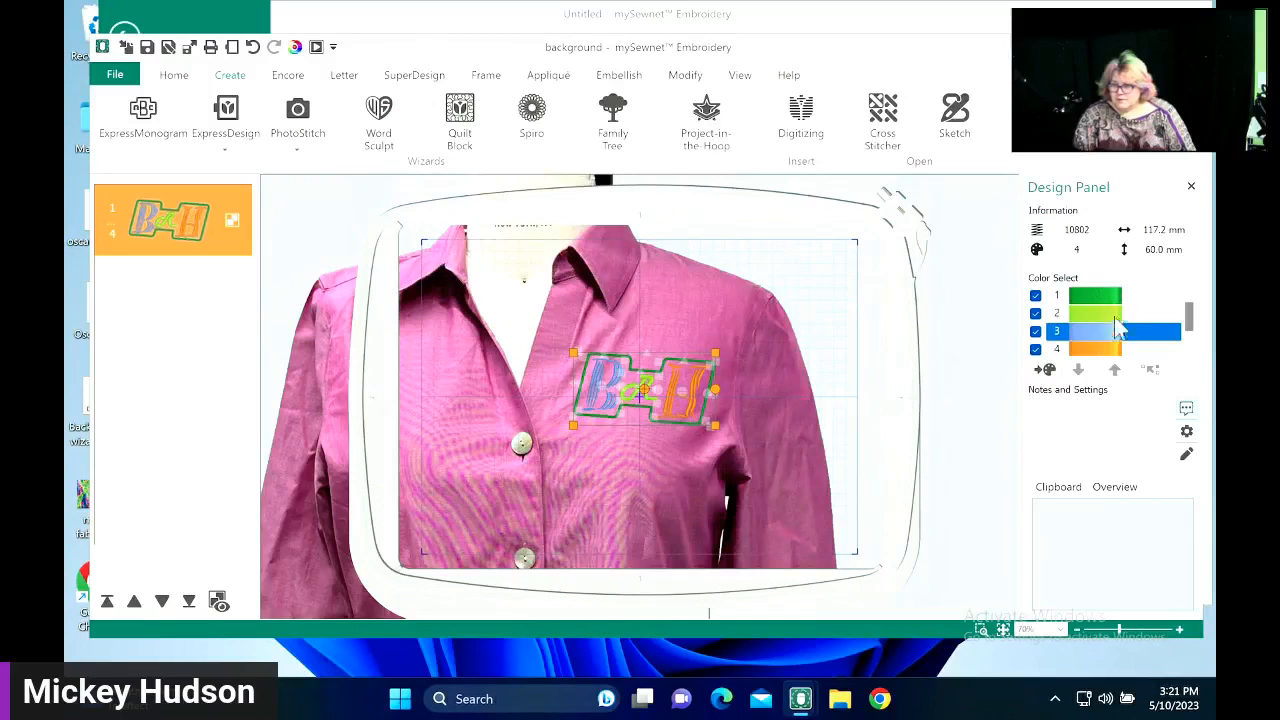
- Change thread color 4, the monogram's letter H, to Robison-Anton Rayon 40 number 2328 Pumpkin
left_click(1100, 350)
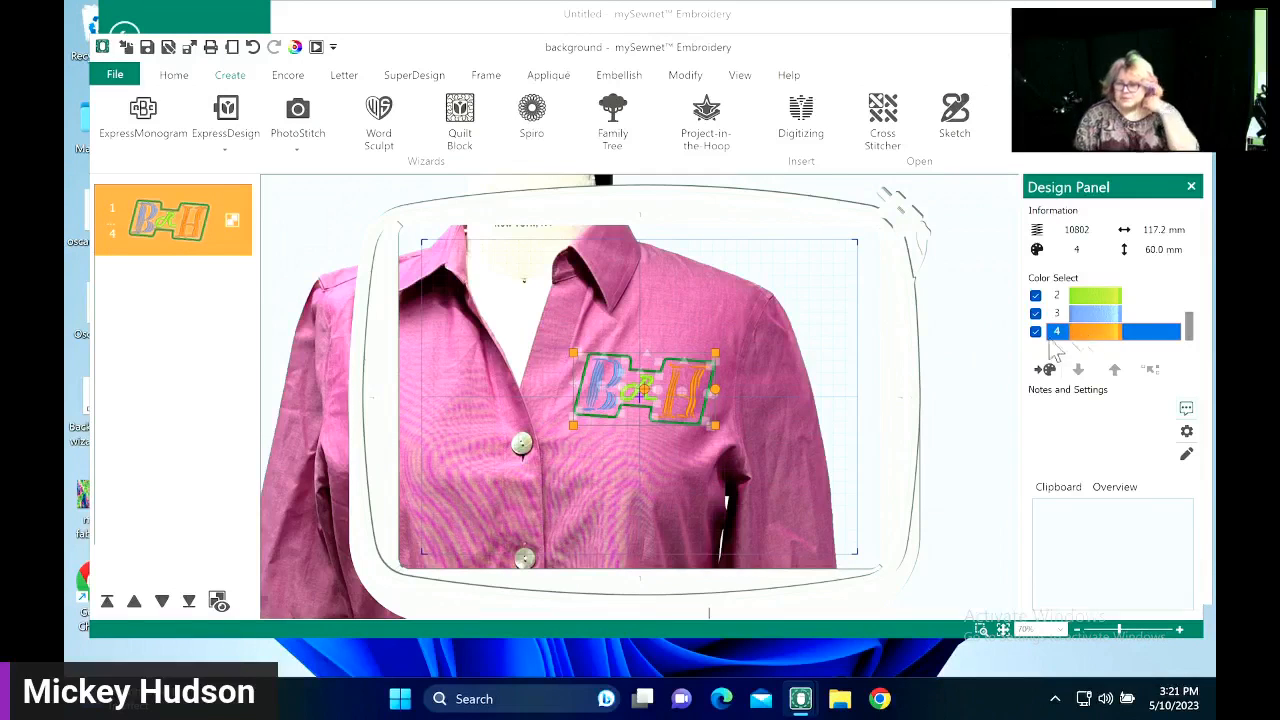
double_click(1090, 336)
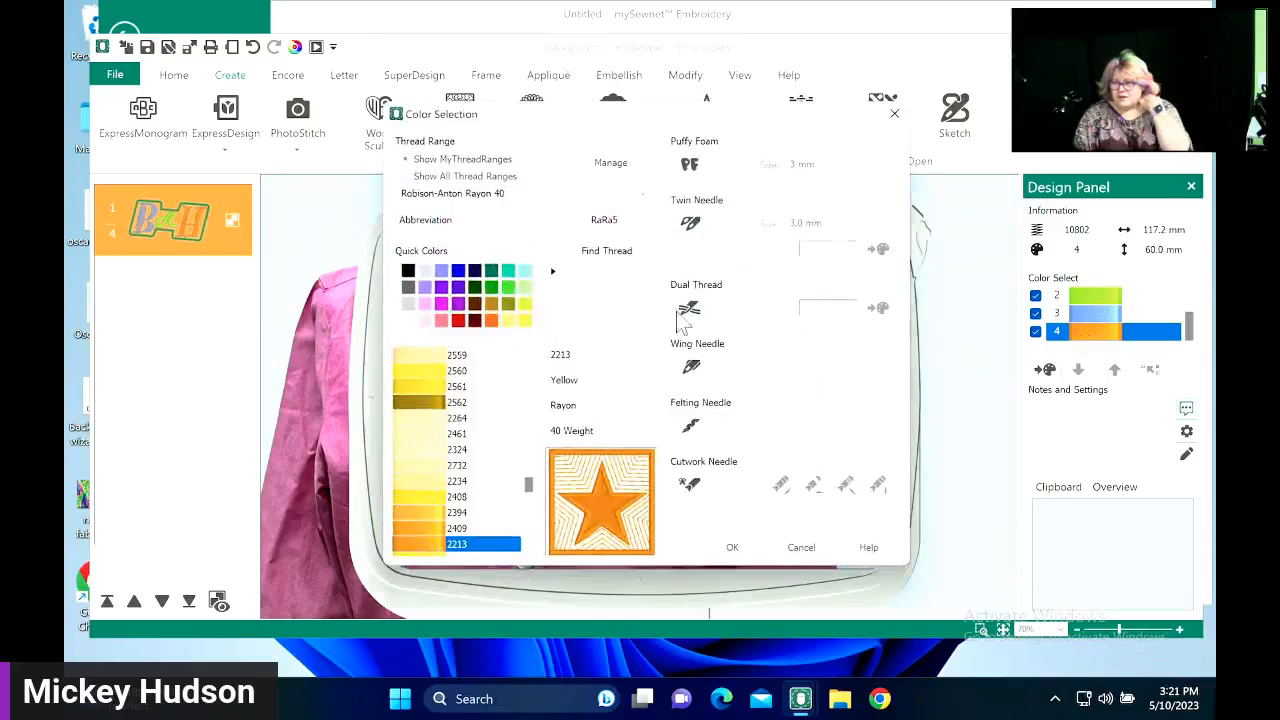
left_click(490, 321)
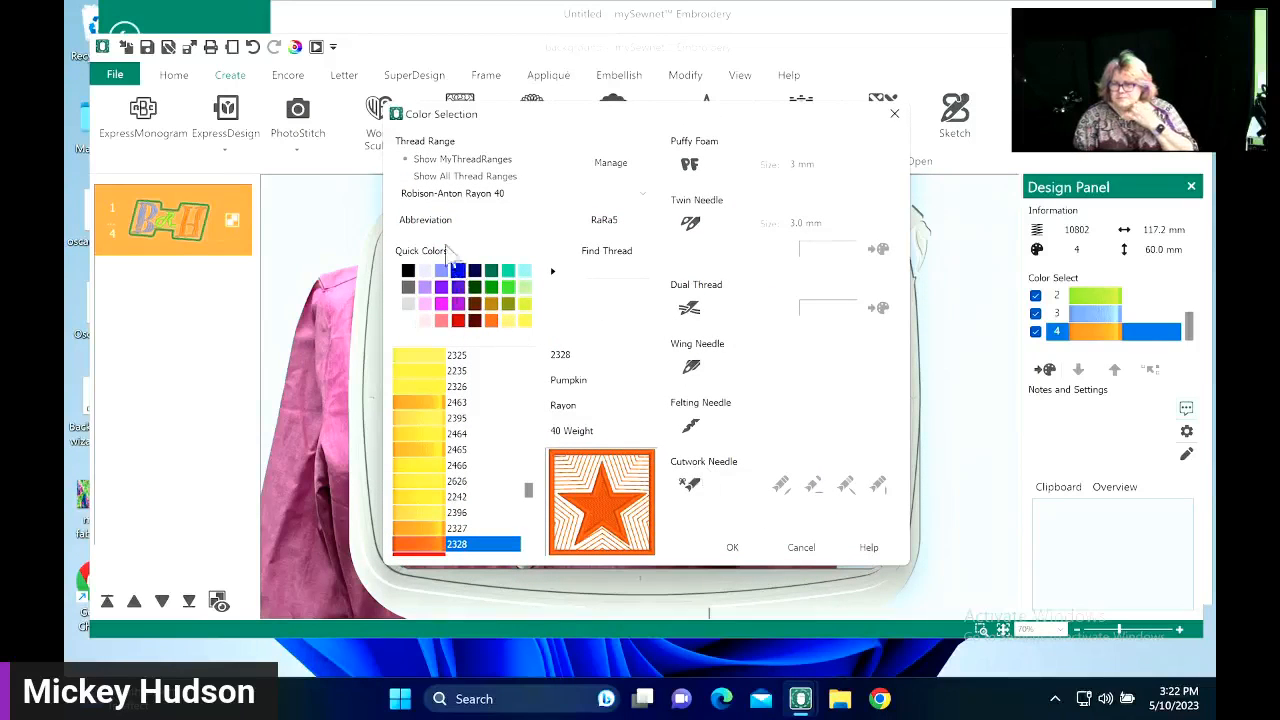
left_click(740, 548)
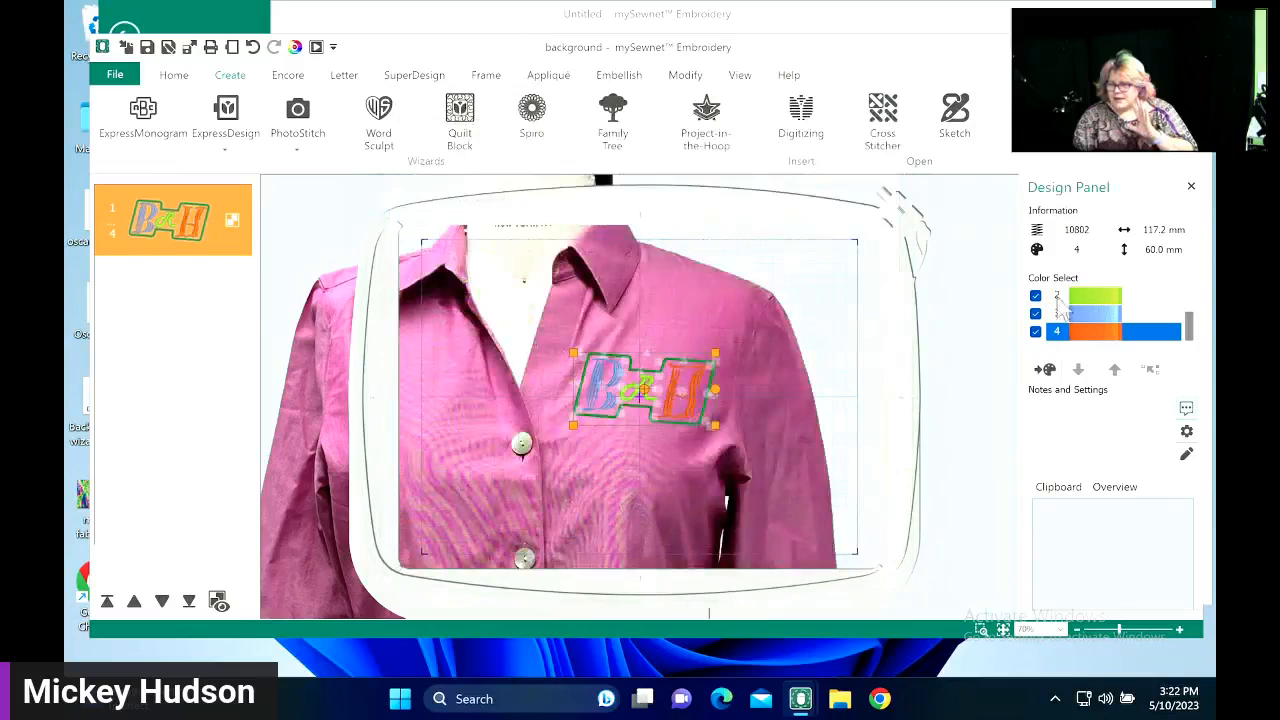
- Change thread color 4, the monogram's letter H, to Robison-Anton Rayon 40 number 2383 Cristy Blue
left_click(1097, 340)
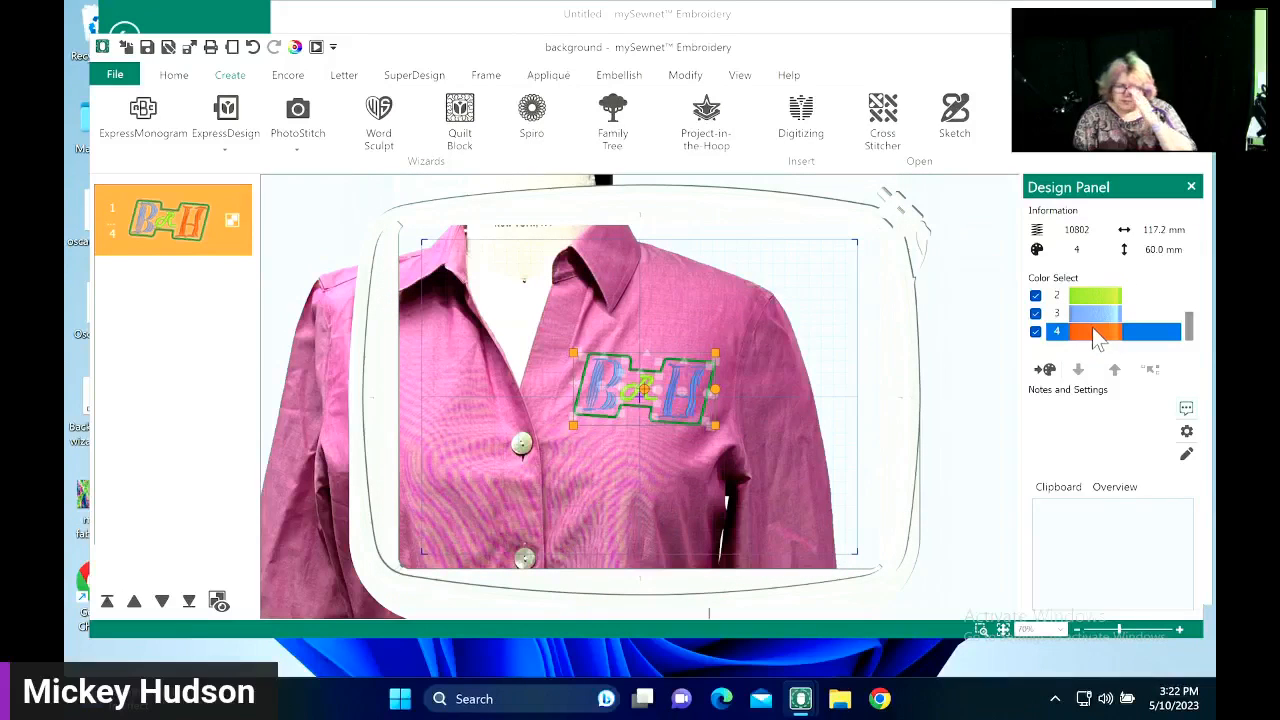
double_click(1084, 344)
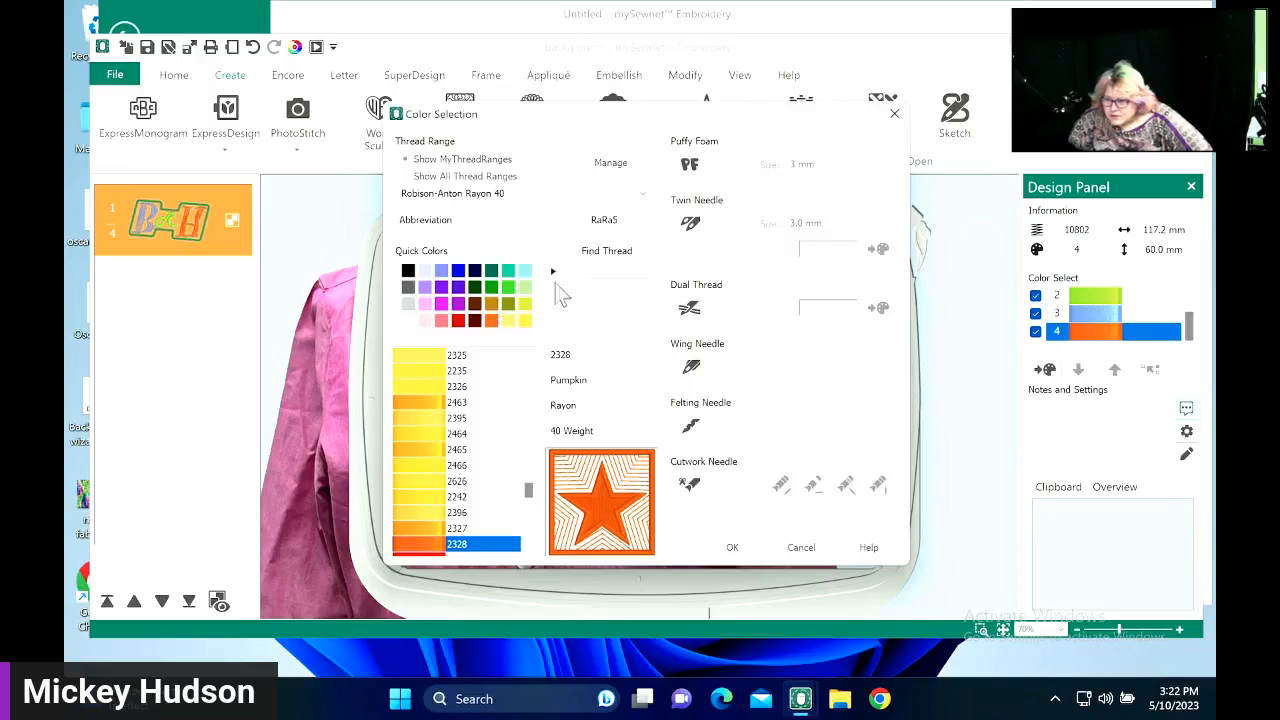
left_click(442, 272)
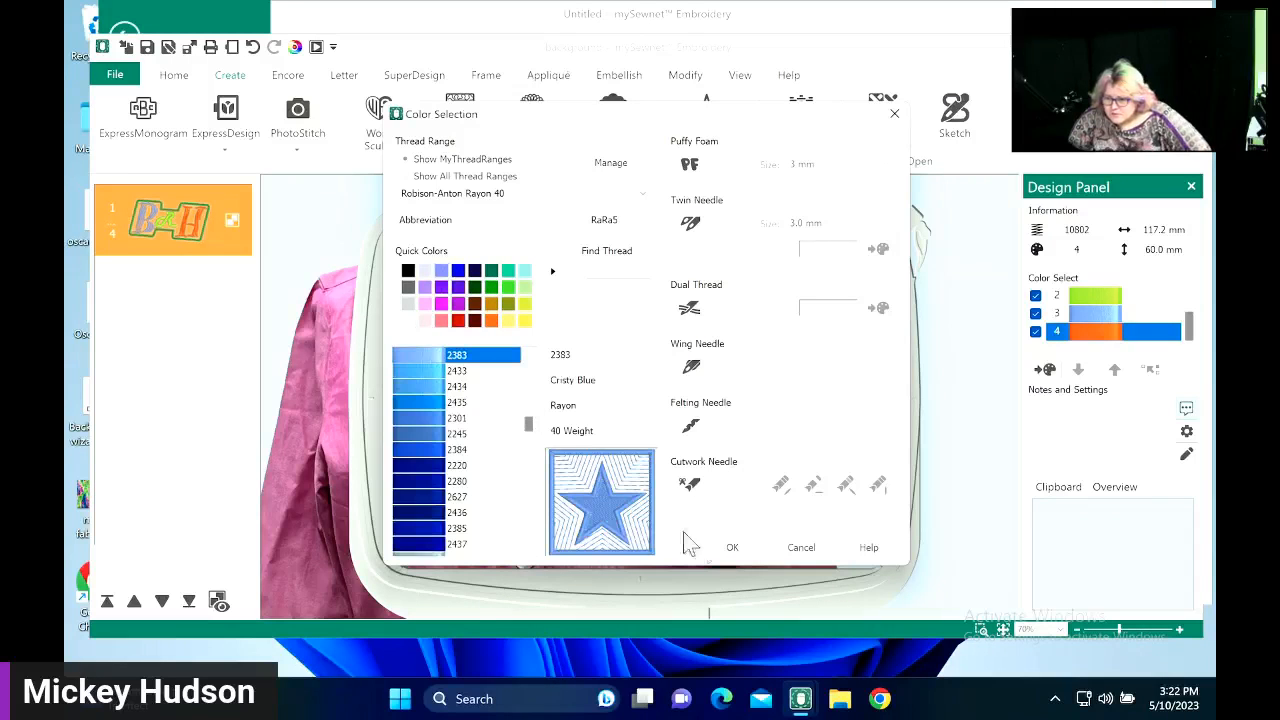
left_click(733, 547)
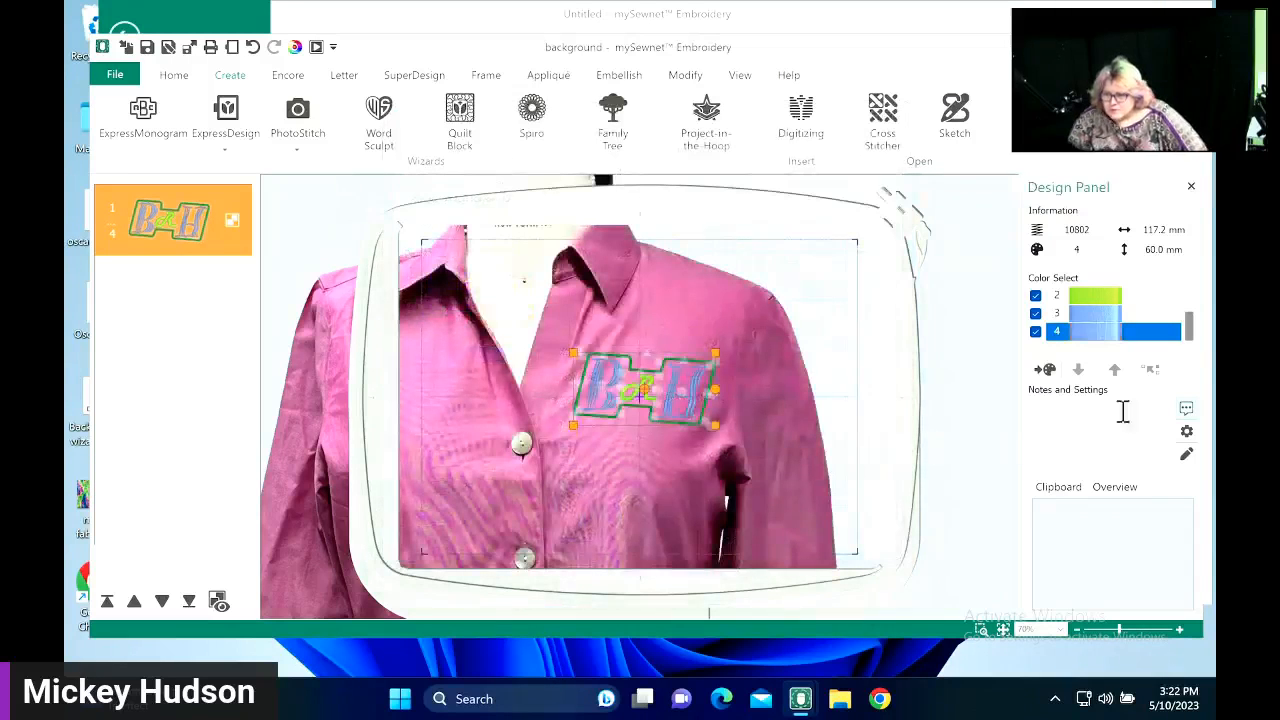
- Change thread color 1, the monogram's border, to Robison-Anton Rayon 40 number 2527 Soldier Blue and deselect the monogram
left_click(812, 400)
left_click(625, 402)
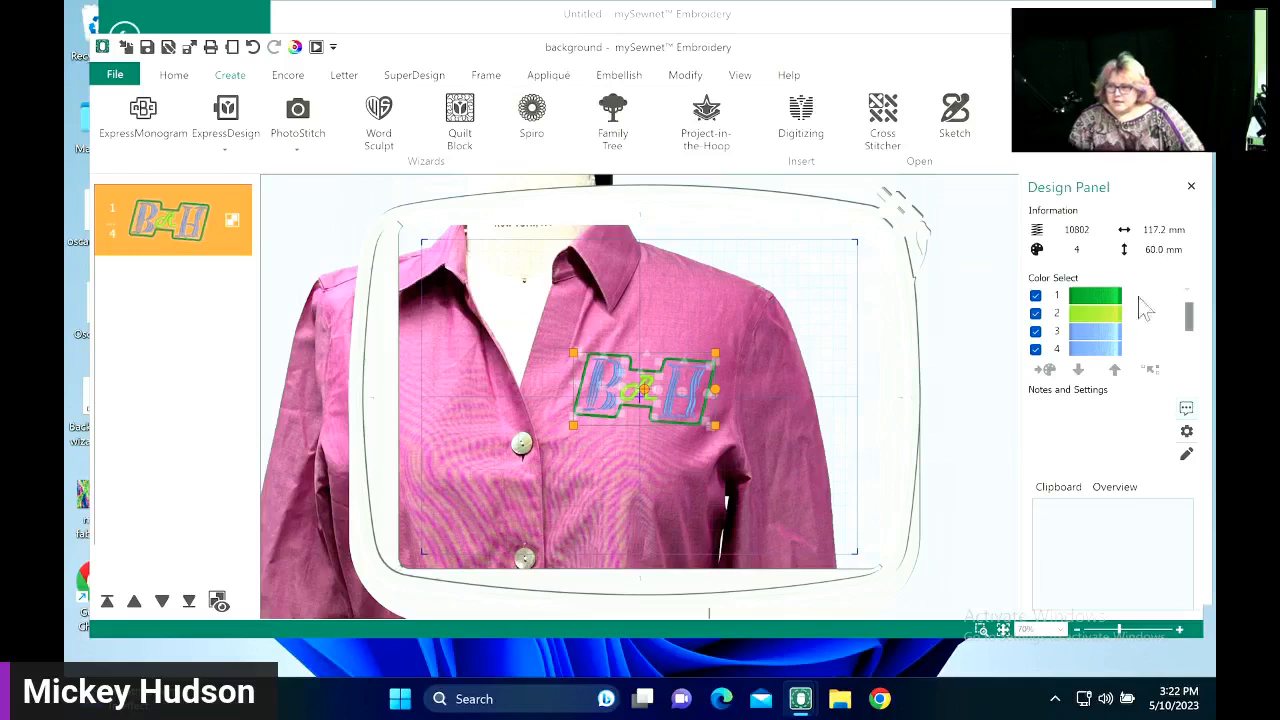
left_click(1097, 298)
double_click(1097, 305)
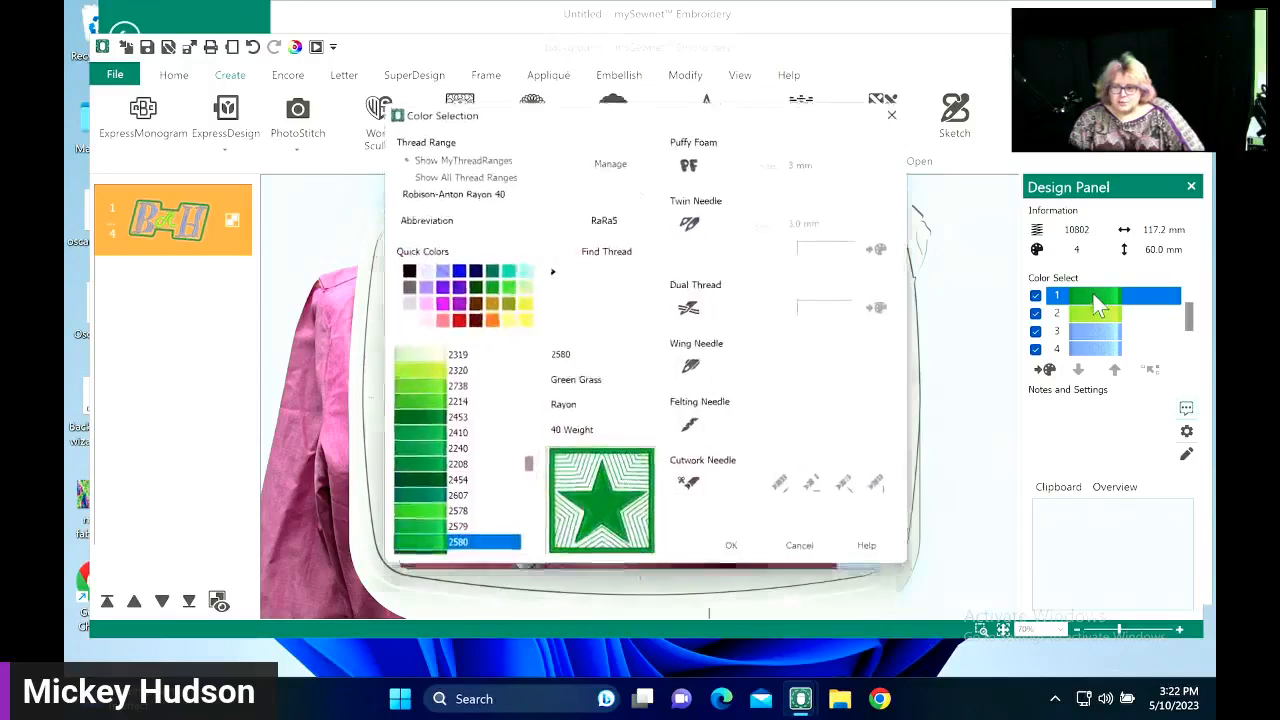
left_click(456, 271)
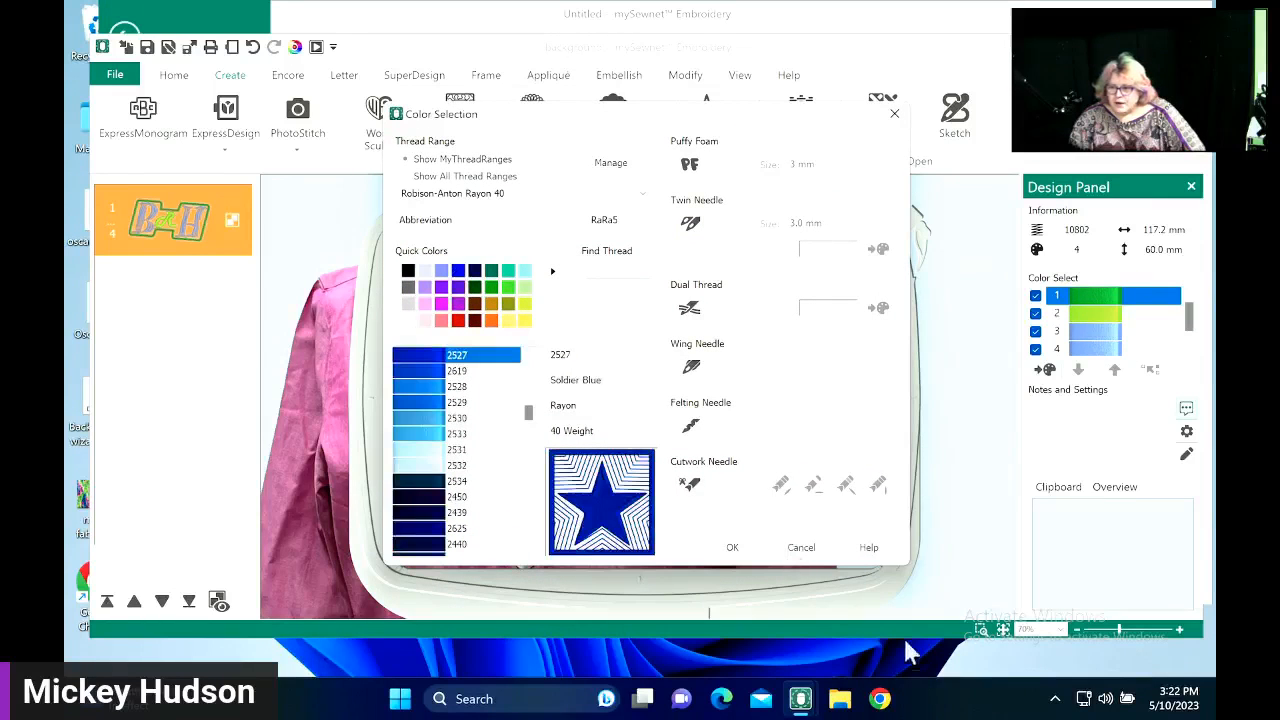
left_click(734, 548)
left_click(891, 459)
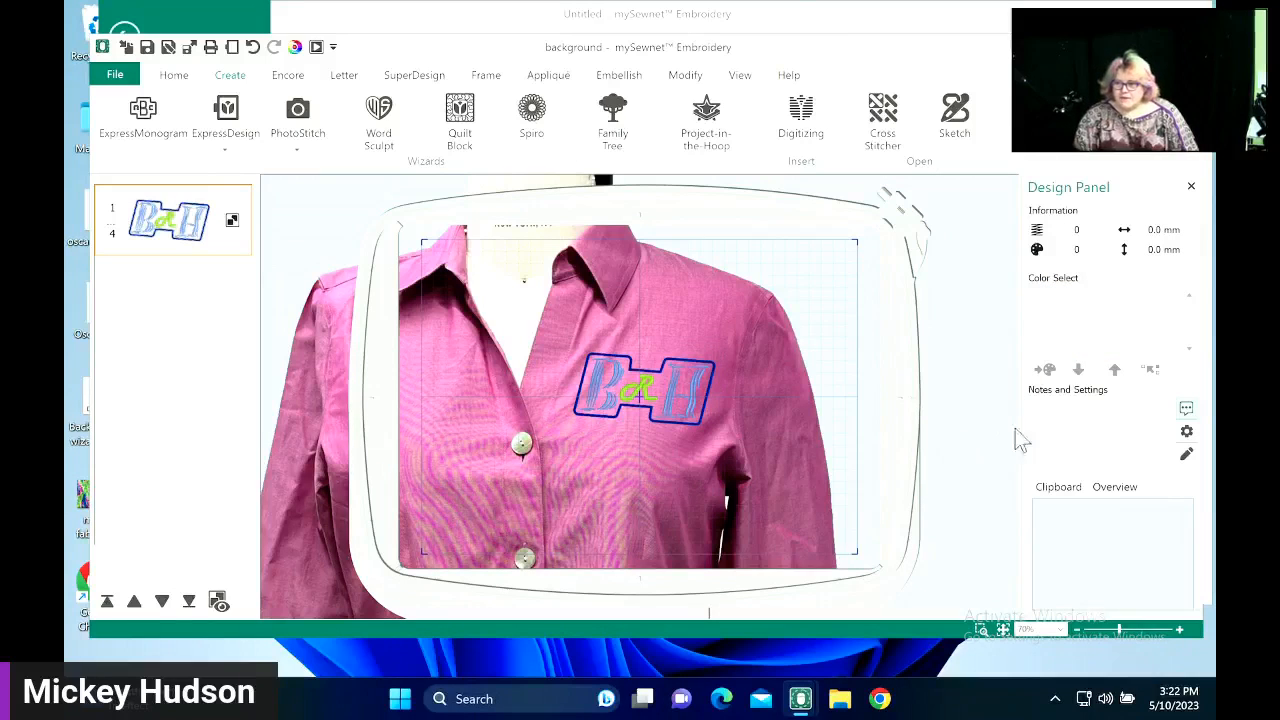
- Show the monogrammed blouse in Realistic 3D view
left_click(740, 78)
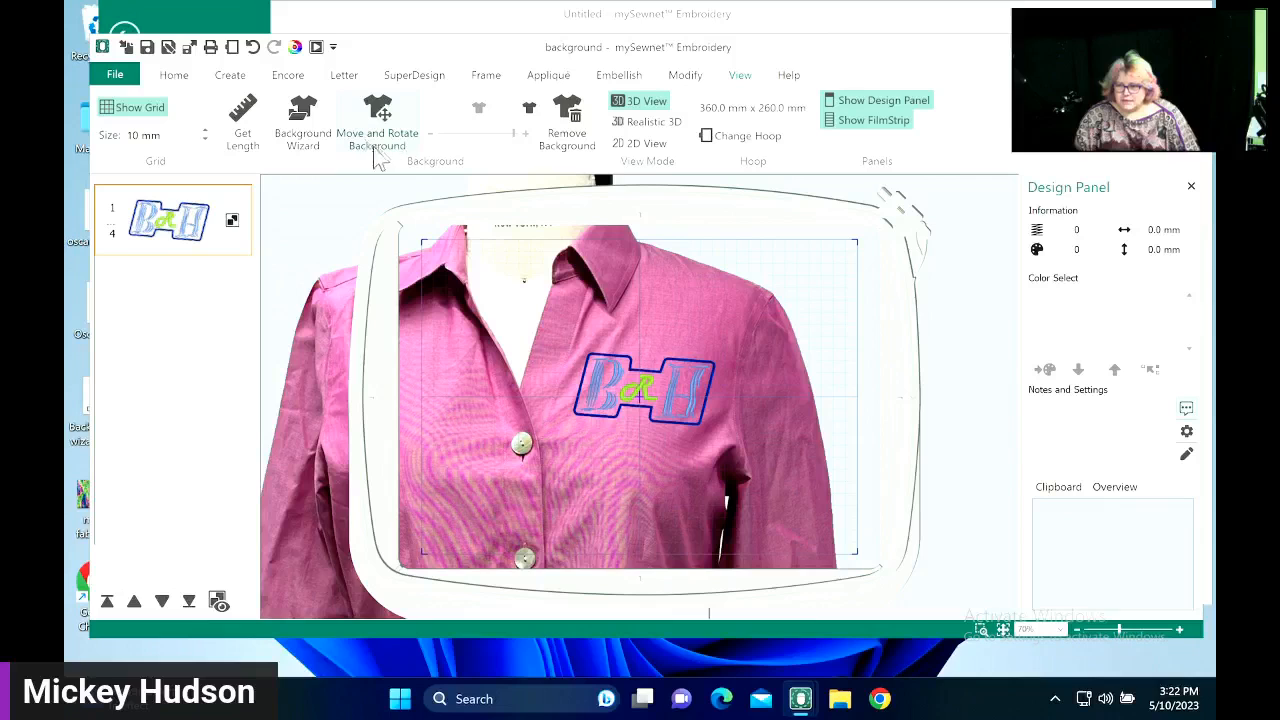
left_click(652, 122)
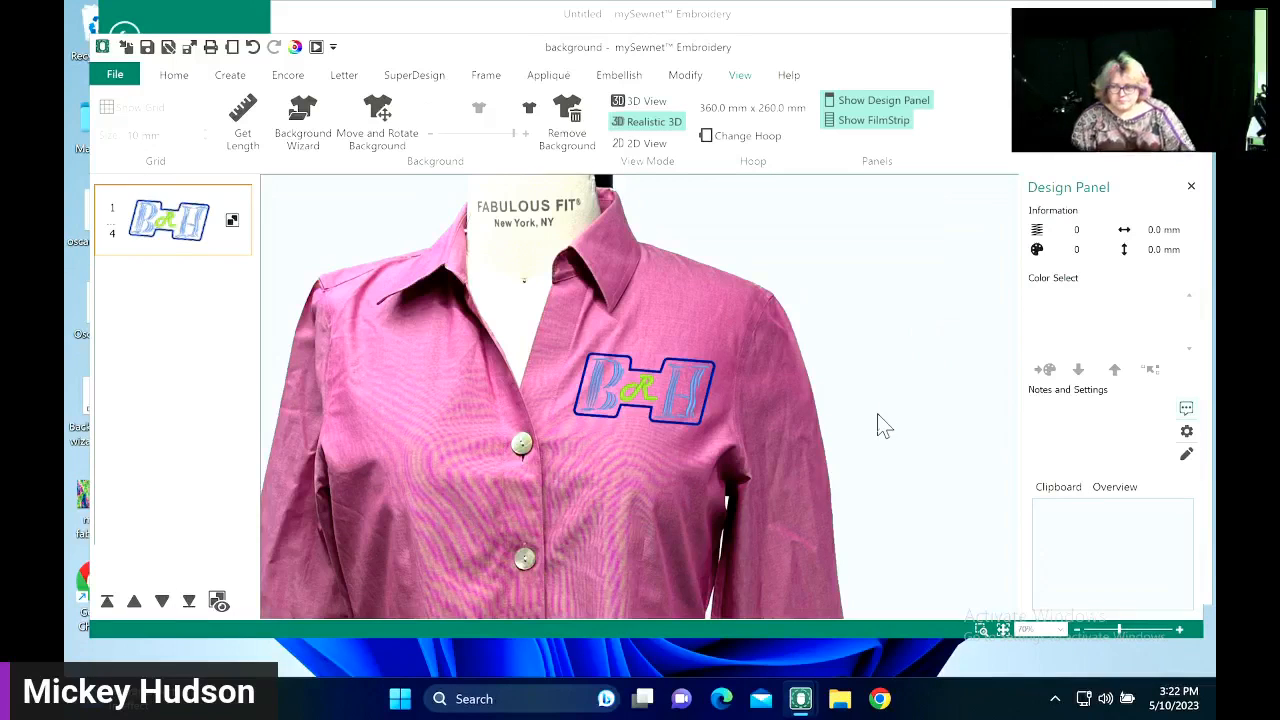
- Remove the blouse background and delete the monogram
left_click(575, 128)
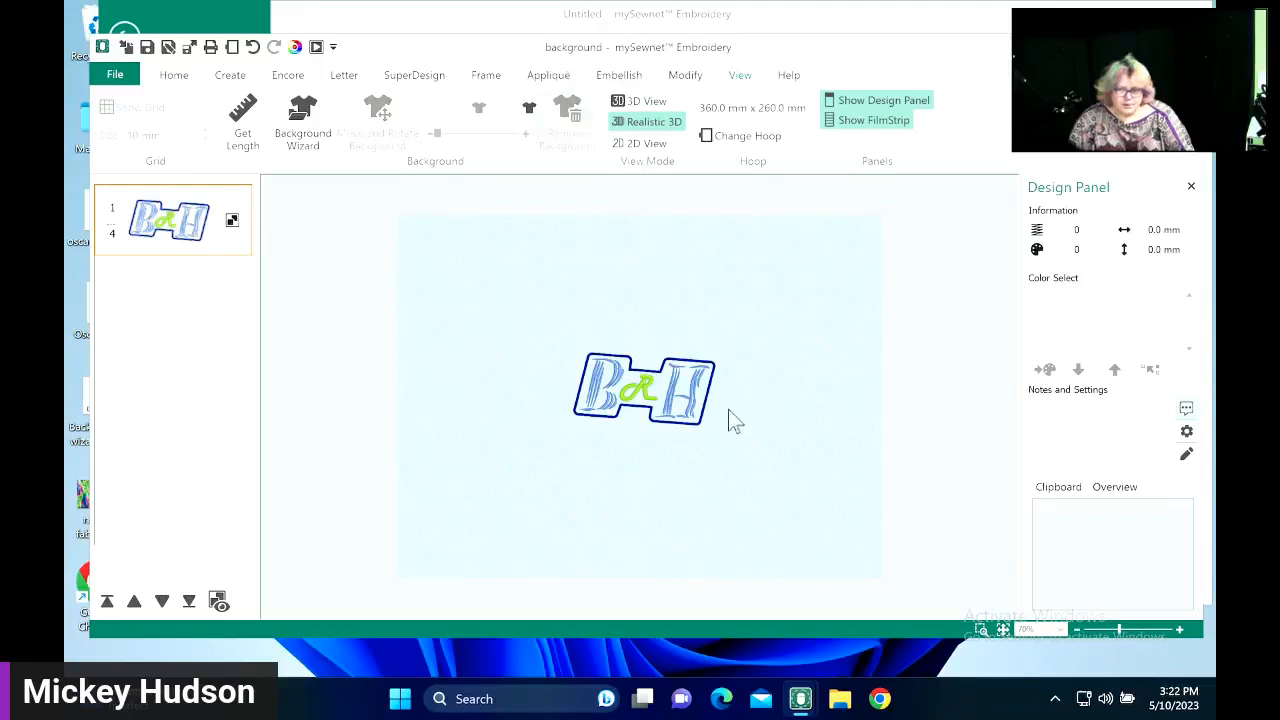
left_click(660, 393)
right_click(660, 393)
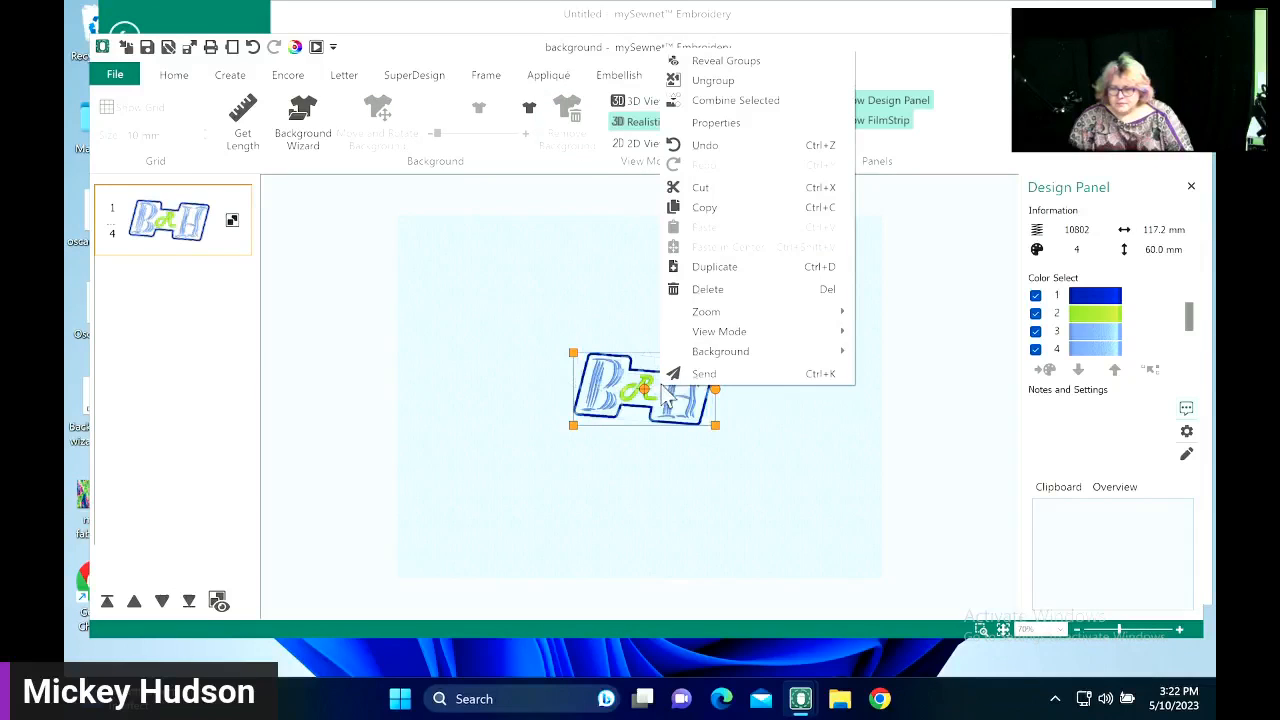
left_click(708, 289)
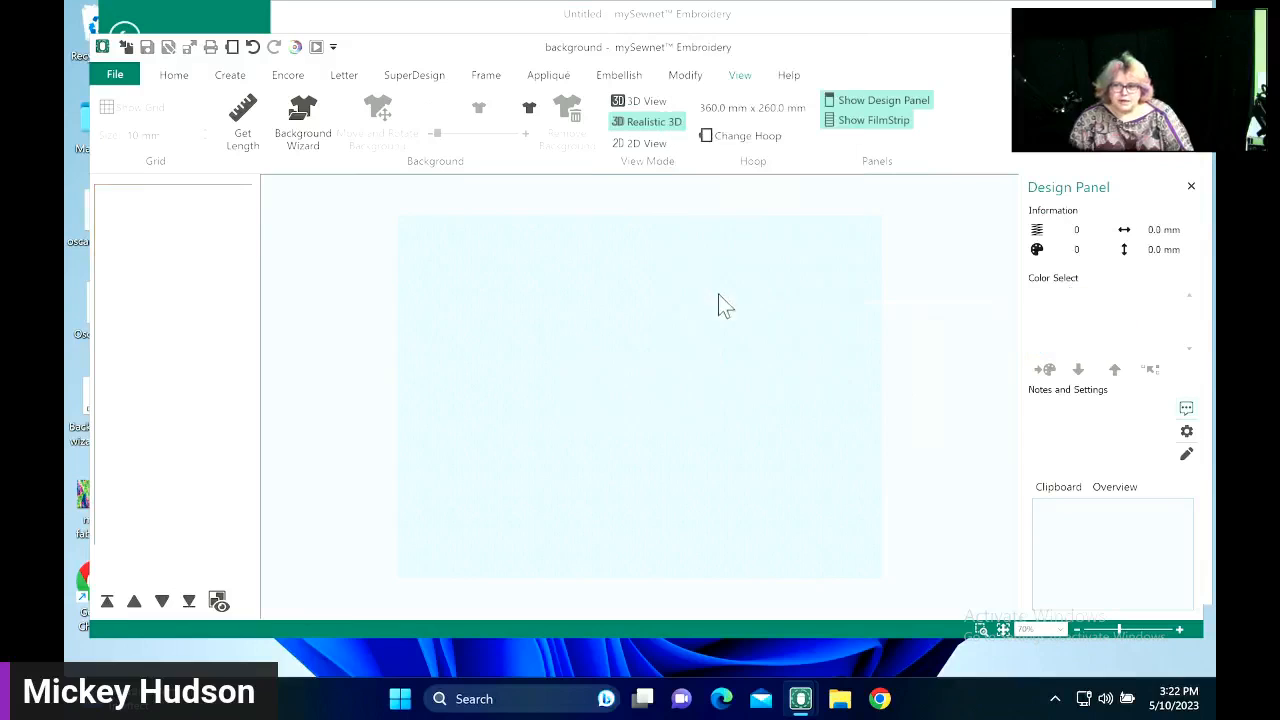
- Start a new garment background with the orange ruffled shirt photo IMG_3708.JPG from Downloads and continue to rotating and cropping
left_click(303, 118)
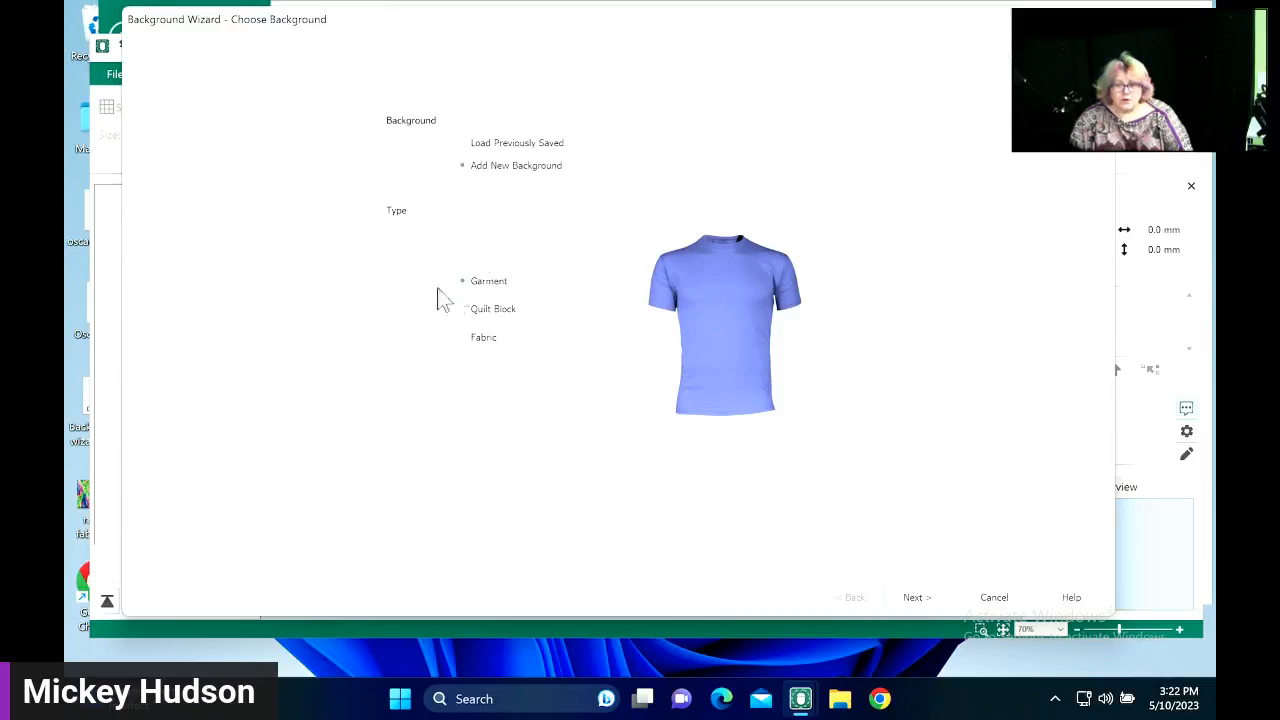
left_click(930, 603)
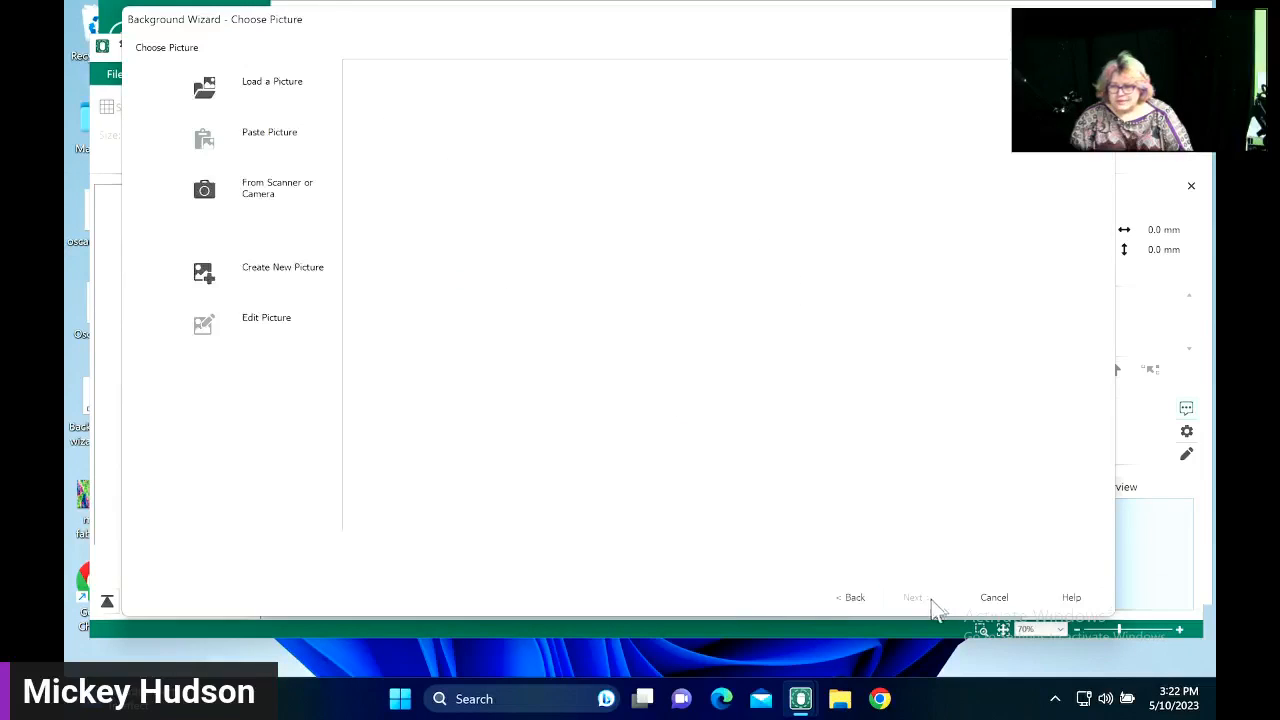
left_click(205, 92)
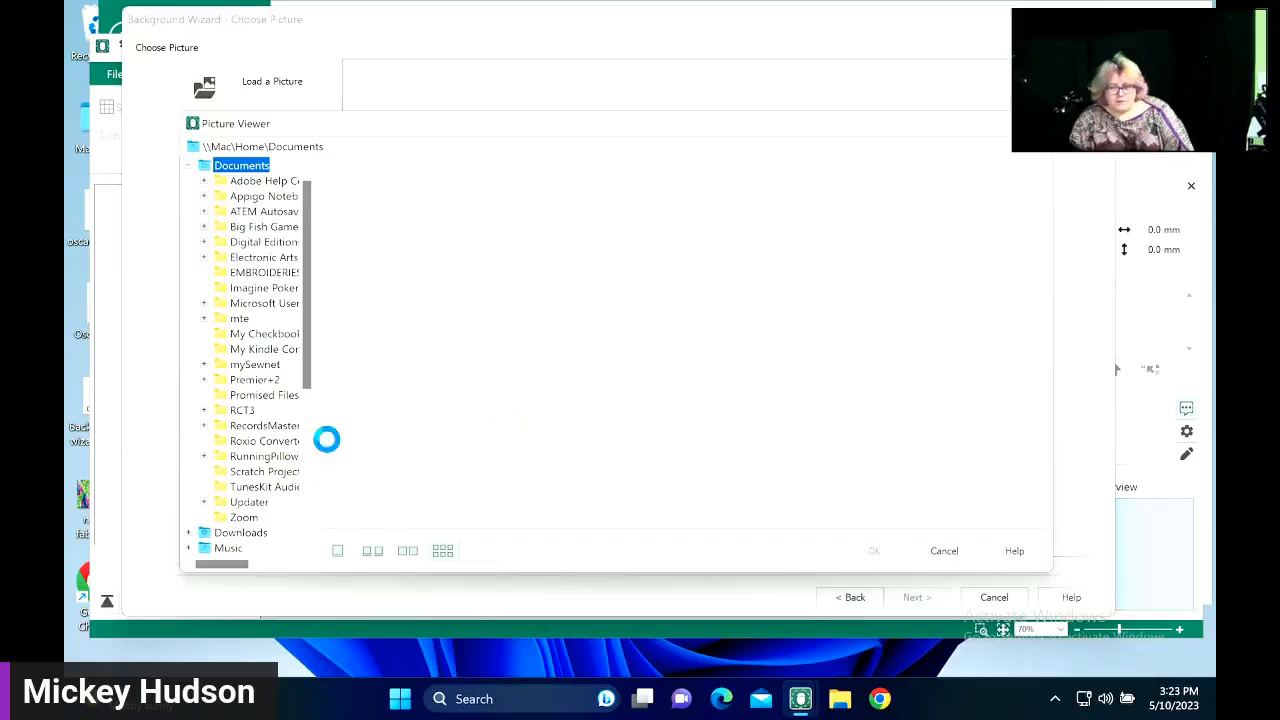
left_click(250, 533)
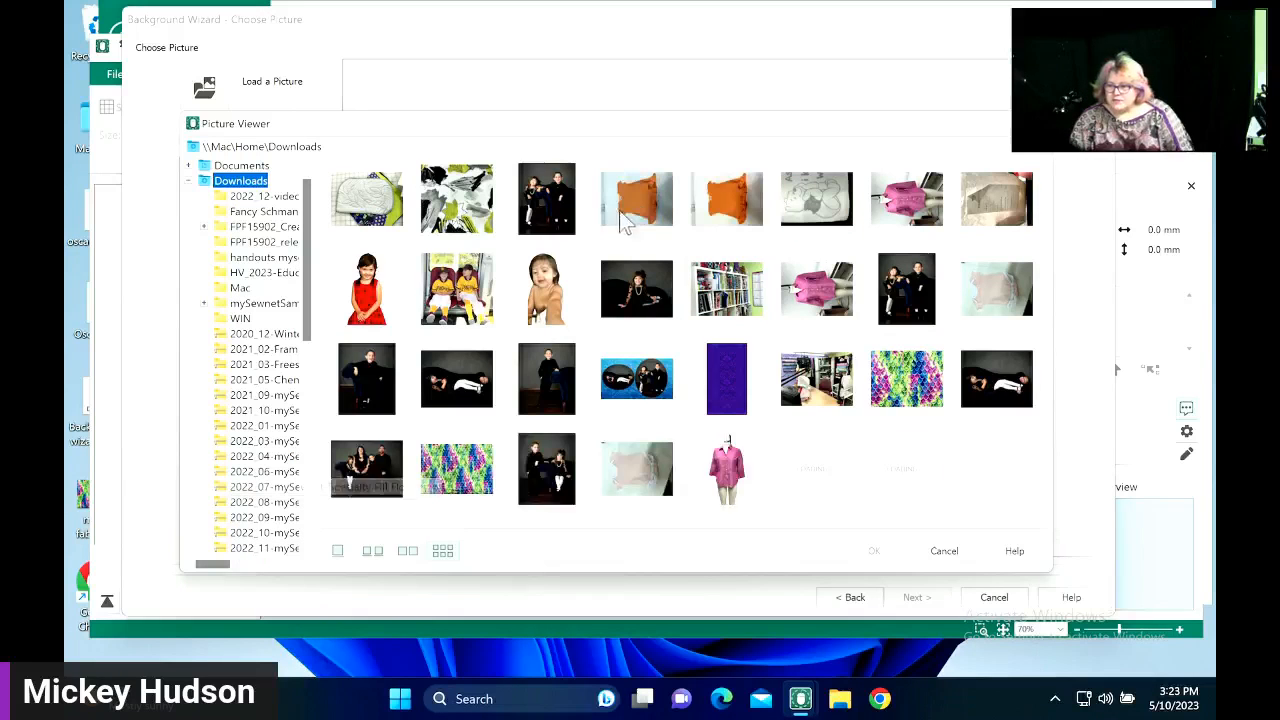
left_click(722, 205)
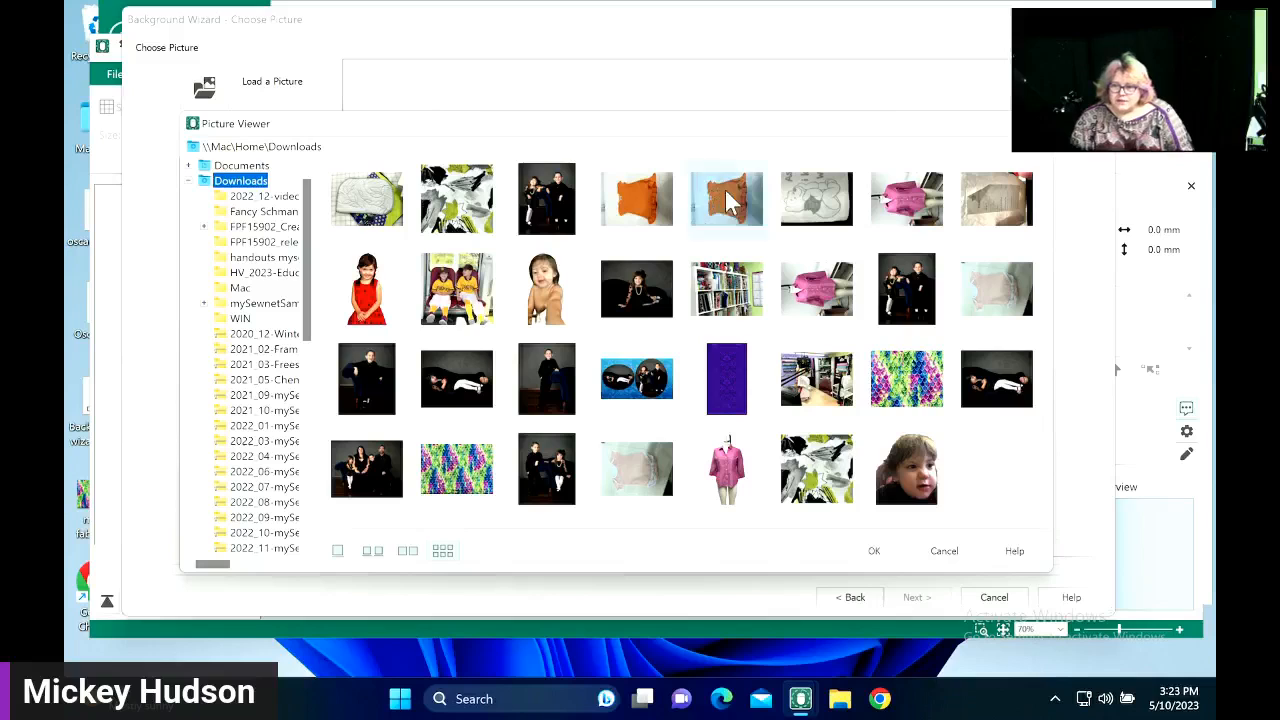
left_click(862, 556)
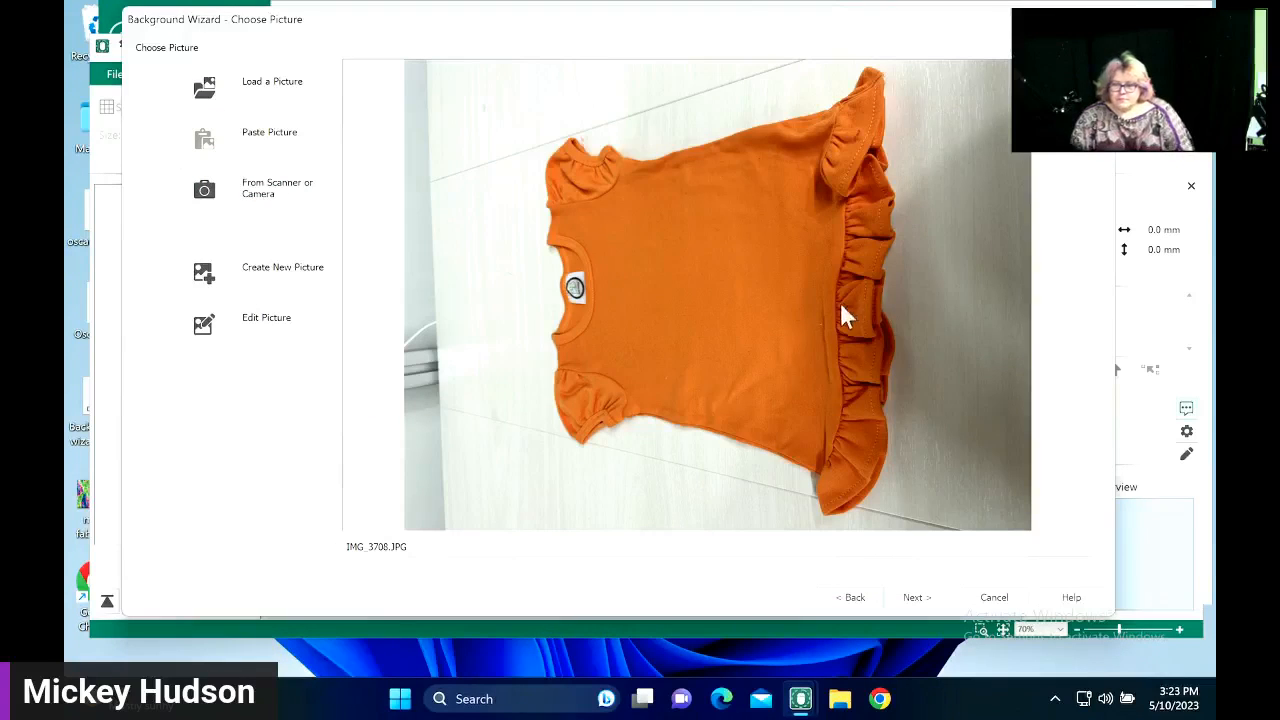
left_click(889, 596)
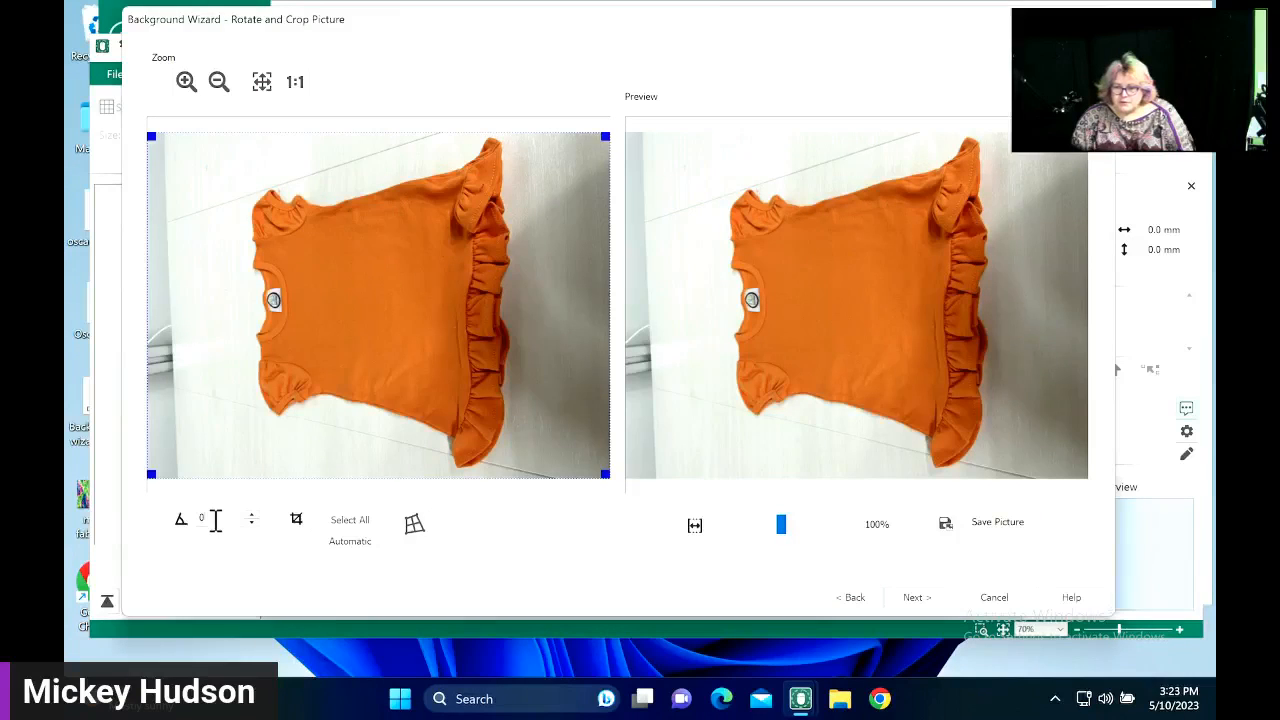
- Rotate the orange shirt photo 90 degrees and move the four perspective crop corners in around the shirt
left_click_drag(215, 520, 160, 522)
type("90")
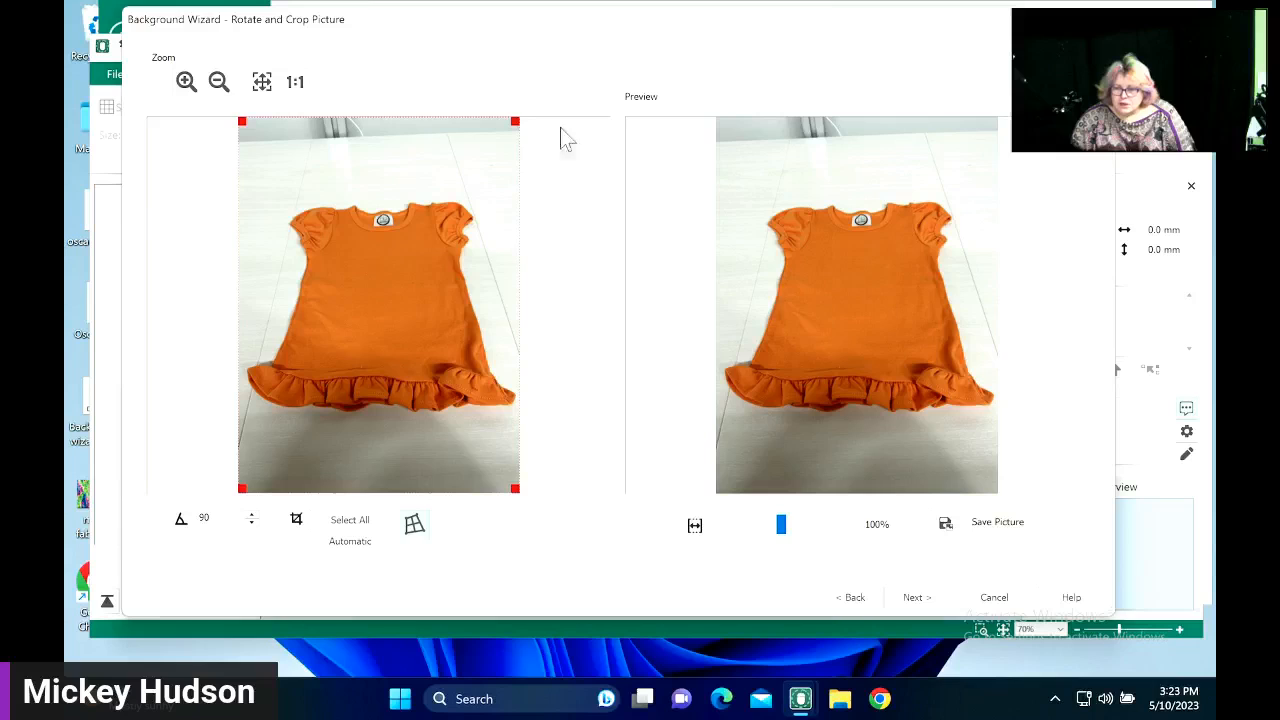
left_click_drag(514, 123, 480, 188)
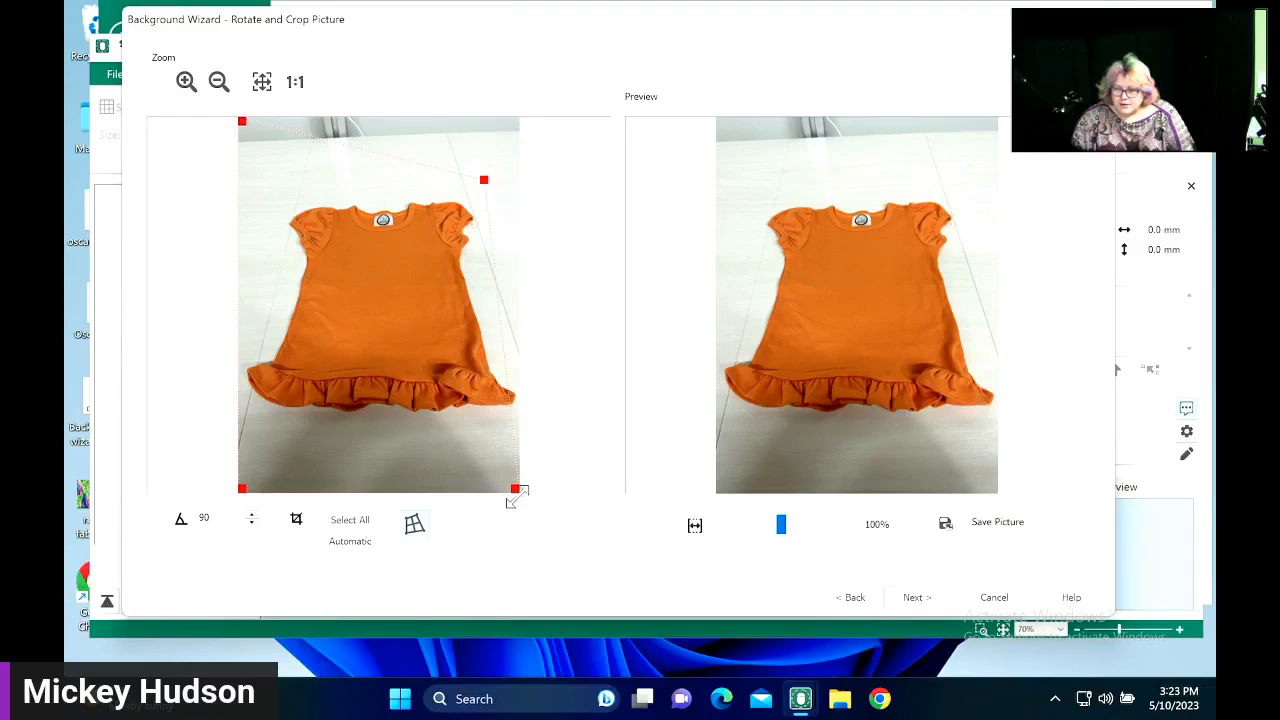
left_click_drag(514, 488, 522, 413)
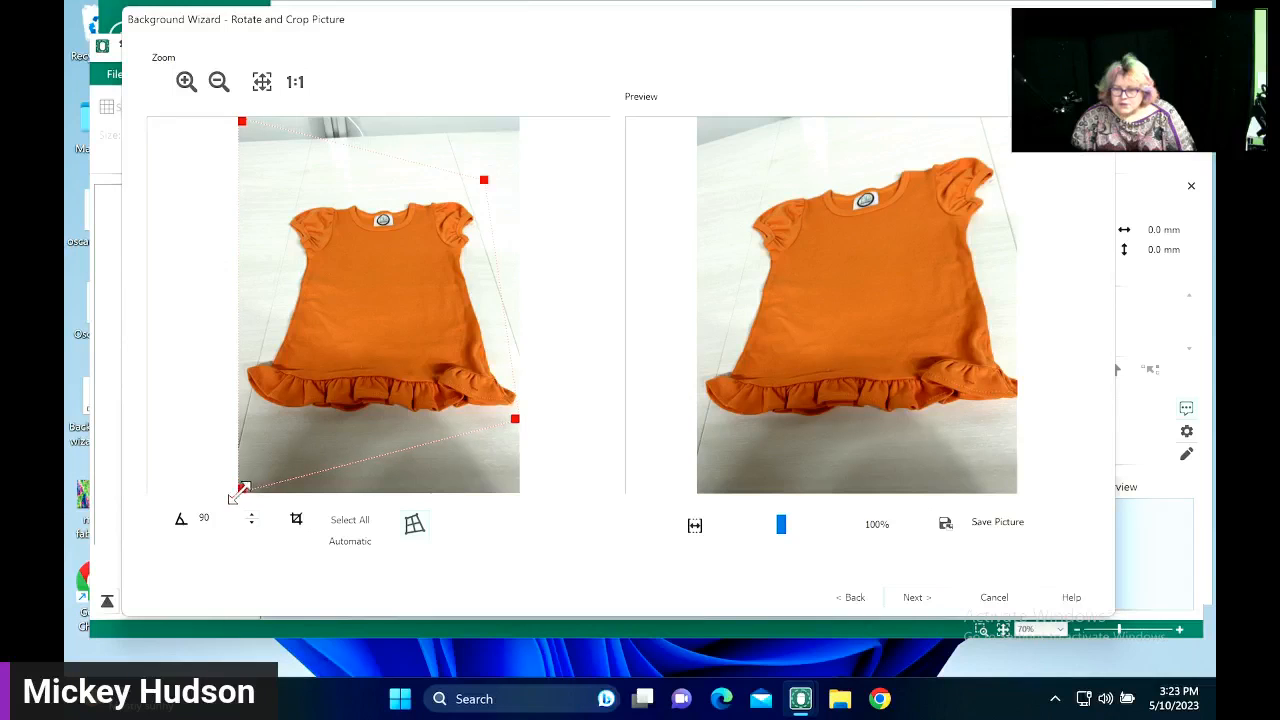
left_click_drag(242, 488, 247, 421)
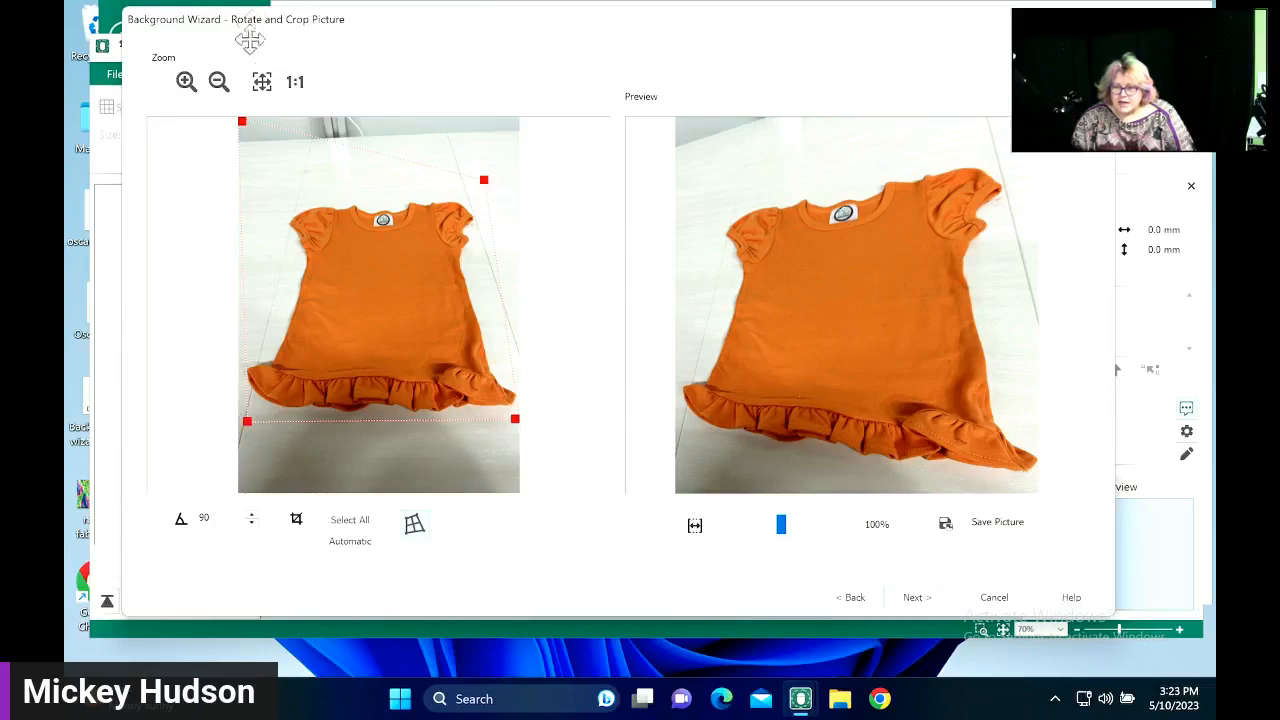
left_click_drag(240, 121, 261, 187)
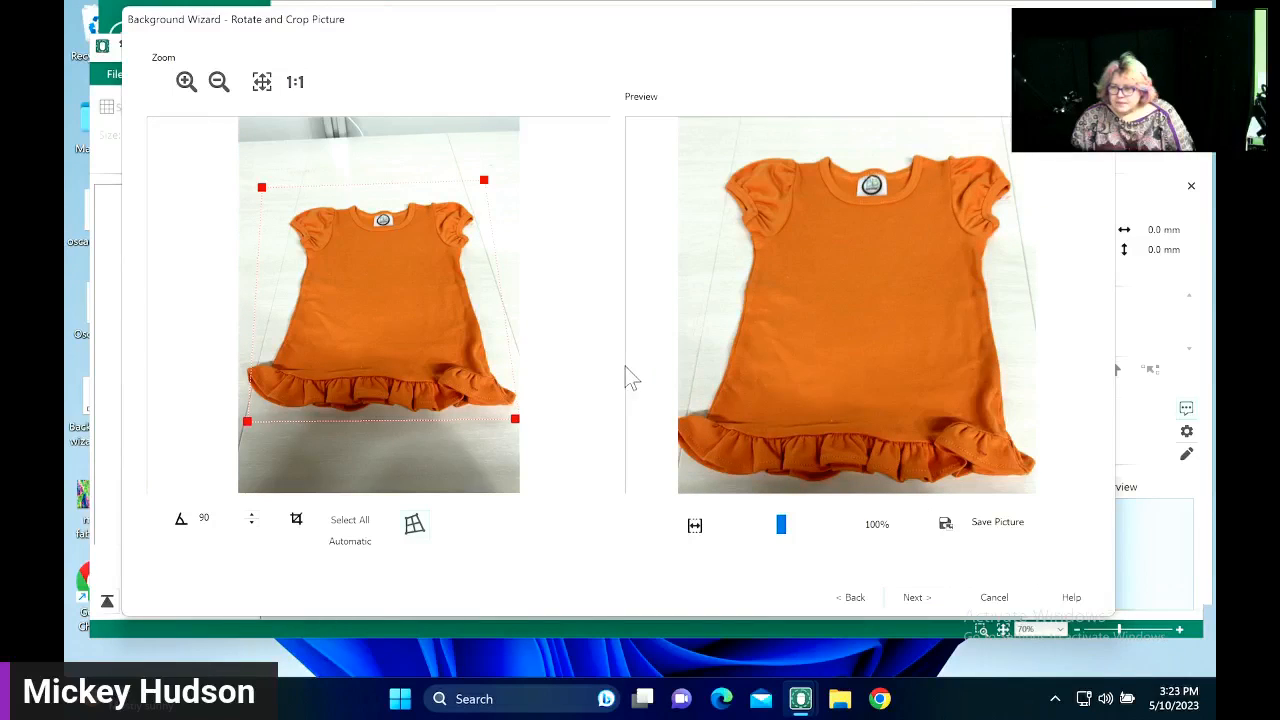
- Refine the two upper perspective crop corners, bringing them closer to the shirt's sleeves
left_click_drag(481, 180, 475, 185)
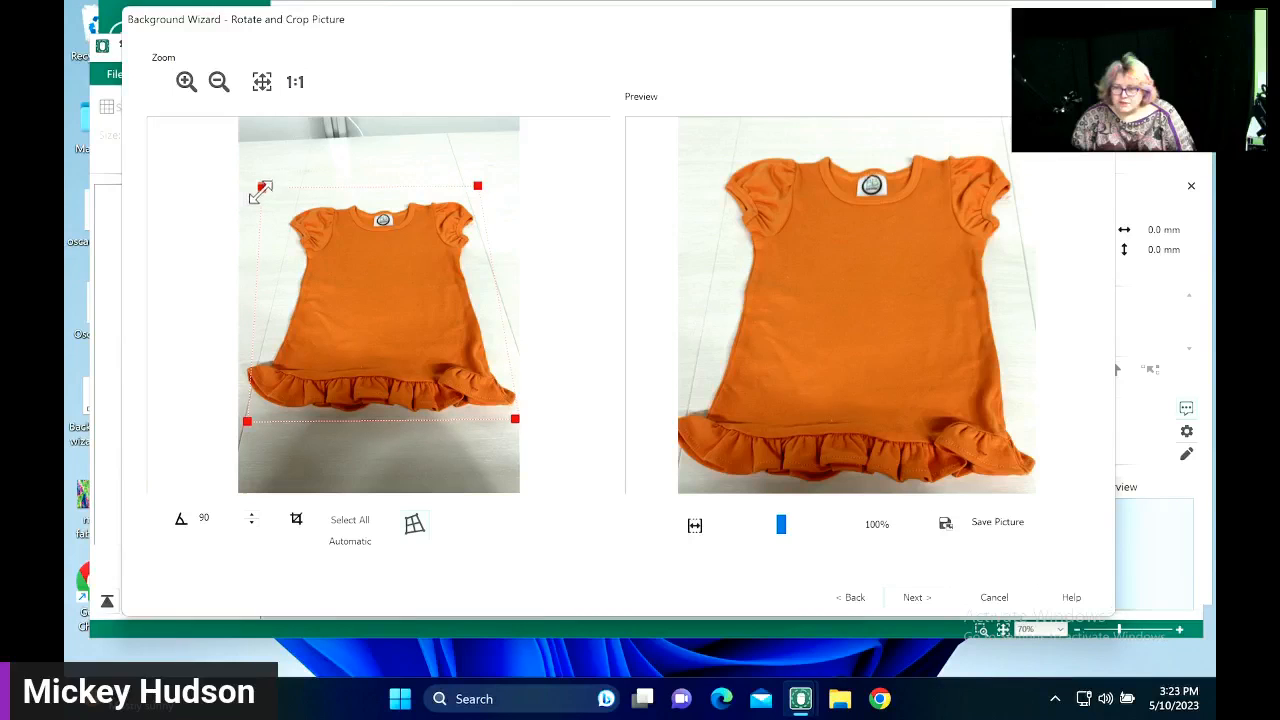
left_click_drag(263, 189, 276, 194)
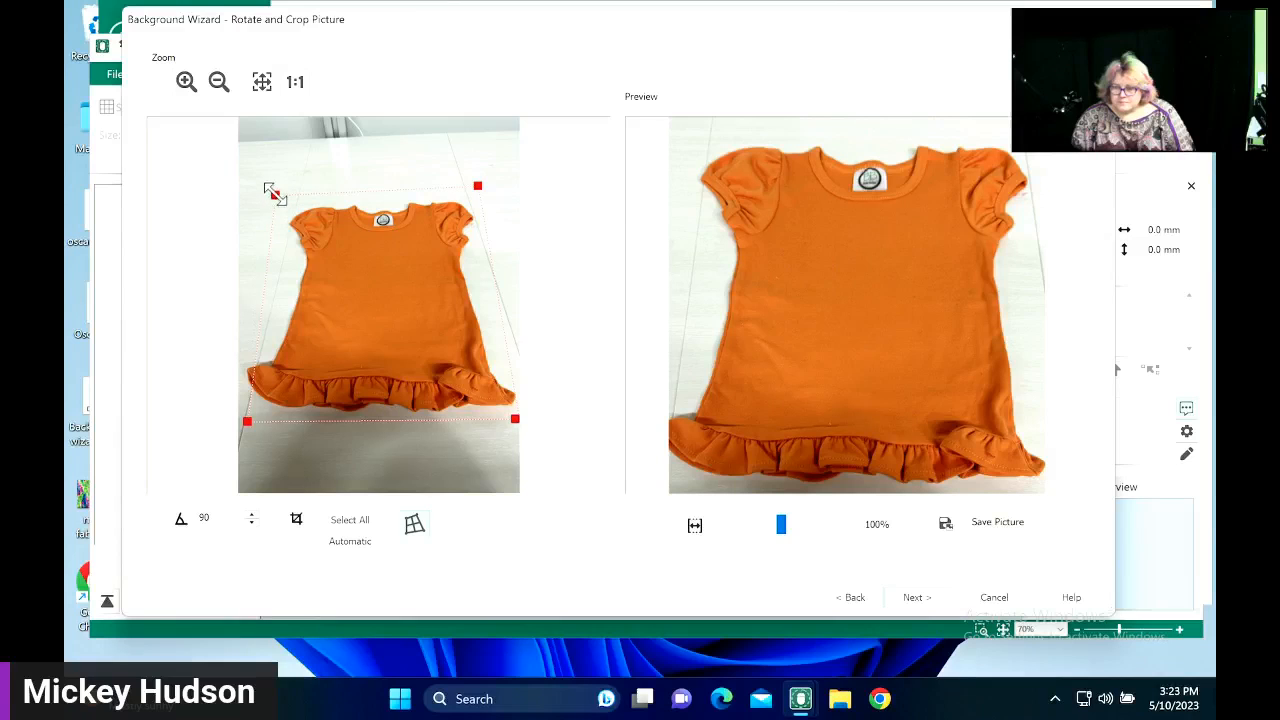
left_click_drag(275, 195, 287, 198)
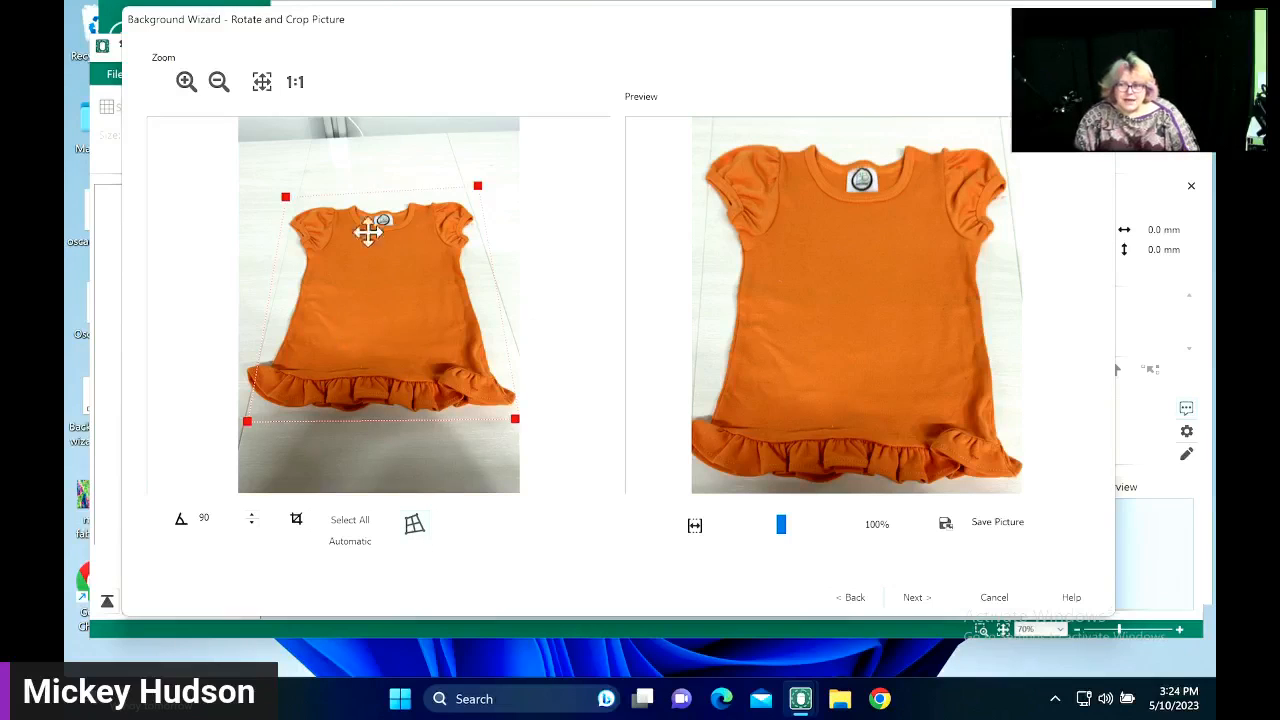
- Place the measuring line across the shirt's chest just below the sleeves, set its length to 6.5", and continue to naming
left_click(926, 600)
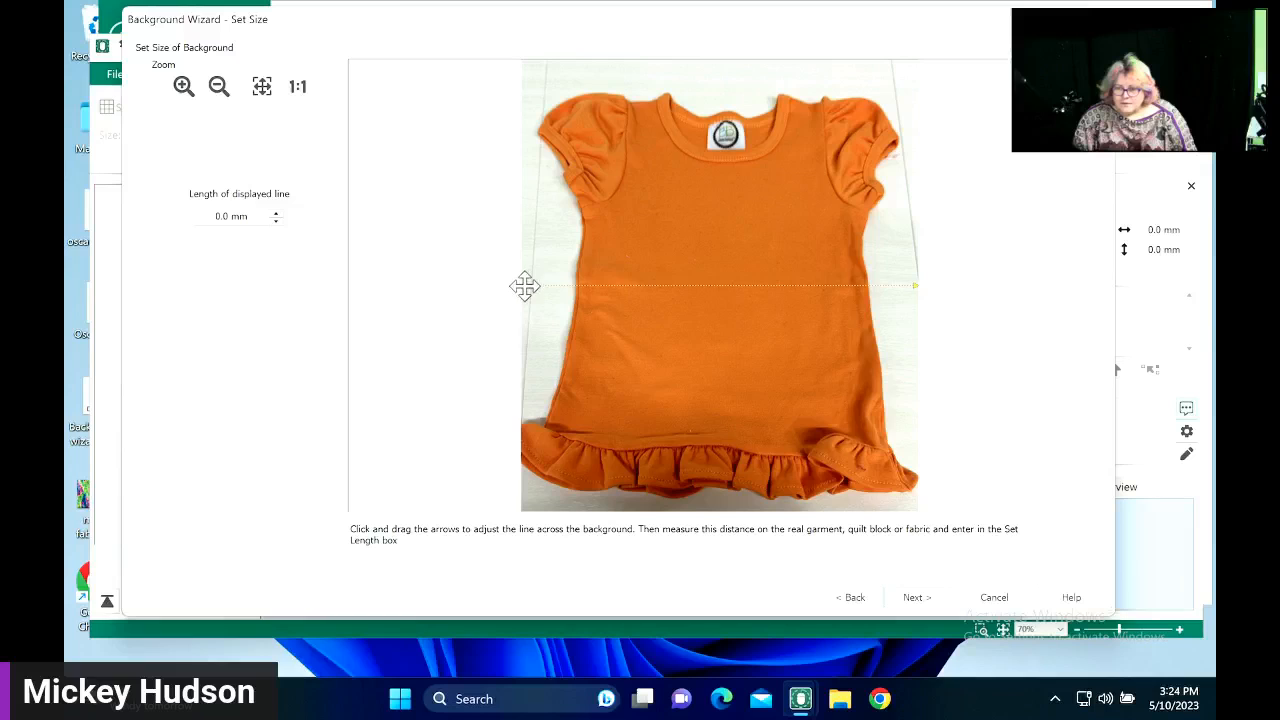
left_click_drag(526, 283, 588, 231)
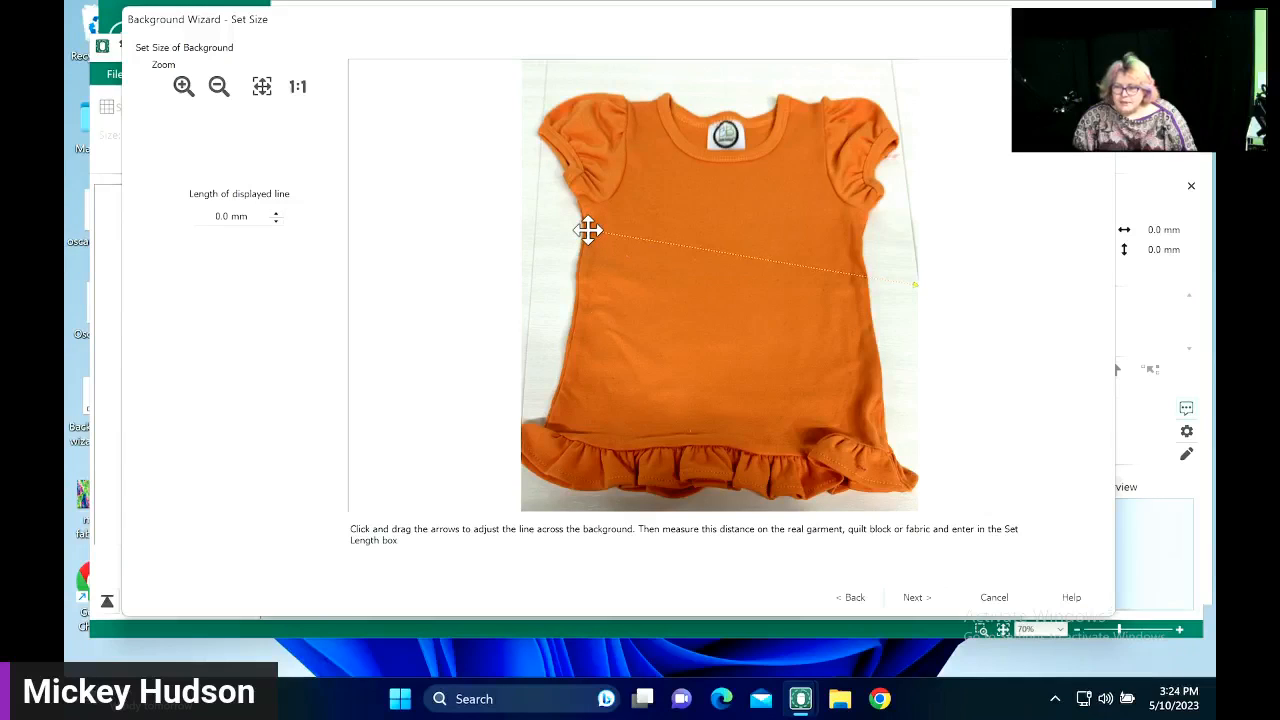
left_click_drag(914, 285, 858, 230)
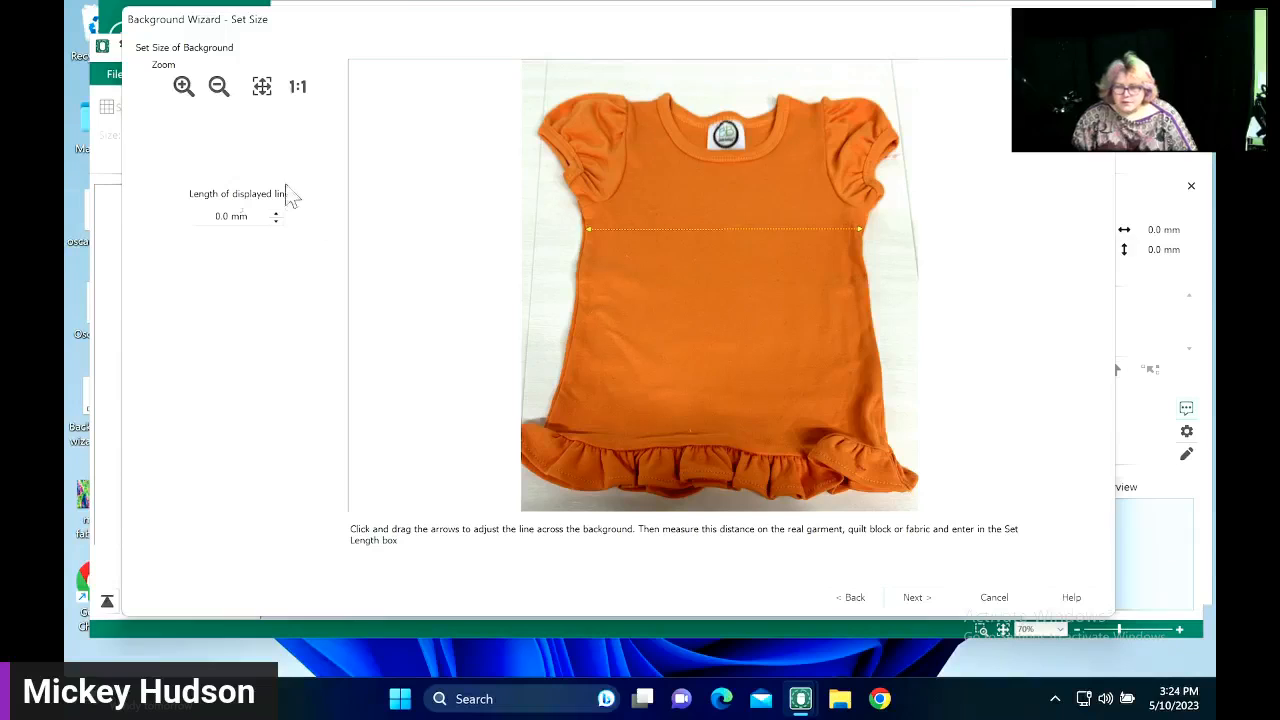
left_click_drag(252, 216, 136, 200)
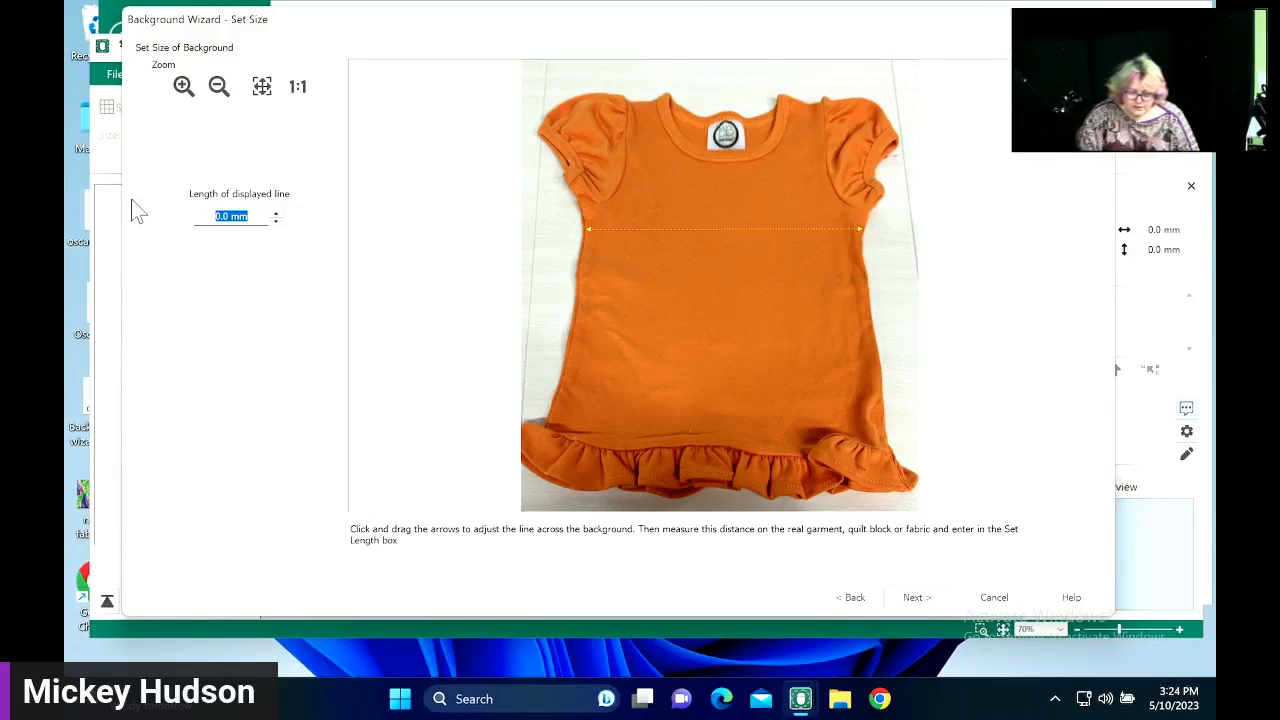
type("6.5\"")
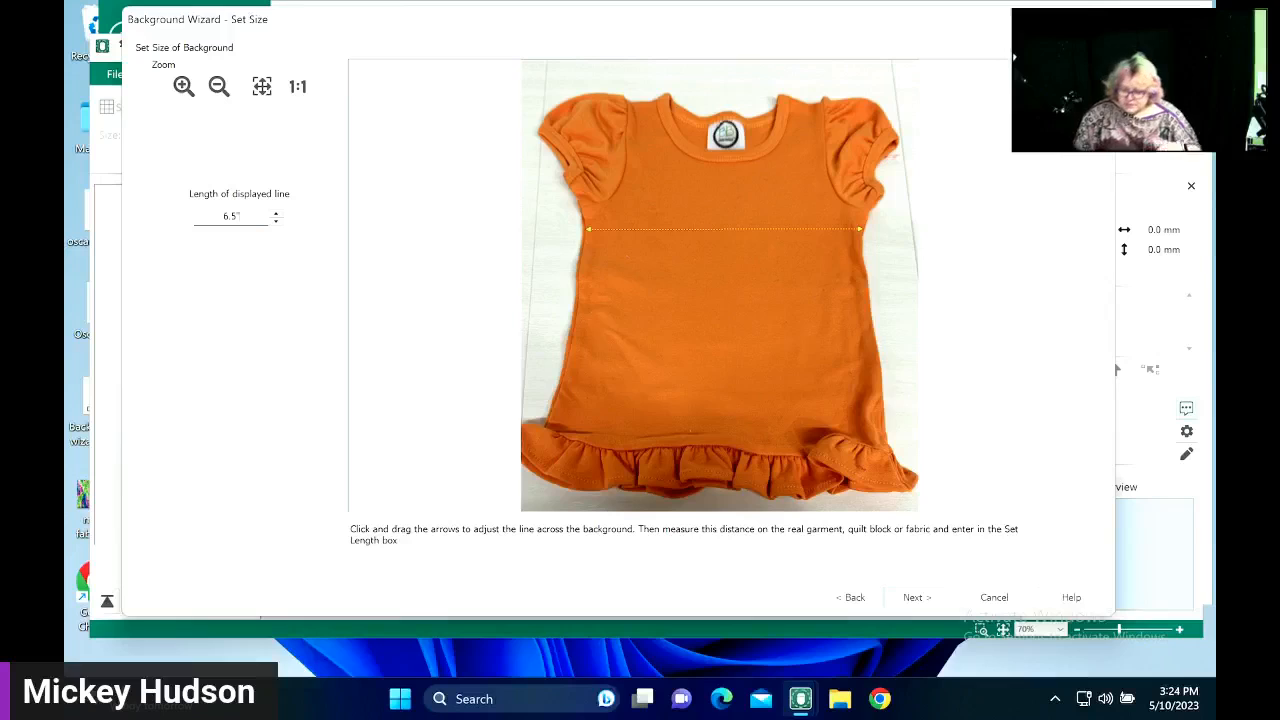
left_click(128, 200)
key("Return")
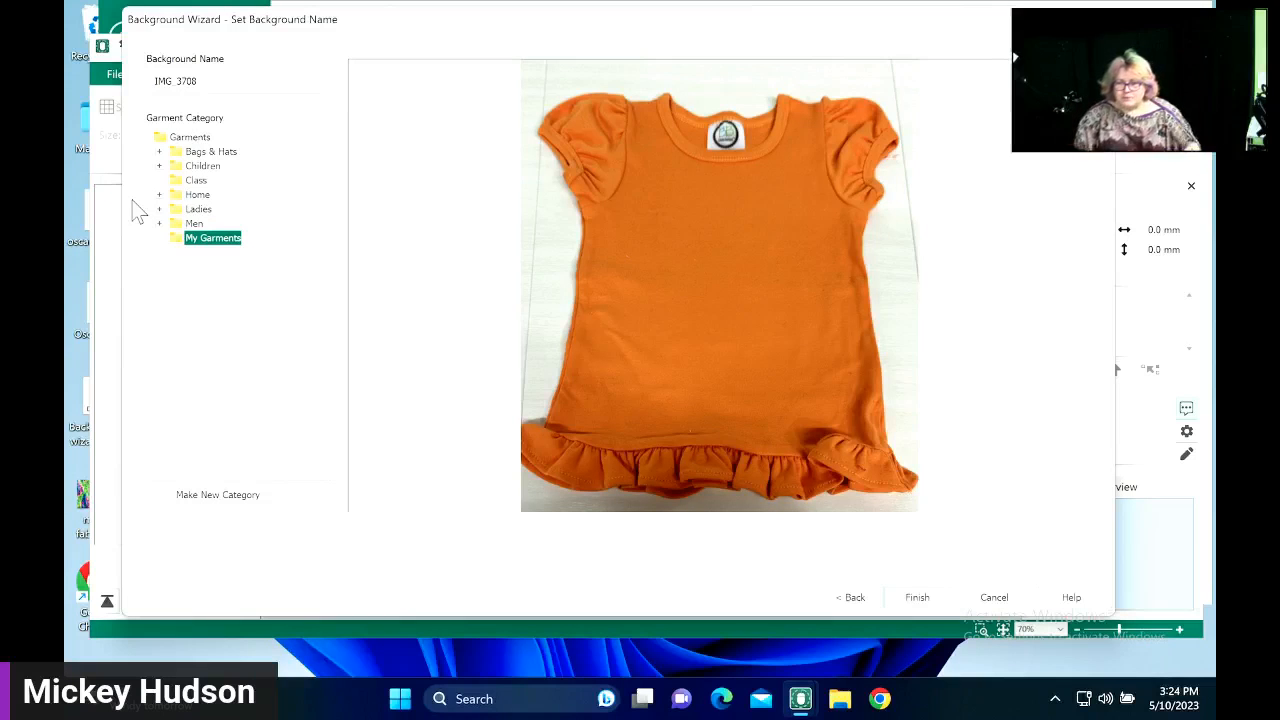
- Name the background "Halloween baby", keep it in the My Garments category, and finish the wizard
double_click(206, 80)
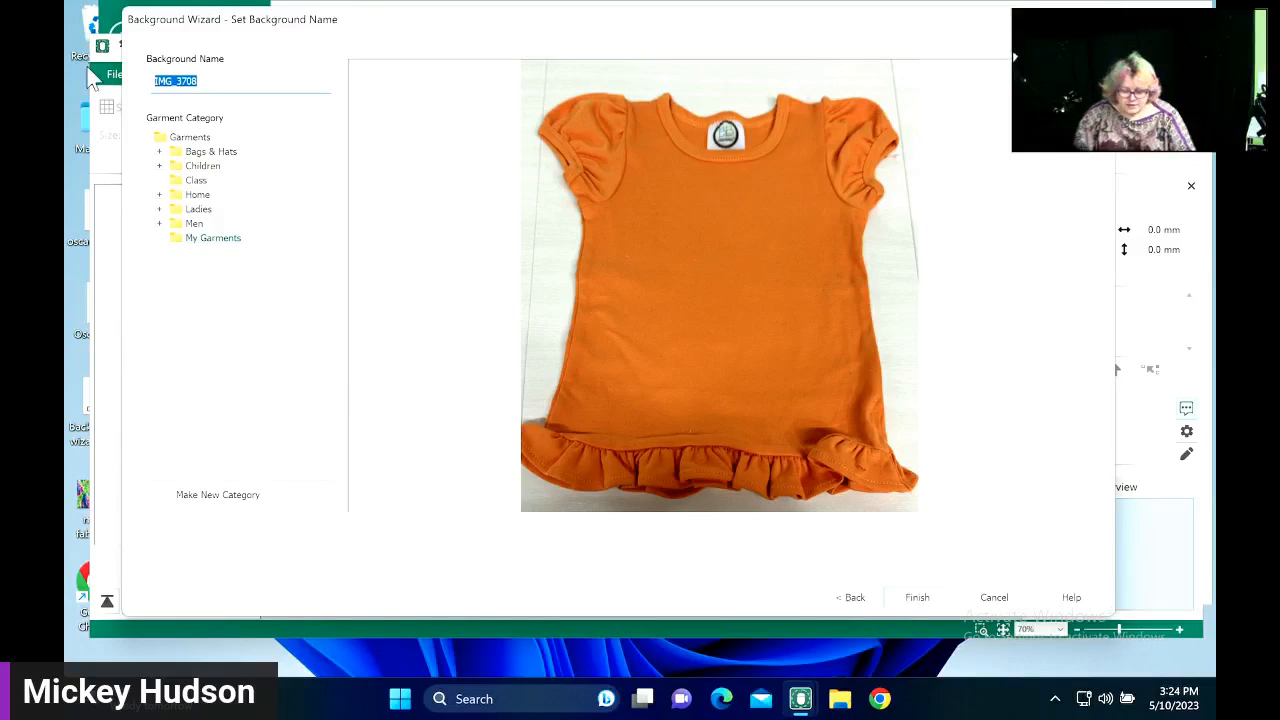
type("Halloween baby")
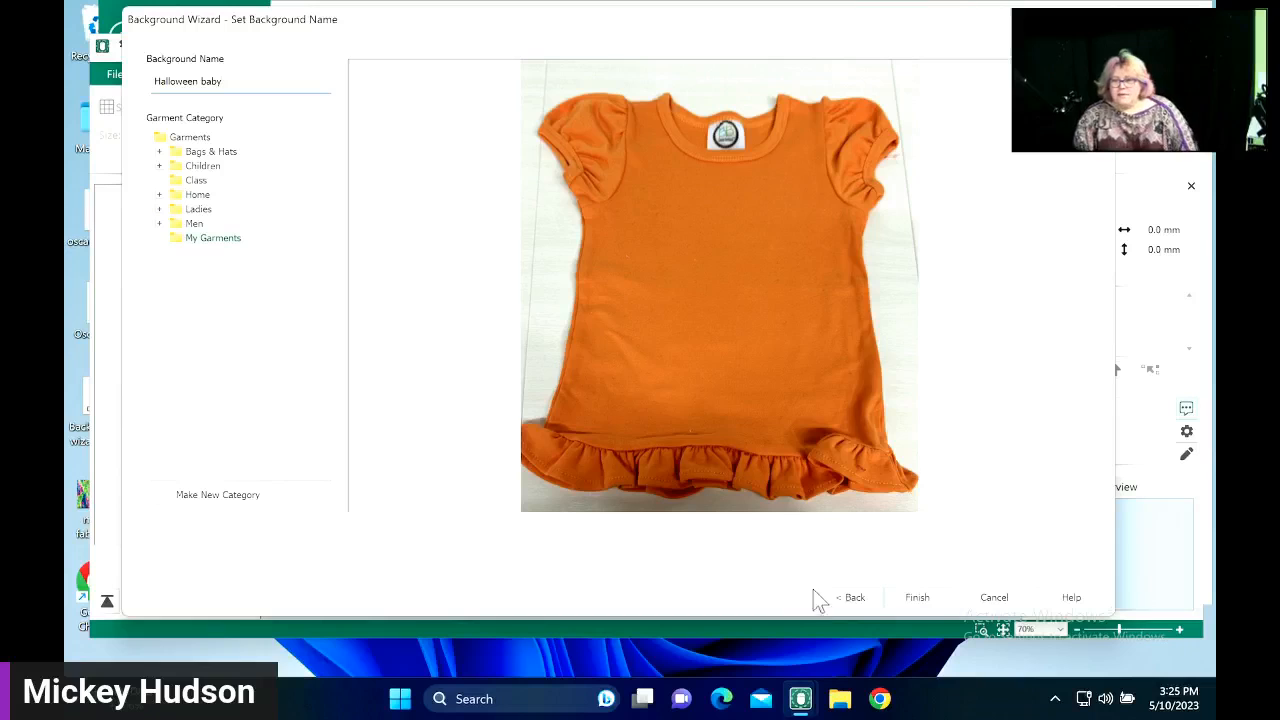
left_click(911, 601)
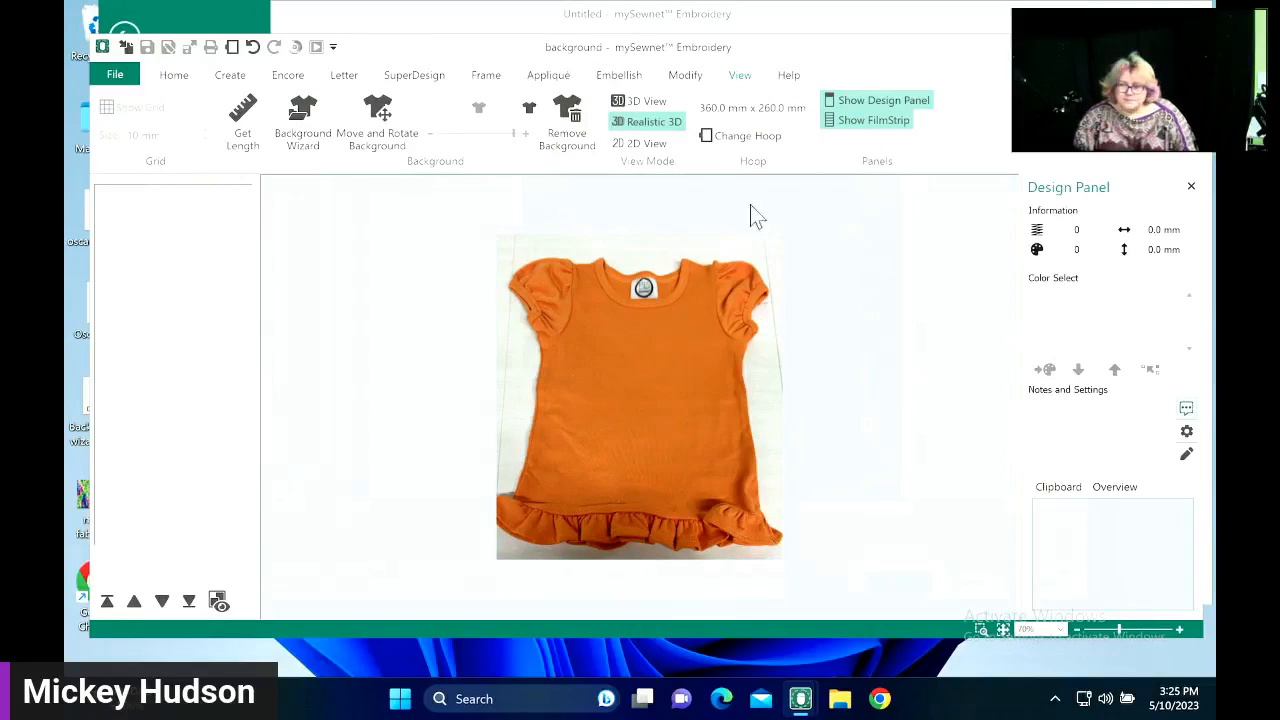
- Set the SuperDesign category to All and search the designs for "bat"
left_click(418, 80)
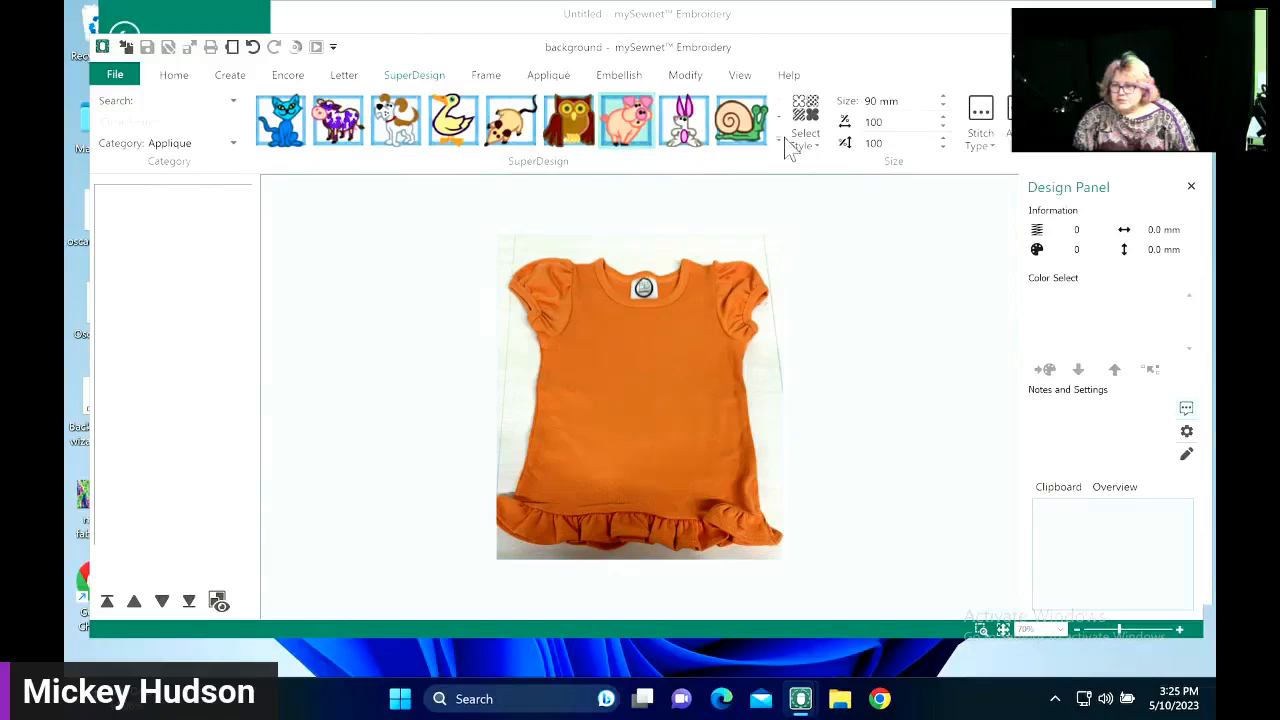
left_click(232, 145)
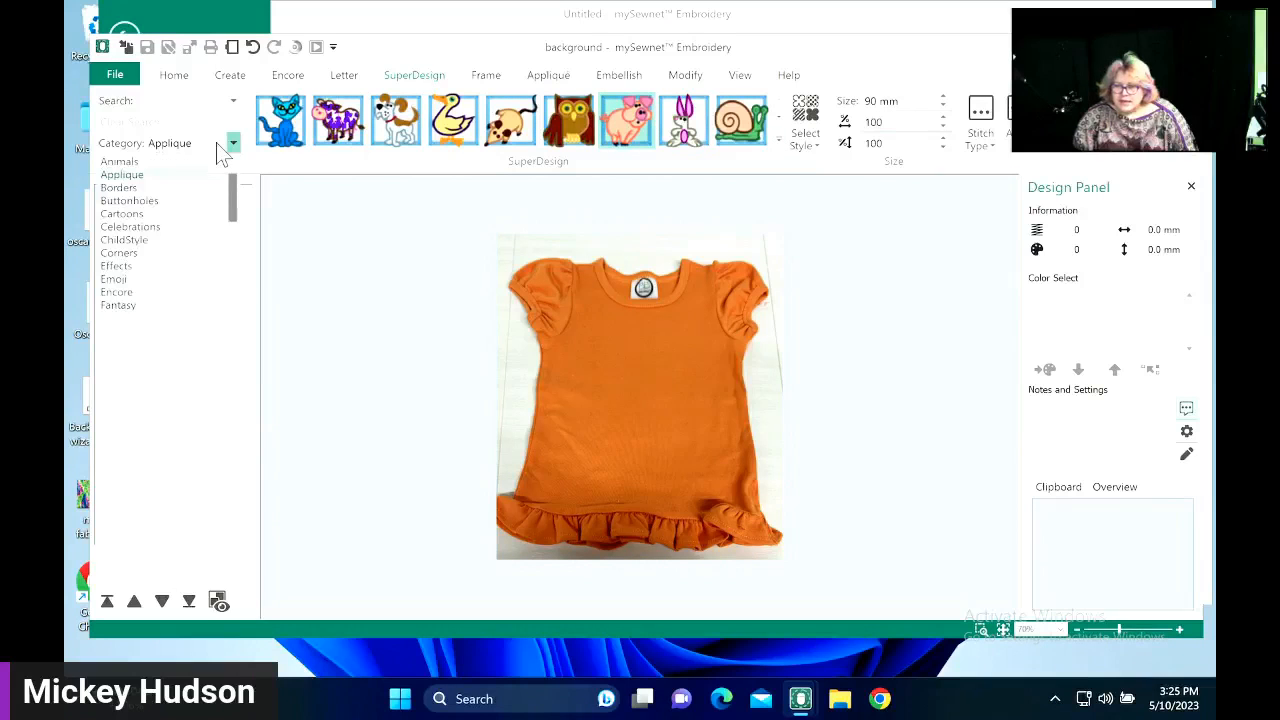
left_click_drag(229, 206, 238, 178)
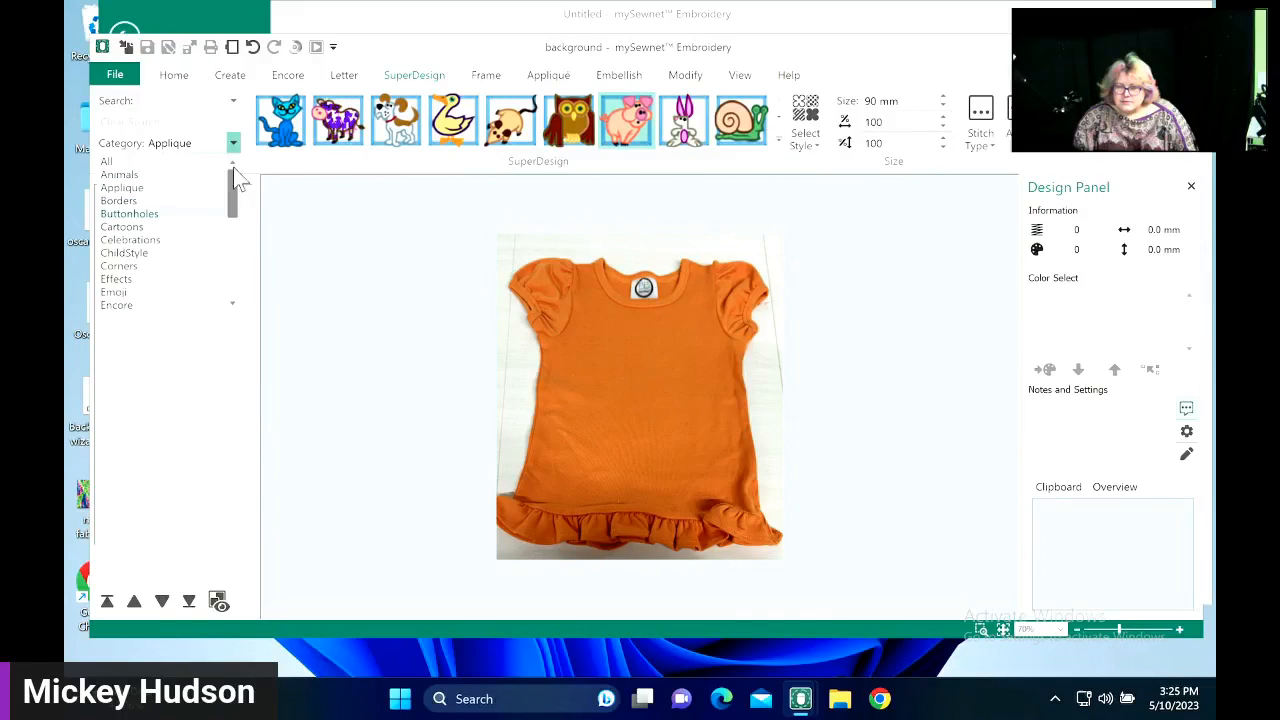
left_click(148, 163)
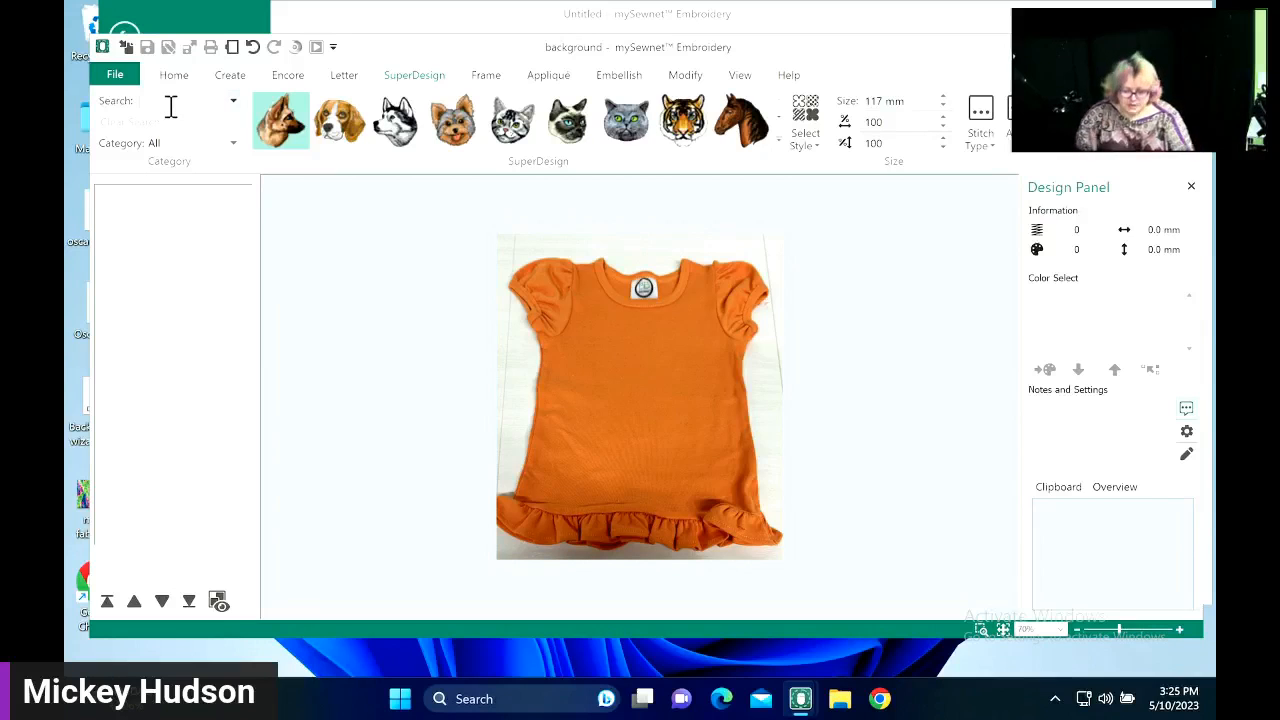
left_click(171, 103)
type("bat")
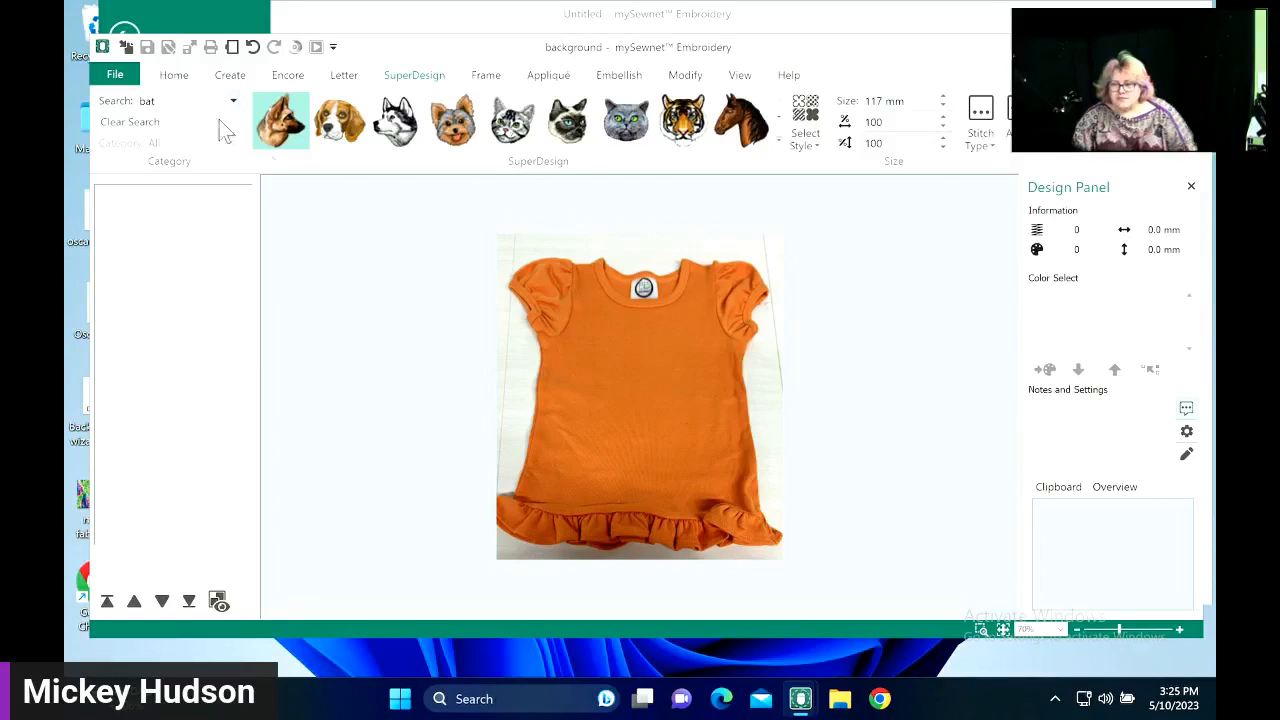
left_click(782, 144)
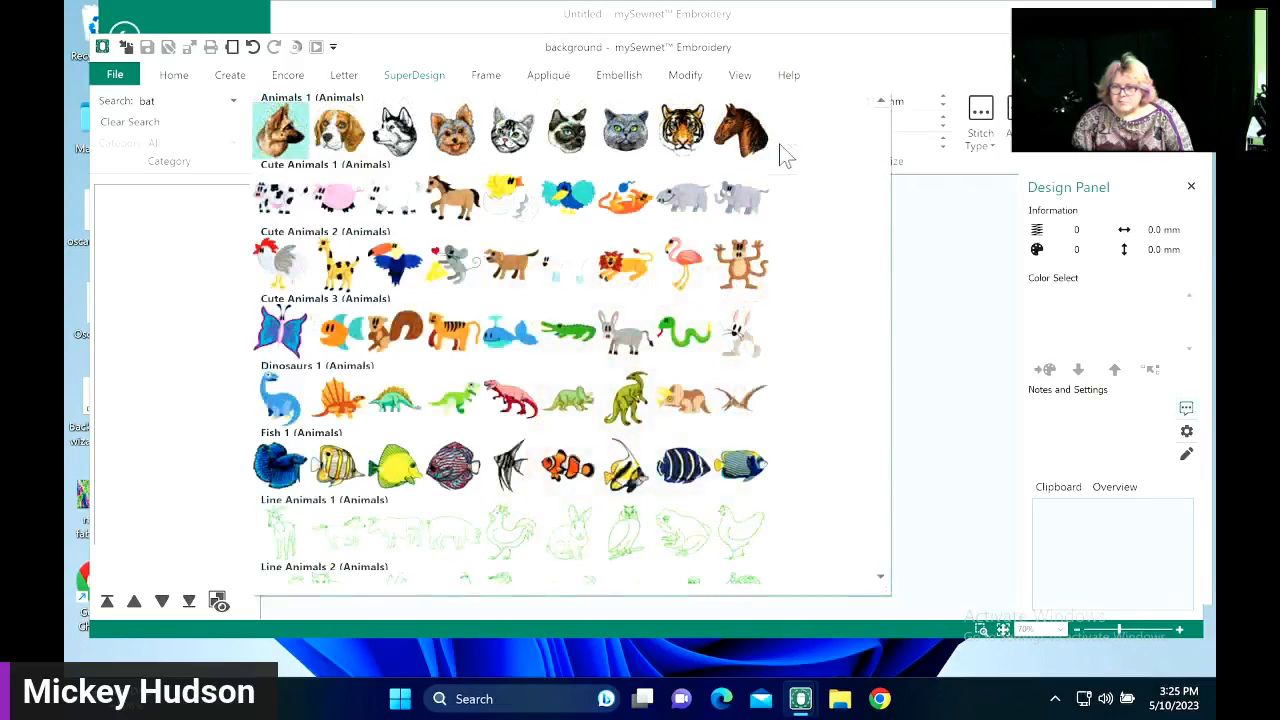
left_click(190, 97)
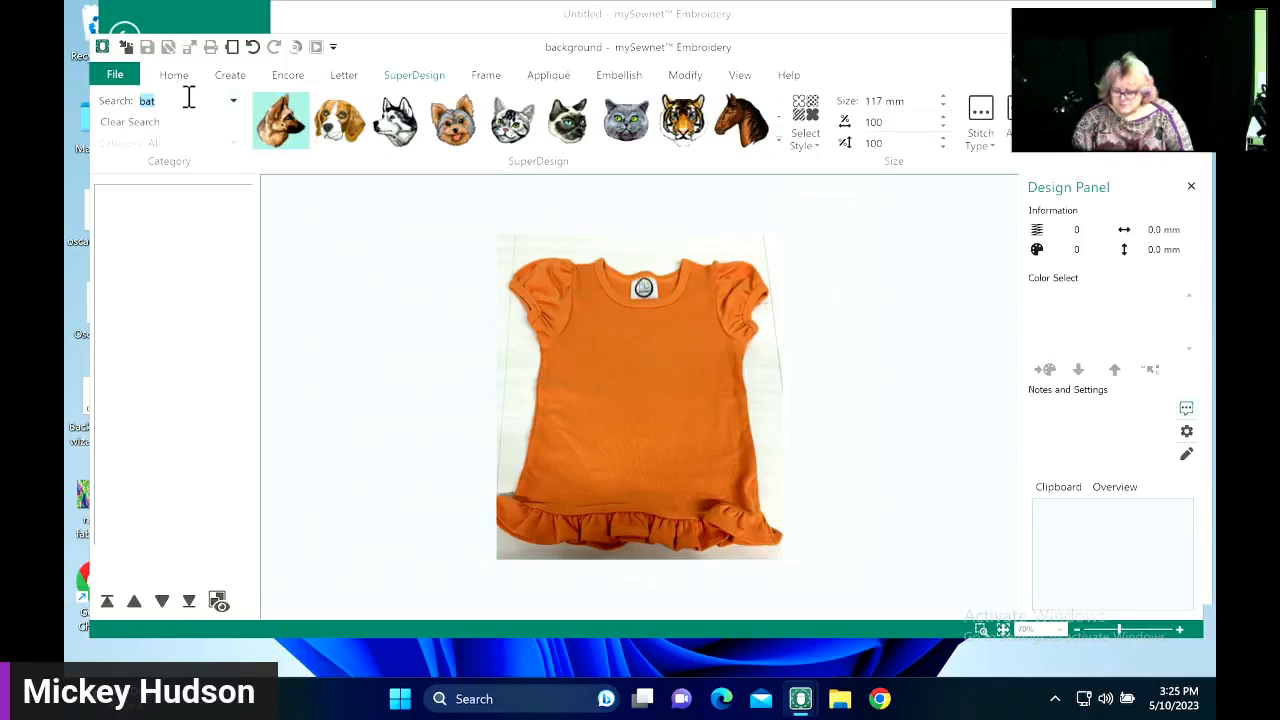
key("Return")
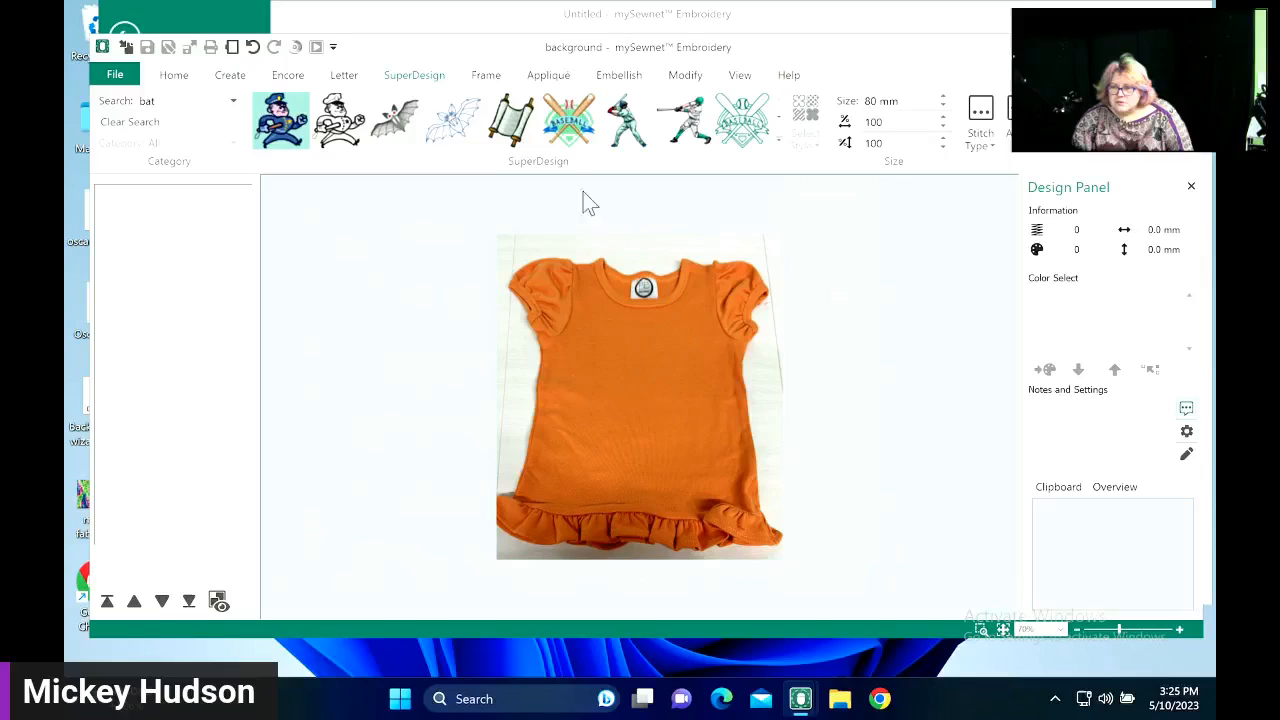
- Add the filled grey bat SuperDesign at 58 mm, place it at the shirt's lower right above the ruffle, and deselect it
left_click(400, 125)
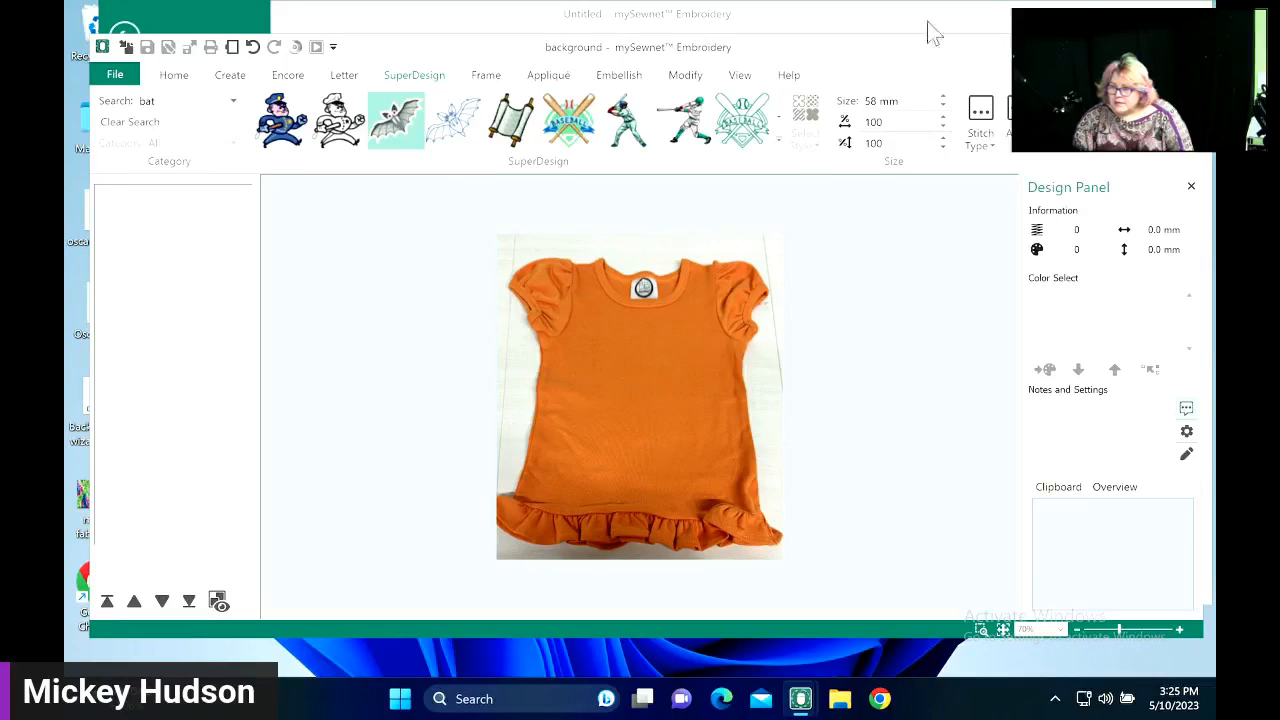
left_click_drag(860, 47, 849, 131)
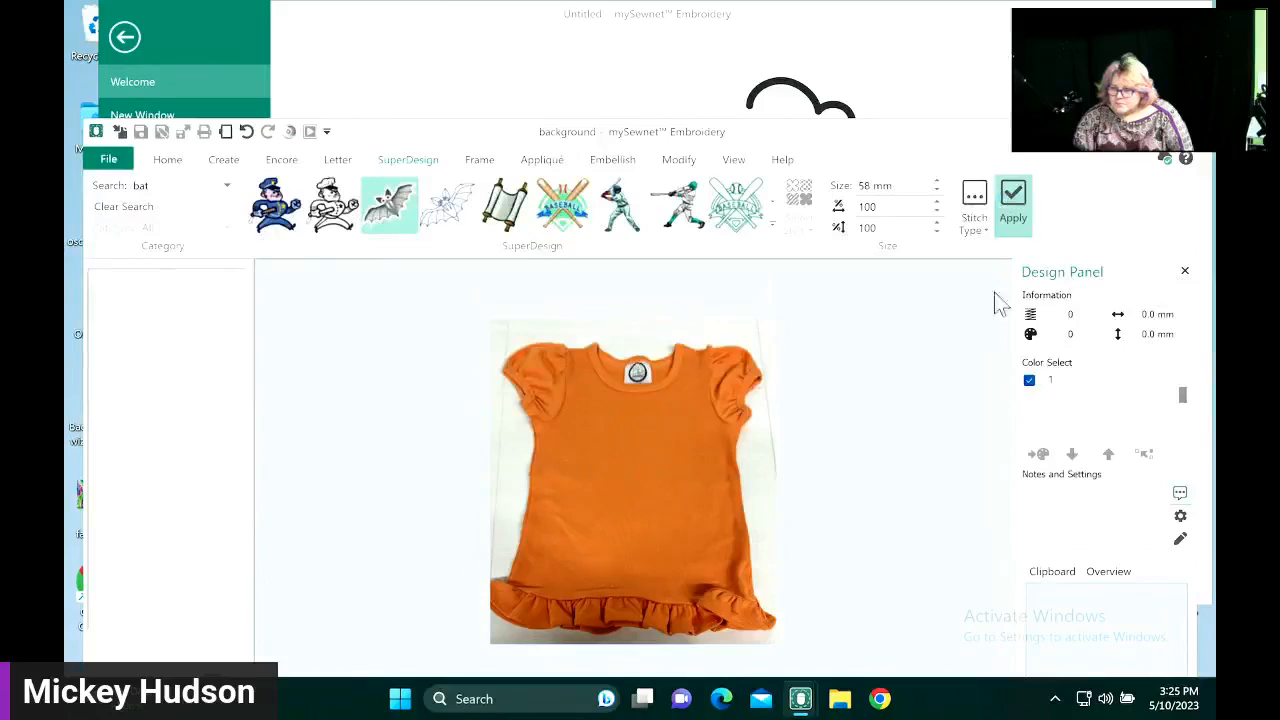
left_click_drag(660, 506, 713, 567)
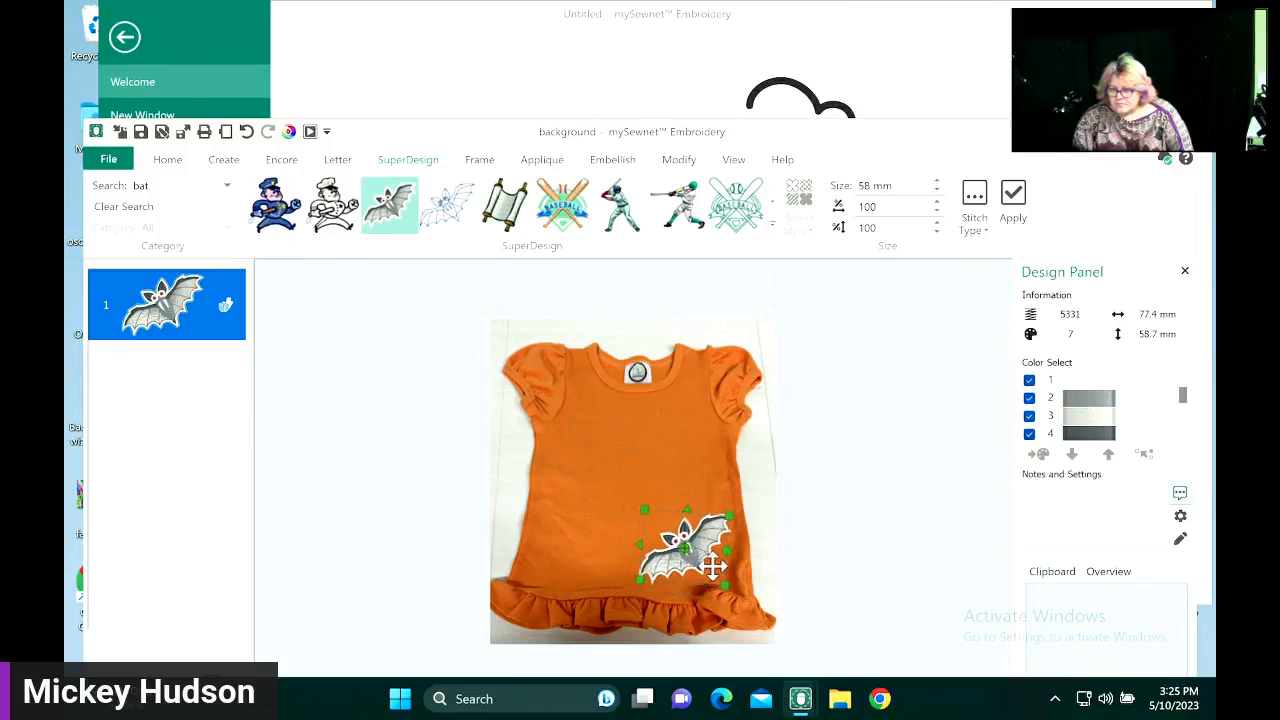
left_click(966, 540)
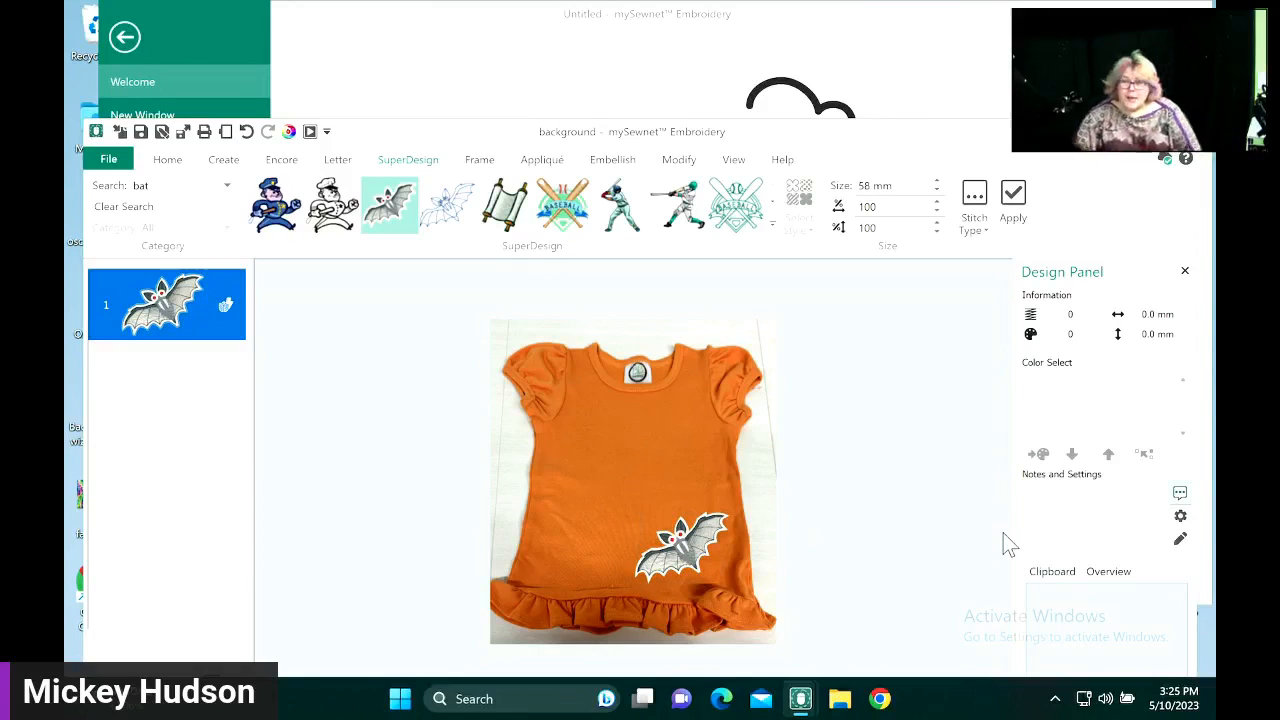
left_click(1000, 538)
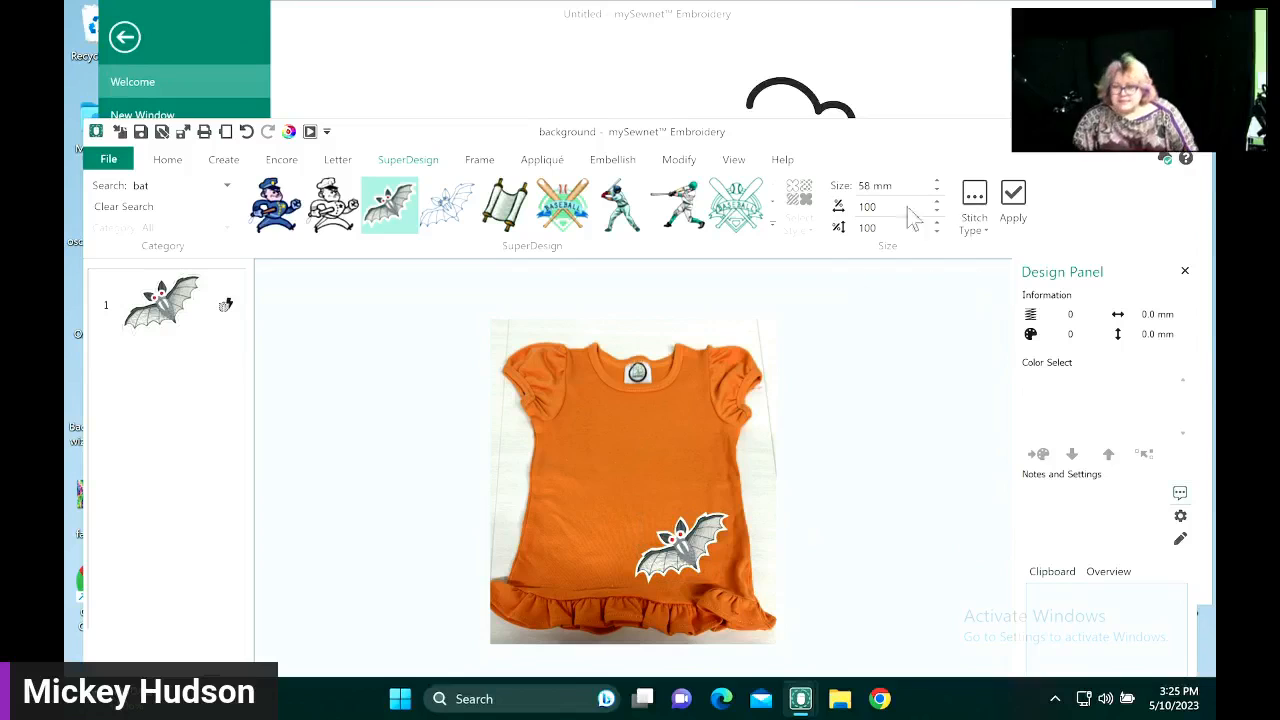
- Choose the Spooky UC 15-100mm font from the Scary group for new lettering
left_click(338, 160)
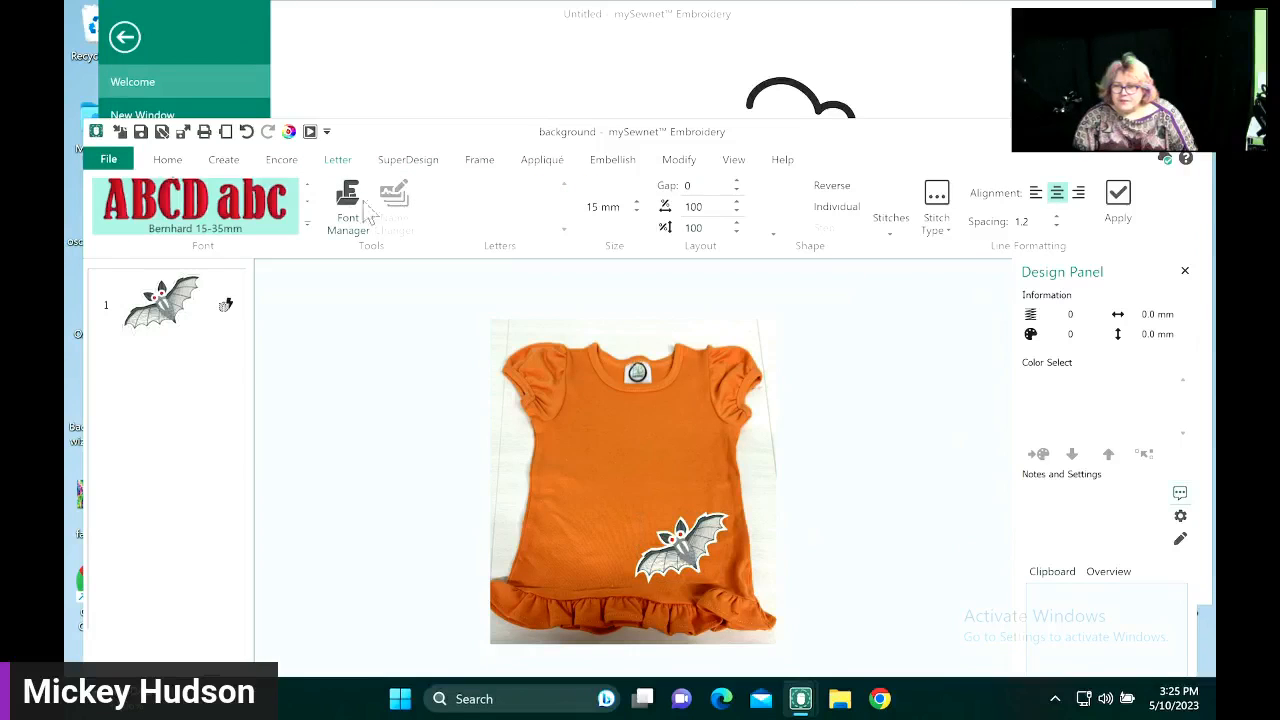
left_click(306, 226)
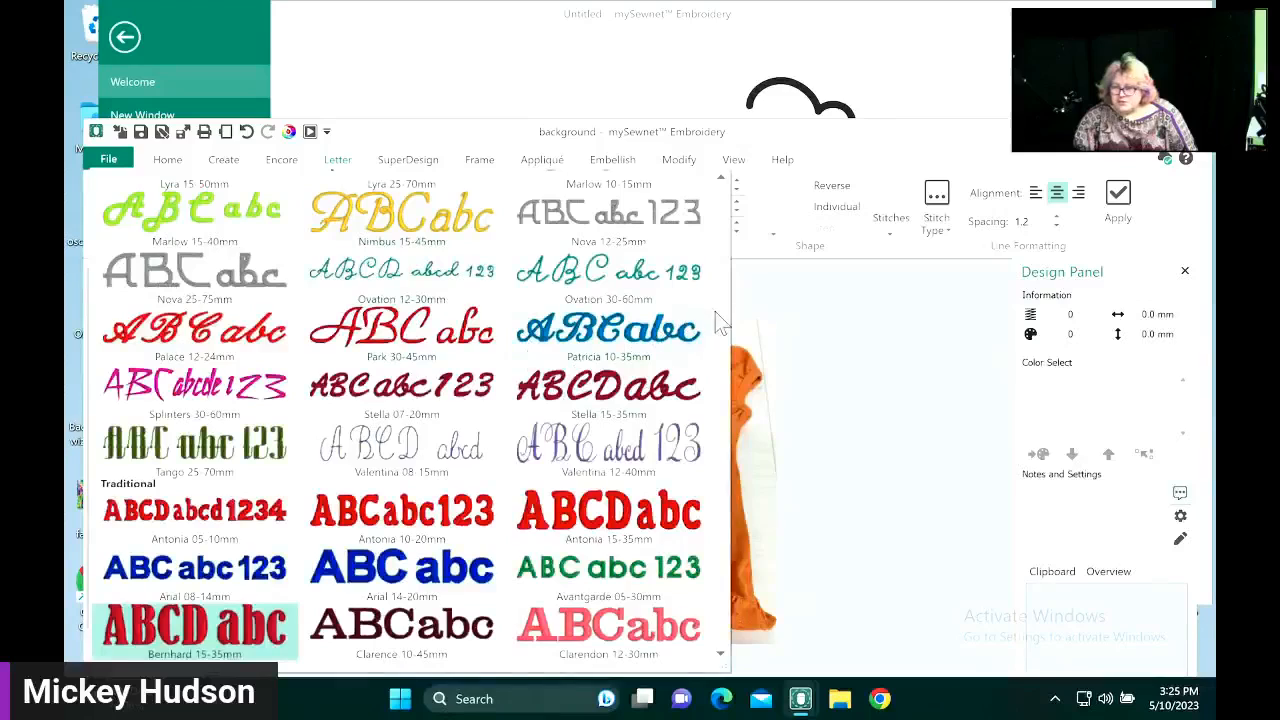
scroll(729, 584, "down", 10)
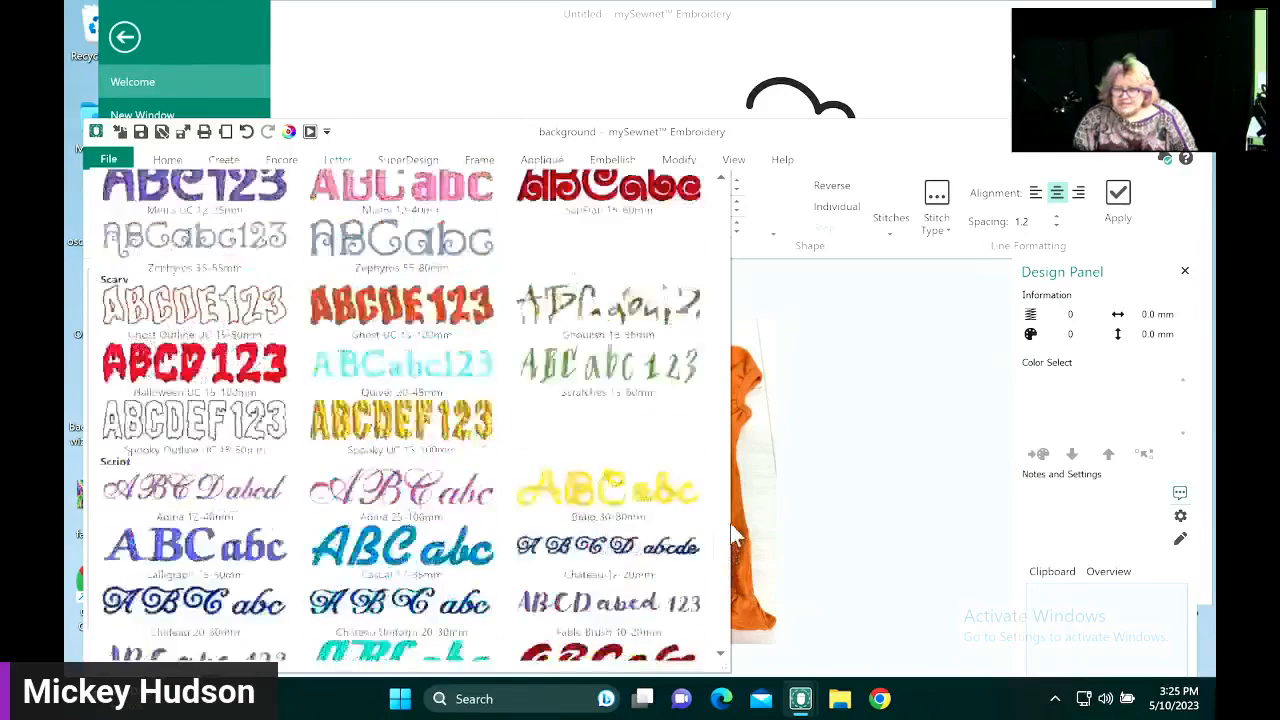
scroll(733, 537, "up", 1)
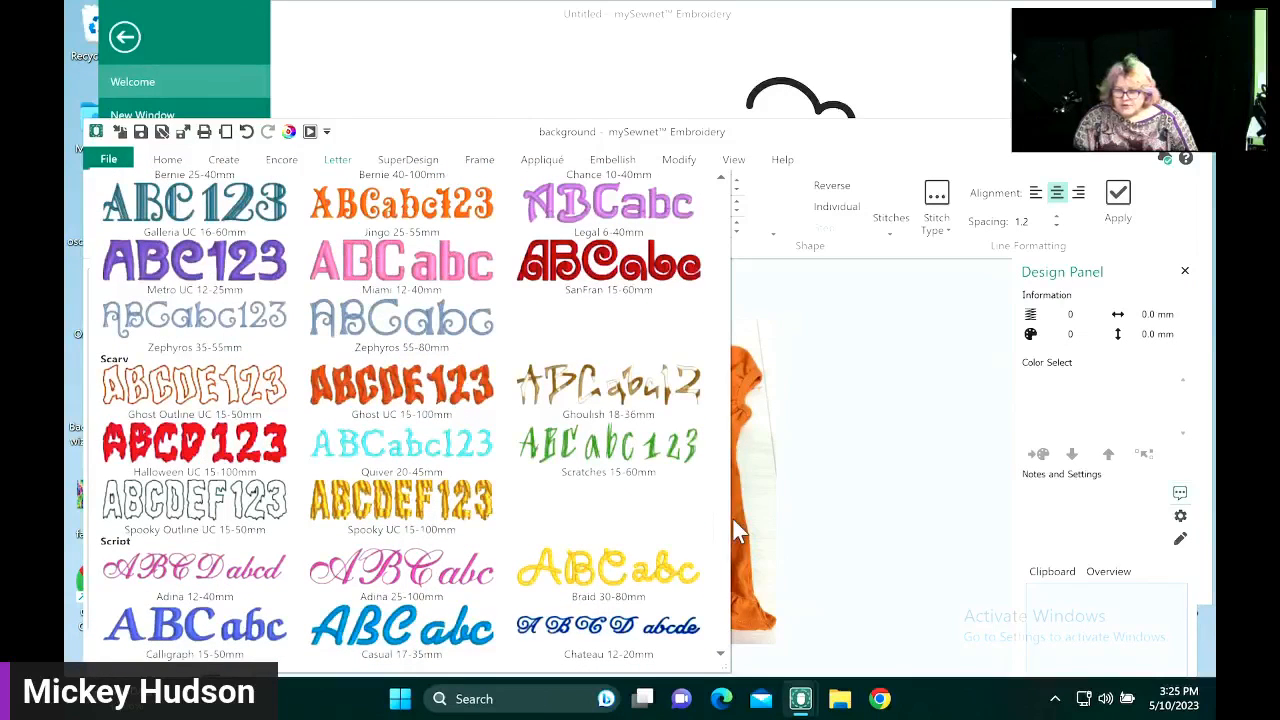
left_click(732, 517)
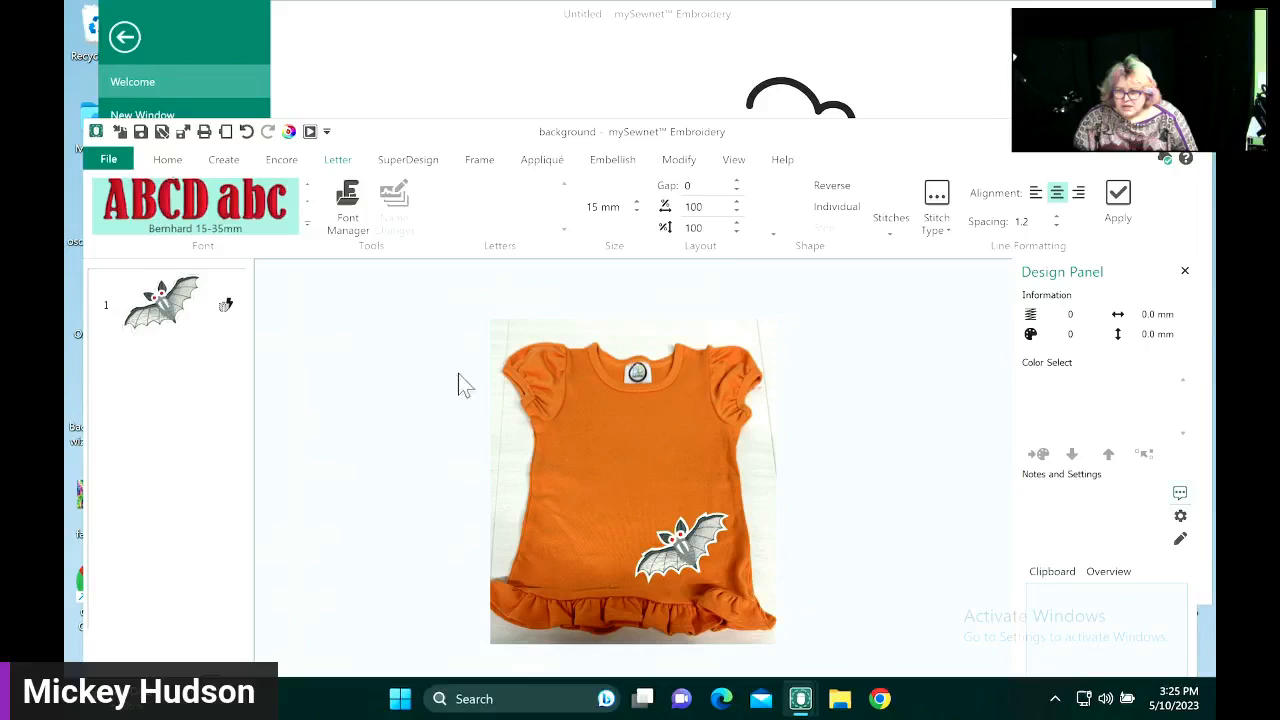
left_click(309, 226)
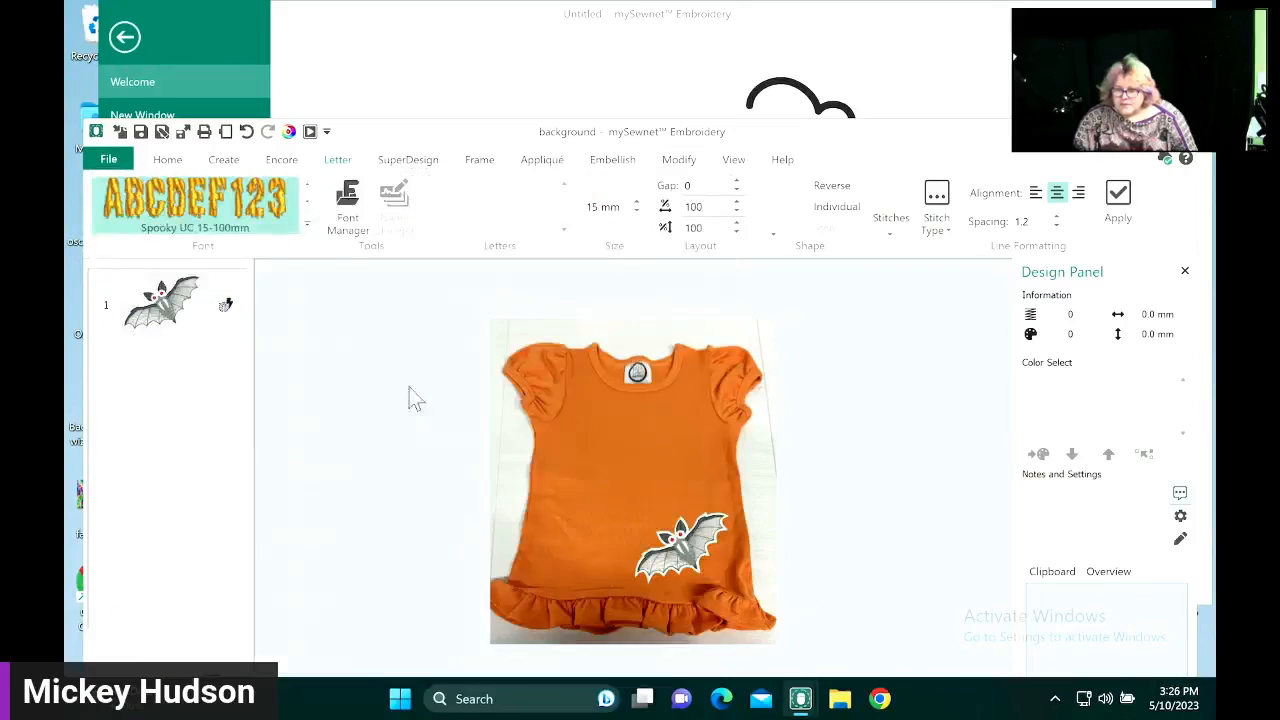
left_click(478, 503)
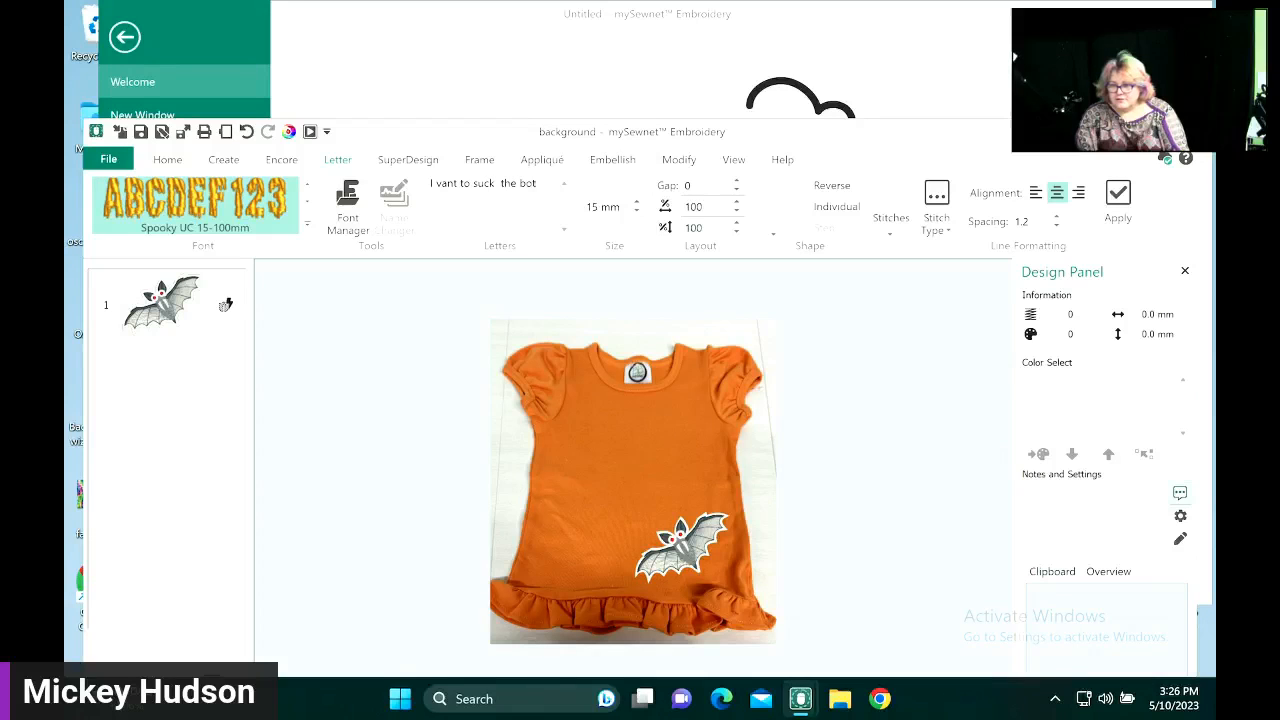
- Add the lettering "I vant to suck the bottle" at 15 mm and move it up across the shirt's chest
type("e")
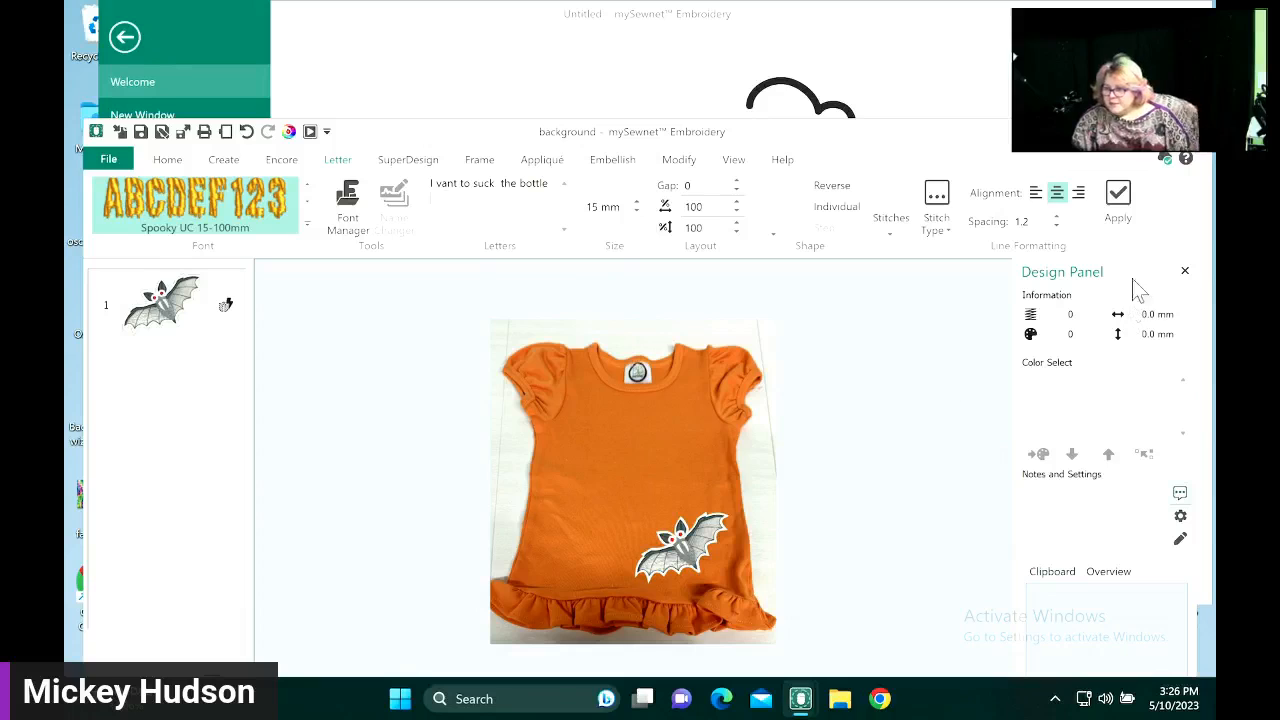
left_click(1120, 212)
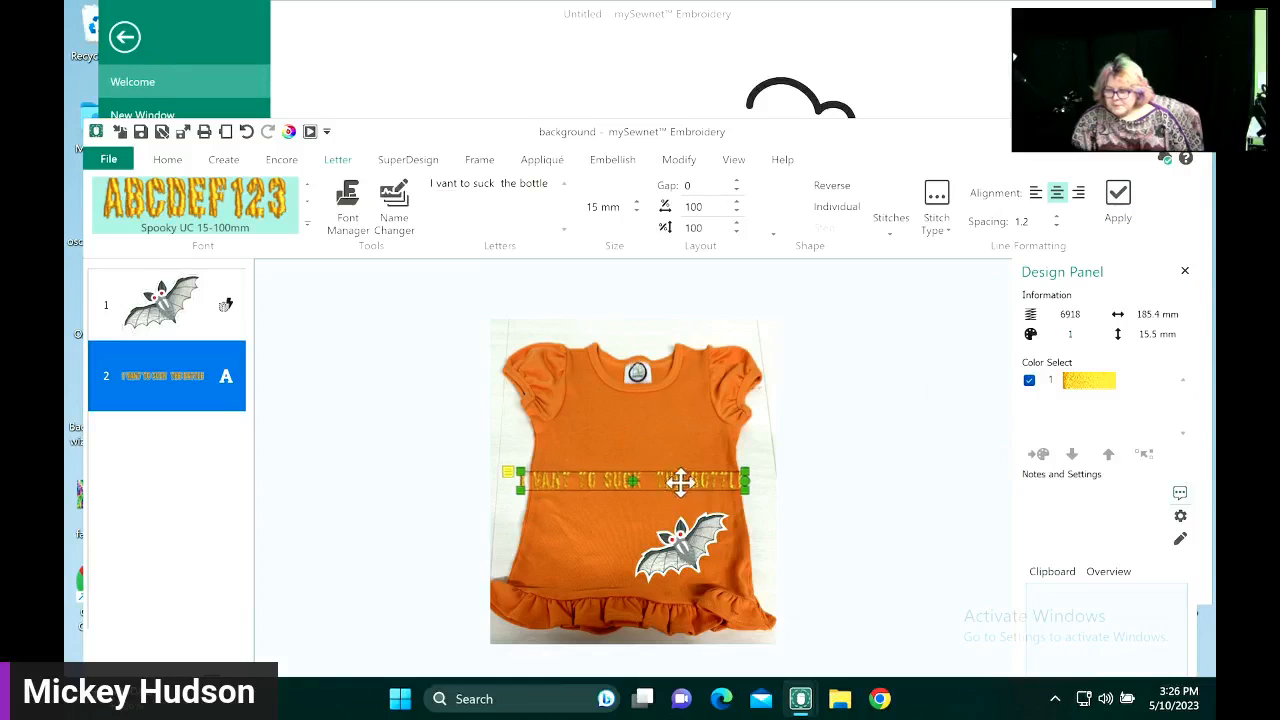
left_click_drag(677, 480, 686, 434)
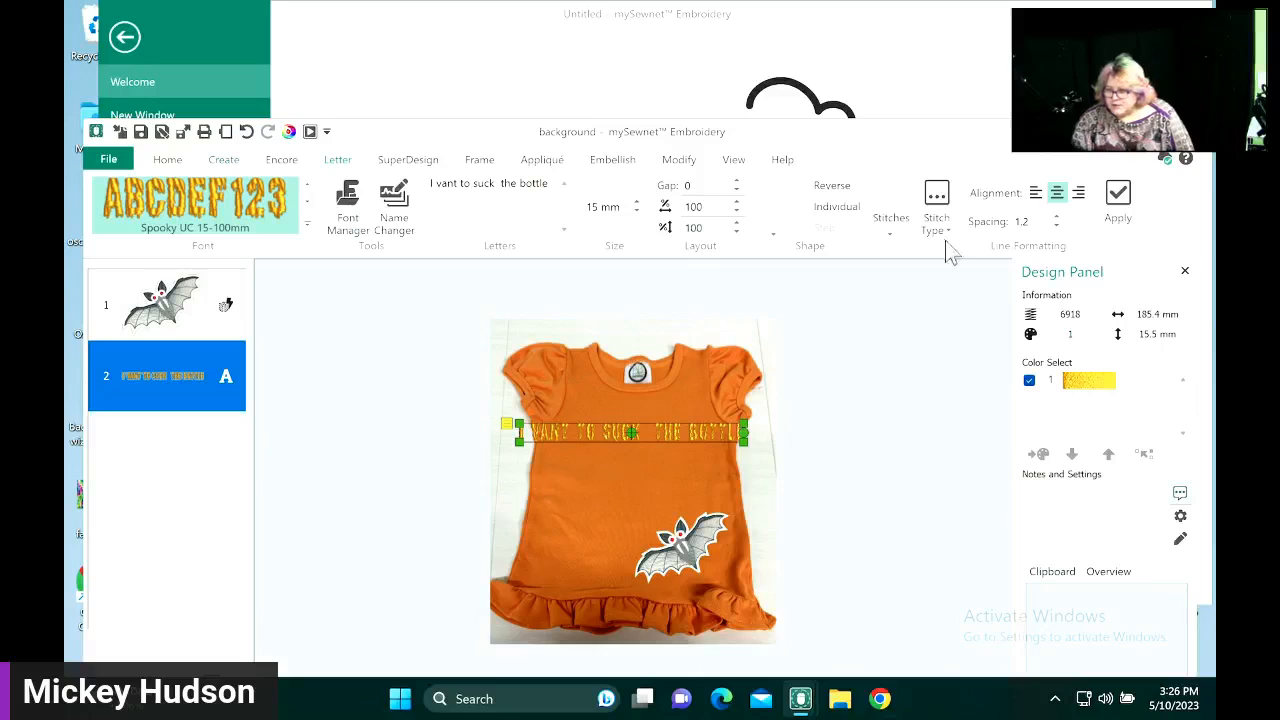
- Recolor the lettering bright pink with a thread from the Robison-Anton Rayon 40 range
left_click_drag(857, 133, 845, 77)
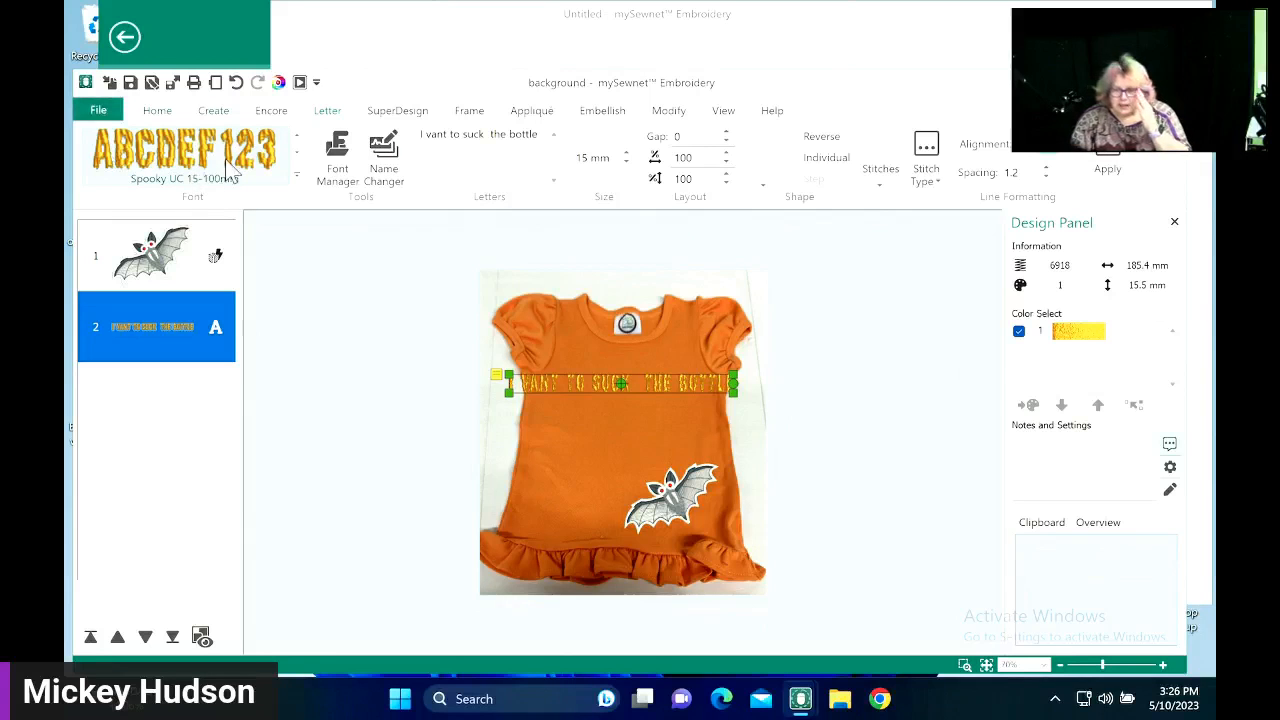
double_click(1068, 336)
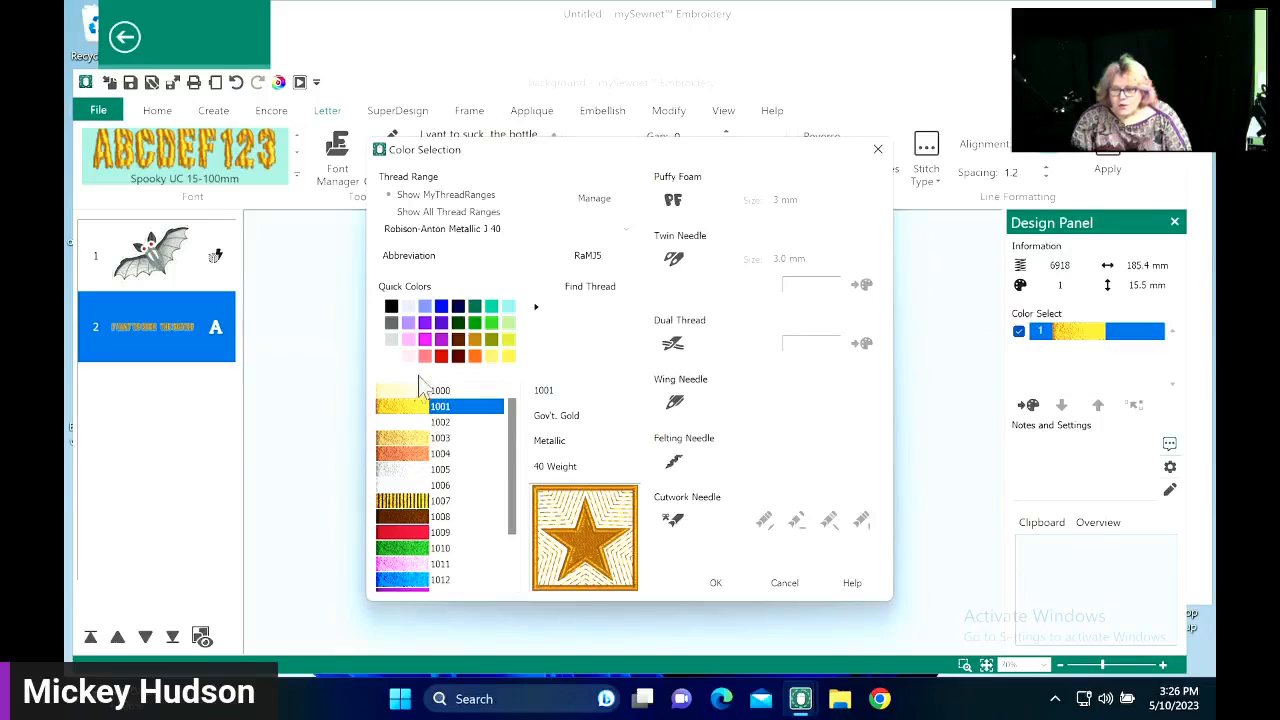
left_click(508, 358)
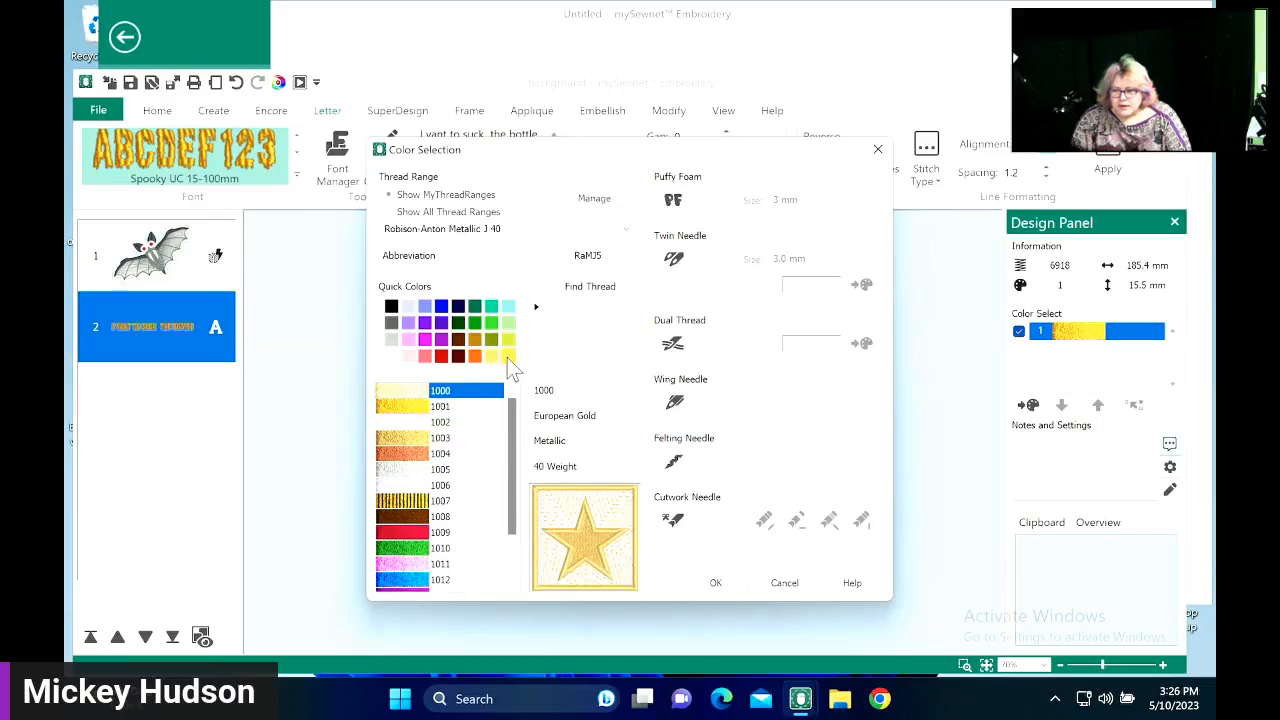
left_click(445, 229)
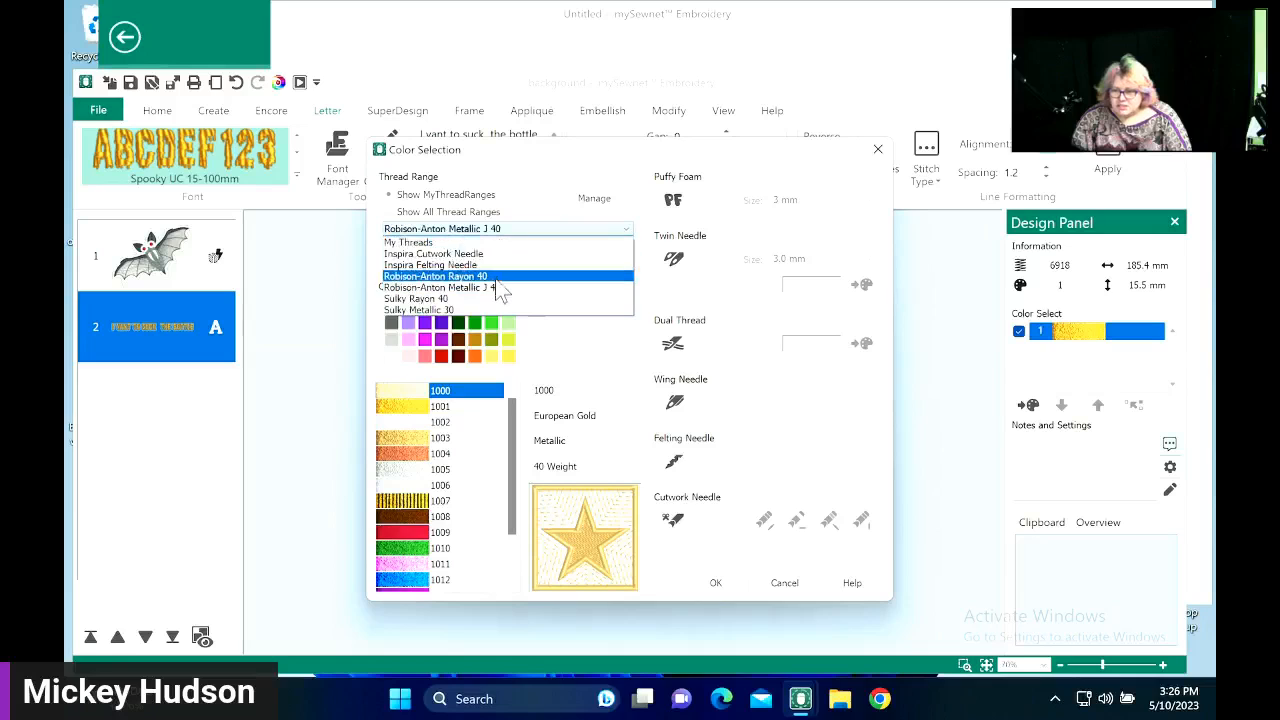
left_click(497, 279)
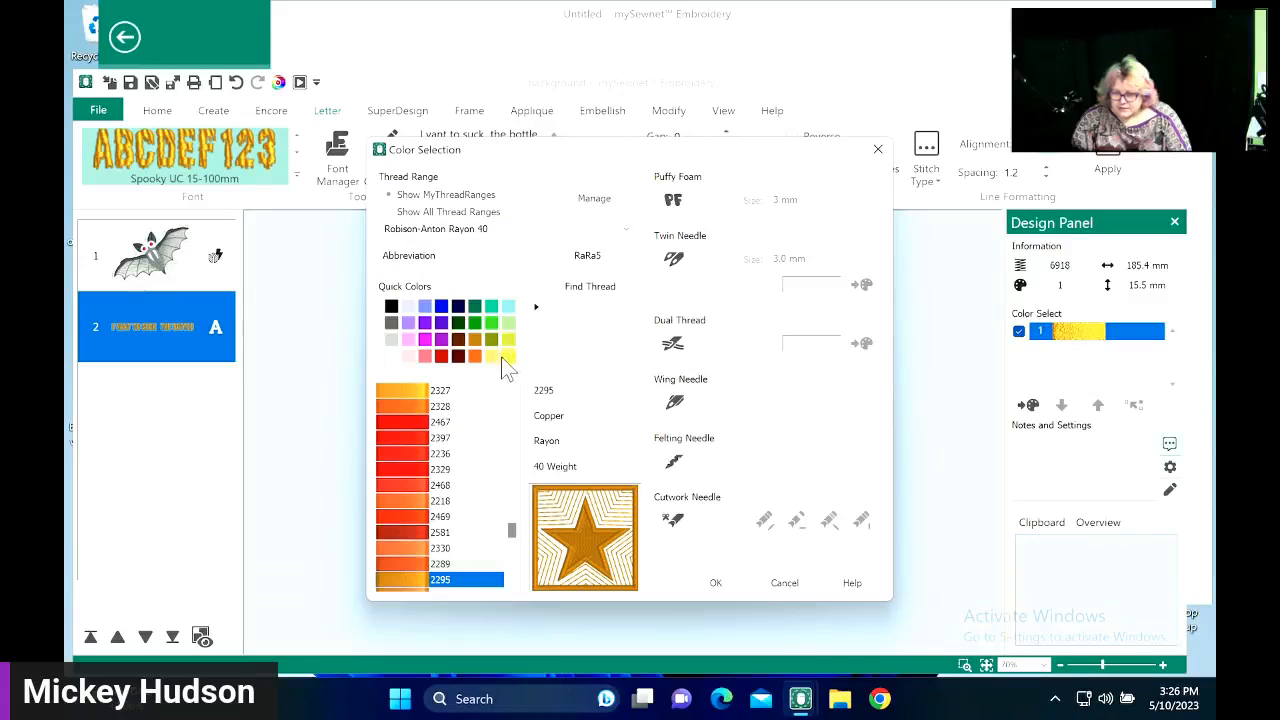
left_click(438, 340)
left_click(715, 583)
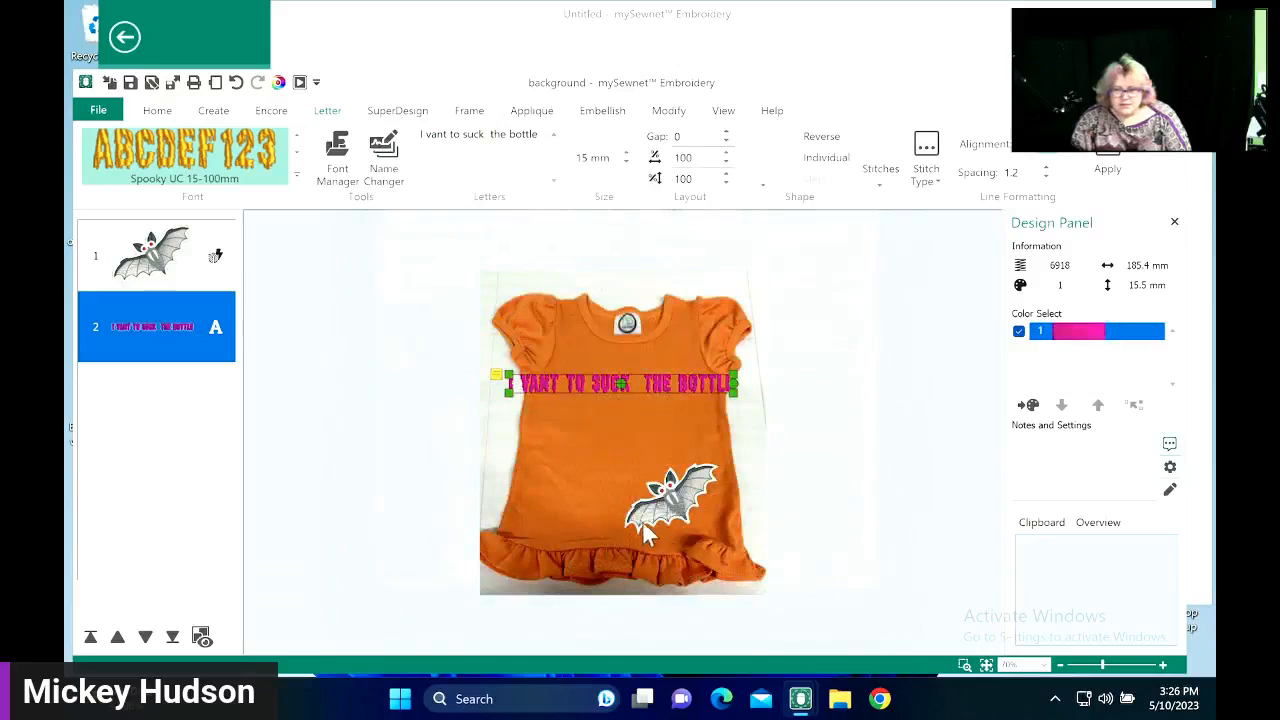
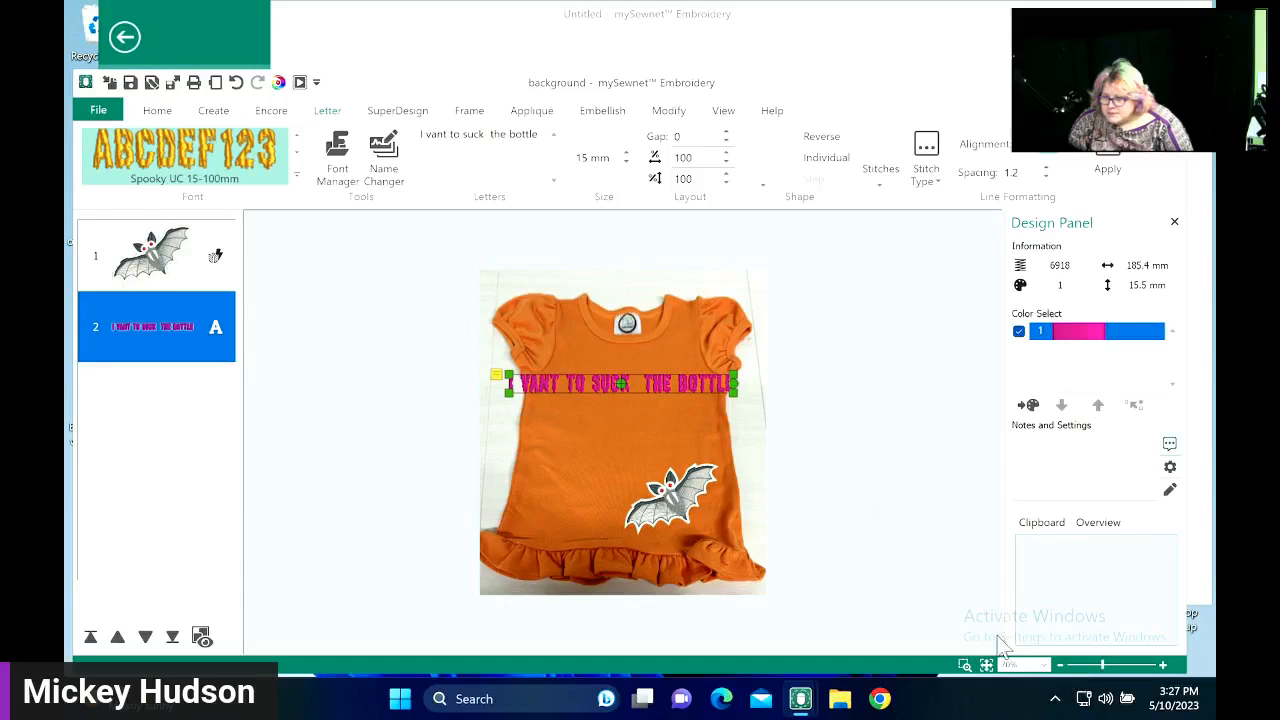
- Inspect the lettering's fit across the chest up close and nudge it slightly toward the shirt's right side
left_click(965, 666)
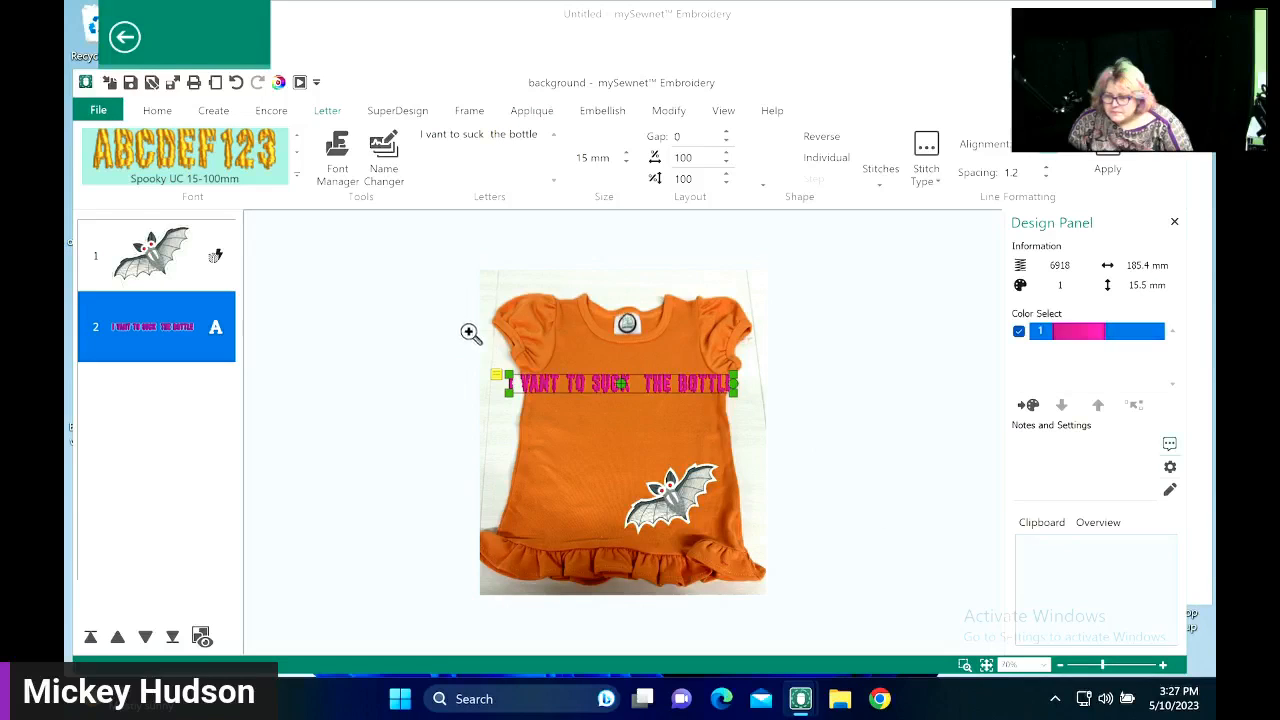
left_click_drag(471, 334, 816, 478)
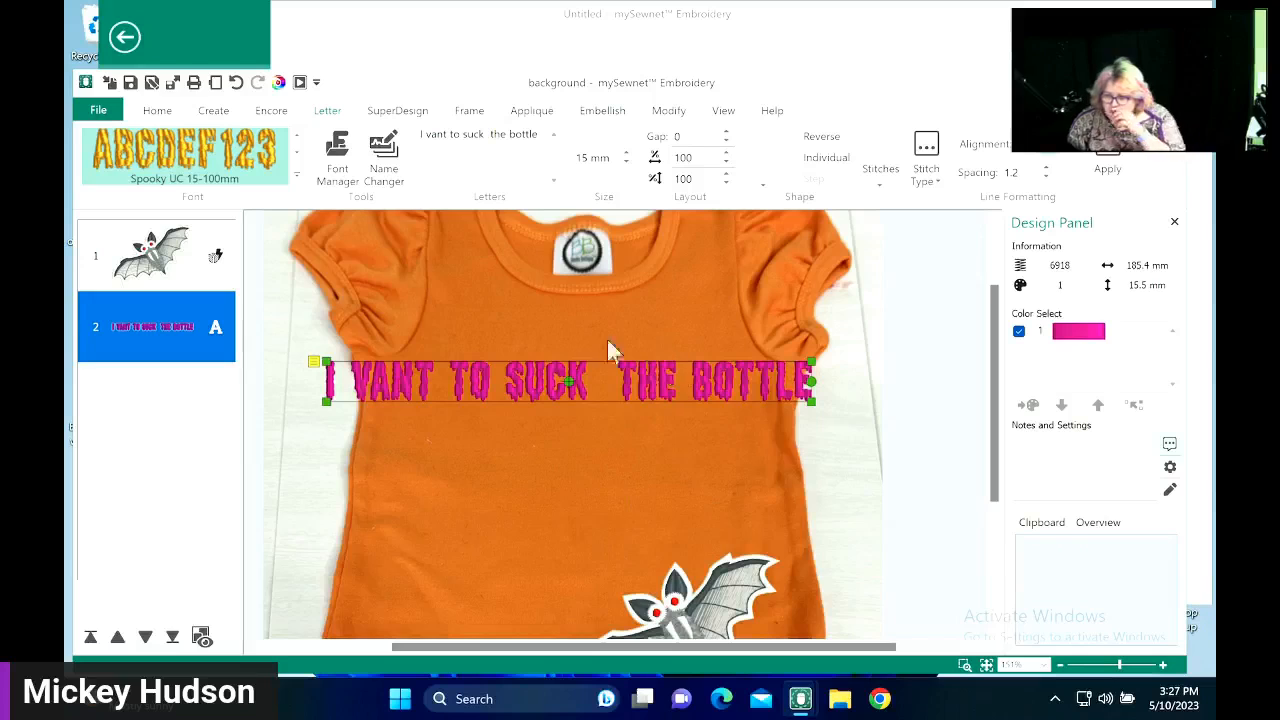
left_click_drag(563, 390, 566, 392)
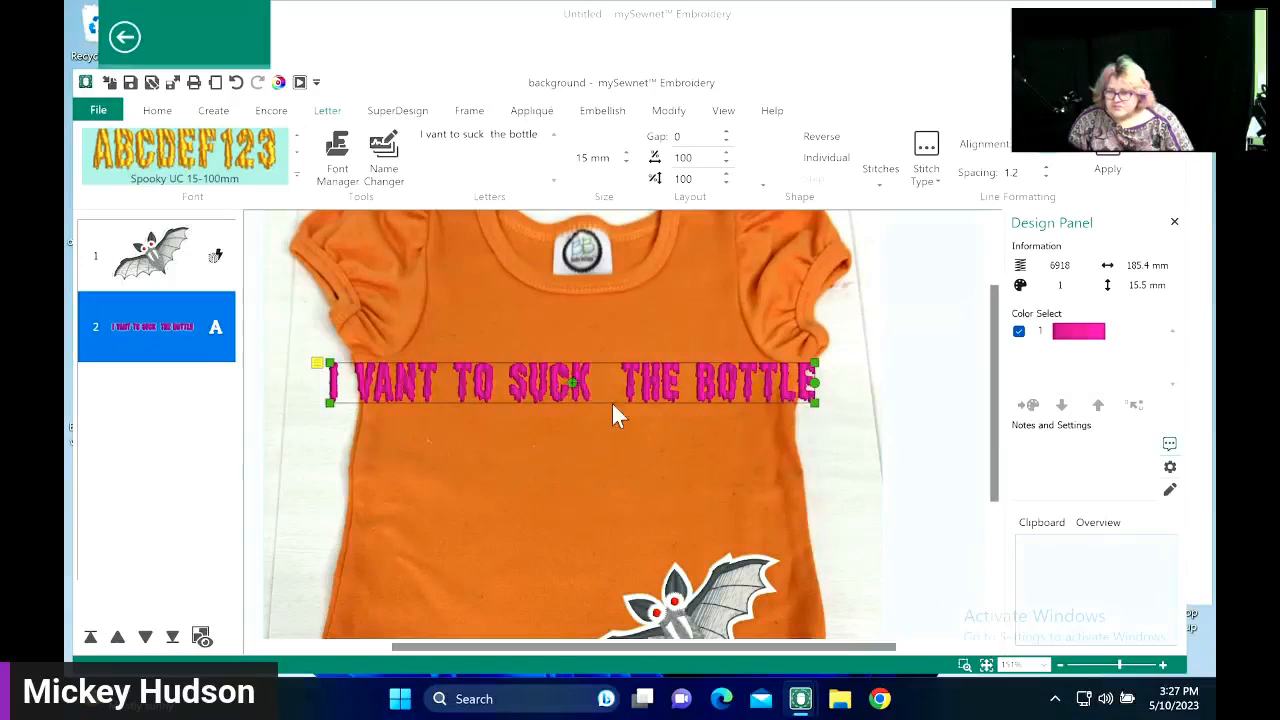
- Replace the lettering's text with "Shoo bat shoo" and nudge it slightly upward on the chest
right_click(168, 327)
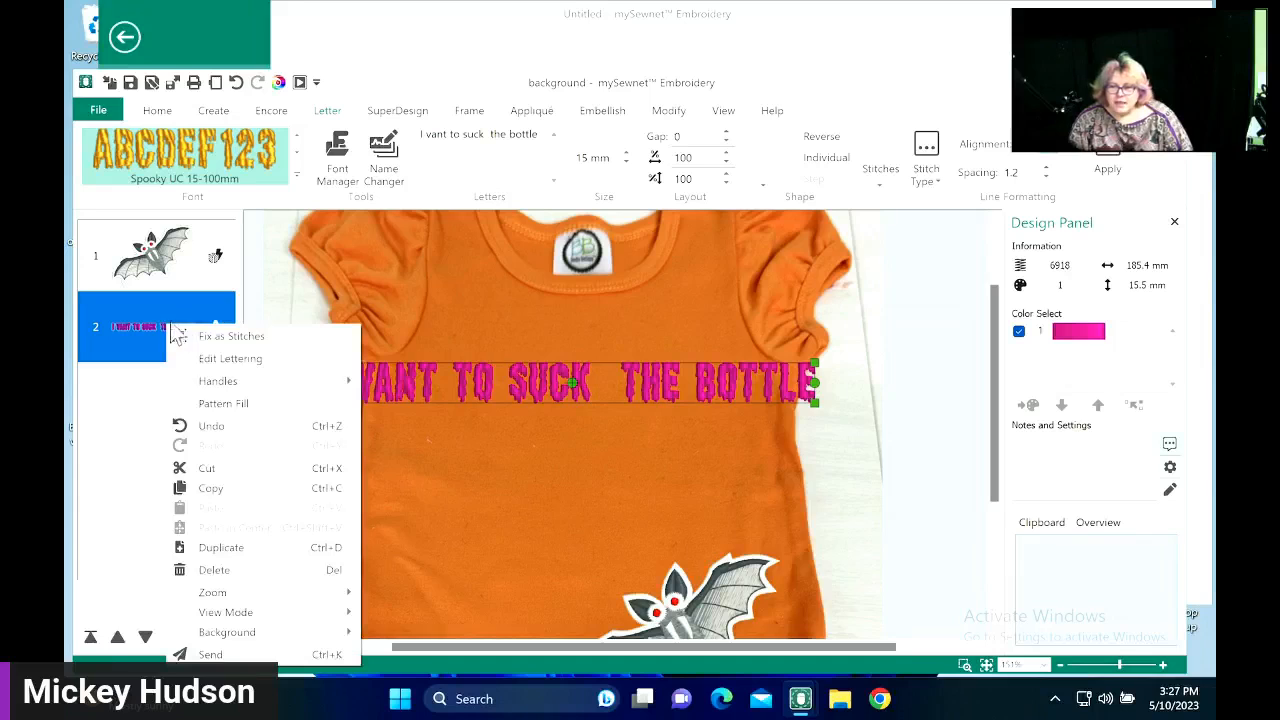
left_click(238, 362)
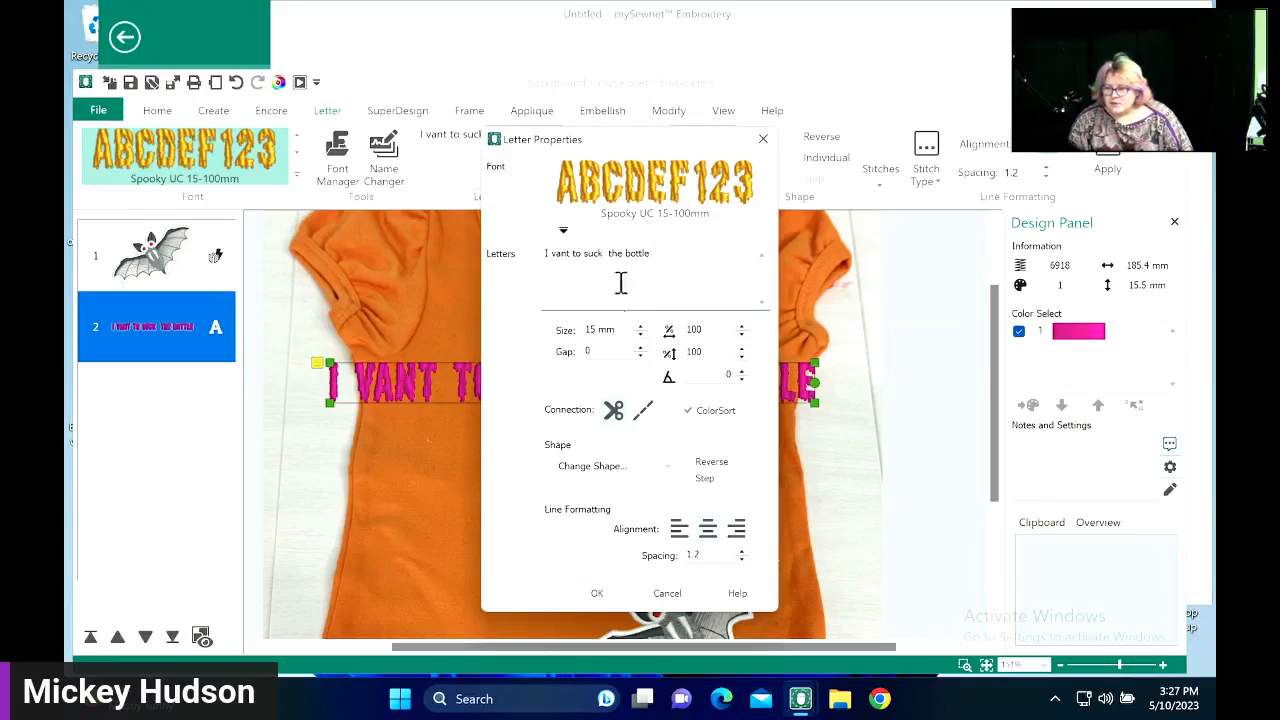
left_click(606, 253)
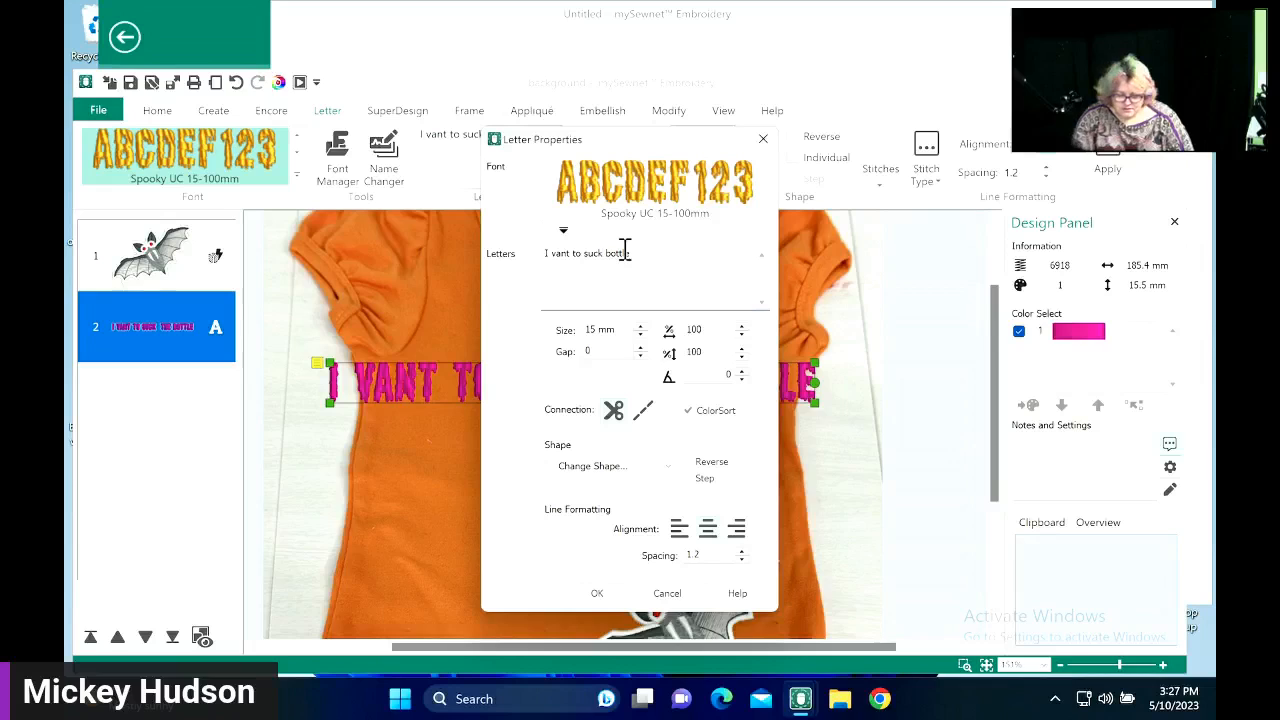
key("Return")
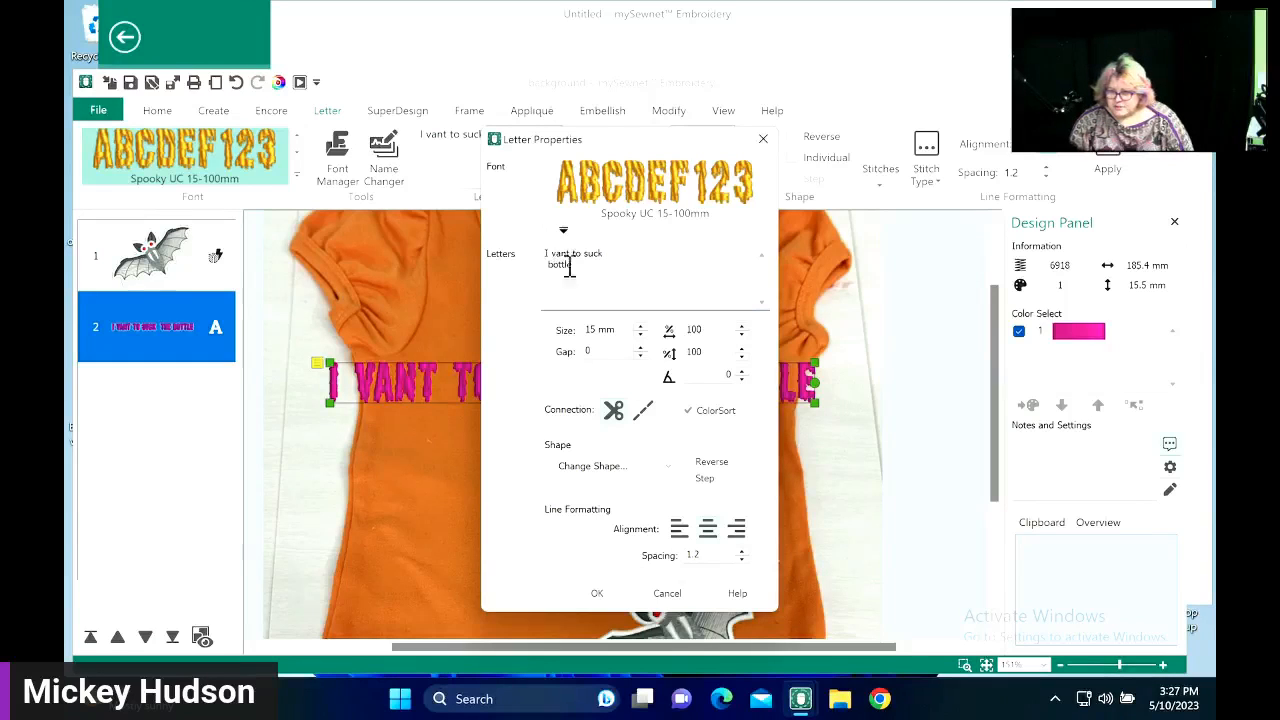
left_click_drag(586, 266, 528, 251)
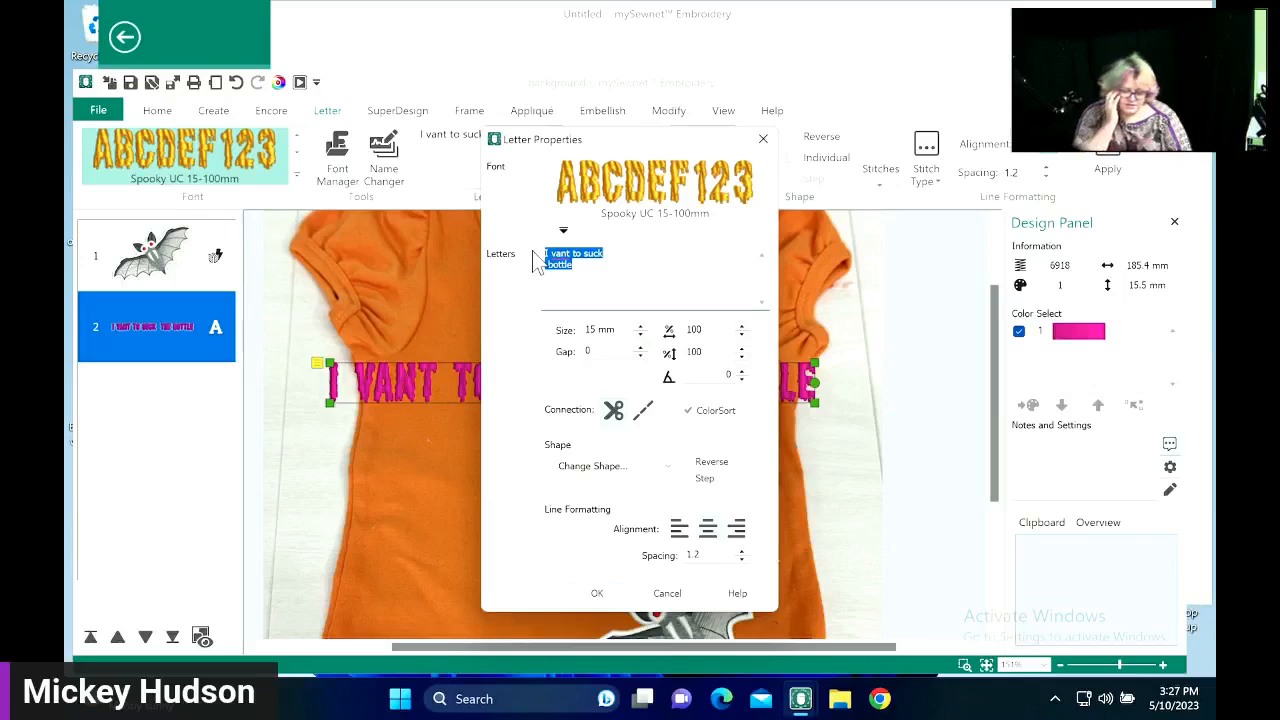
type("Shoo bat shoo")
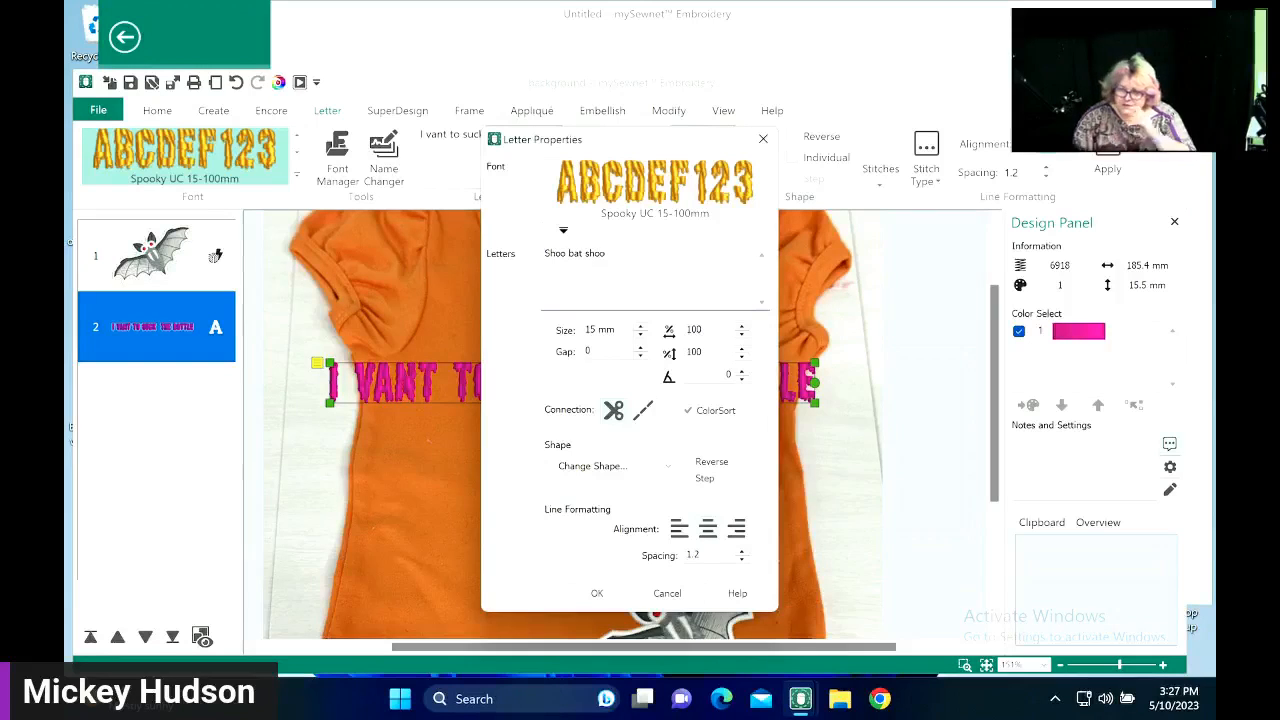
left_click(597, 593)
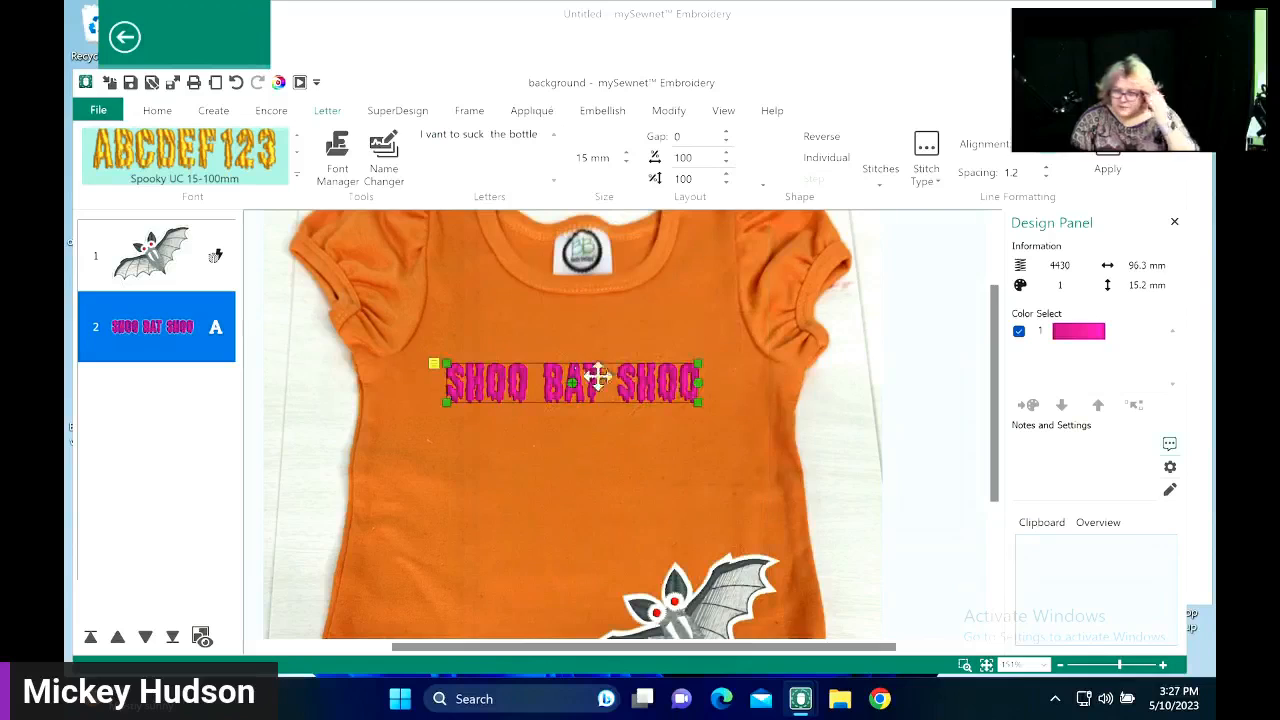
mouse_move(597, 377)
left_mouse_down()
mouse_move(617, 391)
mouse_move(614, 380)
left_mouse_up()
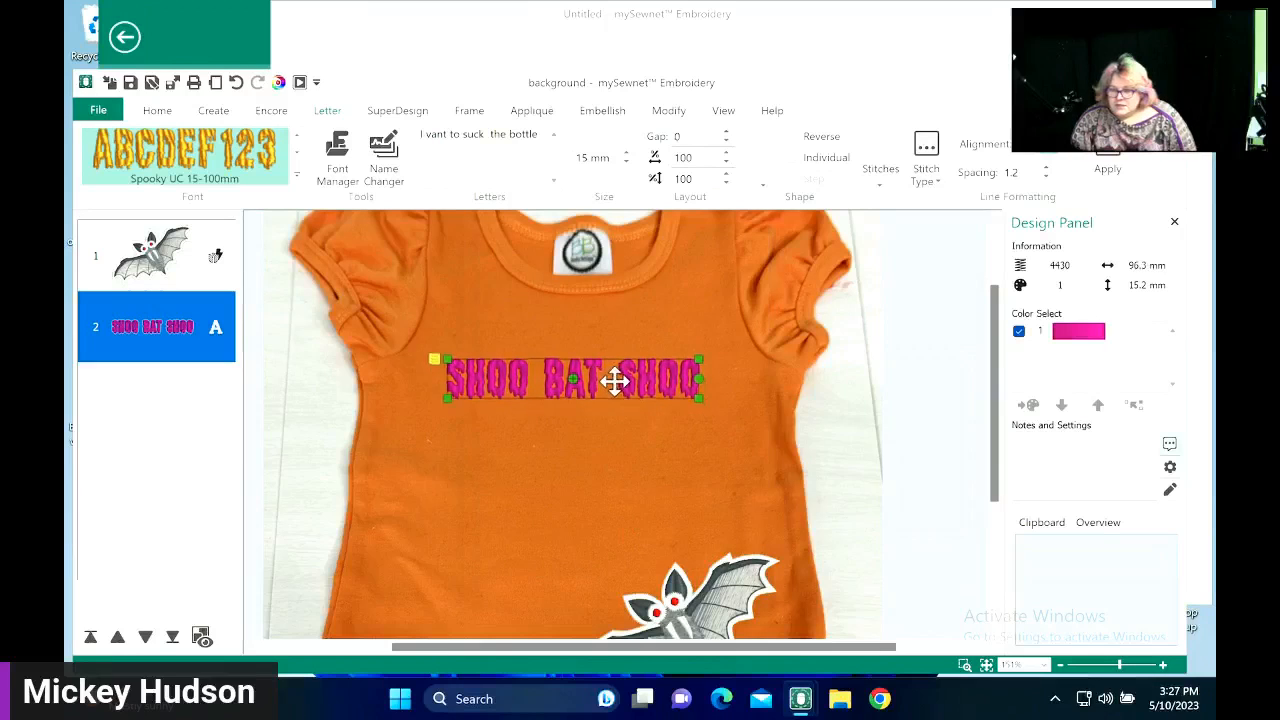
- Set the "Shoo bat shoo" lettering size to 50 mm and shift it to the right across the chest
right_click(180, 340)
left_click(266, 364)
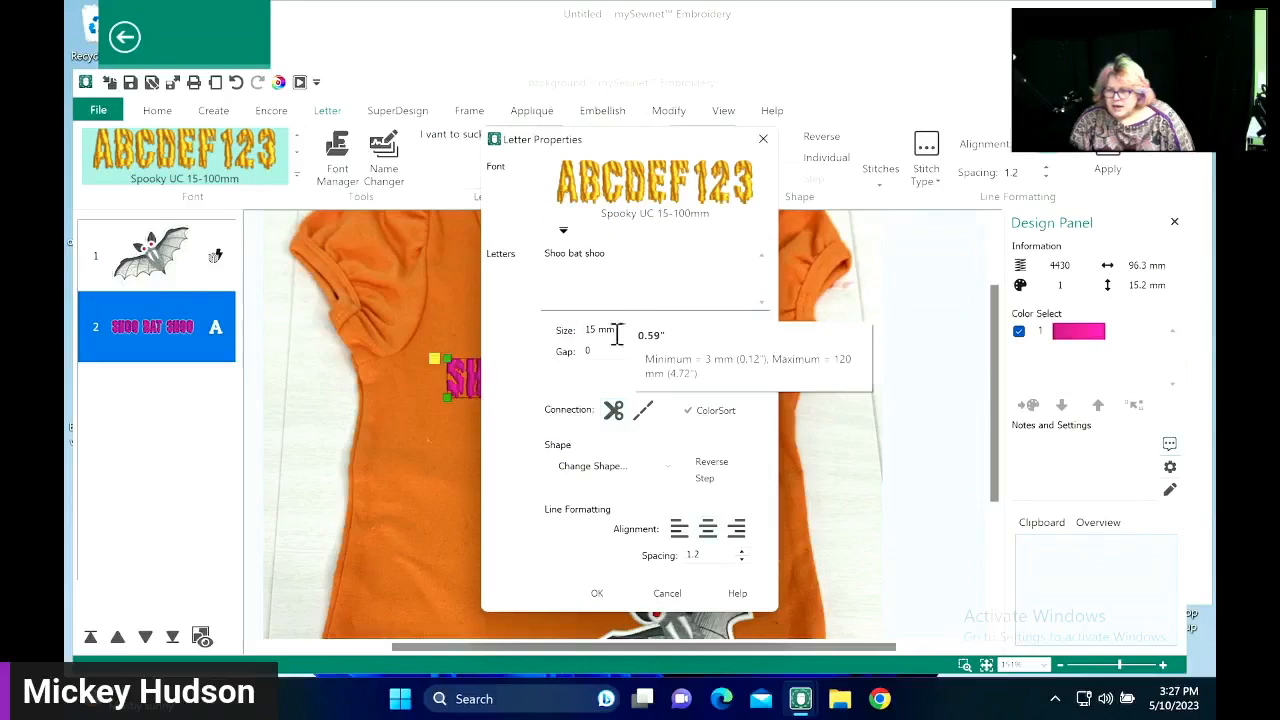
double_click(592, 331)
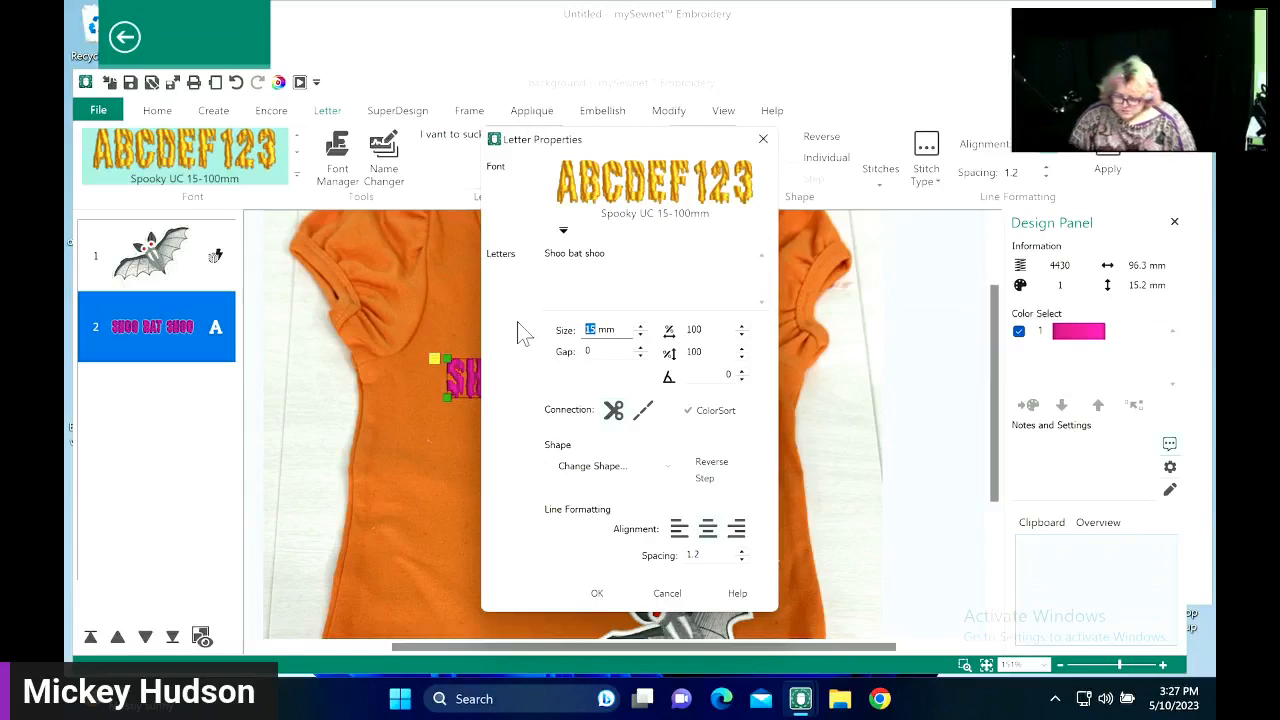
type("50")
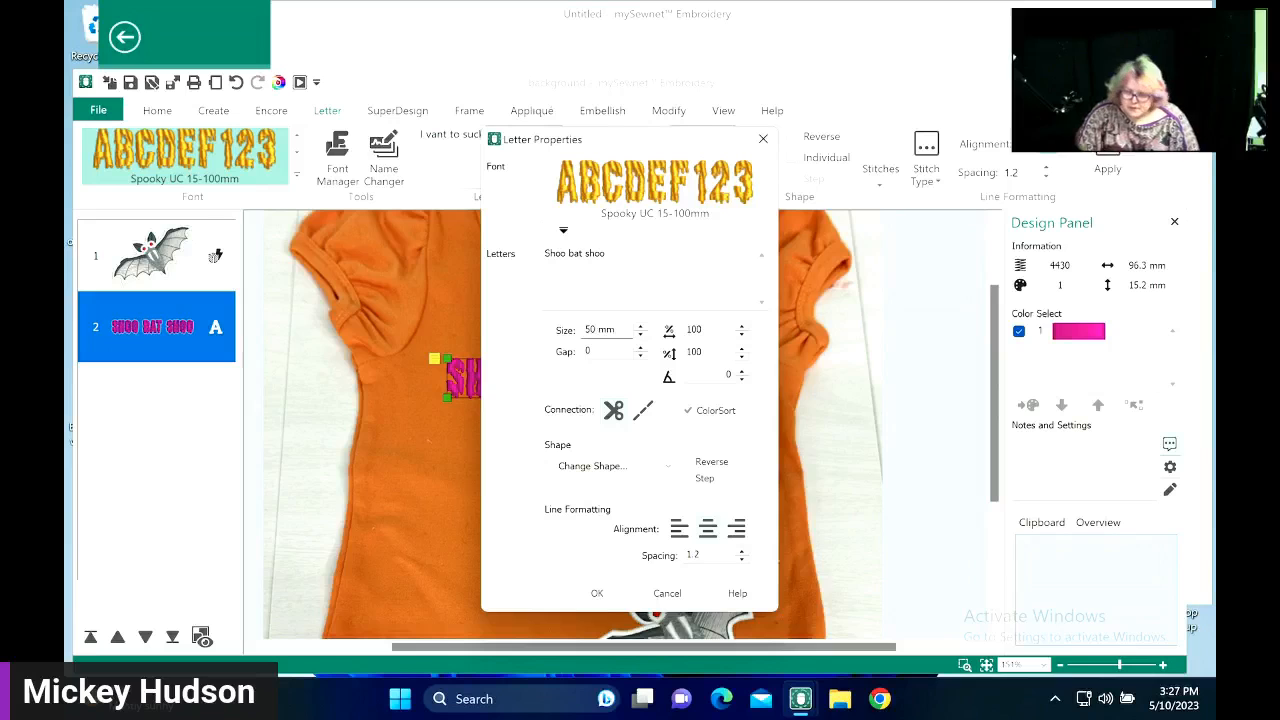
left_click(597, 593)
left_click_drag(643, 397, 723, 406)
- Set the "Shoo bat shoo" lettering size to 30 mm
right_click(723, 406)
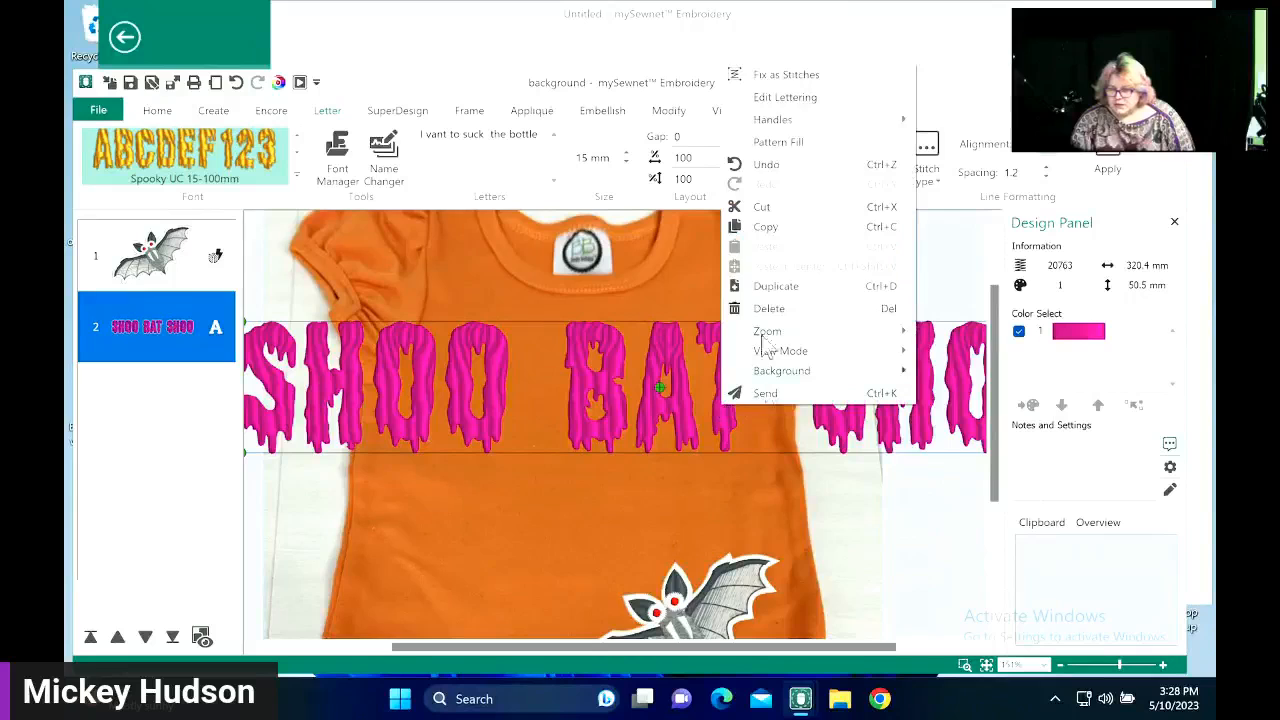
left_click(806, 98)
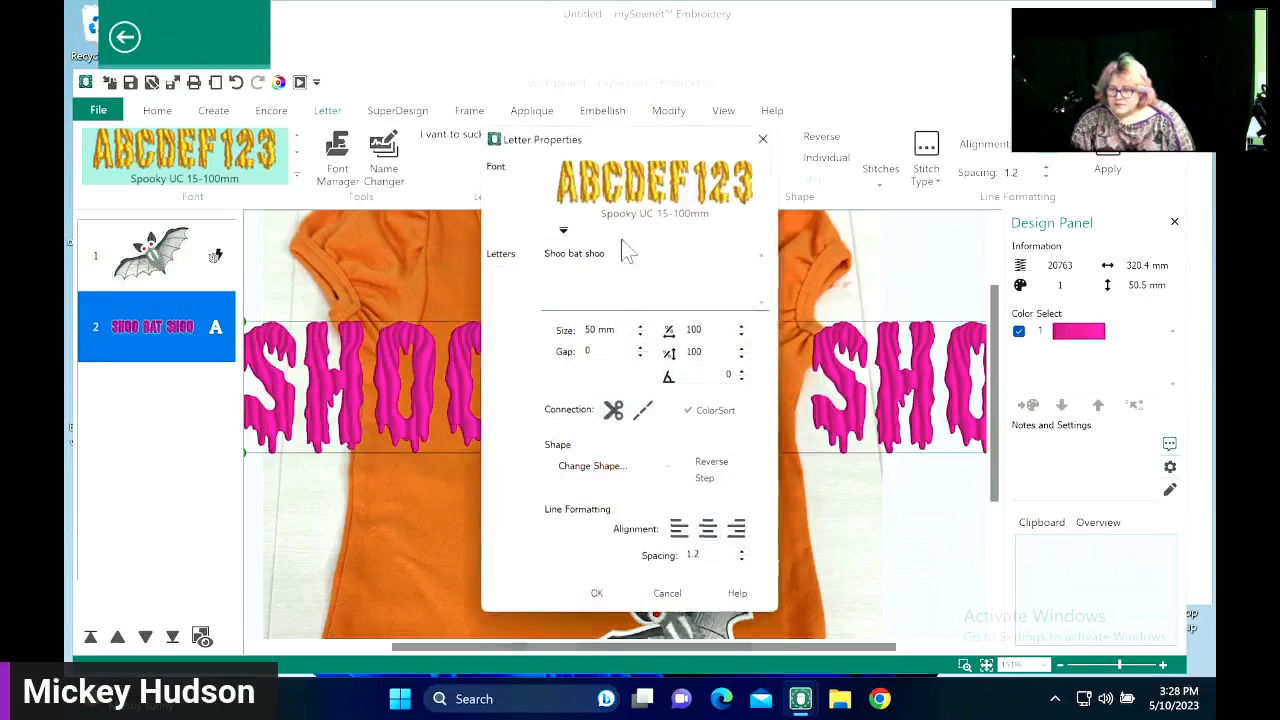
double_click(596, 329)
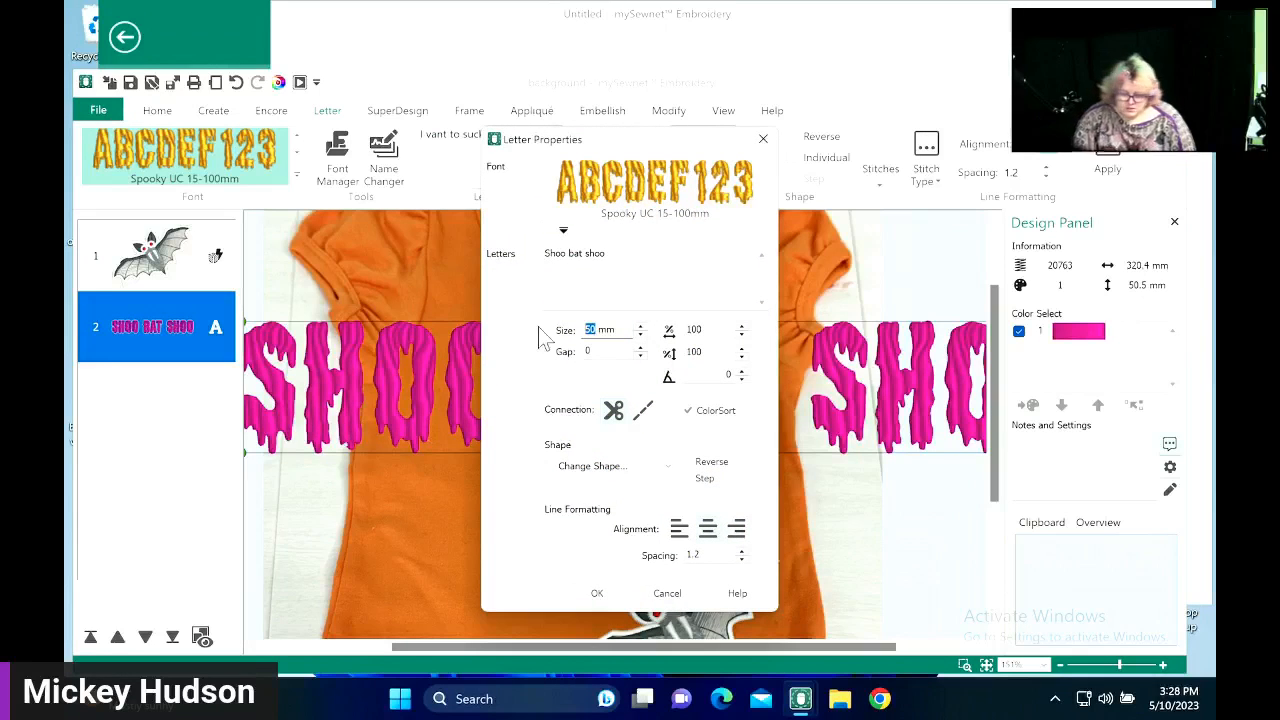
type("30")
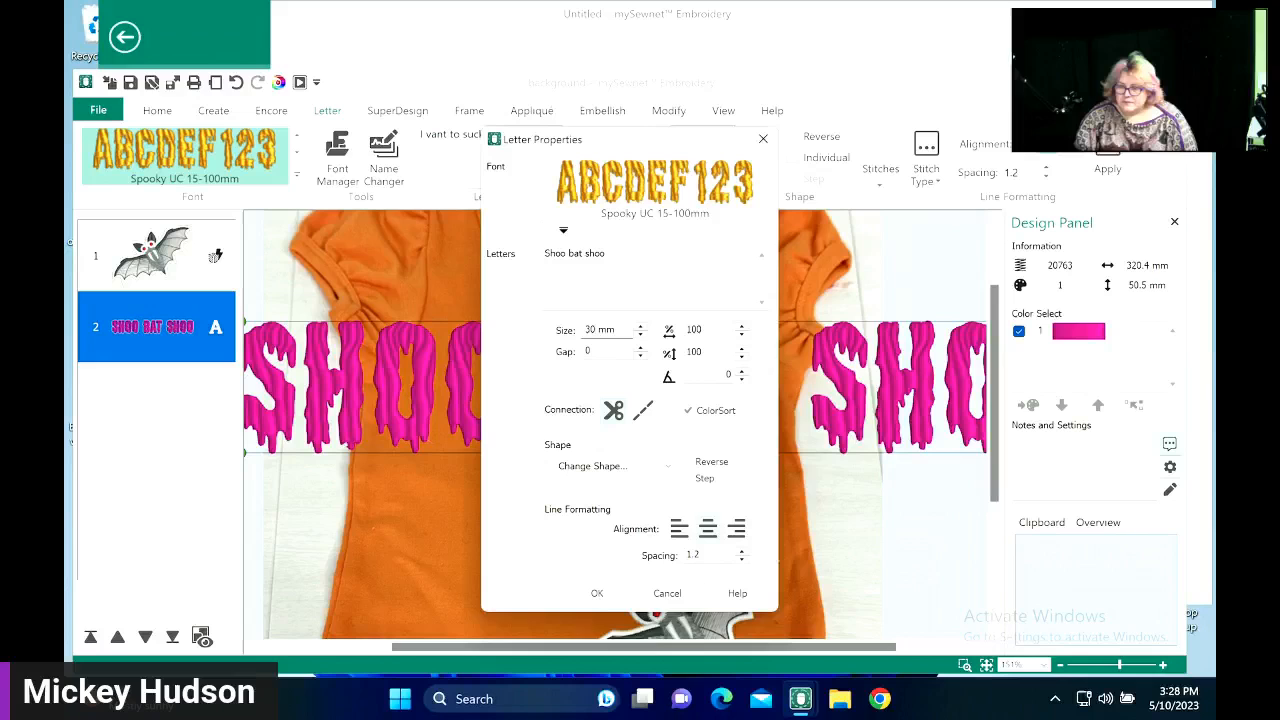
left_click(615, 596)
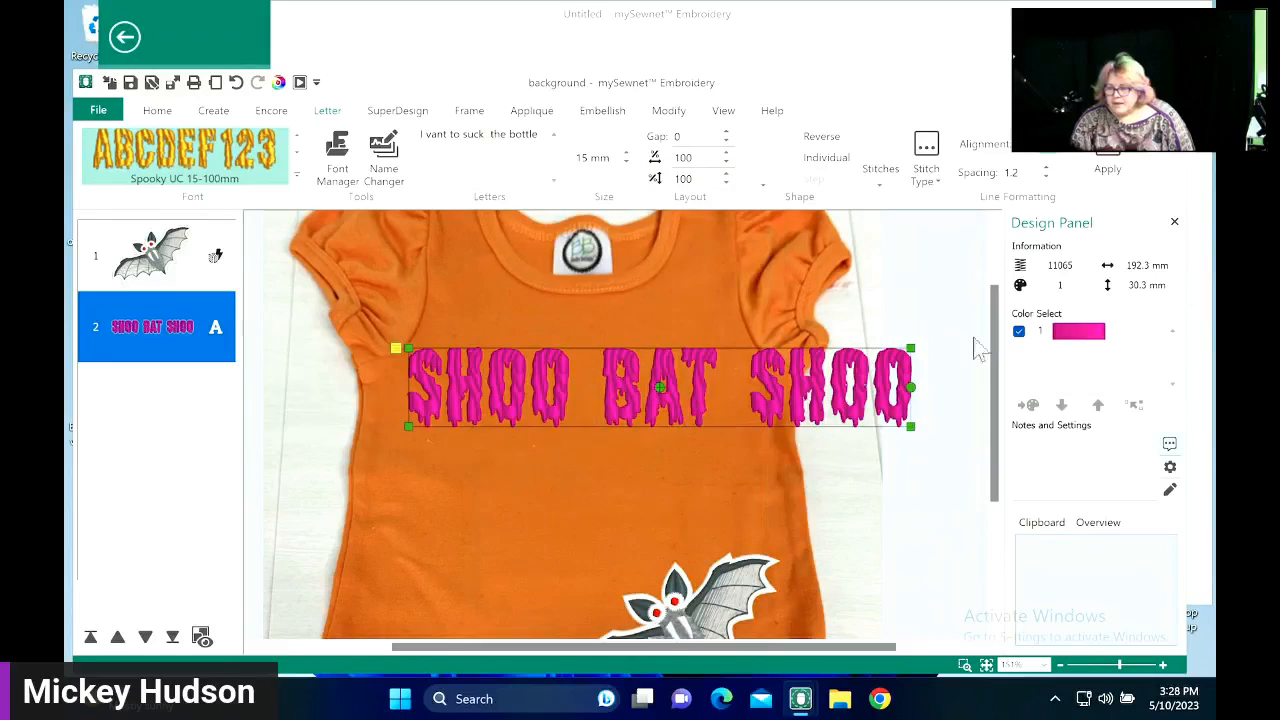
- Split the "Shoo bat shoo" lettering so each word sits on its own line
right_click(130, 340)
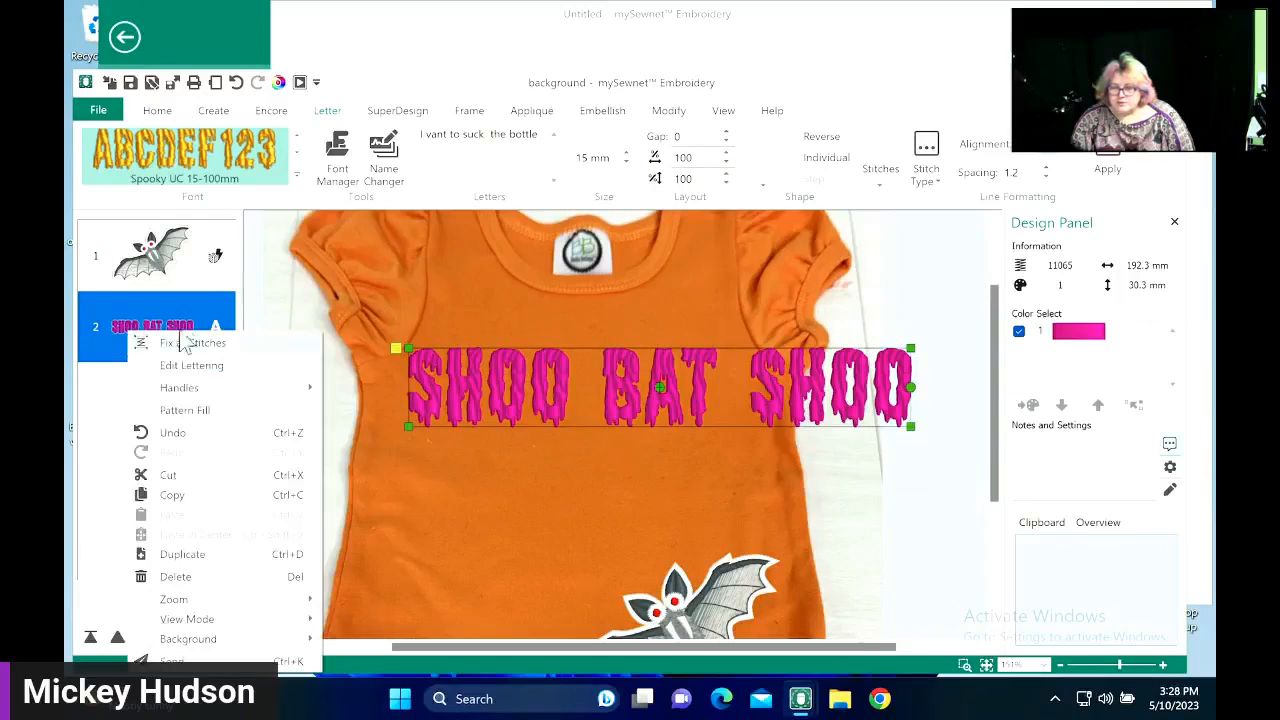
left_click(198, 370)
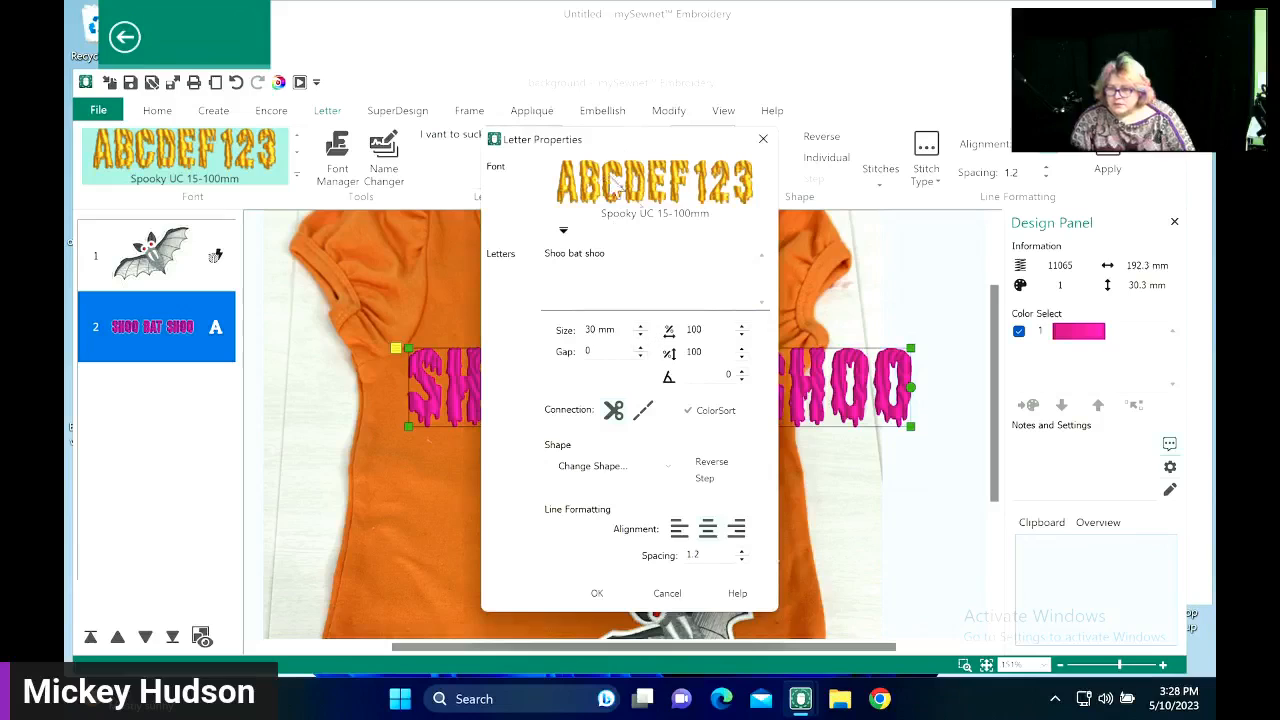
left_click(568, 253)
key("Return")
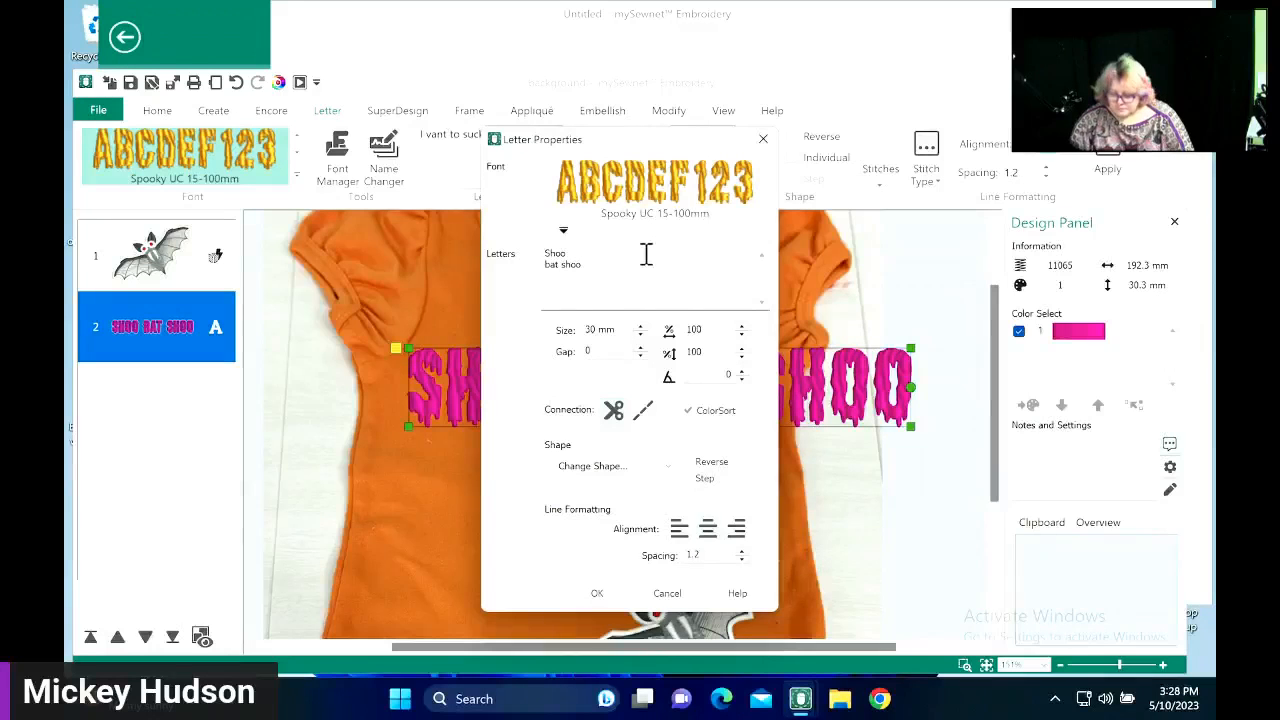
left_click(556, 264)
key("Return")
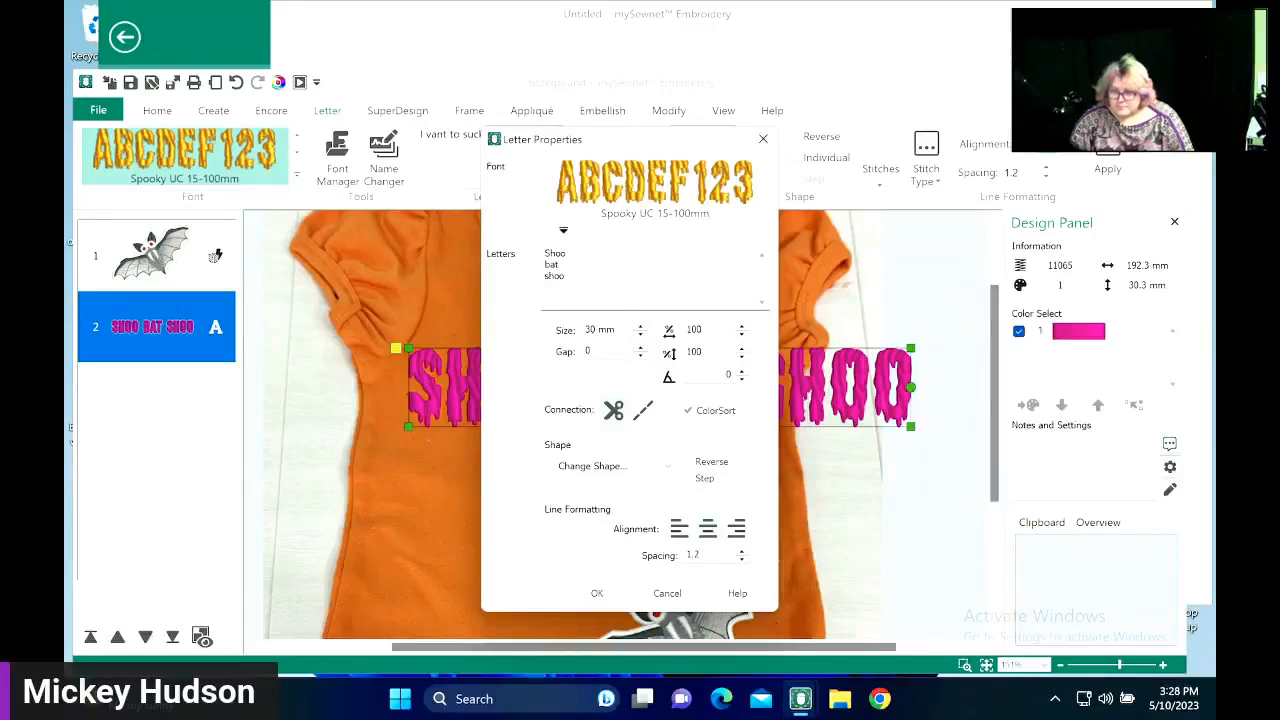
left_click(592, 596)
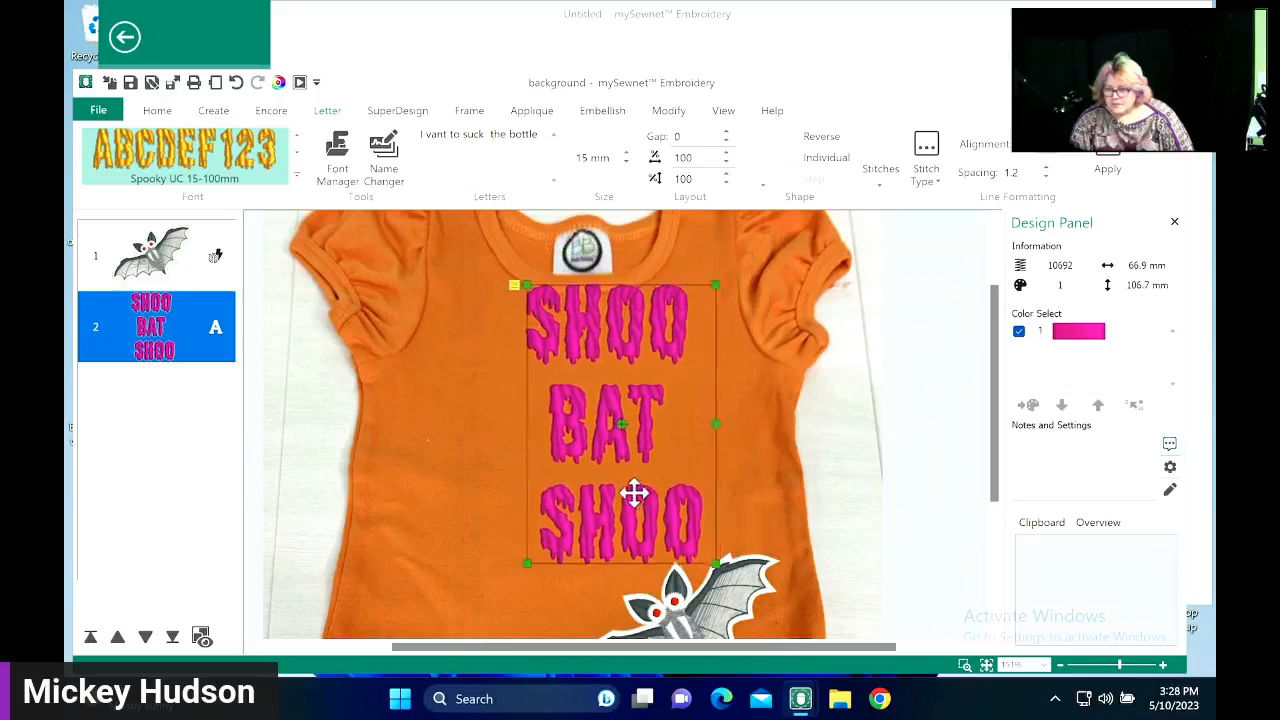
- Move the three-line lettering slightly down and to the left on the shirt front, above and beside the bat
left_click_drag(634, 492, 556, 518)
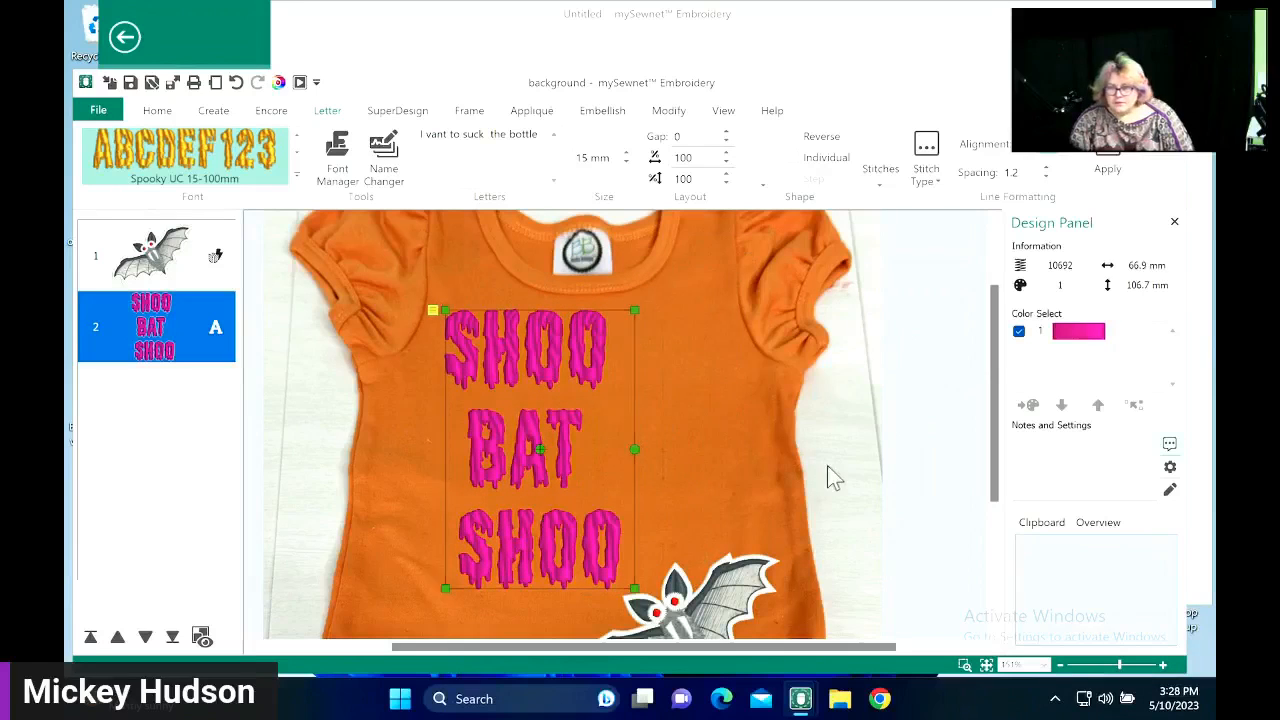
left_click(851, 426)
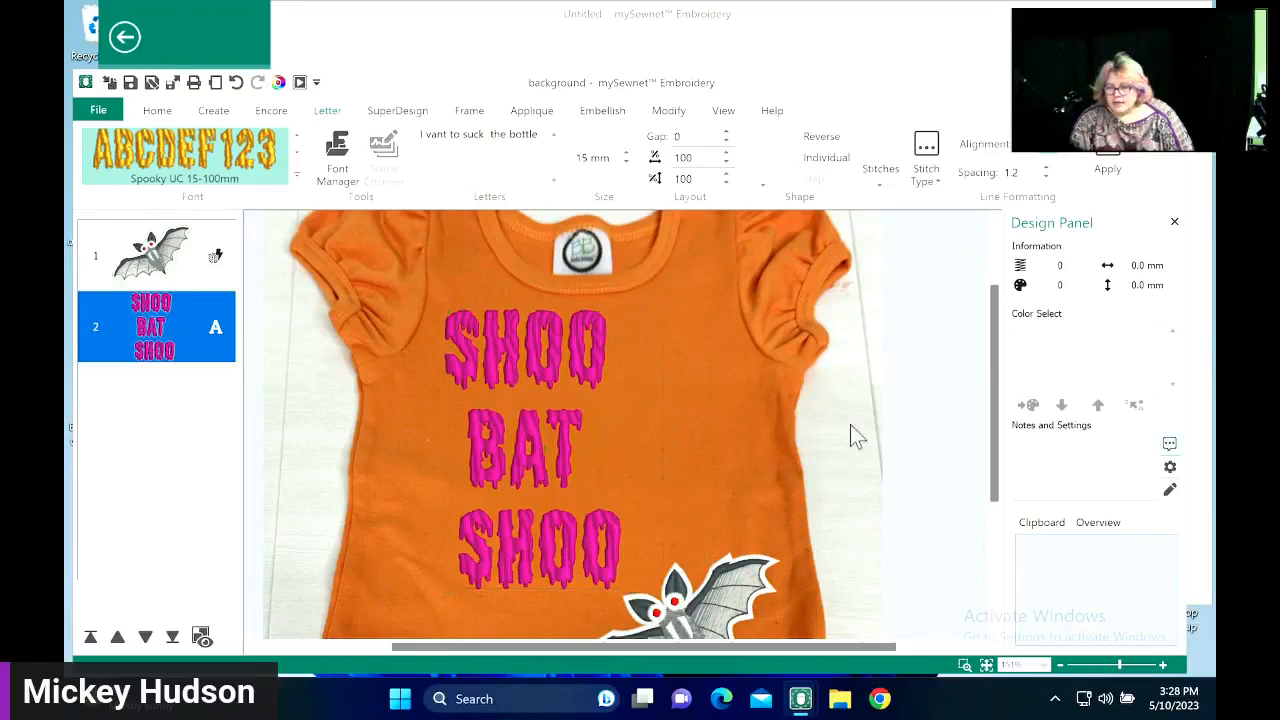
left_click(986, 665)
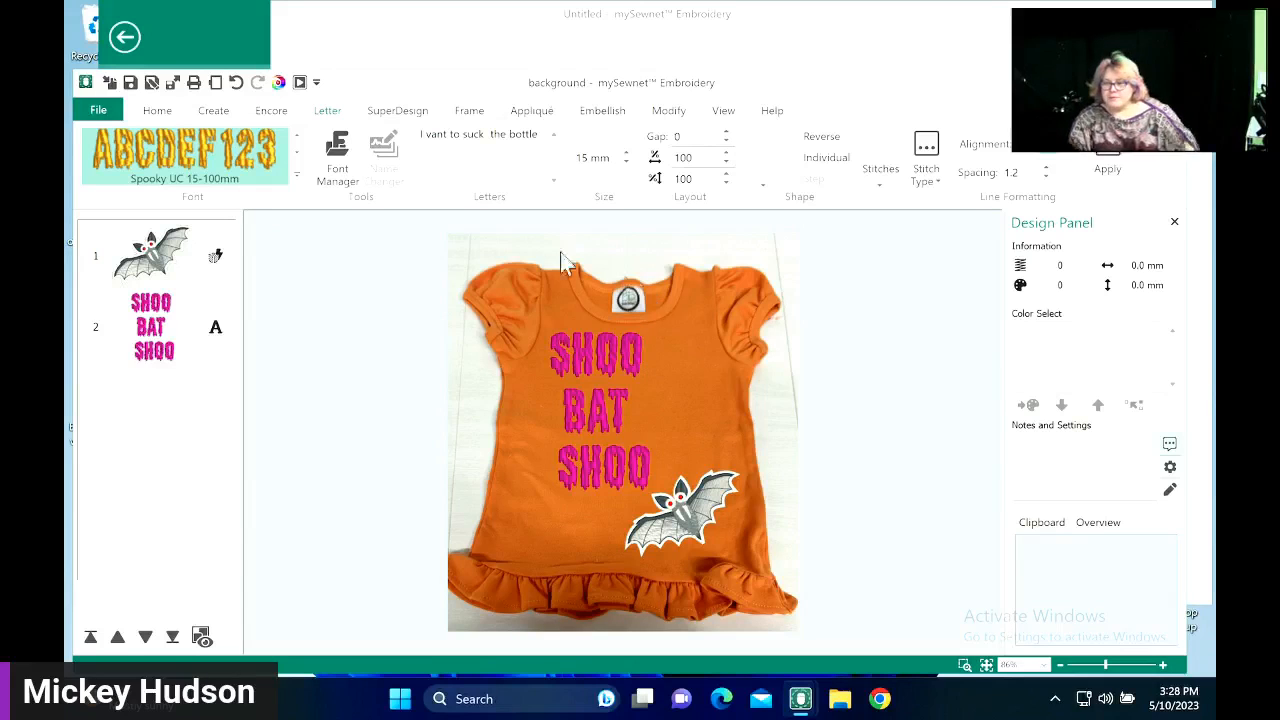
- Delete both the lettering and the bat design, and remove the orange shirt background
left_click(725, 115)
left_click(168, 347)
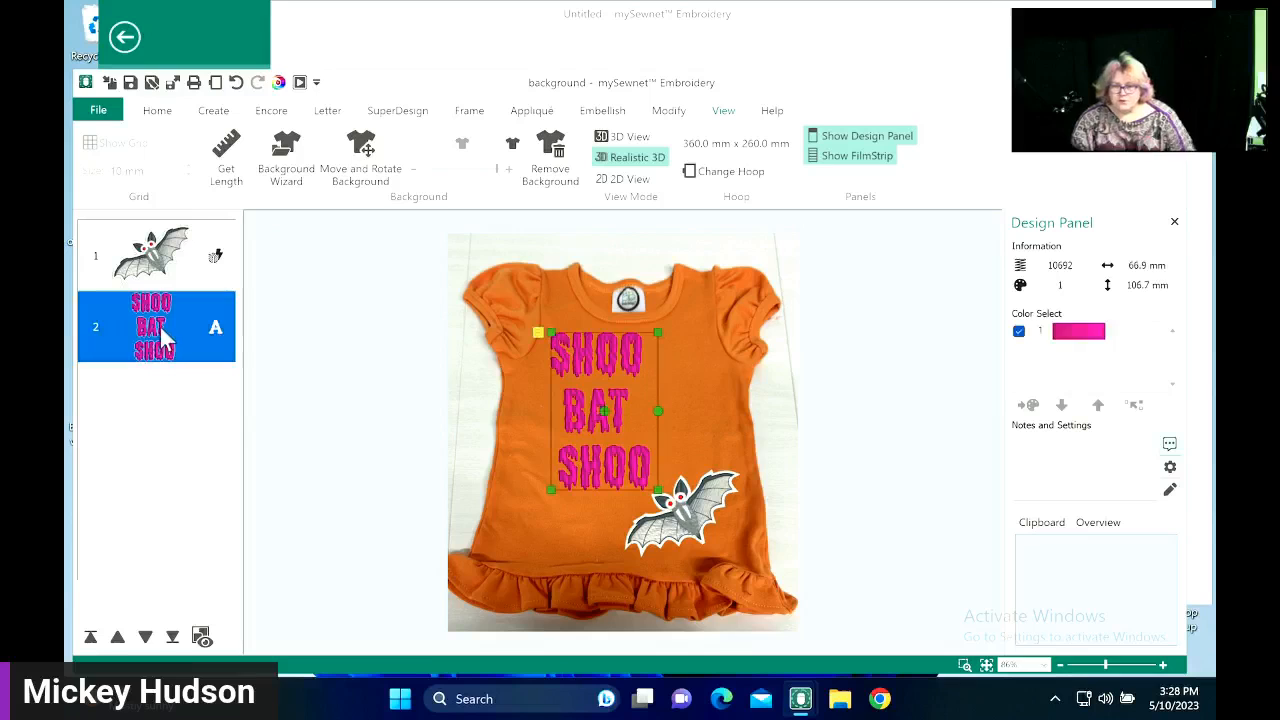
left_click(120, 262, "shift")
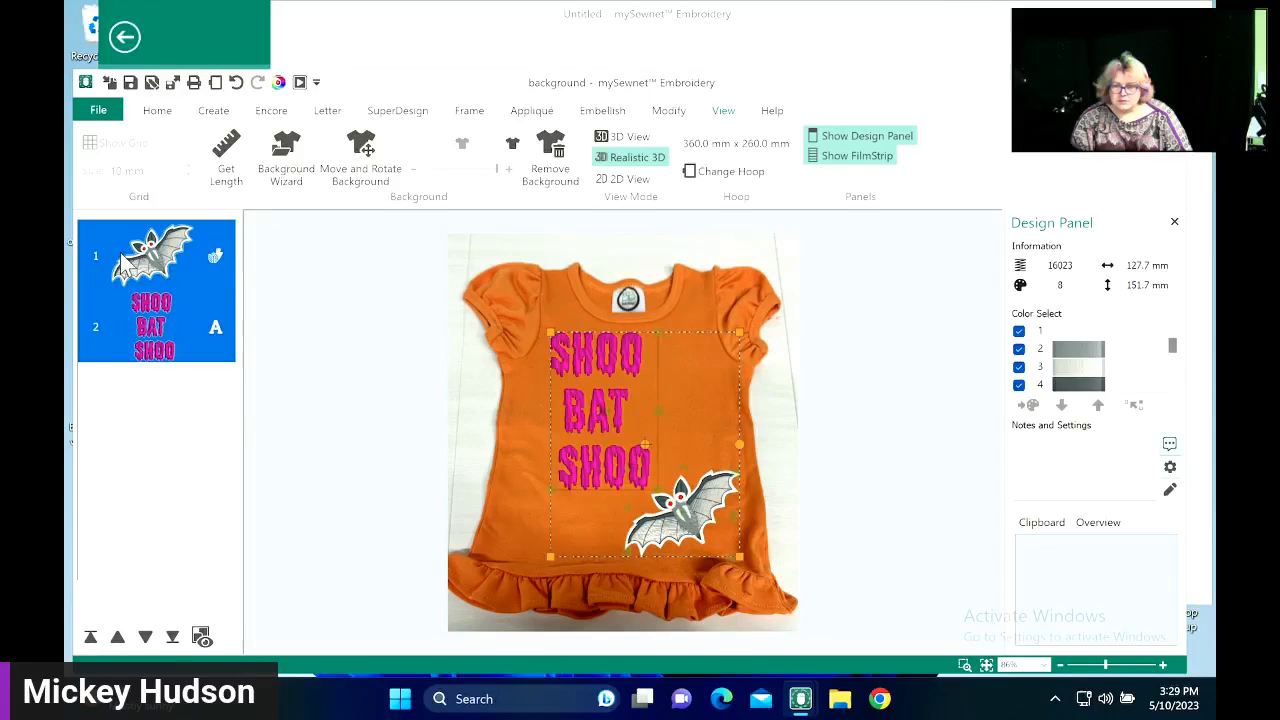
right_click(172, 278)
mouse_move(245, 552)
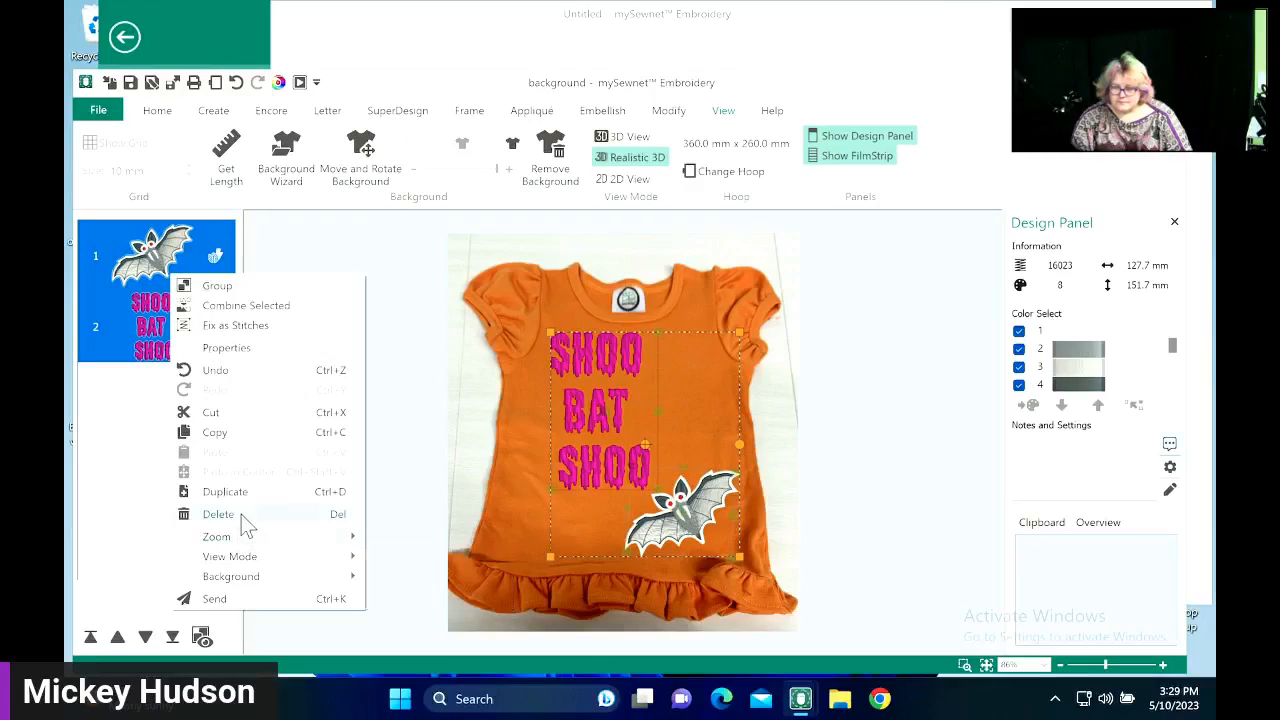
left_click(239, 513)
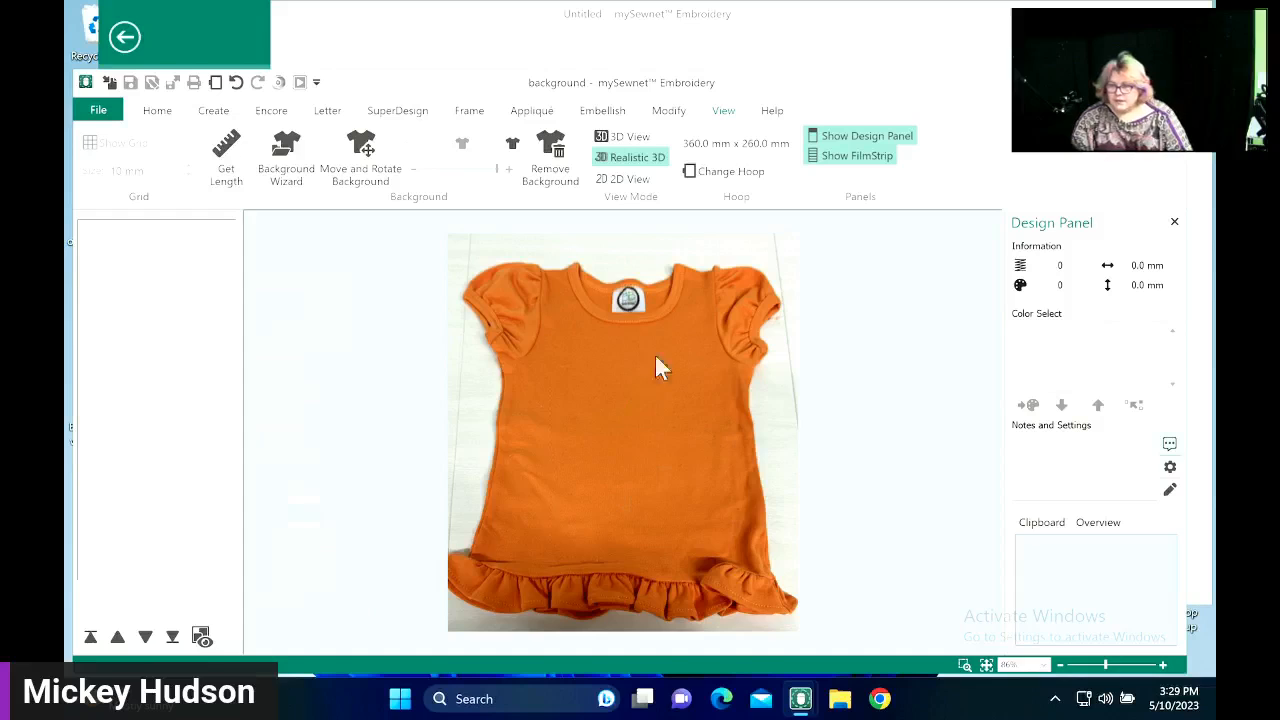
left_click(549, 166)
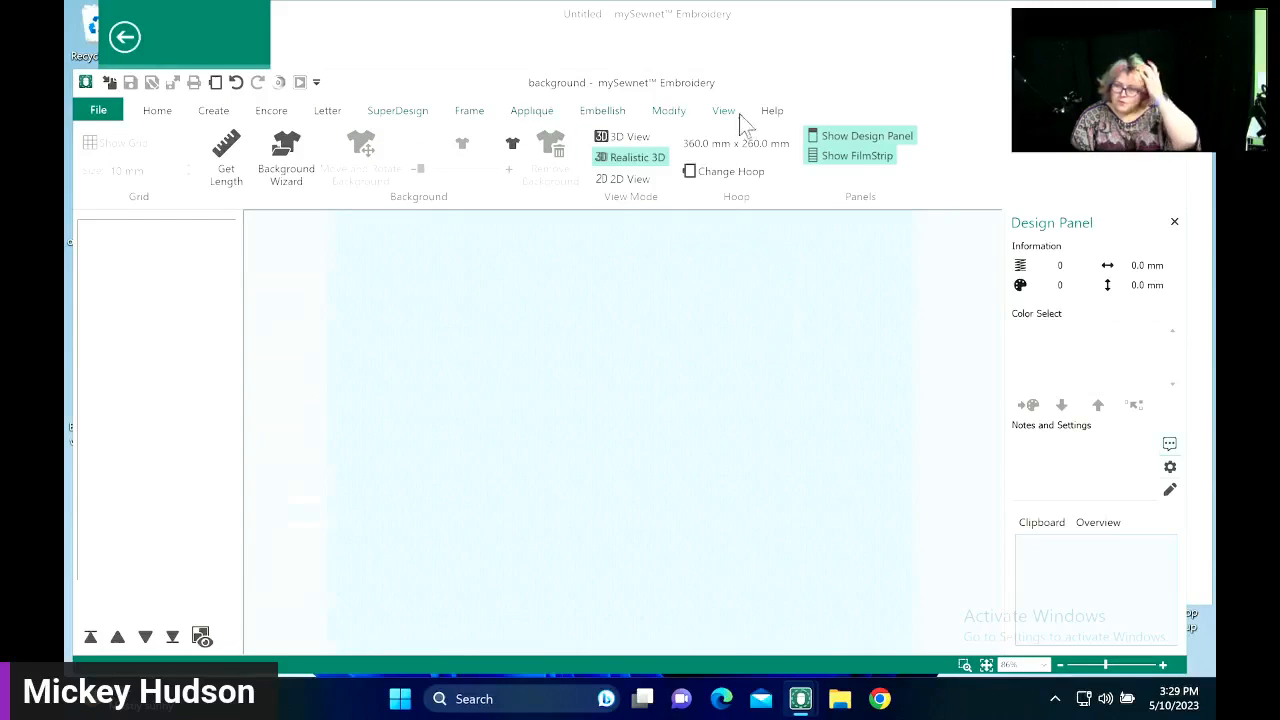
left_click(278, 176)
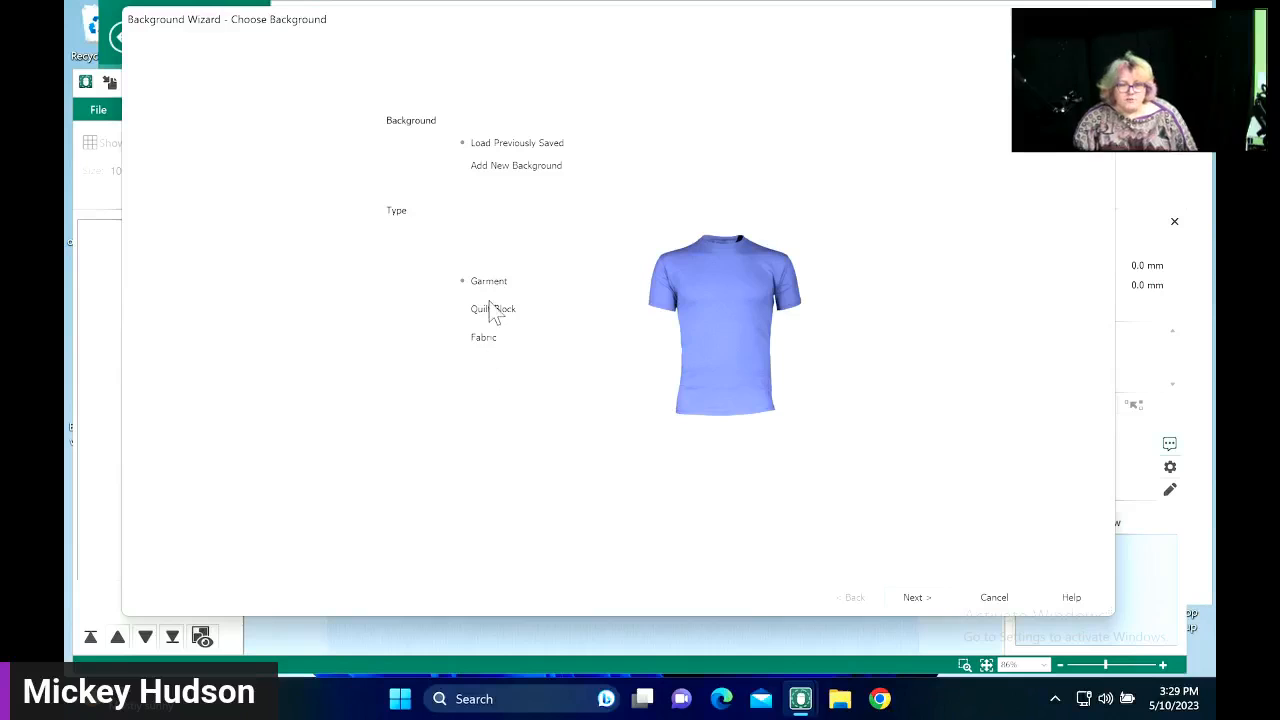
left_click(496, 172)
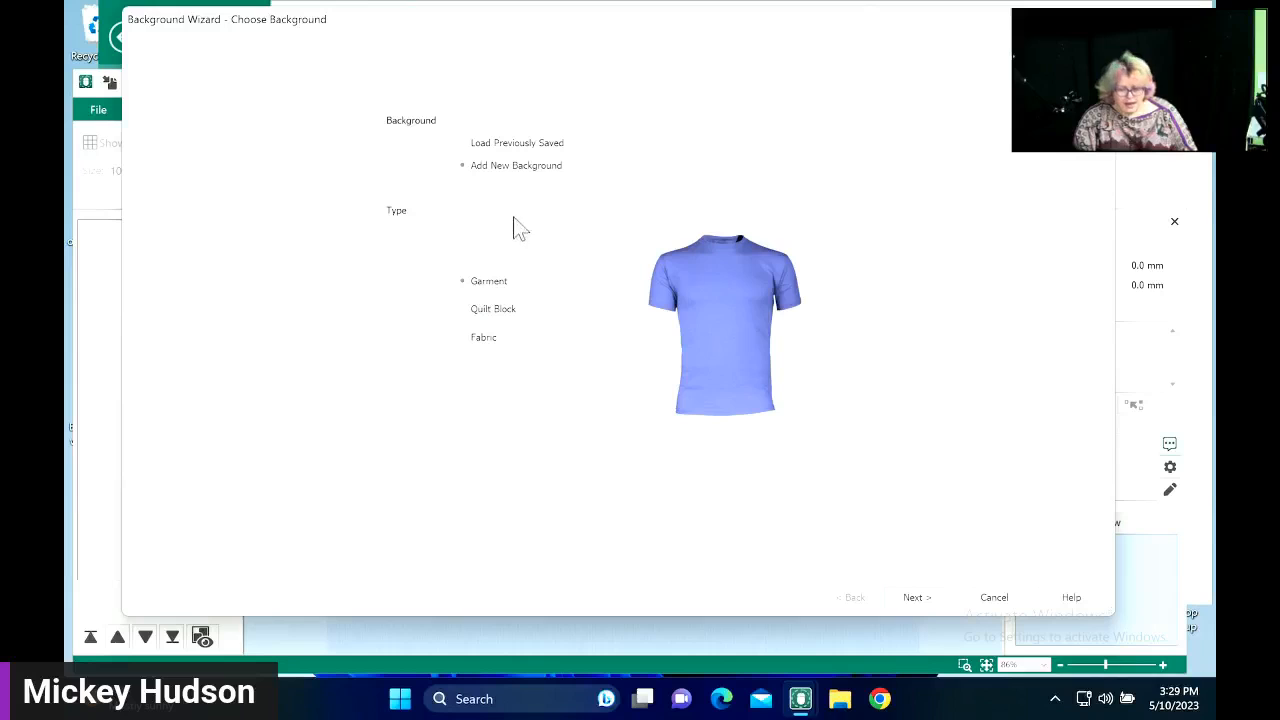
left_click(497, 314)
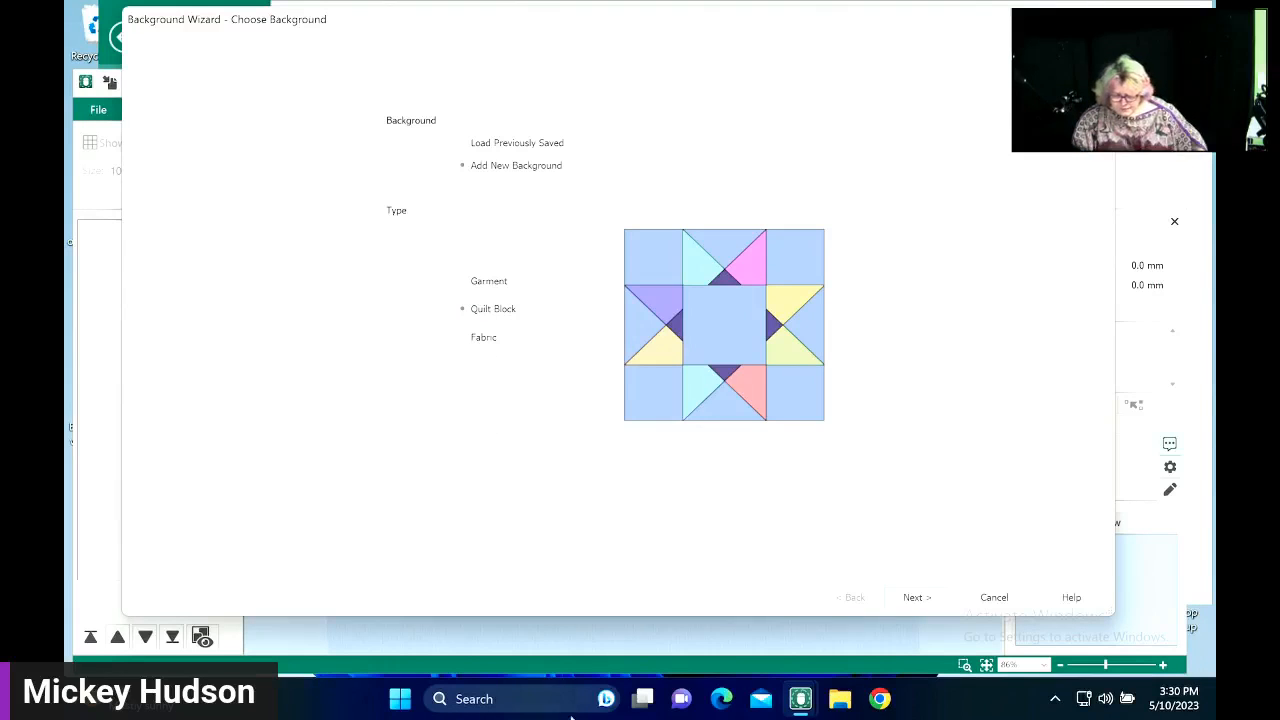
key("ctrl+Left")
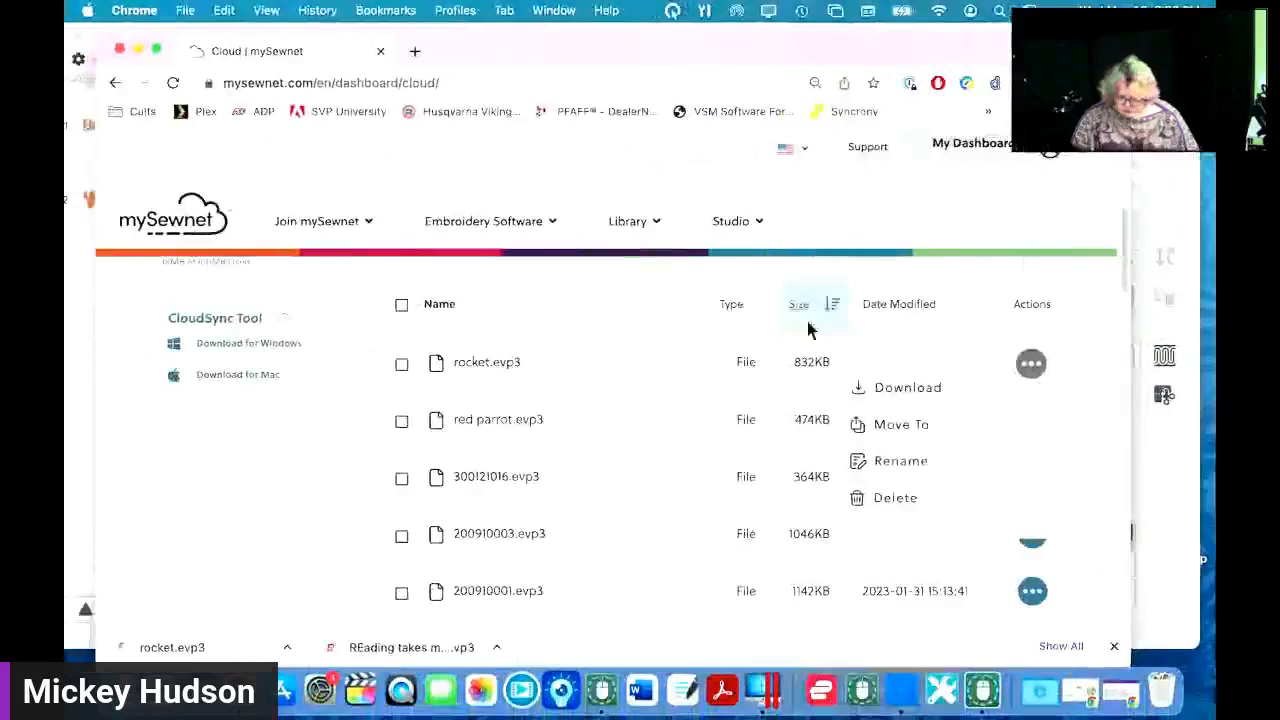
key("ctrl+Right")
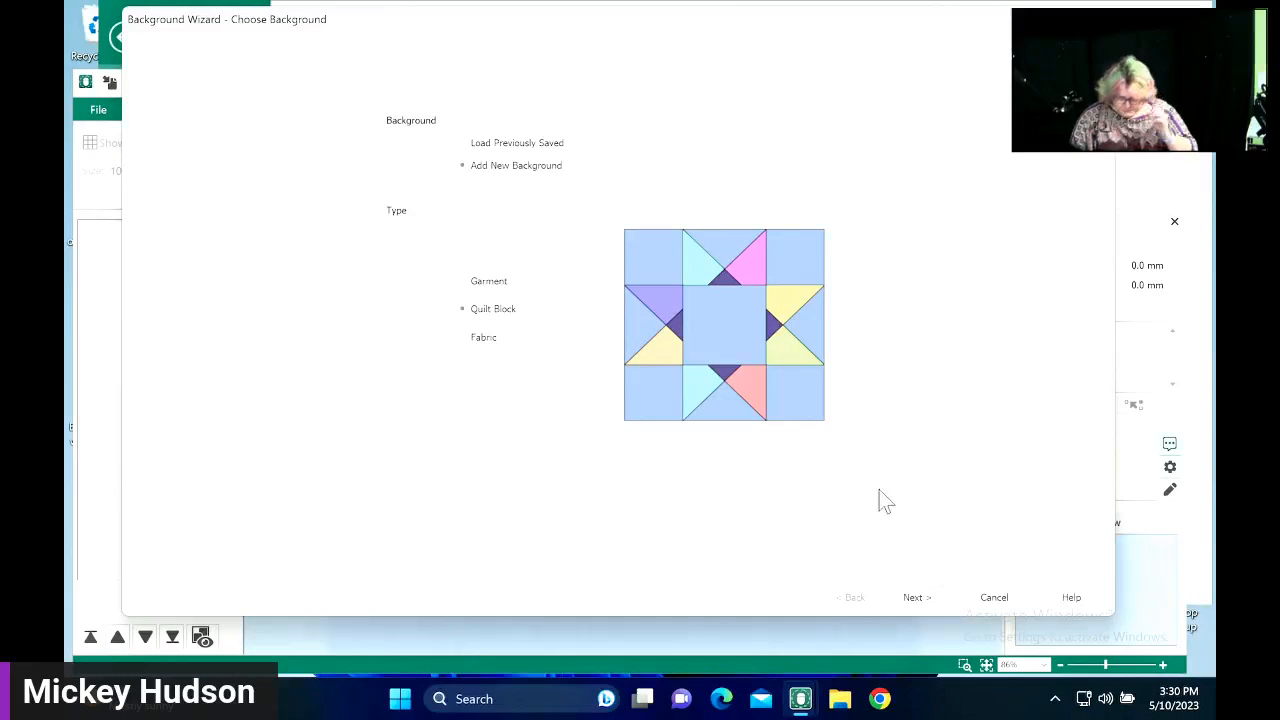
left_click(990, 597)
- Switch to Chrome on the Mac and search Google for "quilt blocks" in a new tab
key("ctrl+Left")
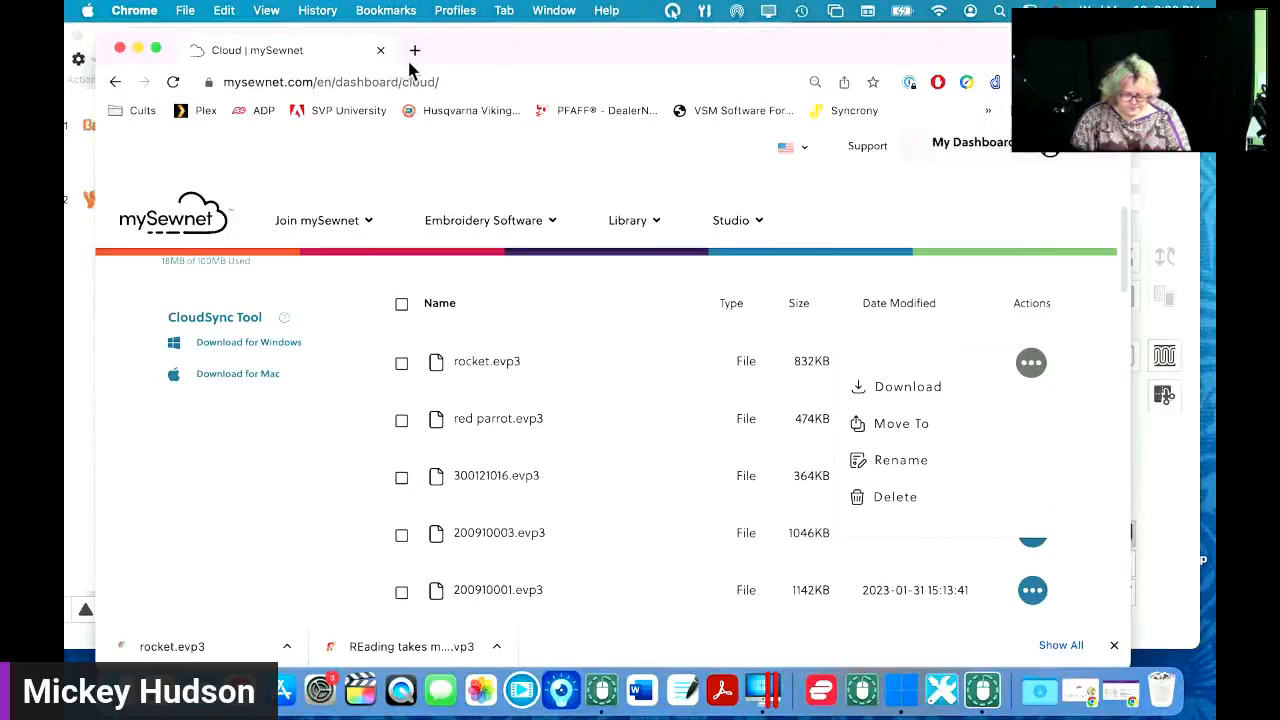
left_click(414, 50)
type("quiul")
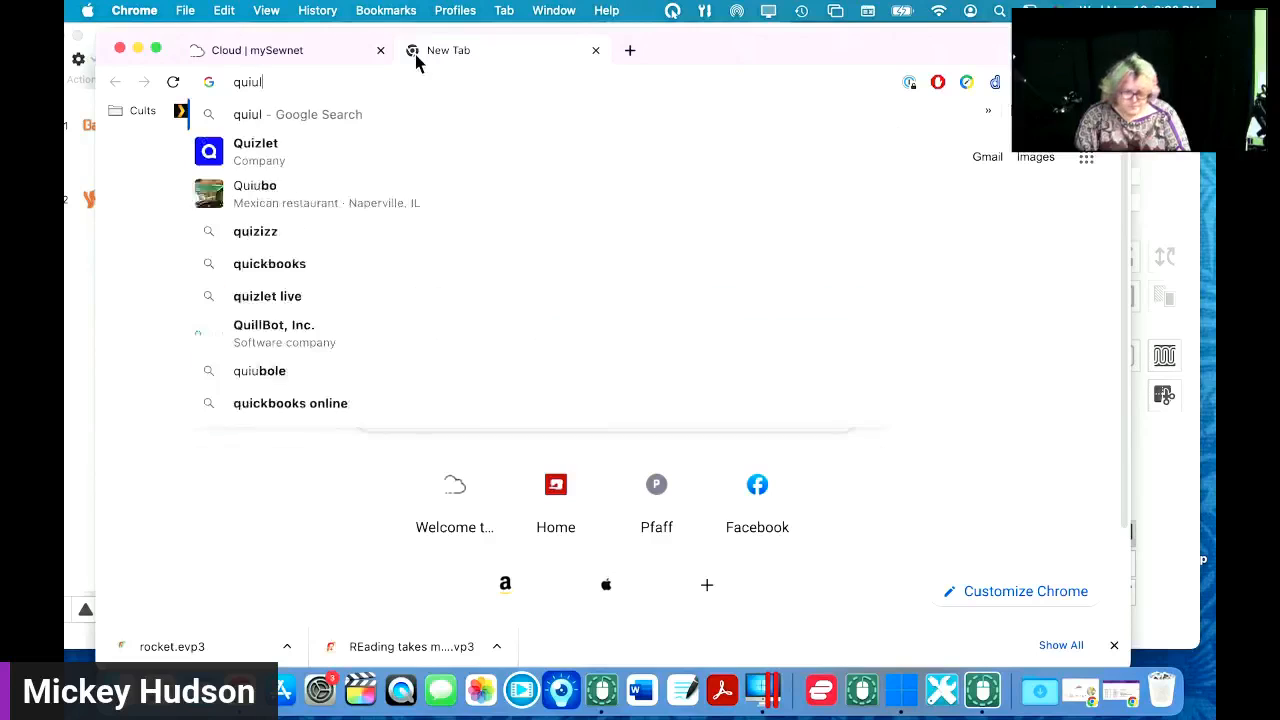
key("BackSpace")
key("BackSpace")
key("BackSpace")
type("il")
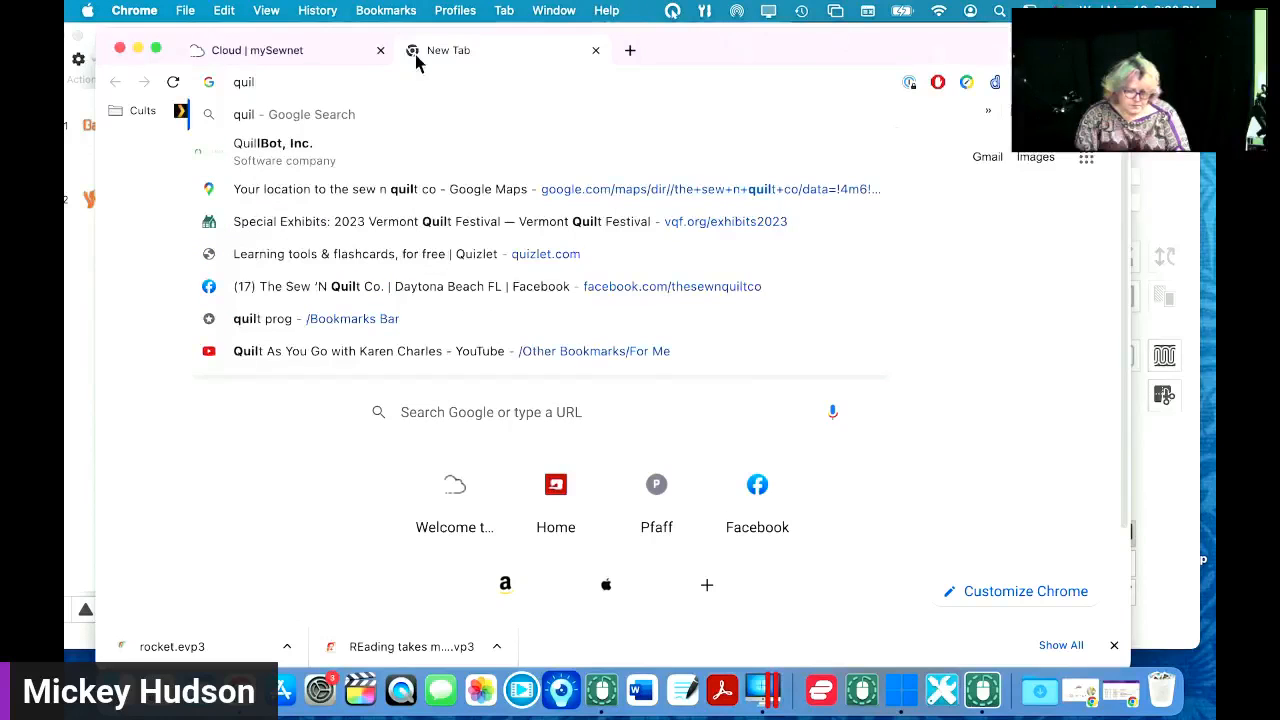
type("t blocks")
key("Return")
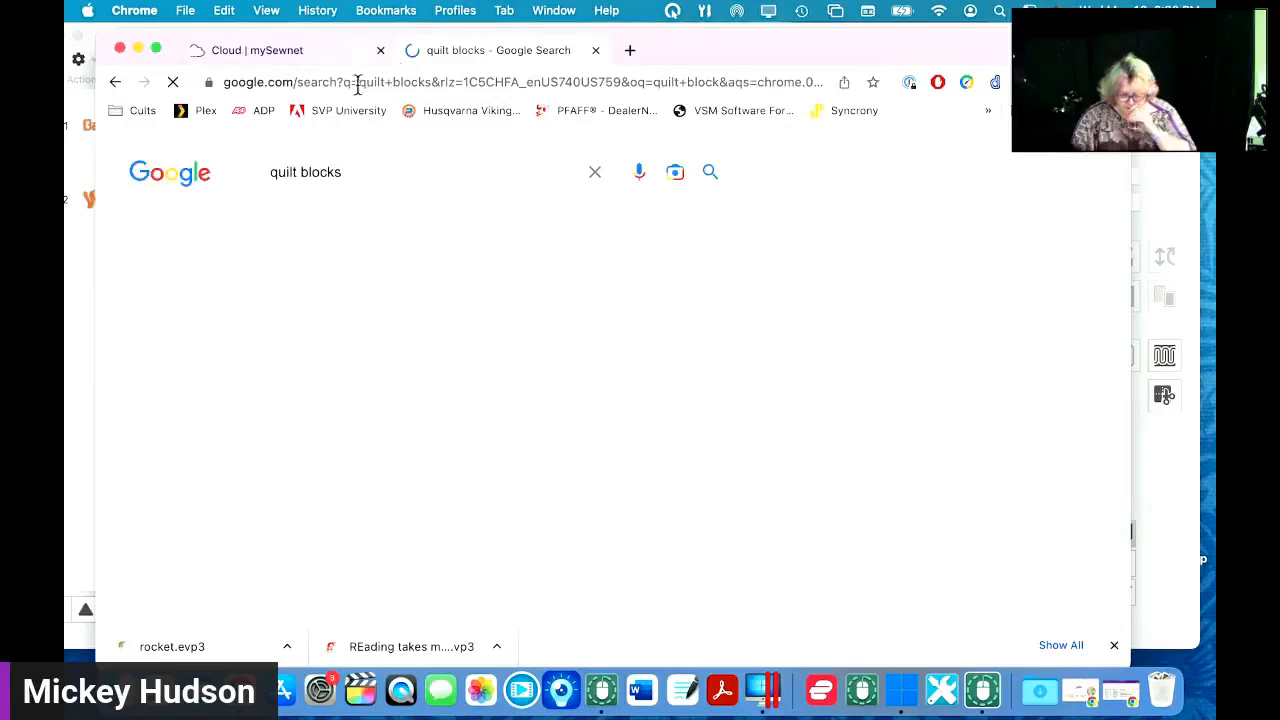
- Preview the blue and purple quilt block from the image results and copy its picture to the desktop
scroll(357, 443, "down", 8)
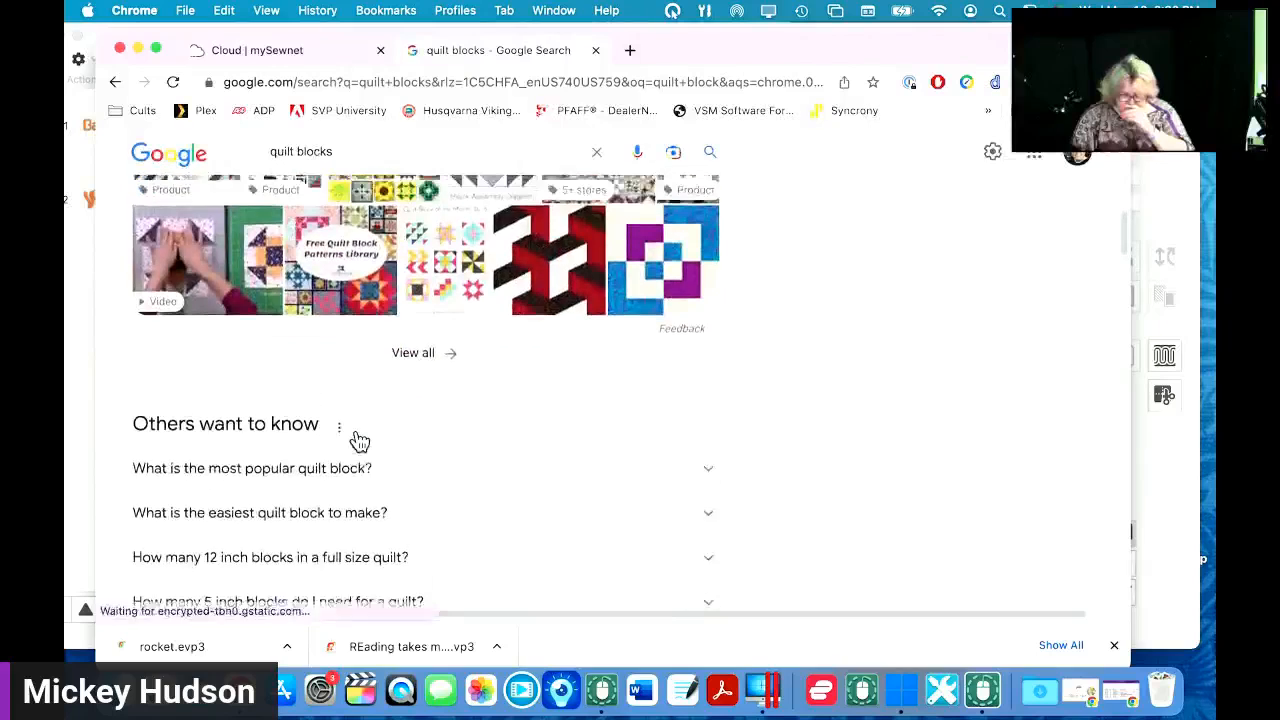
left_click(618, 305)
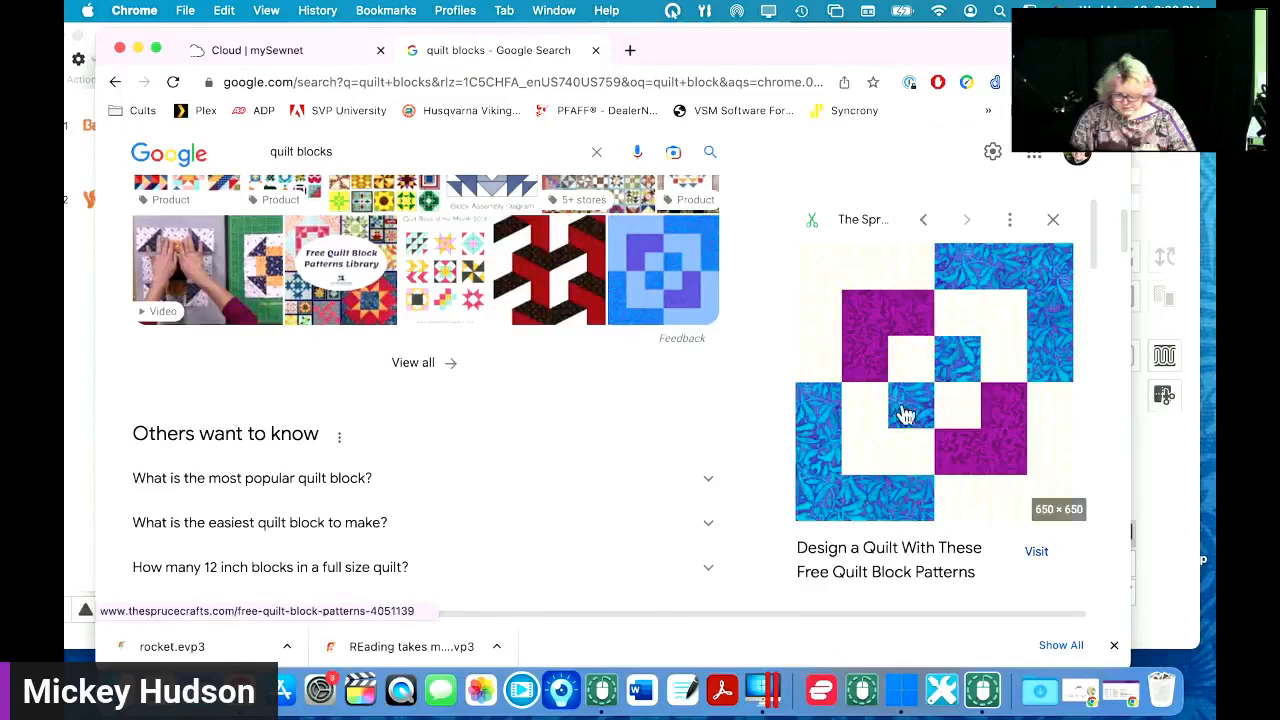
left_click_drag(905, 415, 1214, 588)
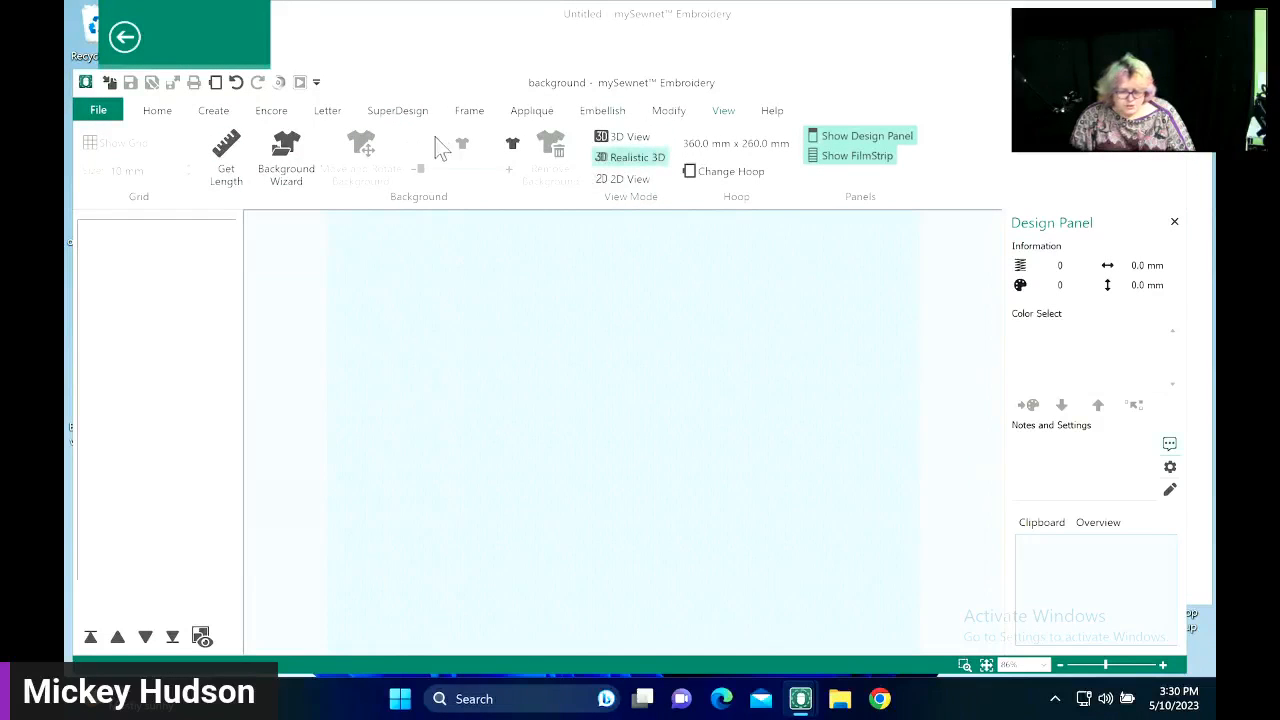
- Start the Background Wizard with a new background of the Quilt Block type and proceed to choosing its picture
left_click(284, 162)
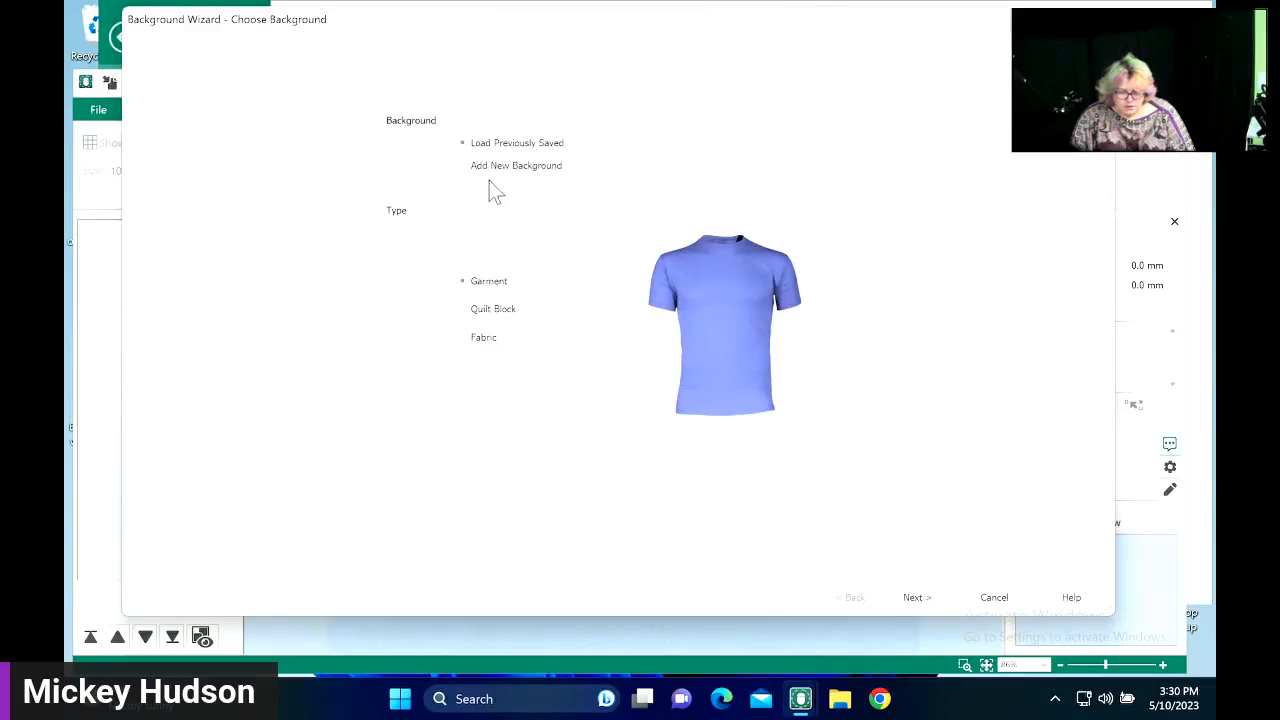
left_click(492, 172)
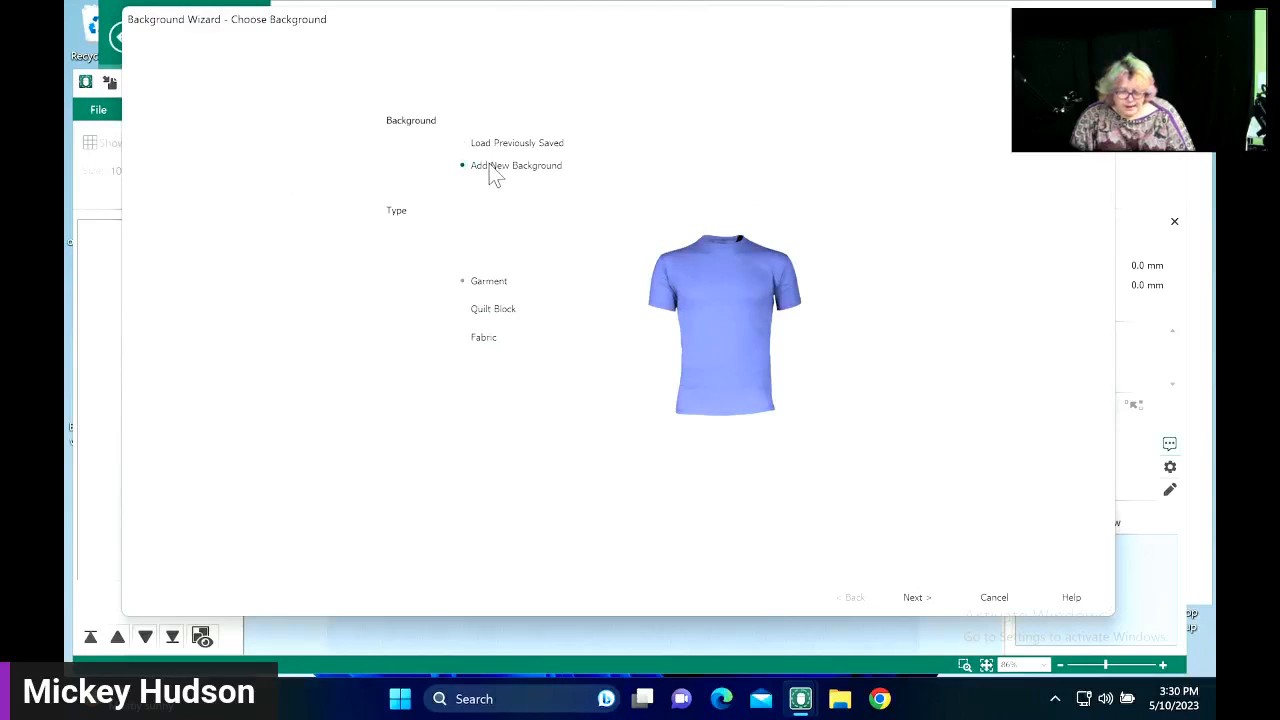
left_click(492, 312)
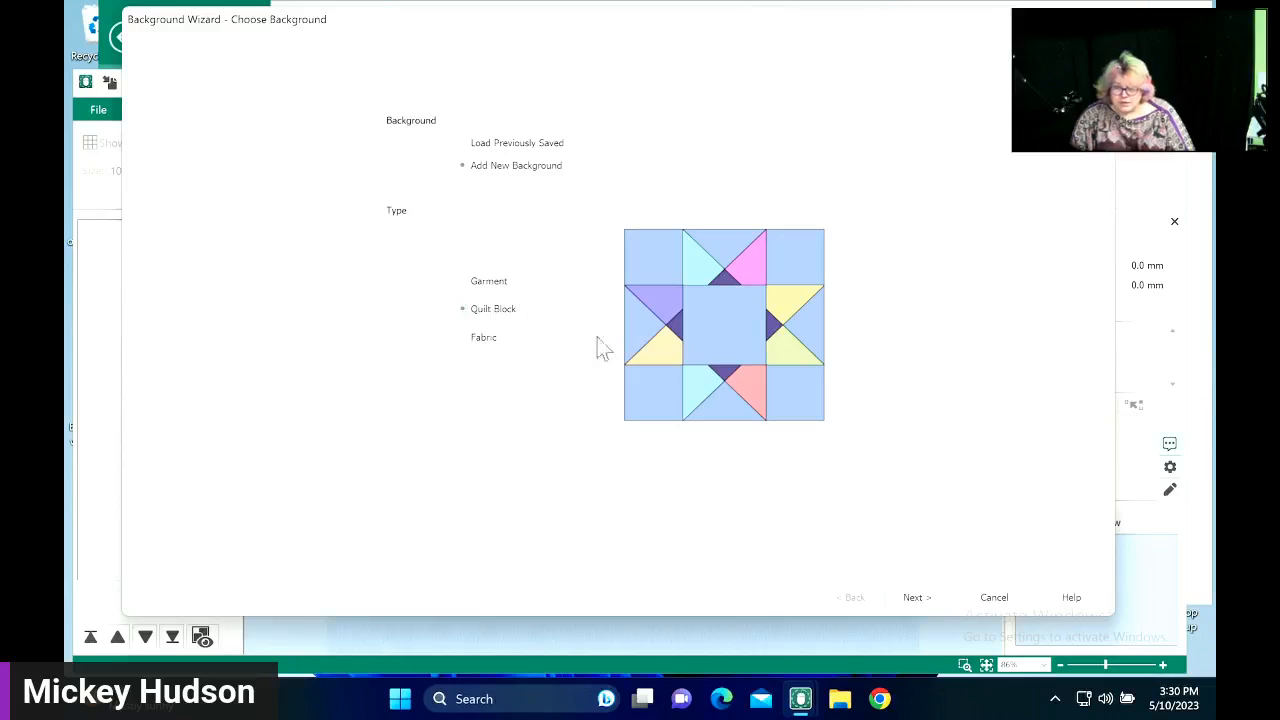
left_click(915, 597)
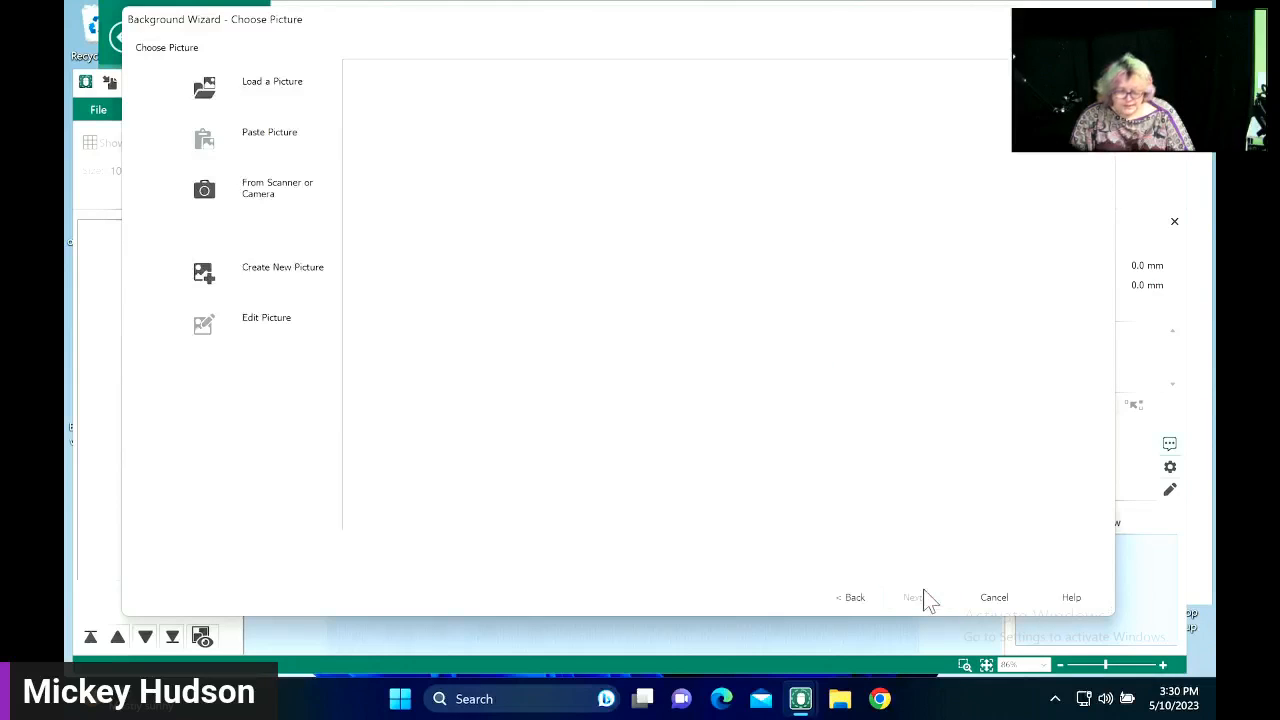
- Load the blue and purple Bento Box quilt block picture from the Desktop folder as the background picture
left_click(221, 92)
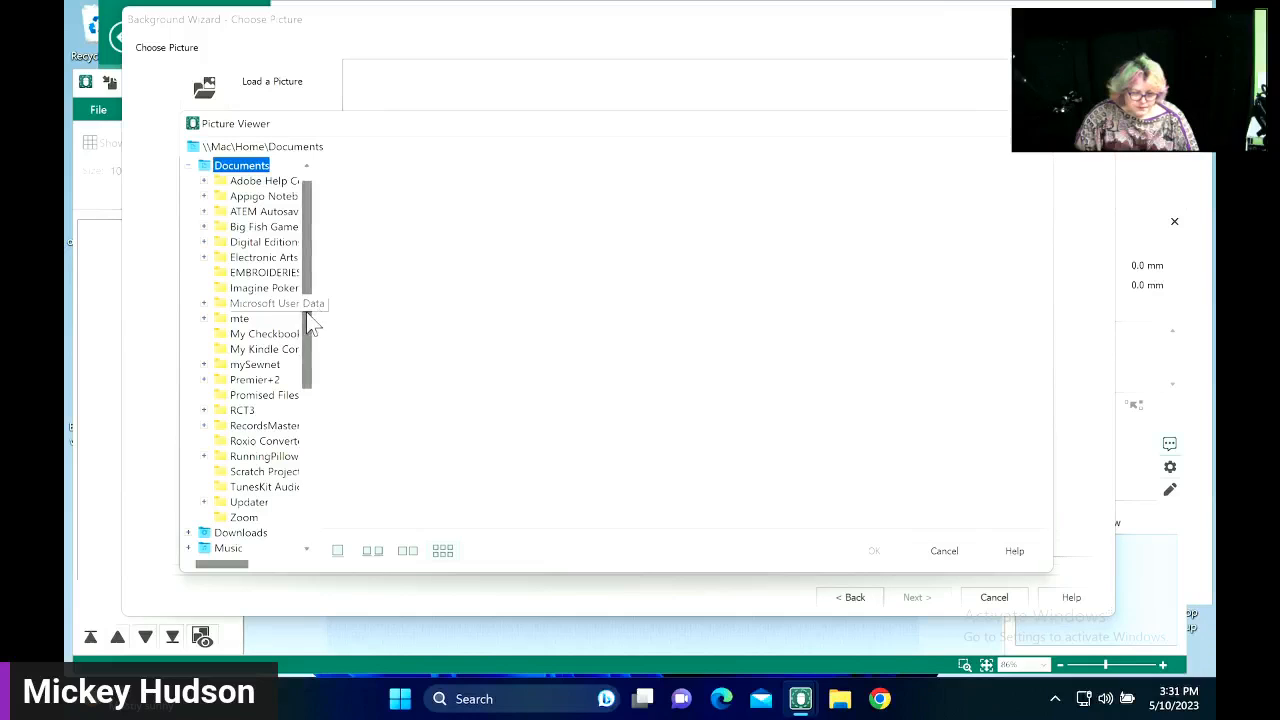
scroll(306, 273, "up", 1)
left_click(218, 165)
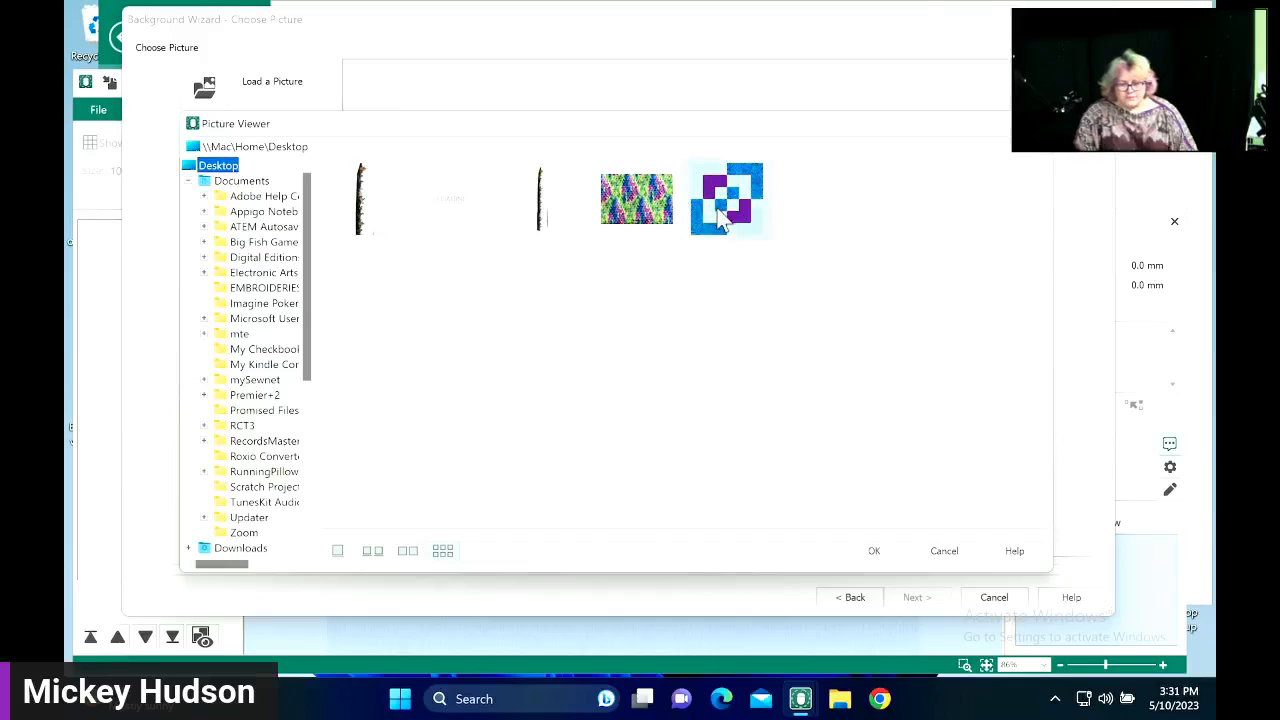
left_click(726, 200)
left_click(874, 551)
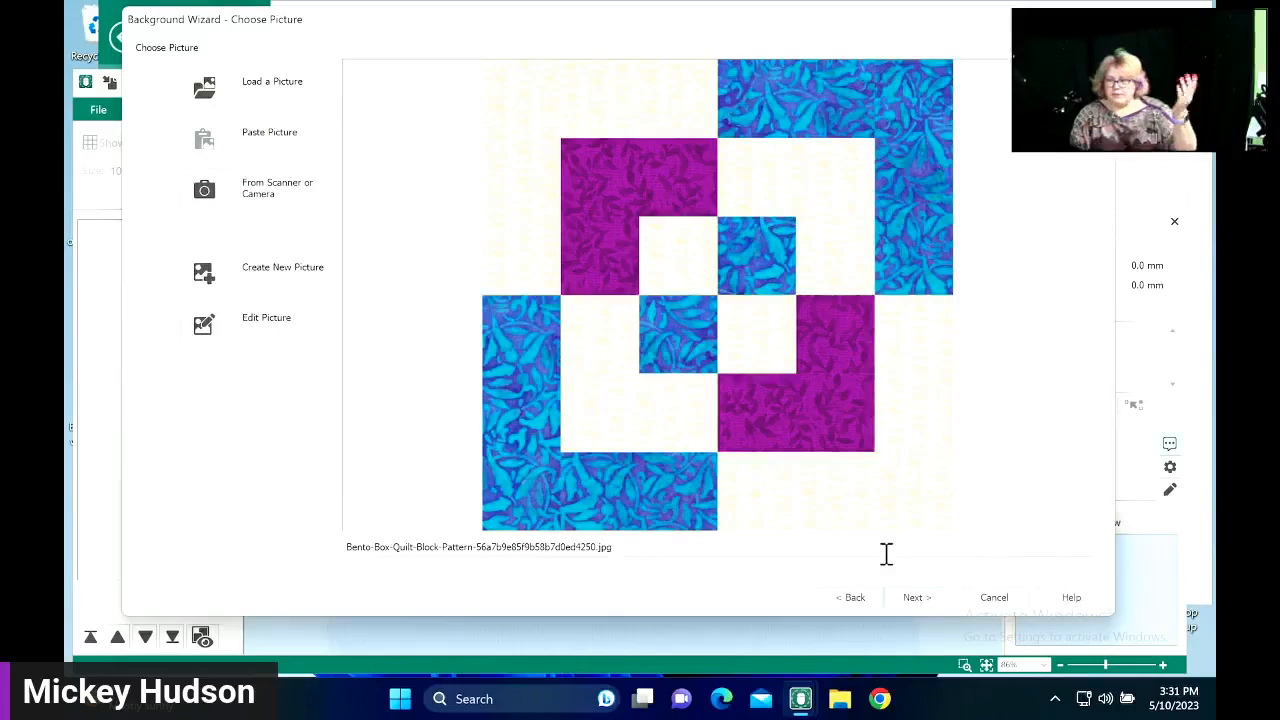
- Set the length of the displayed line across the quilt block to 10 inches and accept the size
left_click(914, 597)
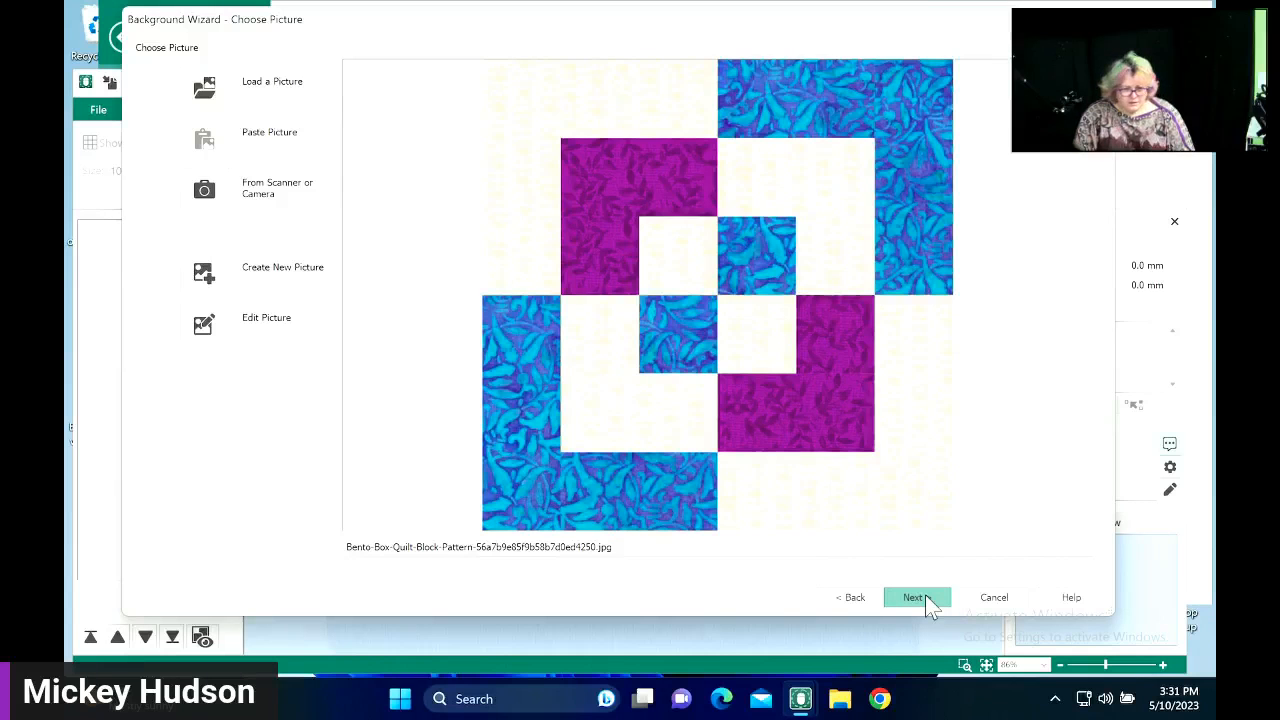
left_click(914, 597)
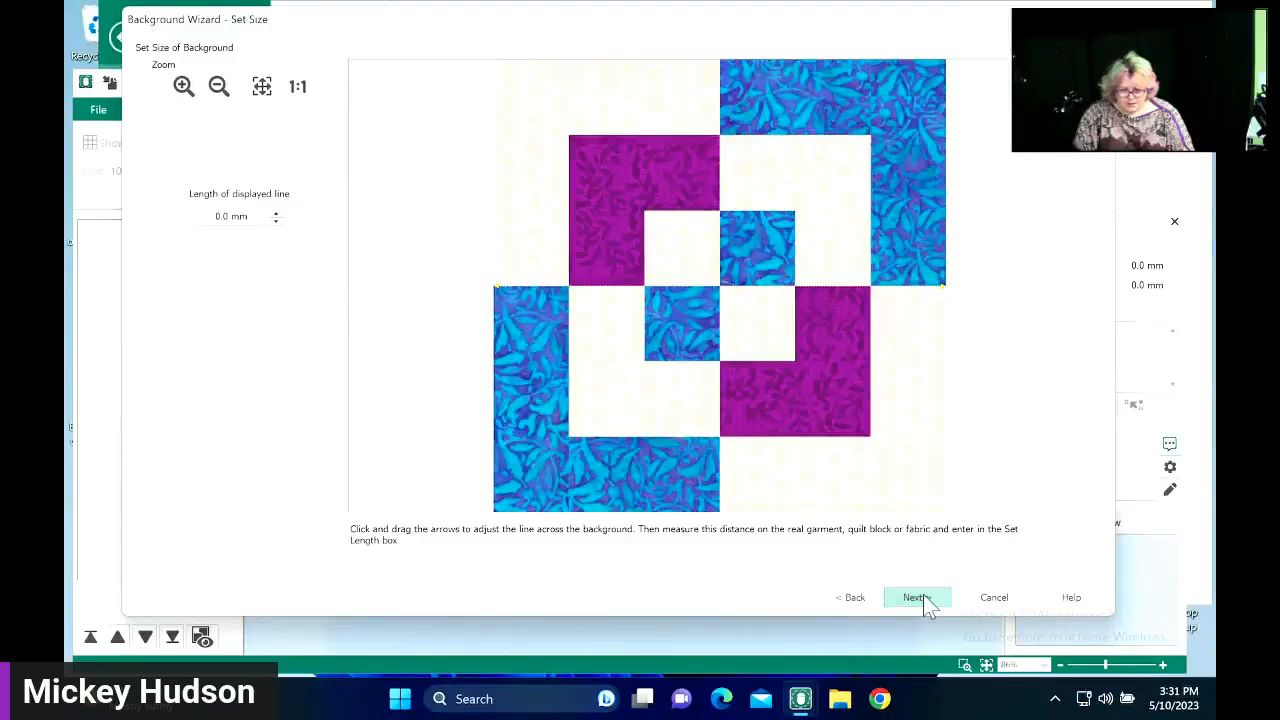
left_click(914, 597)
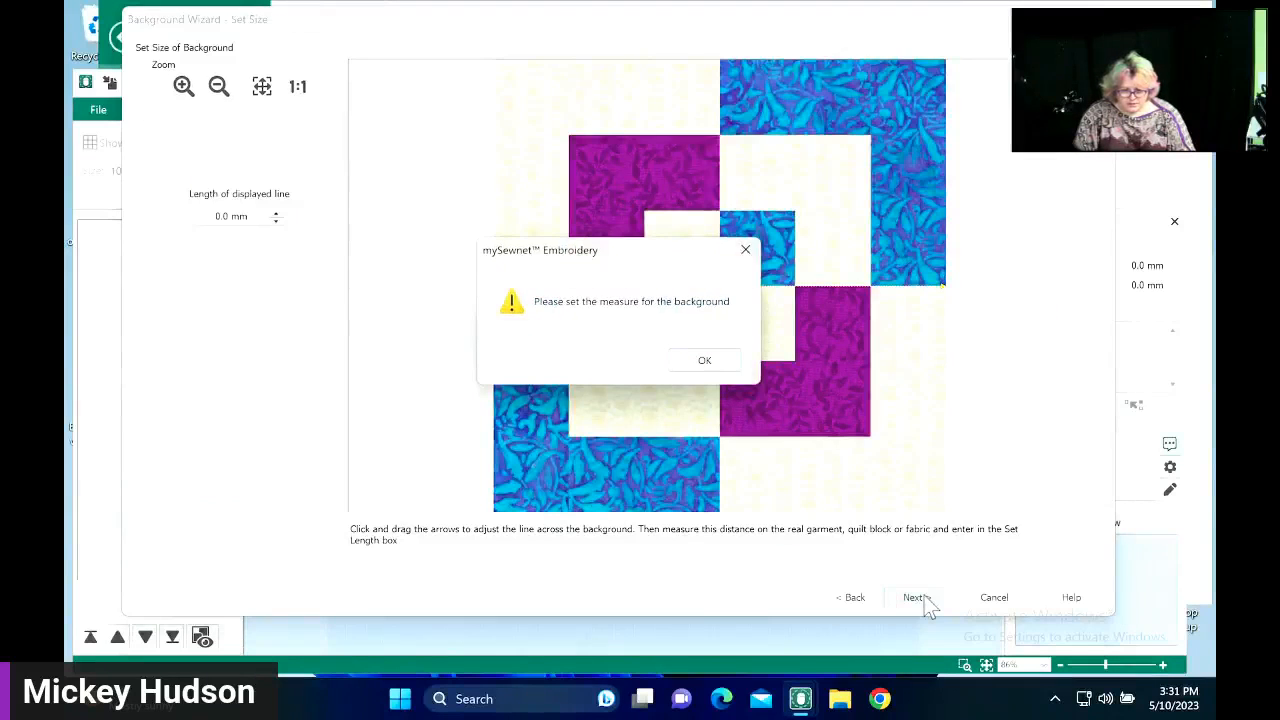
left_click(714, 366)
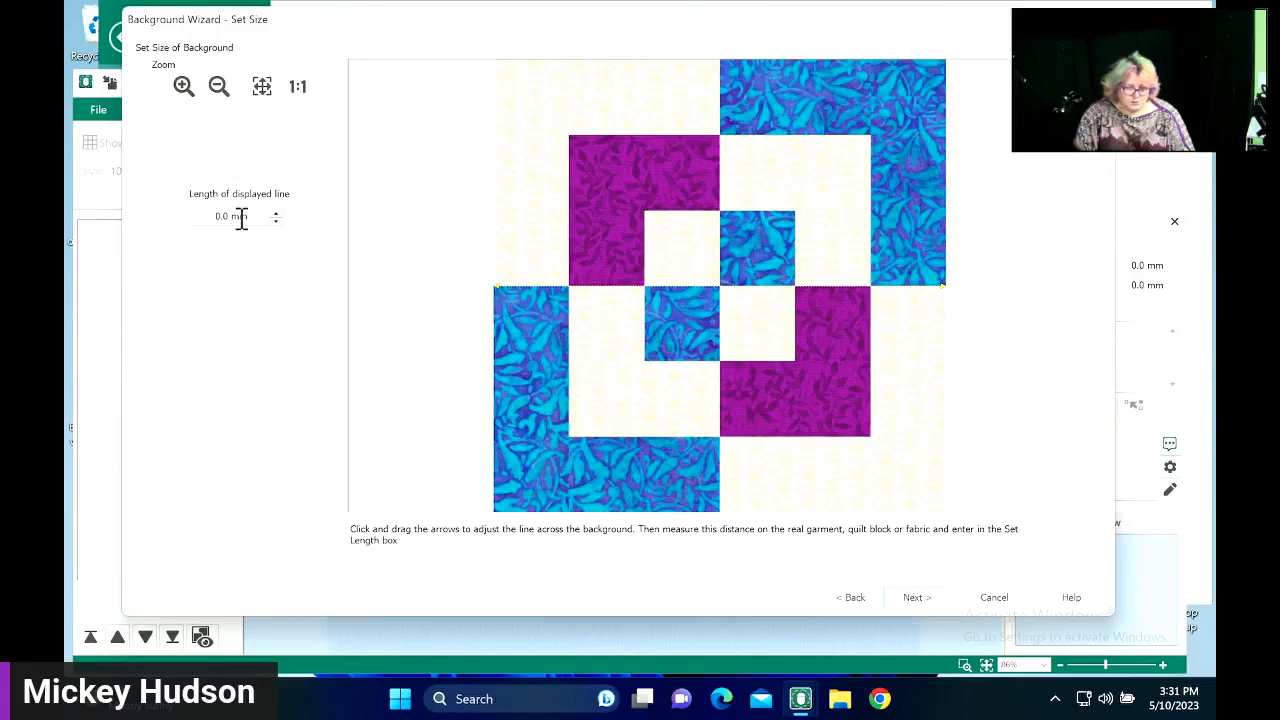
left_click_drag(243, 217, 195, 222)
type("10\"")
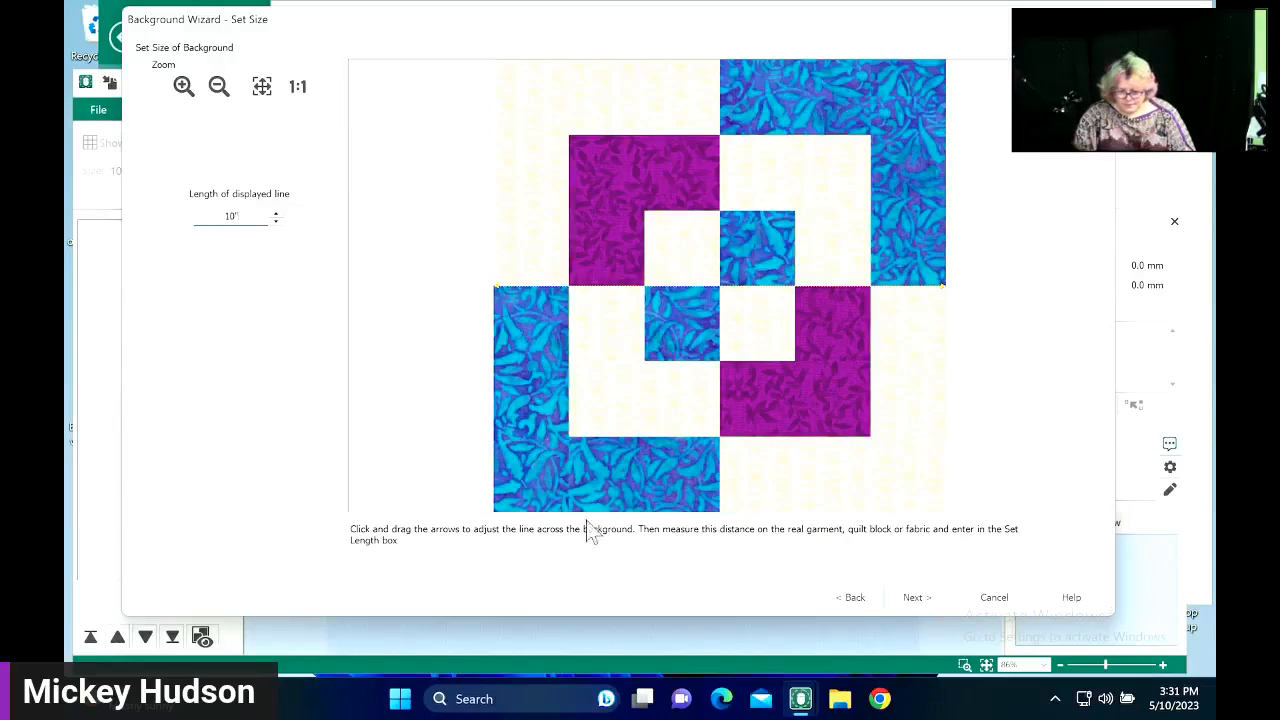
left_click(905, 600)
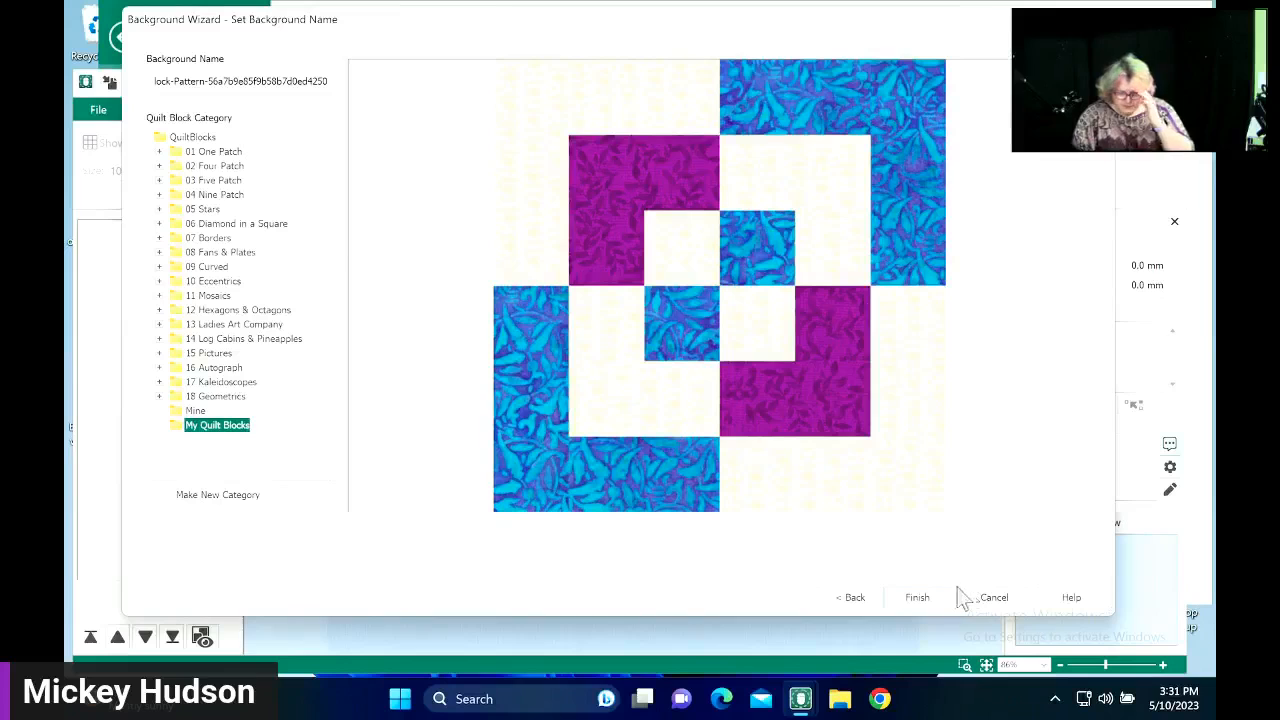
- Rename the background "fbl" and finish the wizard, saving it in the My Quilt Blocks category
left_click(214, 86)
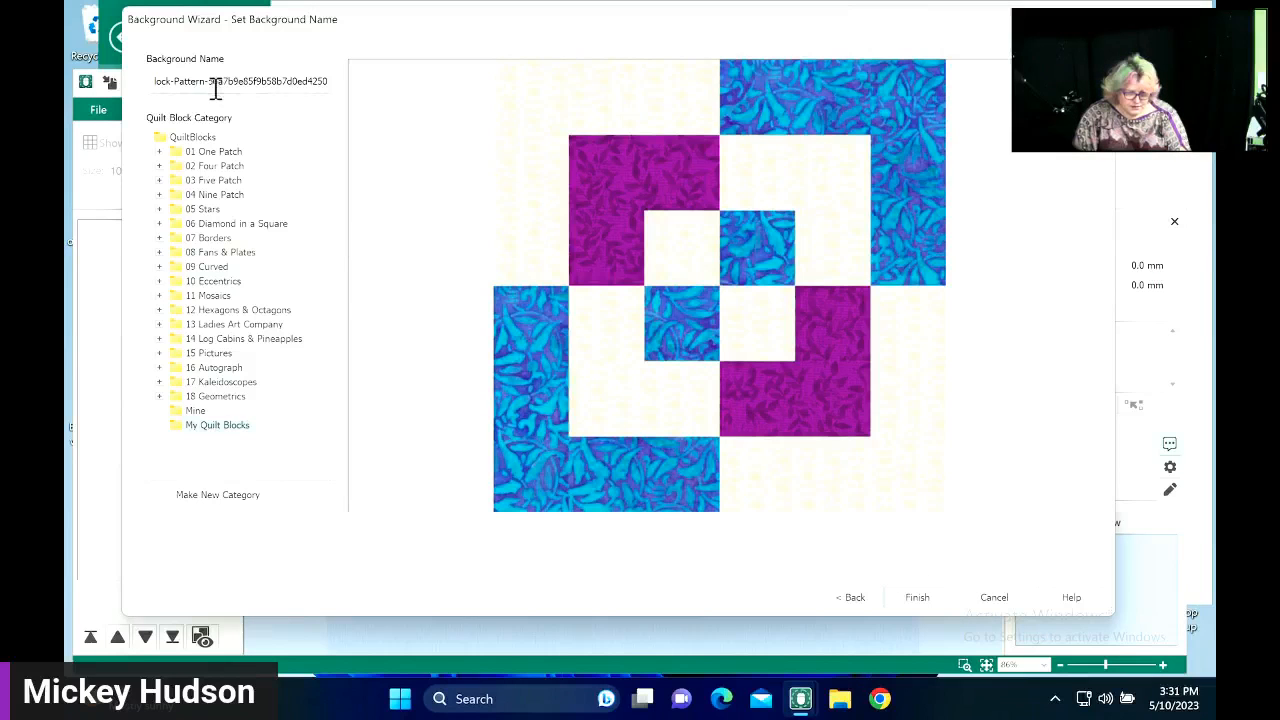
double_click(232, 84)
key("BackSpace")
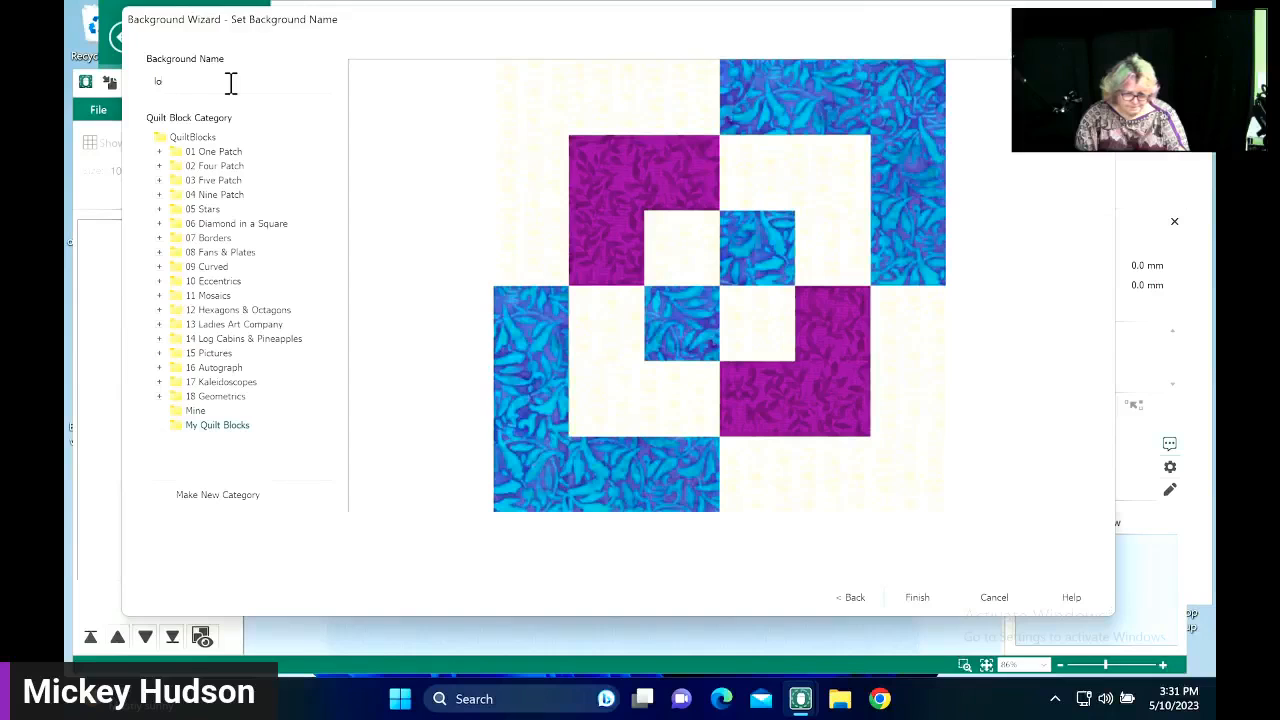
type("ck-Box-Quilt-B")
key("ctrl+a")
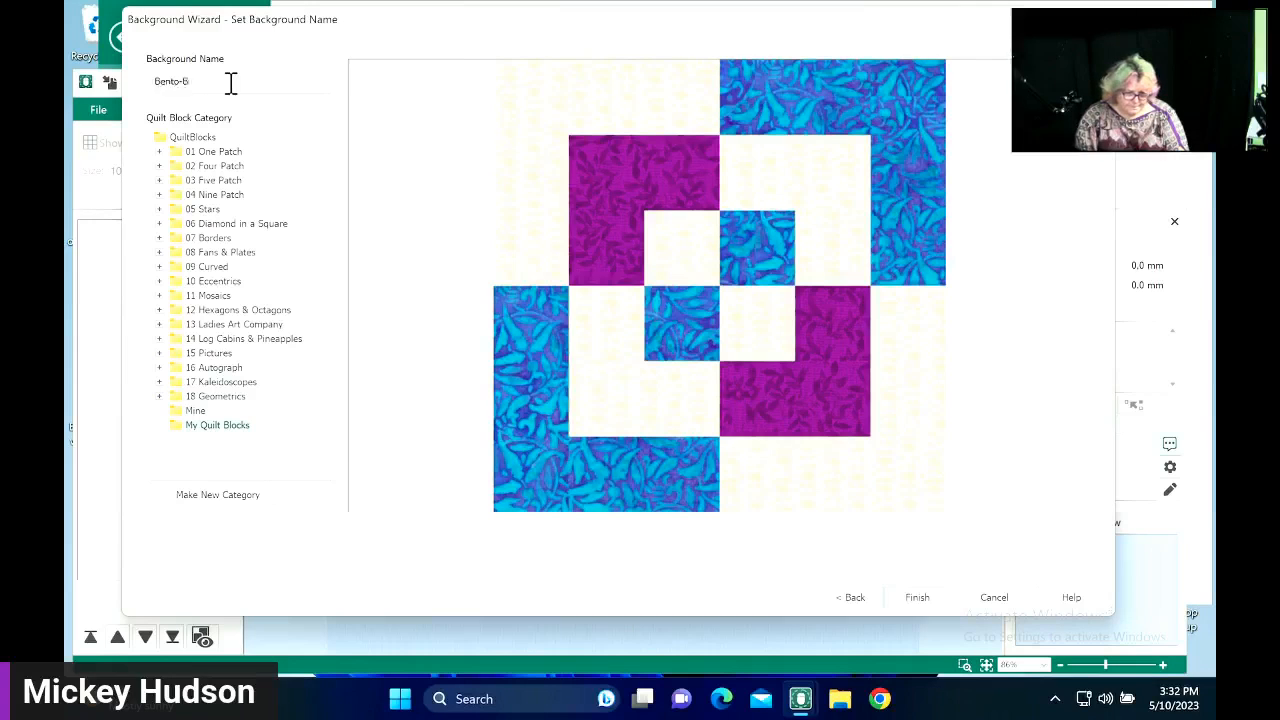
key("BackSpace")
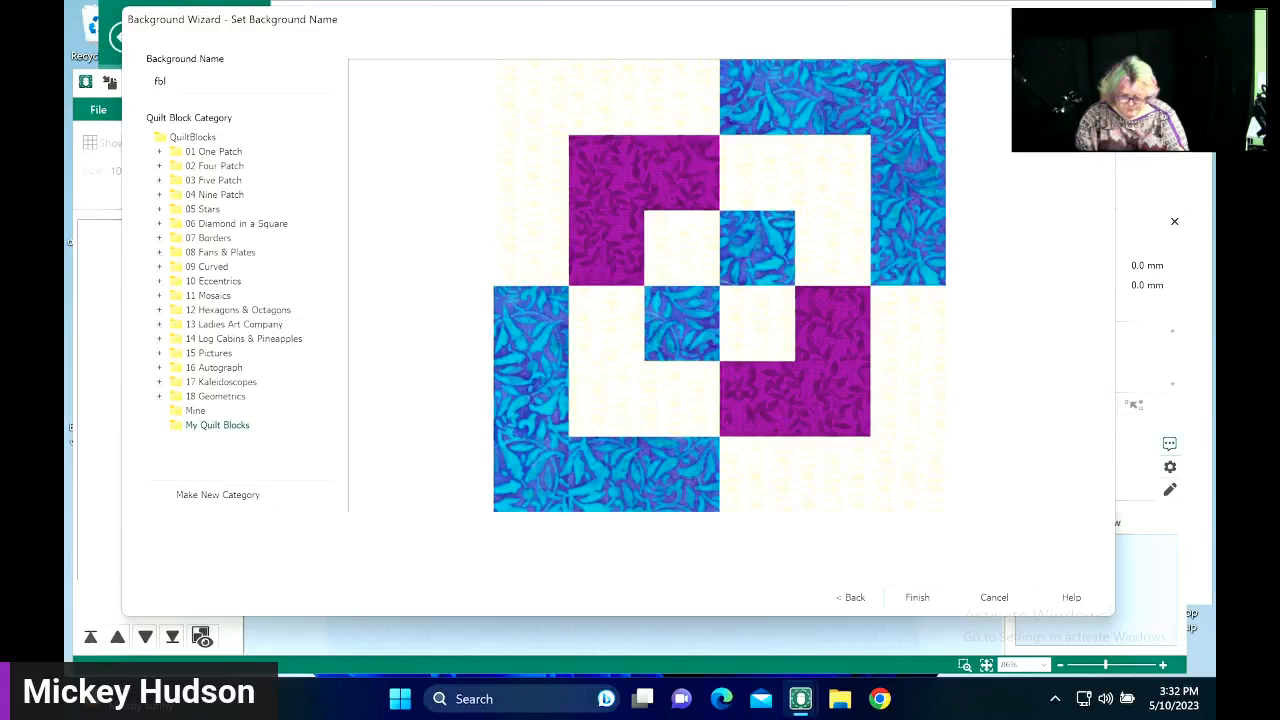
left_click(917, 598)
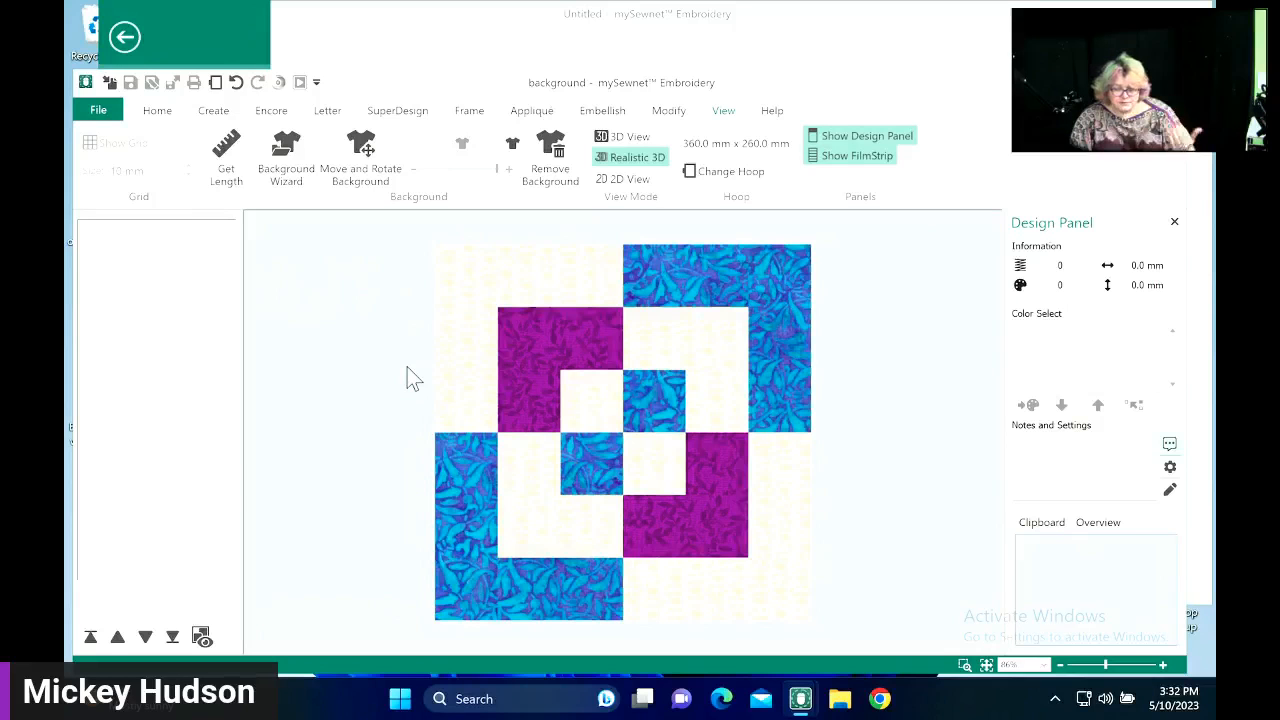
- Switch to Chrome on the Mac and open all designs in the mySewnet Library
key("super+Tab")
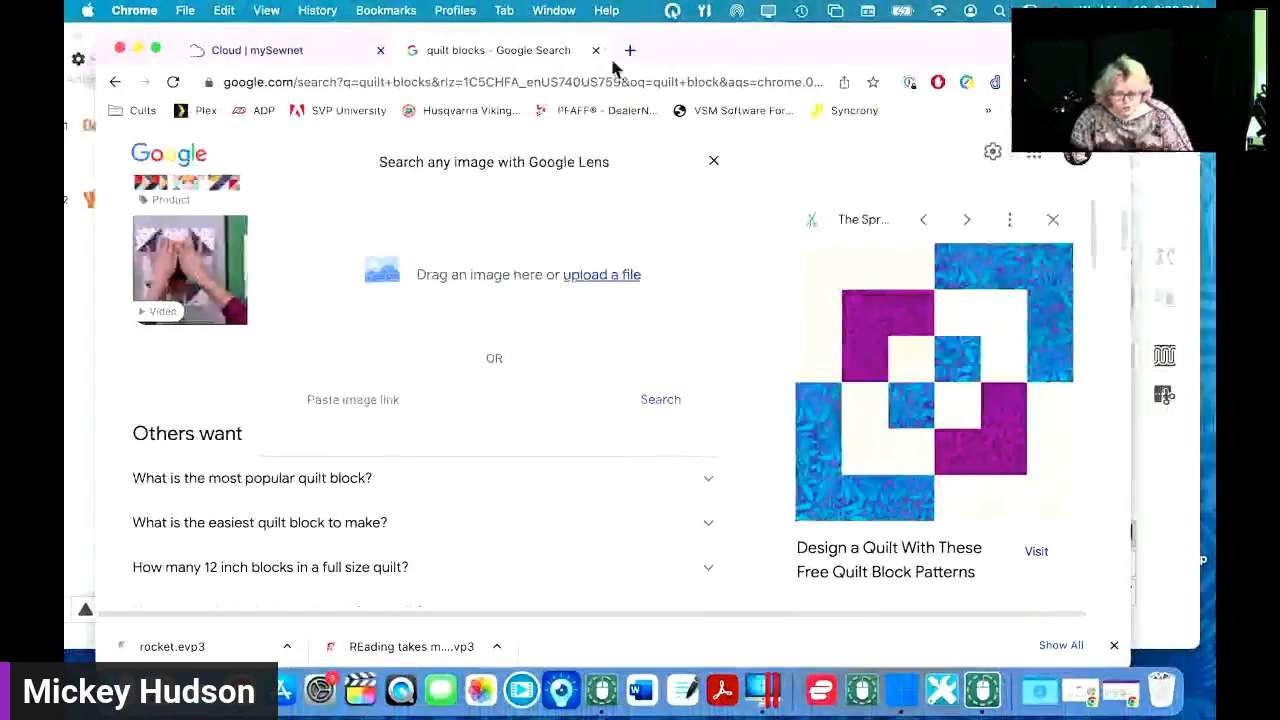
left_click(628, 50)
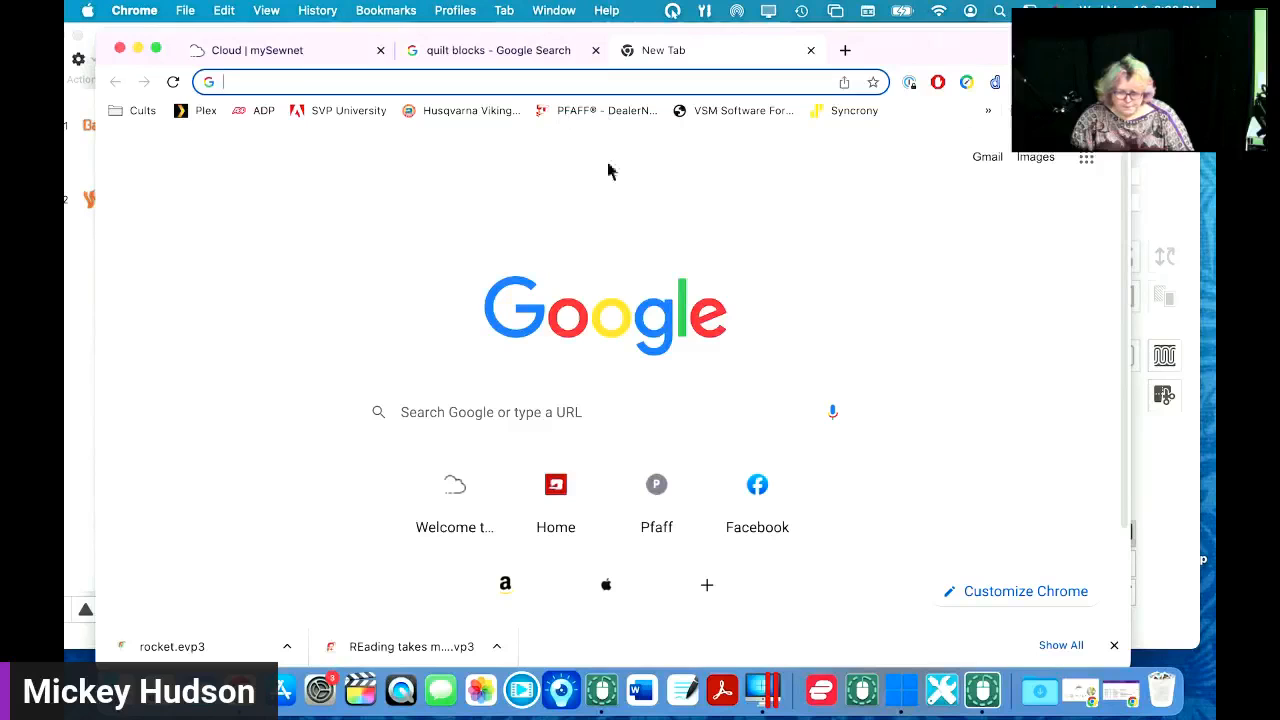
left_click(322, 58)
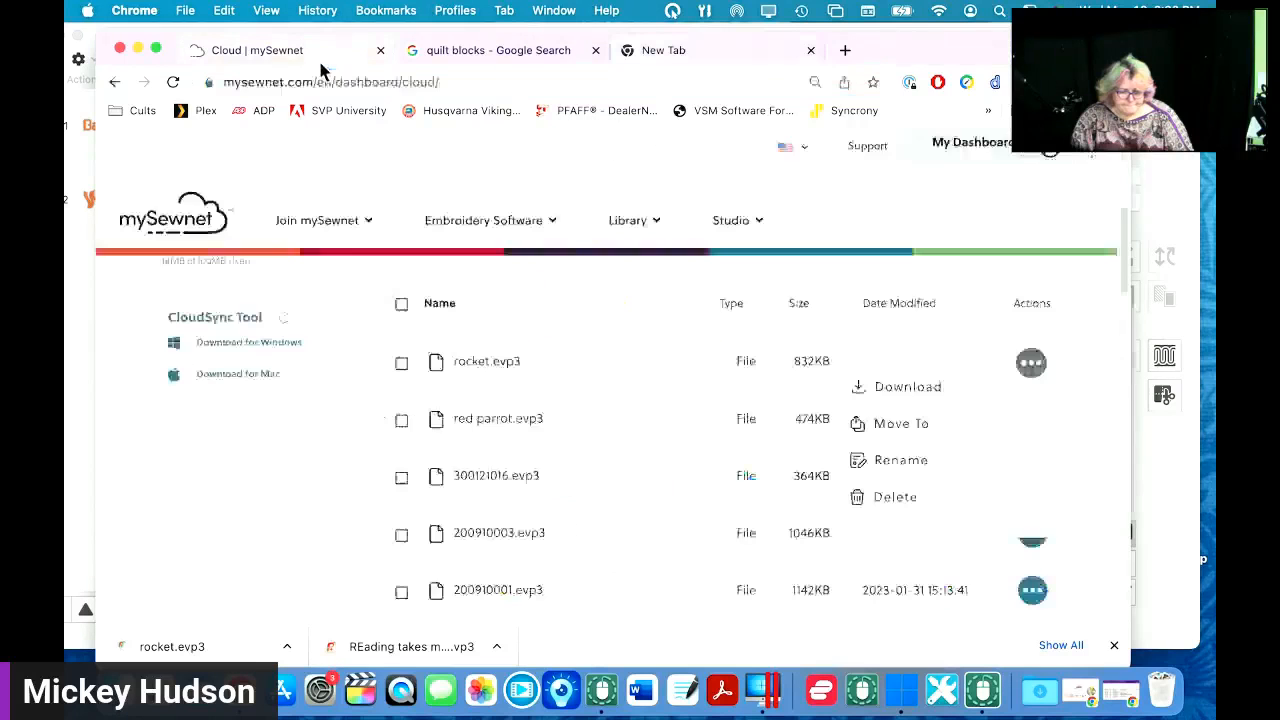
mouse_move(634, 256)
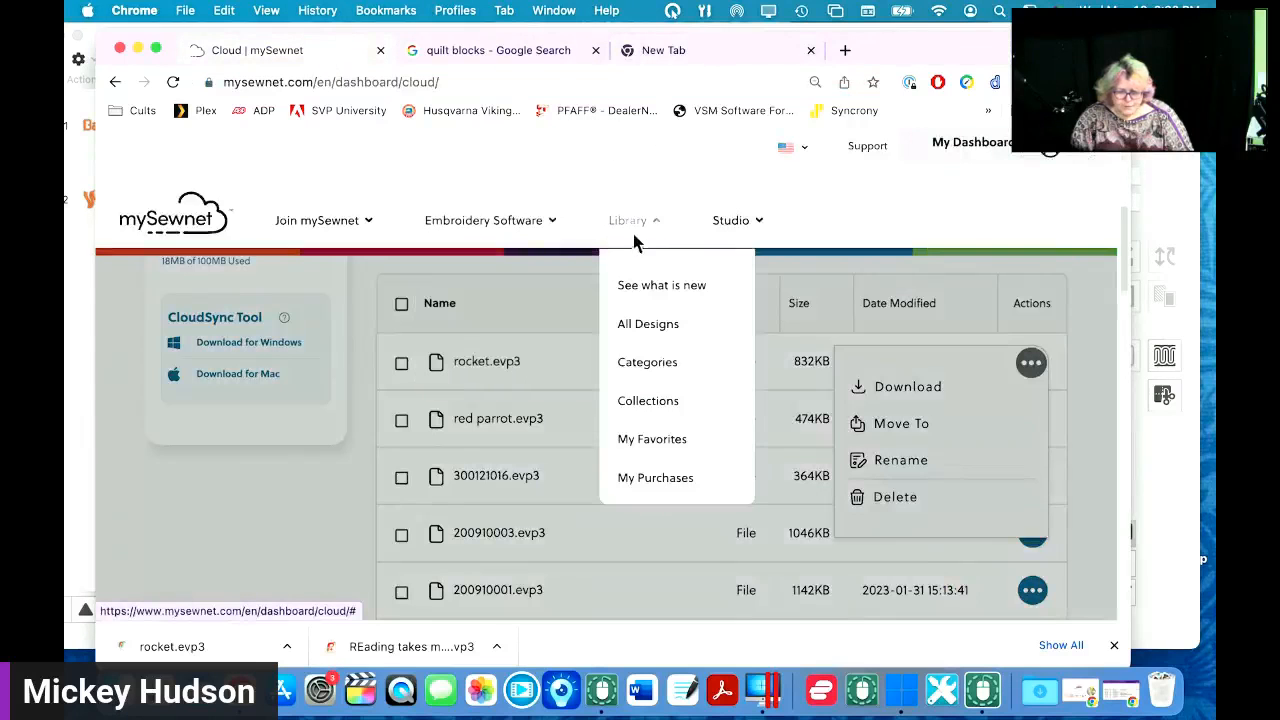
left_click(659, 340)
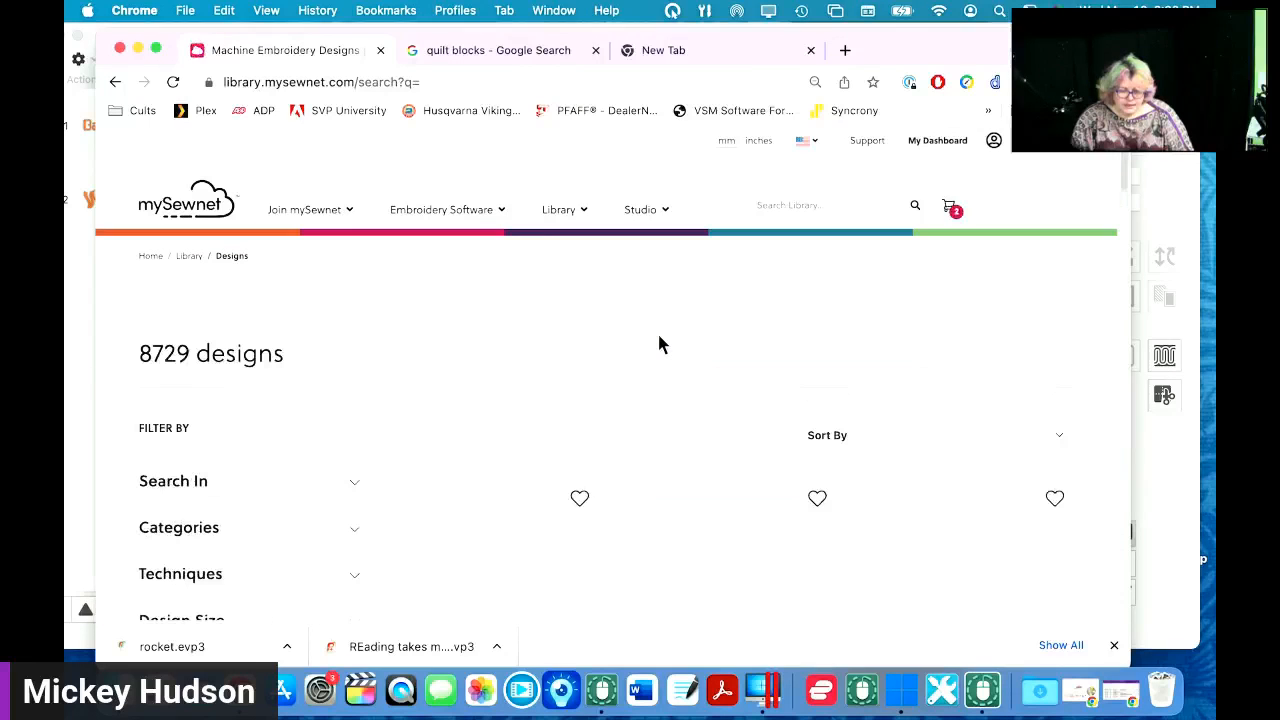
- Search the mySewnet Library for "quilting"
left_click(800, 209)
type("quilt")
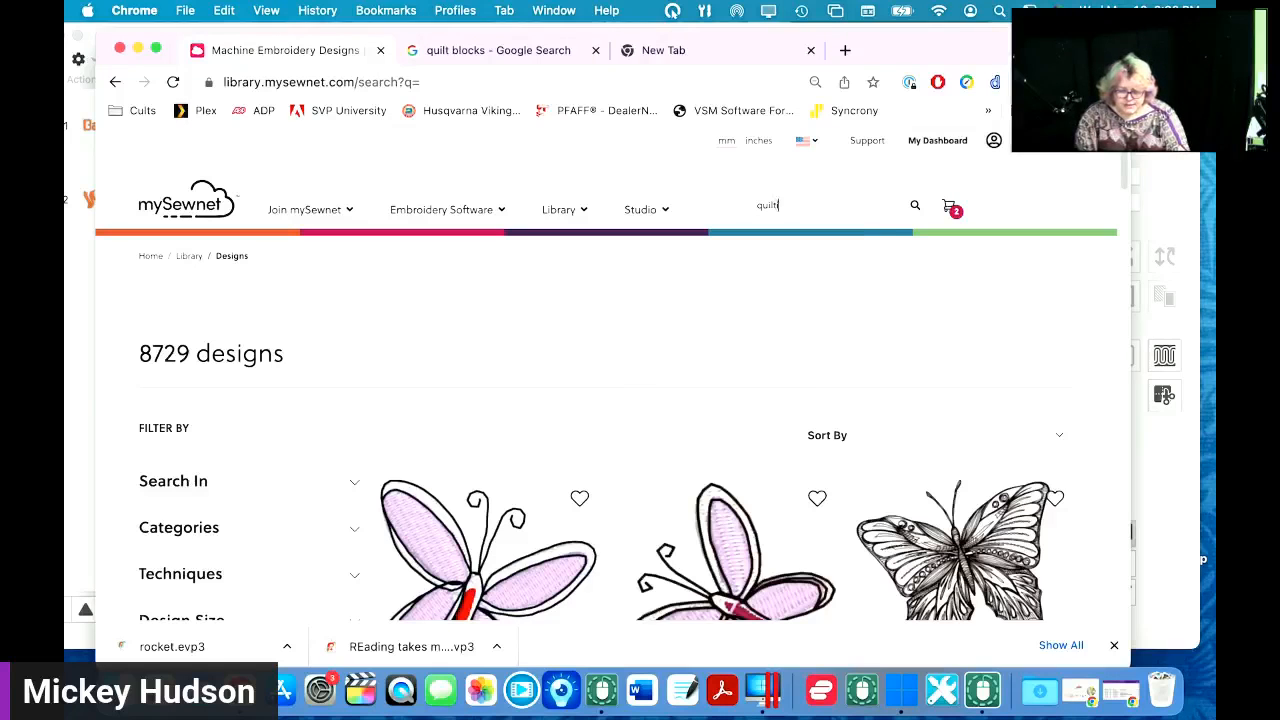
type("ing")
key("Return")
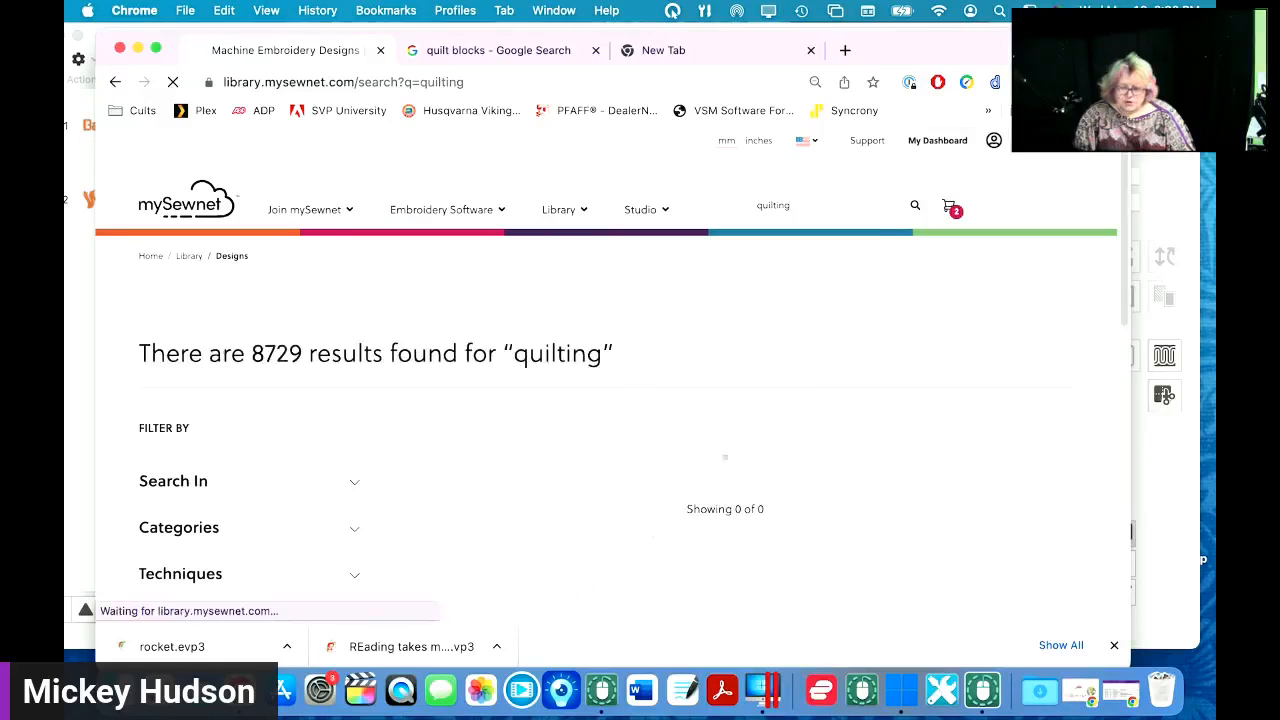
- Browse the quilting designs and open the curved Feather Quilting design with the crosshatched centre
scroll(838, 370, "down", 2)
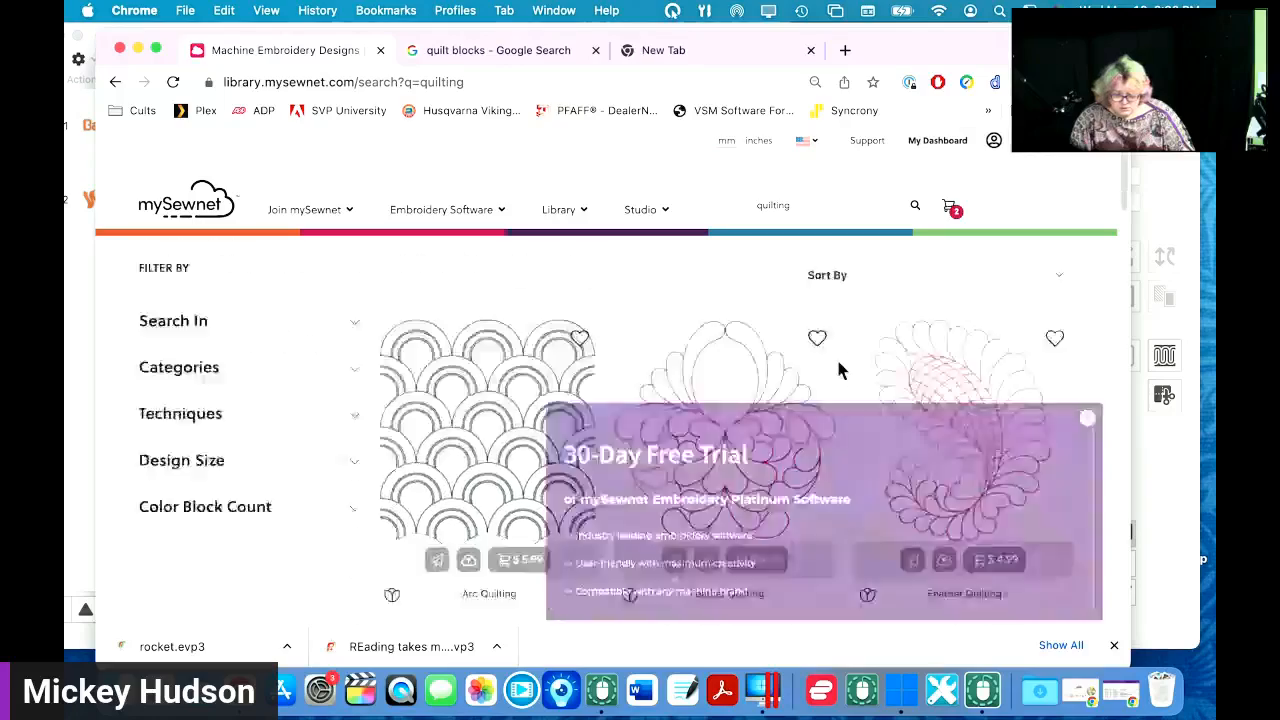
left_click(1094, 333)
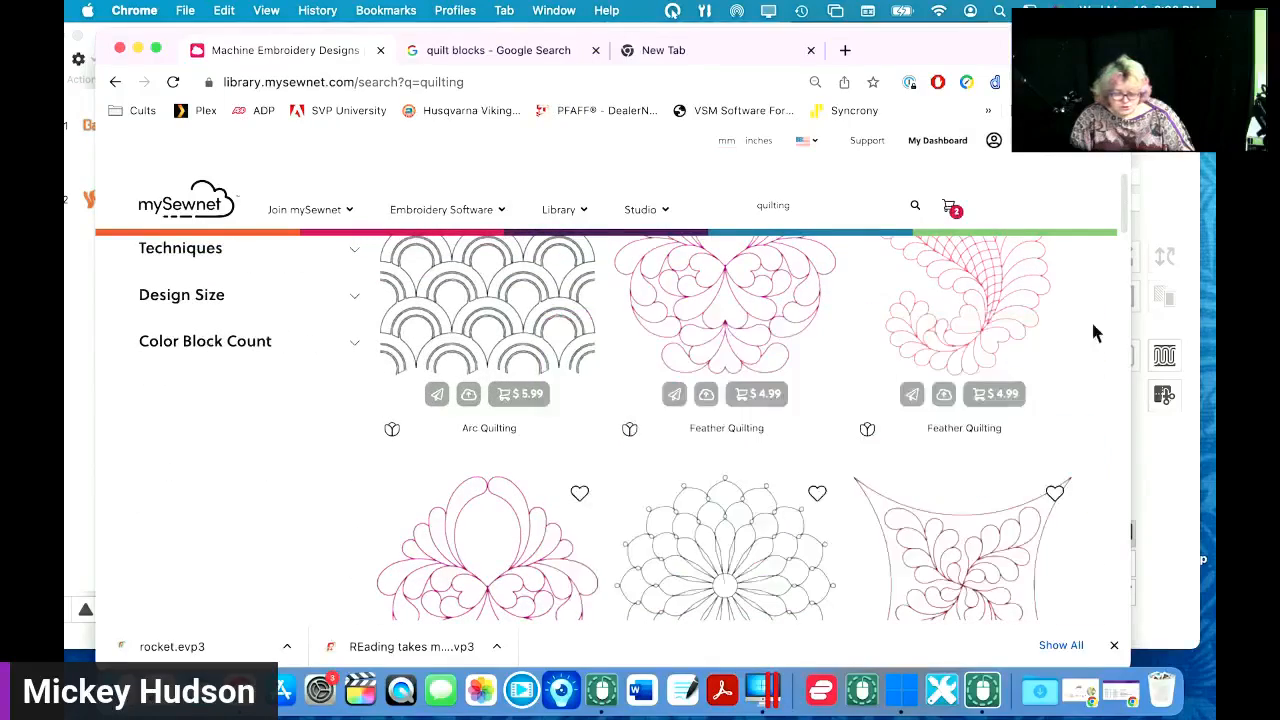
scroll(890, 512, "down", 5)
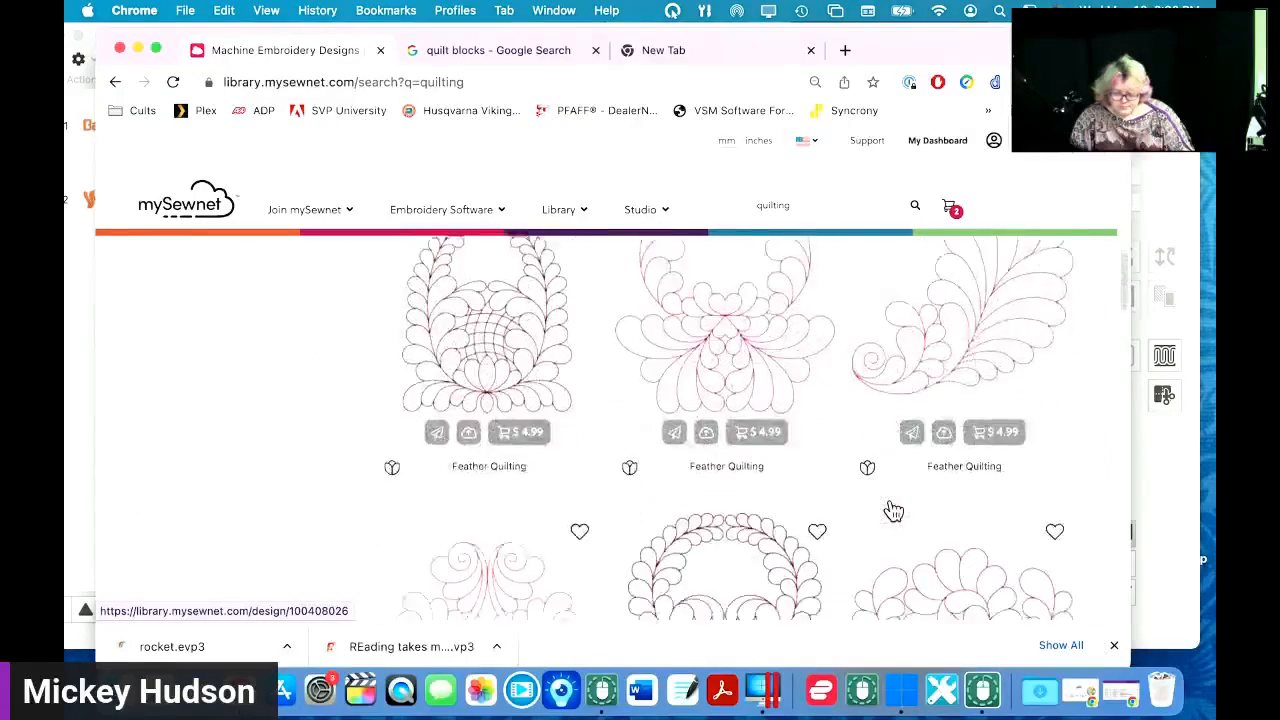
scroll(893, 511, "up", 10)
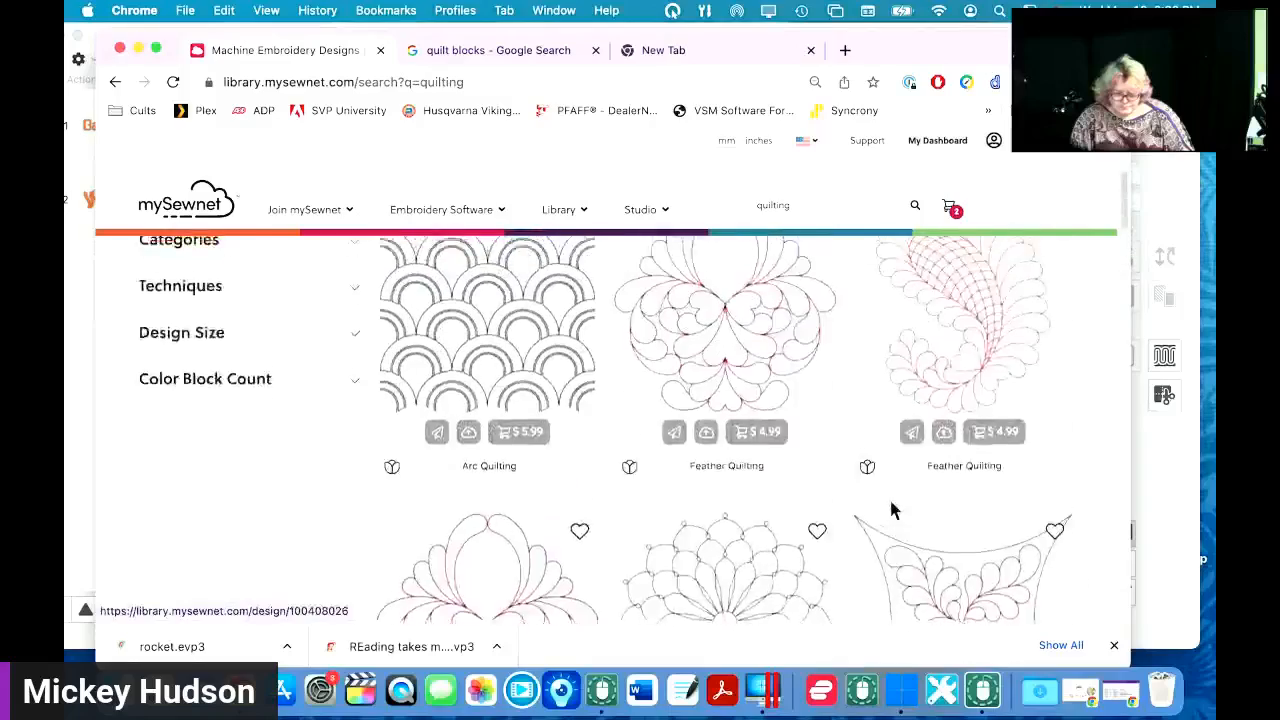
scroll(893, 511, "up", 2)
scroll(893, 511, "down", 10)
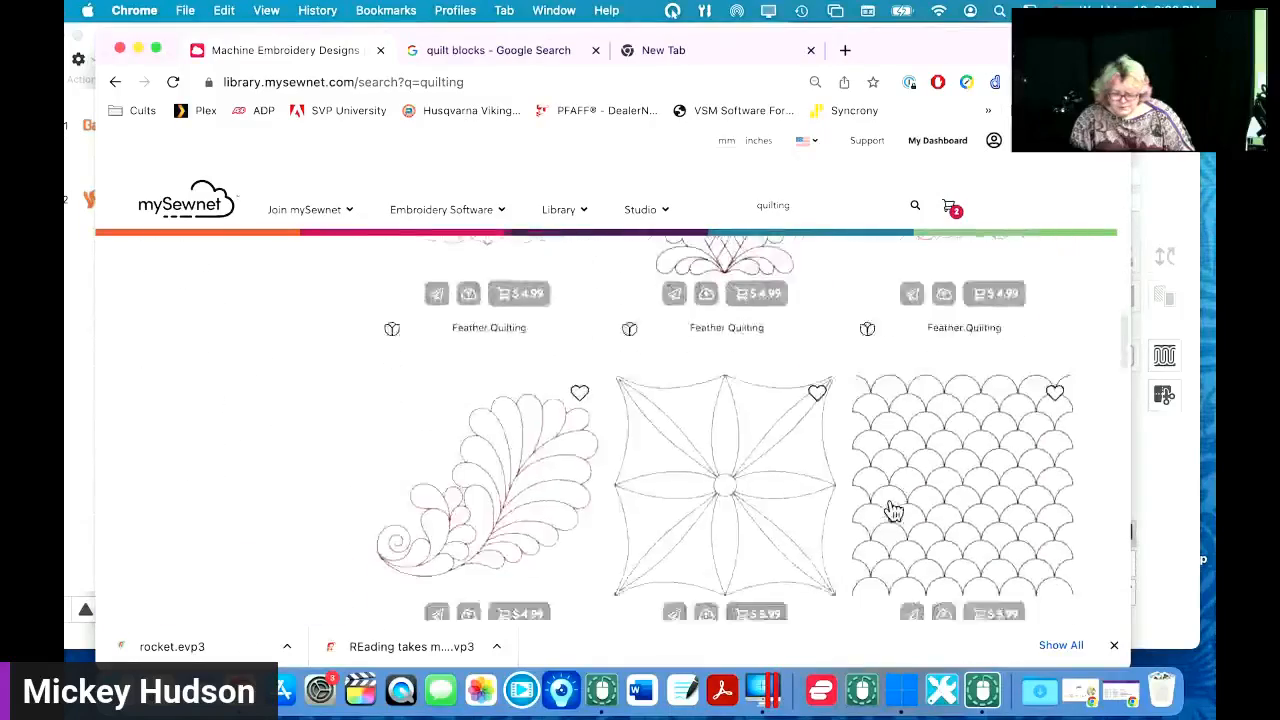
scroll(893, 511, "down", 15)
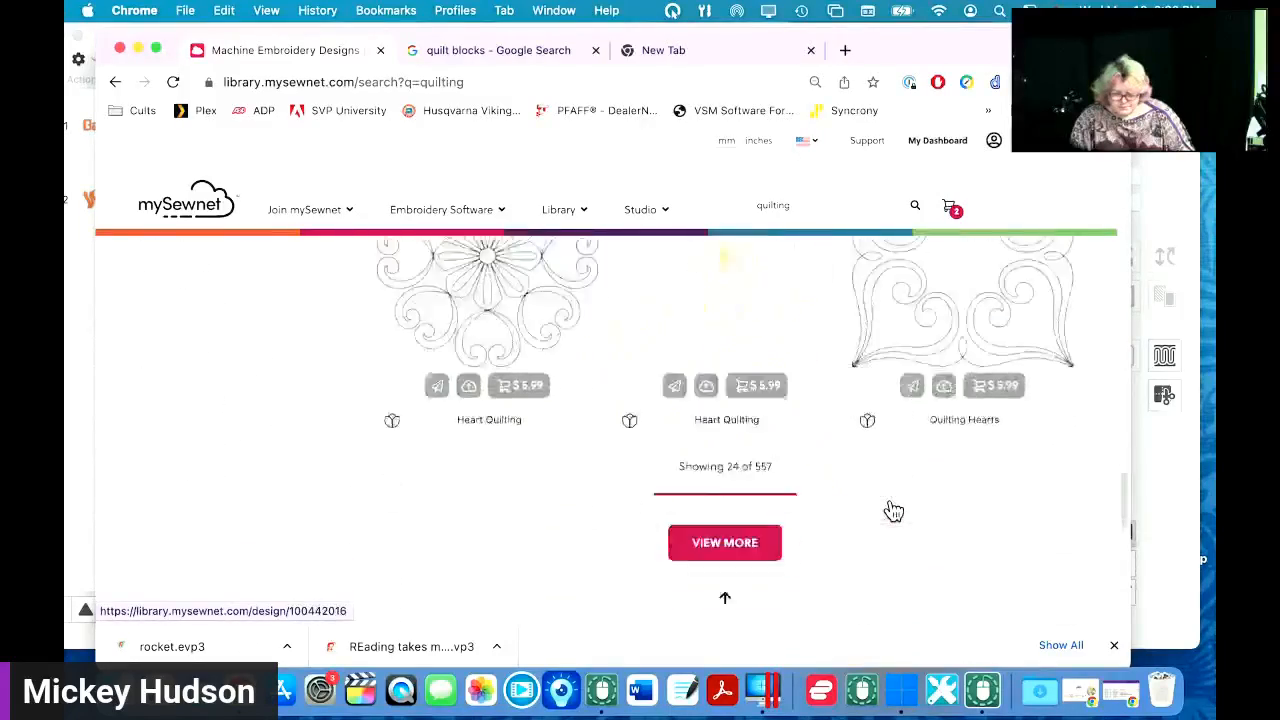
scroll(893, 511, "up", 8)
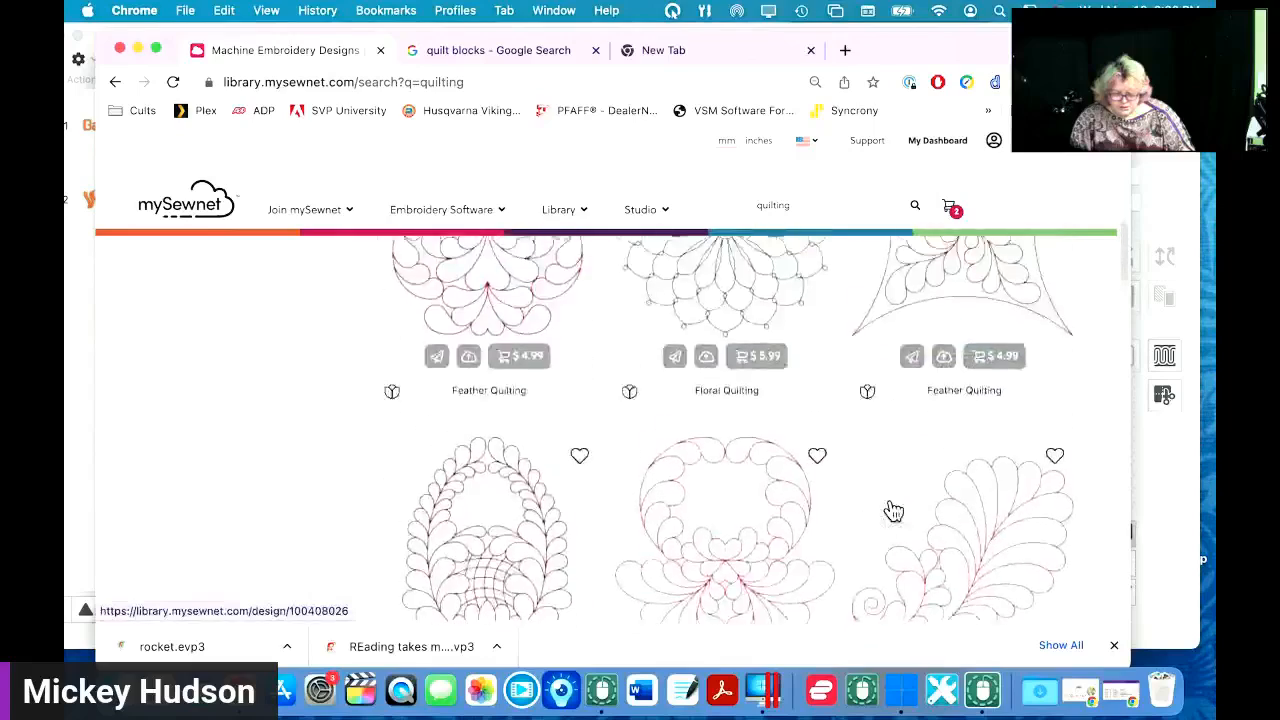
scroll(893, 511, "up", 6)
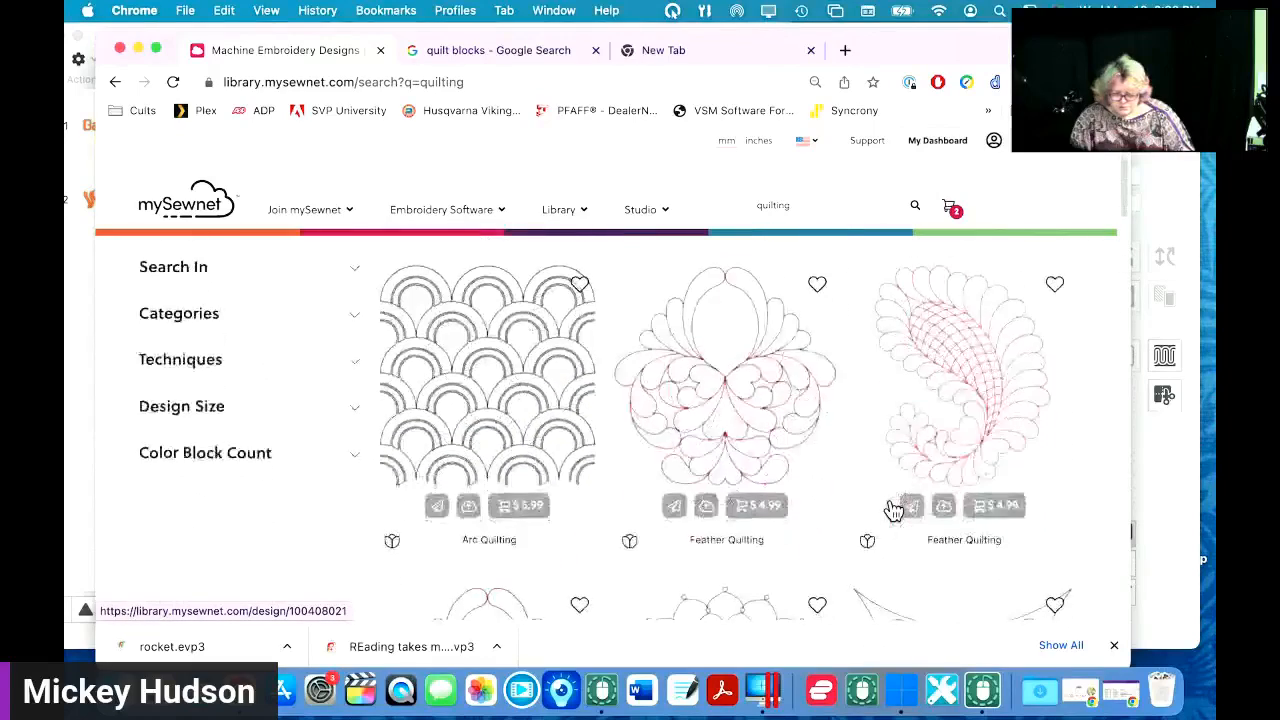
left_click(960, 436)
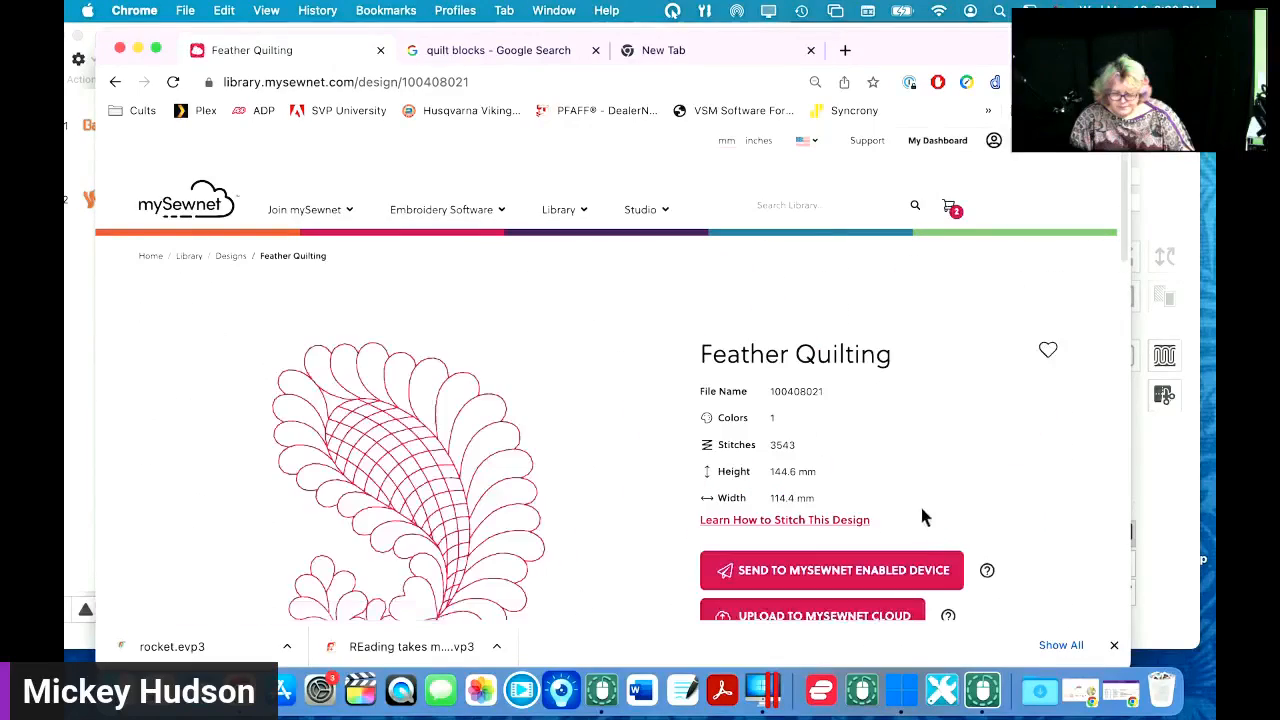
- Upload the Feather Quilting design to mySewnet Cloud
scroll(880, 510, "down", 5)
scroll(723, 506, "up", 2)
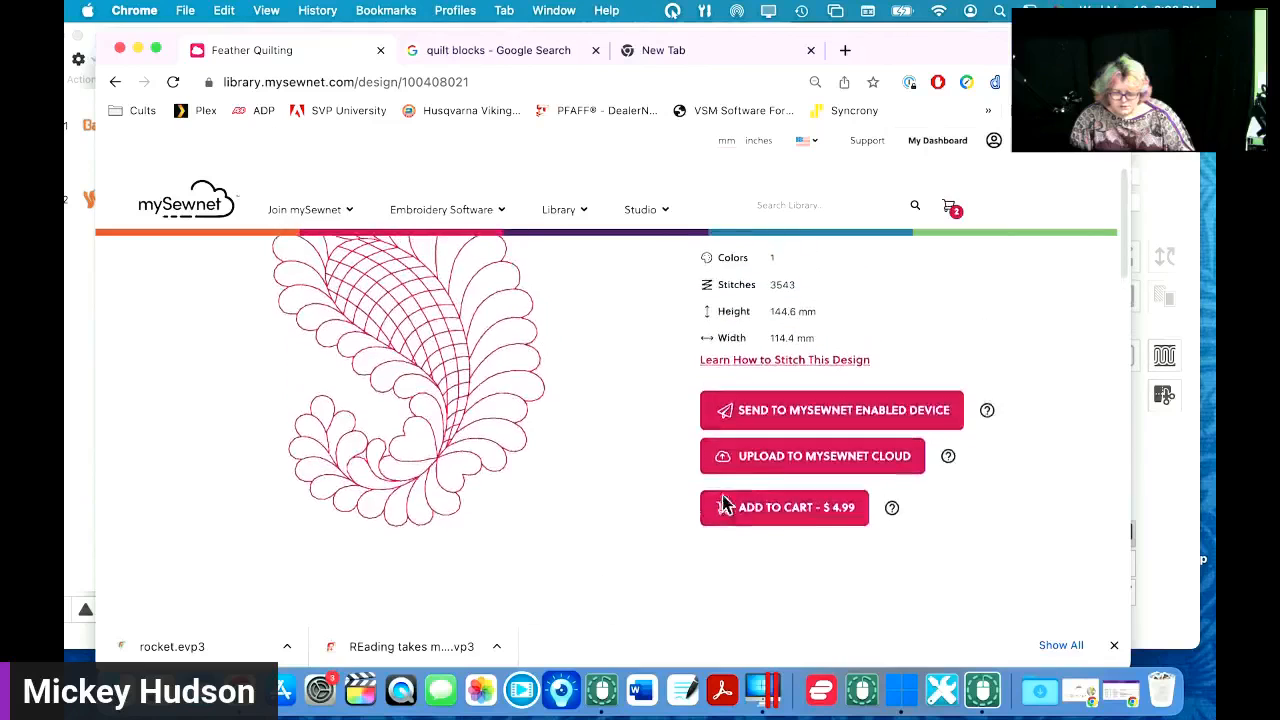
left_click(748, 457)
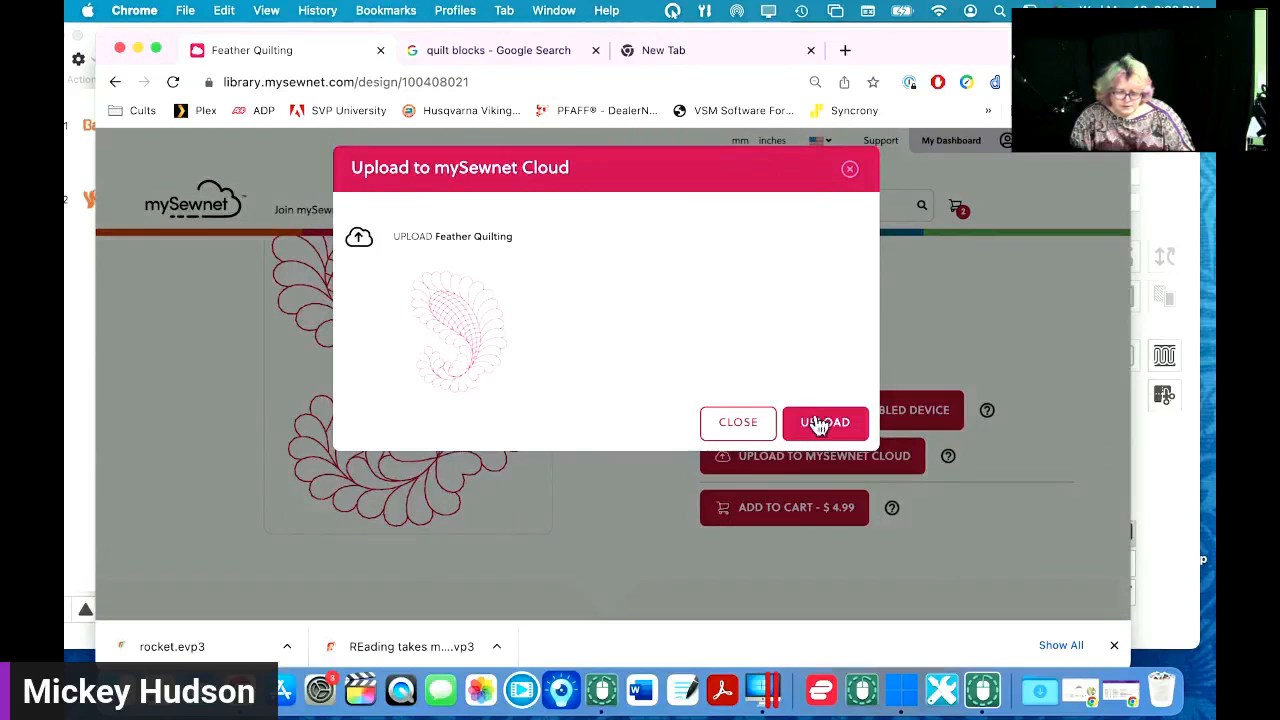
left_click(818, 424)
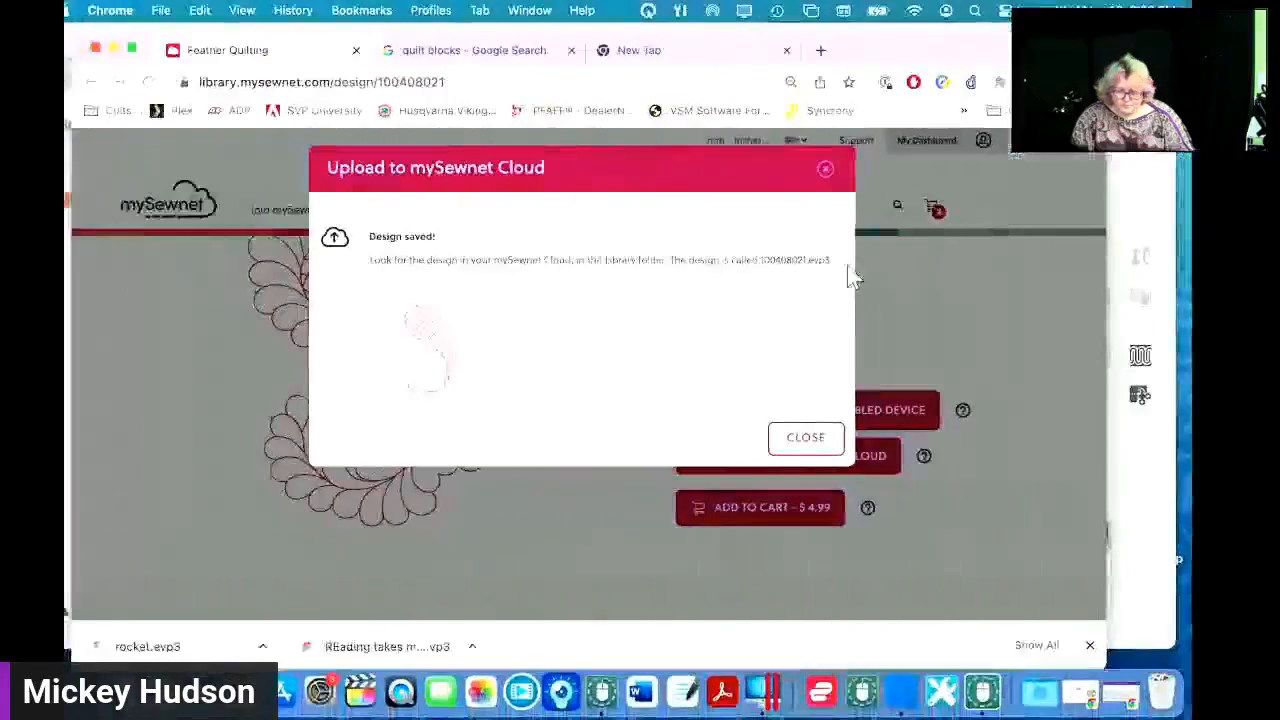
- Open the mySewnet account dashboard and find its Cloud section
left_click(986, 191)
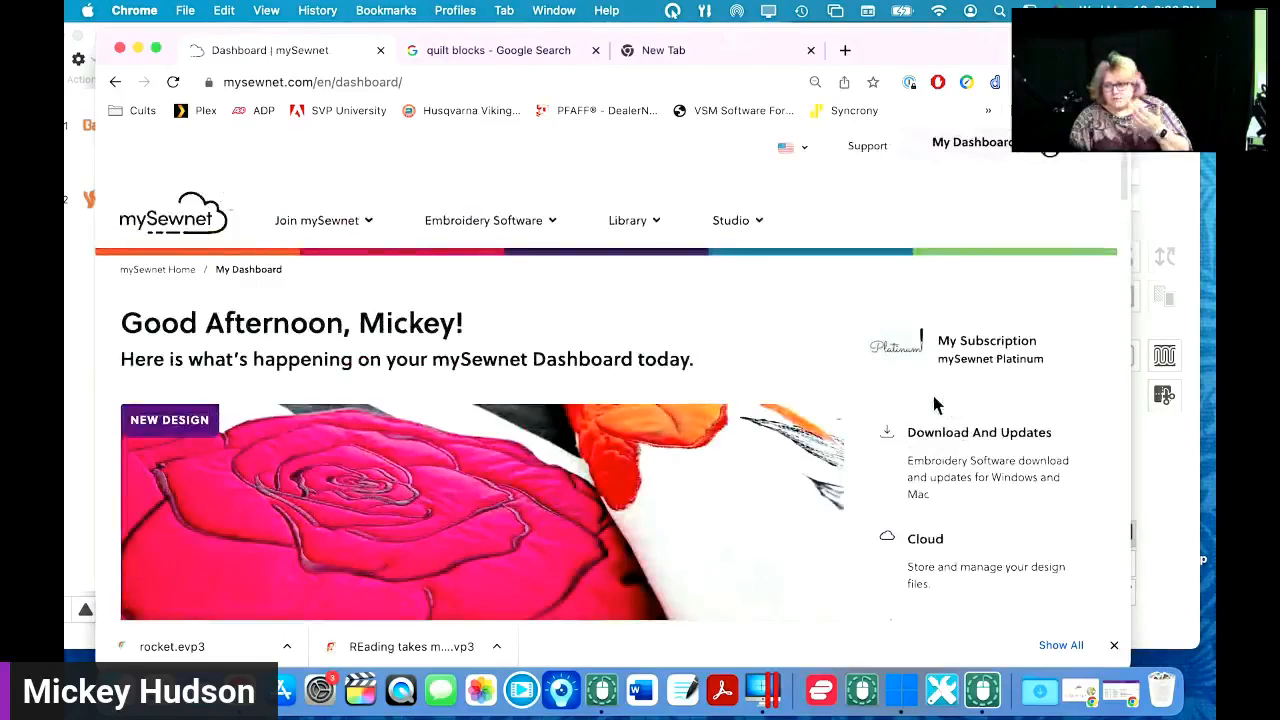
scroll(940, 490, "down", 2)
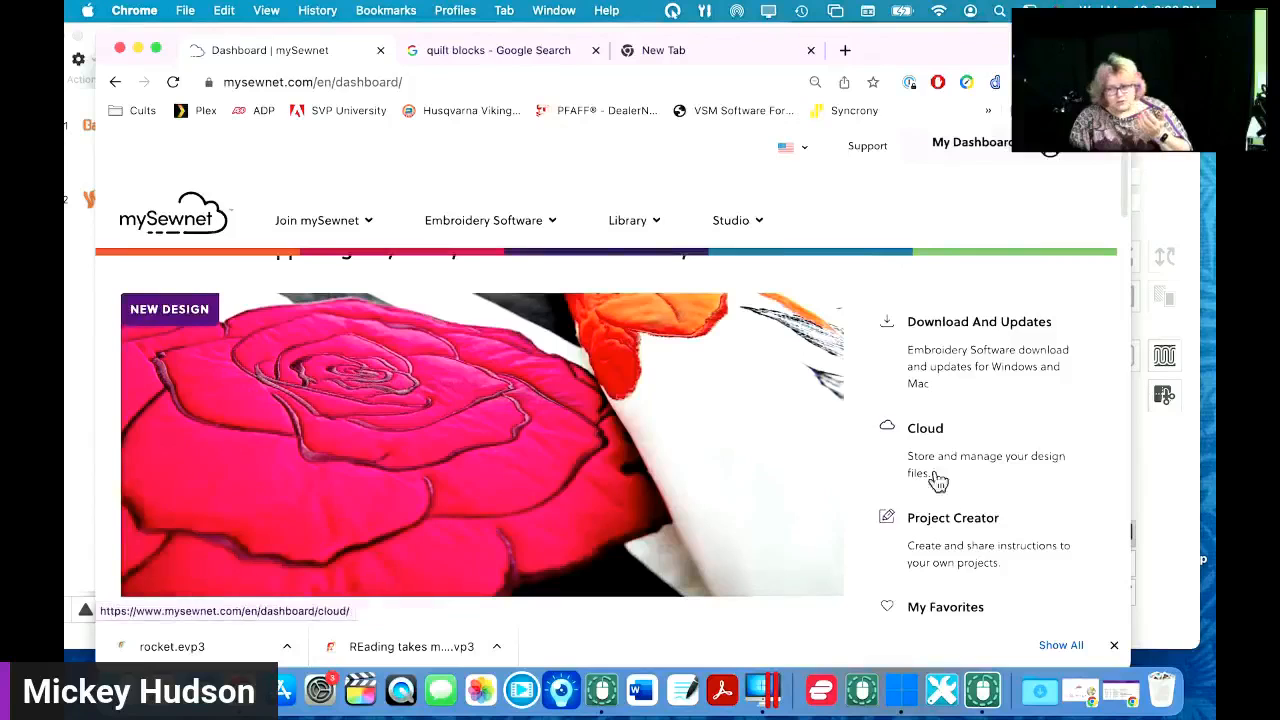
- Open the Library folder in the mySewnet Cloud files
left_click(935, 468)
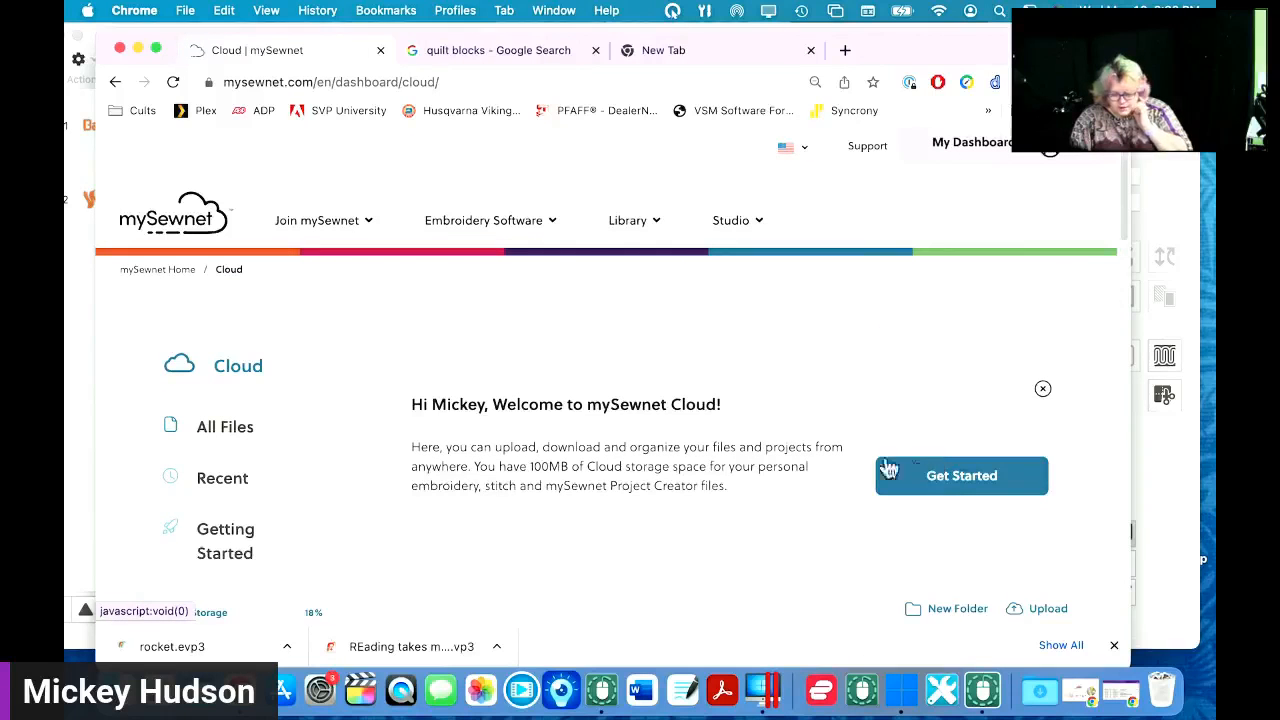
scroll(843, 466, "down", 3)
scroll(839, 470, "down", 1)
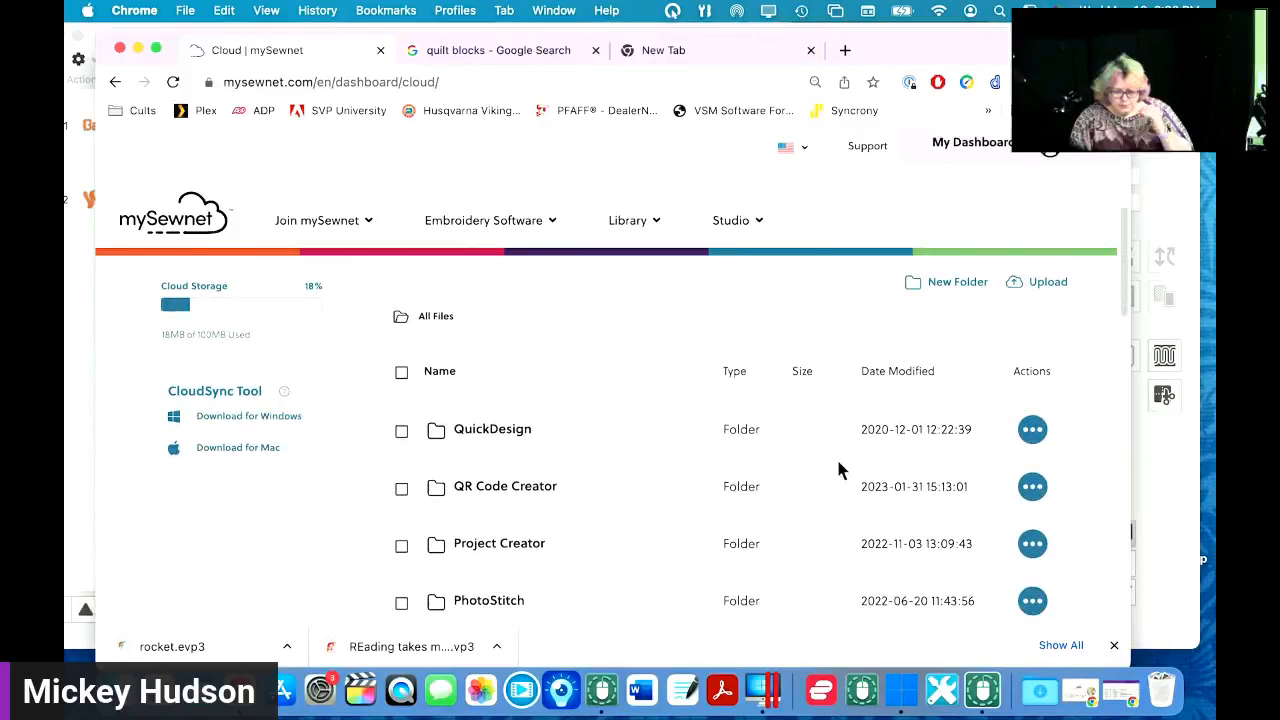
scroll(838, 470, "down", 1)
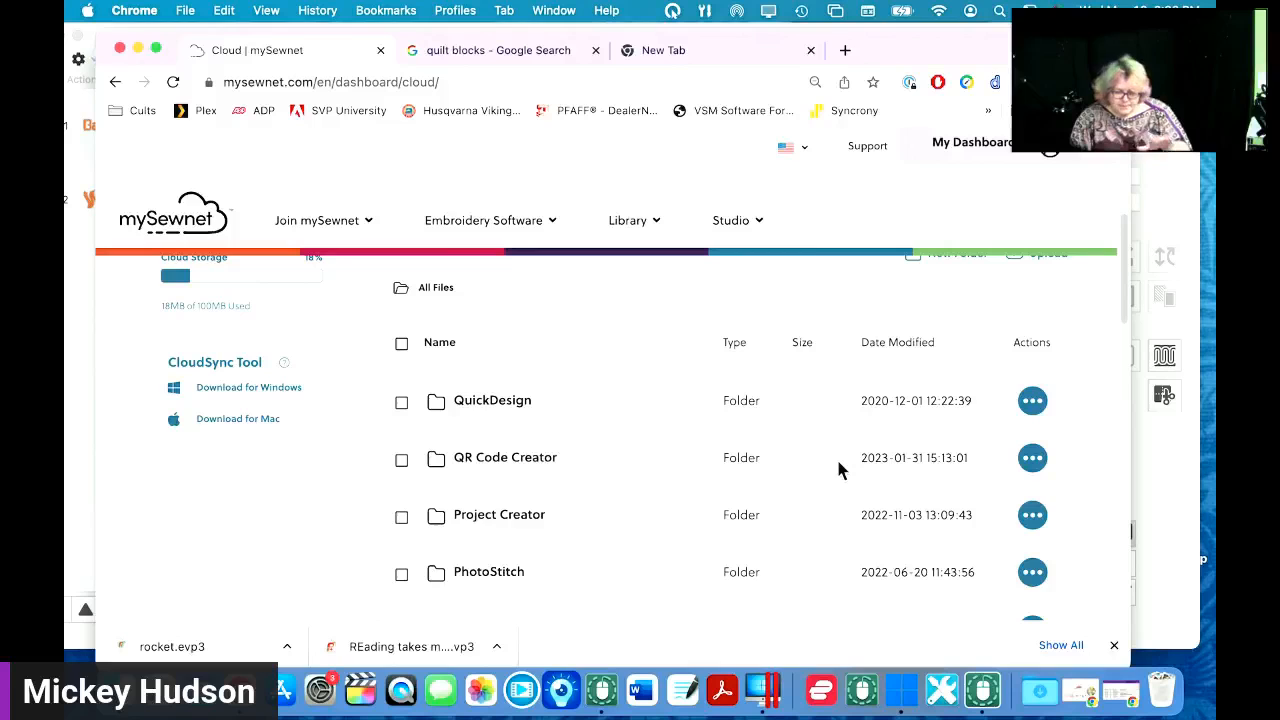
scroll(707, 452, "down", 3)
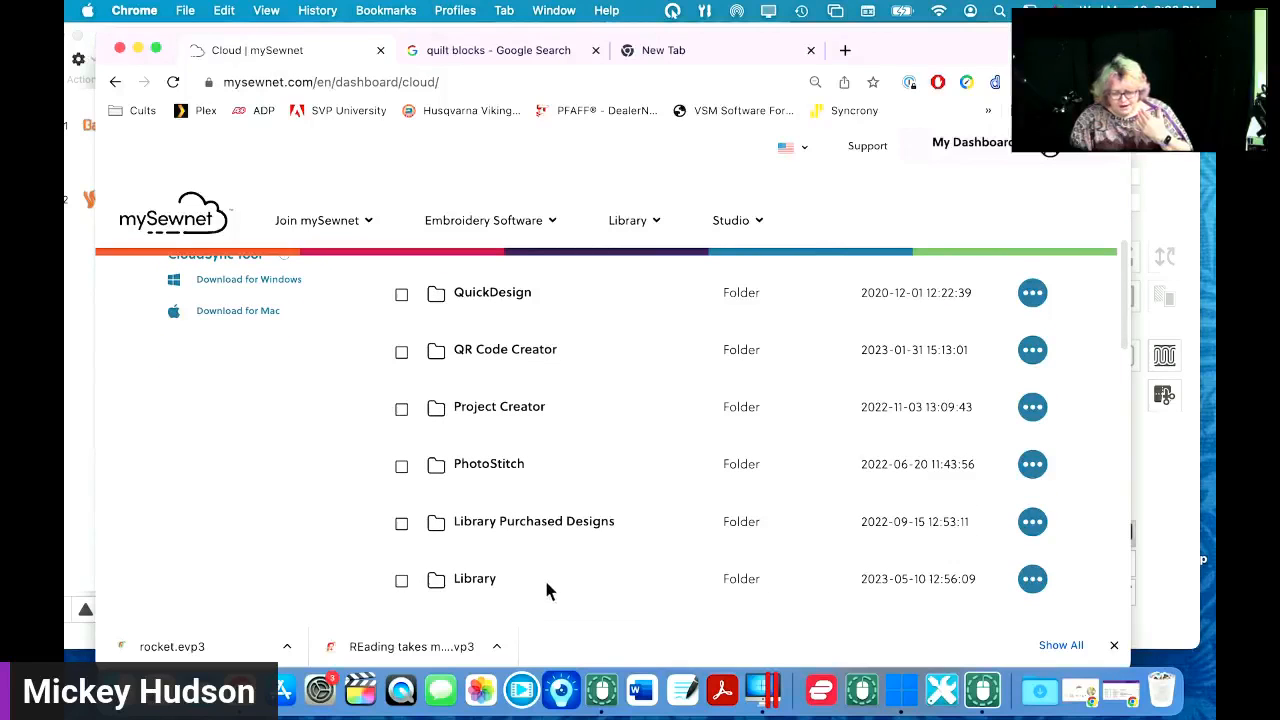
left_click(483, 589)
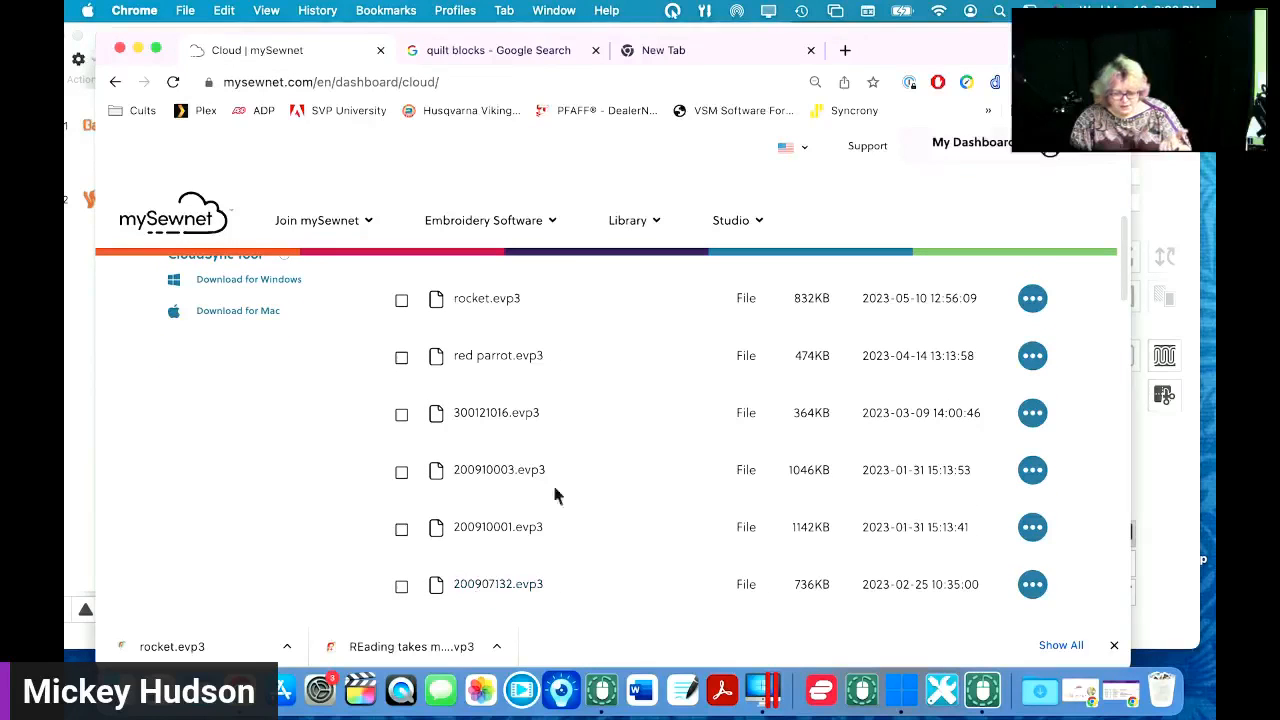
- Download 100408021.evp3 from the Library folder in the cloud
scroll(654, 449, "down", 2)
scroll(654, 449, "up", 2)
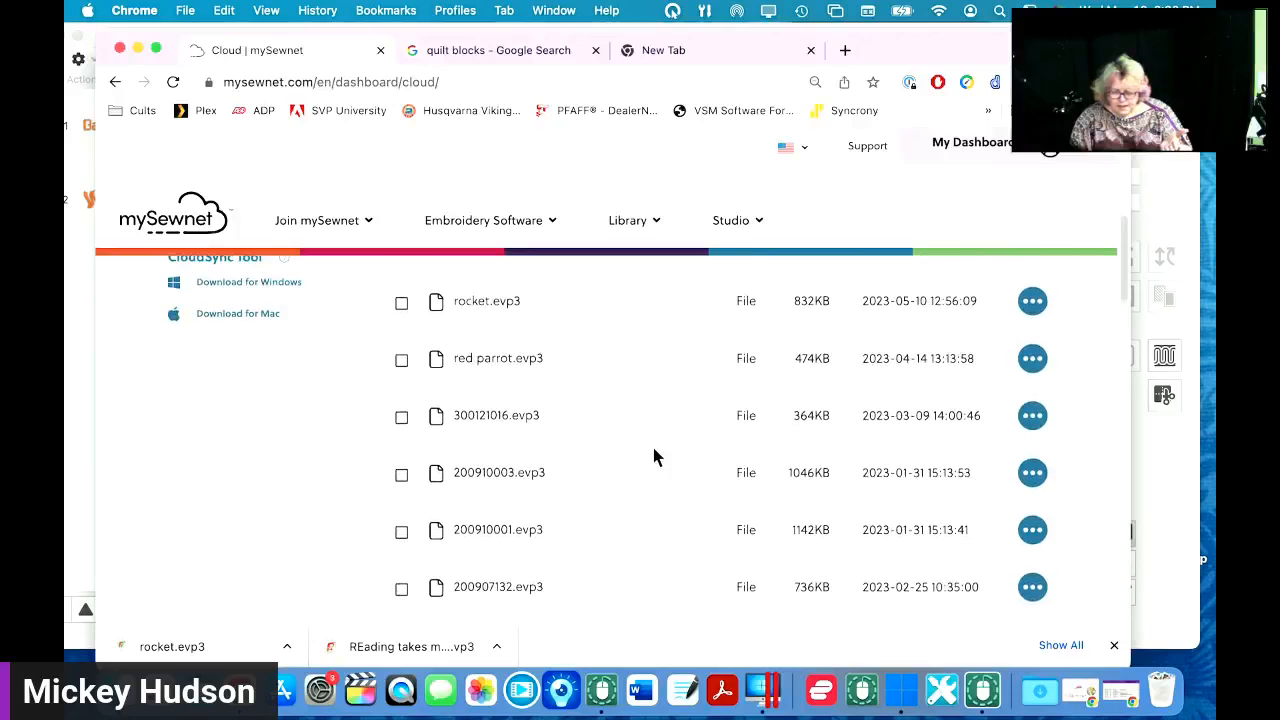
scroll(654, 450, "up", 2)
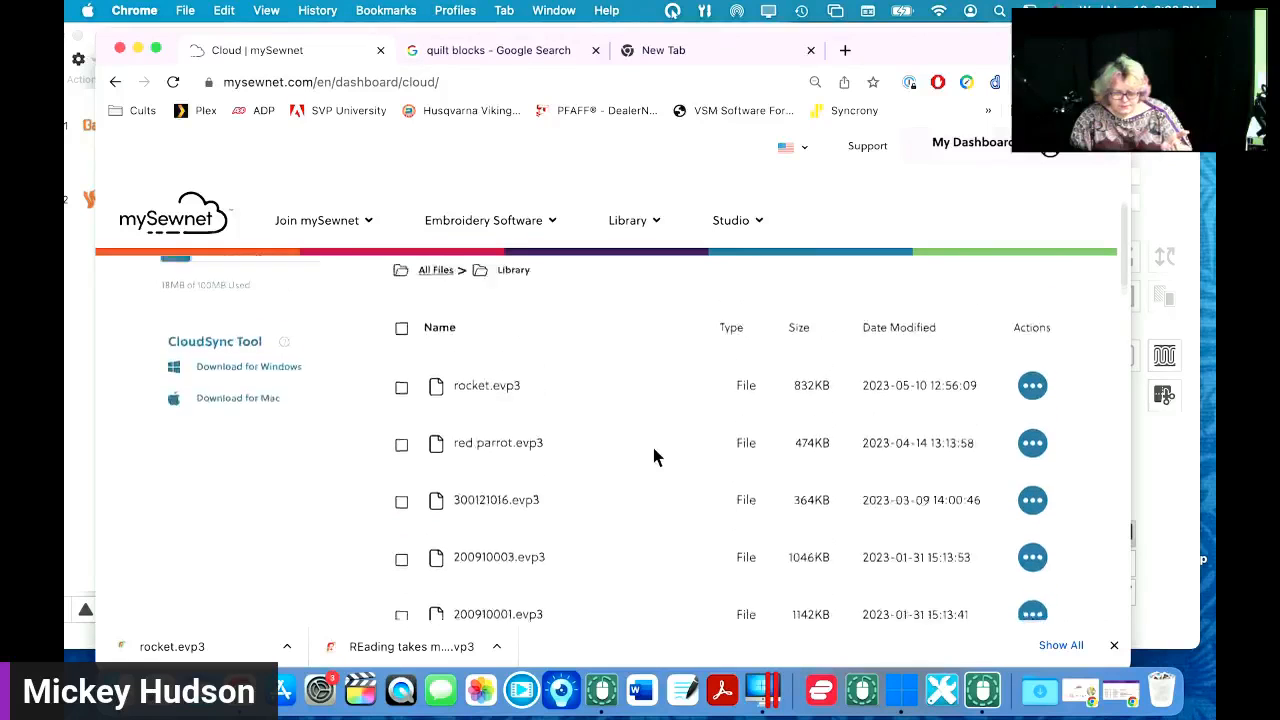
scroll(654, 450, "down", 2)
scroll(655, 456, "down", 1)
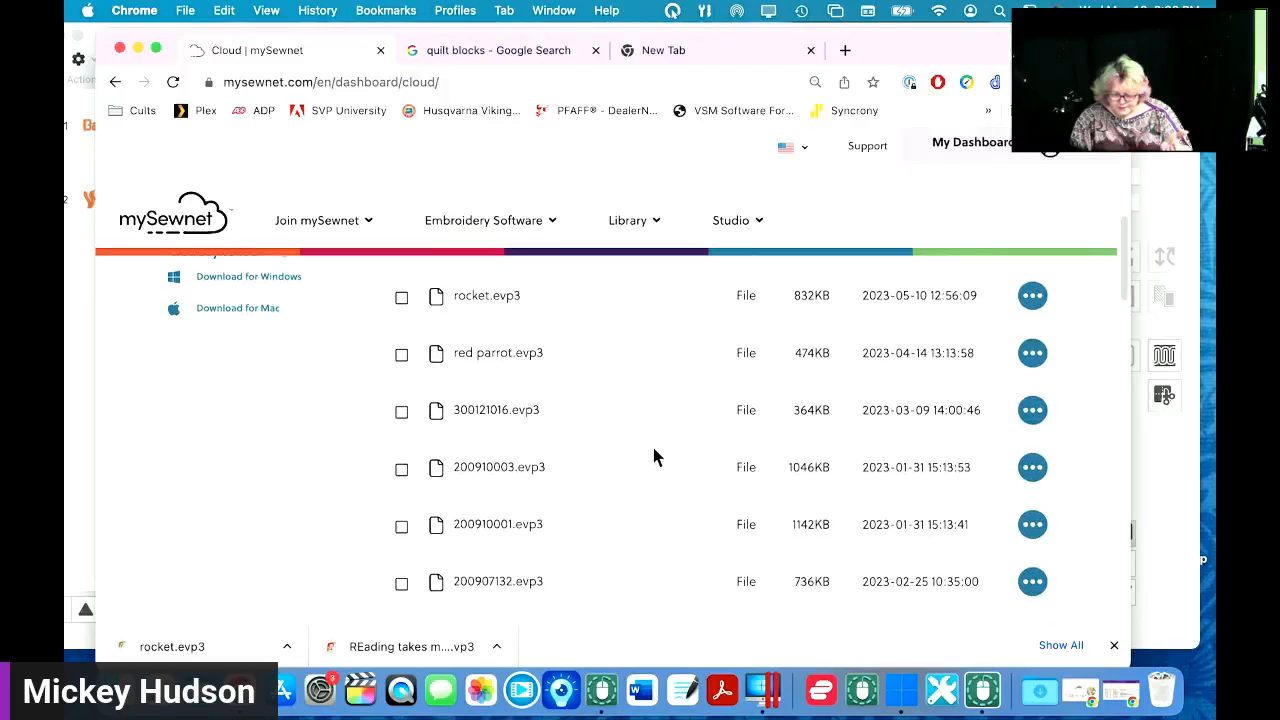
scroll(655, 457, "down", 5)
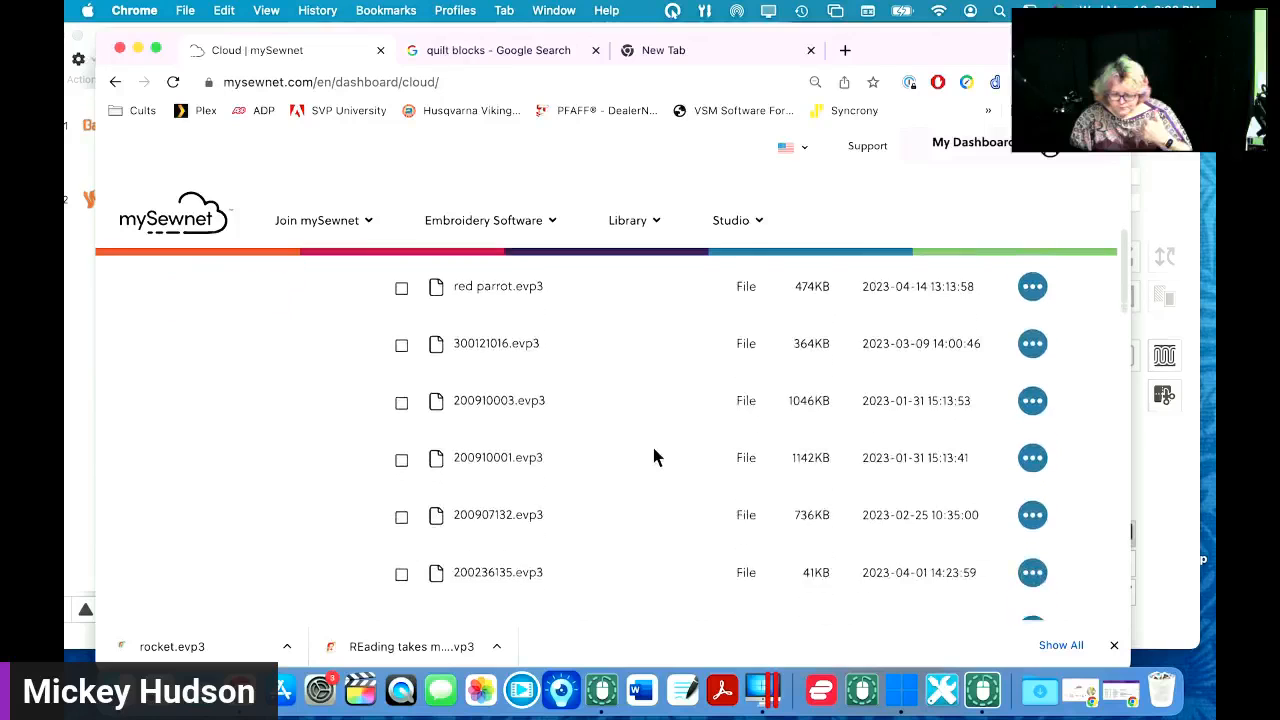
scroll(655, 457, "down", 10)
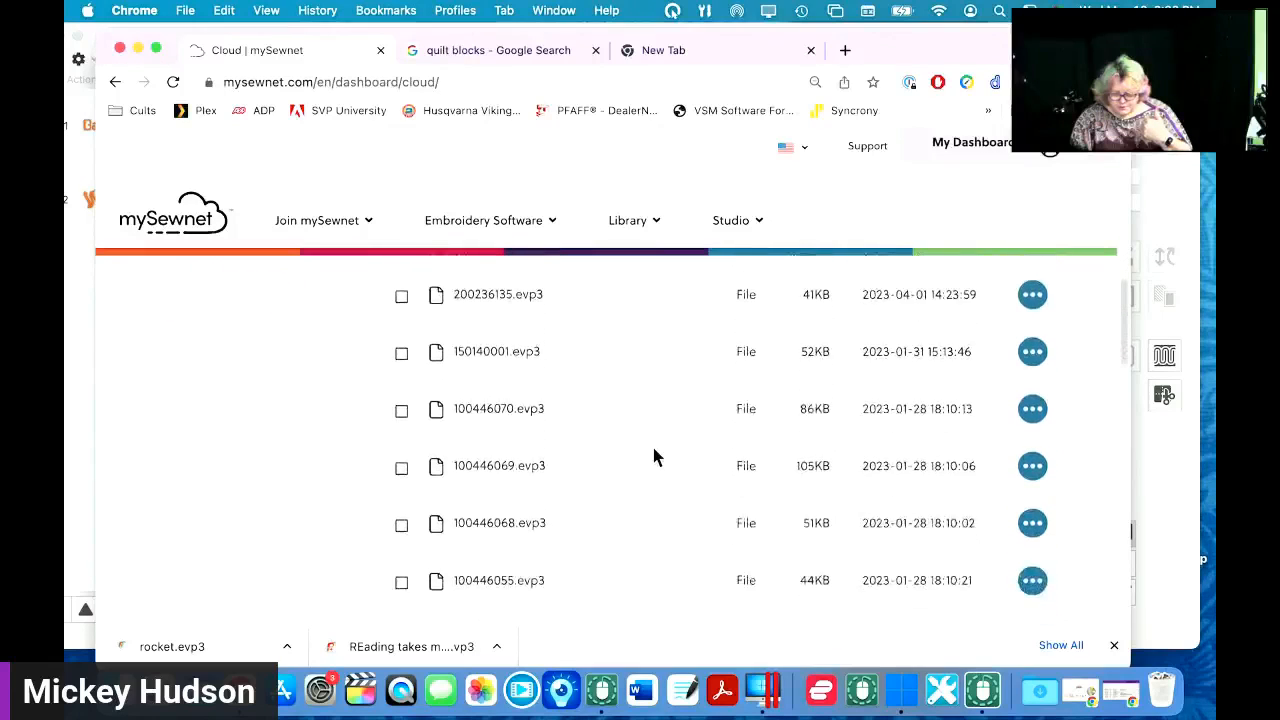
scroll(654, 457, "down", 10)
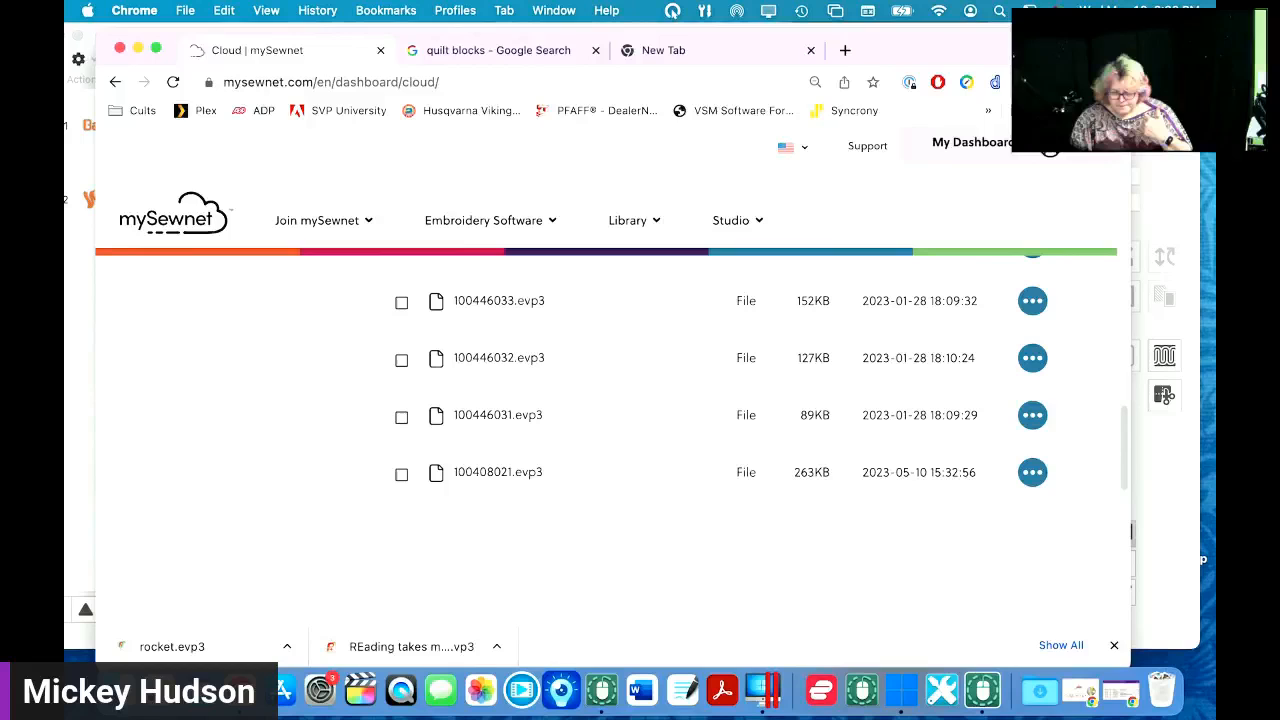
left_click(1032, 473)
left_click(931, 505)
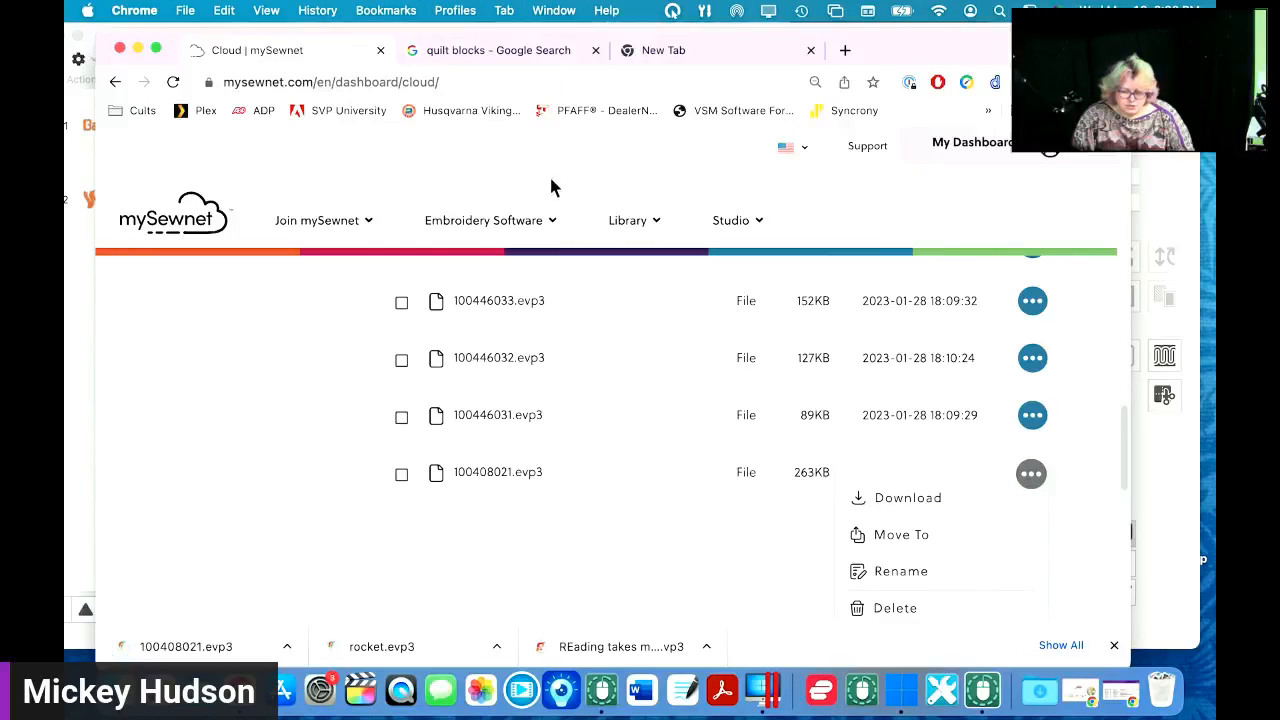
- Go back from the cloud files to the design library and open the Arc Quilting design page
scroll(551, 187, "up", 1)
scroll(551, 187, "left", 3)
key("ctrl+Left")
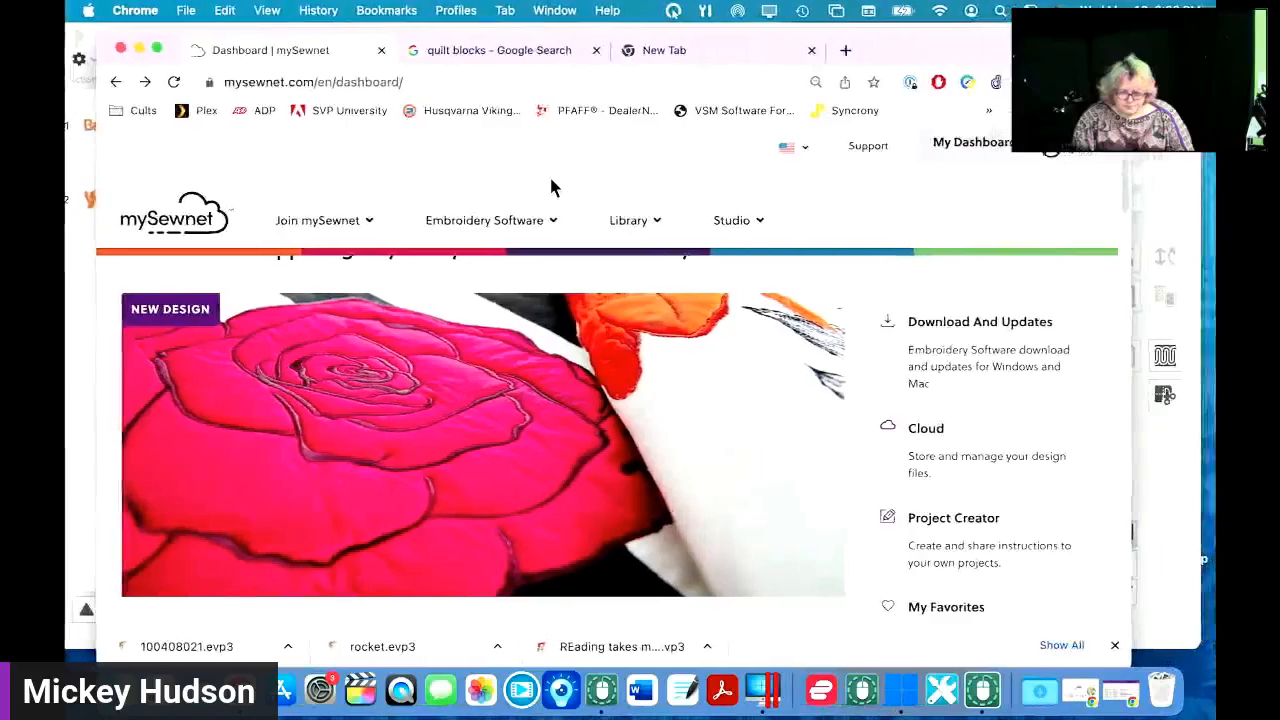
scroll(551, 187, "left", 3)
mouse_move(571, 265)
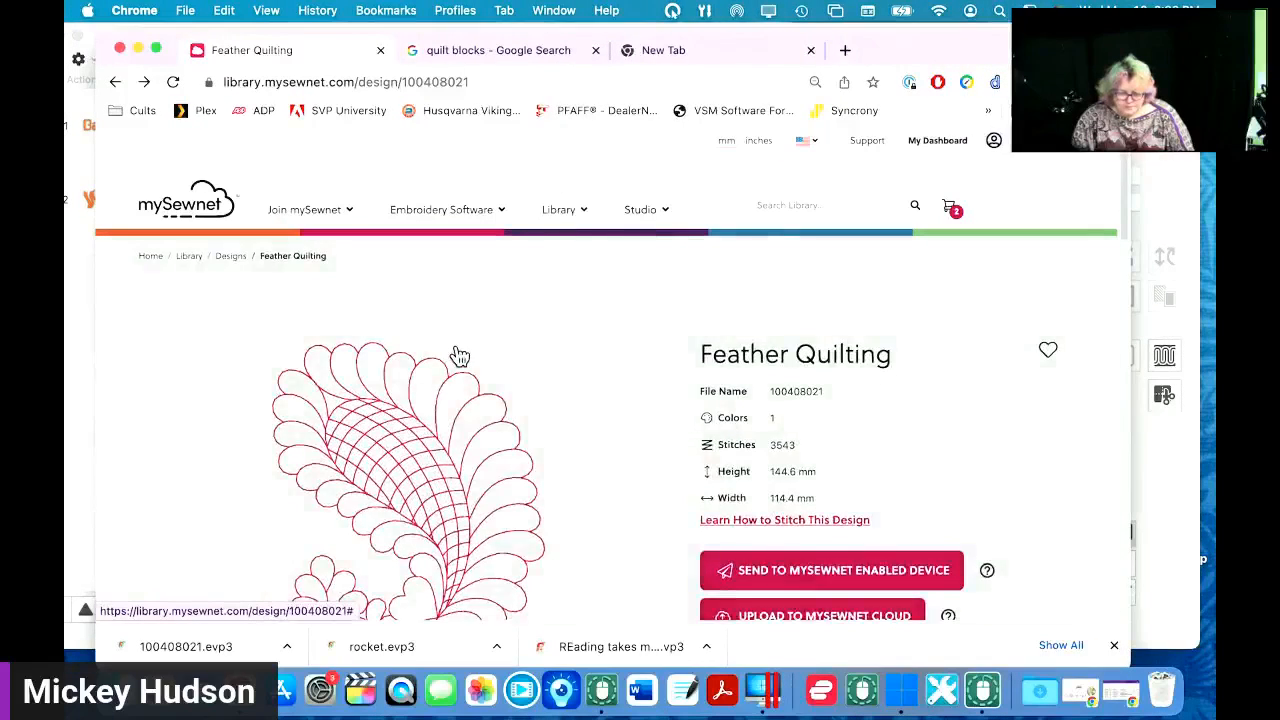
scroll(457, 351, "left", 3)
left_click(505, 378)
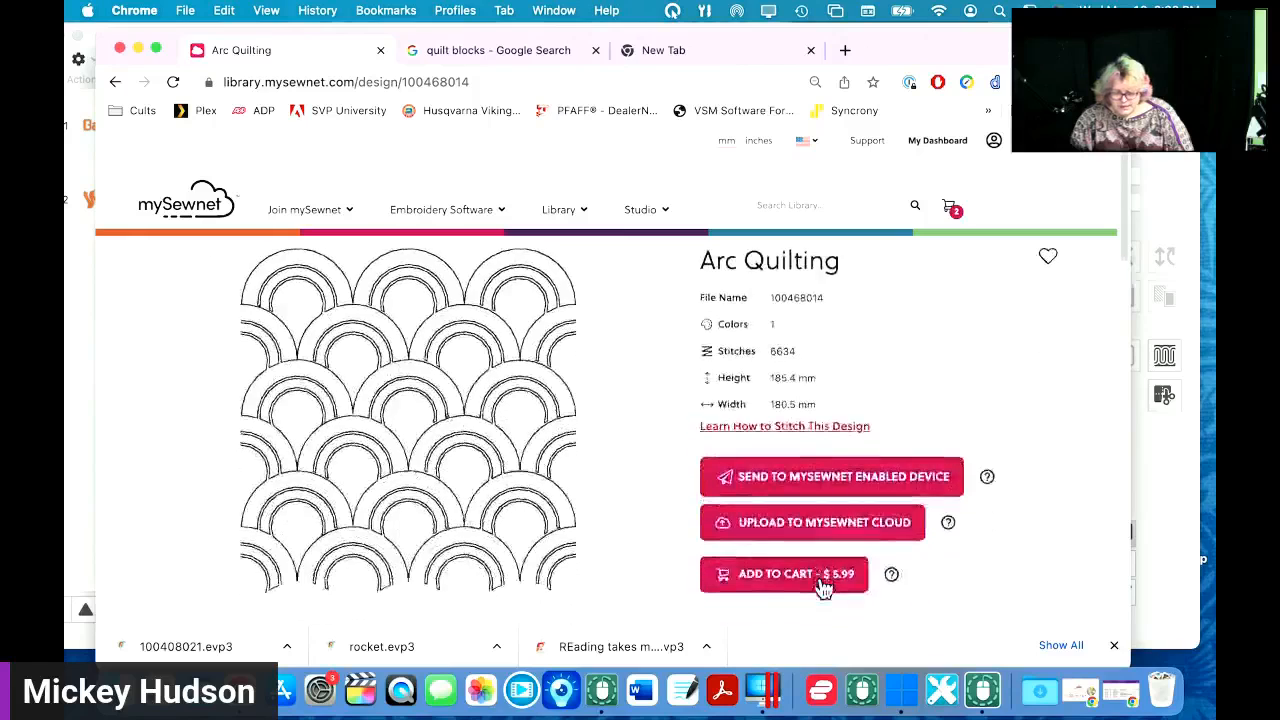
- Send the Arc Quilting design to the MacBook Mac Air device and bring the mySewnet Embroidery window forward
left_click(813, 481)
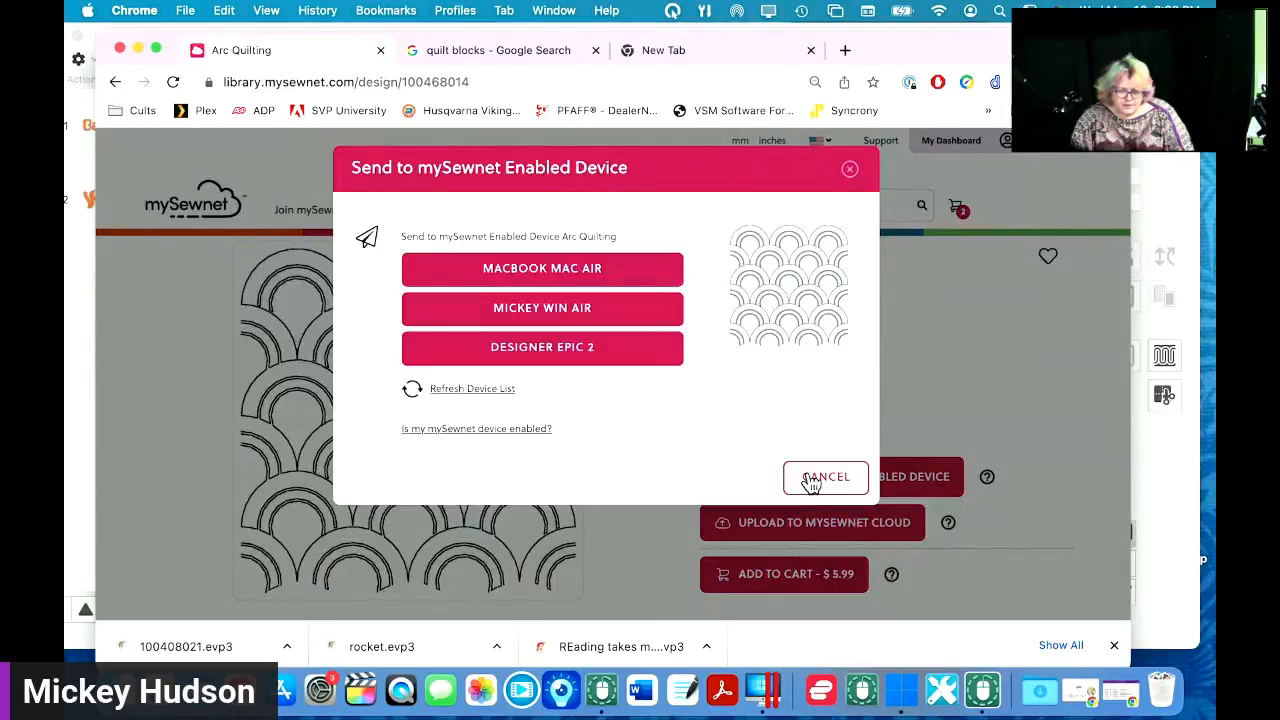
left_click(525, 274)
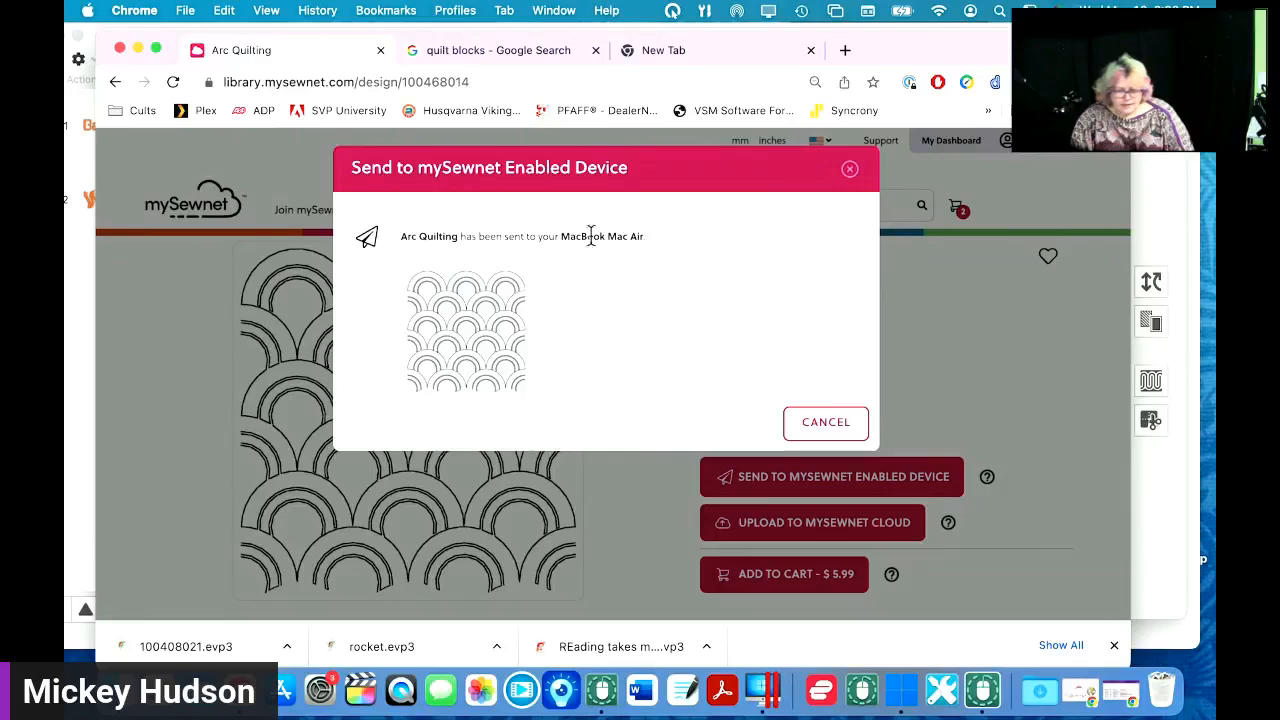
left_click(1041, 318)
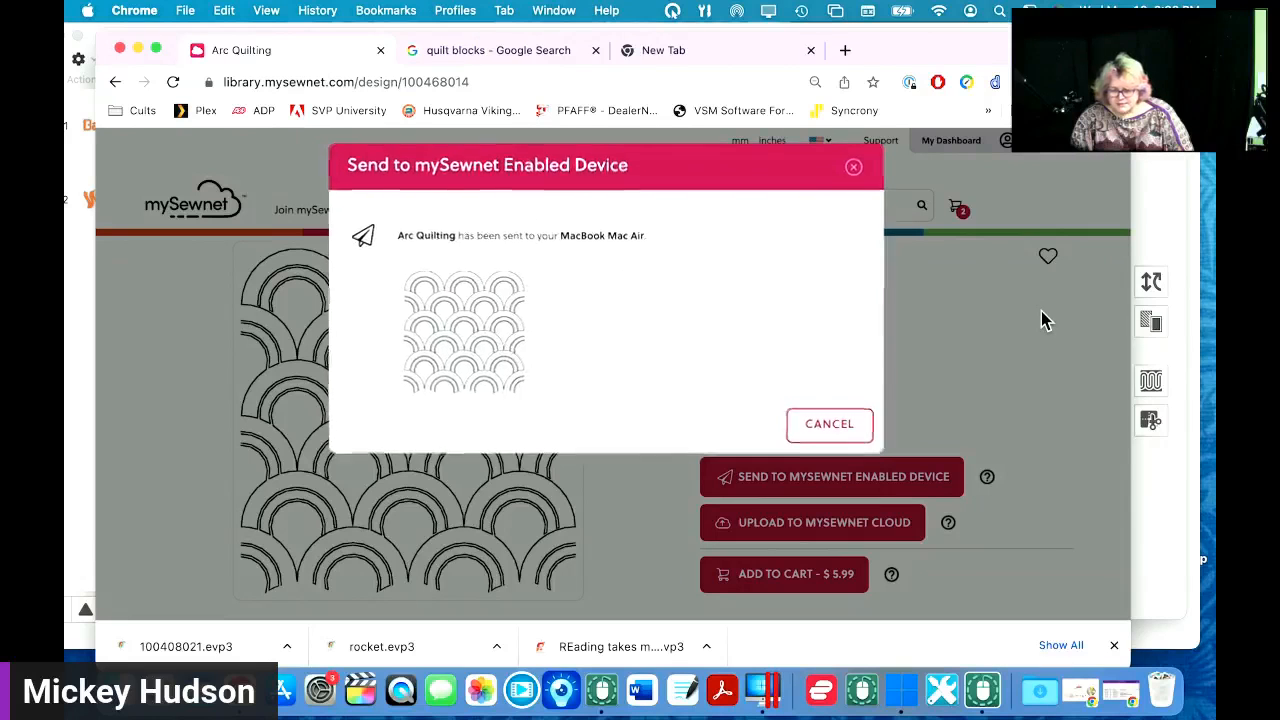
left_click(1164, 500)
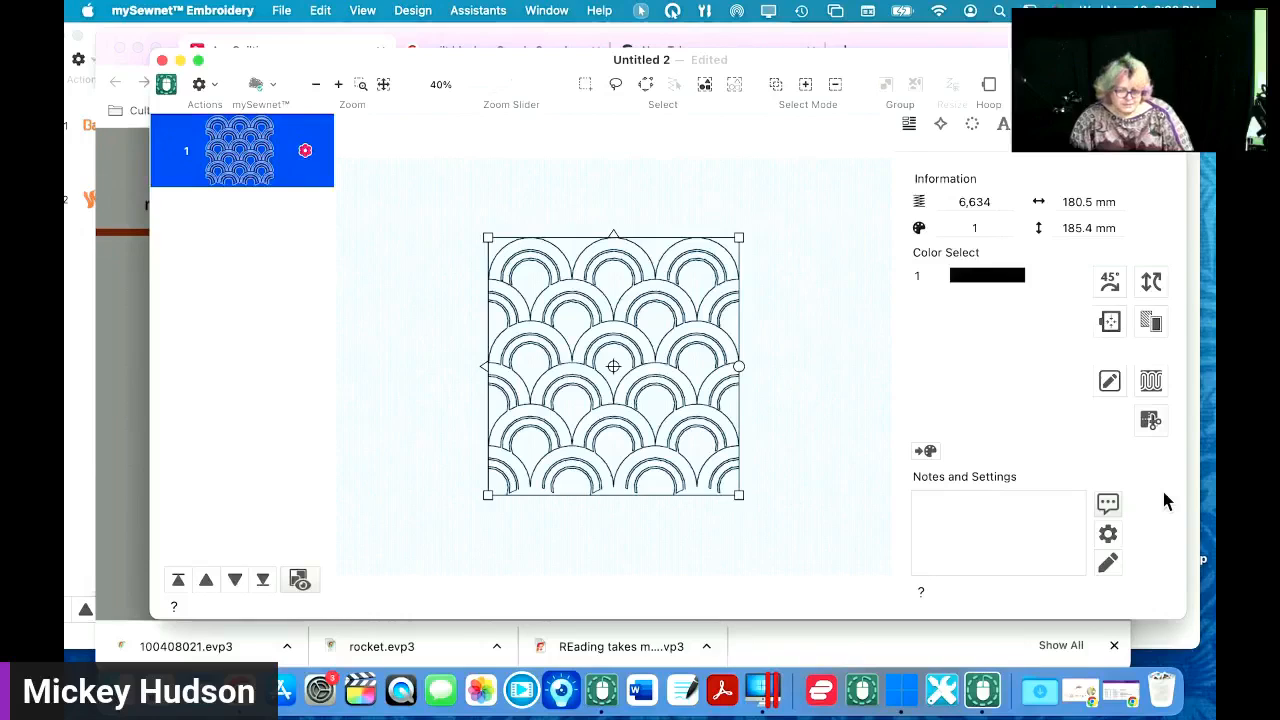
- Return to the Arc Quilting page in Chrome, dismiss the send confirmation and review which enabled devices can receive the design
left_click(140, 403)
left_click(806, 426)
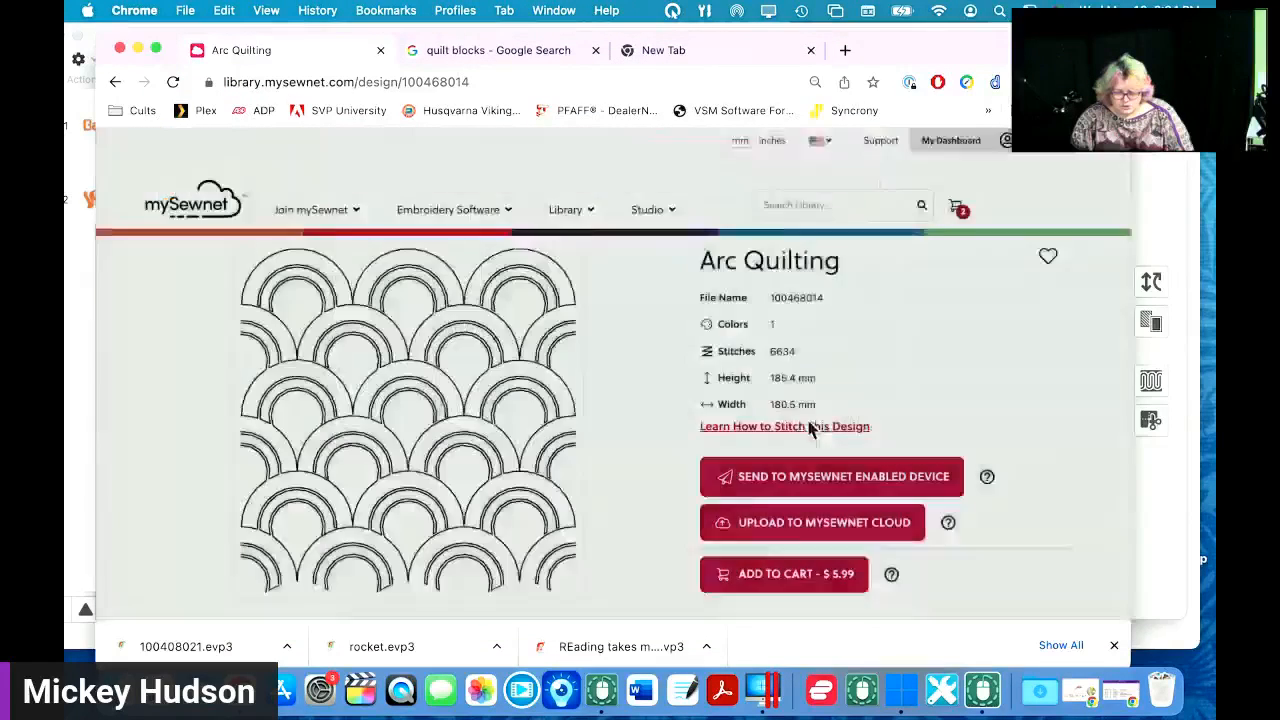
left_click(826, 477)
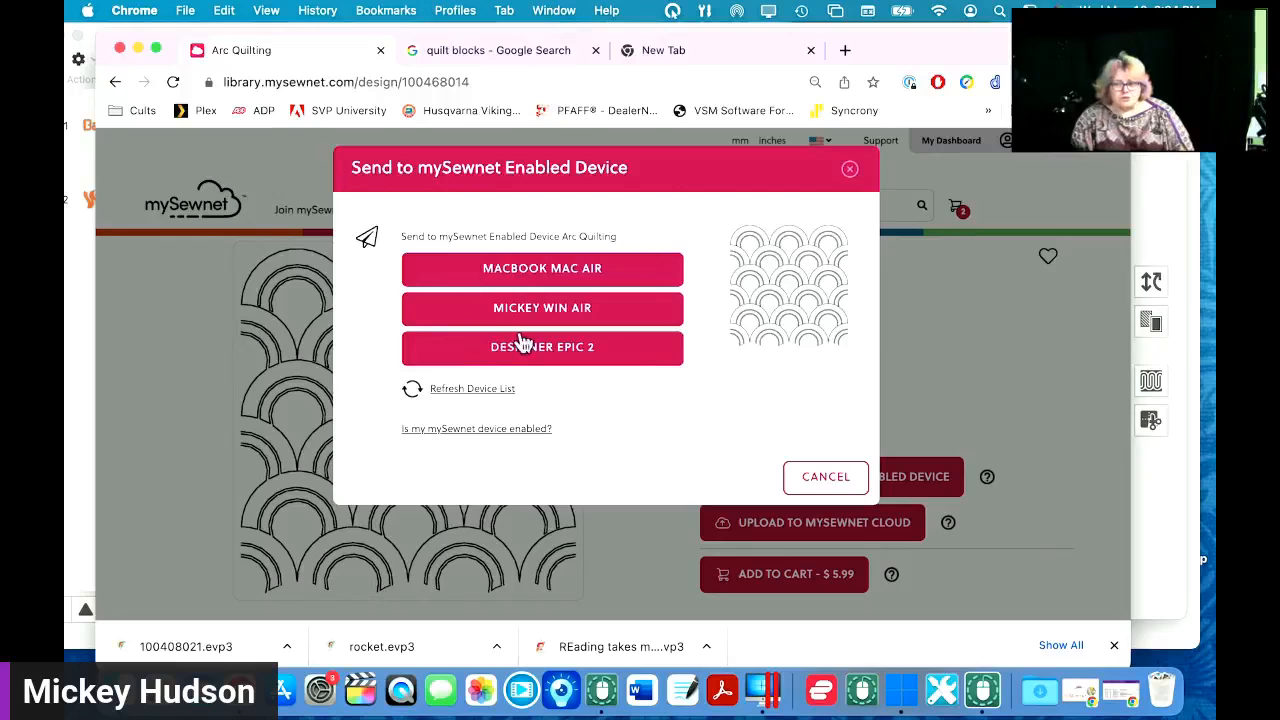
left_click(800, 478)
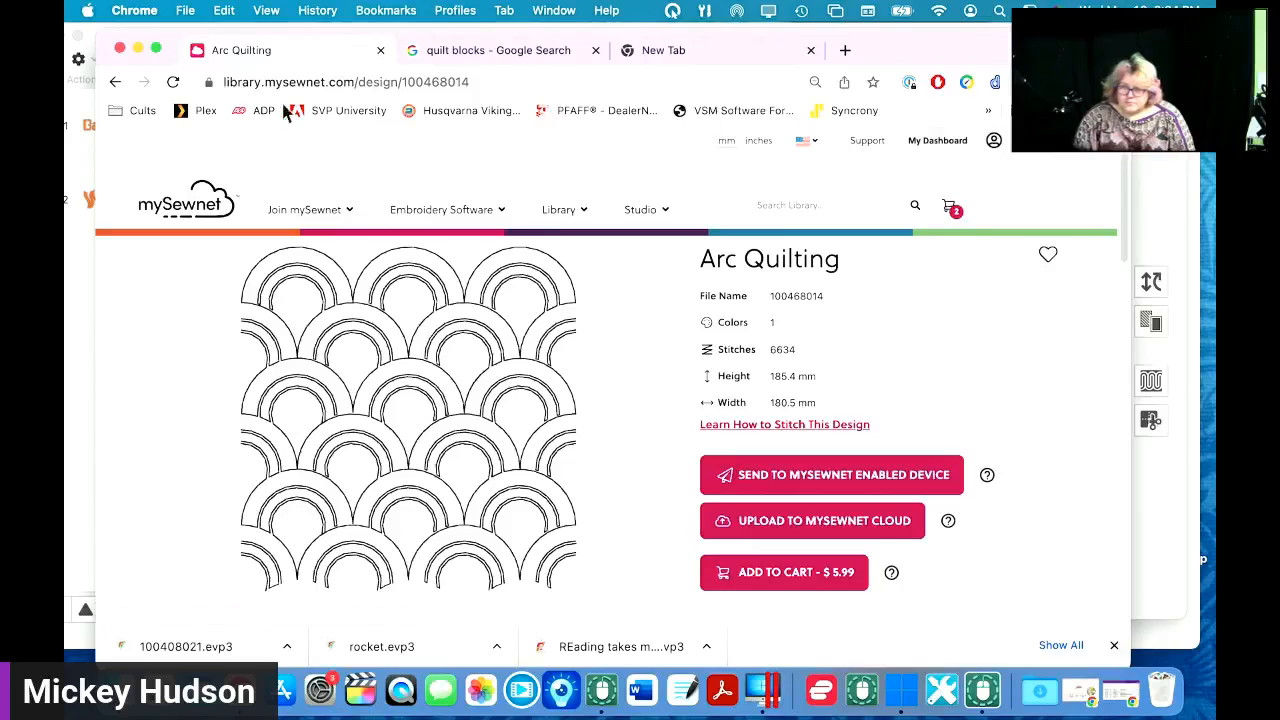
- Switch to mySewnet Embroidery in Windows and insert 100408021.evp3 from Downloads onto the quilt block background
left_click(138, 48)
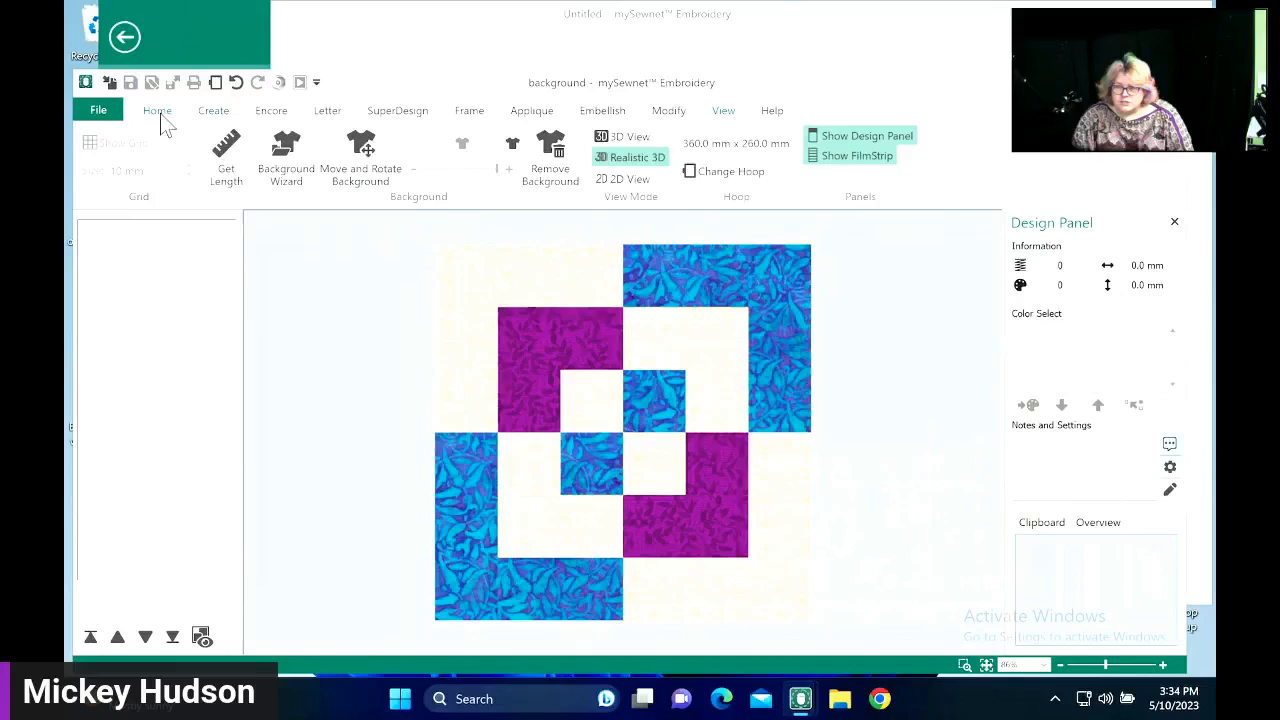
left_click(110, 83)
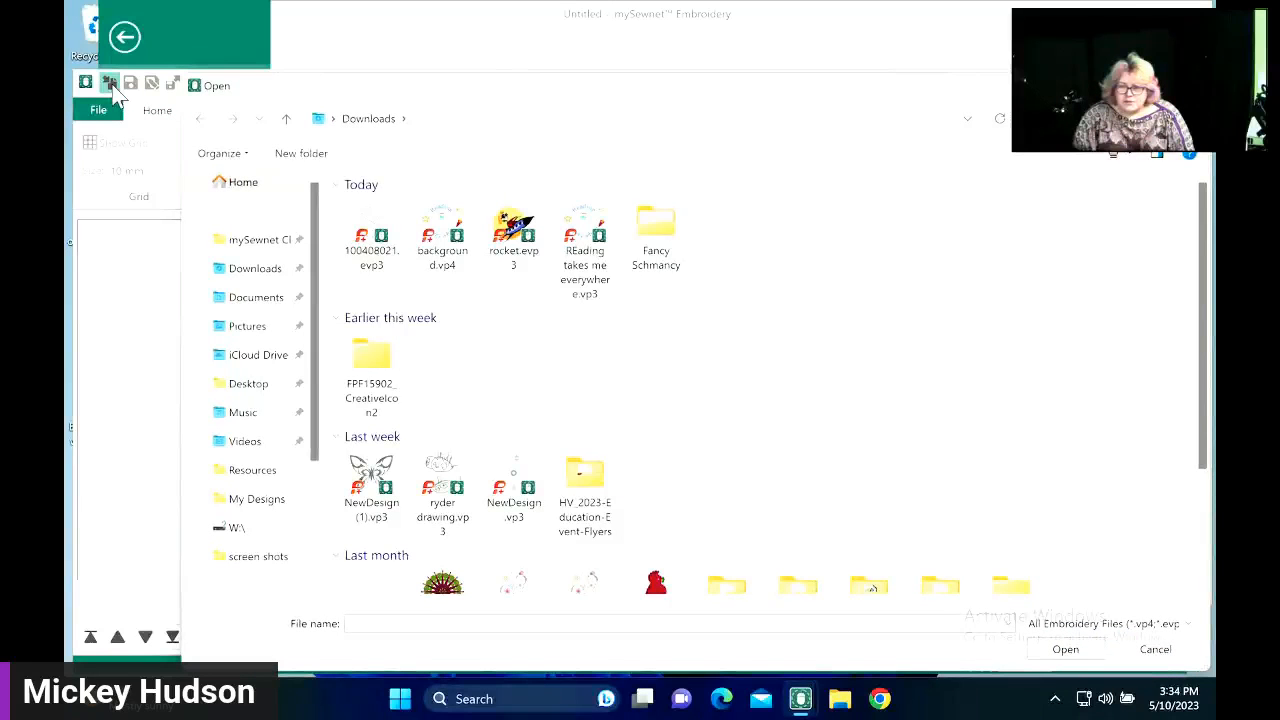
left_click(256, 279)
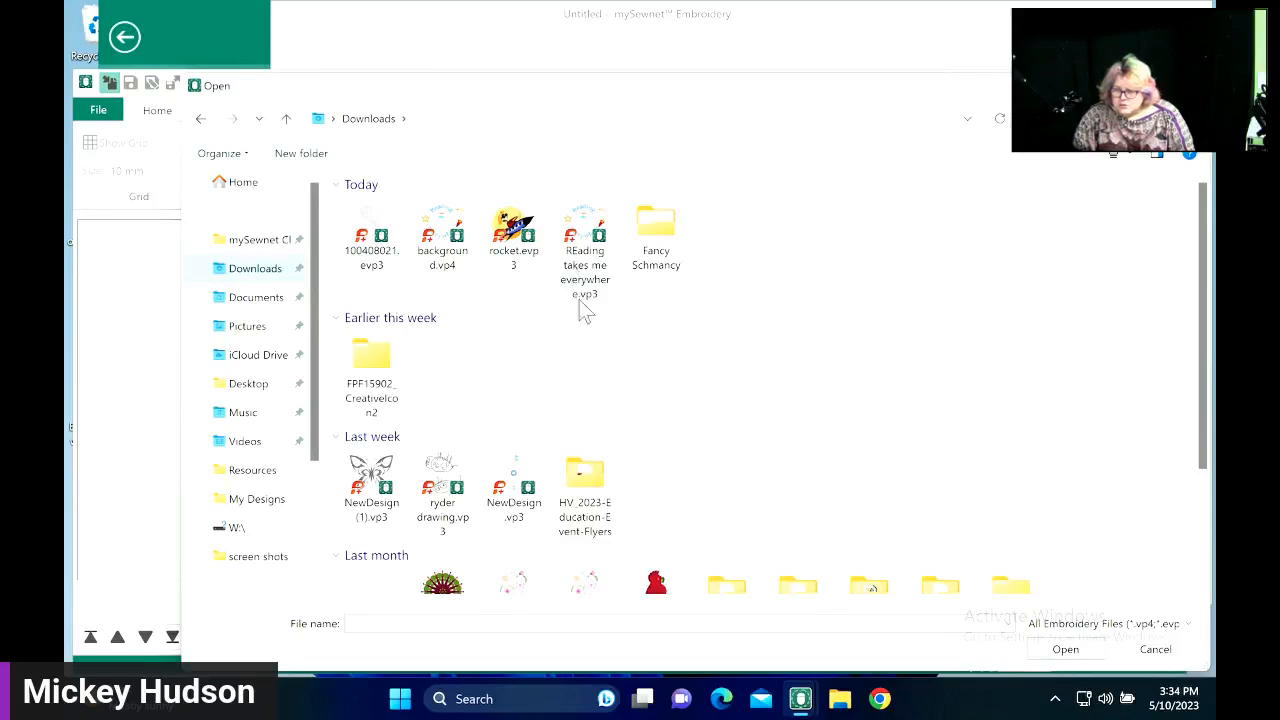
left_click(374, 232)
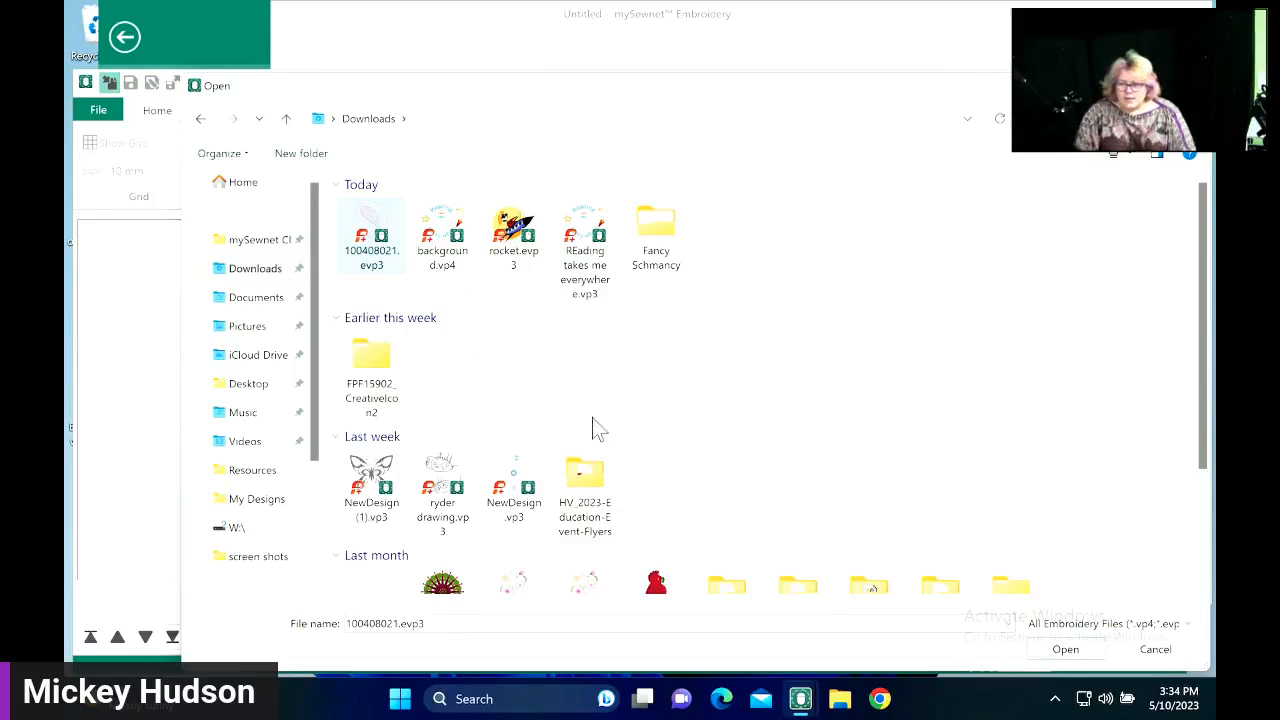
left_click(1066, 652)
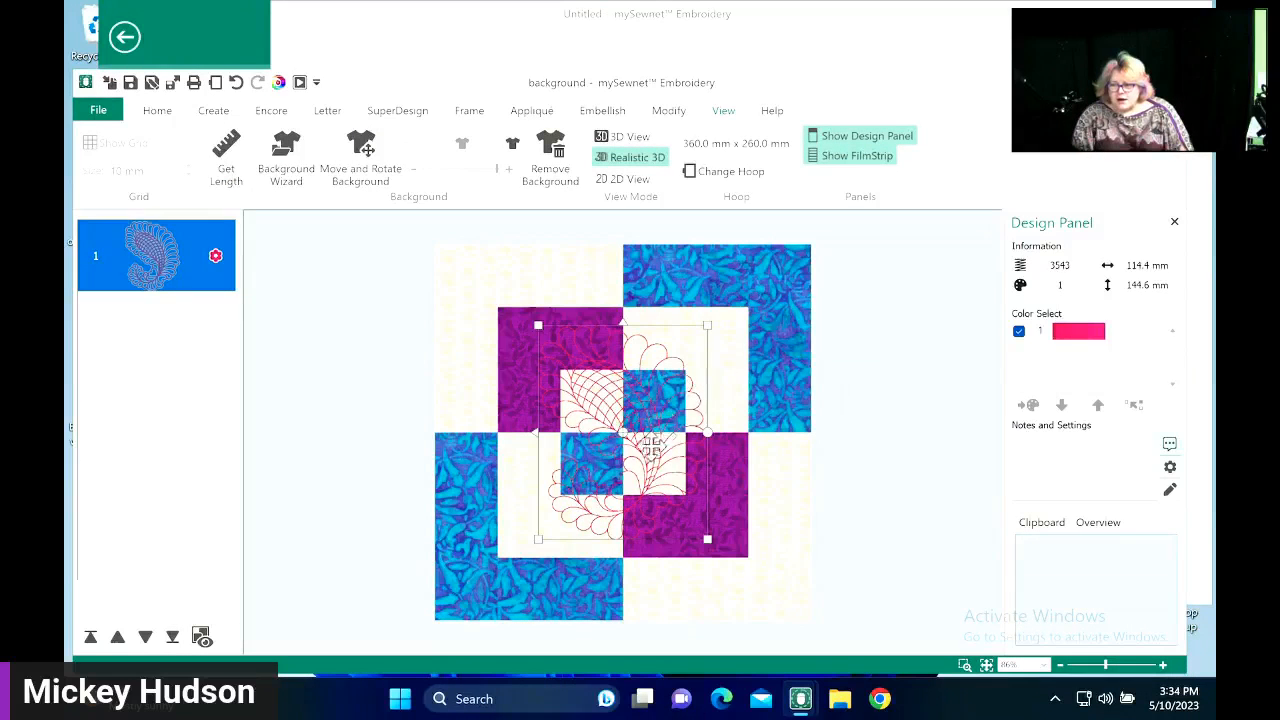
- Rotate the feather design a quarter turn and position it over the quilt block's upper-left corner
left_click_drag(650, 447, 563, 310)
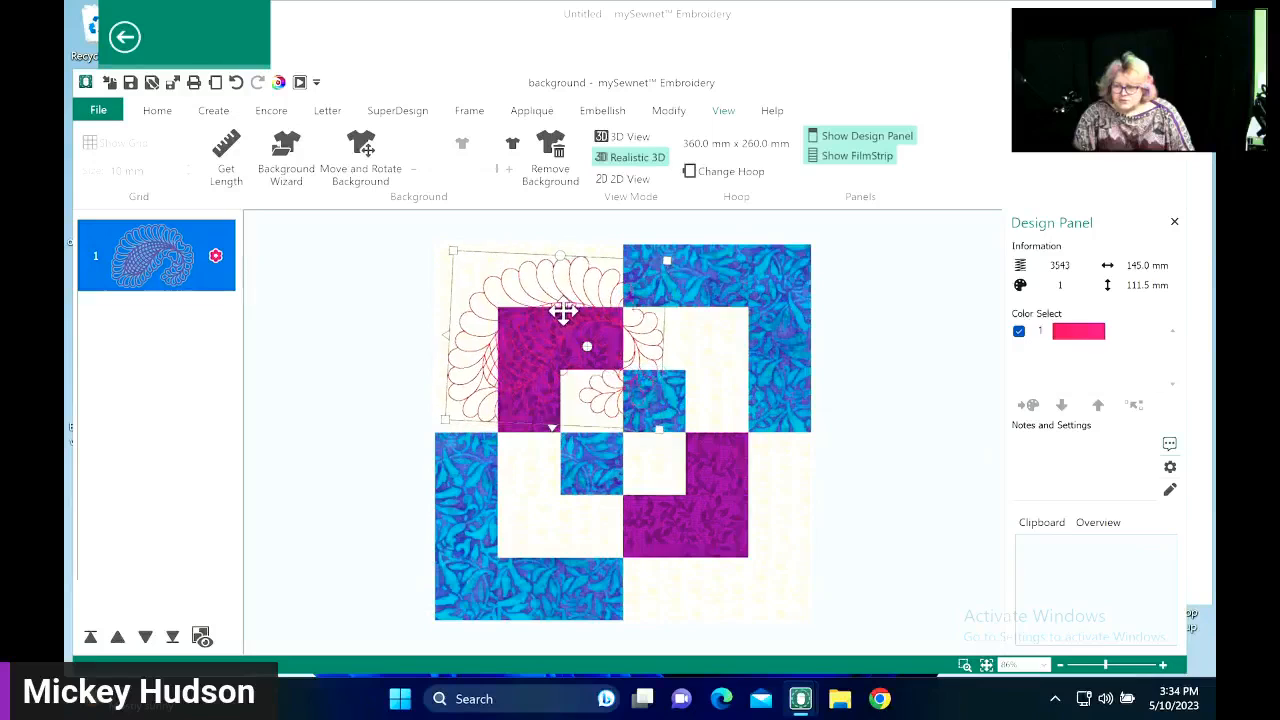
left_click_drag(570, 252, 560, 258)
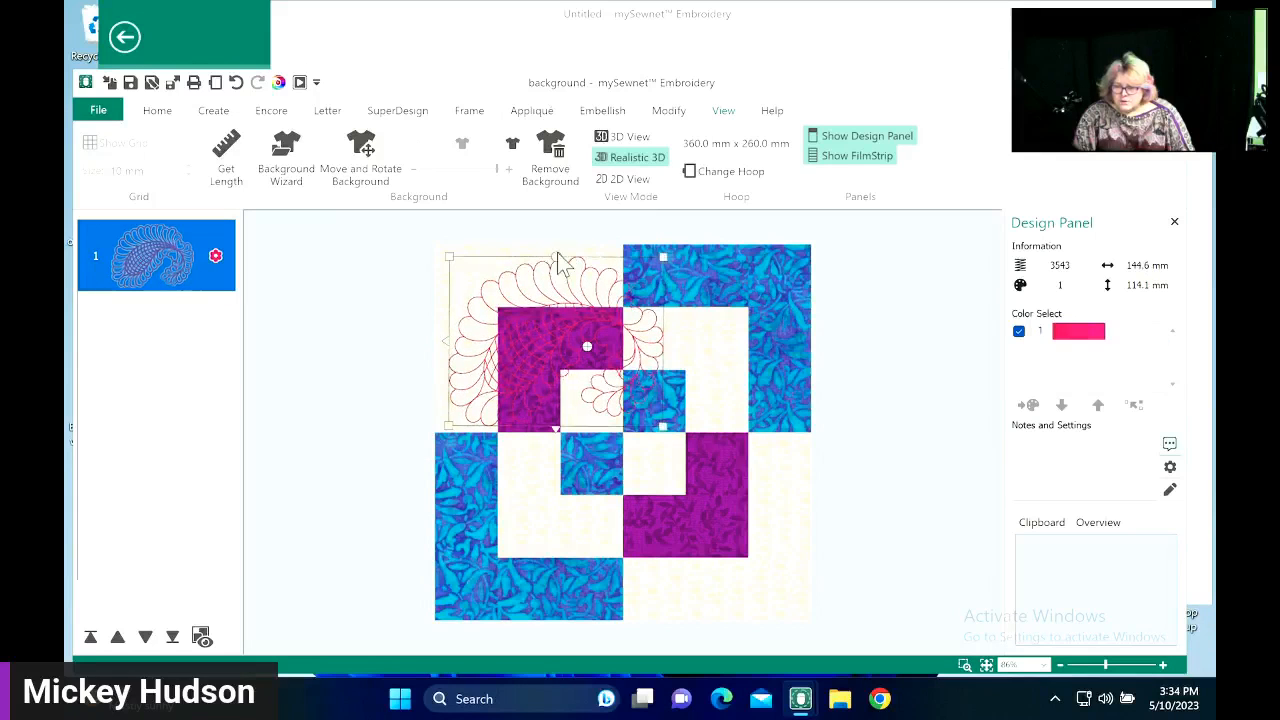
- Duplicate the feather, mirror the copy horizontally and vertically, and place it over the quilt block's lower-right corner
right_click(579, 343)
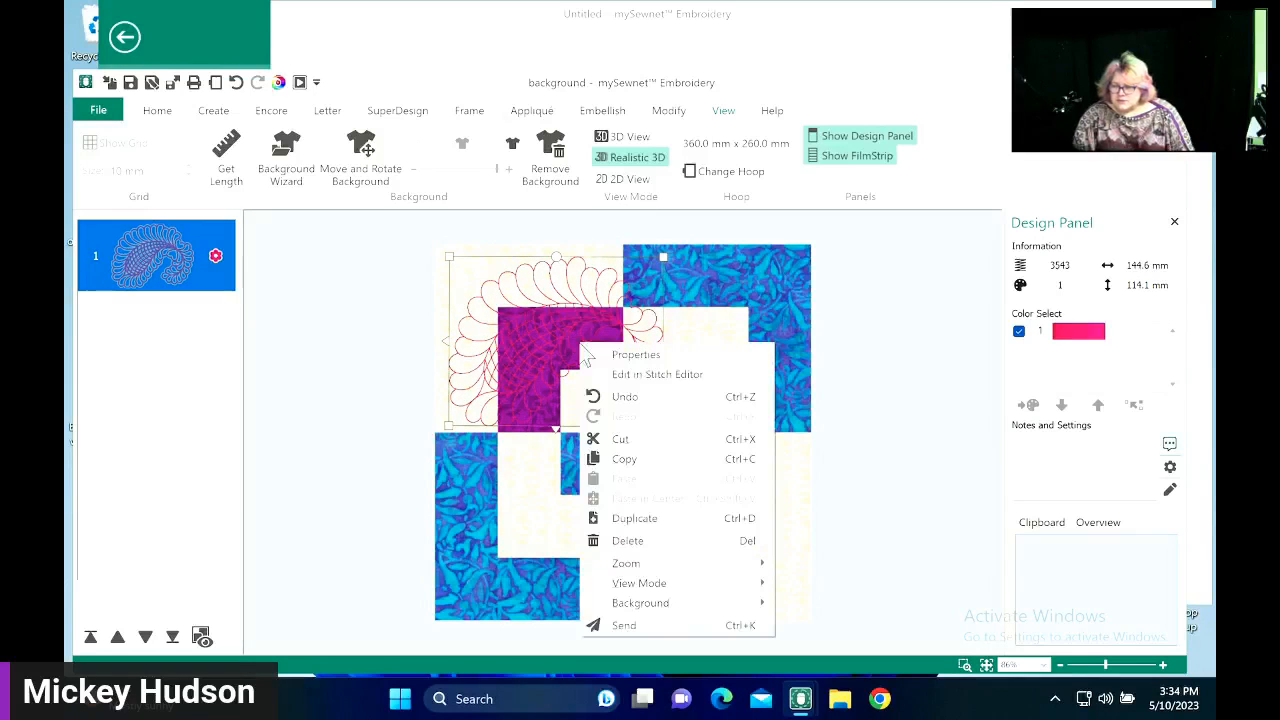
left_click(634, 518)
left_click_drag(573, 320, 648, 466)
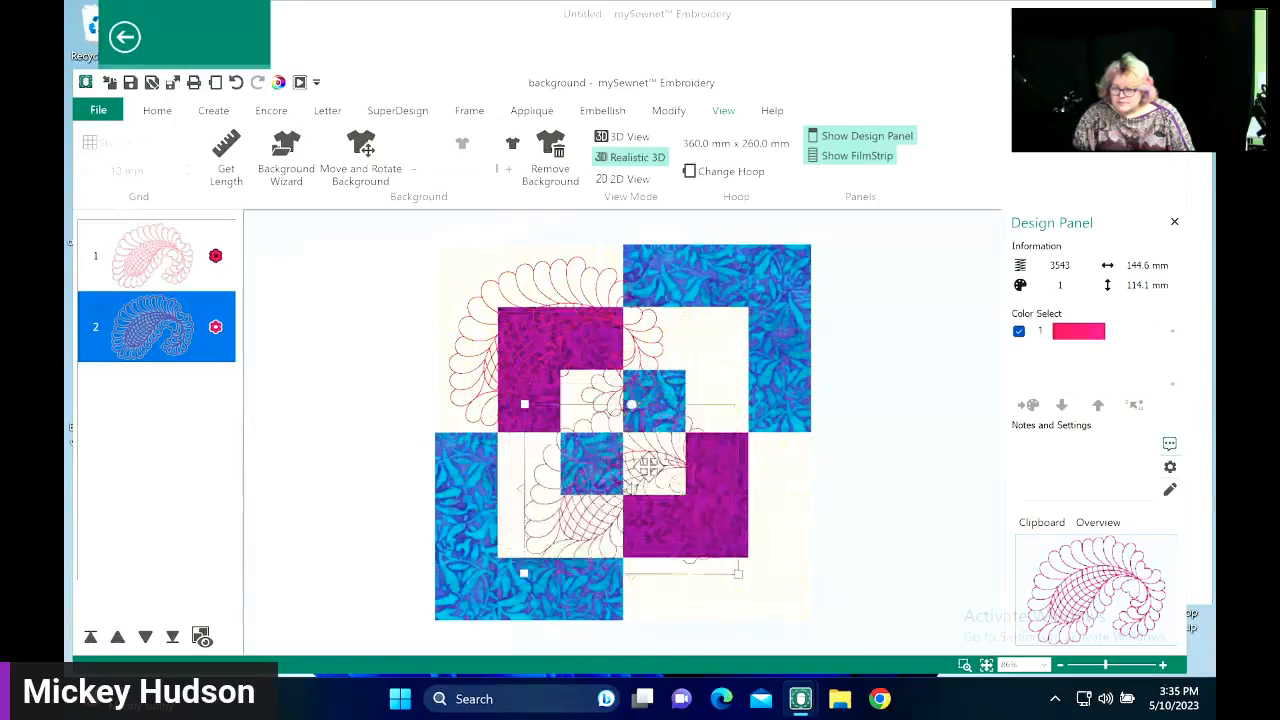
left_click(524, 490)
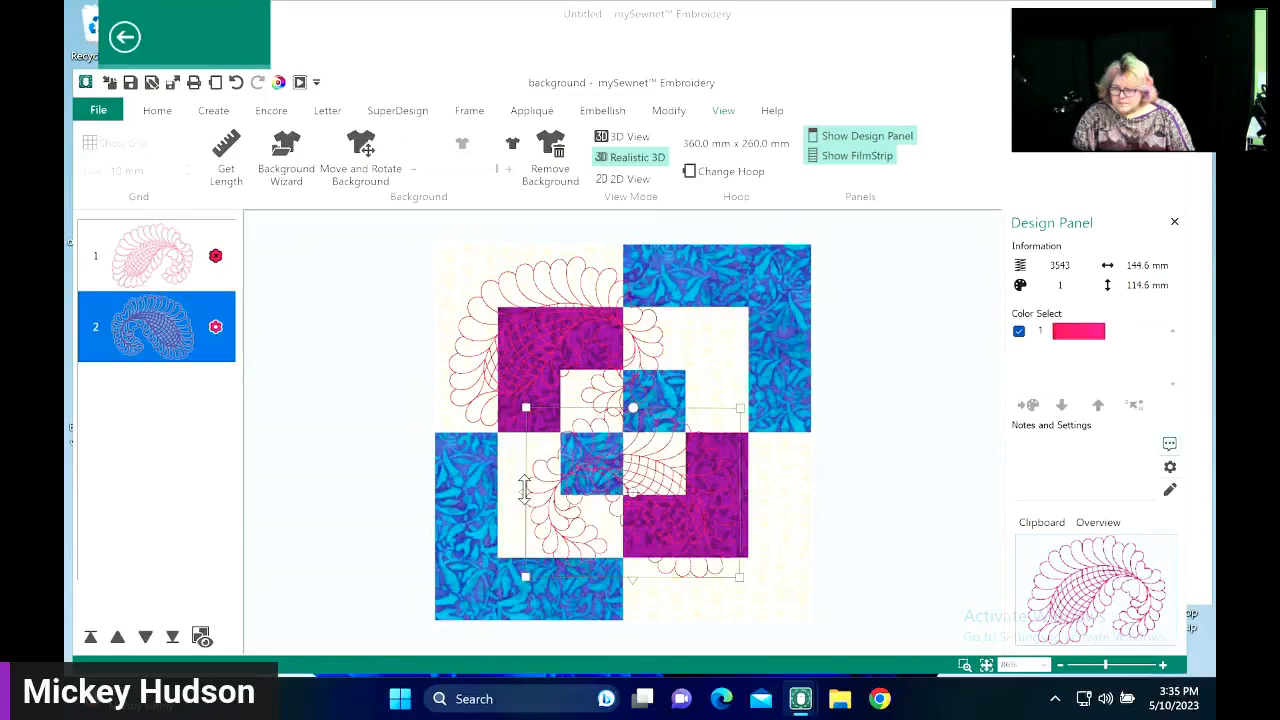
left_click(630, 576)
left_click_drag(654, 534, 704, 566)
left_click(519, 528)
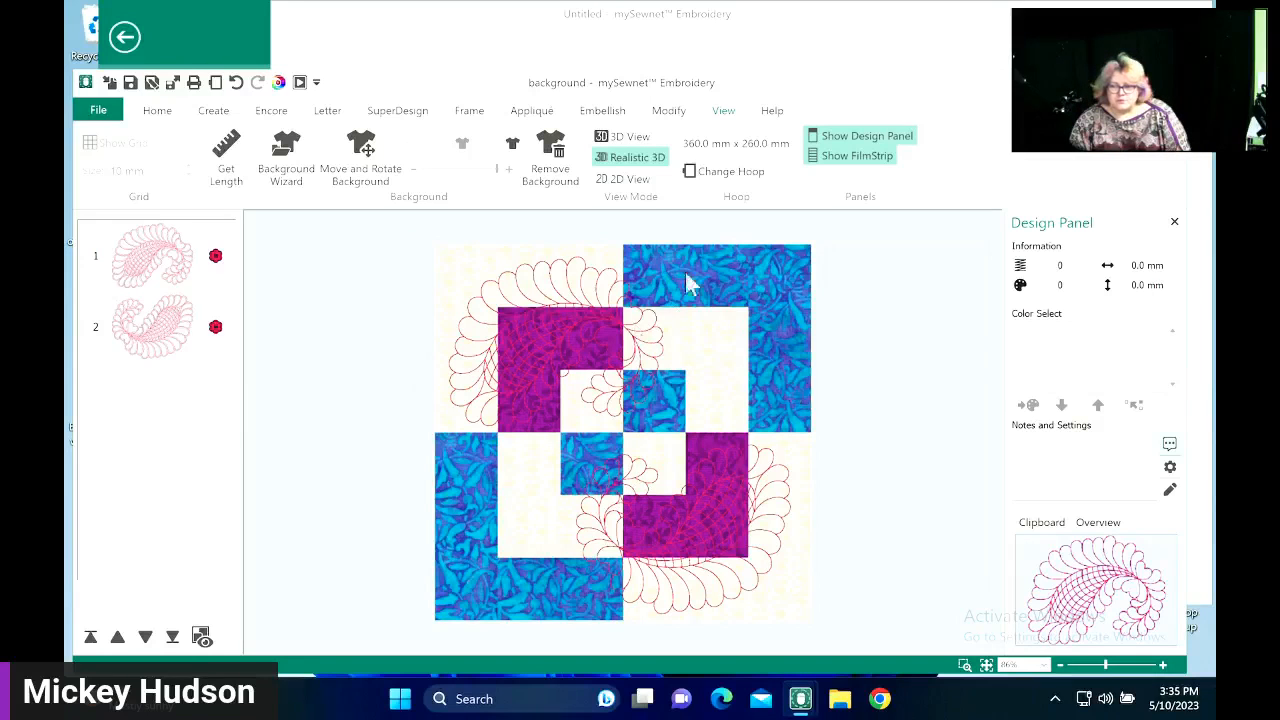
- Delete both feather designs from the quilt block background
left_click(571, 352)
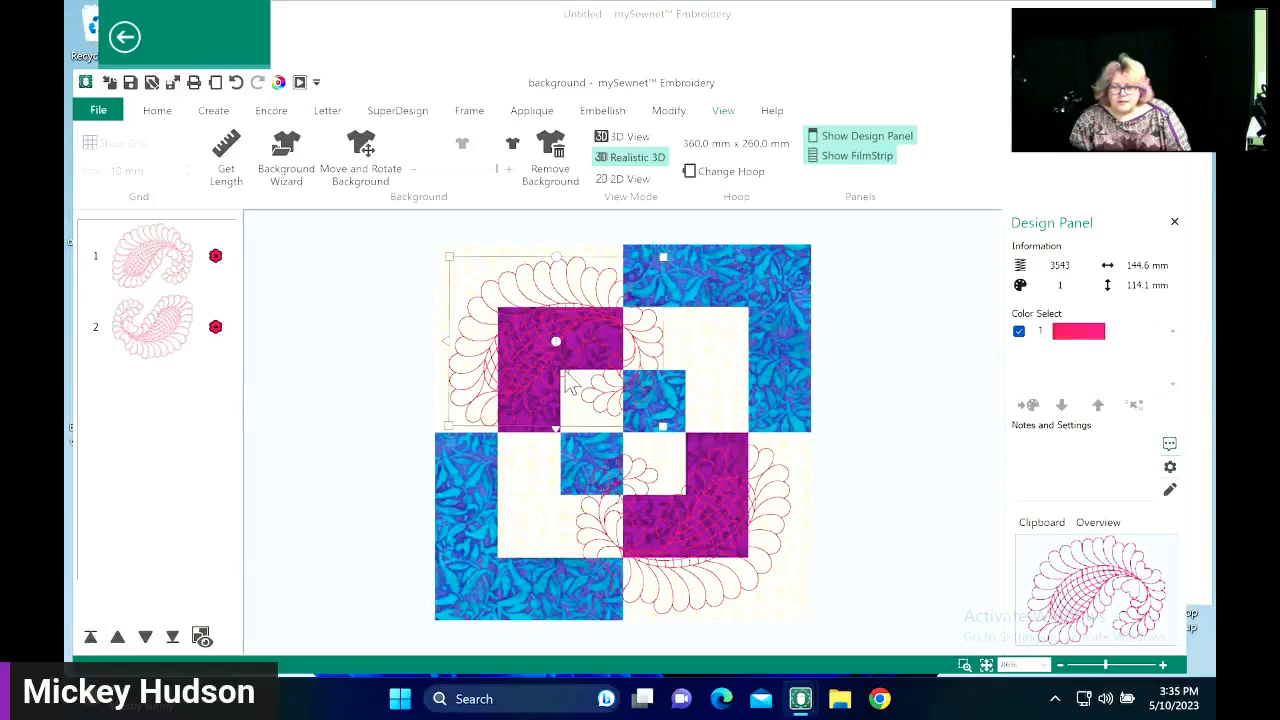
left_click(100, 263)
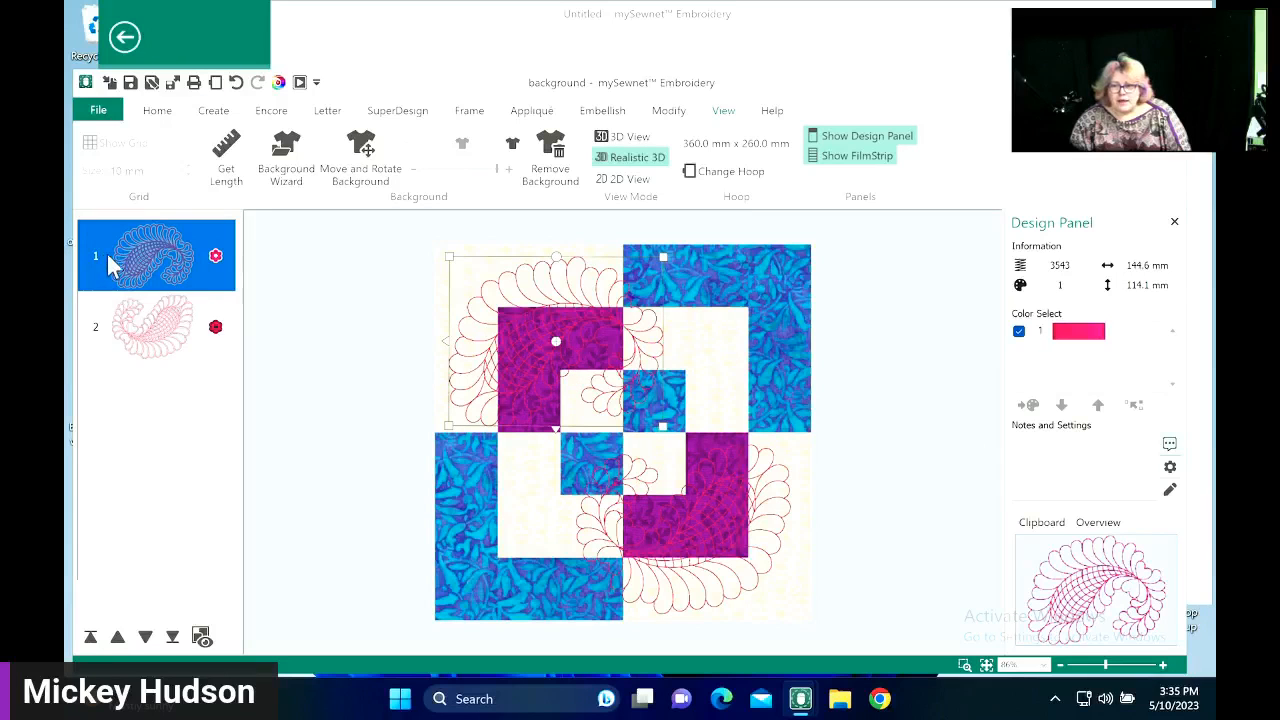
right_click(112, 266)
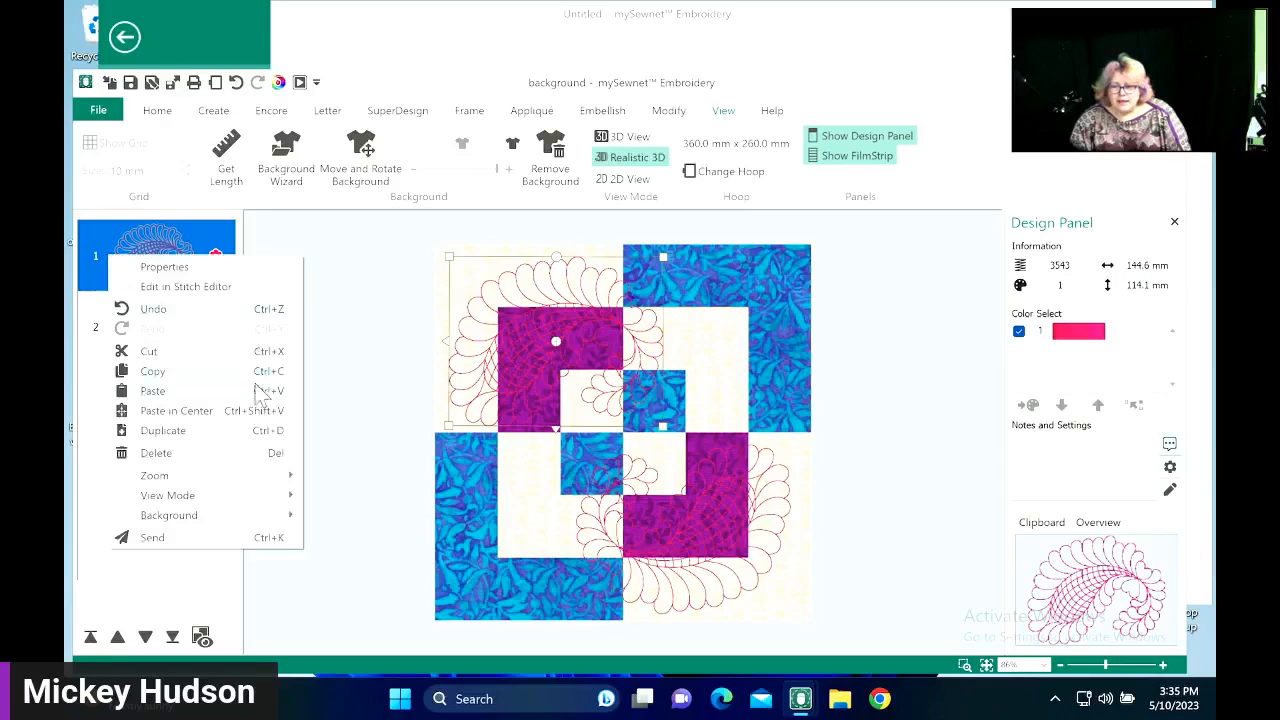
left_click(172, 453)
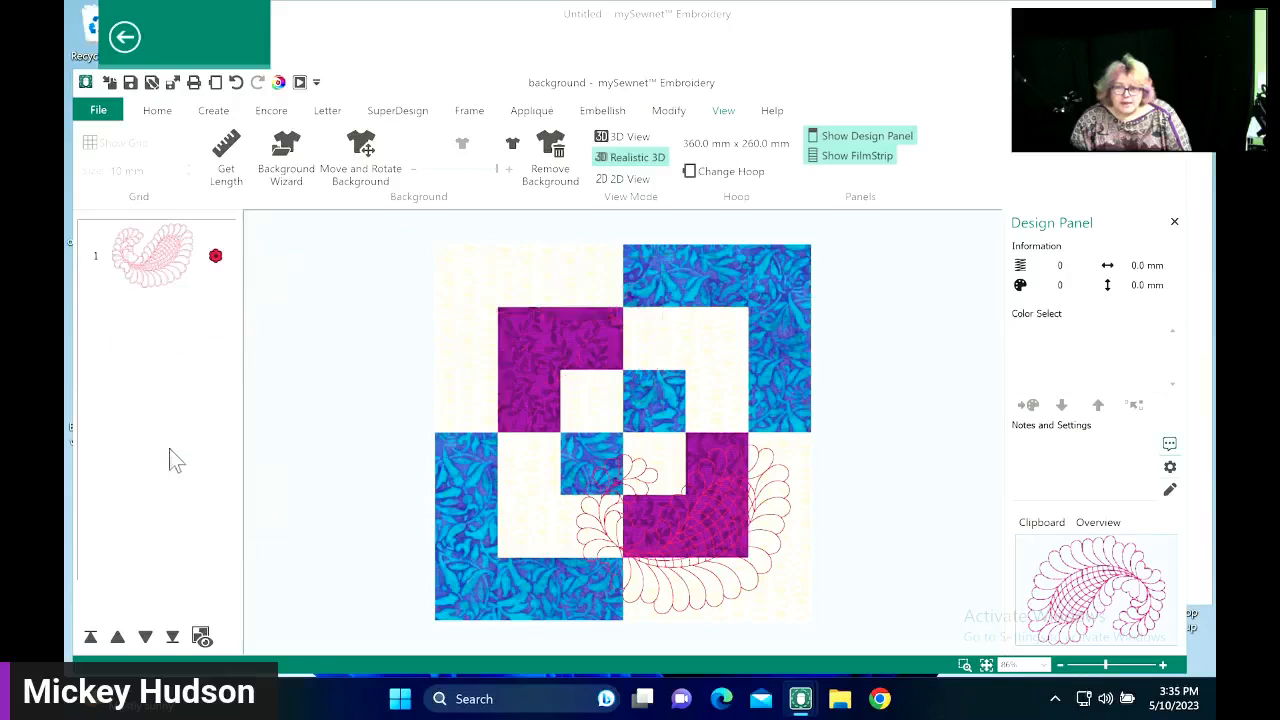
left_click(680, 530)
right_click(684, 528)
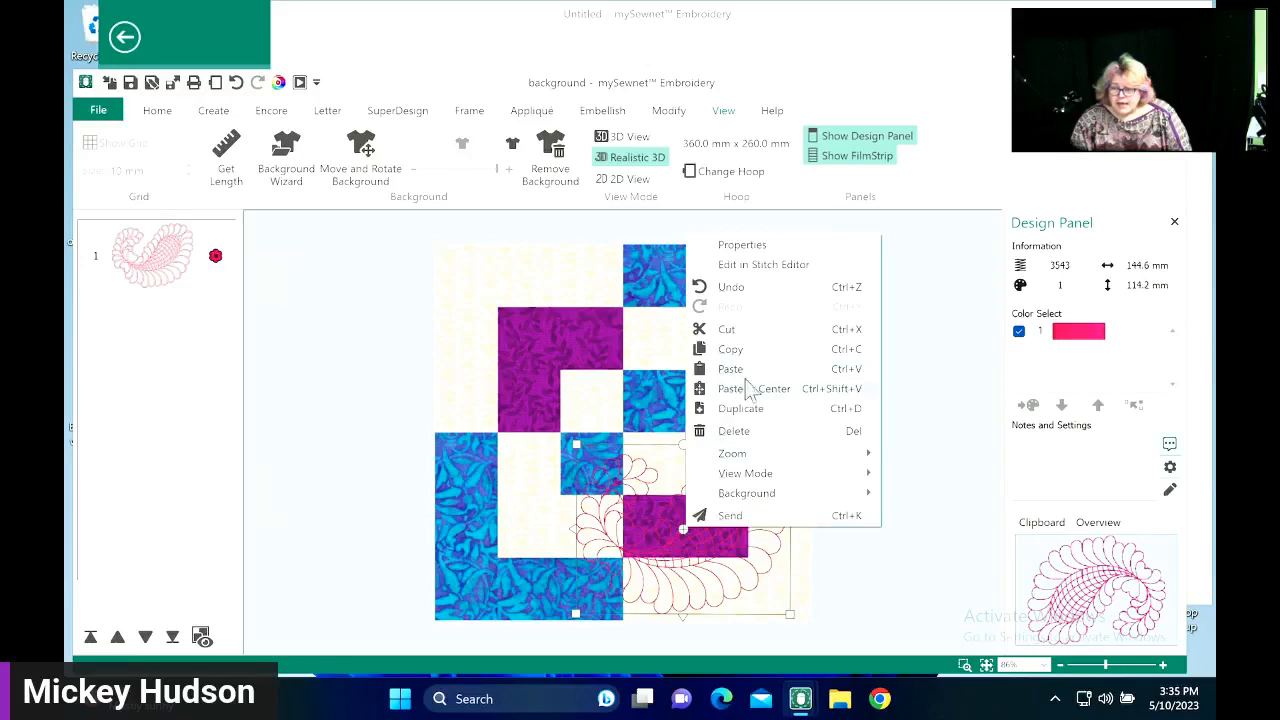
left_click(735, 431)
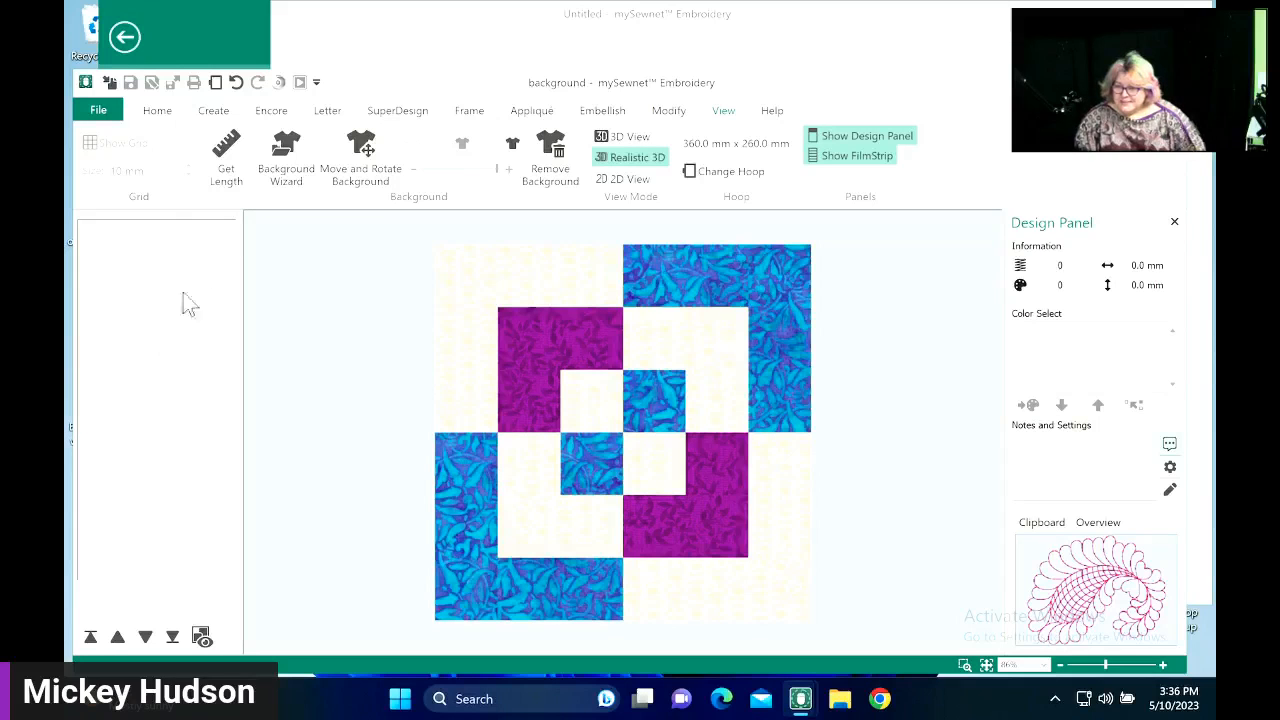
- Insert the third Felting Needle 3 SuperDesign, a snowflake in the Effects category, and enlarge it to about 253 × 251 mm over the quilt block
left_click(386, 112)
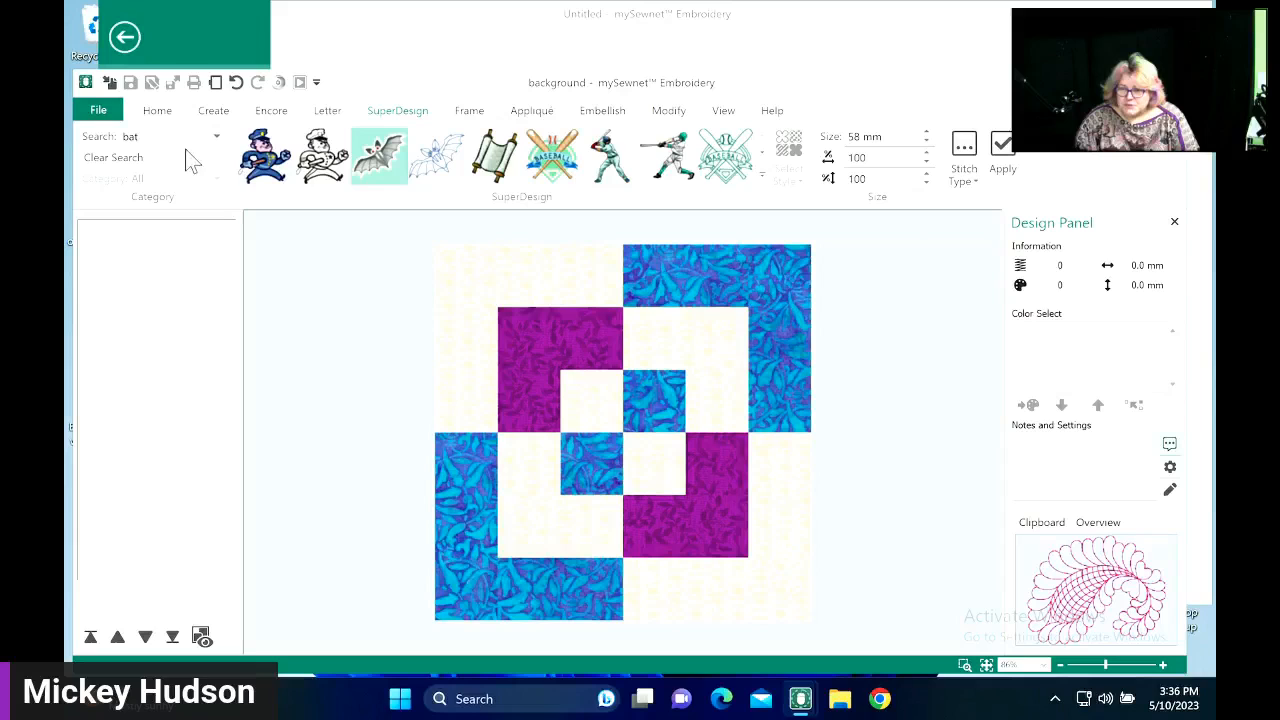
left_click(215, 139)
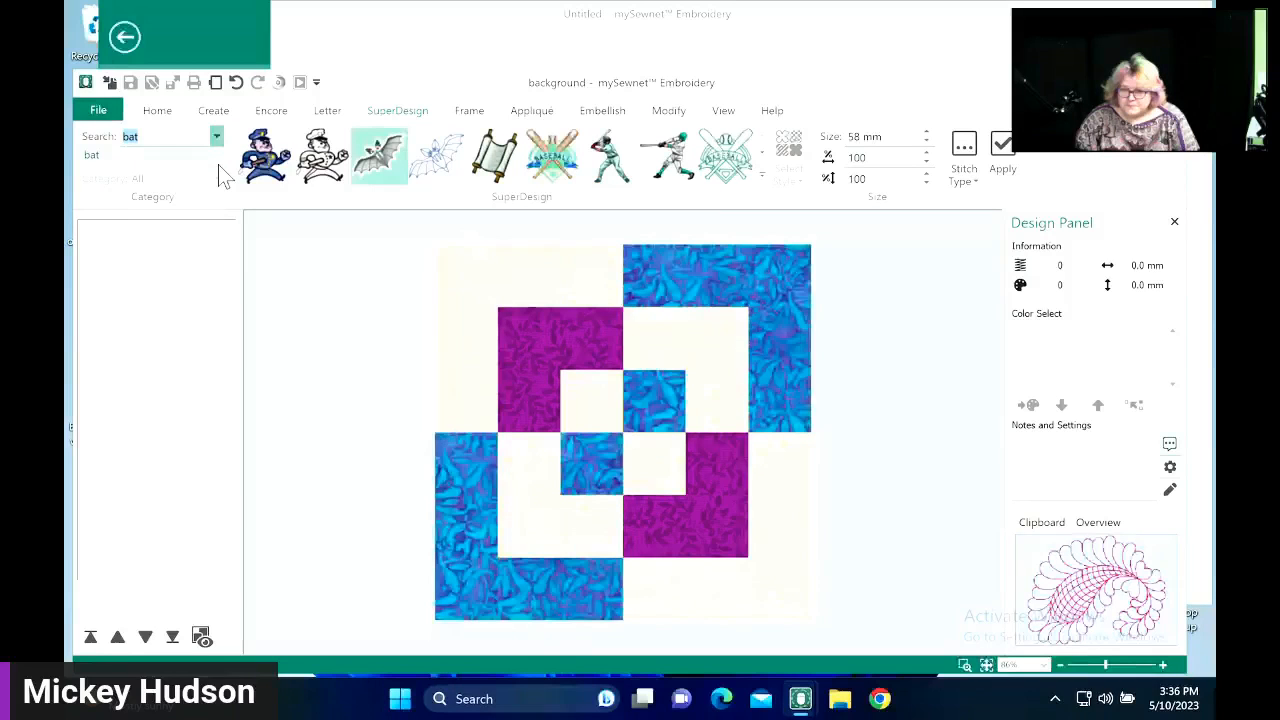
left_click(222, 178)
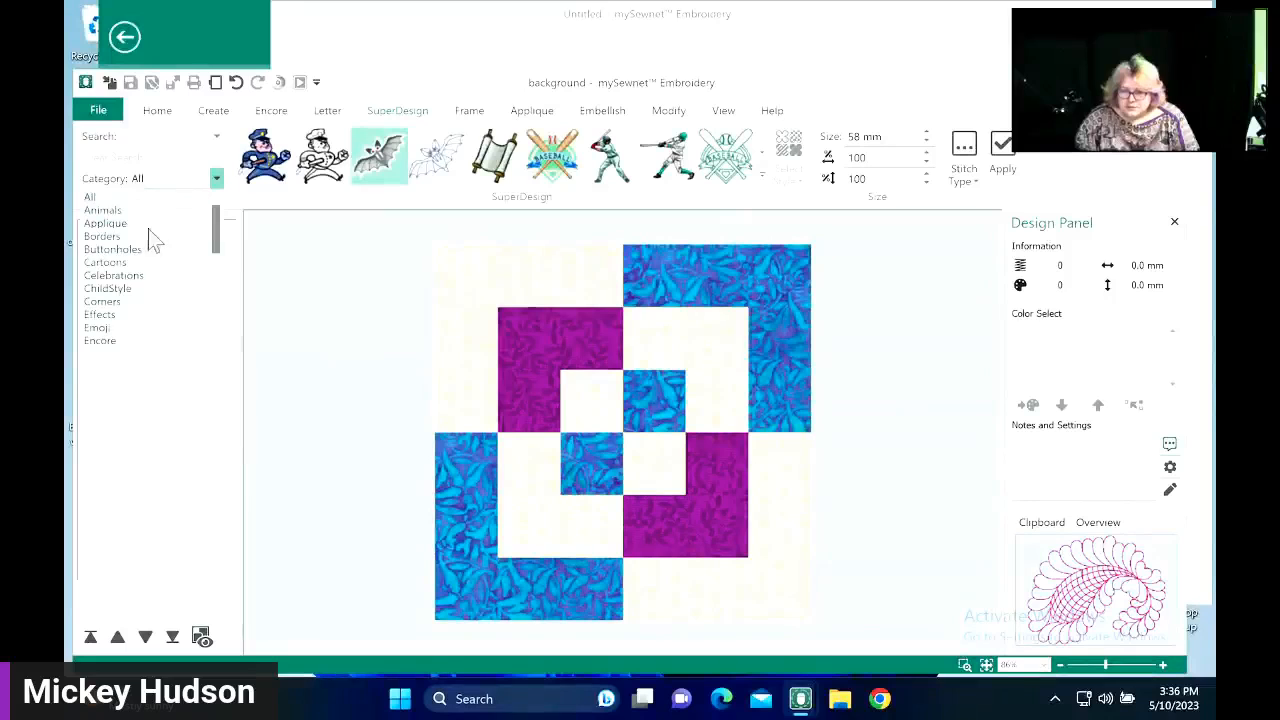
left_click(119, 316)
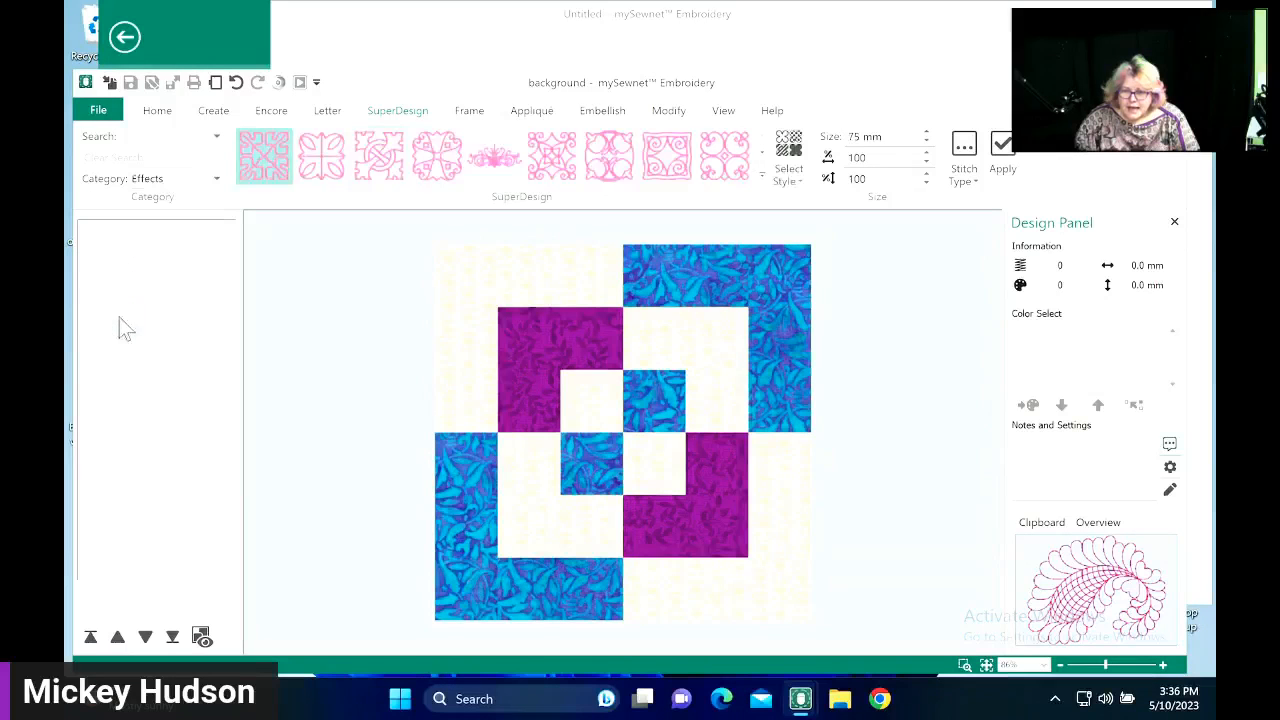
left_click(763, 175)
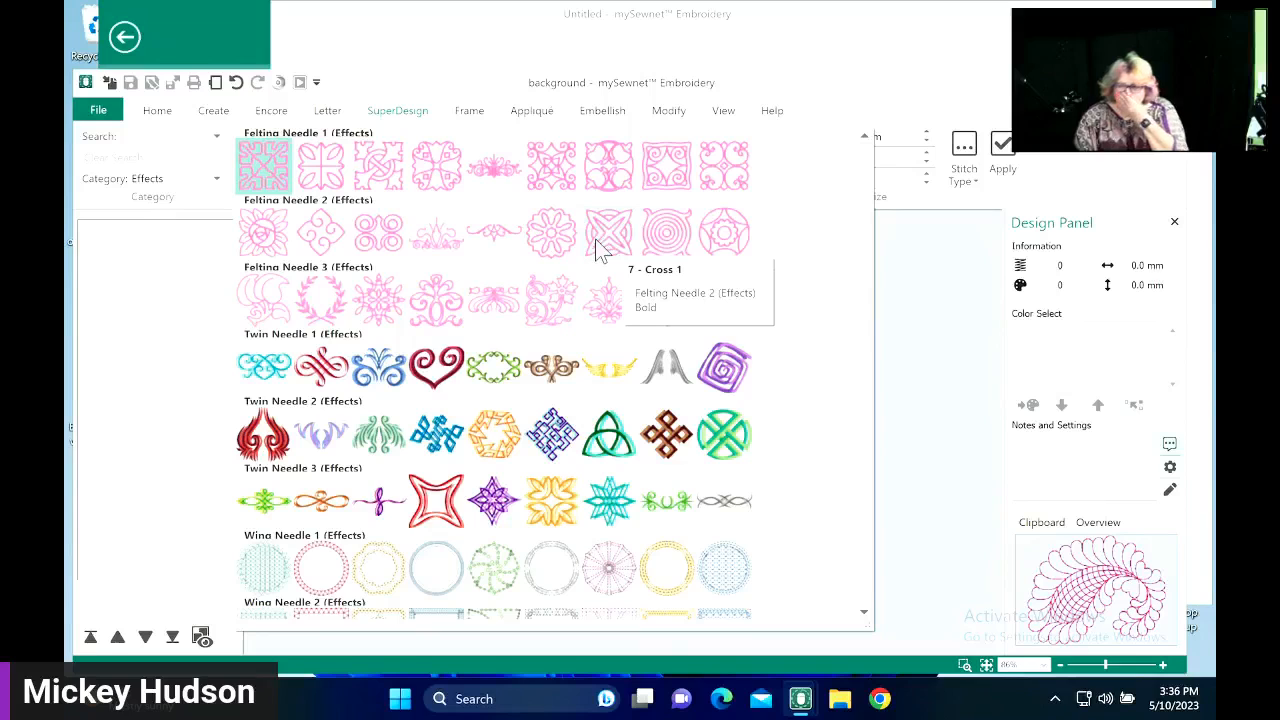
left_click(390, 305)
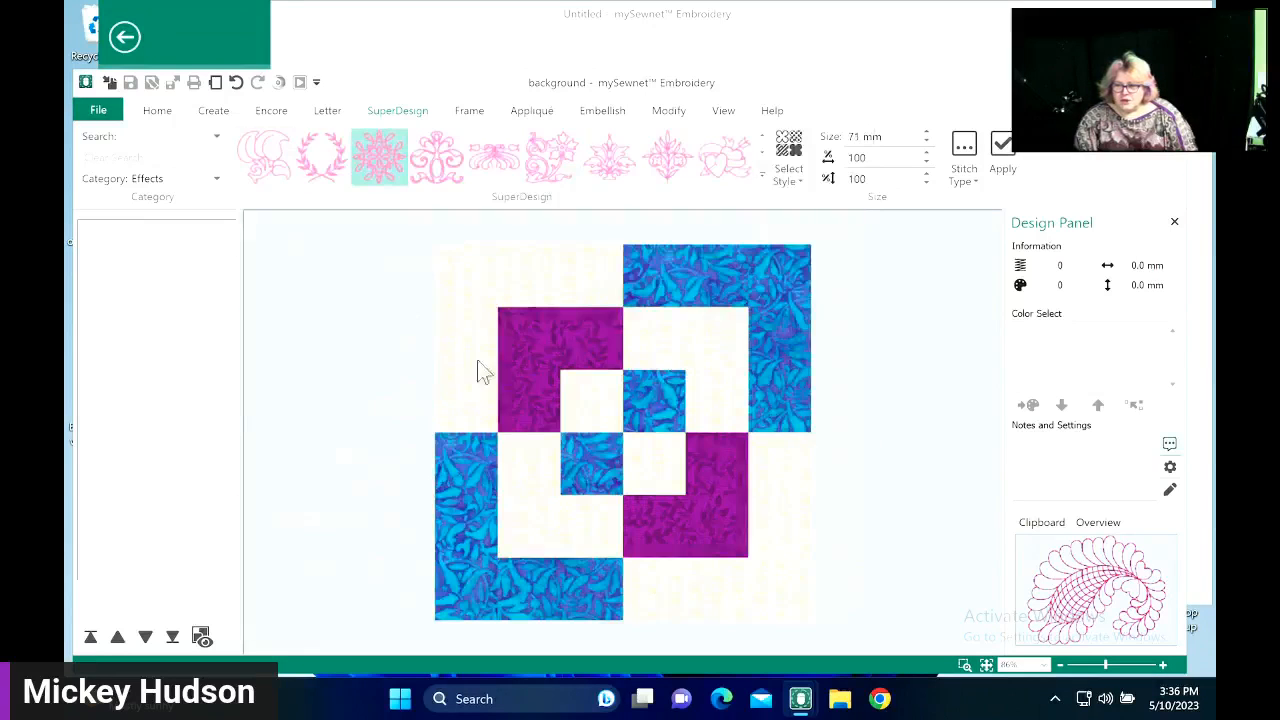
left_click(1001, 160)
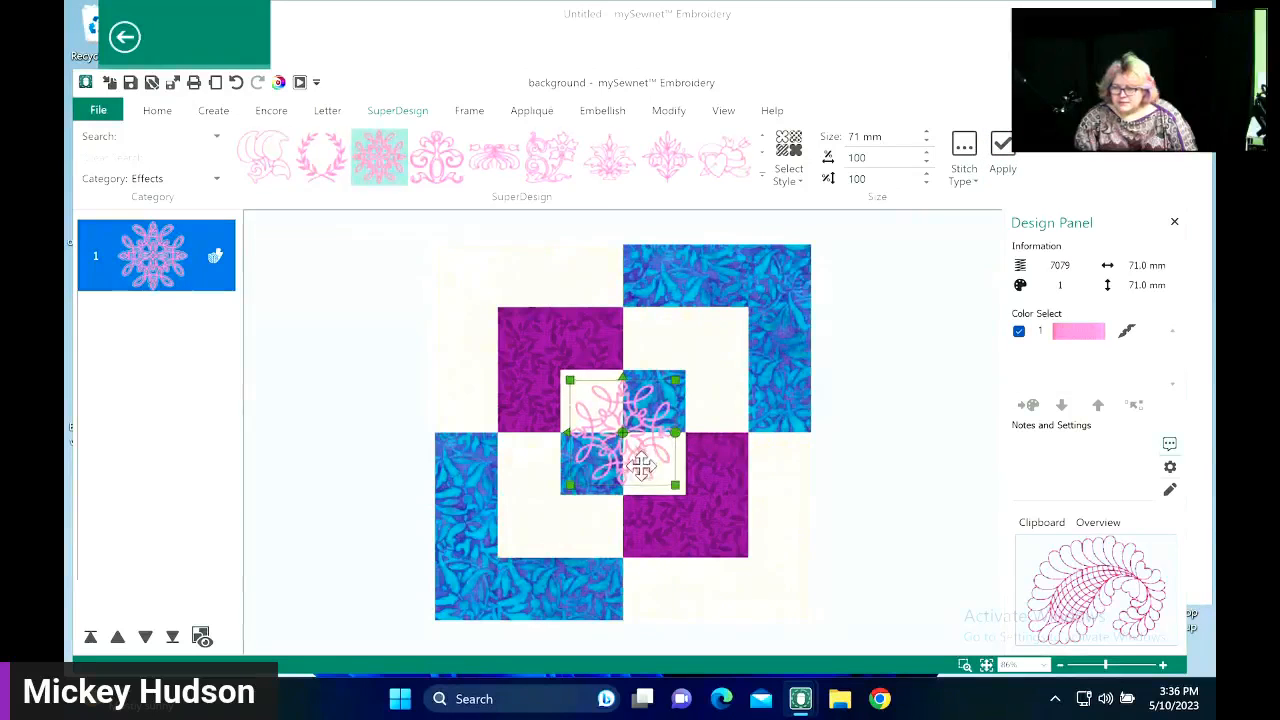
left_click_drag(640, 462, 811, 615)
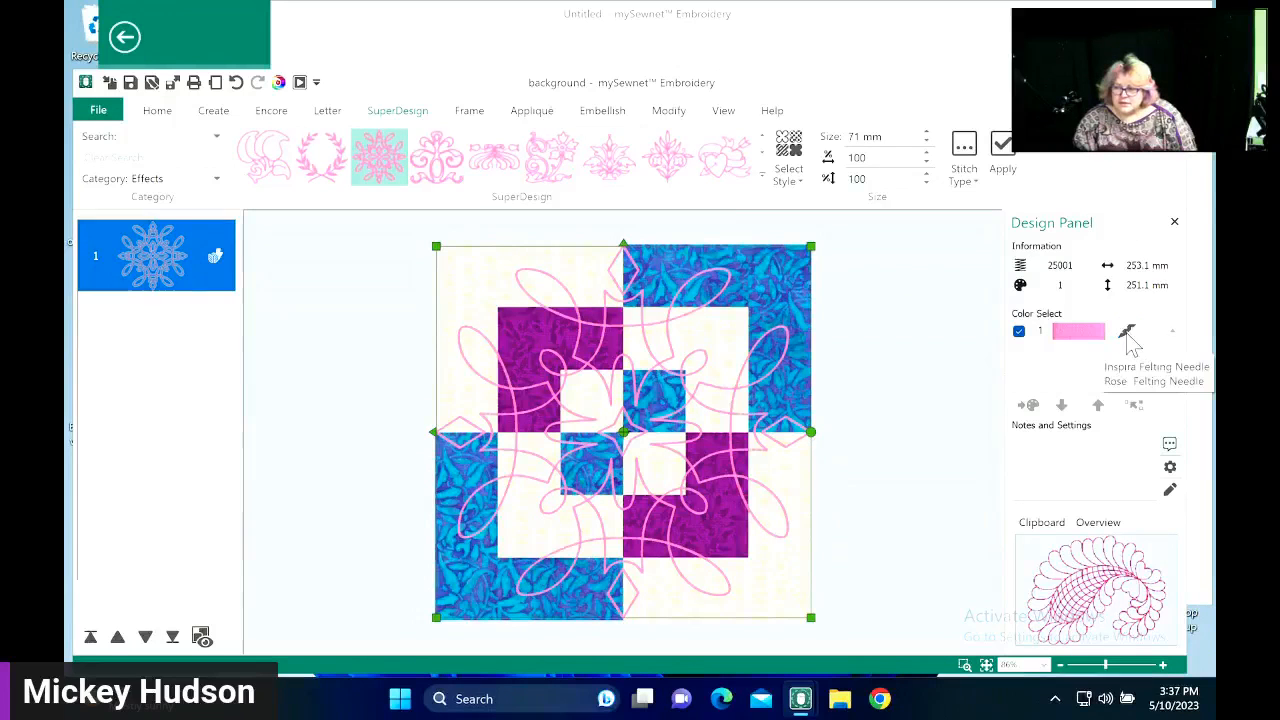
- Turn off the felting needle technique for the snowflake design's Rose thread
left_click(1070, 334)
left_click(1075, 345)
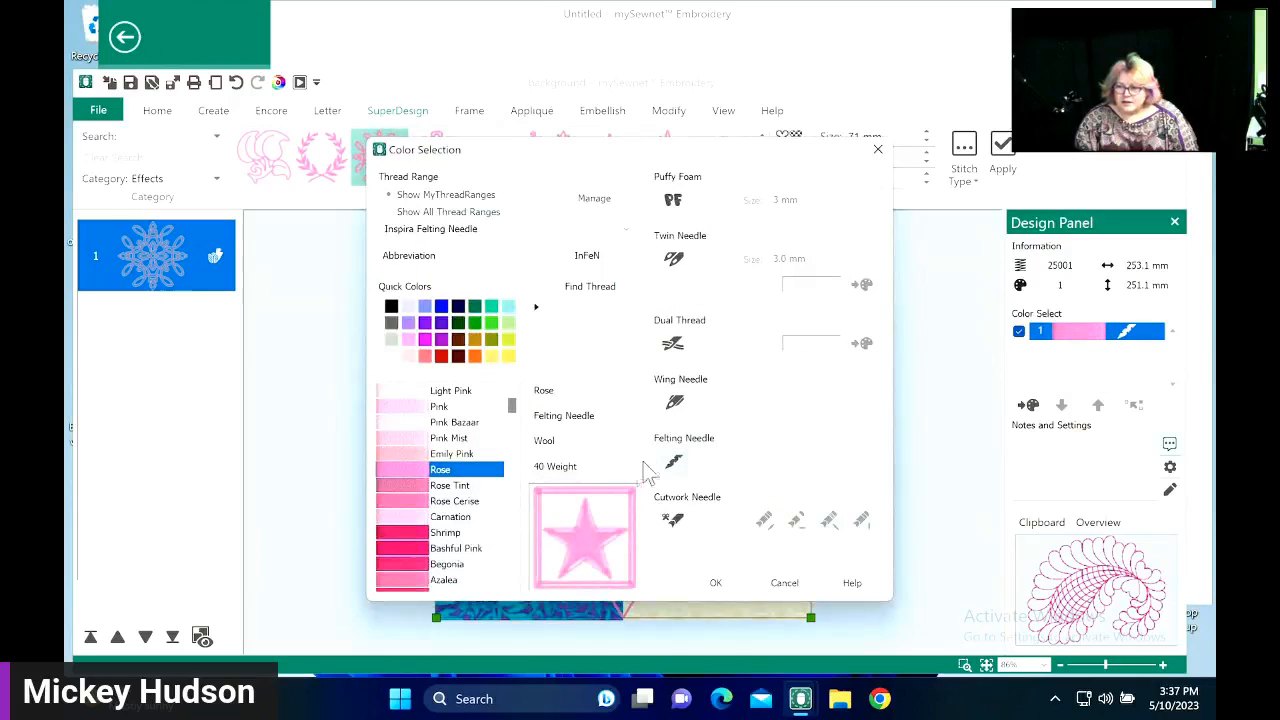
left_click(718, 582)
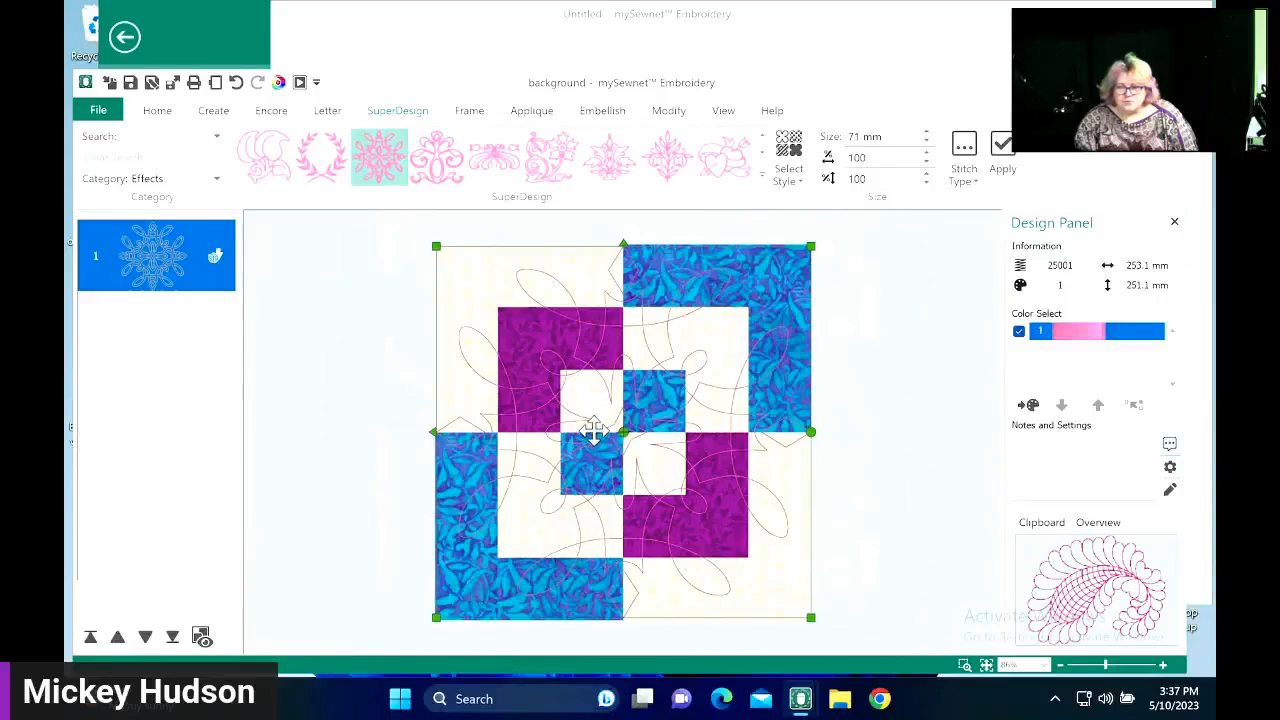
- Change the snowflake design's style from Bold to Light
right_click(588, 366)
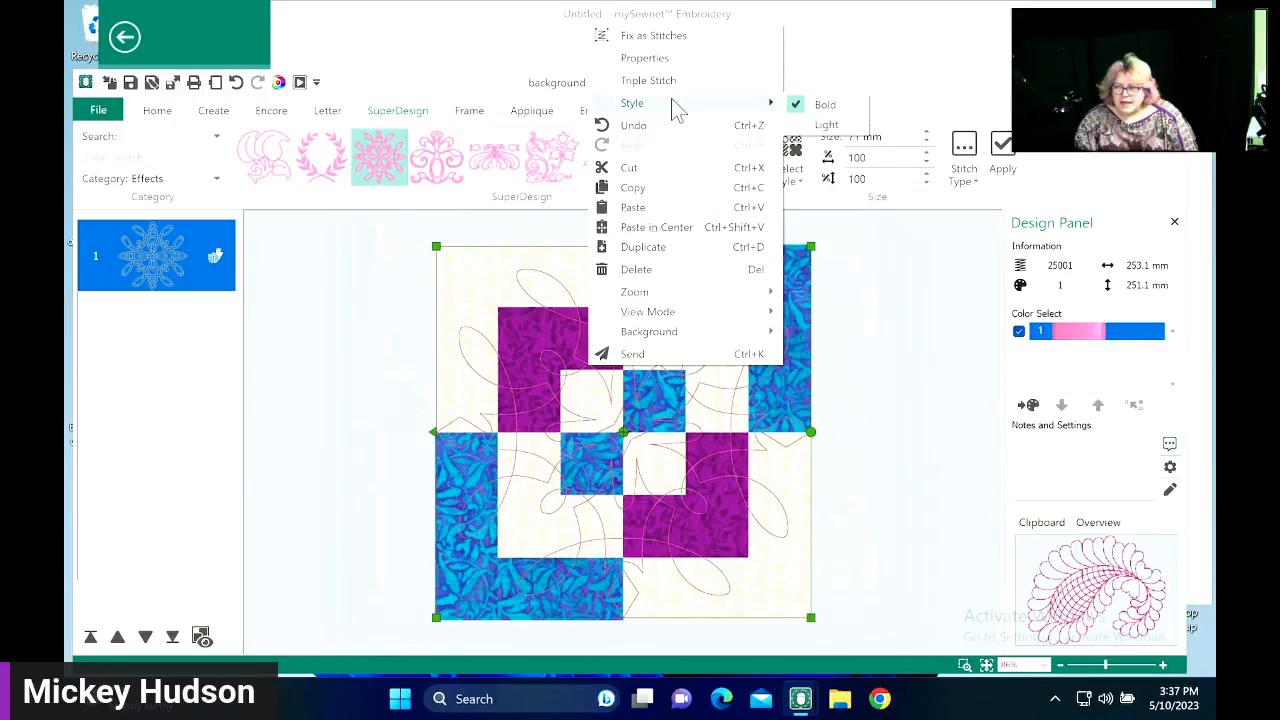
mouse_move(712, 104)
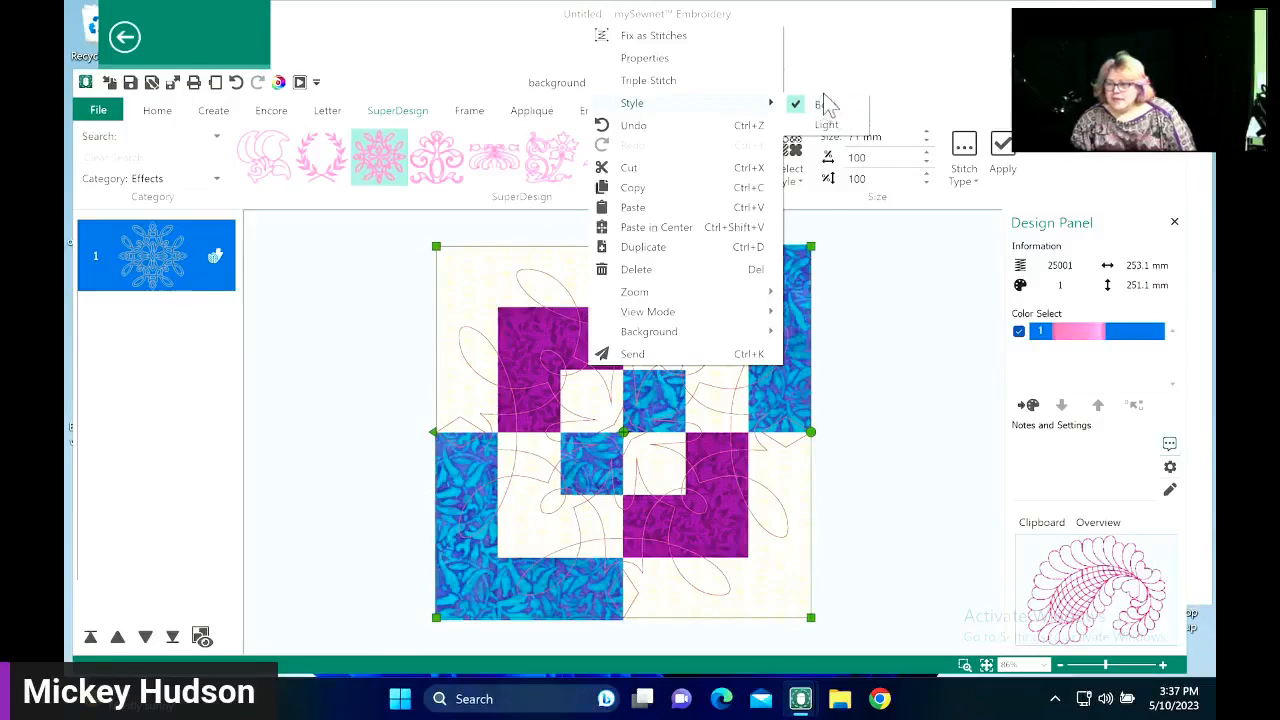
left_click(828, 124)
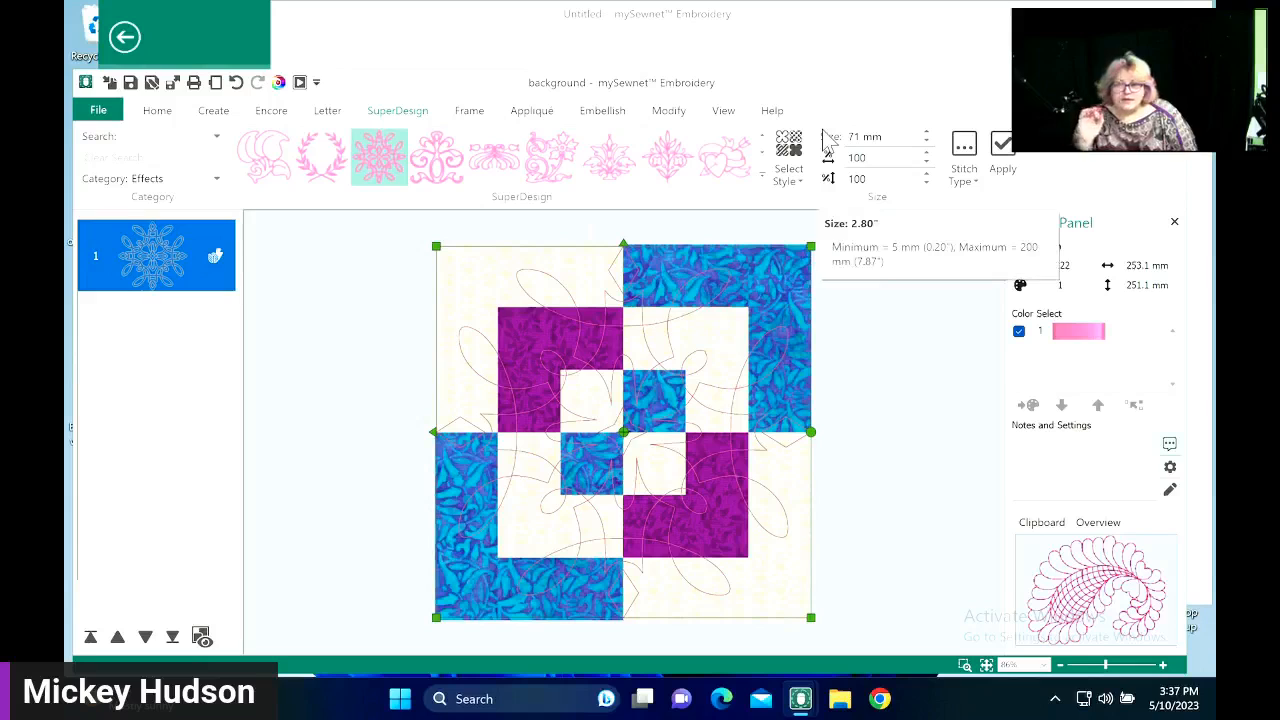
left_click(915, 486)
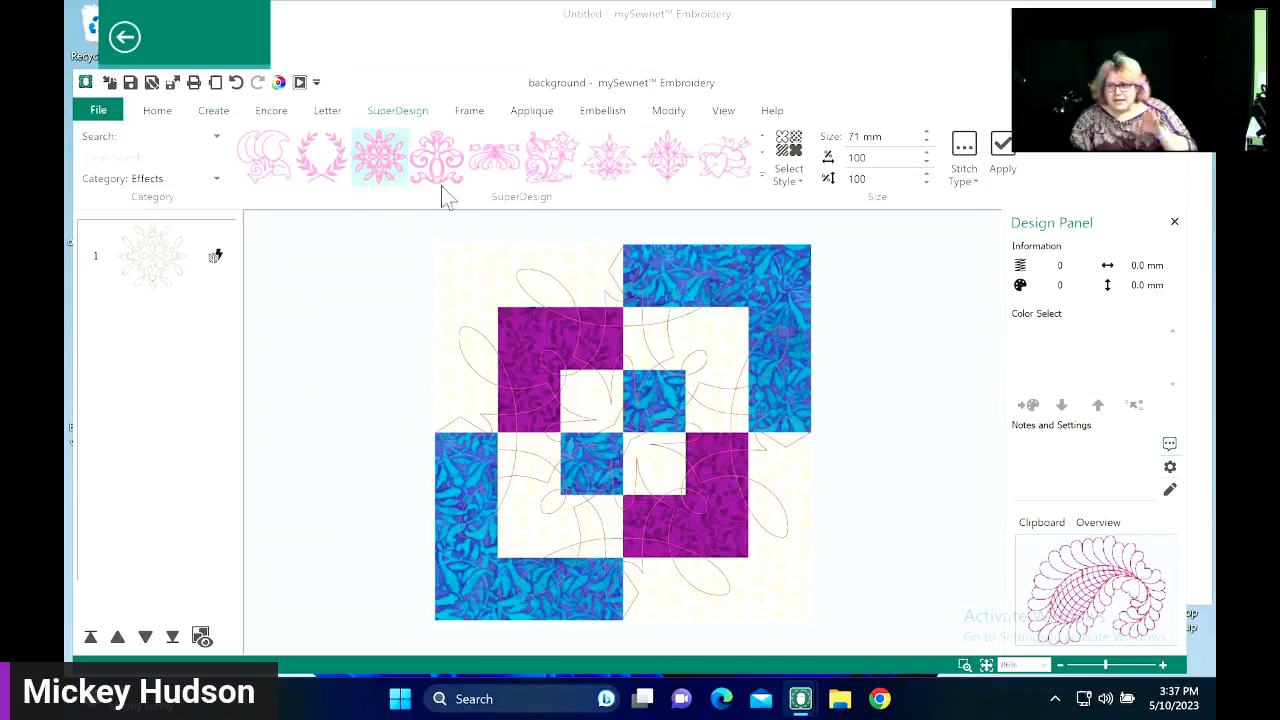
left_click(548, 336)
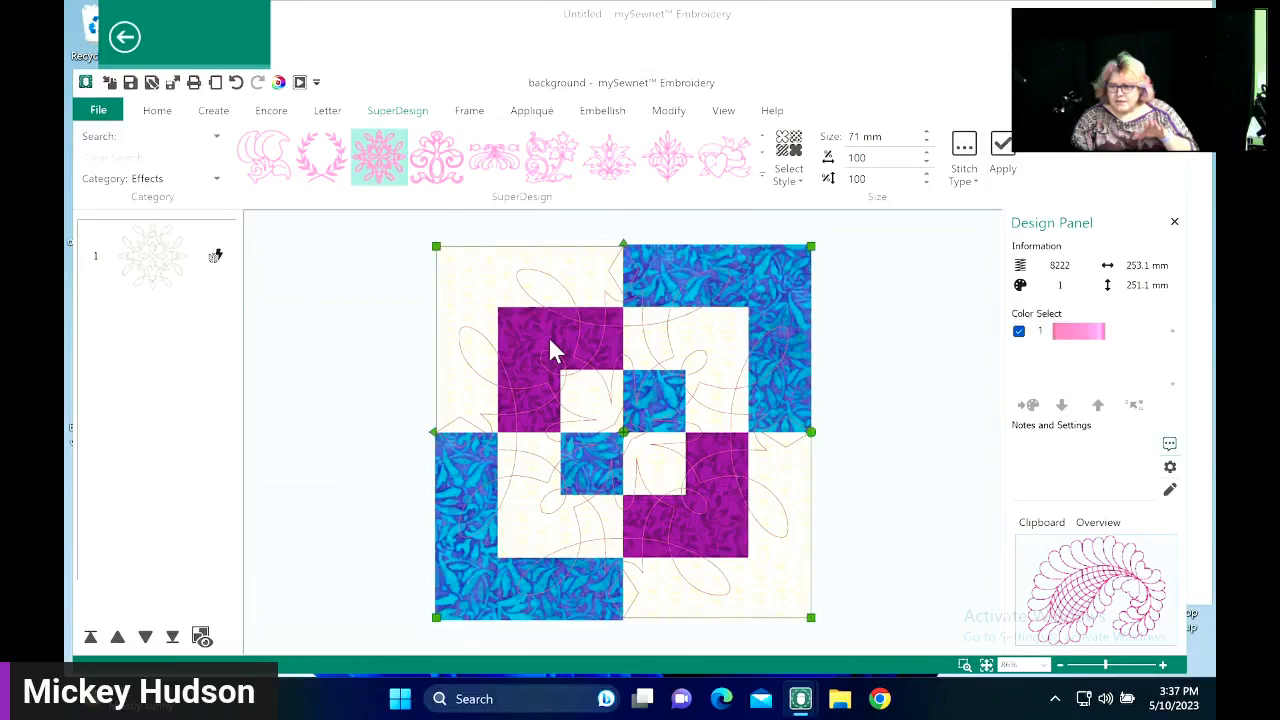
right_click(548, 336)
left_click(908, 320)
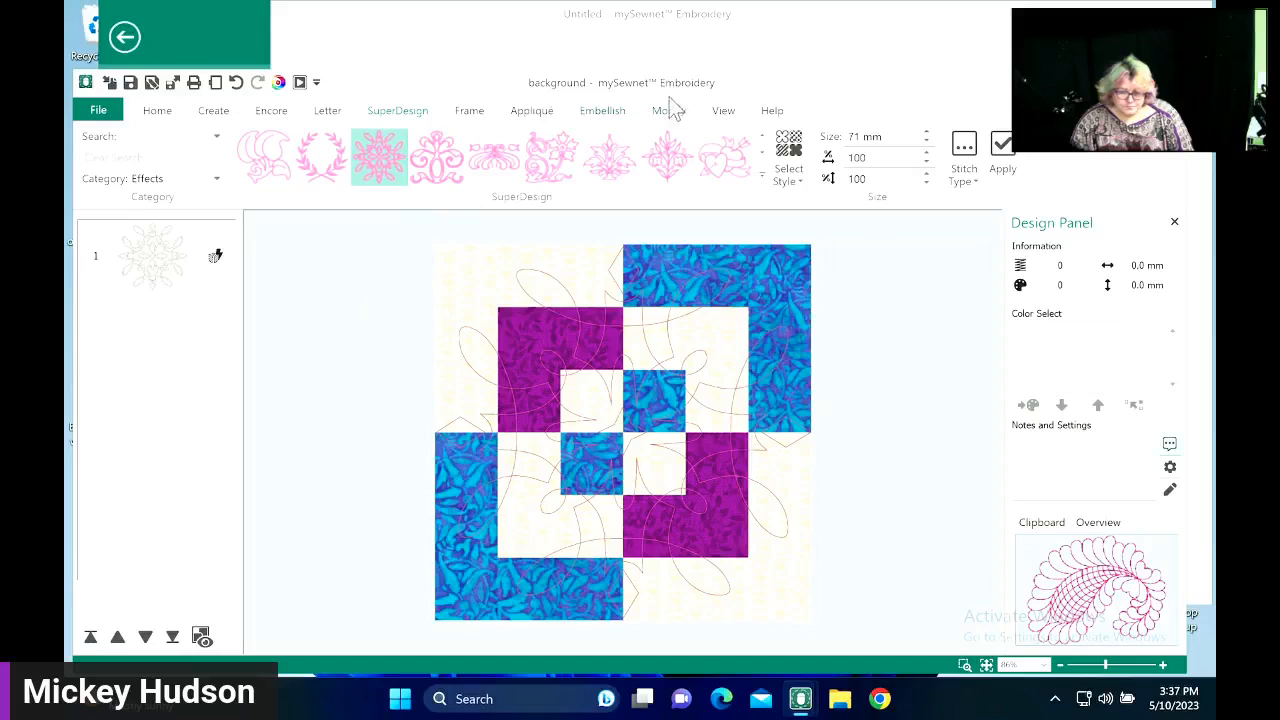
- Remove the quilt block background from behind the snowflake design
left_click(724, 112)
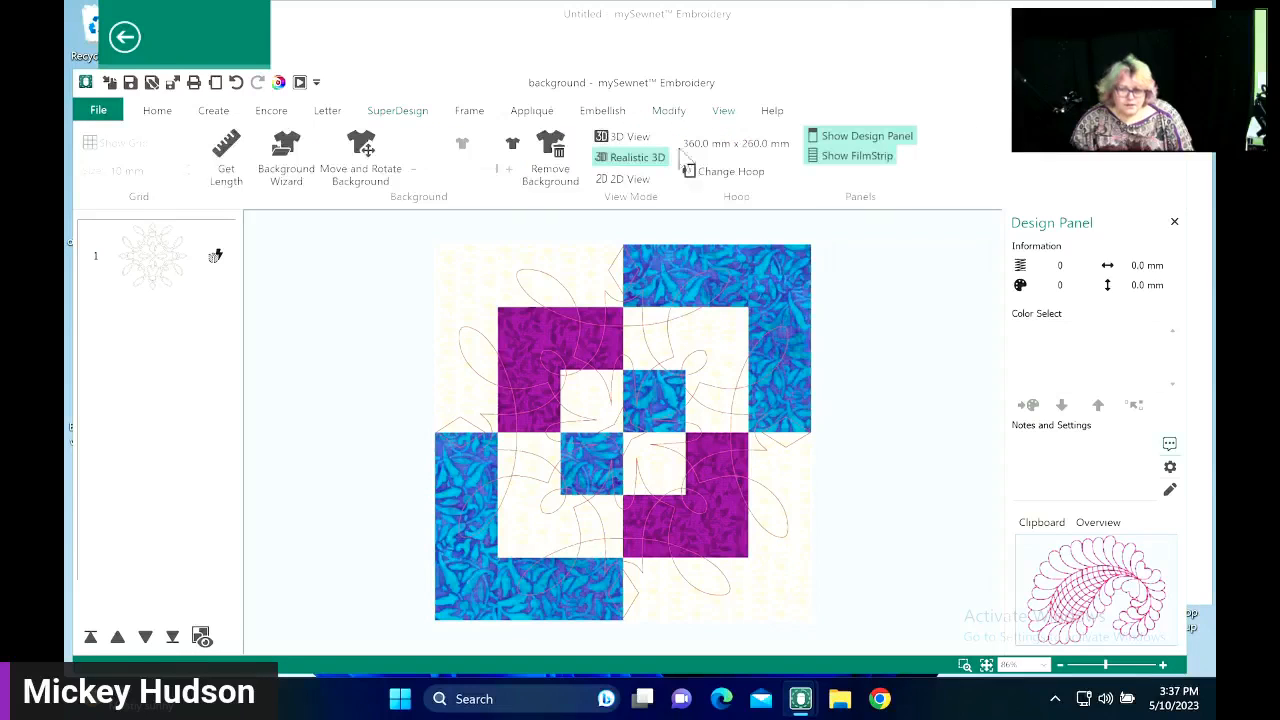
left_click(441, 369)
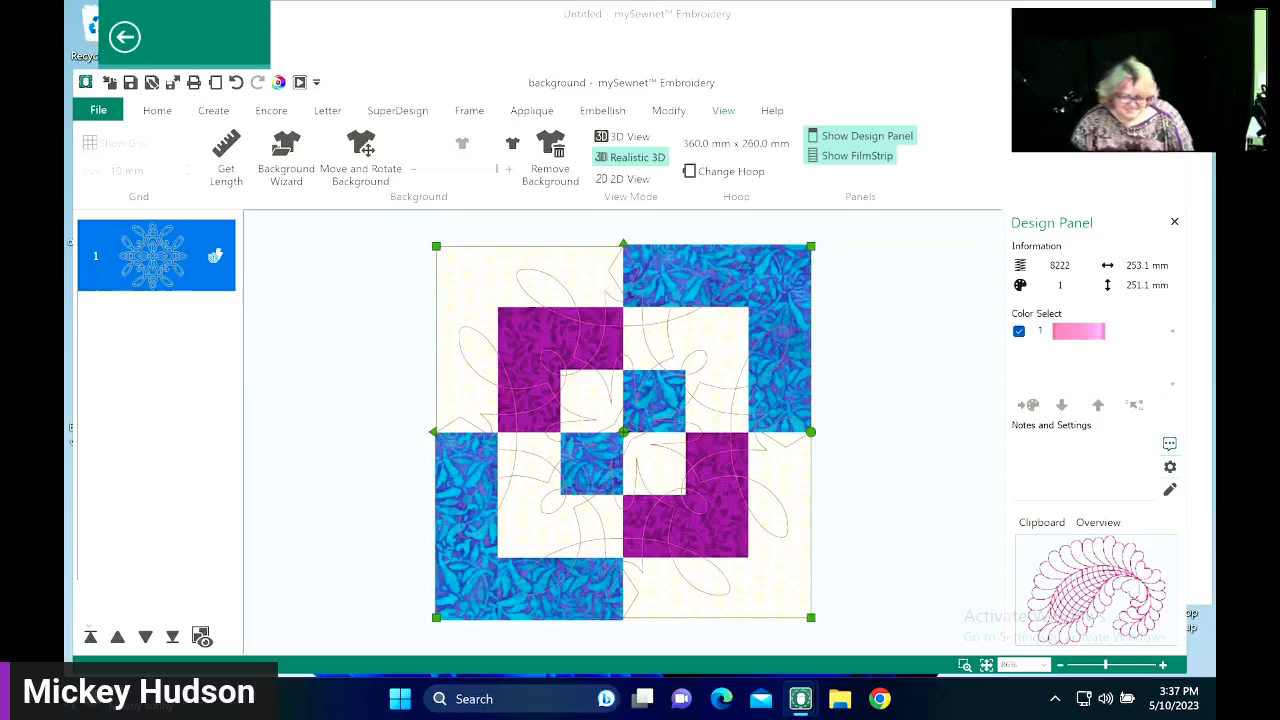
left_click(553, 175)
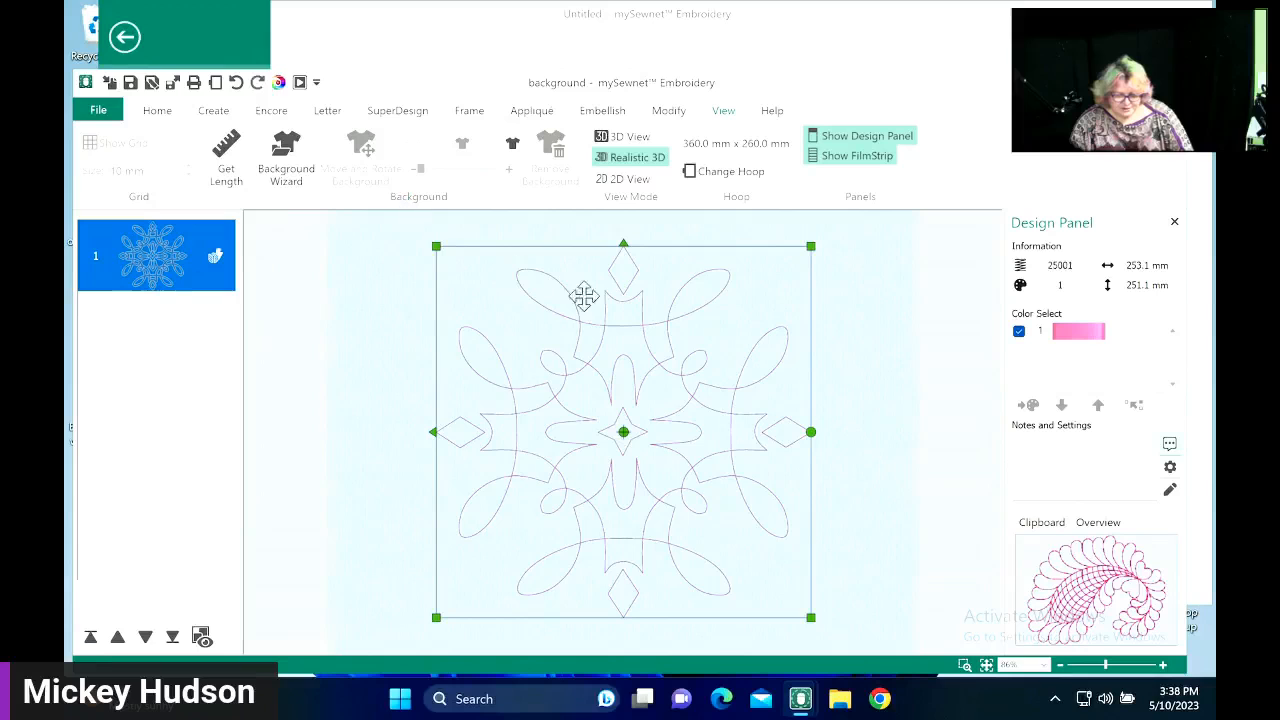
- Load the previously saved quilt block fbl from My Quilt Blocks as the background
left_click(290, 162)
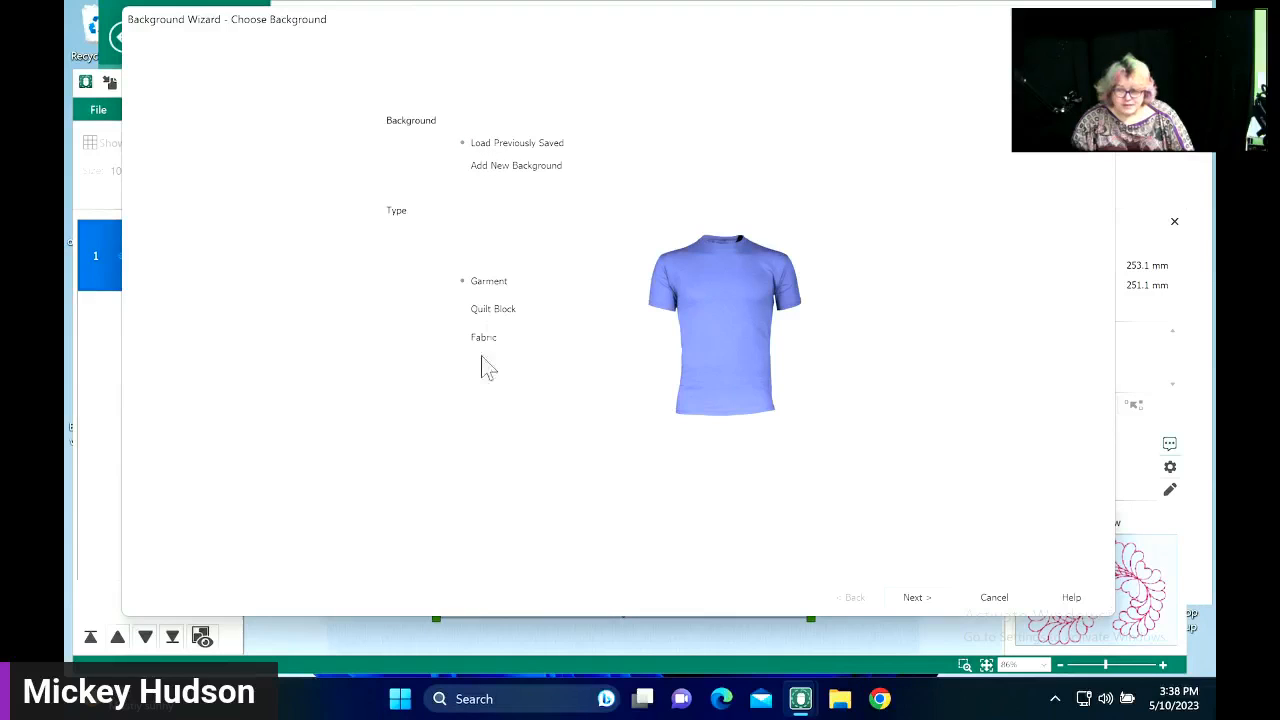
left_click(487, 310)
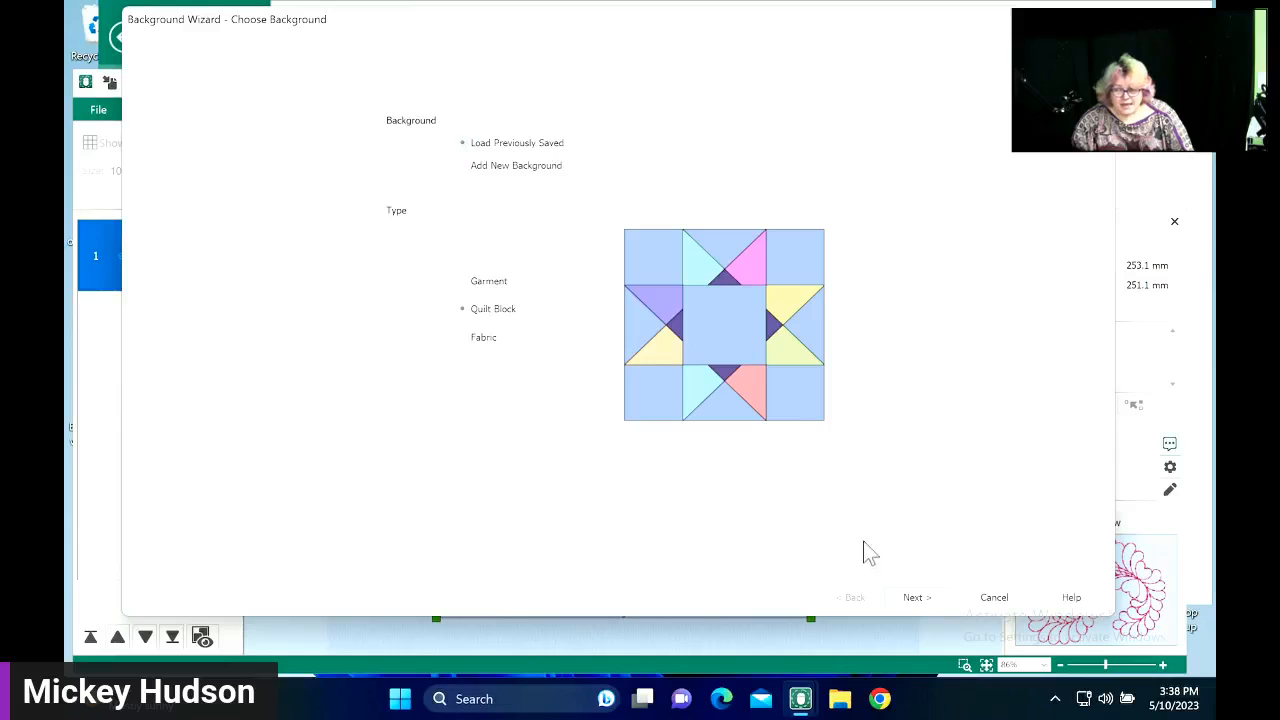
left_click(910, 598)
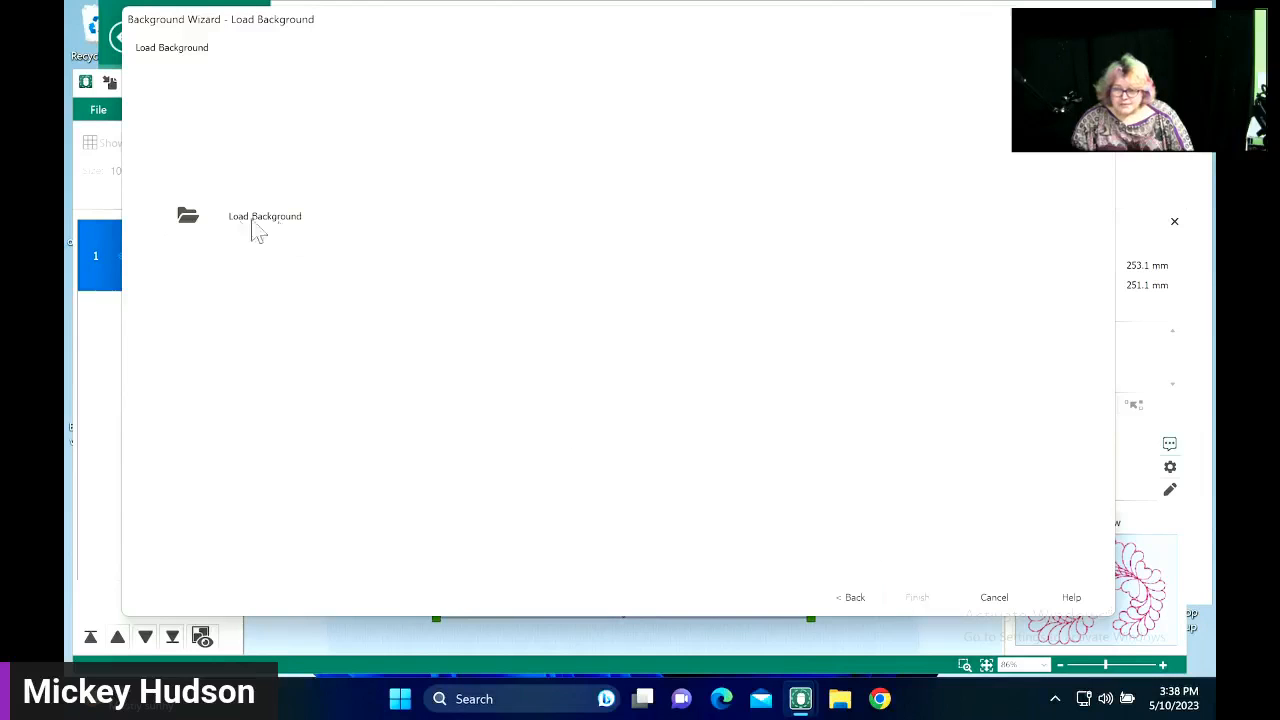
left_click(186, 217)
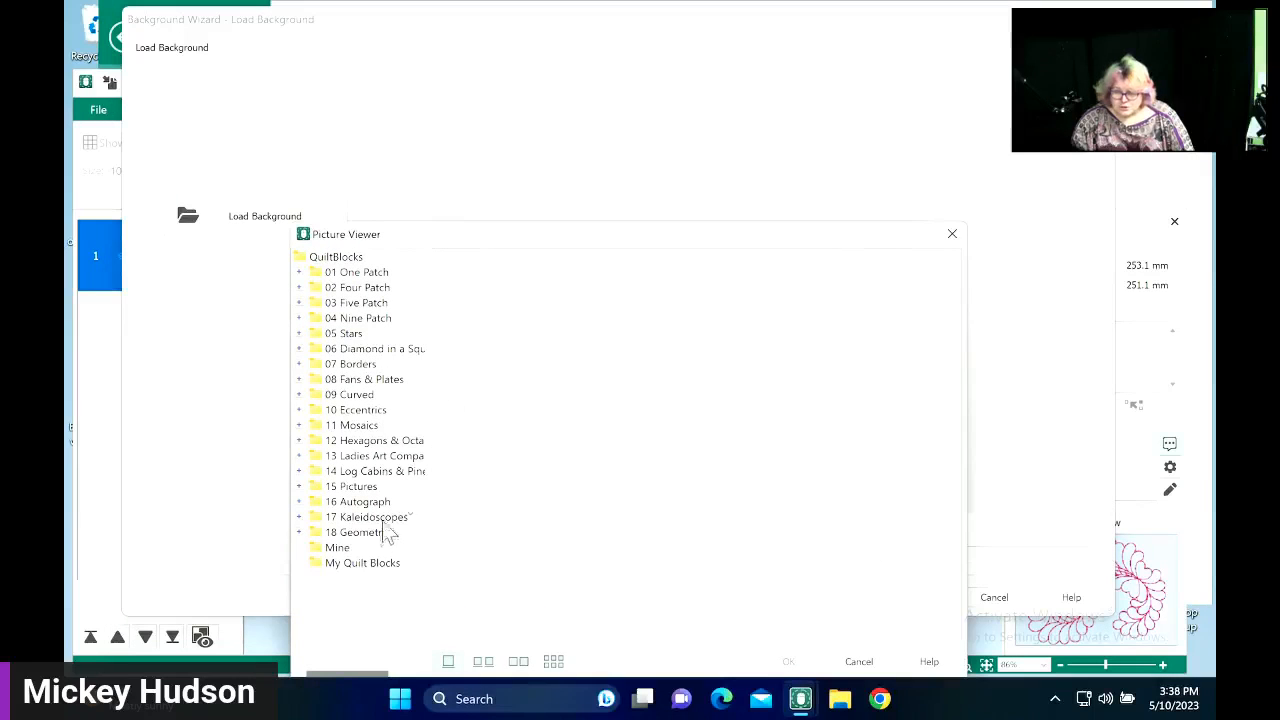
left_click(370, 564)
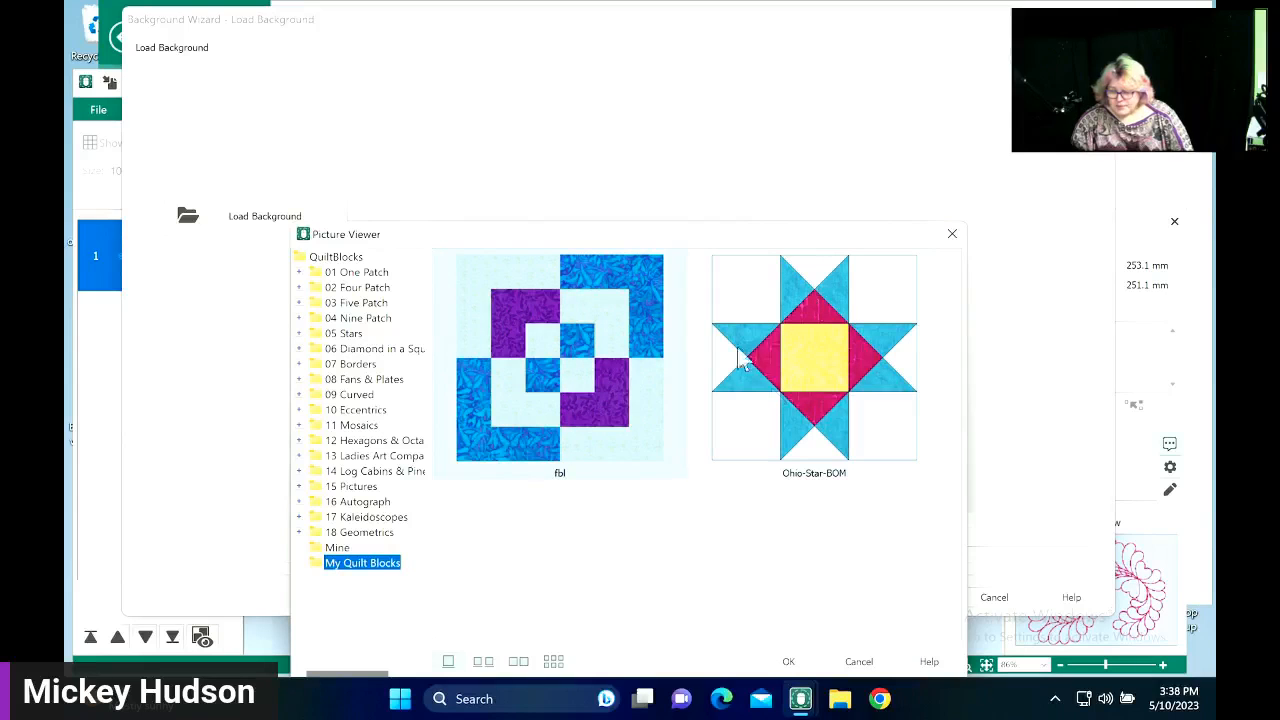
left_click(790, 664)
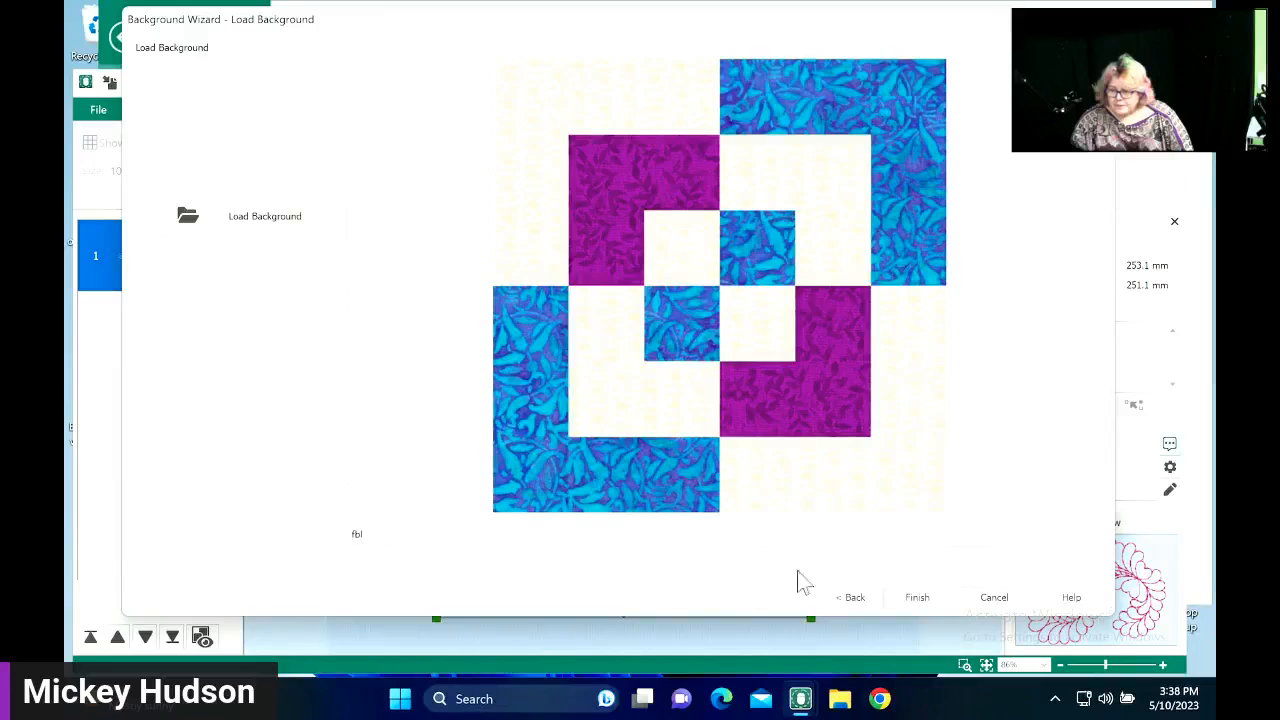
left_click(918, 599)
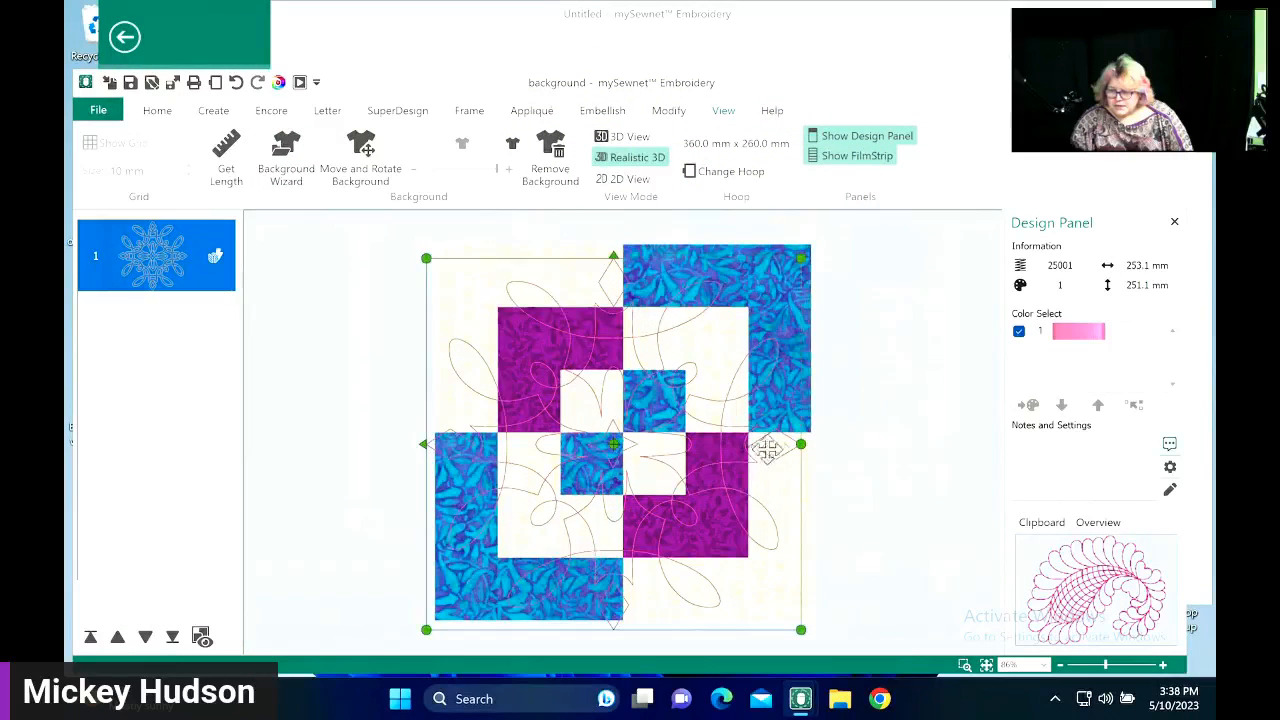
- Rotate the snowflake design counterclockwise so it sits diagonally over the quilt block
left_click(810, 445)
left_click_drag(810, 445, 709, 389)
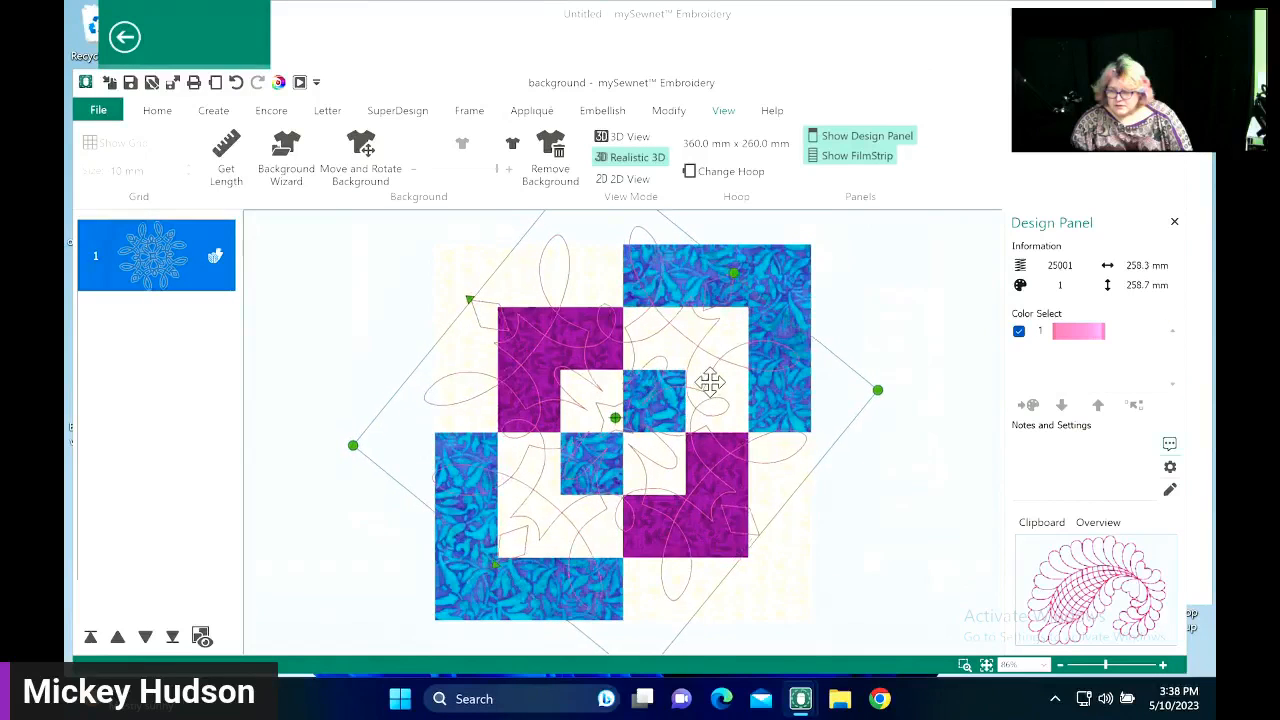
left_click(908, 526)
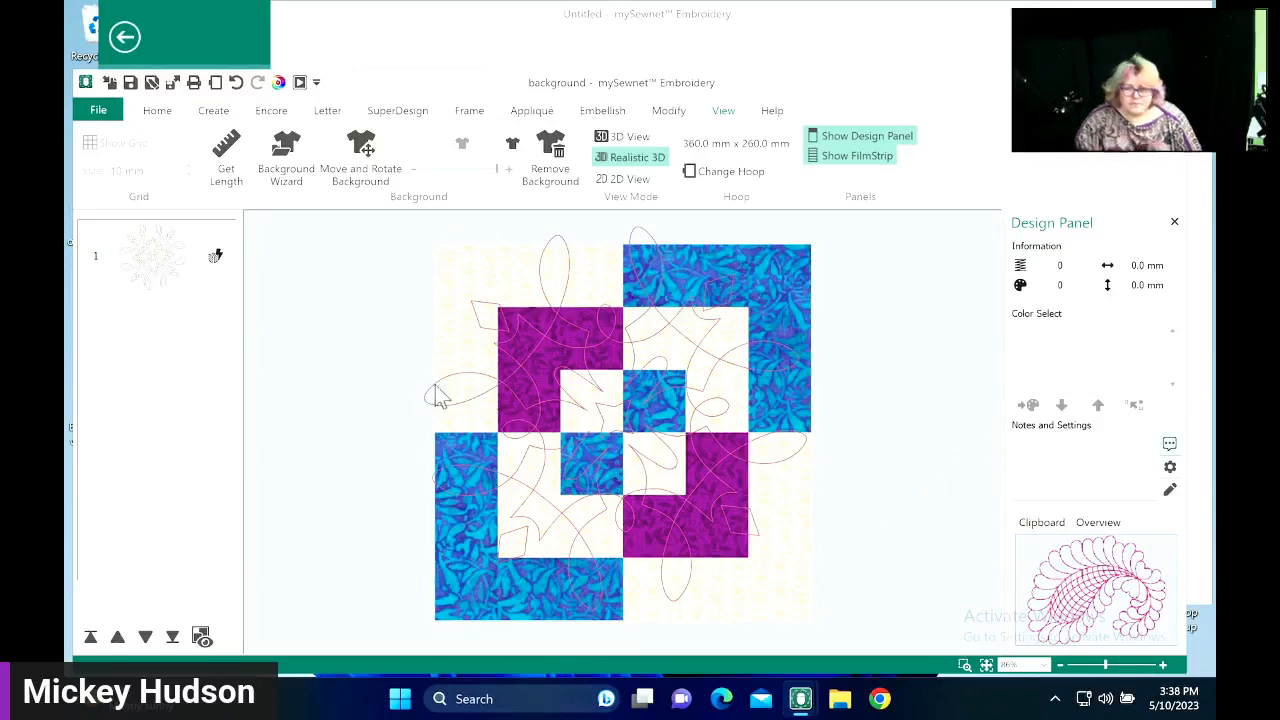
left_click(573, 432)
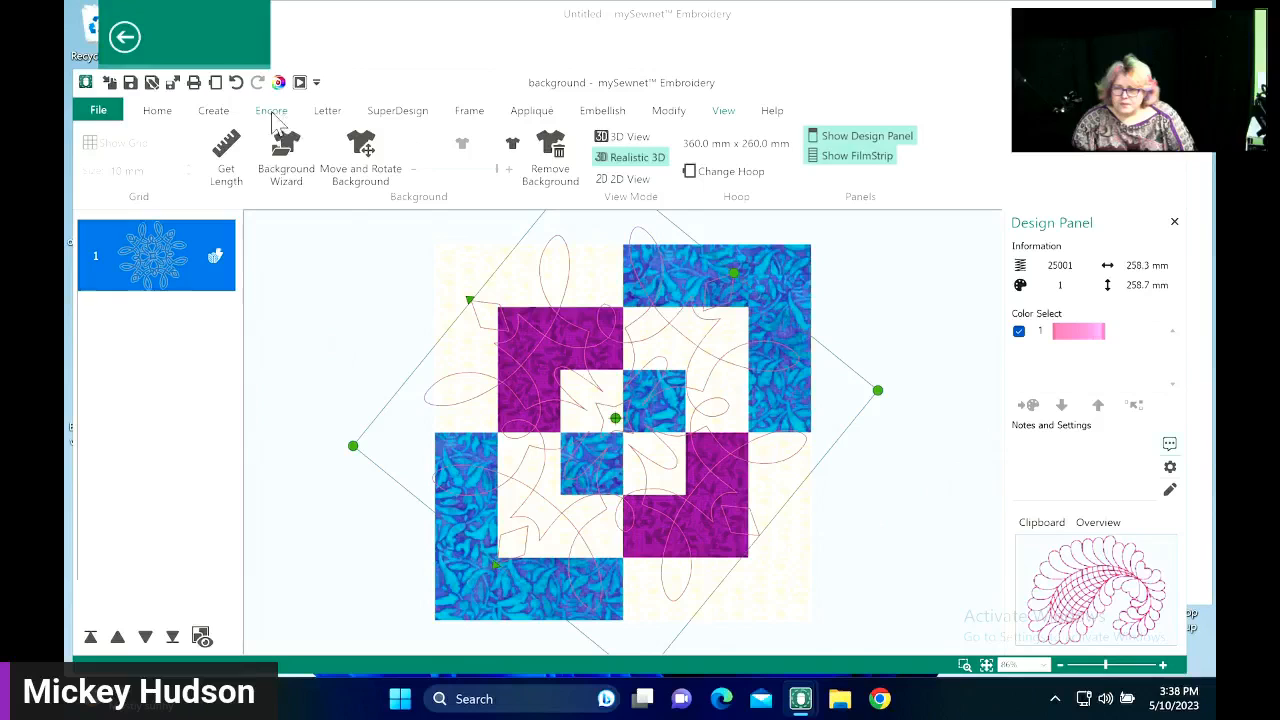
- Add the snowflake SuperDesign from the Effects category at 71 mm and place it beside the quilt block, clear of the large snowflake
left_click(405, 114)
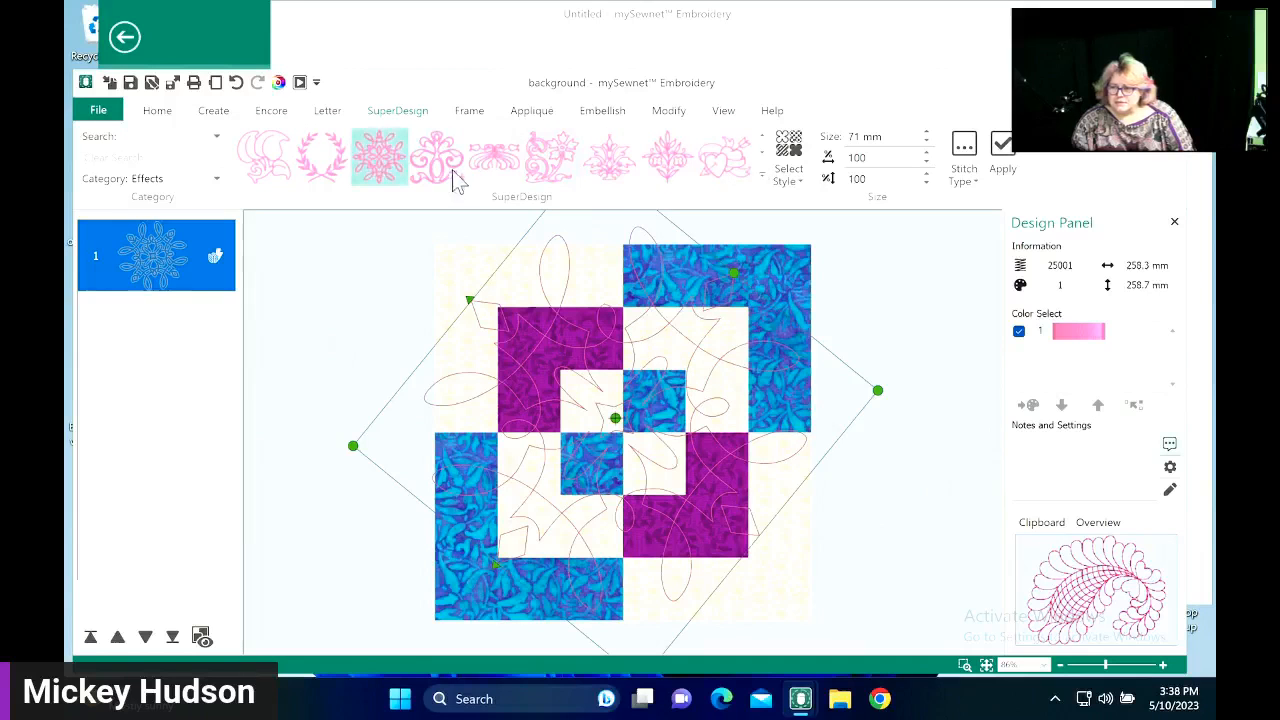
left_click(1000, 168)
left_click_drag(623, 443, 355, 325)
- Remove the quilt block background and shift the large light snowflake slightly up and to the left
left_click(515, 345)
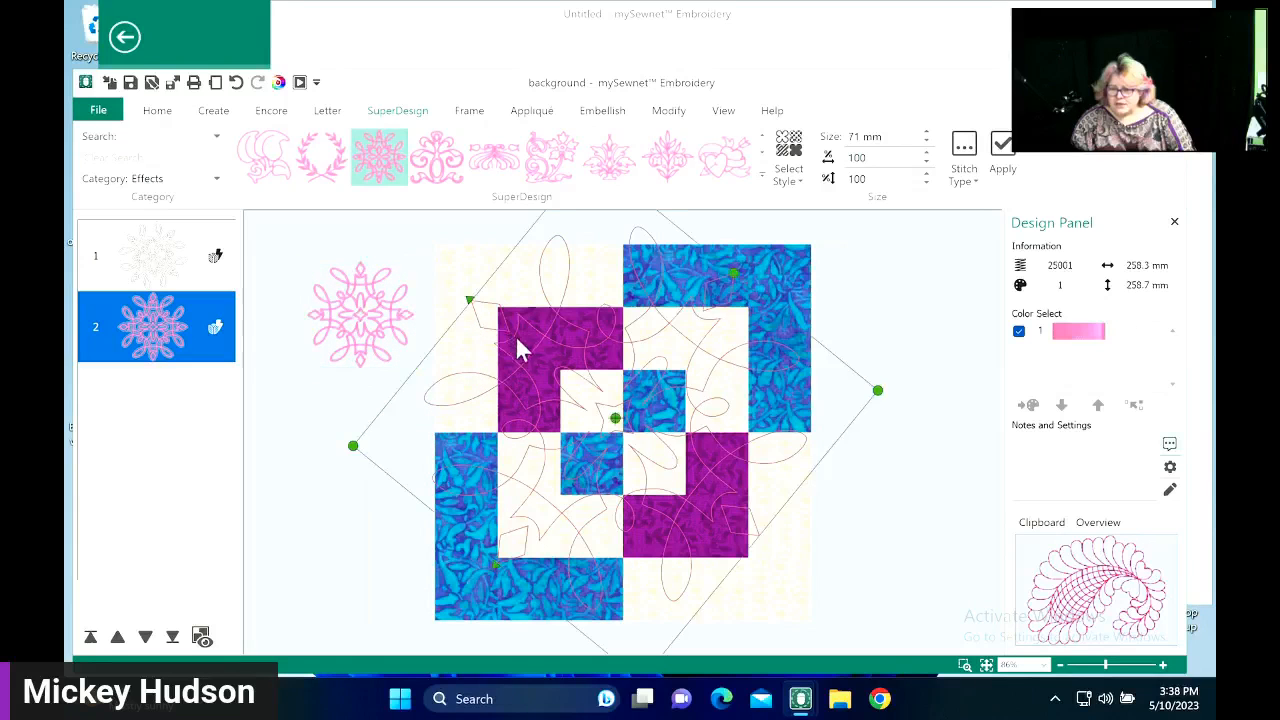
left_click(723, 110)
left_click(550, 152)
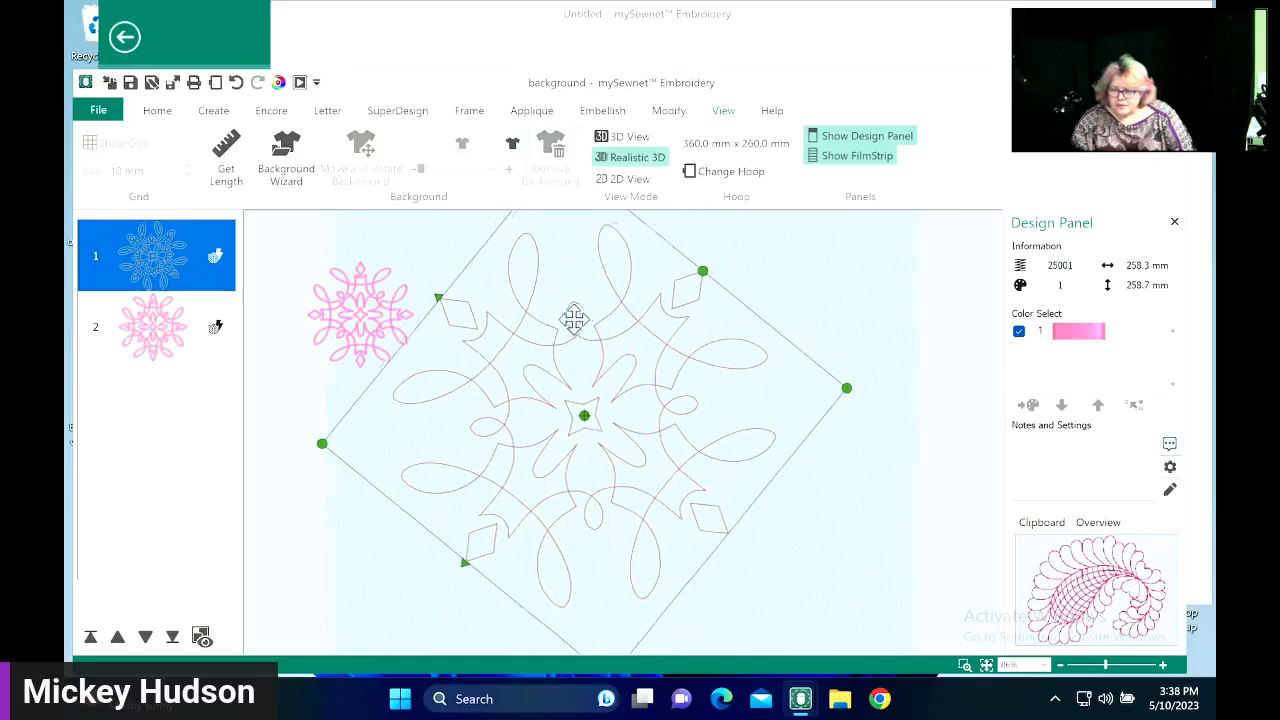
left_click_drag(574, 318, 566, 310)
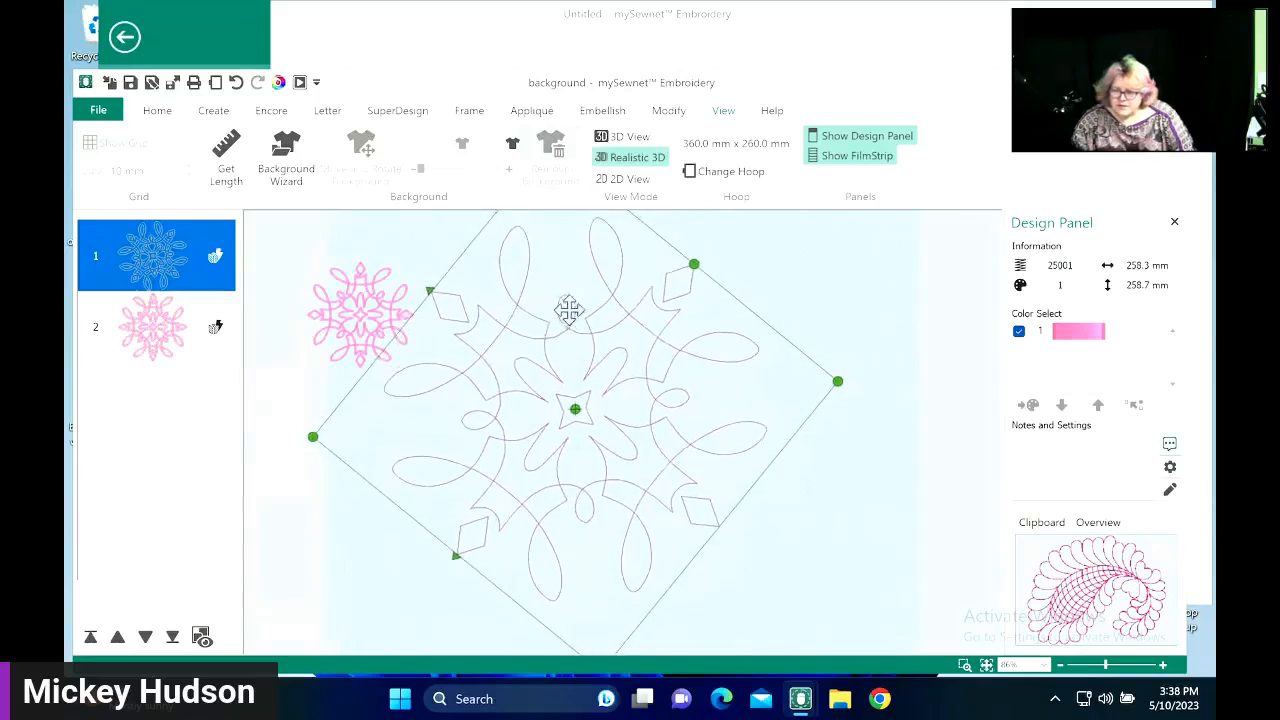
- Move the small bold snowflake a short distance toward the large one
left_click(986, 666)
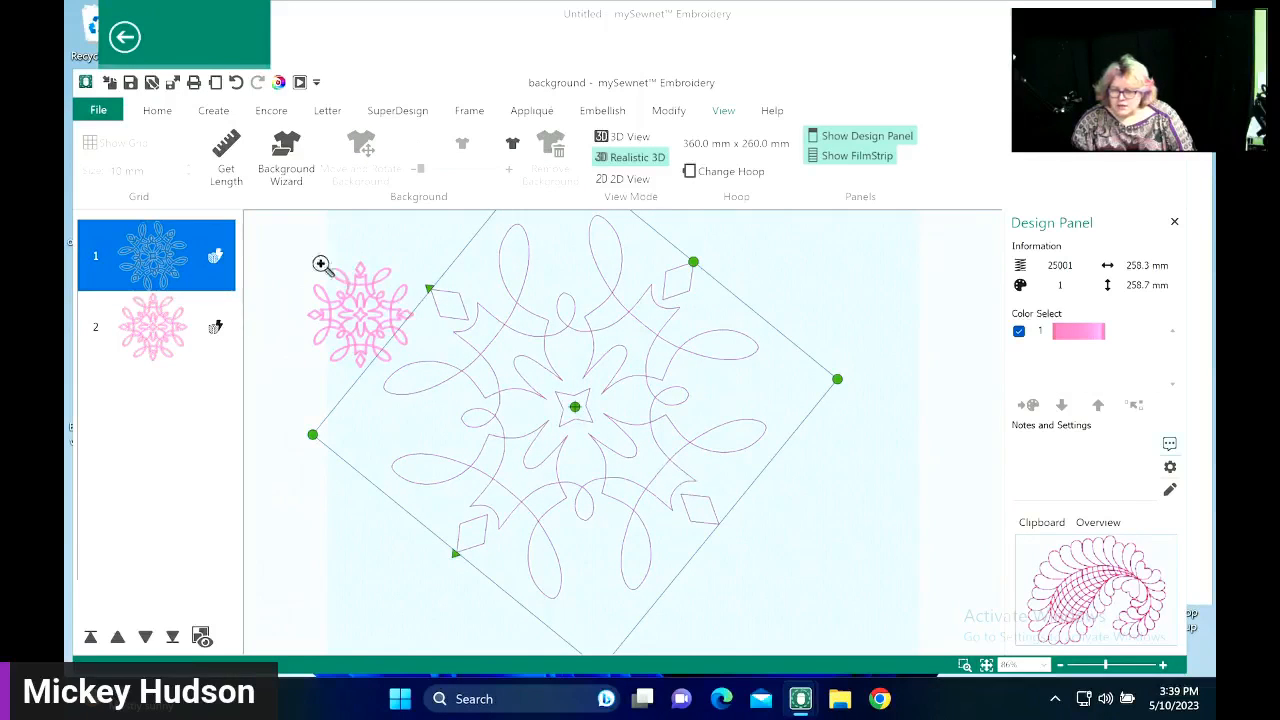
left_click_drag(320, 263, 494, 356)
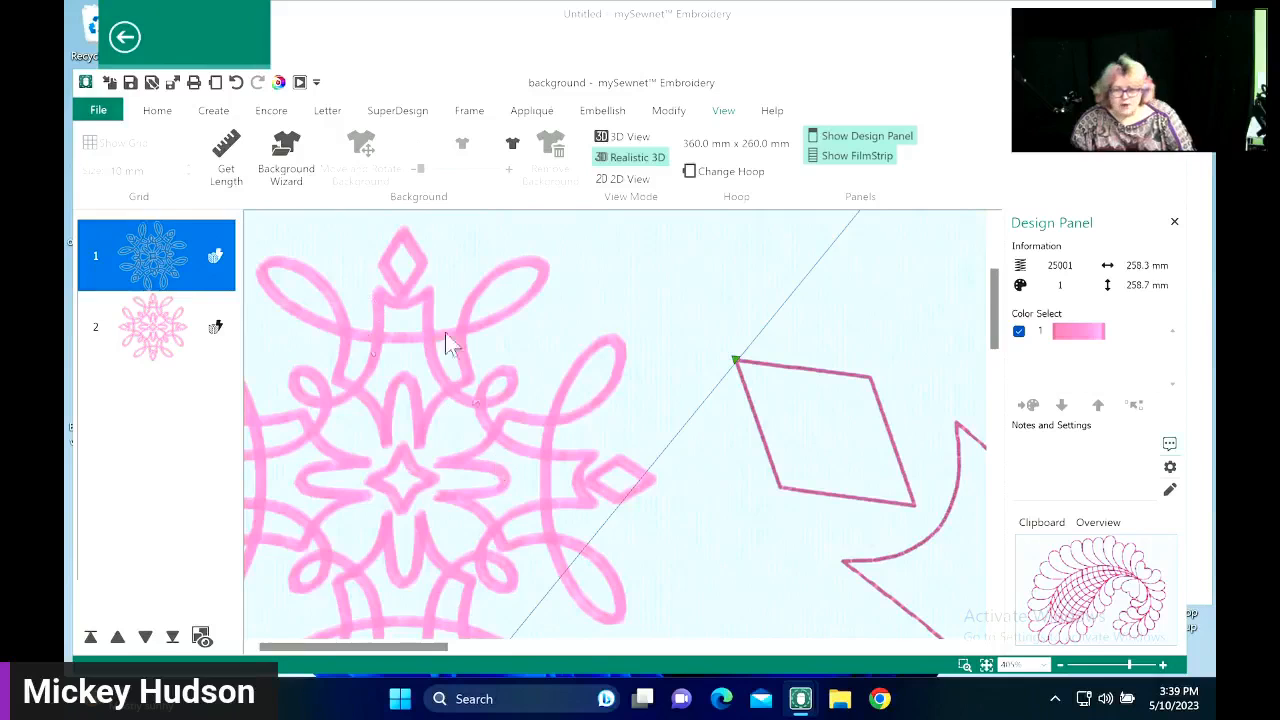
left_click(392, 112)
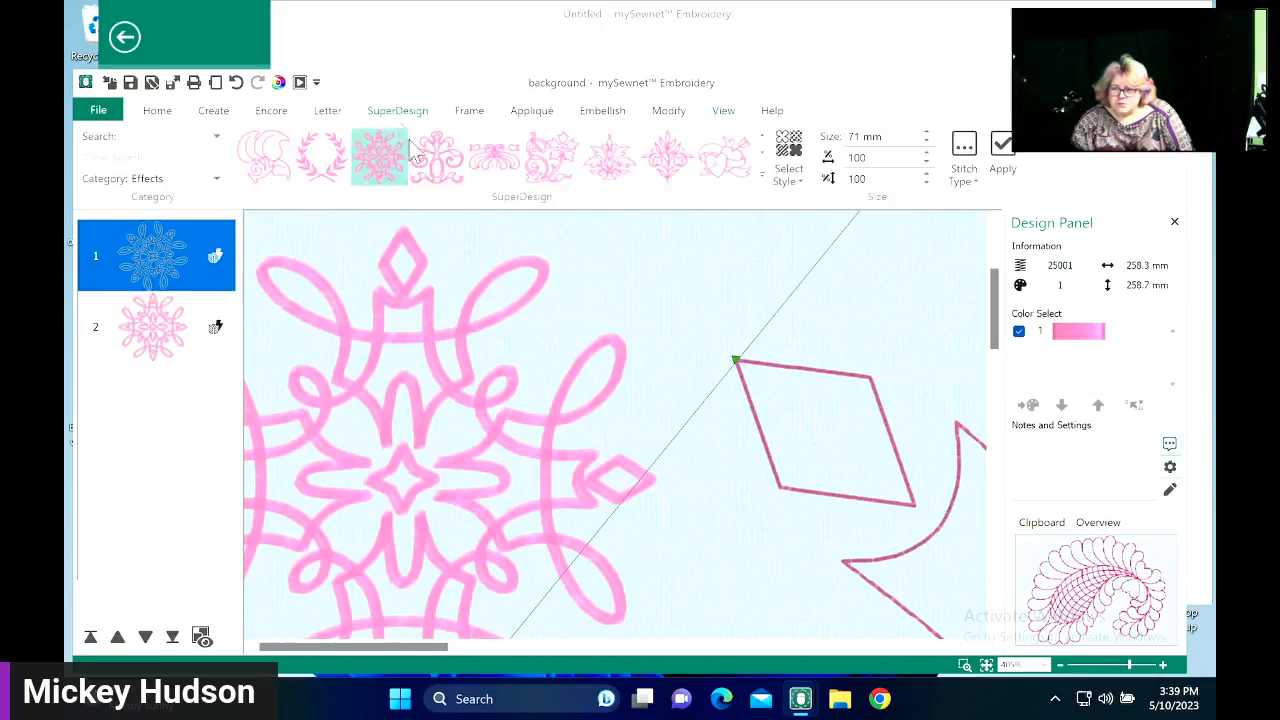
left_click(400, 152)
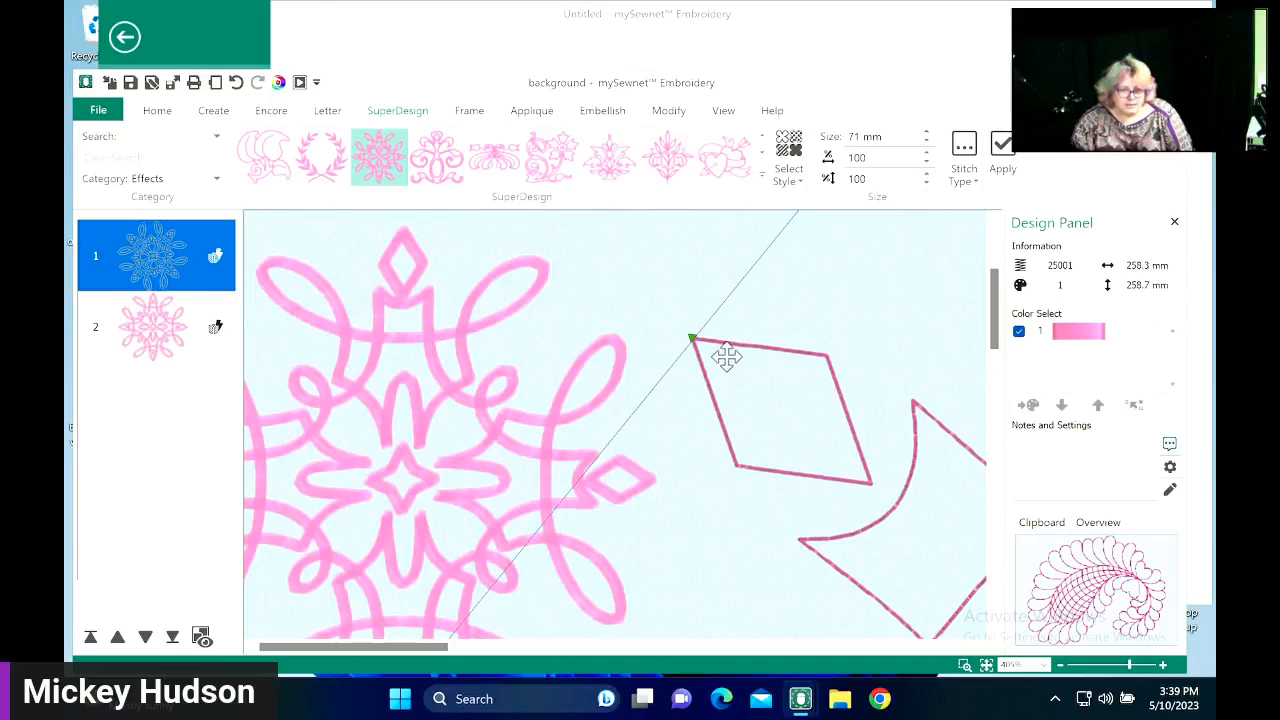
left_click(457, 396)
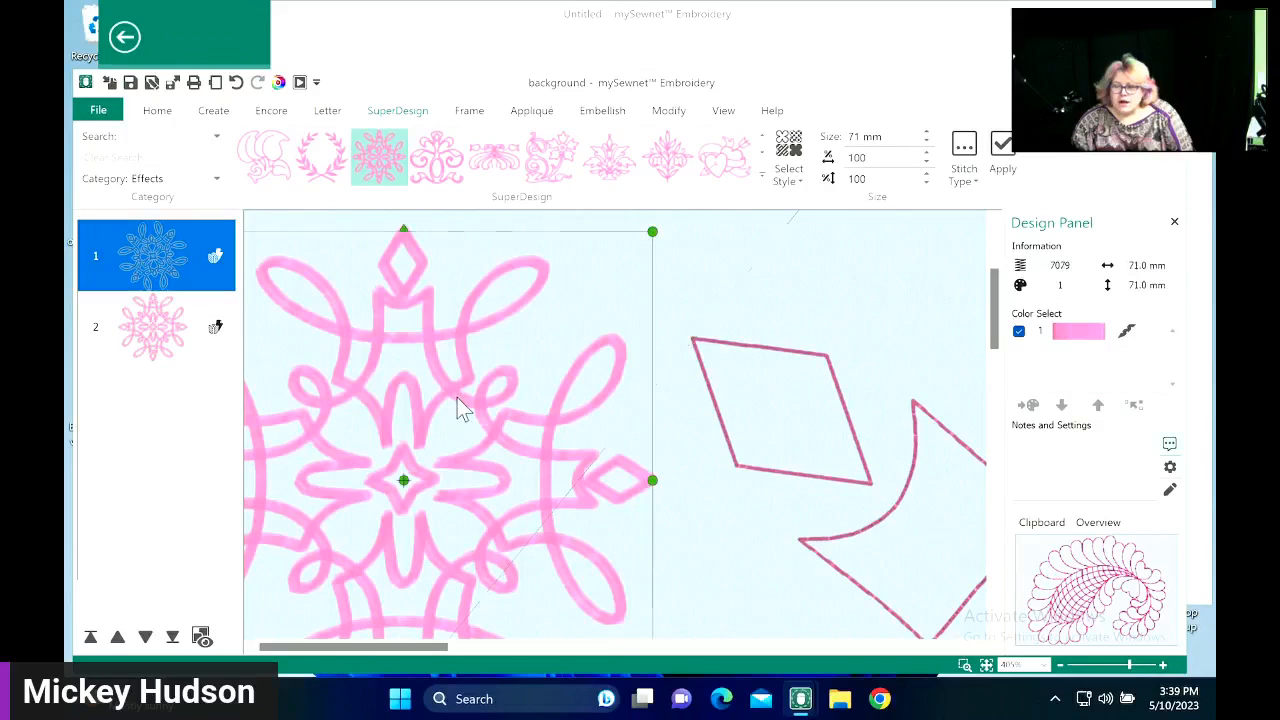
left_click_drag(452, 399, 521, 401)
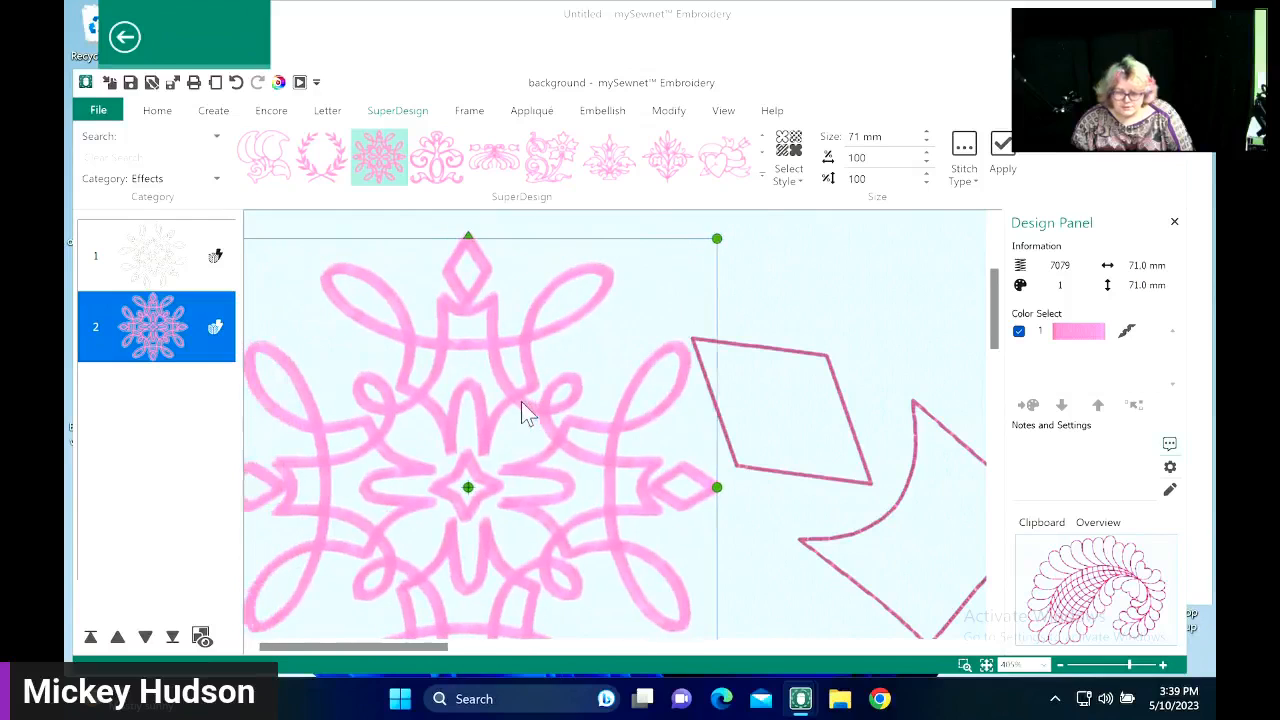
- Set the small snowflake's style to Light
right_click(505, 366)
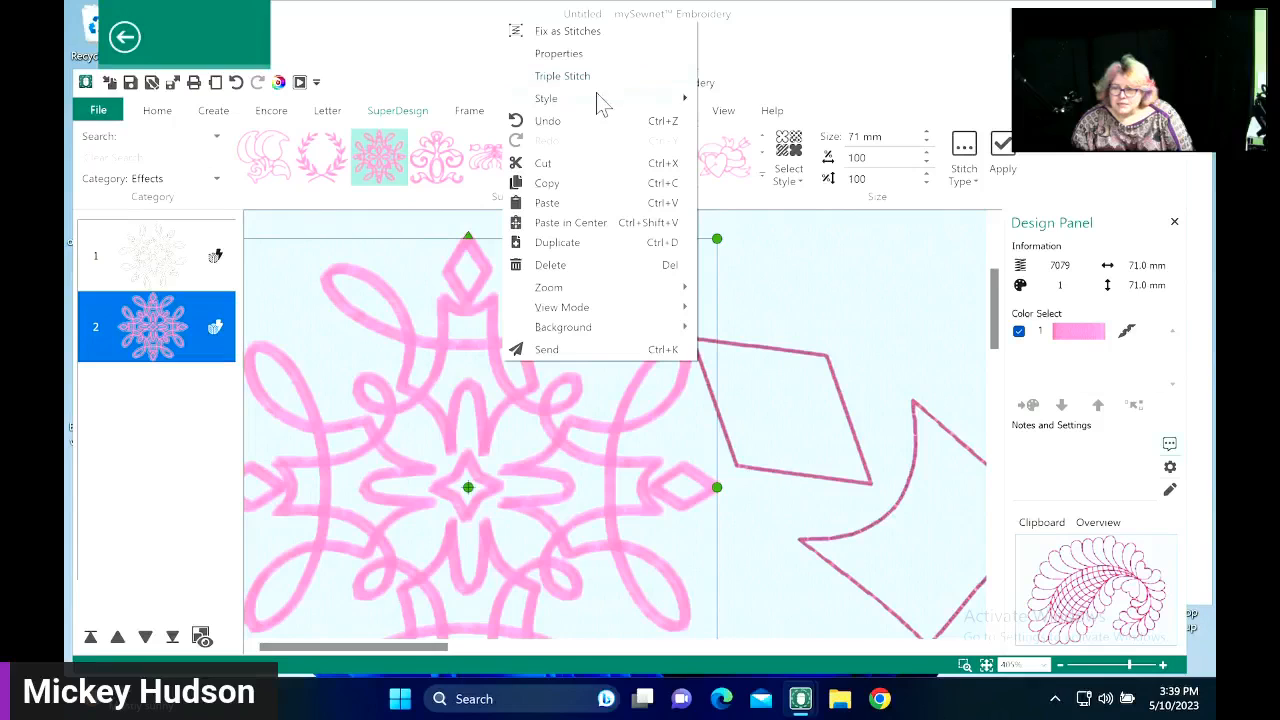
mouse_move(598, 106)
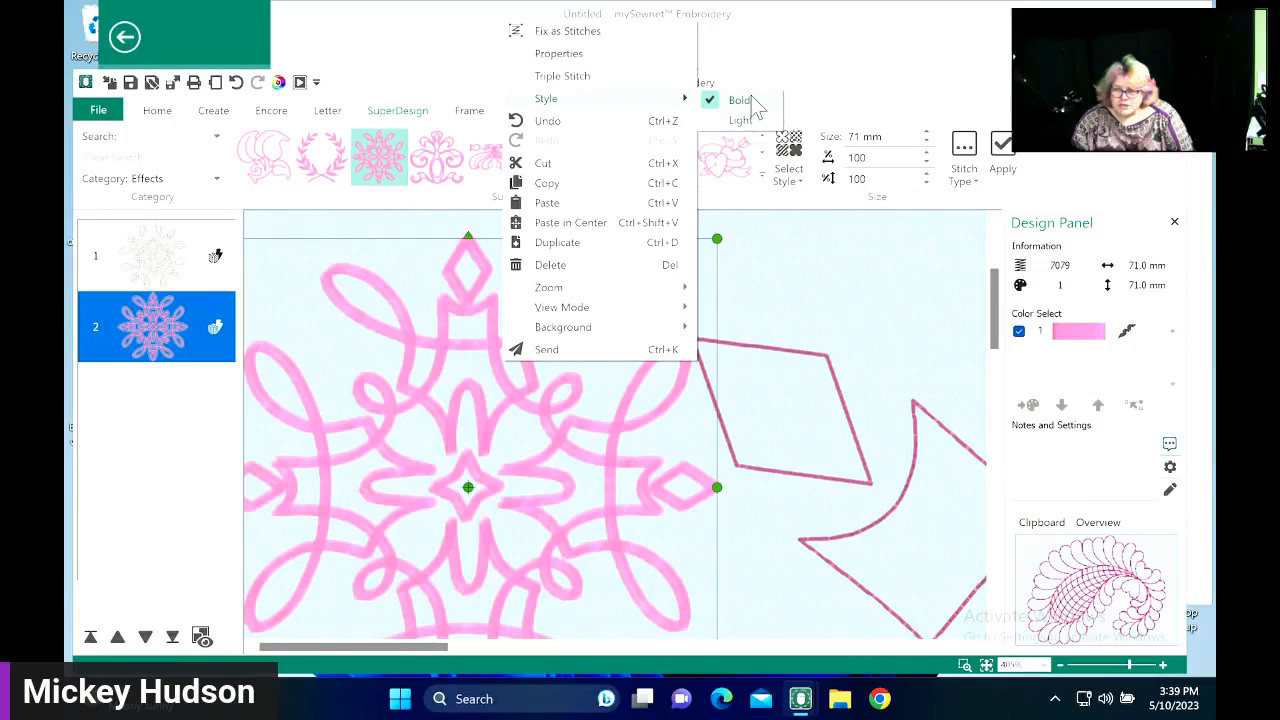
left_click(740, 121)
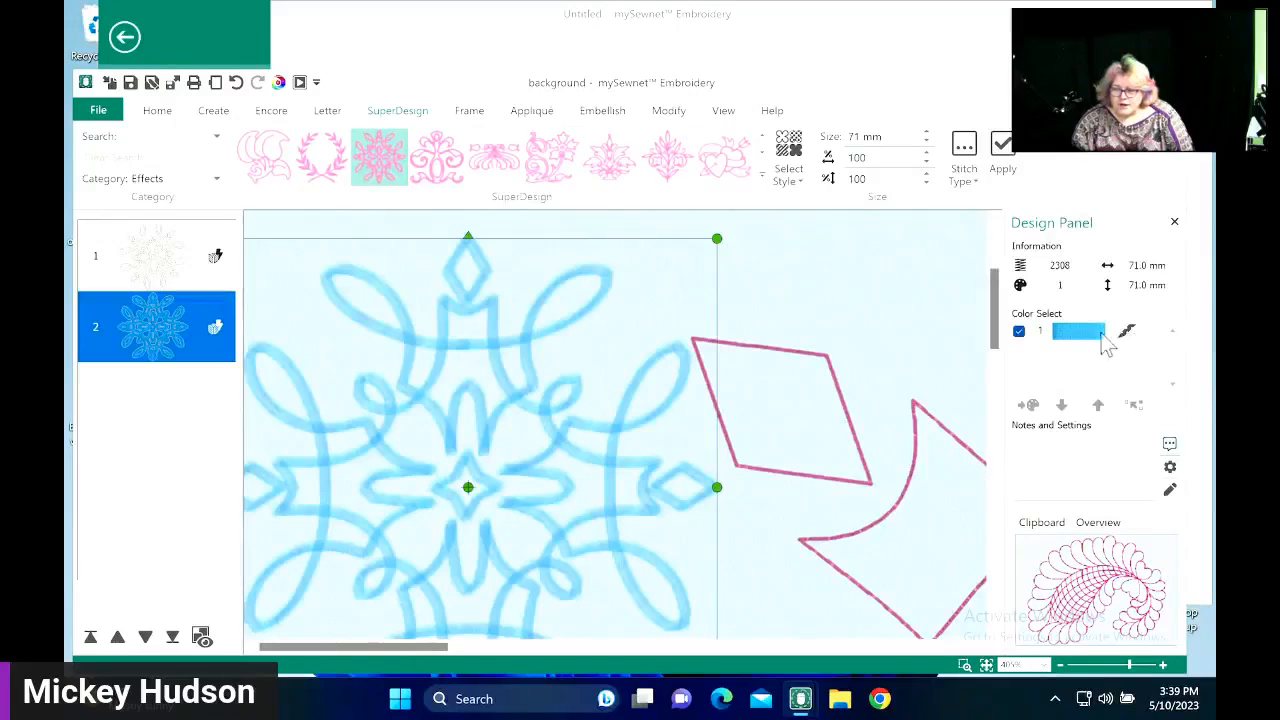
- Switch the small snowflake's color from the felting needle to regular thread, Robison-Anton Rayon 40 shade 2533 Ozone
left_click(1103, 338)
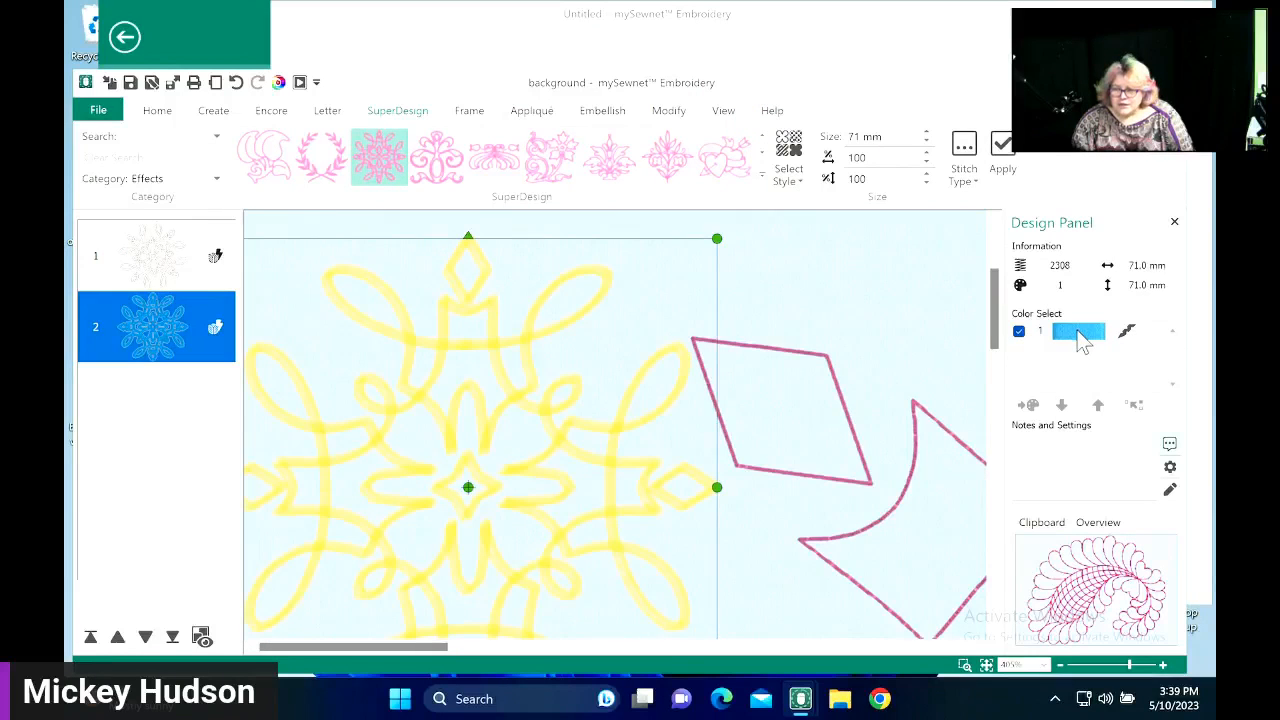
left_click(1083, 340)
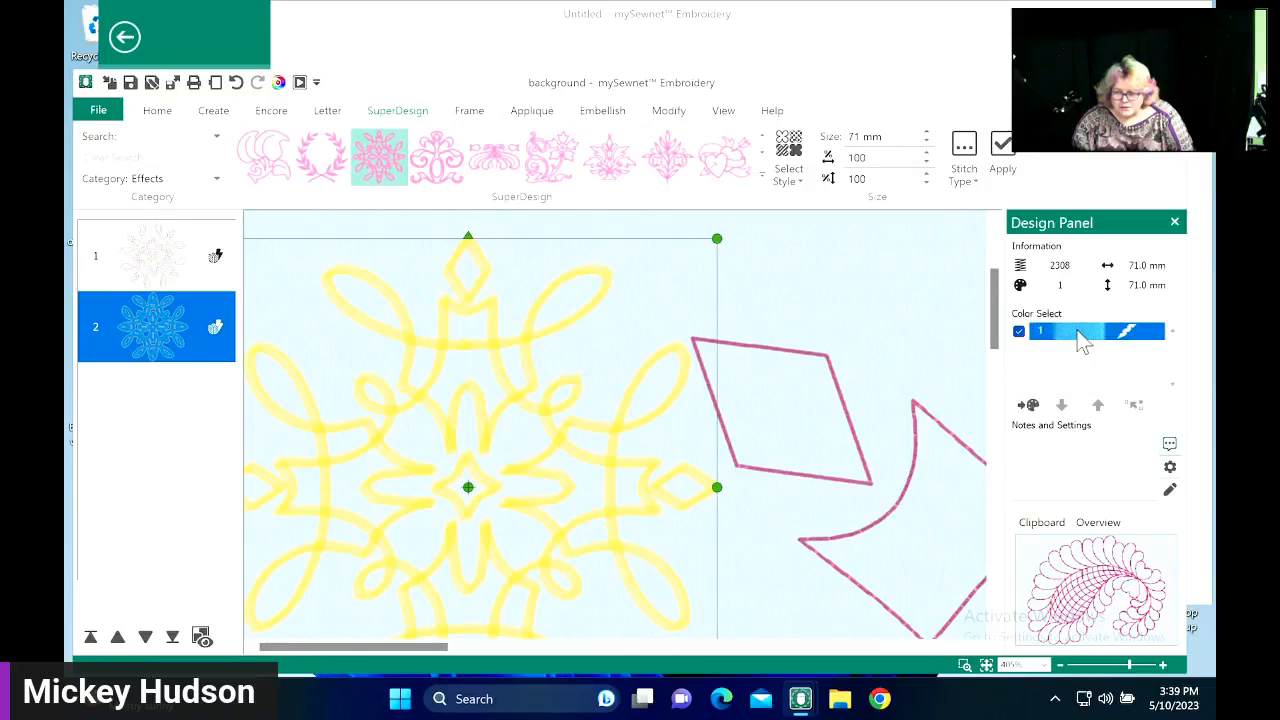
double_click(1083, 340)
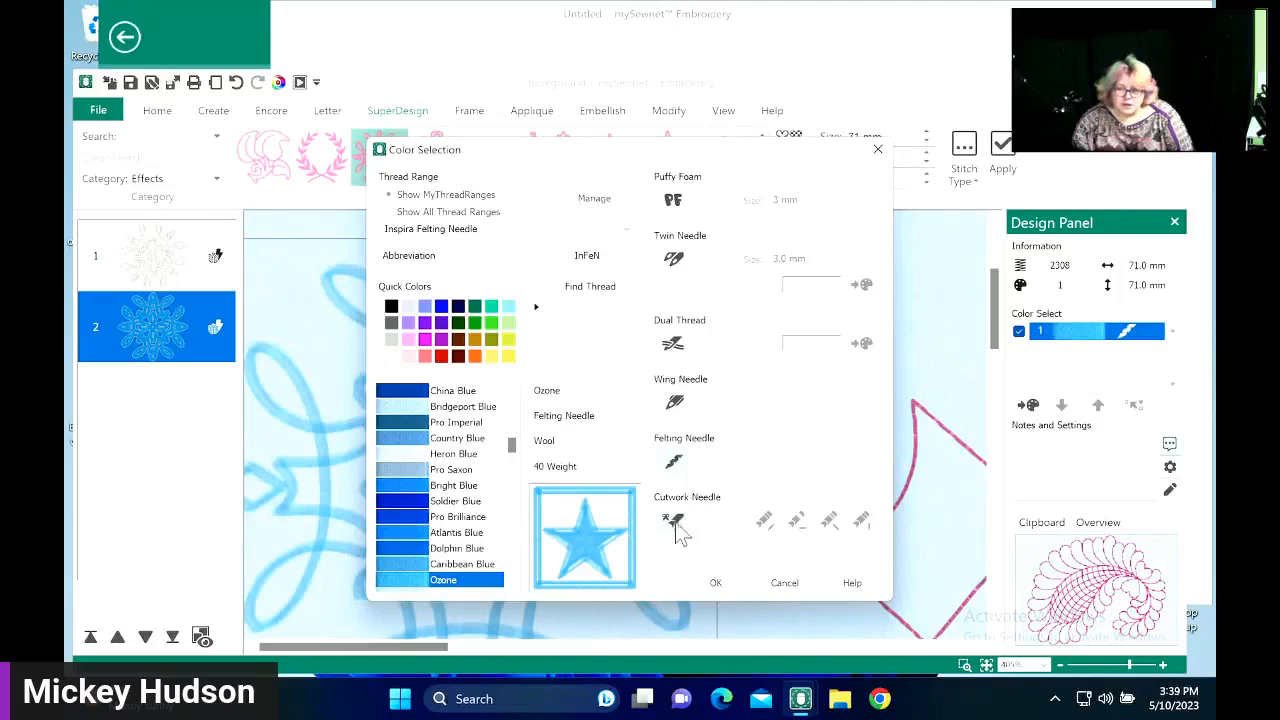
left_click(674, 465)
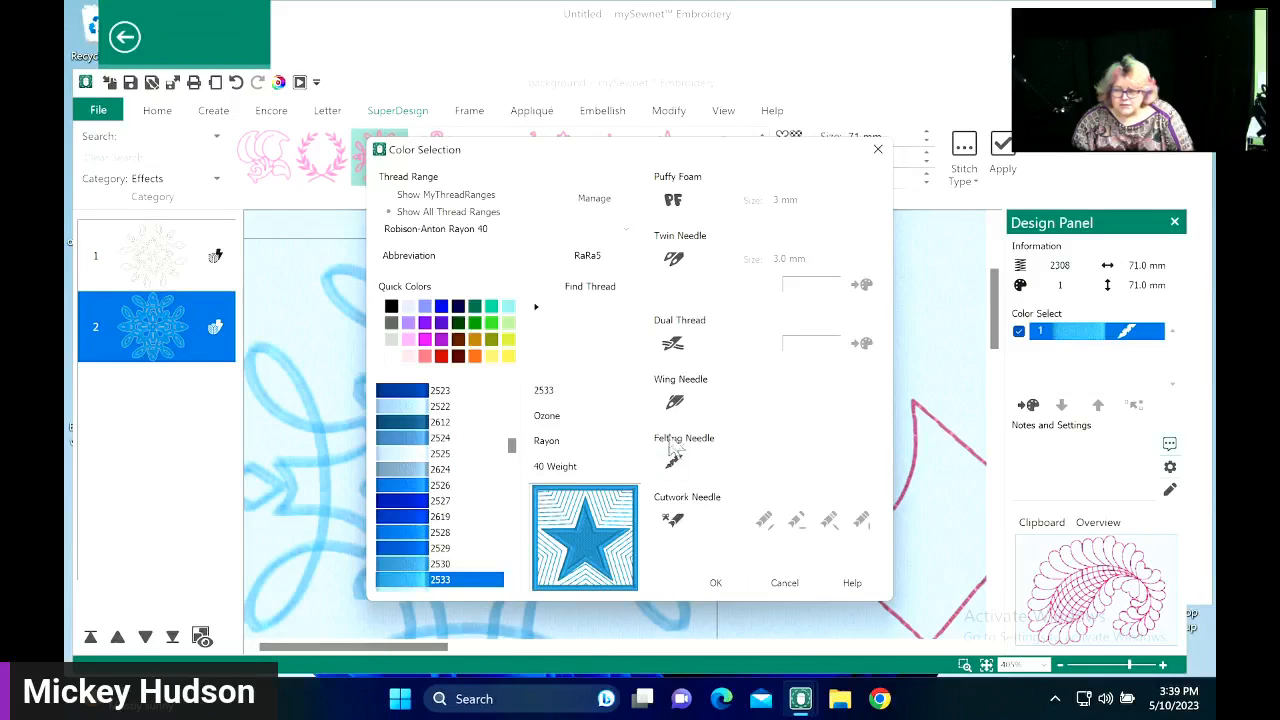
- Try Dual Thread for the small snowflake with 2415 Floral Pink as the second thread
left_click(674, 348)
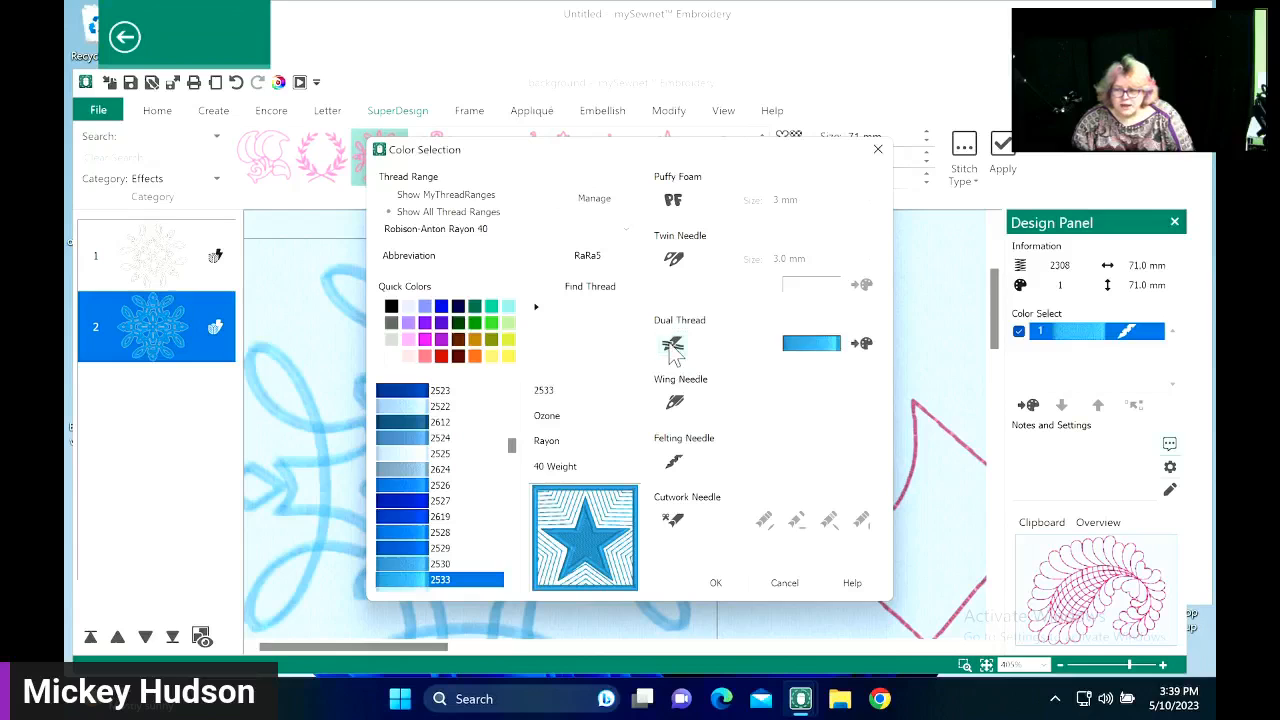
left_click(862, 344)
left_click(546, 326)
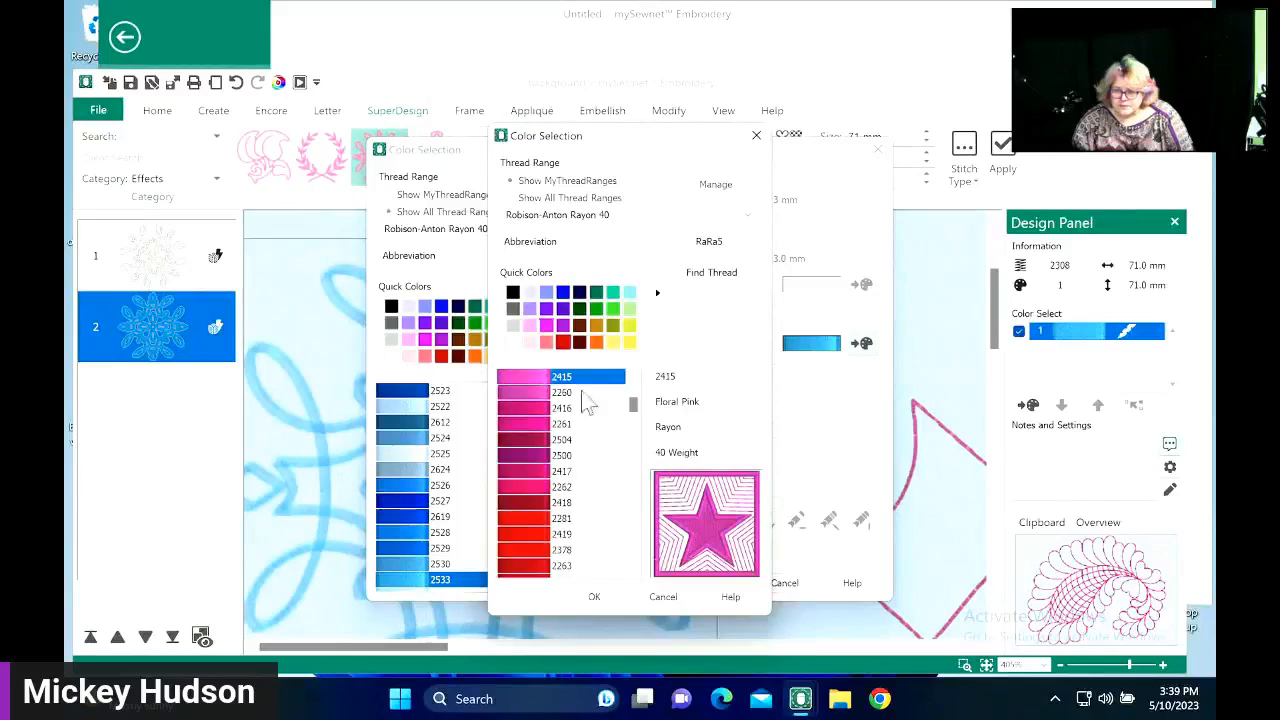
left_click(597, 594)
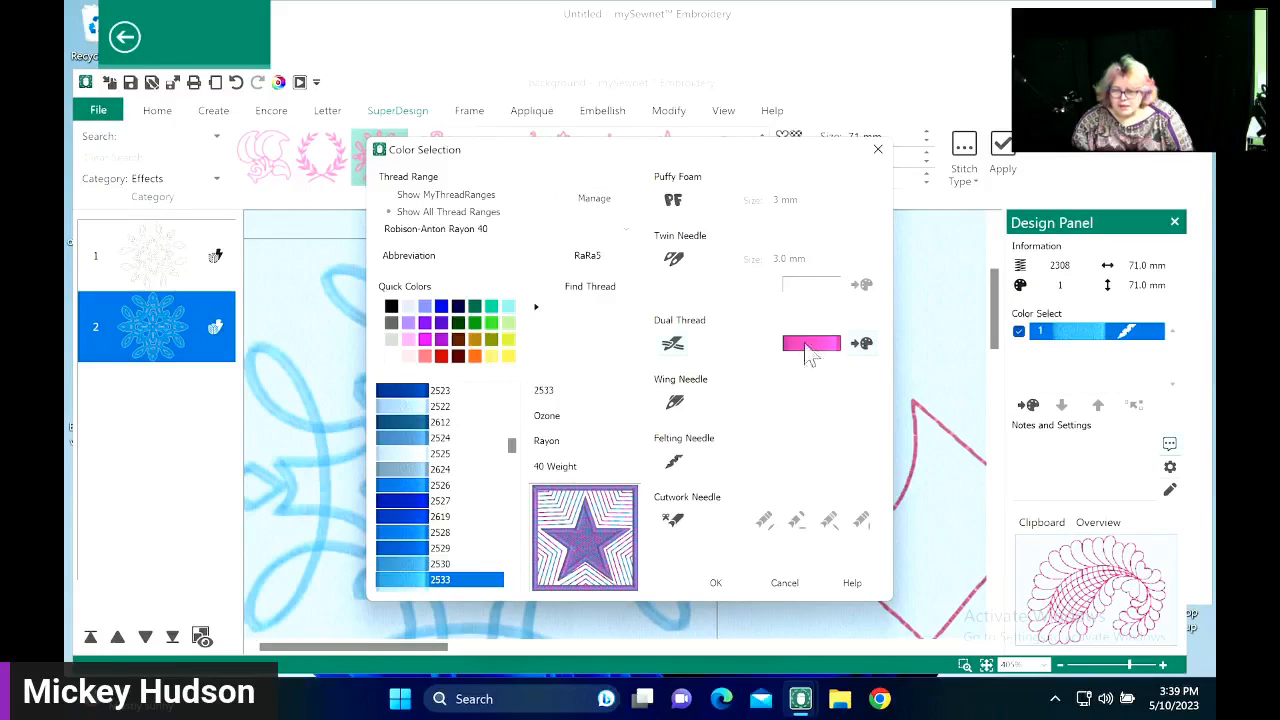
- Apply a 3.0 mm Twin Needle to the small snowflake with 2415 Floral Pink as the second thread
left_click(673, 264)
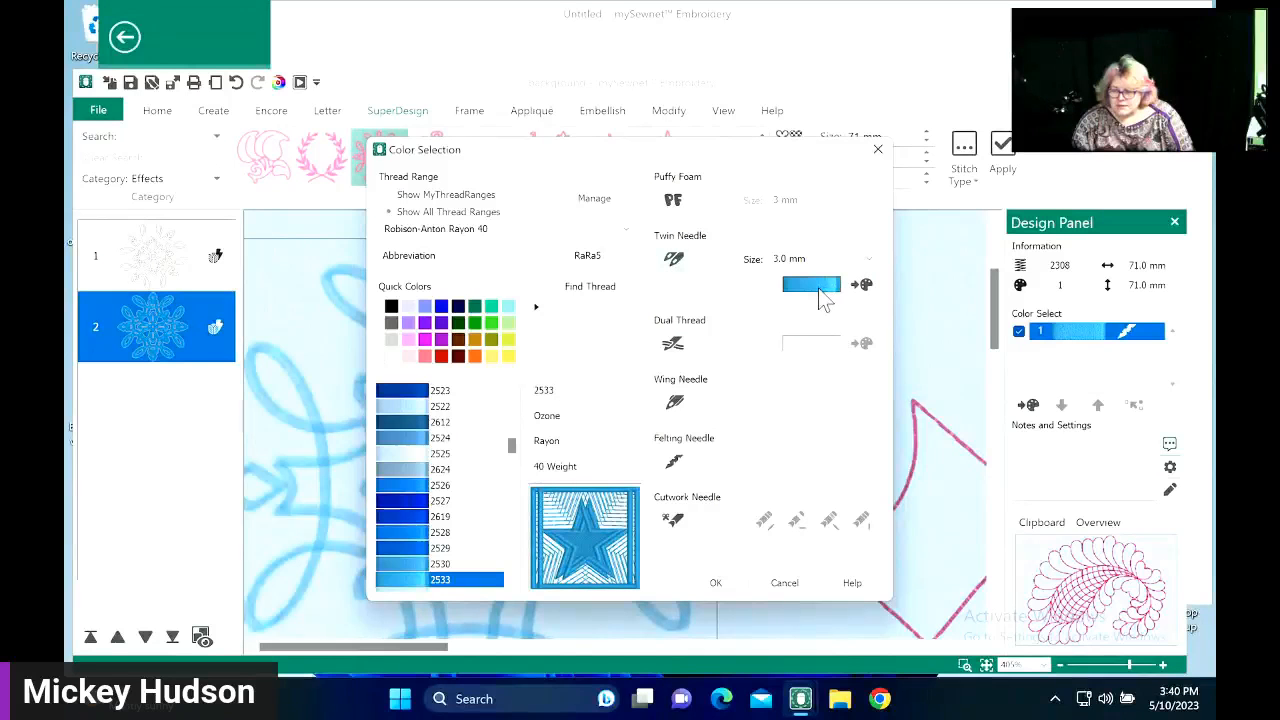
left_click(862, 285)
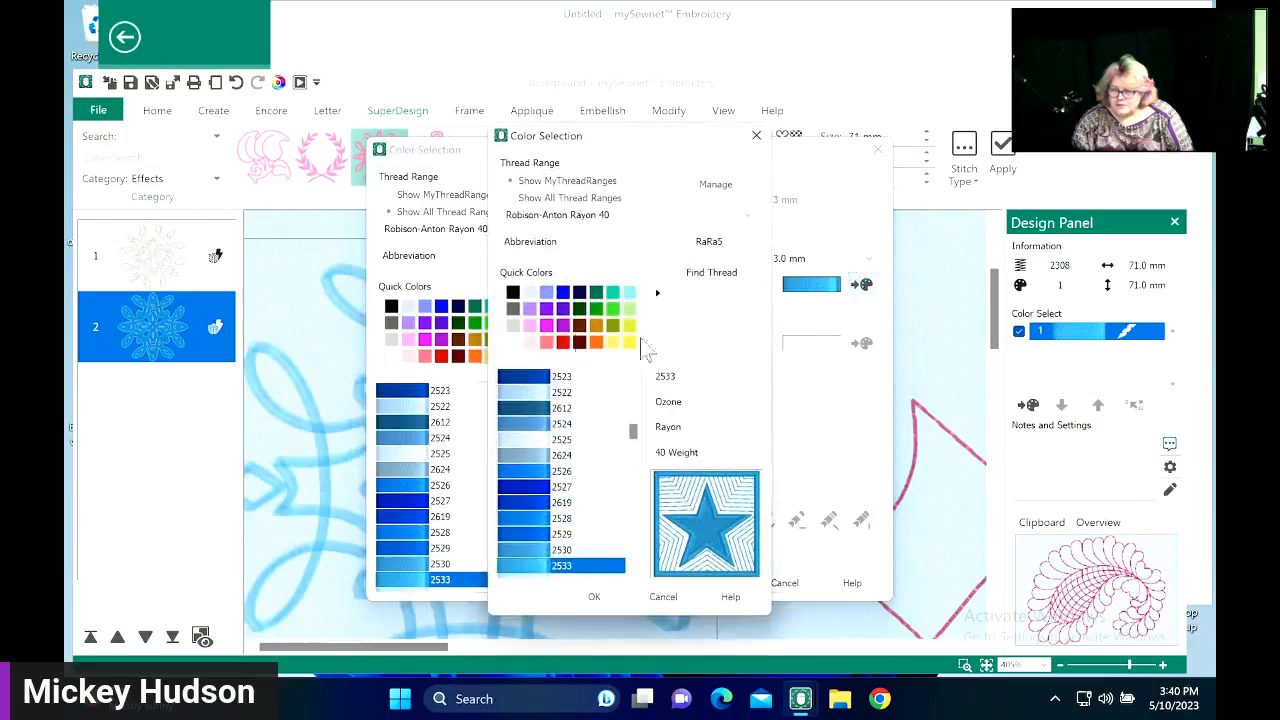
left_click(550, 326)
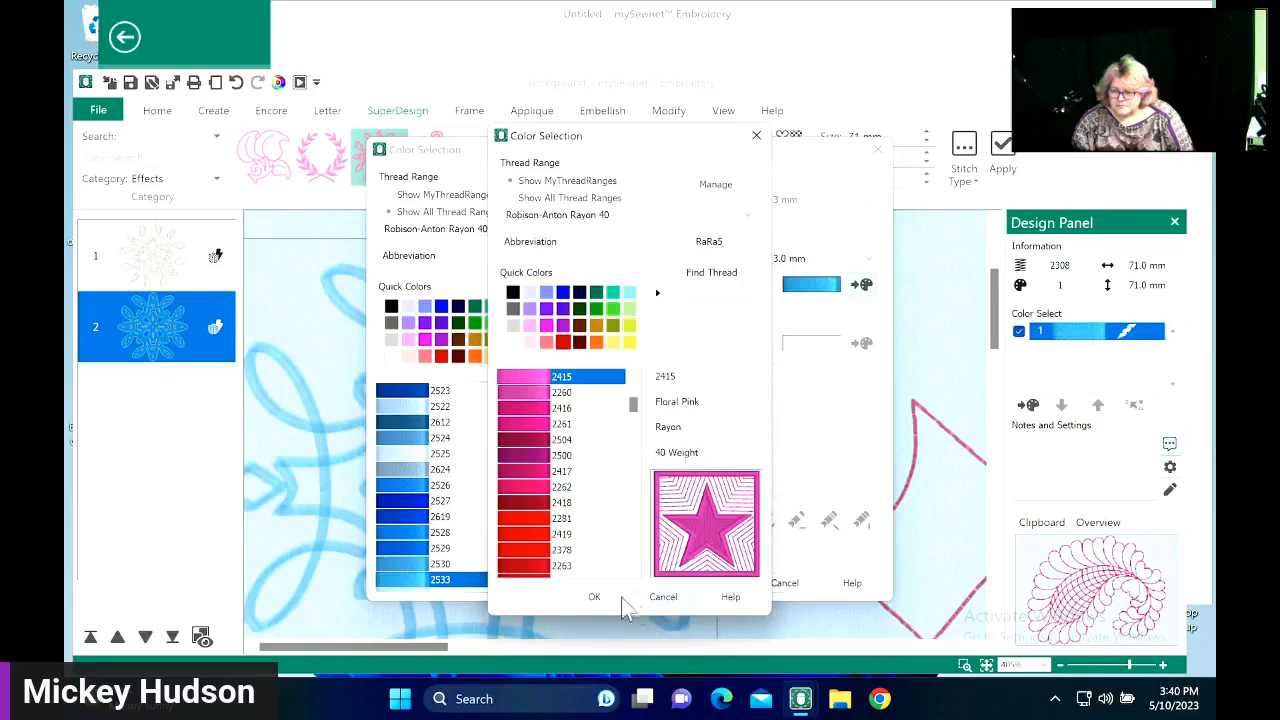
left_click(594, 596)
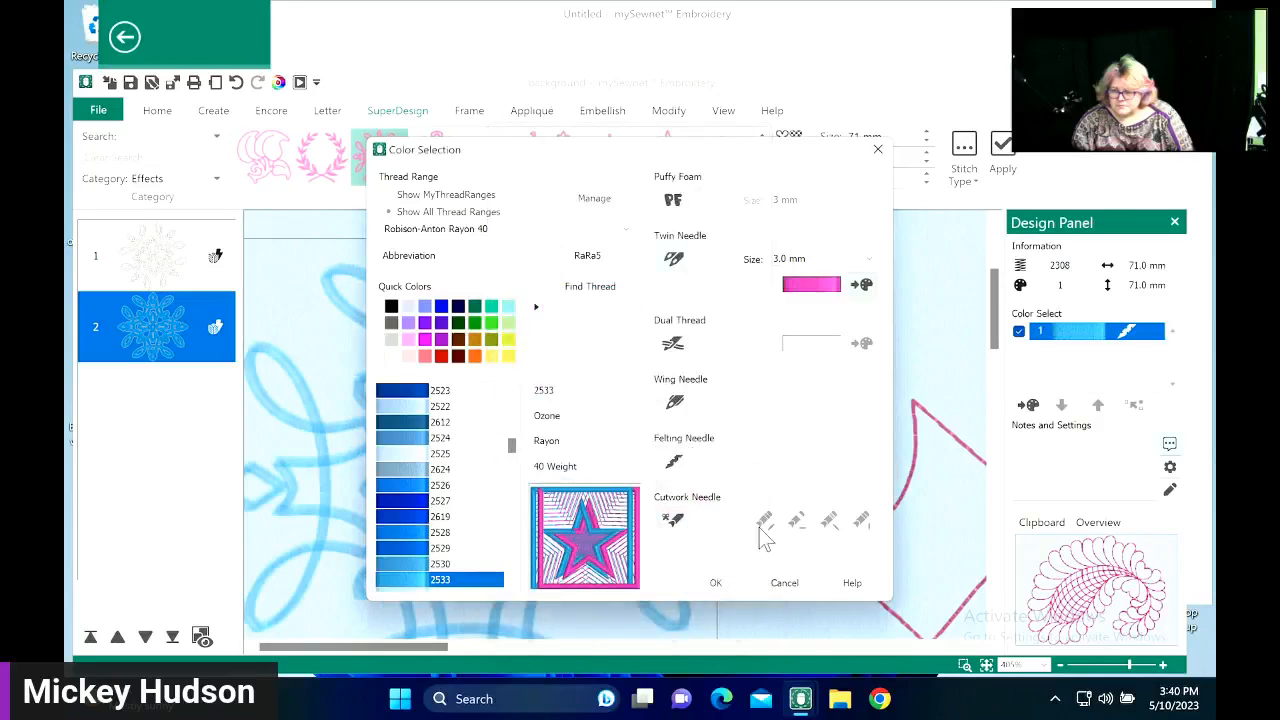
left_click(715, 582)
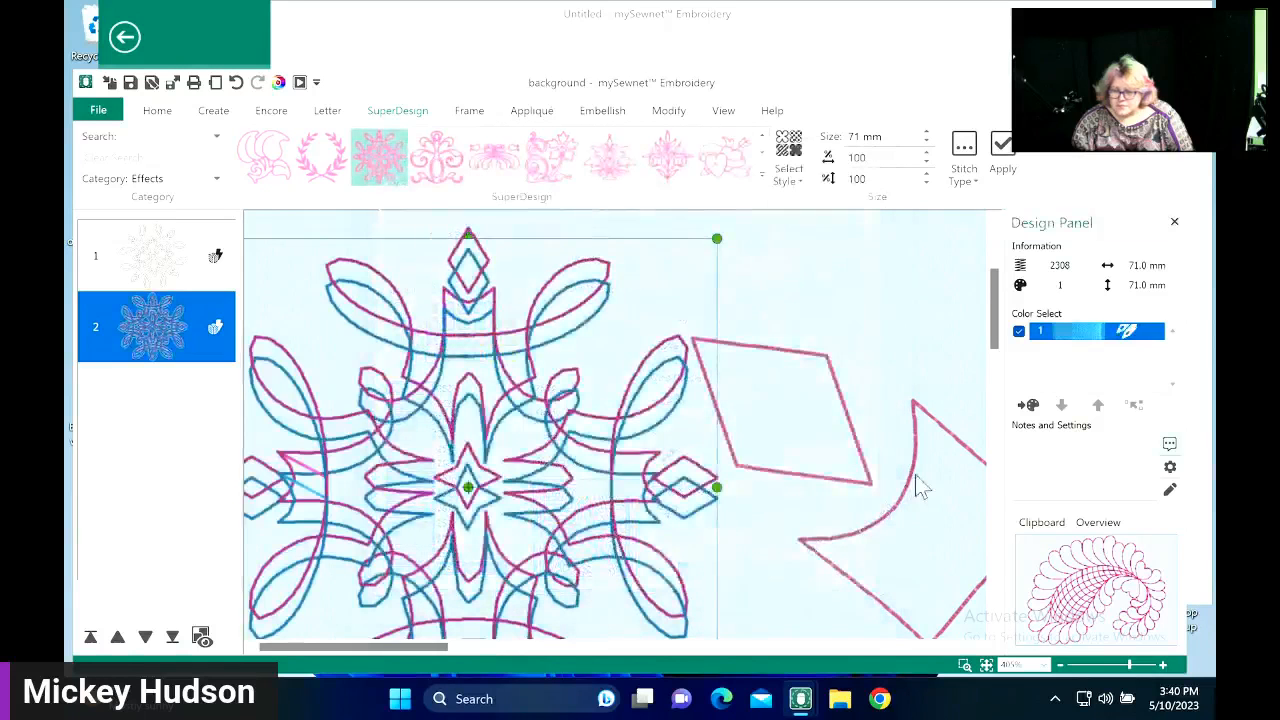
right_click(588, 452)
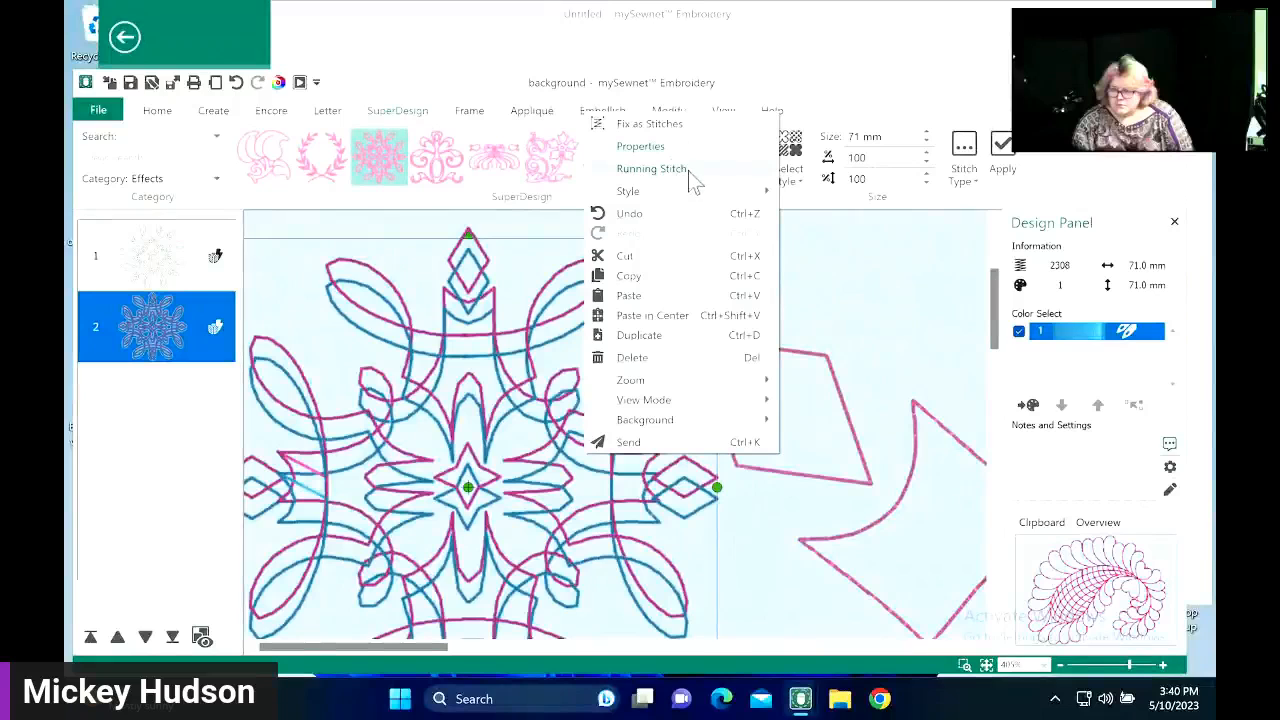
mouse_move(671, 193)
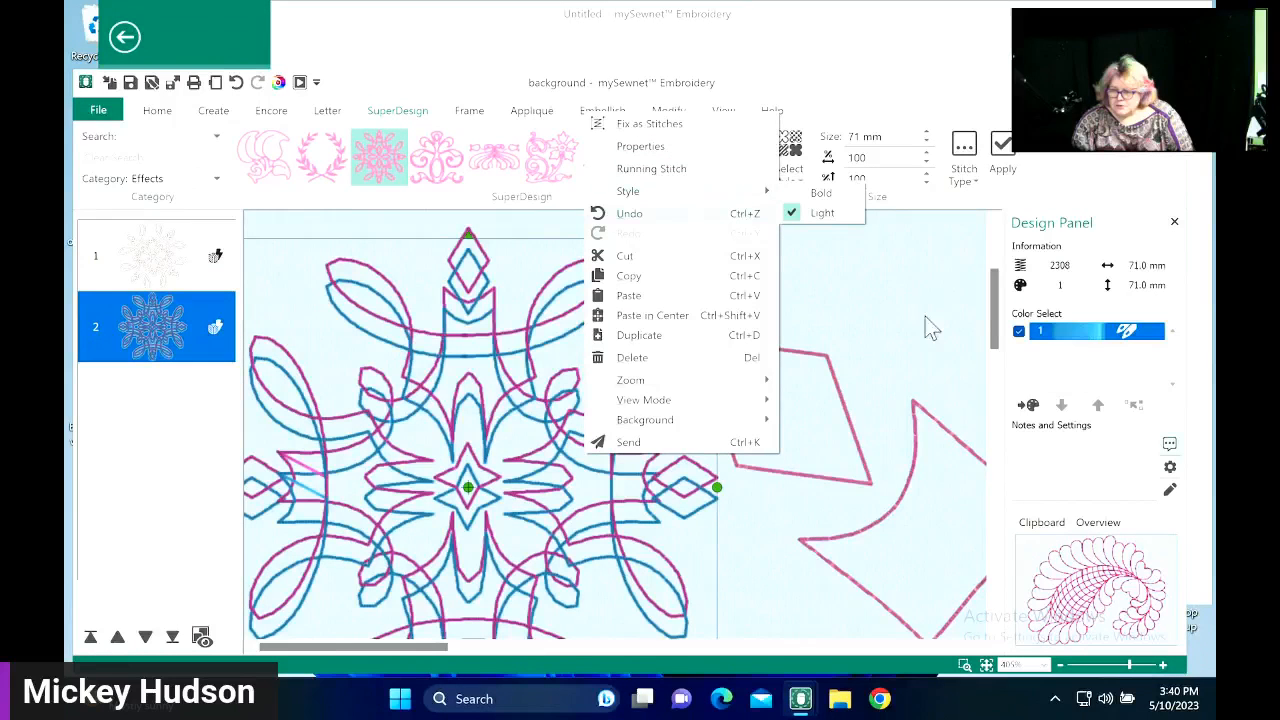
left_click(930, 378)
left_click(1065, 332)
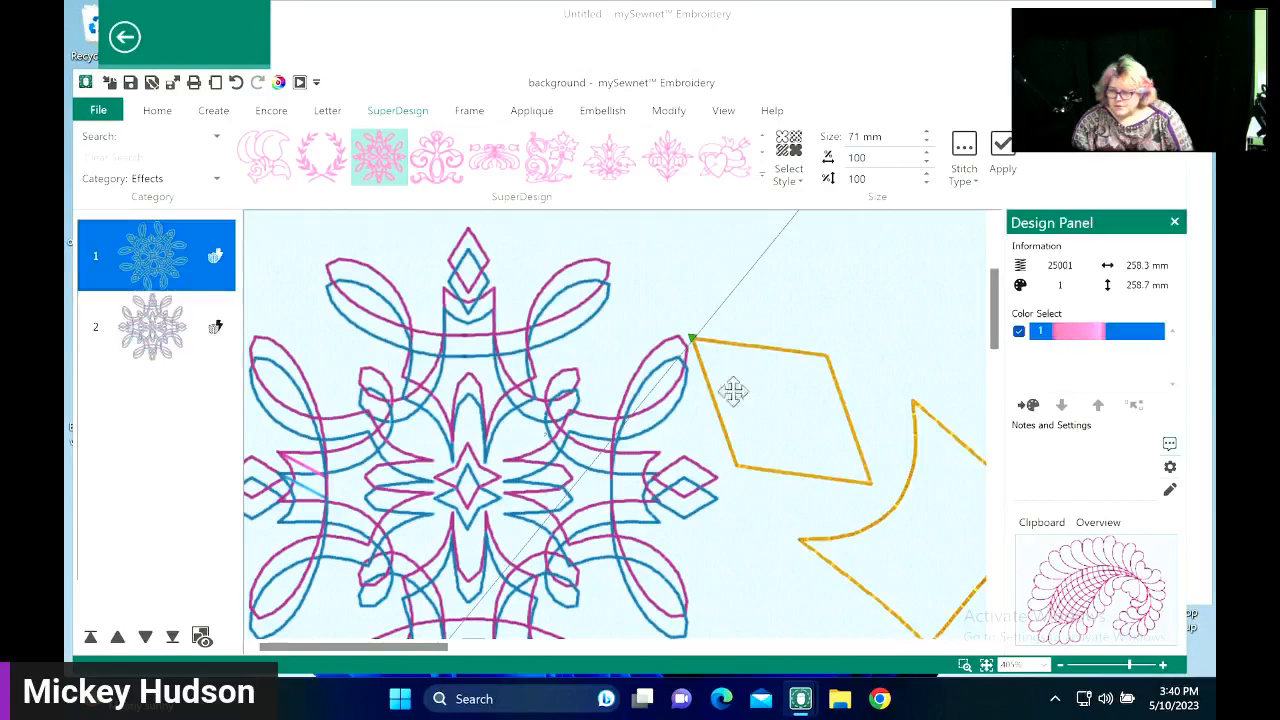
- Apply Dual Thread with a pink second thread to the small snowflake, and move the design slightly down and to the right
left_click(392, 461)
left_click(1067, 328)
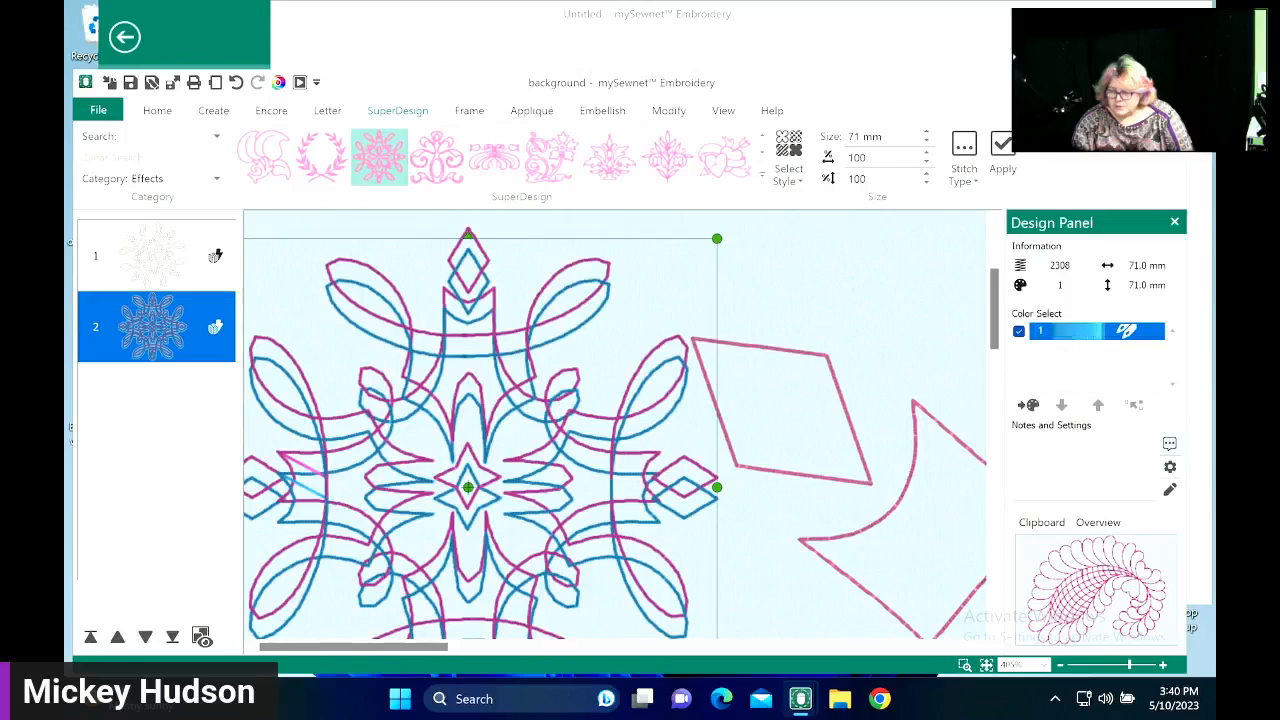
double_click(1070, 334)
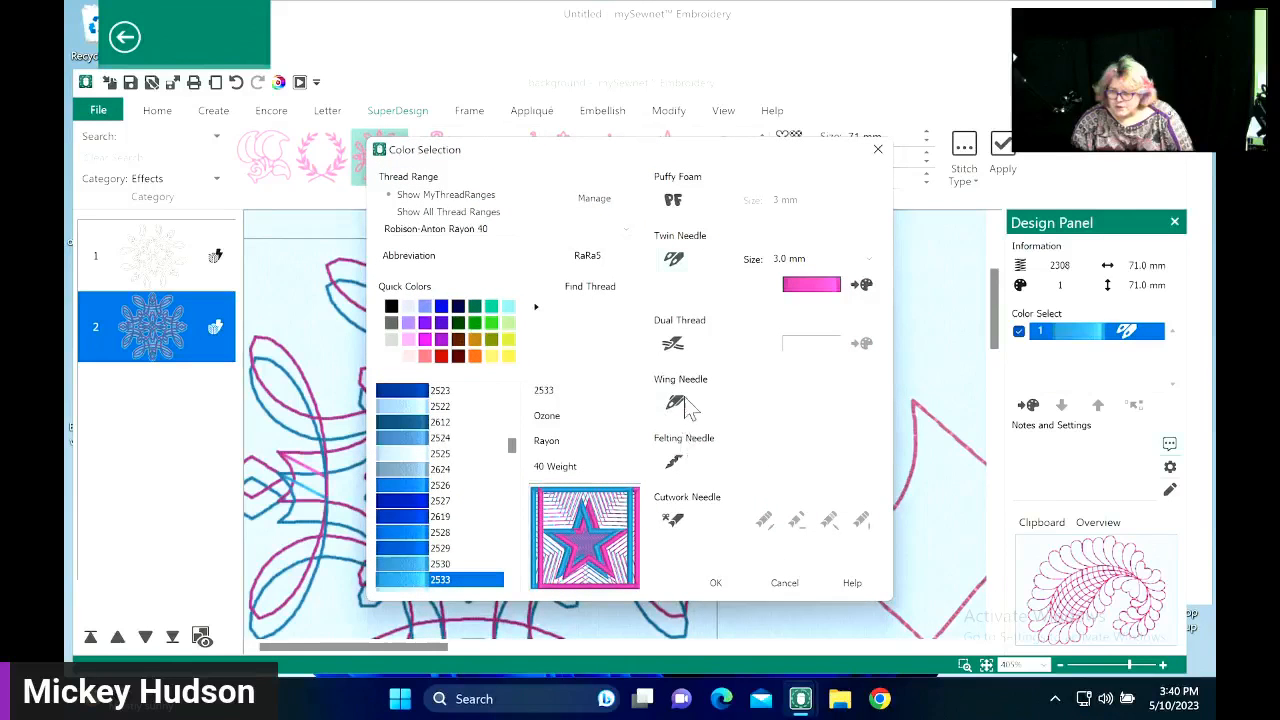
left_click(674, 344)
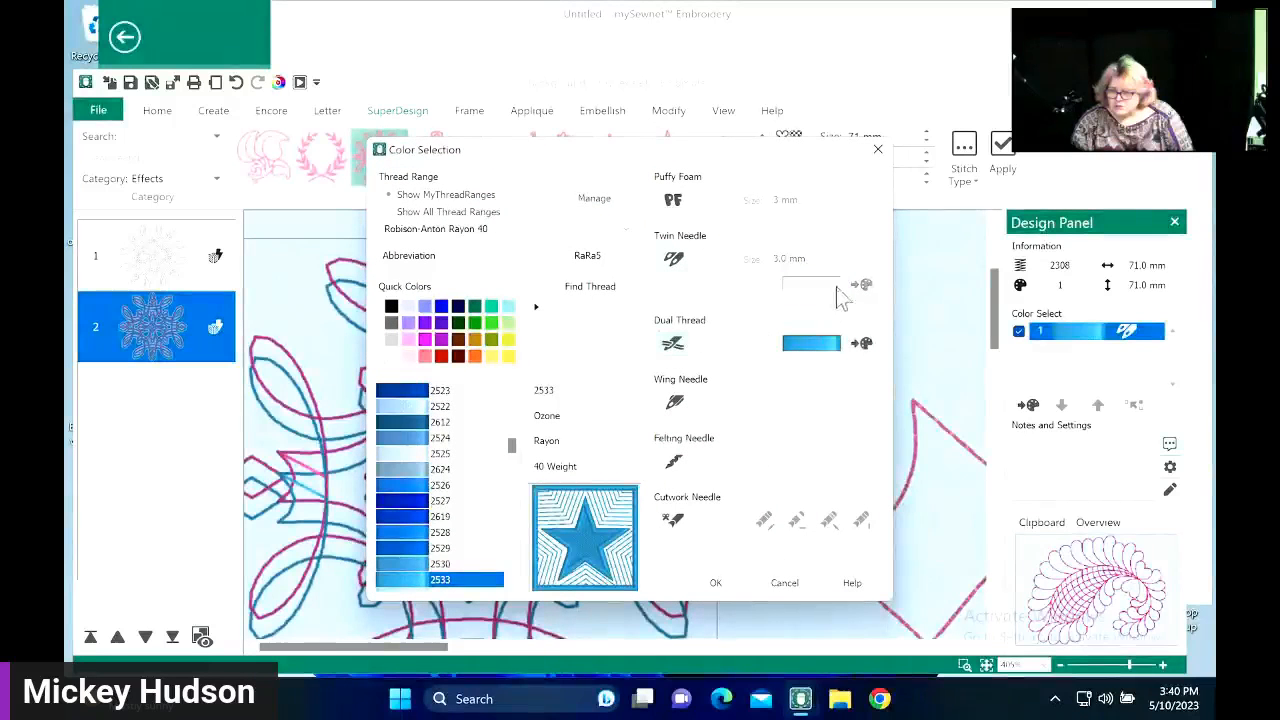
left_click(864, 343)
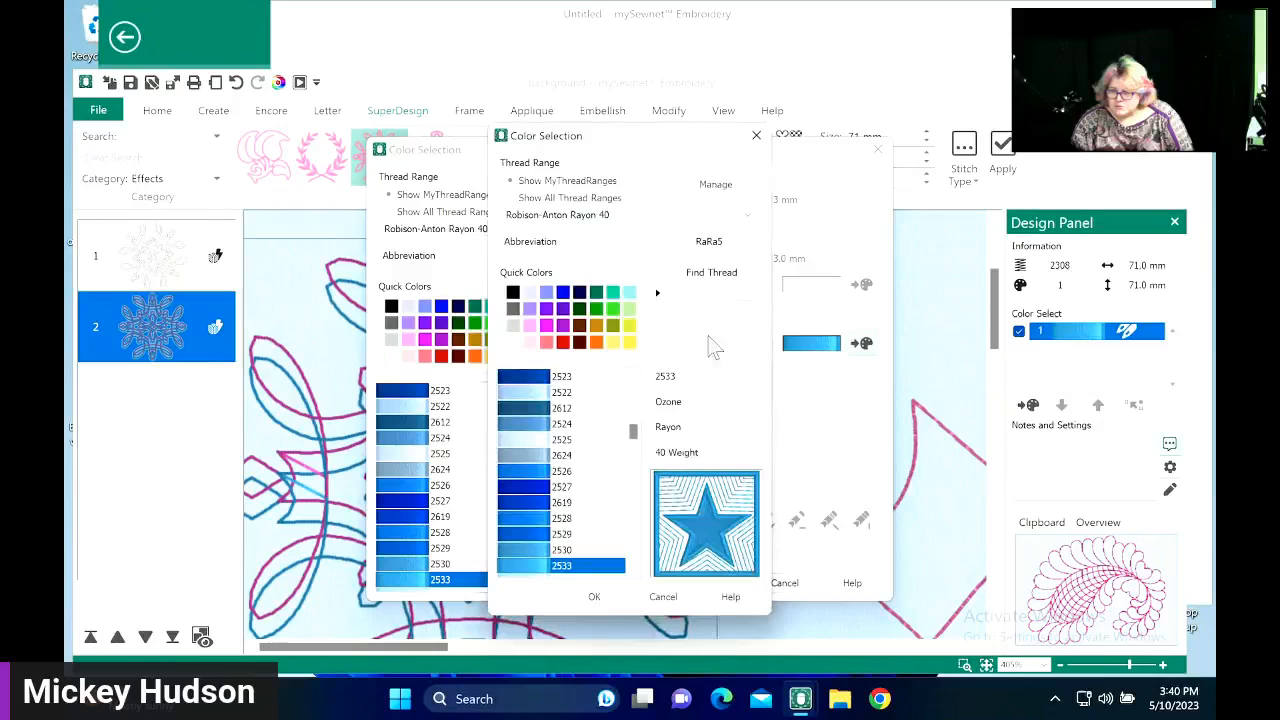
left_click(545, 342)
left_click(598, 604)
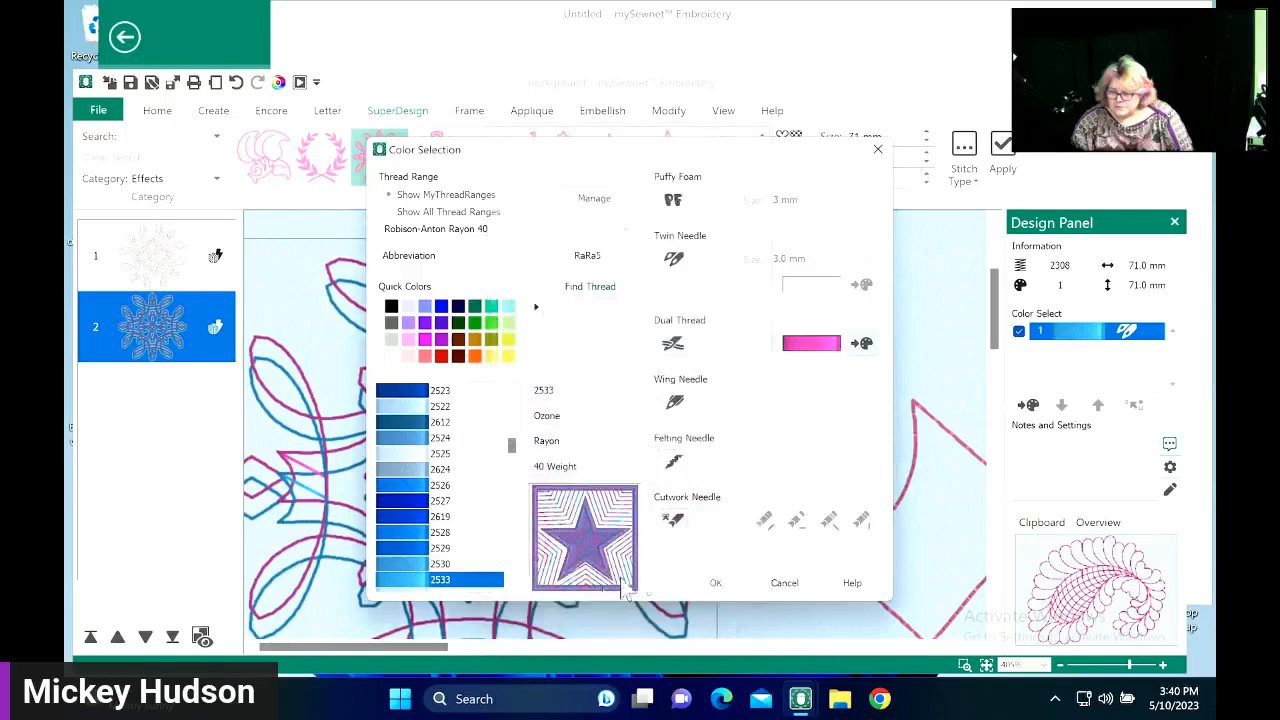
left_click(714, 584)
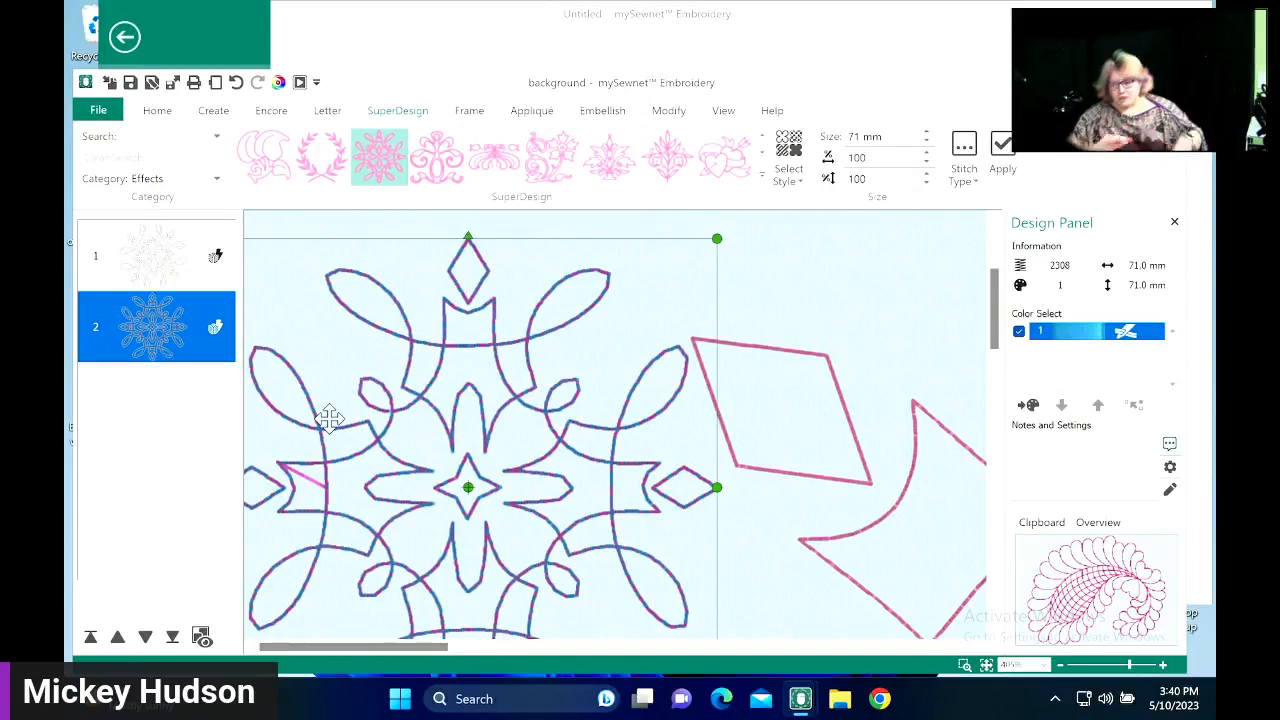
left_click_drag(330, 418, 377, 442)
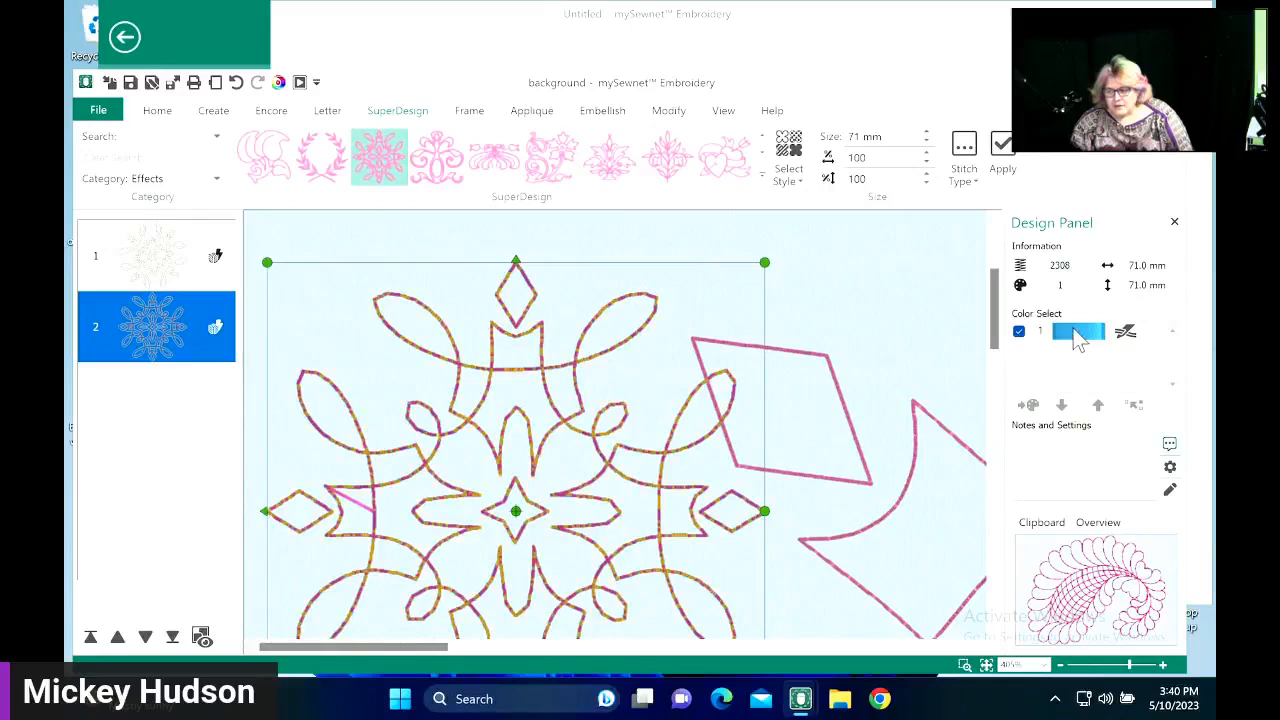
- Remove the Dual Thread effect from the small snowflake so it uses only its blue thread
left_click(1074, 334)
double_click(1013, 335)
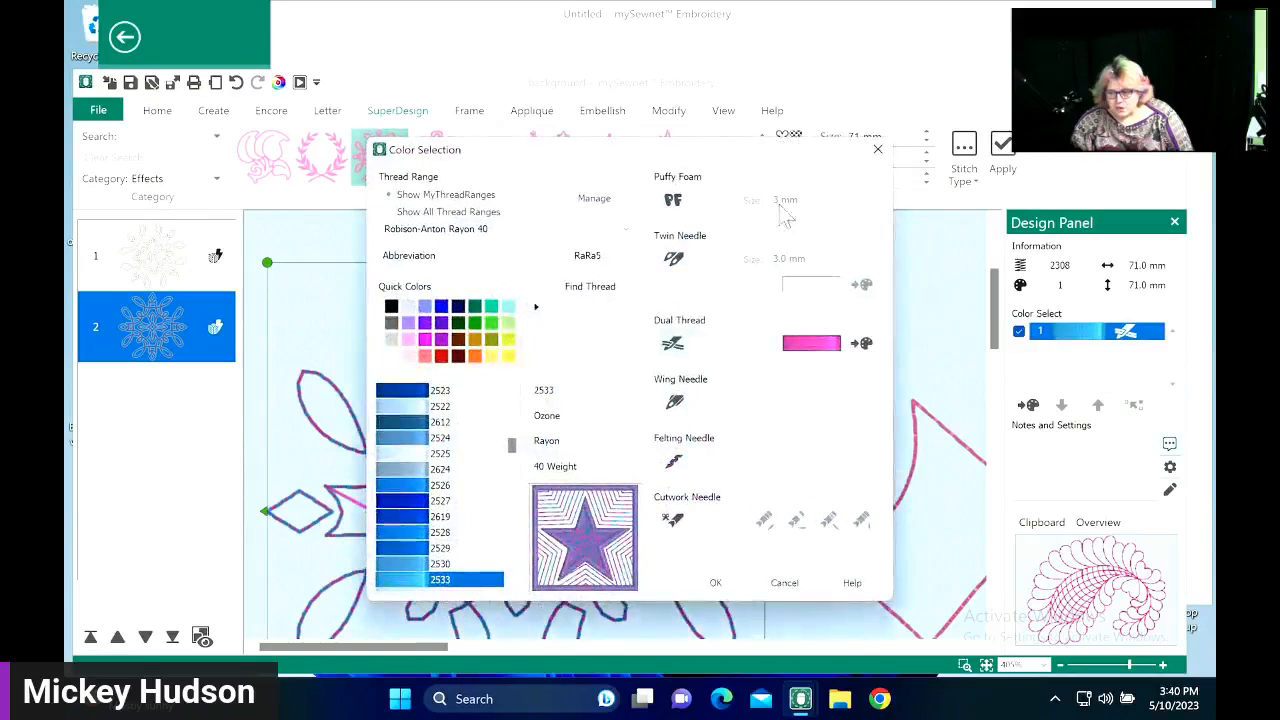
left_click(672, 343)
left_click(715, 582)
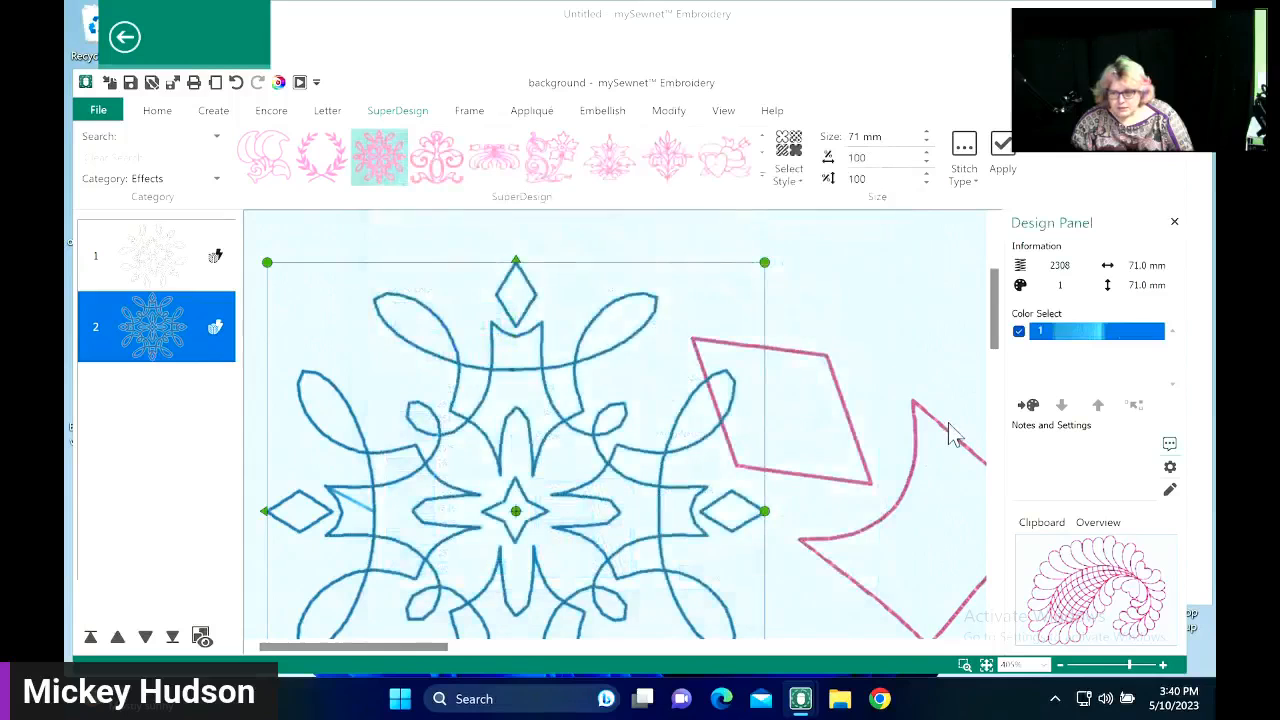
- Check the style options offered for the small snowflake, then leave them as they are
right_click(627, 375)
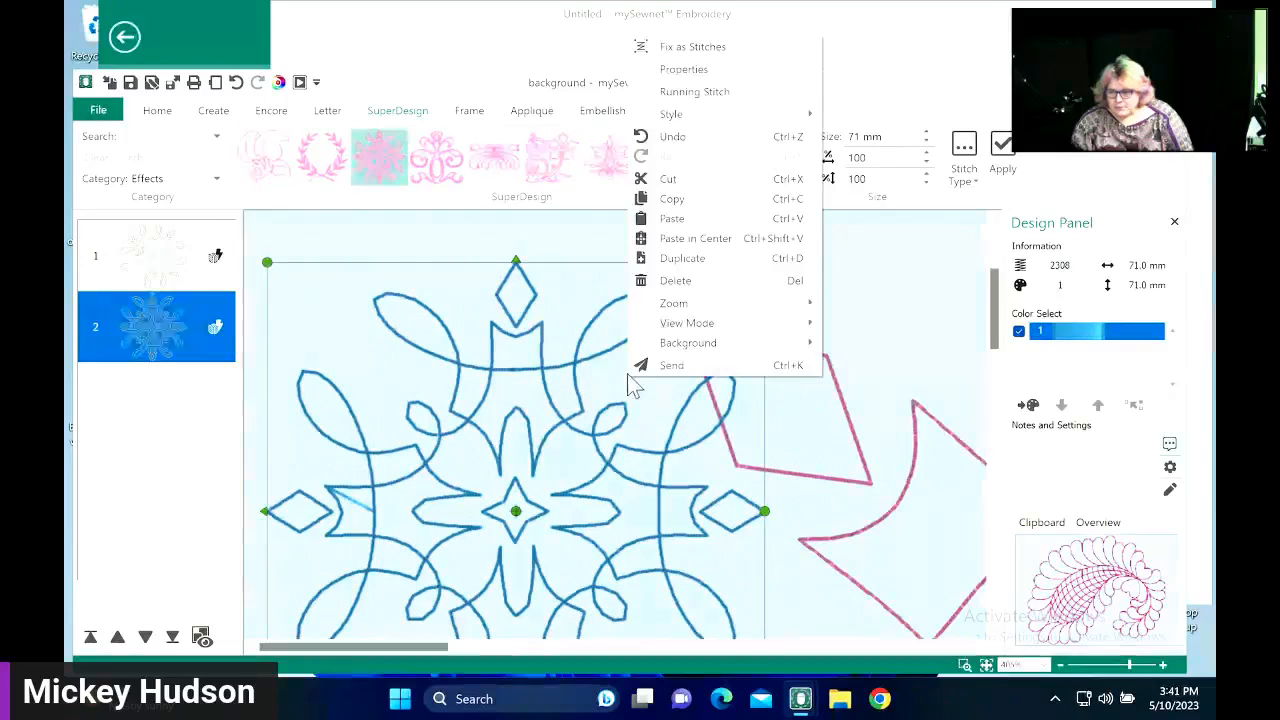
mouse_move(724, 119)
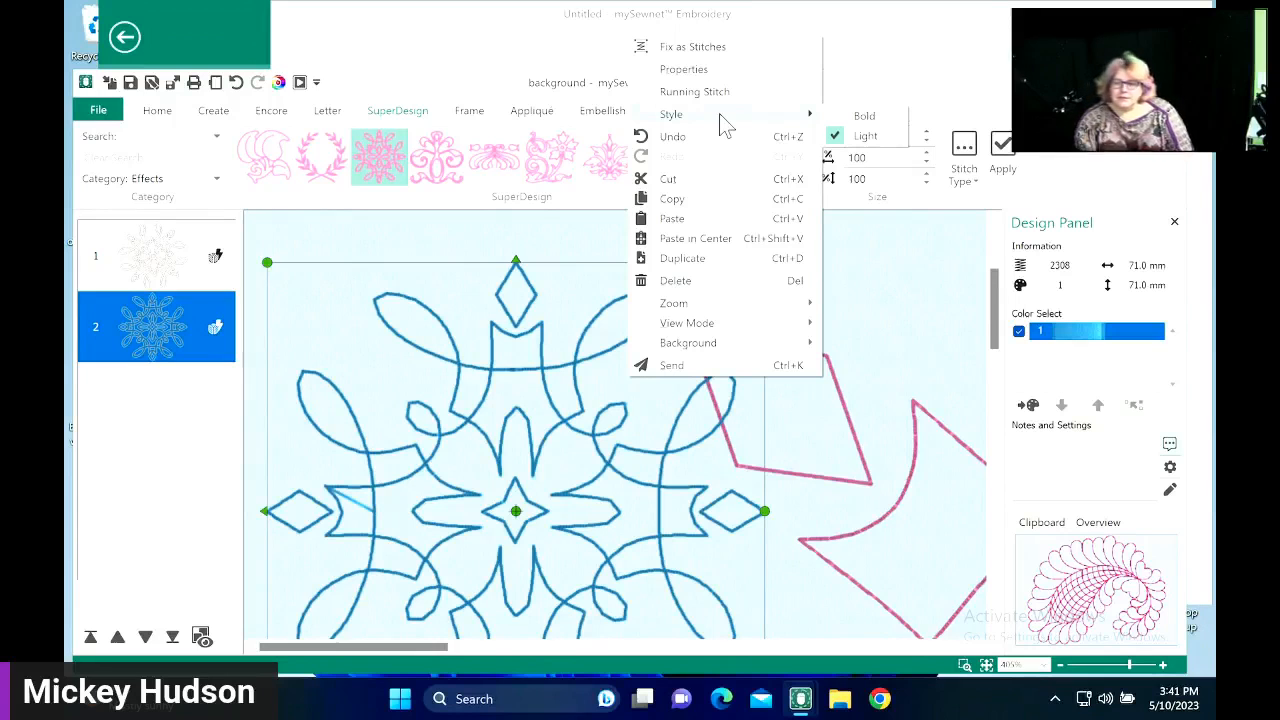
left_click(262, 175)
- Add the blue long-necked dinosaur from the Dinosaurs 1 set in the Animals category at 75 mm
left_click(212, 179)
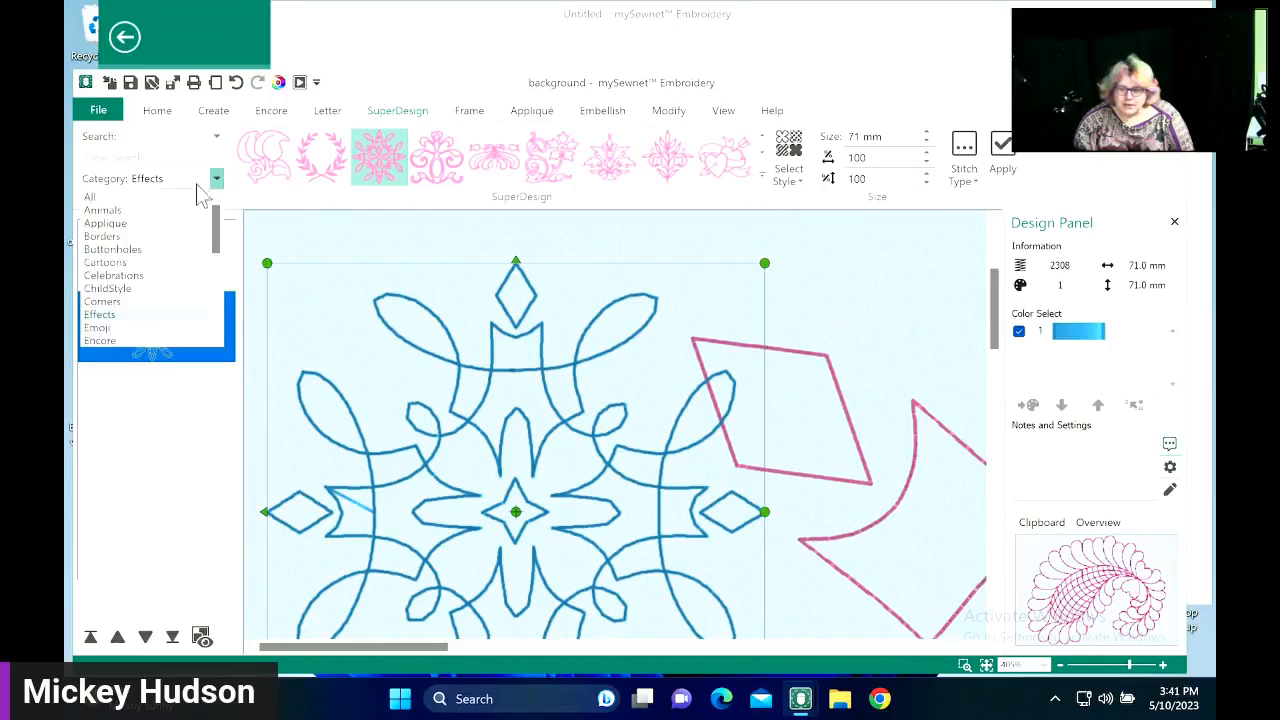
left_click(103, 210)
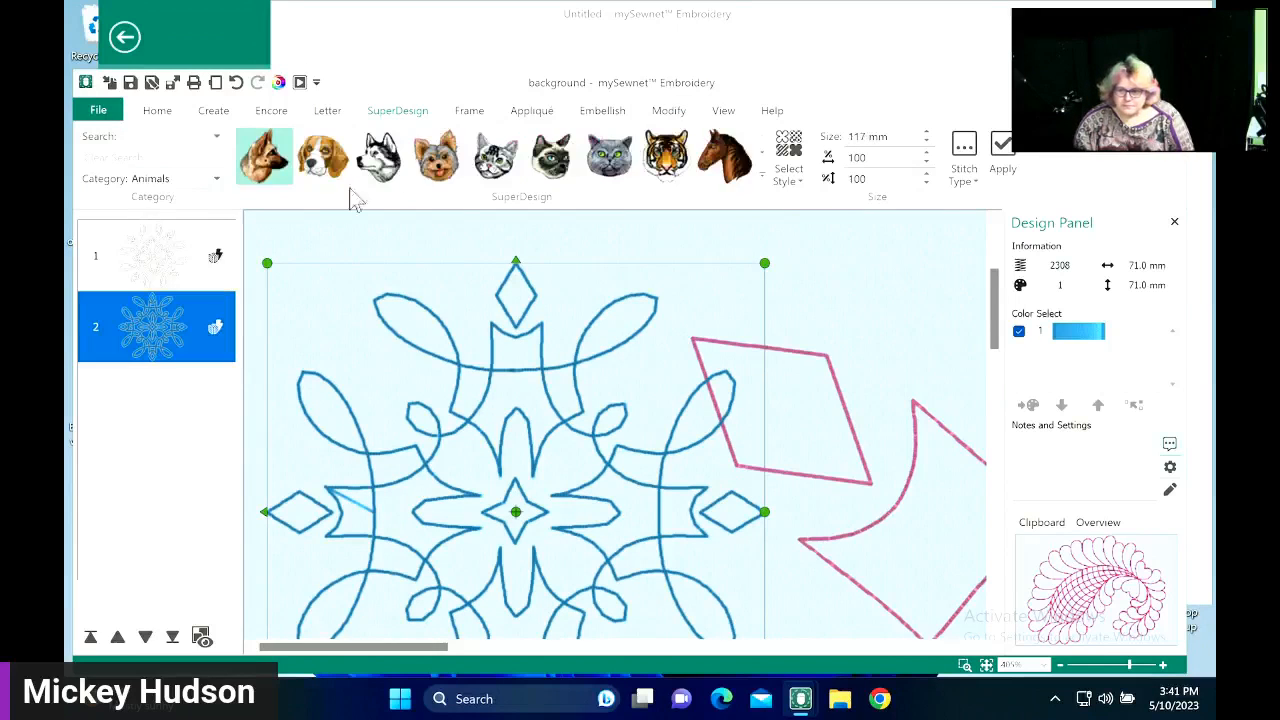
left_click(762, 176)
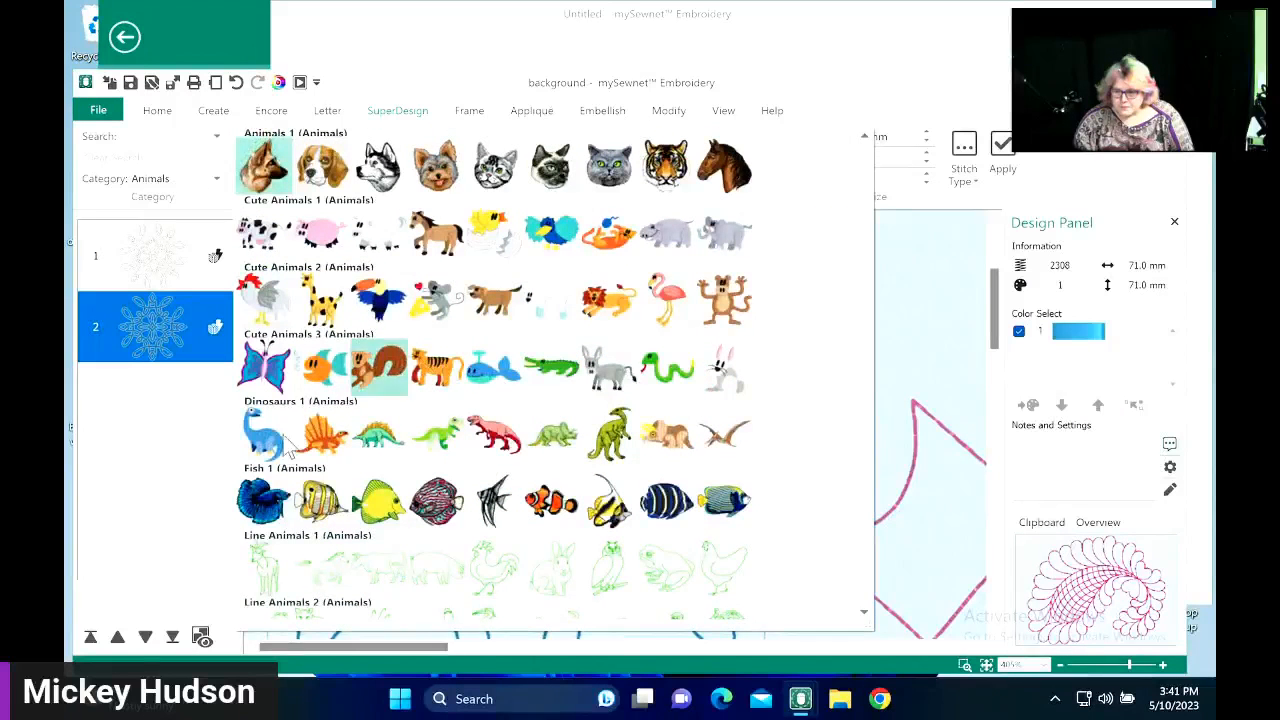
left_click(283, 448)
left_click(1002, 155)
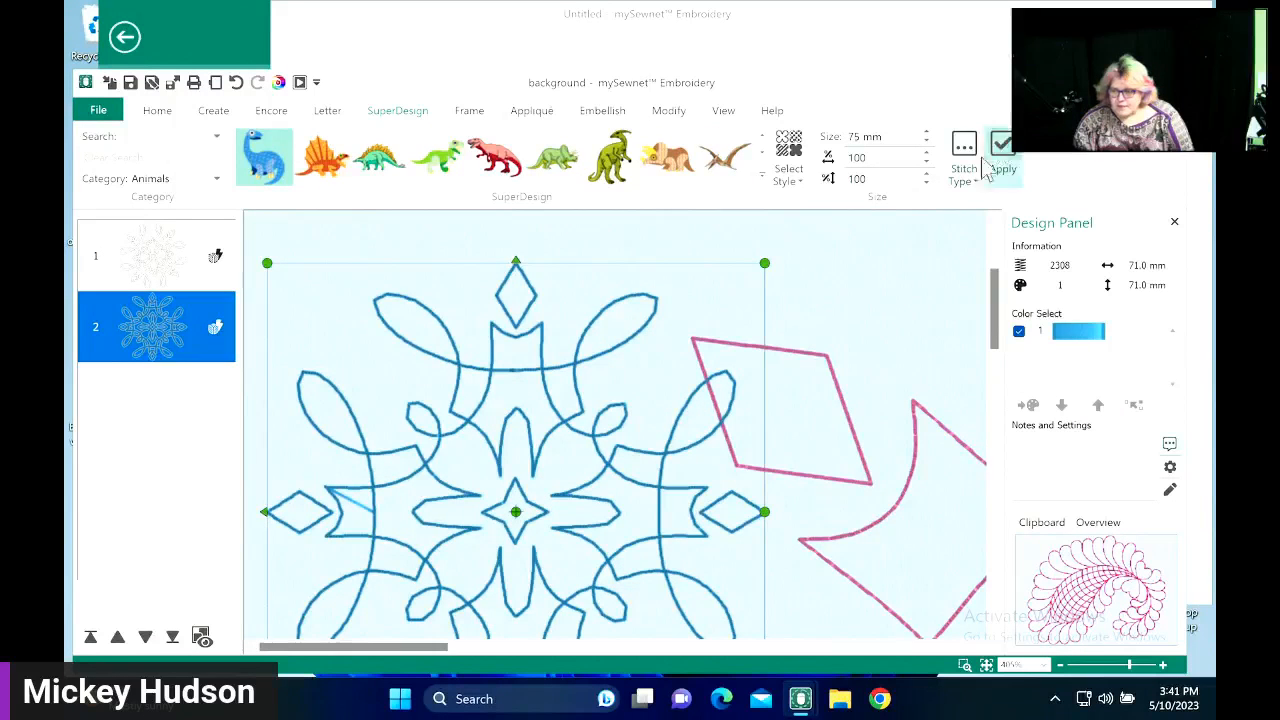
- Switch the dinosaur set to its Line style and add the outlined long-necked dinosaur at 75 mm
left_click(789, 155)
left_click(791, 218)
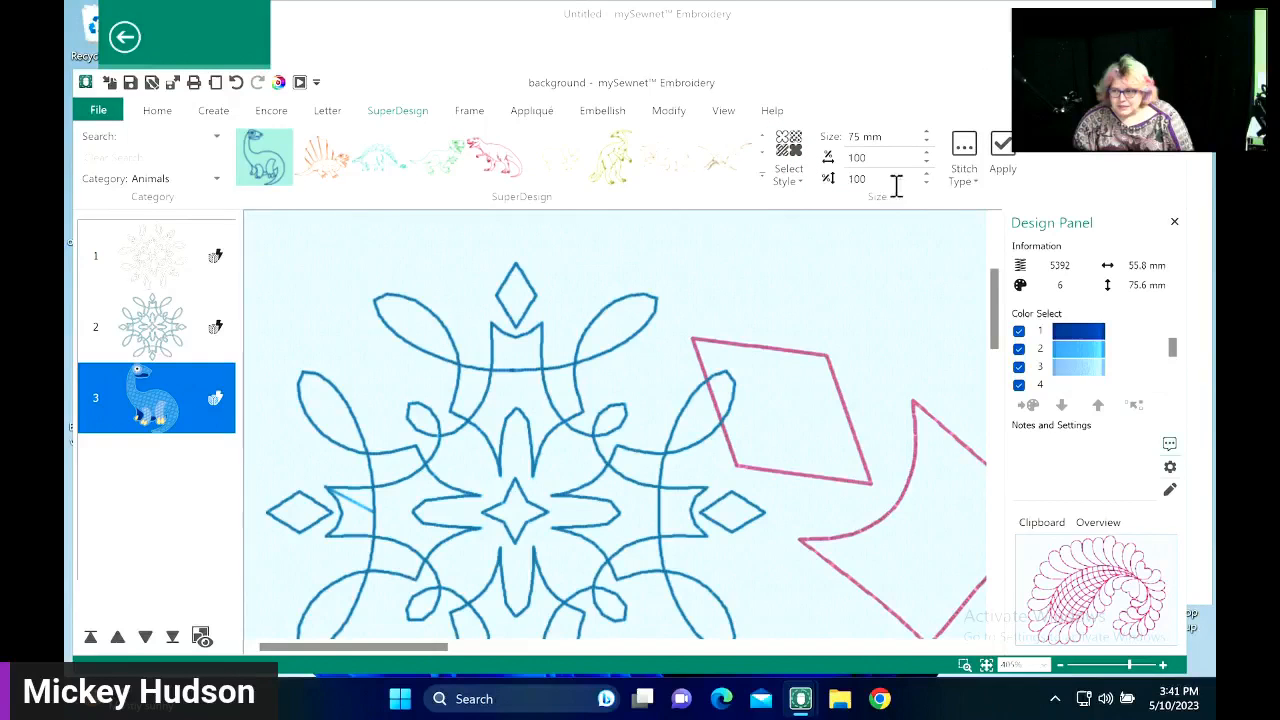
left_click(1000, 160)
left_click_drag(1003, 314, 1004, 548)
left_click(987, 665)
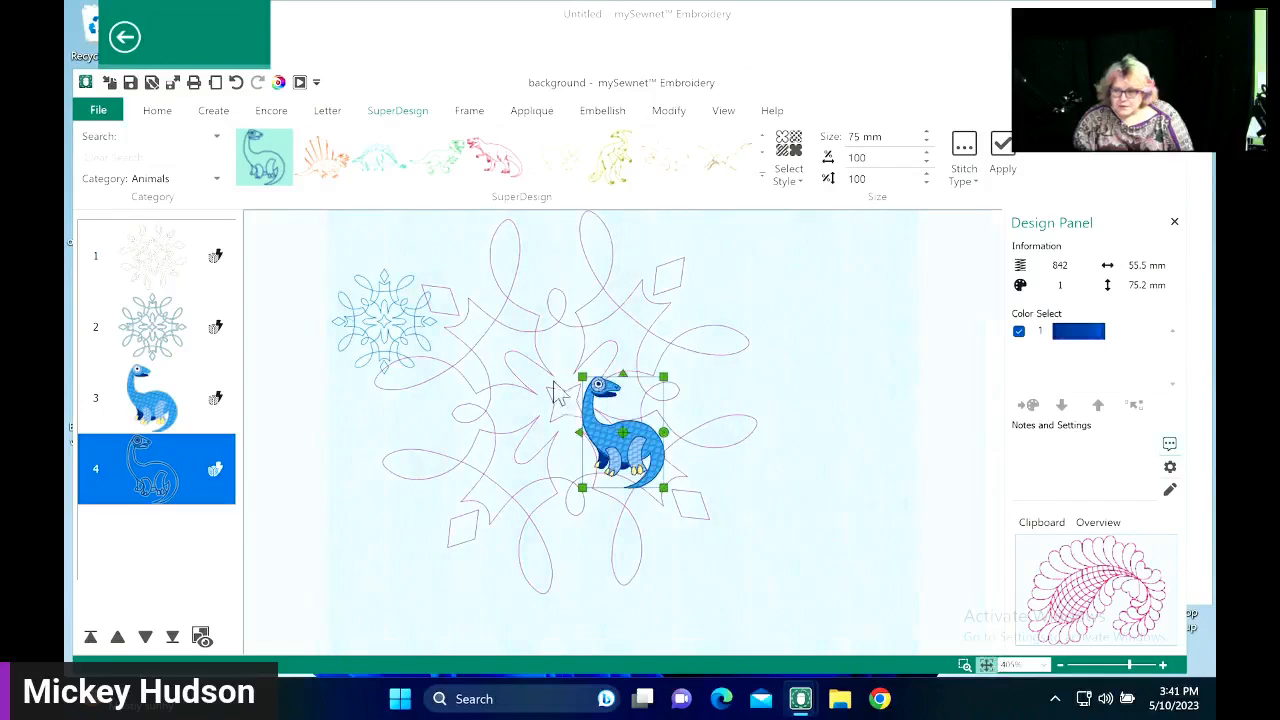
- Separate the two dinosaurs, placing the colored one at the block's lower left and the outlined one directly above it
key("Left")
key("Left")
key("Left")
key("Left")
key("Left")
key("Left")
key("Left")
key("Left")
left_click(640, 455)
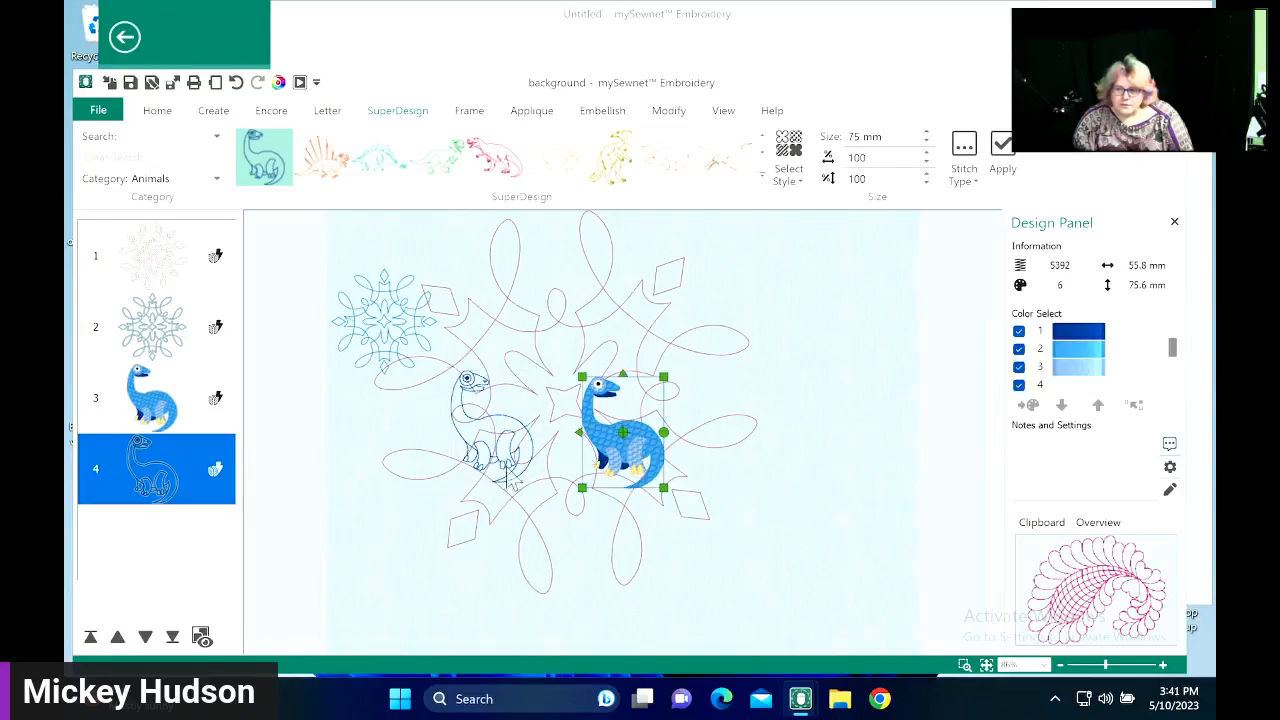
left_click_drag(628, 462, 397, 566)
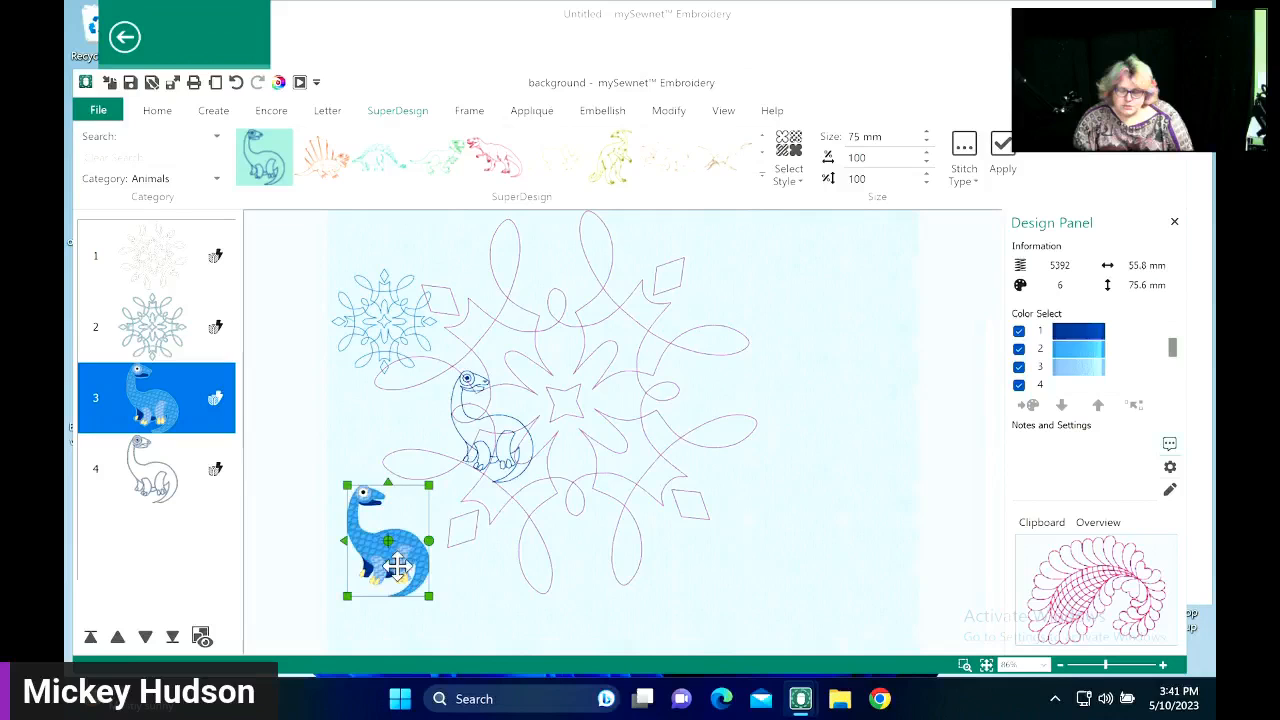
left_click(505, 455)
left_click_drag(514, 420, 432, 418)
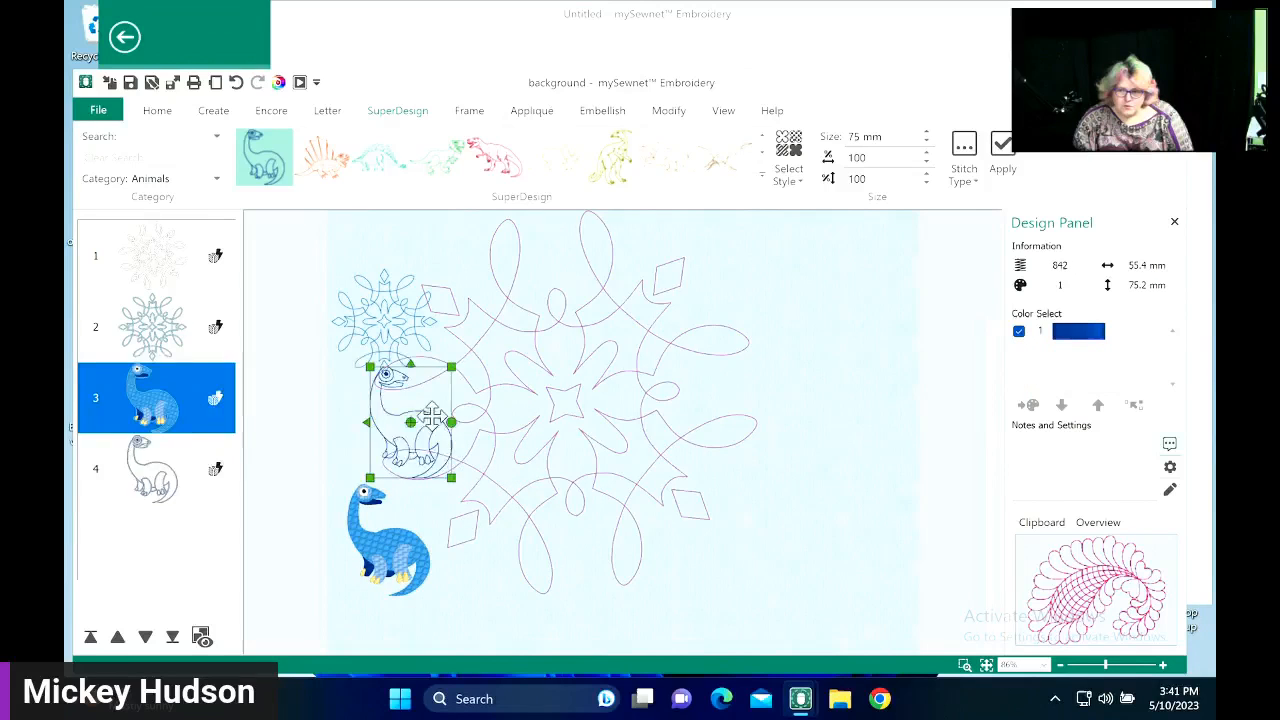
- Check the pattern fill and style options of the colored dinosaur without changing them
left_click(416, 552)
right_click(410, 542)
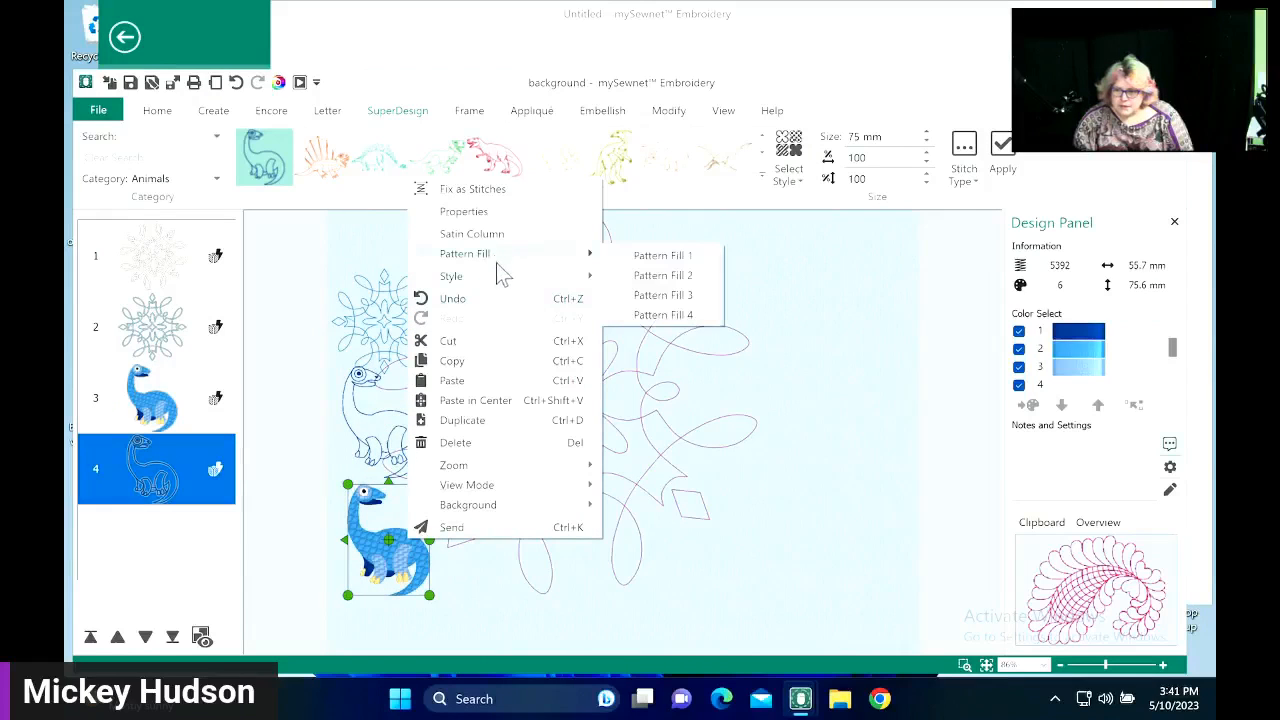
mouse_move(495, 272)
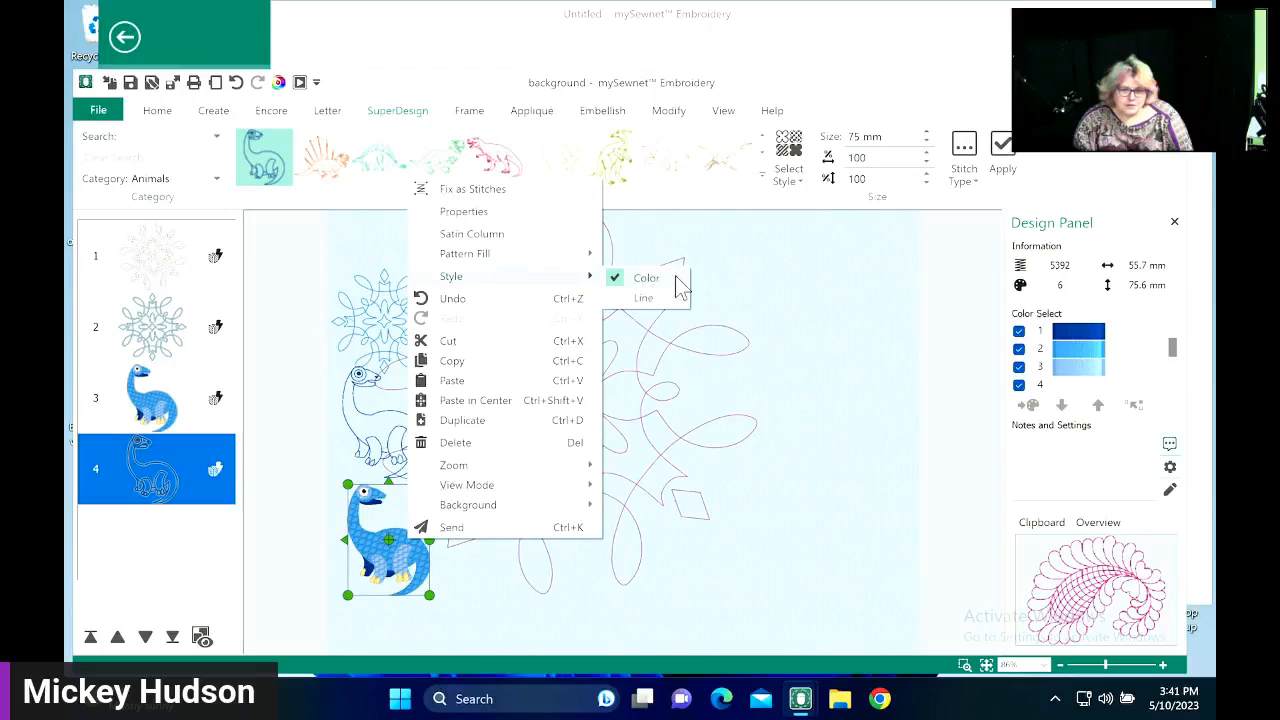
left_click(848, 330)
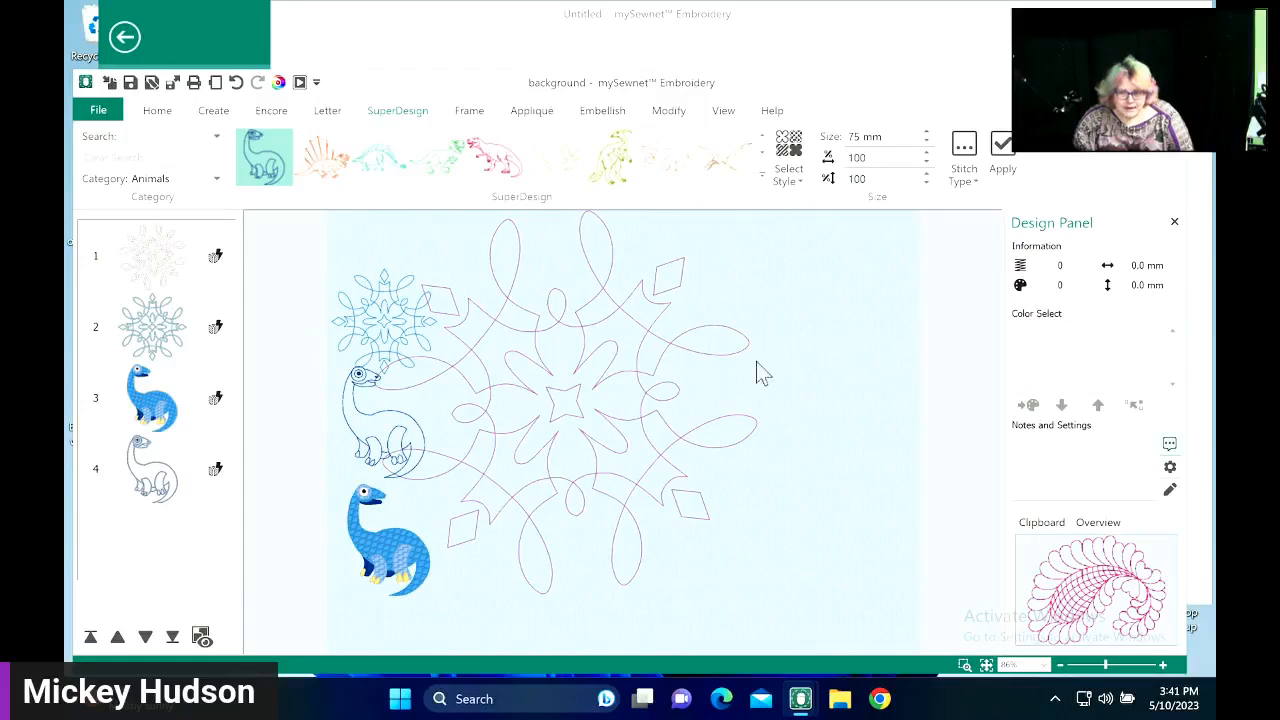
- Select both snowflakes and both dinosaurs and delete them to clear the design
left_click(178, 258)
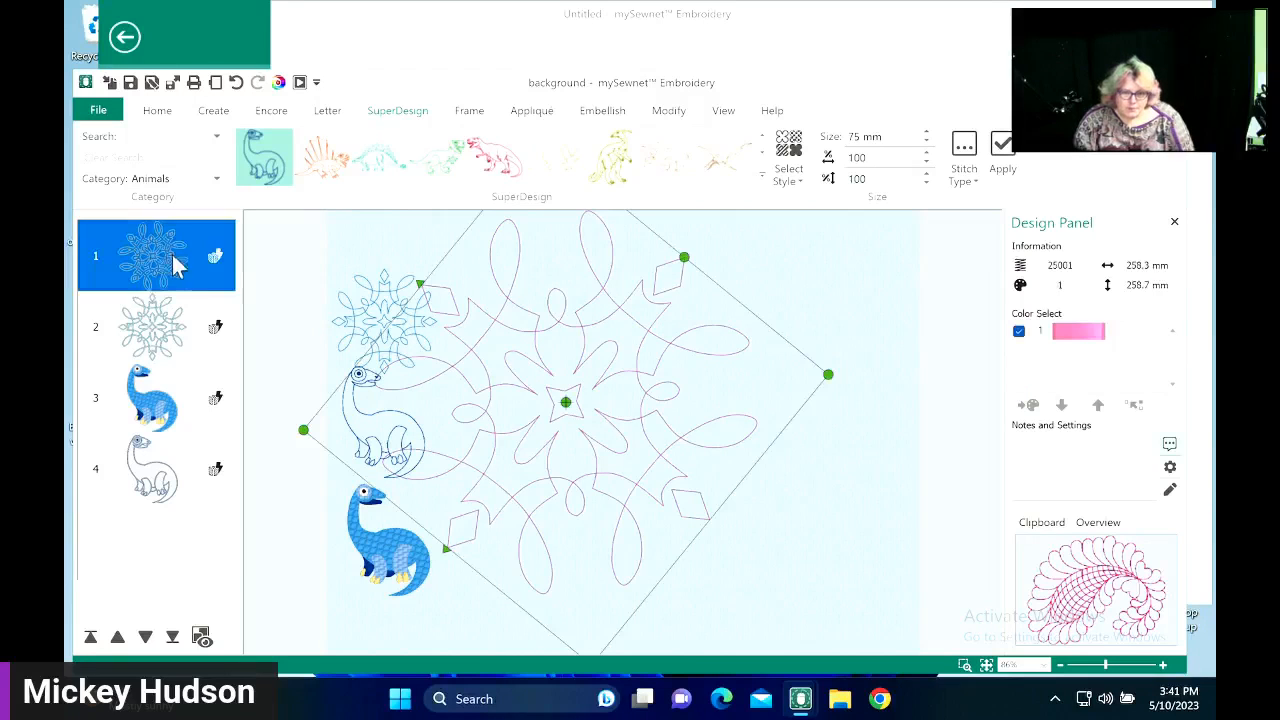
left_click(172, 478, "shift")
right_click(150, 320)
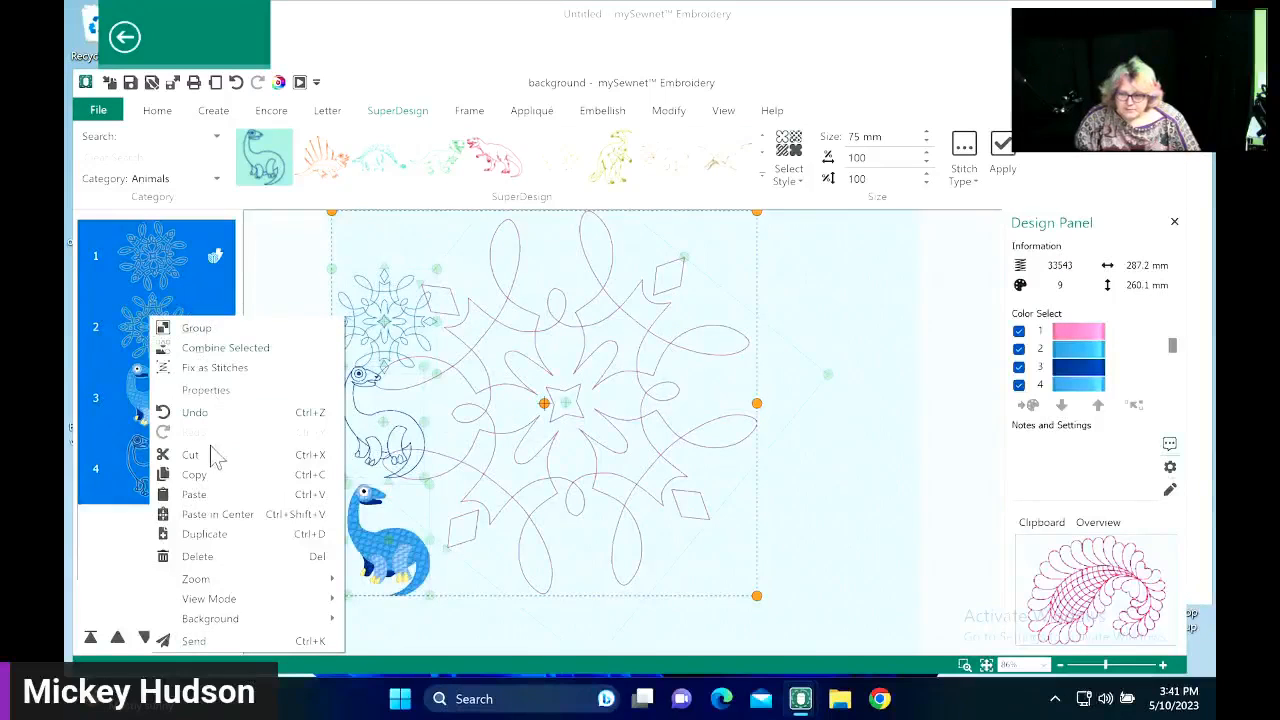
left_click(217, 558)
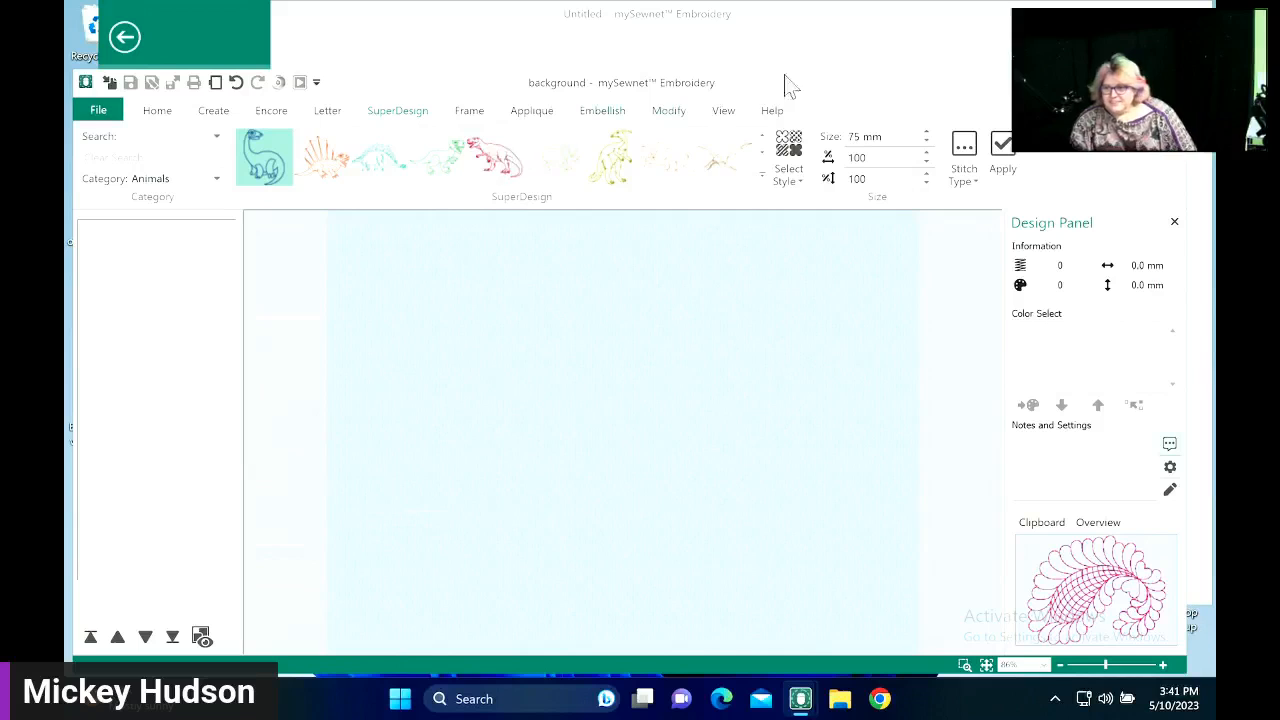
- Shorten the lettering text to "I vant" and place it in the Spooky UC font at 15 mm
left_click(720, 112)
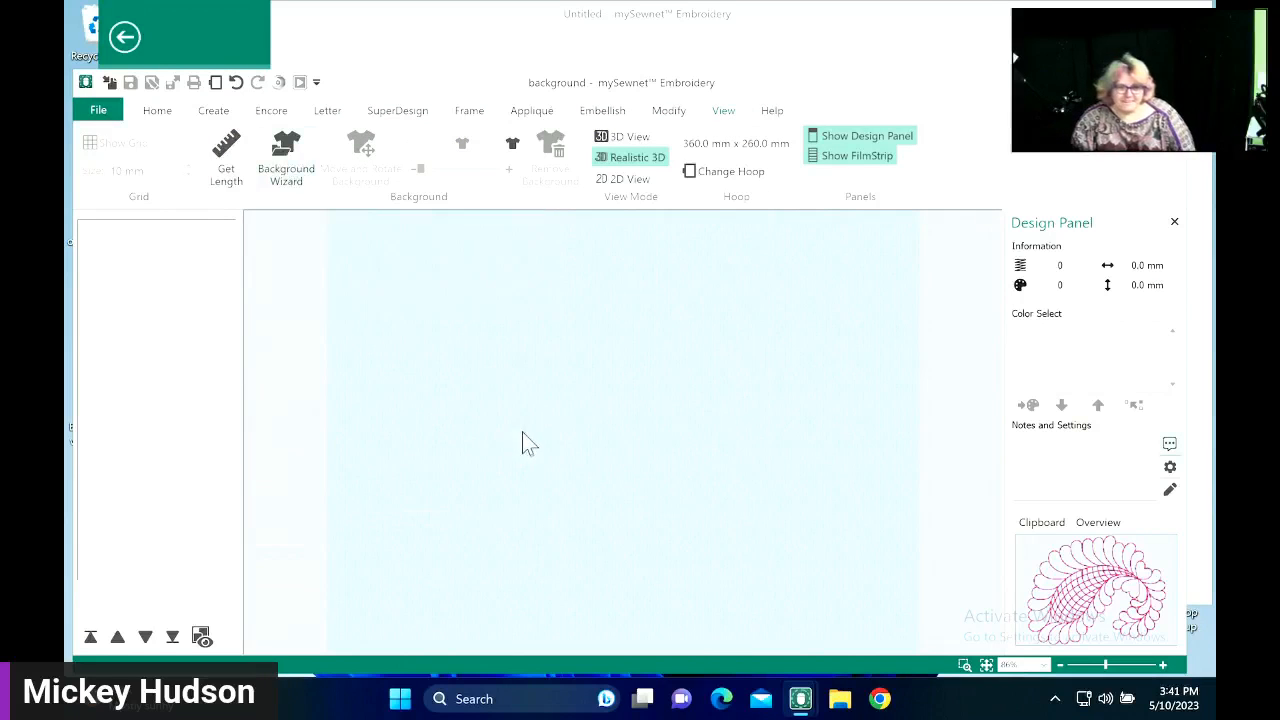
left_click(273, 115)
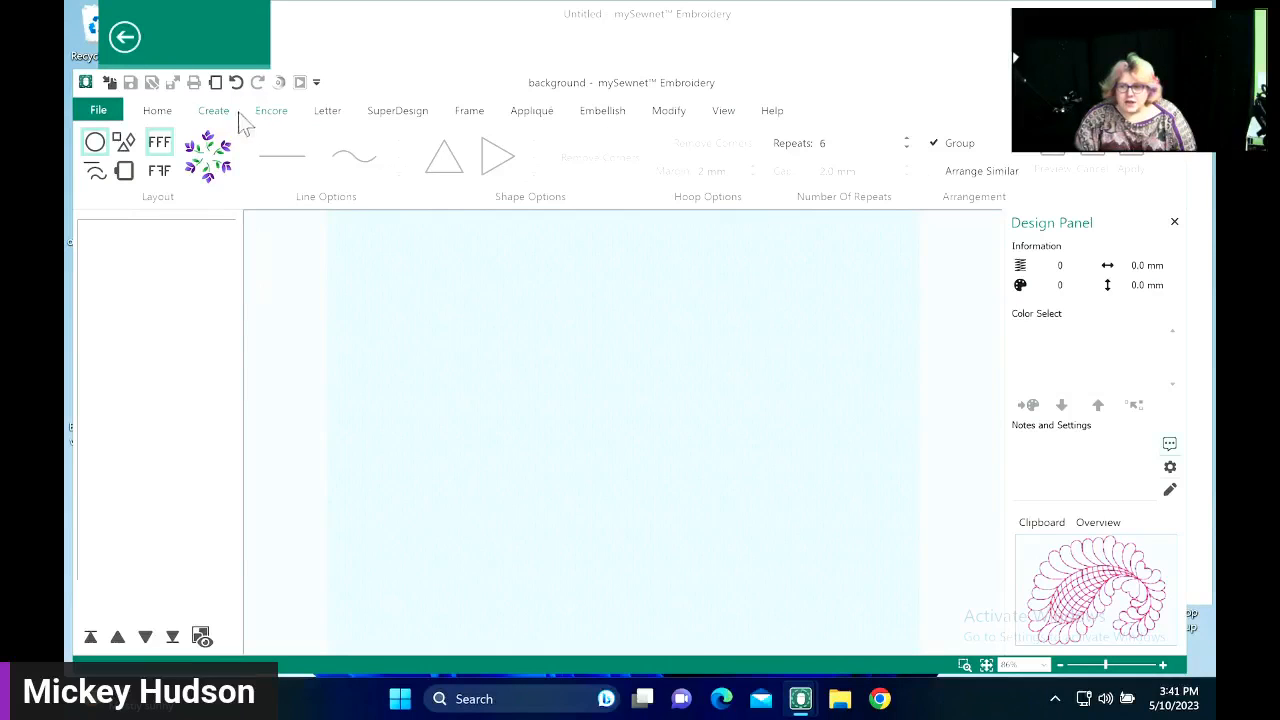
left_click(338, 114)
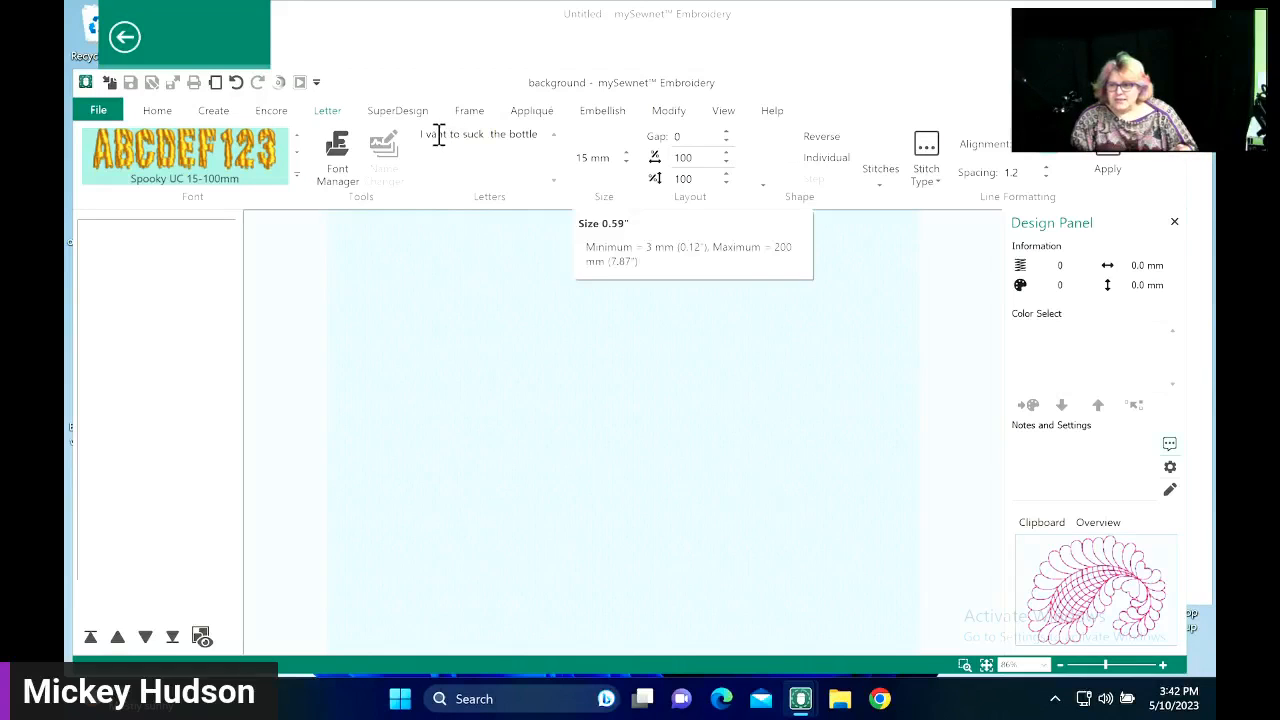
left_click_drag(443, 135, 634, 126)
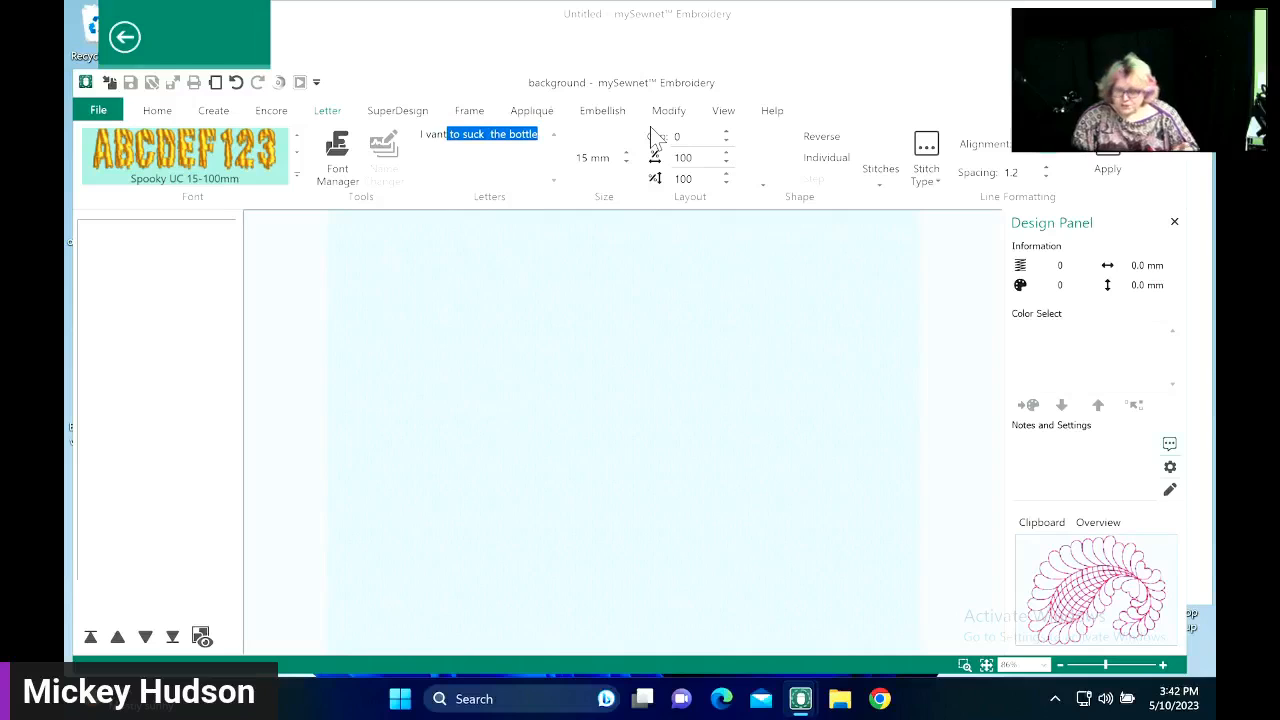
key("Delete")
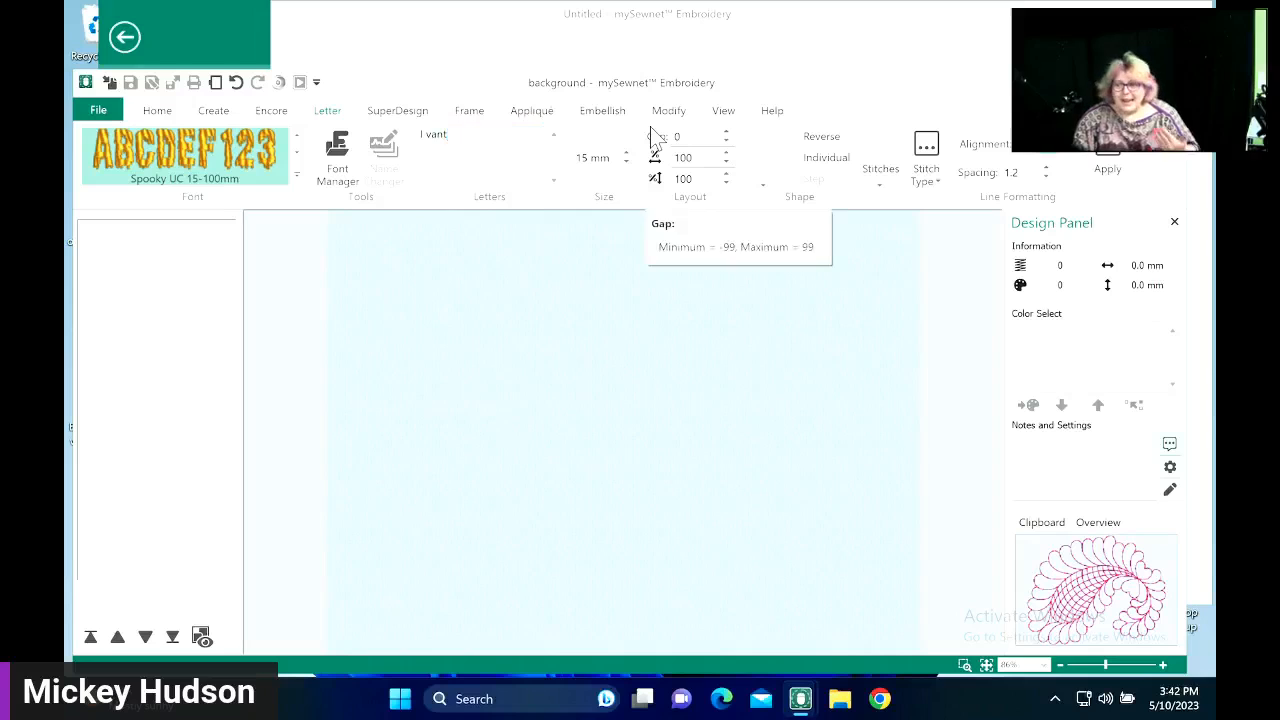
left_click(1110, 169)
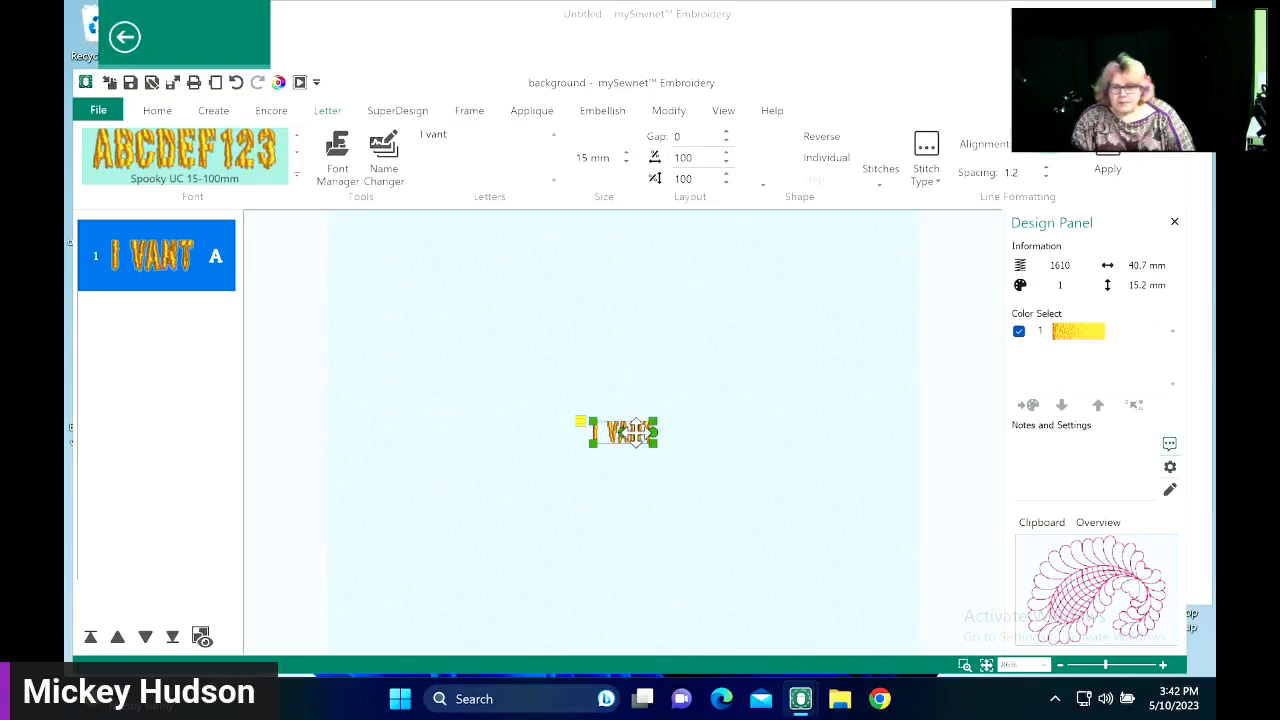
- Give the lettering an eight-handle envelope and stretch one upper and one lower handle to make it about 136 mm tall
right_click(633, 432)
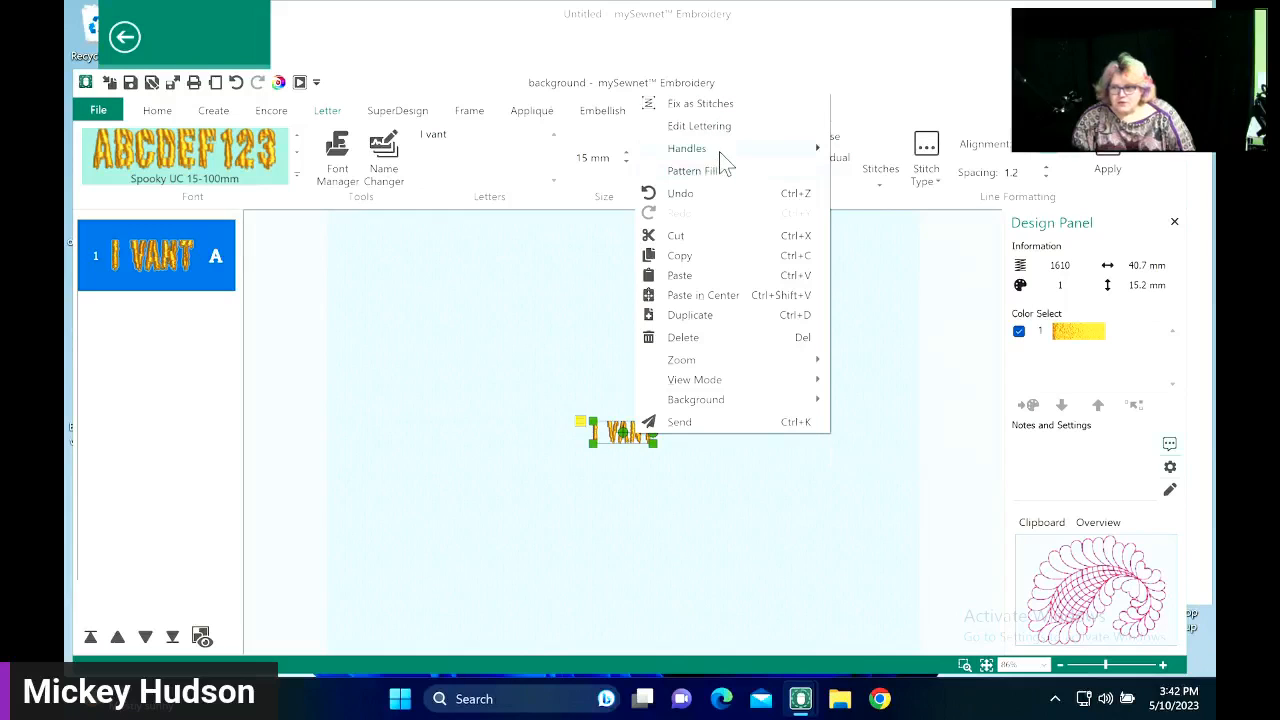
mouse_move(719, 151)
left_click(897, 189)
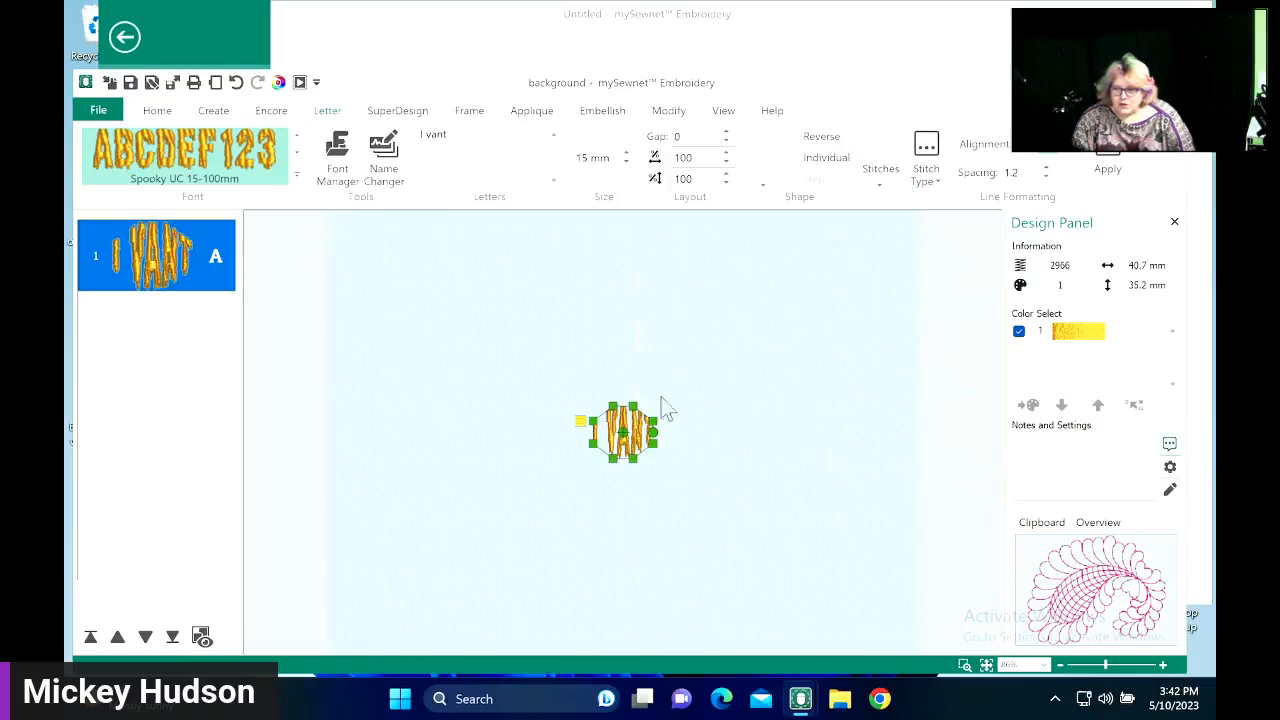
left_click_drag(626, 403, 632, 326)
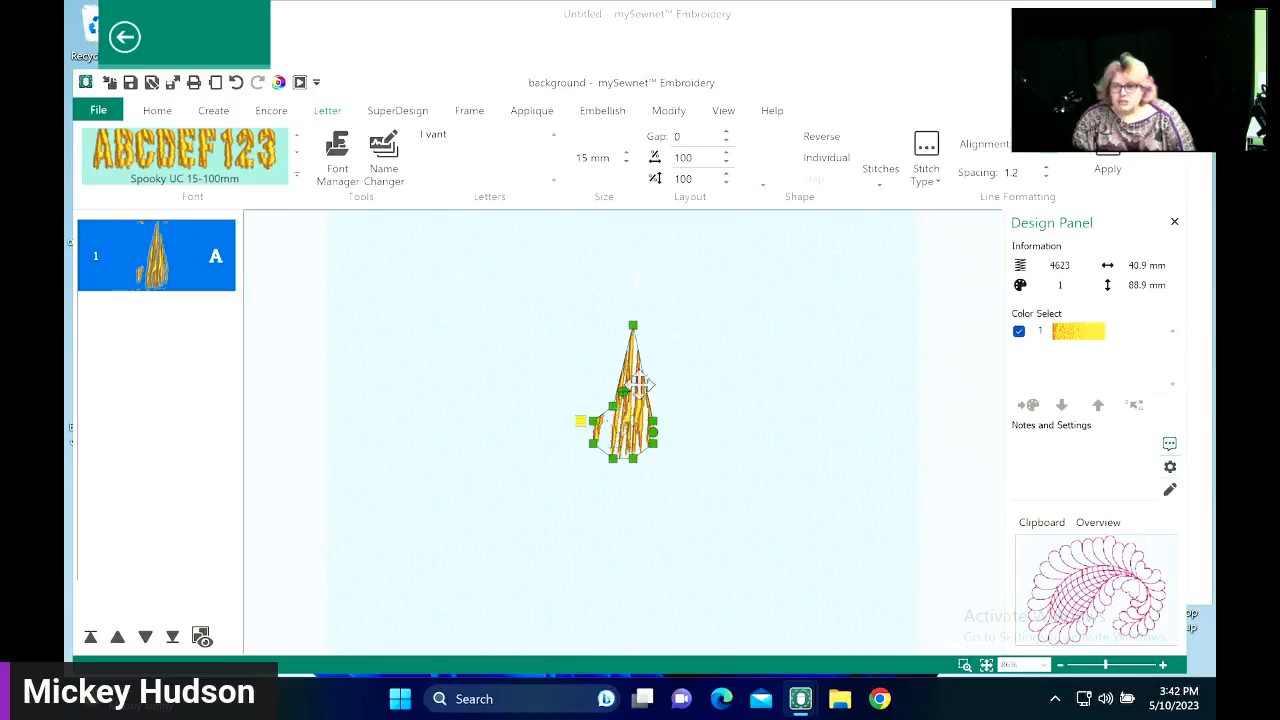
left_click_drag(607, 462, 613, 535)
- Change the lettering's pattern fill to pattern 171
right_click(618, 447)
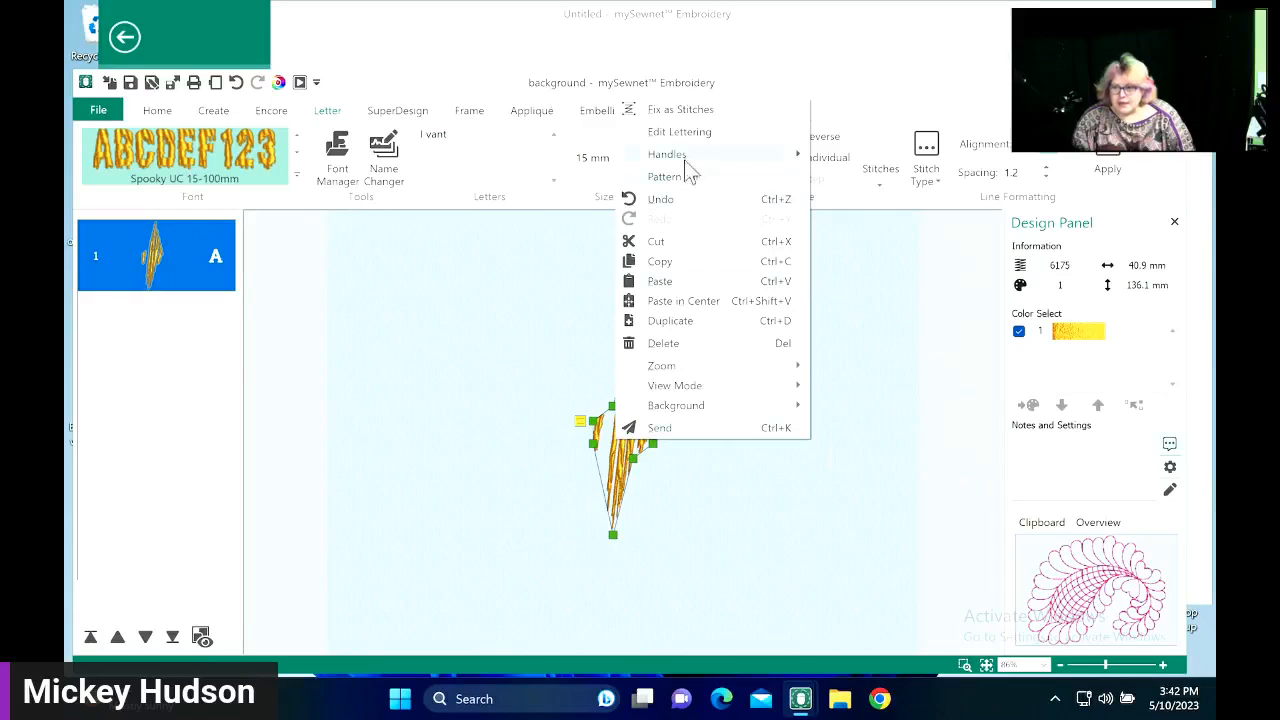
mouse_move(687, 160)
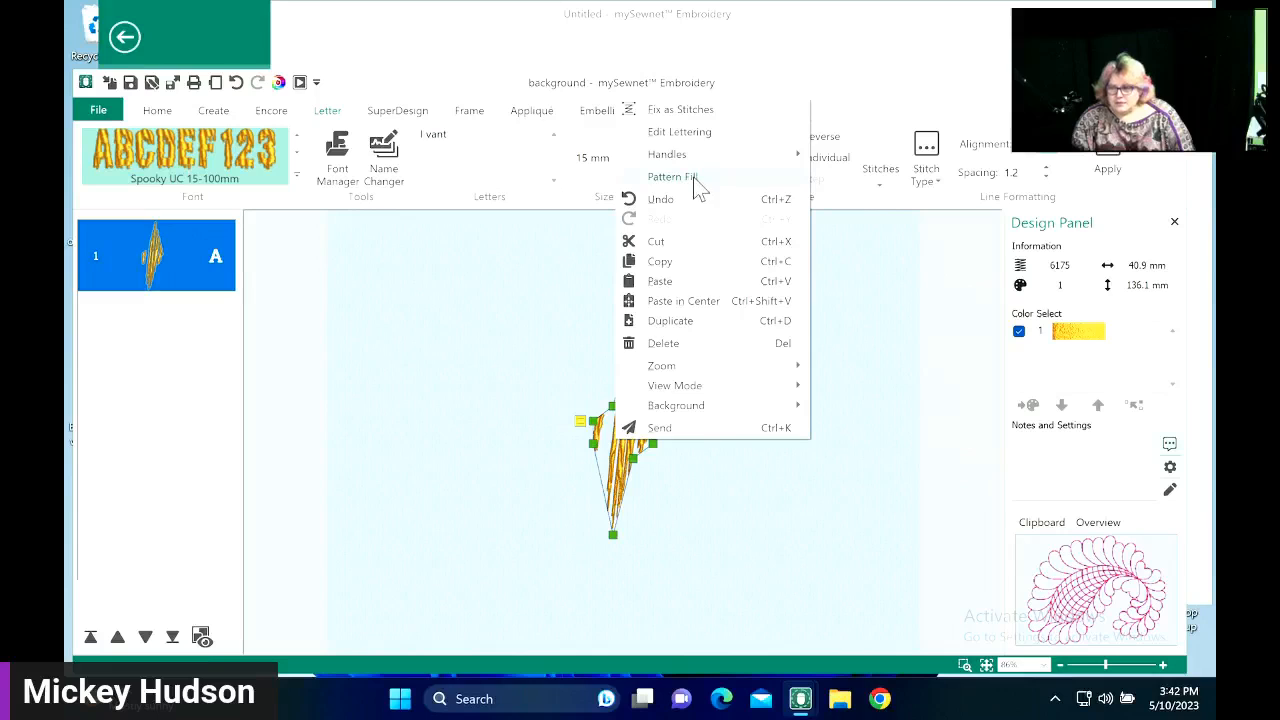
left_click(693, 177)
left_click(507, 288)
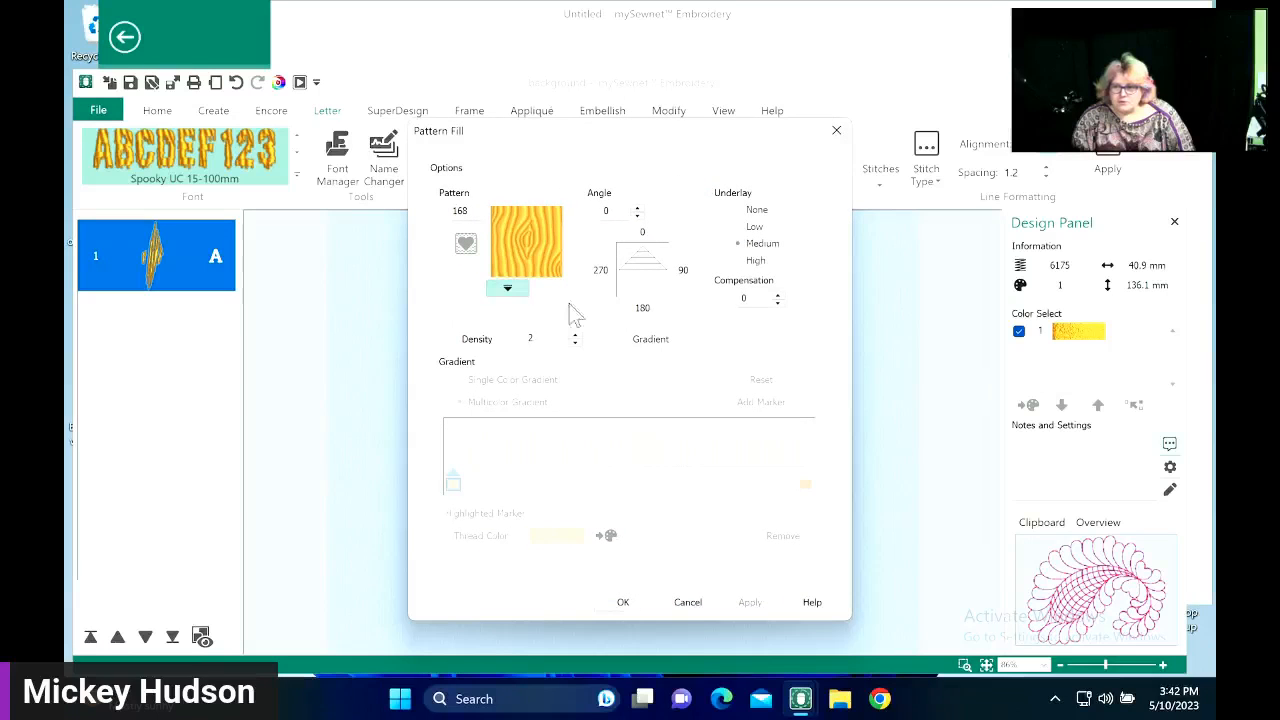
left_click(700, 508)
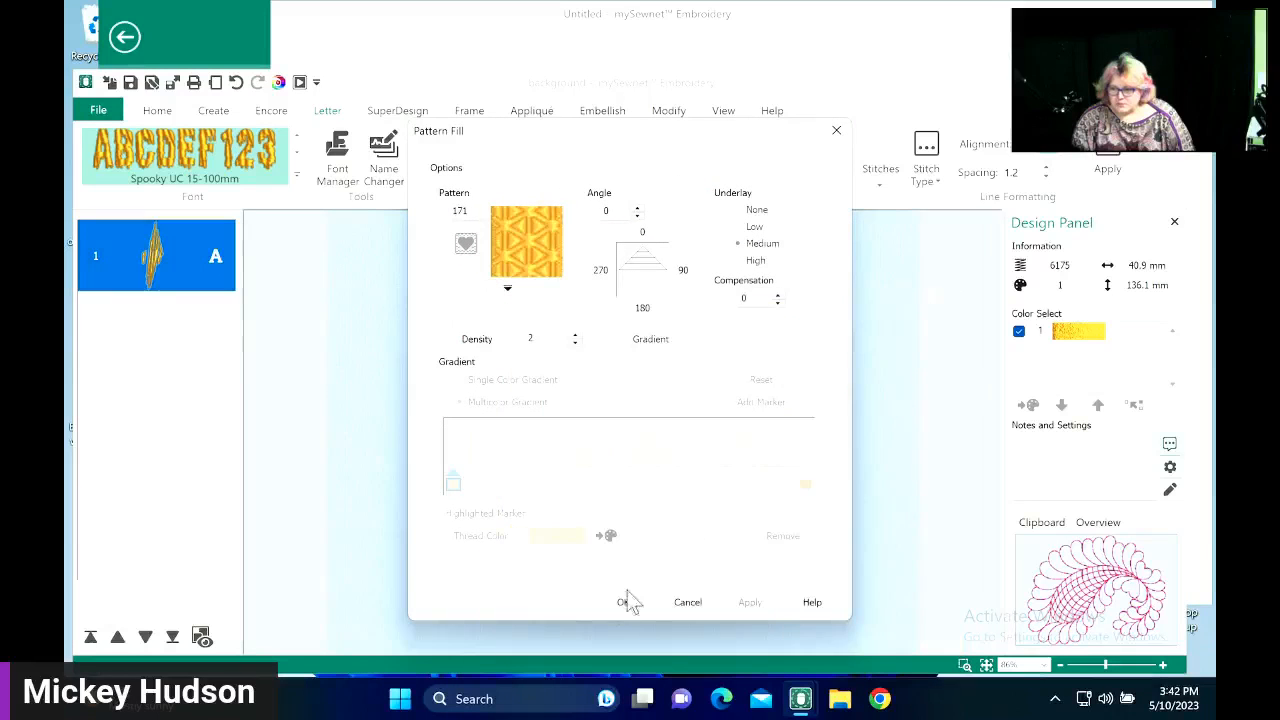
left_click(624, 602)
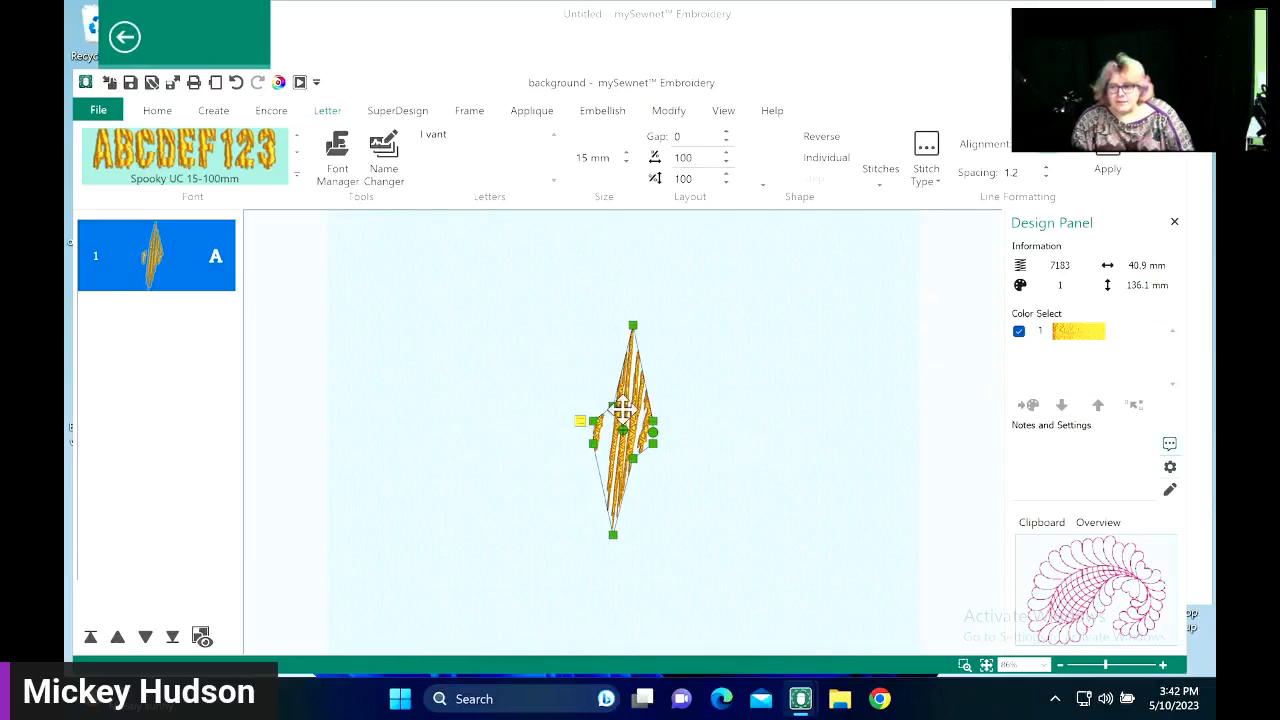
- Pull the remaining inner upper and lower envelope handles outward to even out the lettering's tall shape
left_click_drag(611, 402, 613, 349)
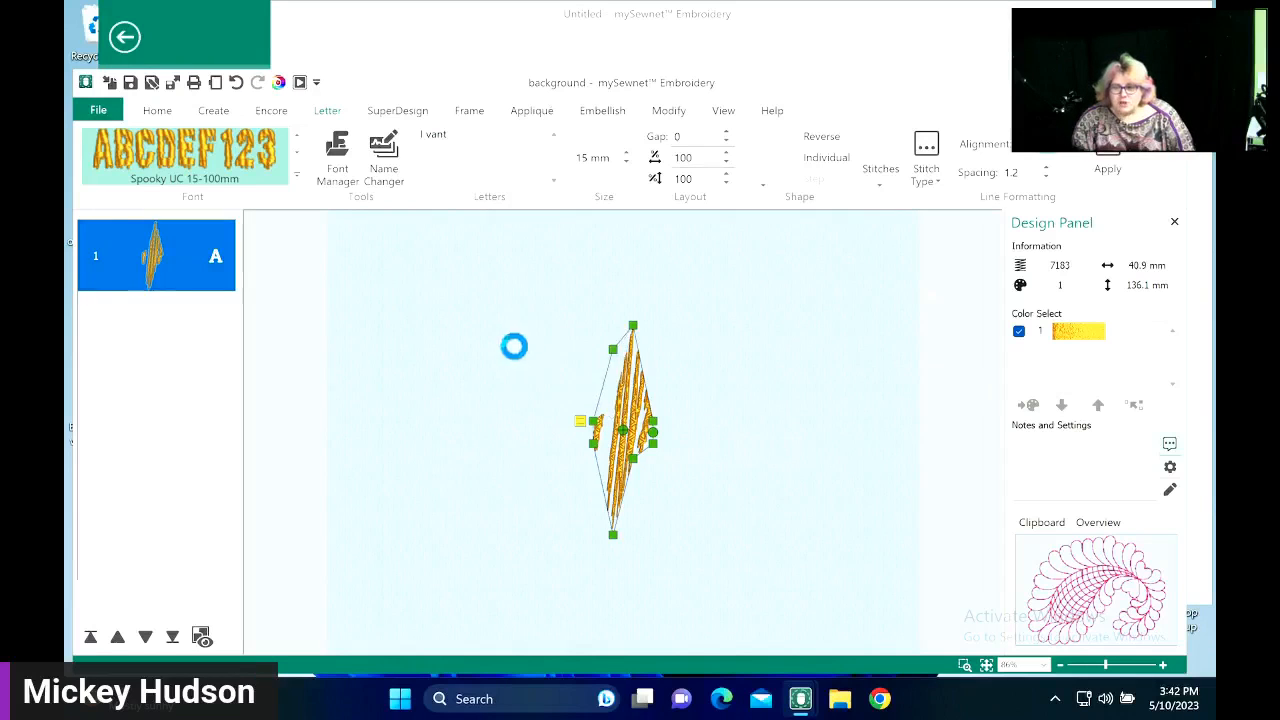
left_click_drag(644, 446, 636, 516)
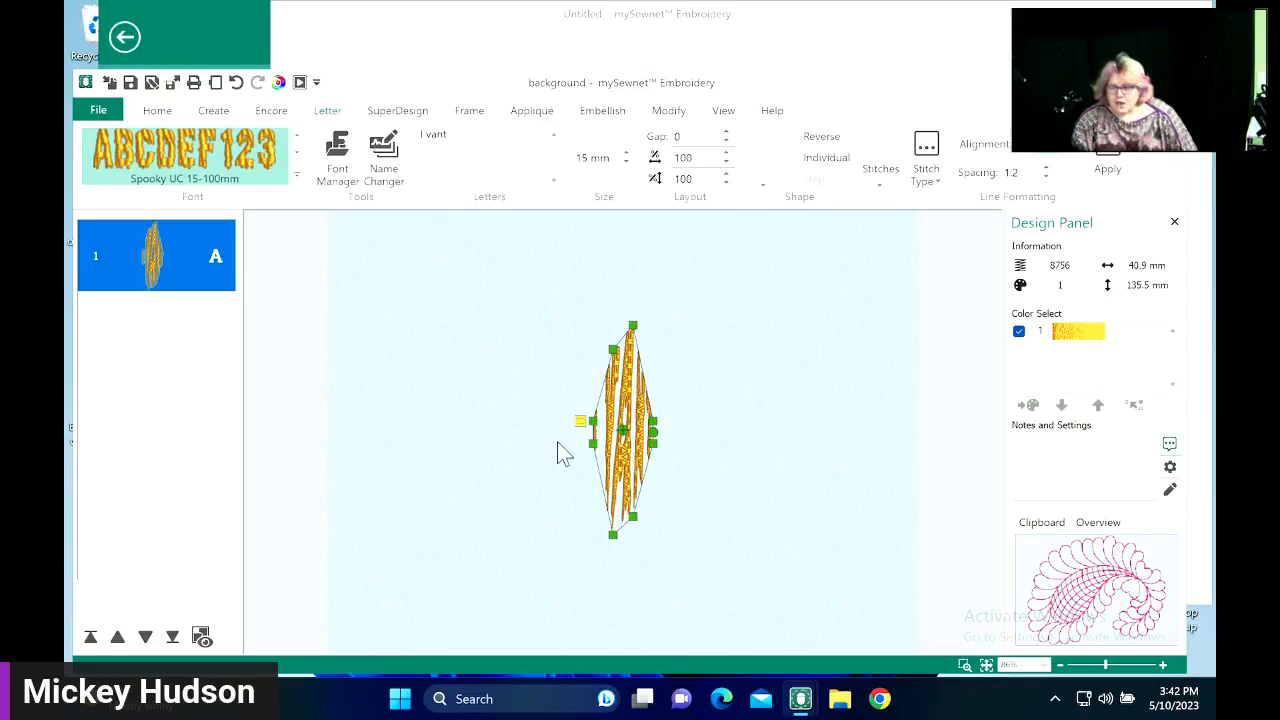
- Switch the lettering's envelope handles to the Straight line type and enlarge the lettering to about 147 × 94 mm
mouse_move(585, 415)
left_mouse_down()
mouse_move(491, 360)
mouse_move(604, 400)
left_mouse_up()
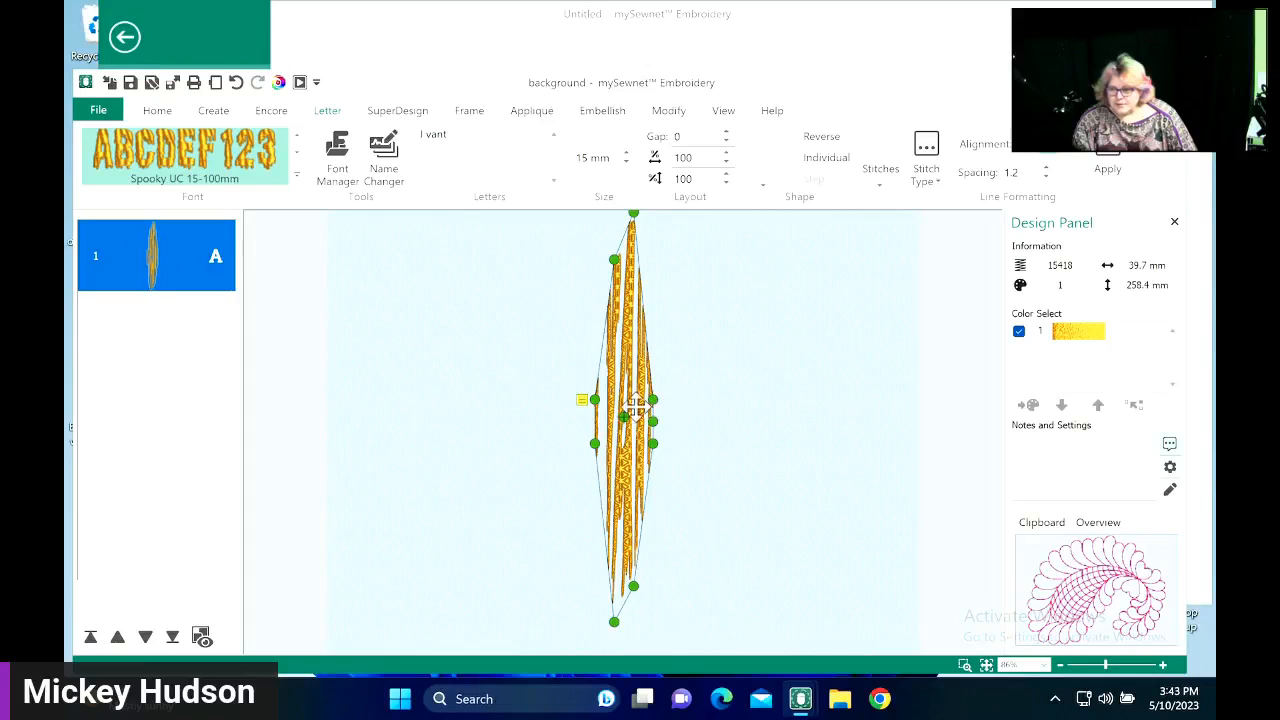
right_click(636, 408)
mouse_move(731, 128)
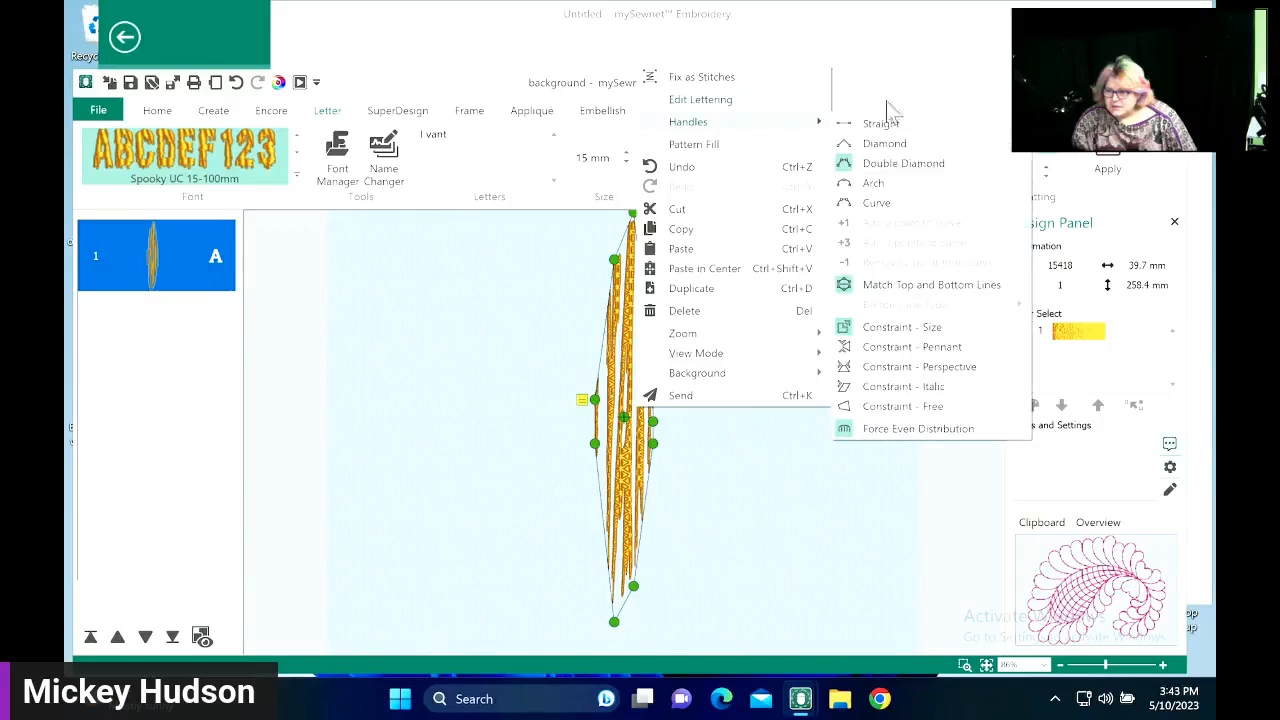
left_click(895, 142)
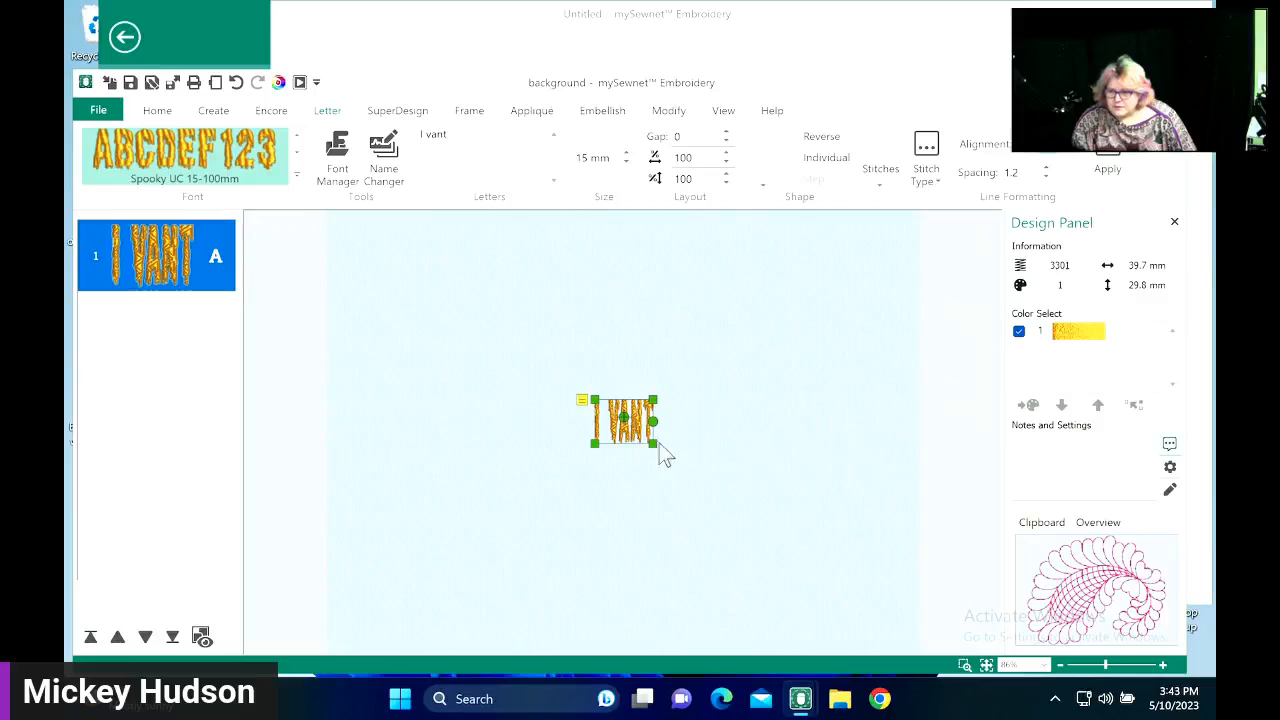
left_click_drag(652, 443, 811, 536)
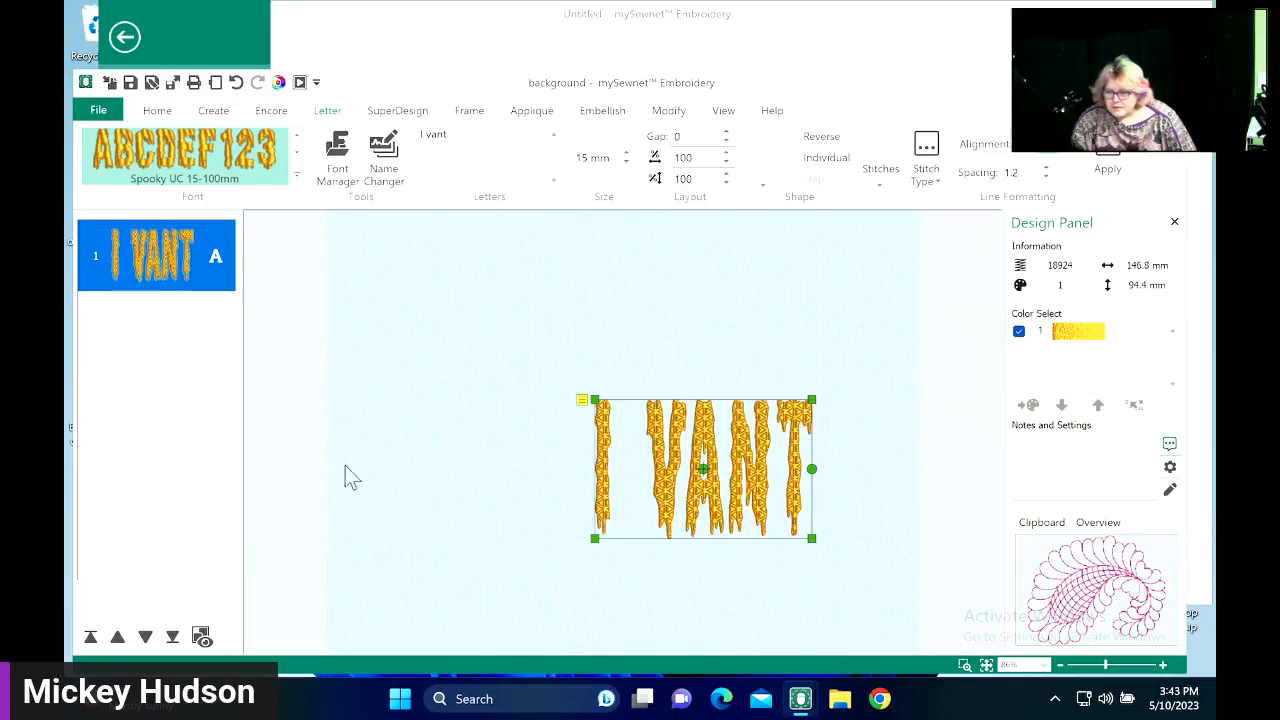
left_click(401, 433)
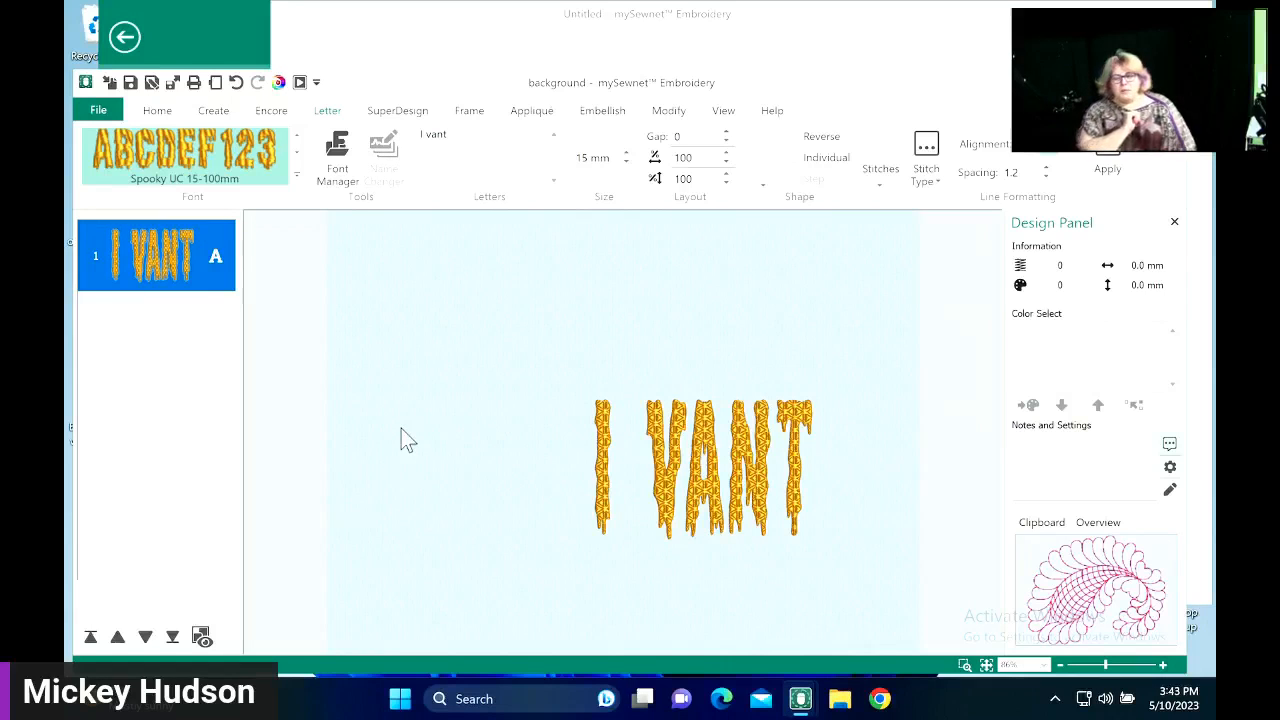
- Add the red Tyrannosaurus outline from the Animals SuperDesigns at 60 mm and move it above and left of the lettering
left_click(680, 528)
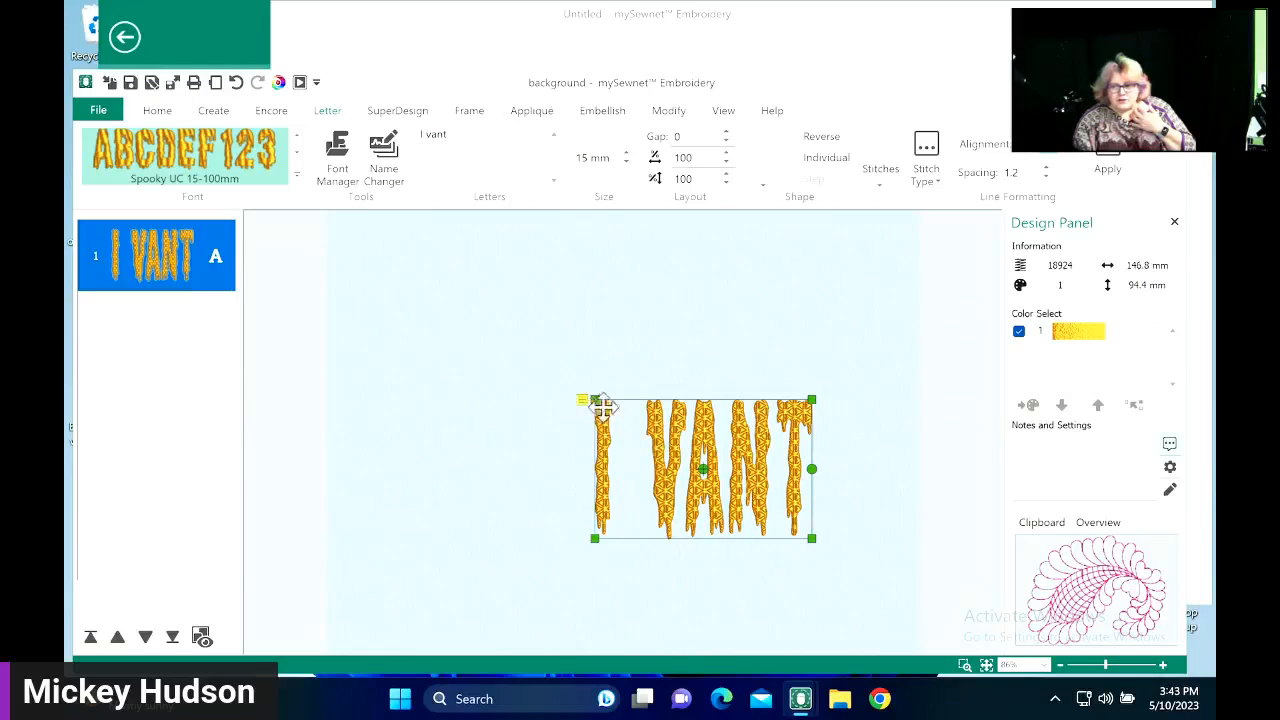
left_click(412, 112)
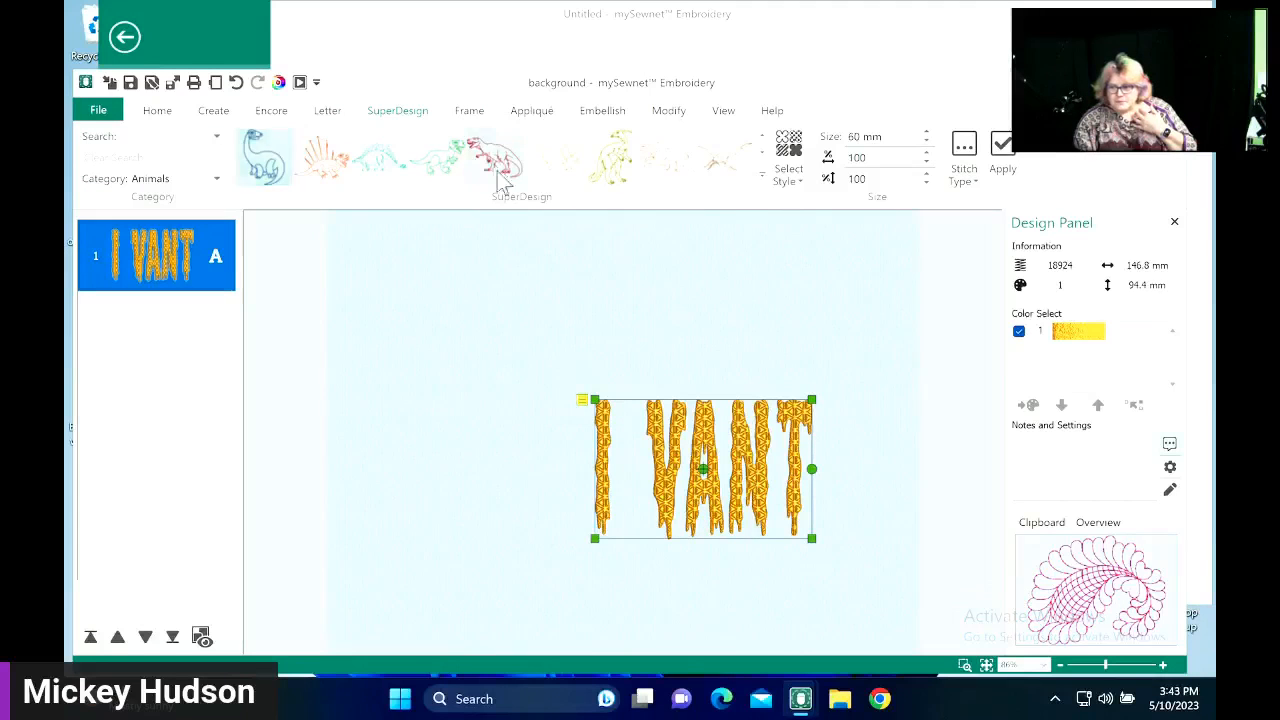
left_click(495, 160)
left_click(1002, 160)
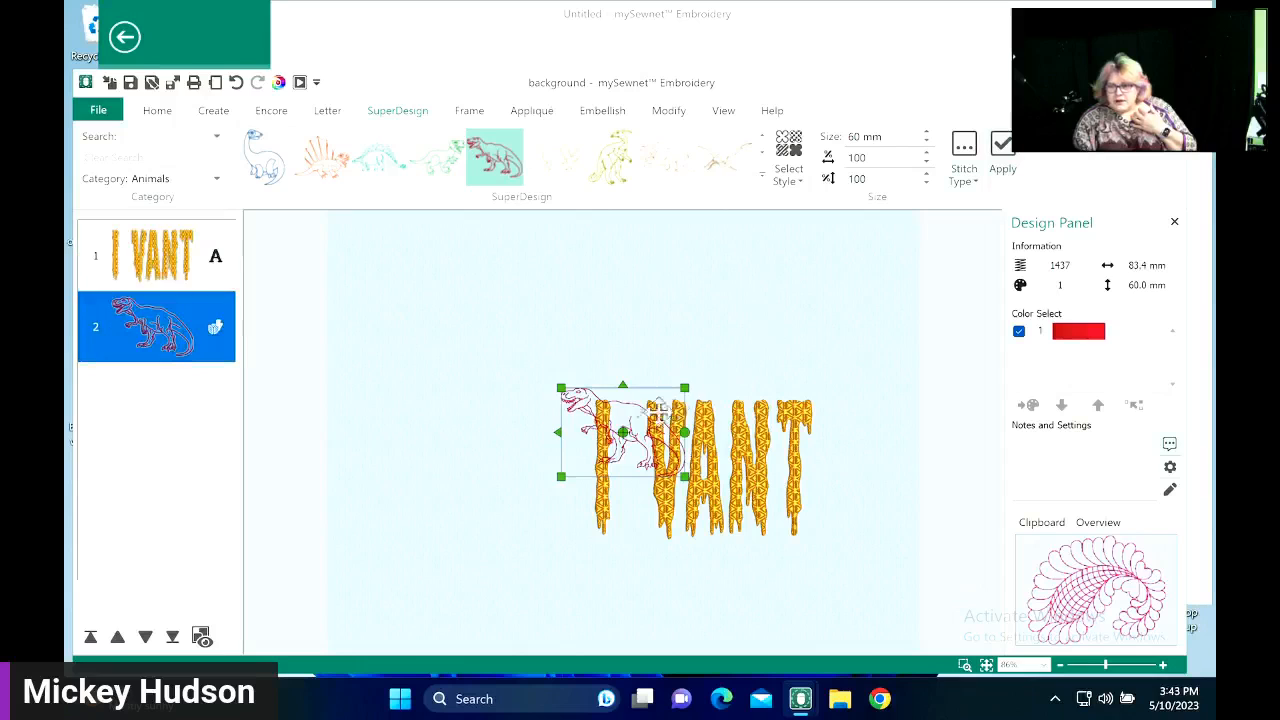
left_click_drag(659, 408, 464, 340)
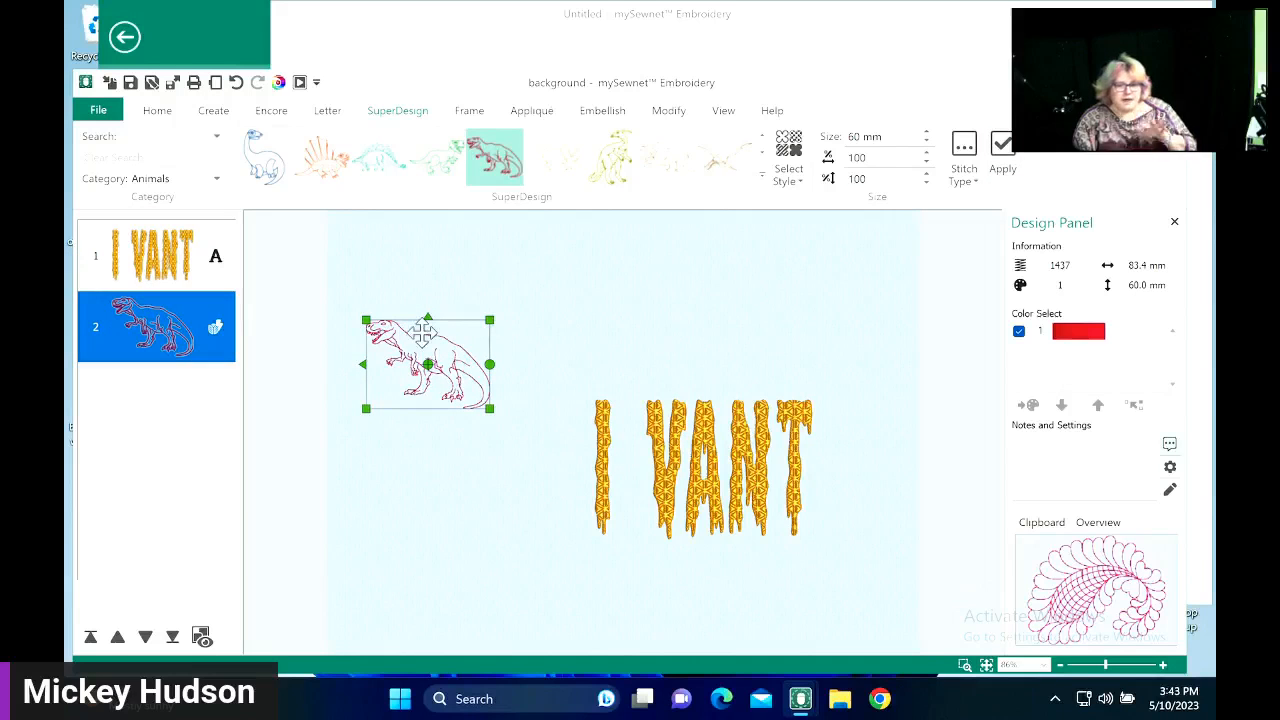
- Delete the dinosaur motif and the "I vant" lettering from the work area
right_click(450, 348)
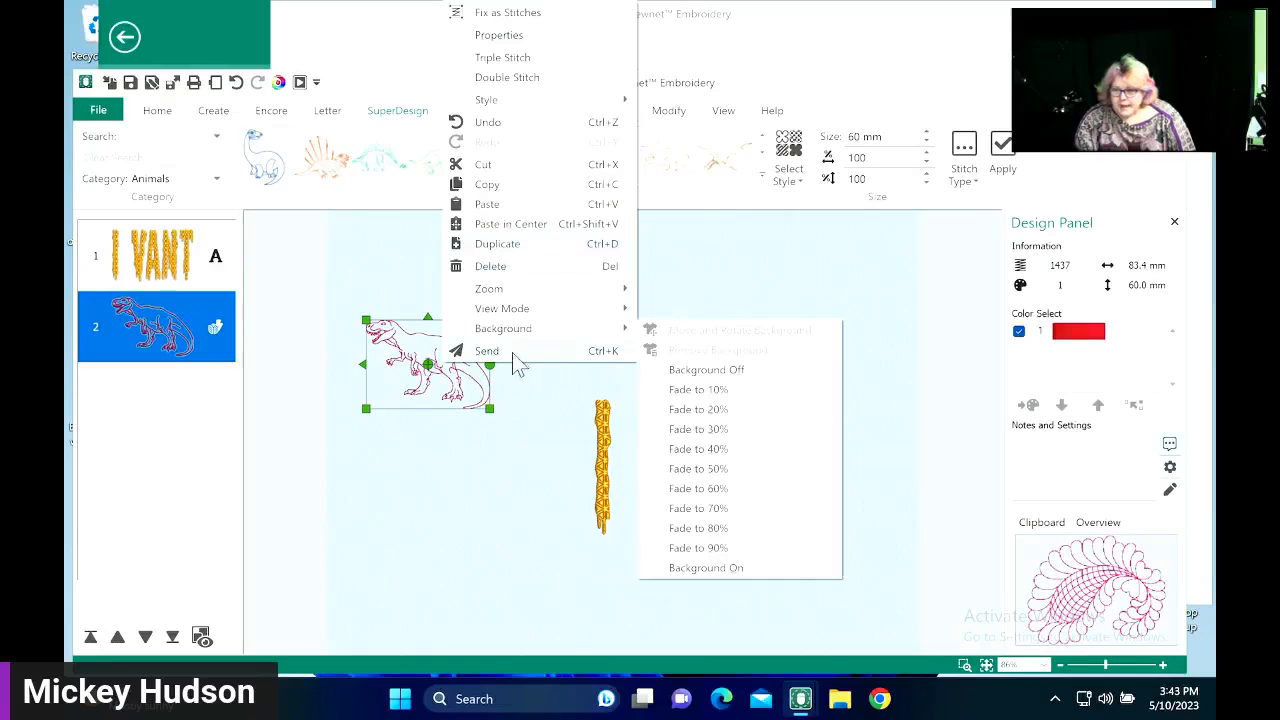
left_click(490, 266)
left_click(733, 430)
right_click(733, 430)
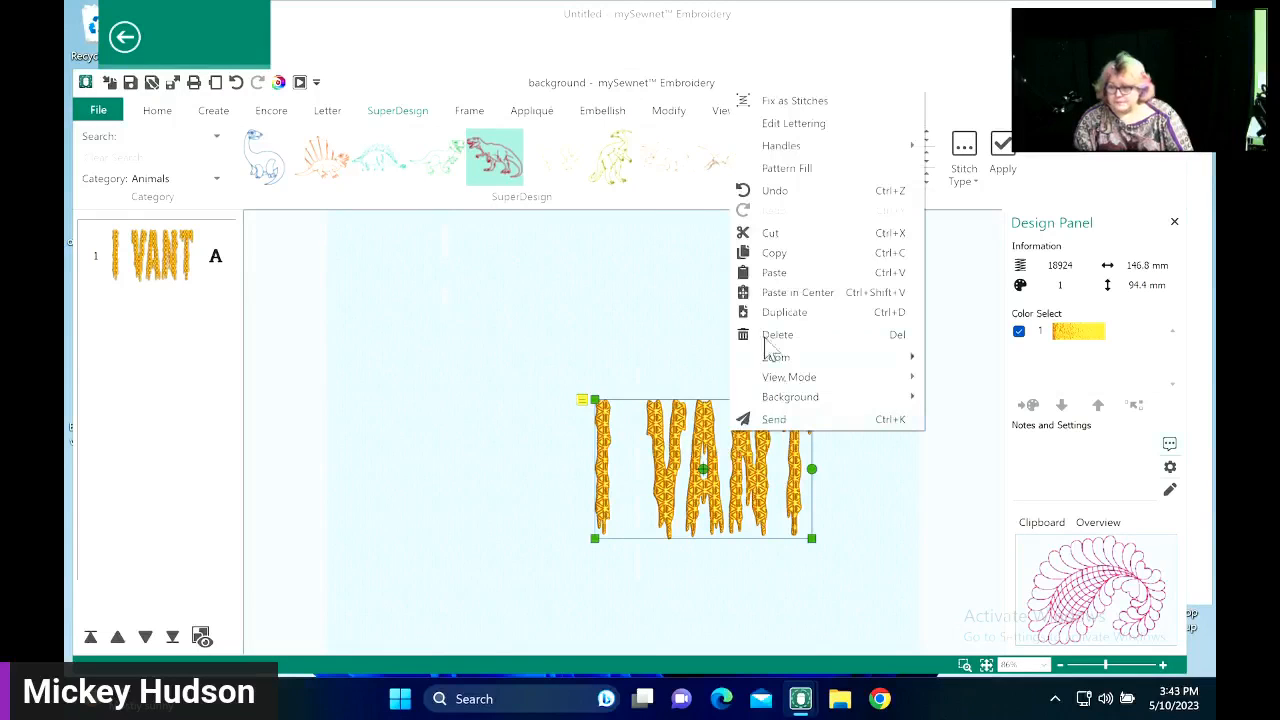
left_click(790, 338)
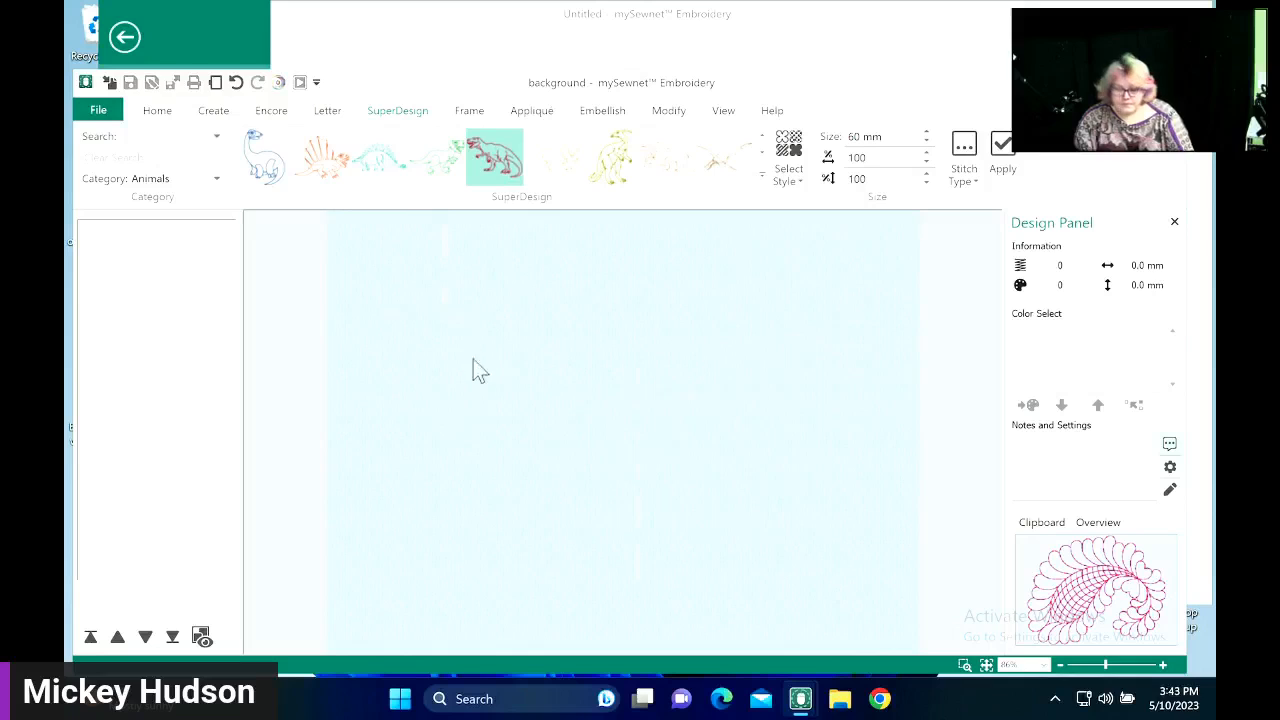
left_click(721, 113)
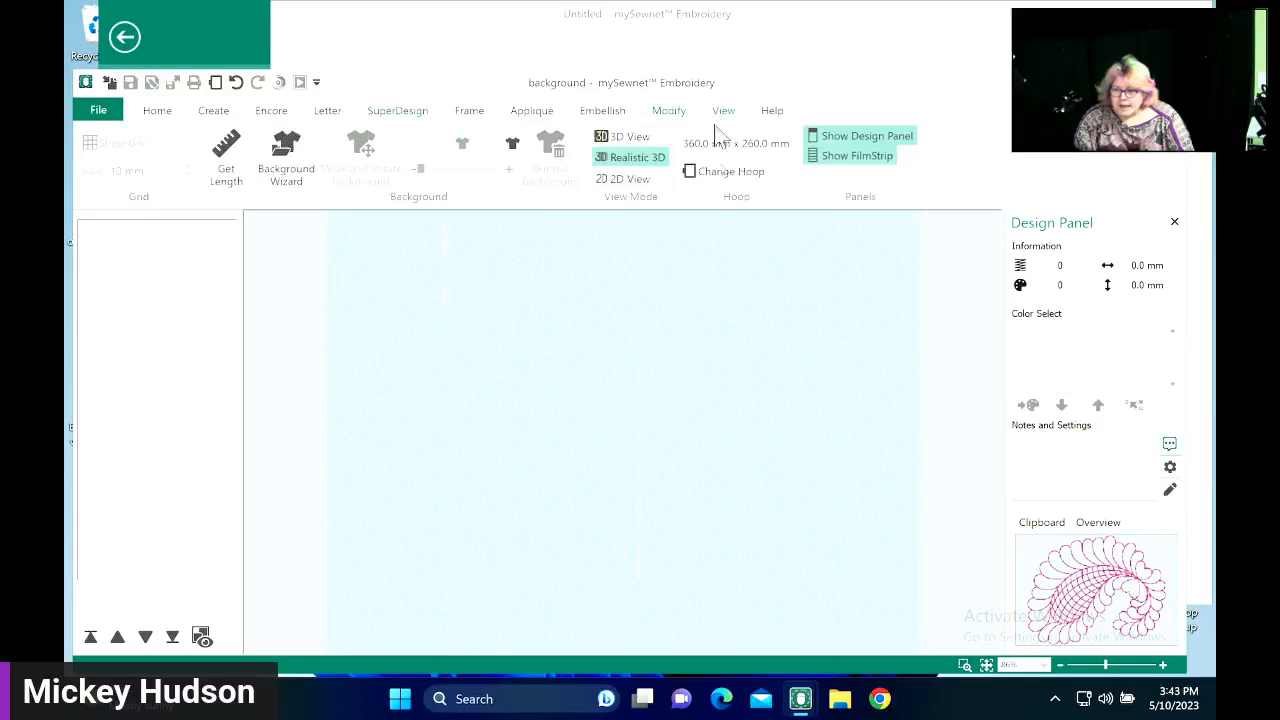
left_click(272, 166)
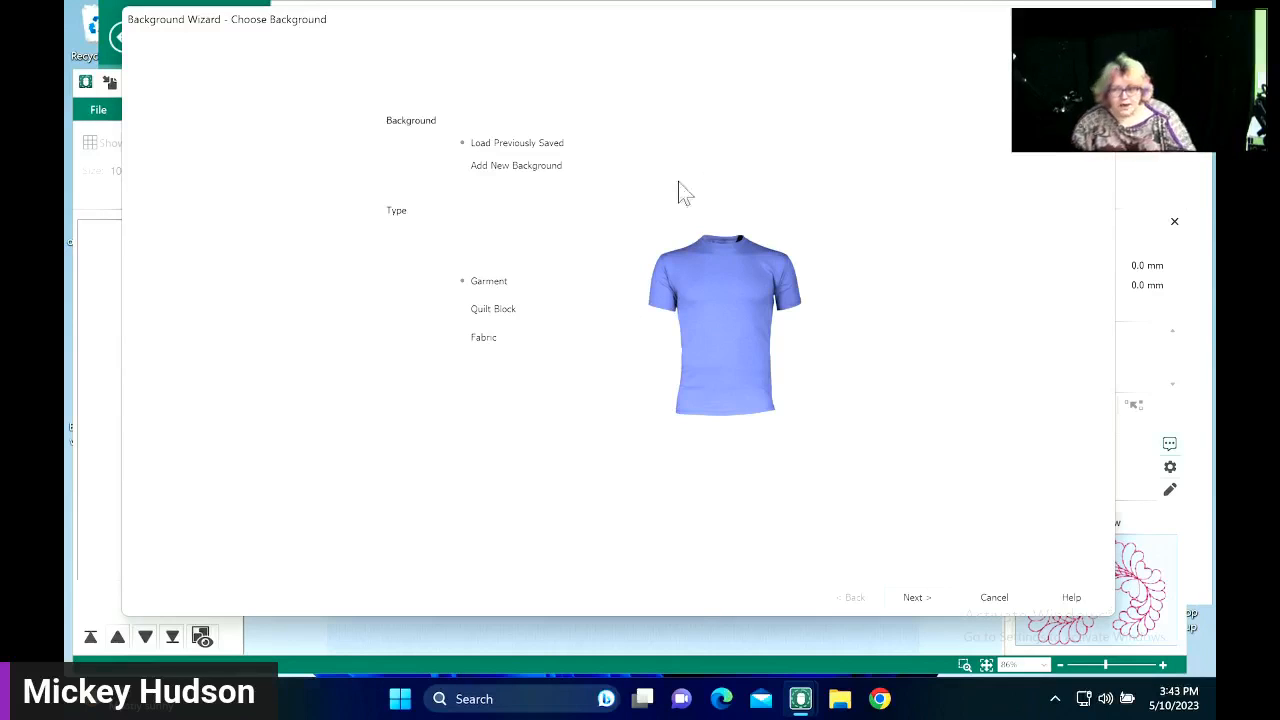
left_click(466, 167)
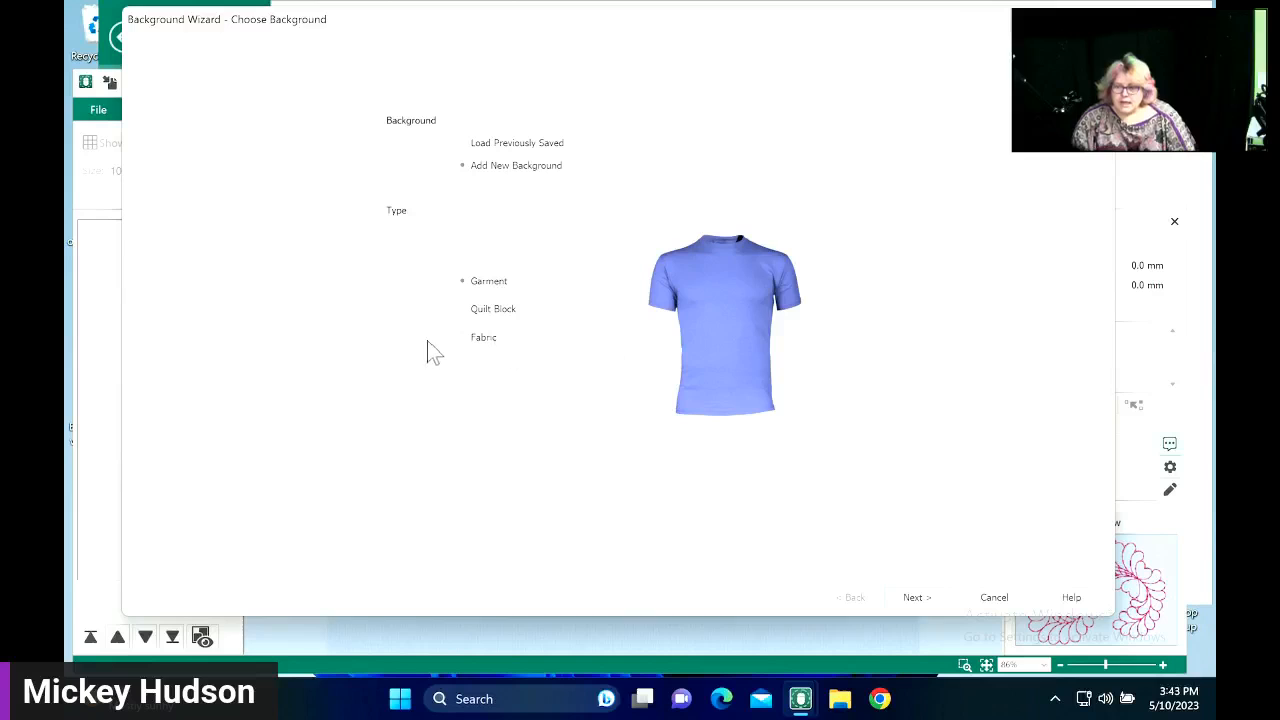
left_click(463, 340)
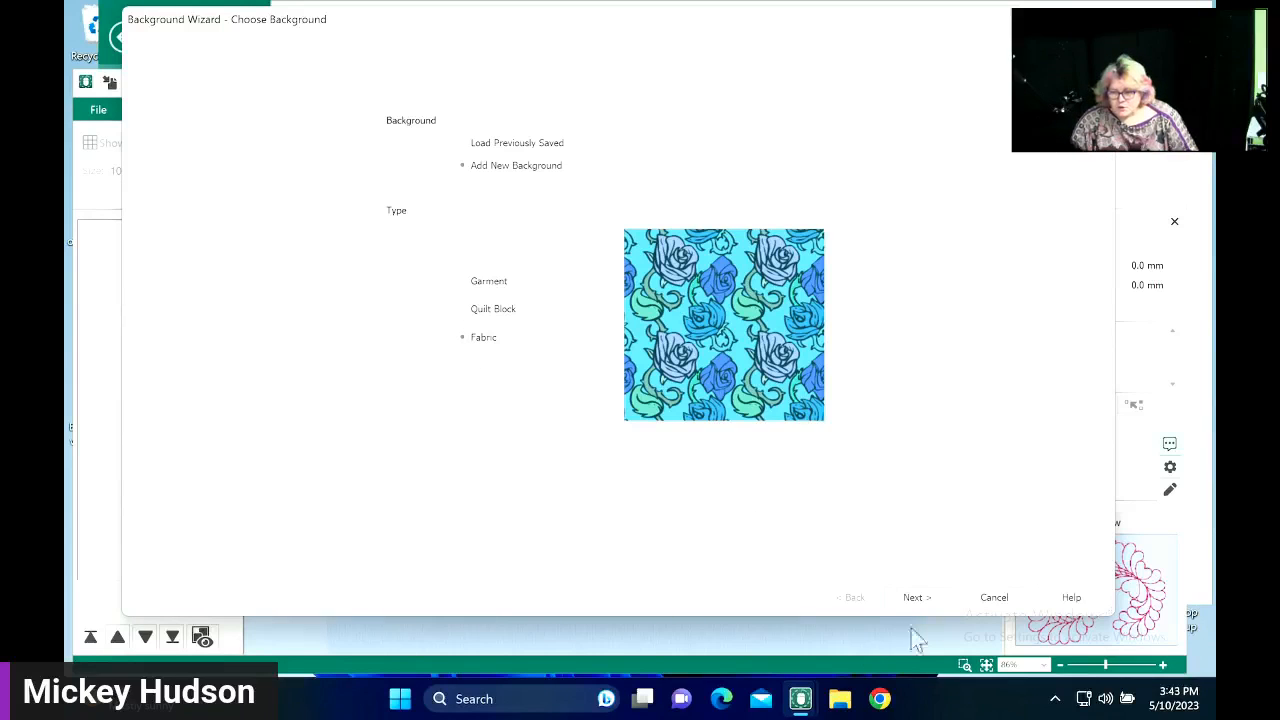
left_click(995, 598)
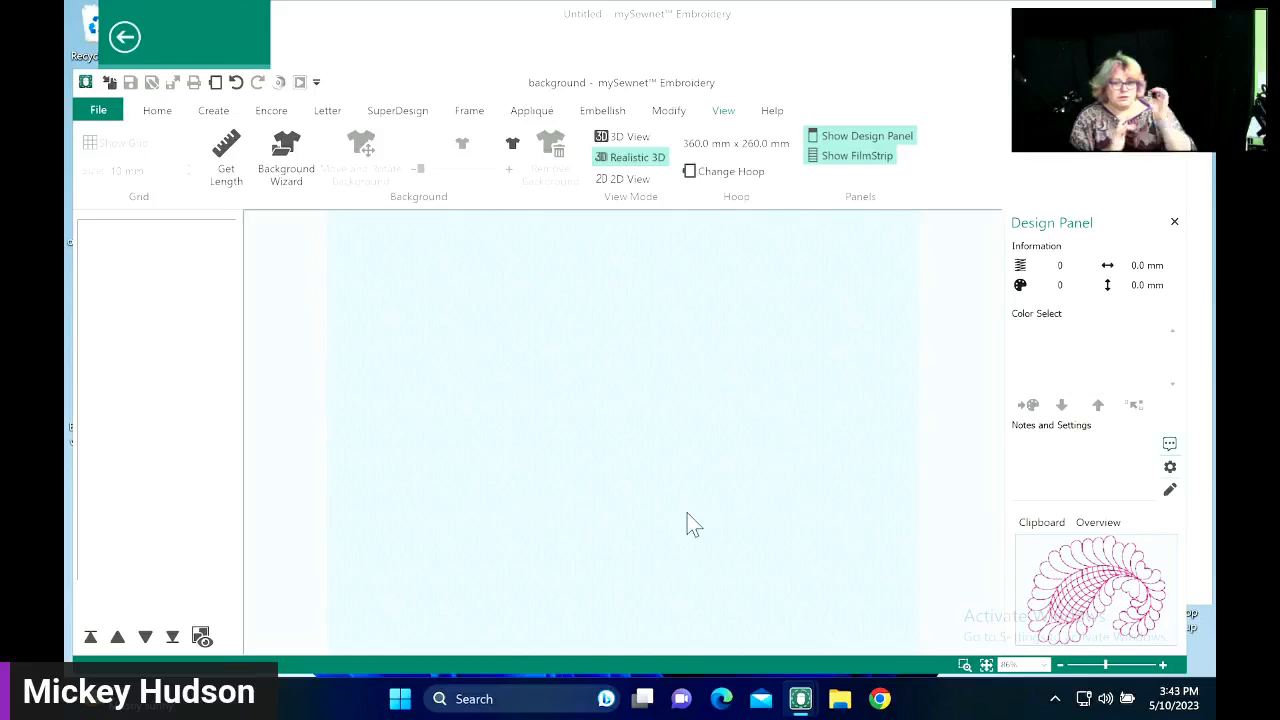
- Switch to mySewnet Digitizing and load the orange dress photo IMG_3708.JPG from Downloads as the background picture
left_click(214, 114)
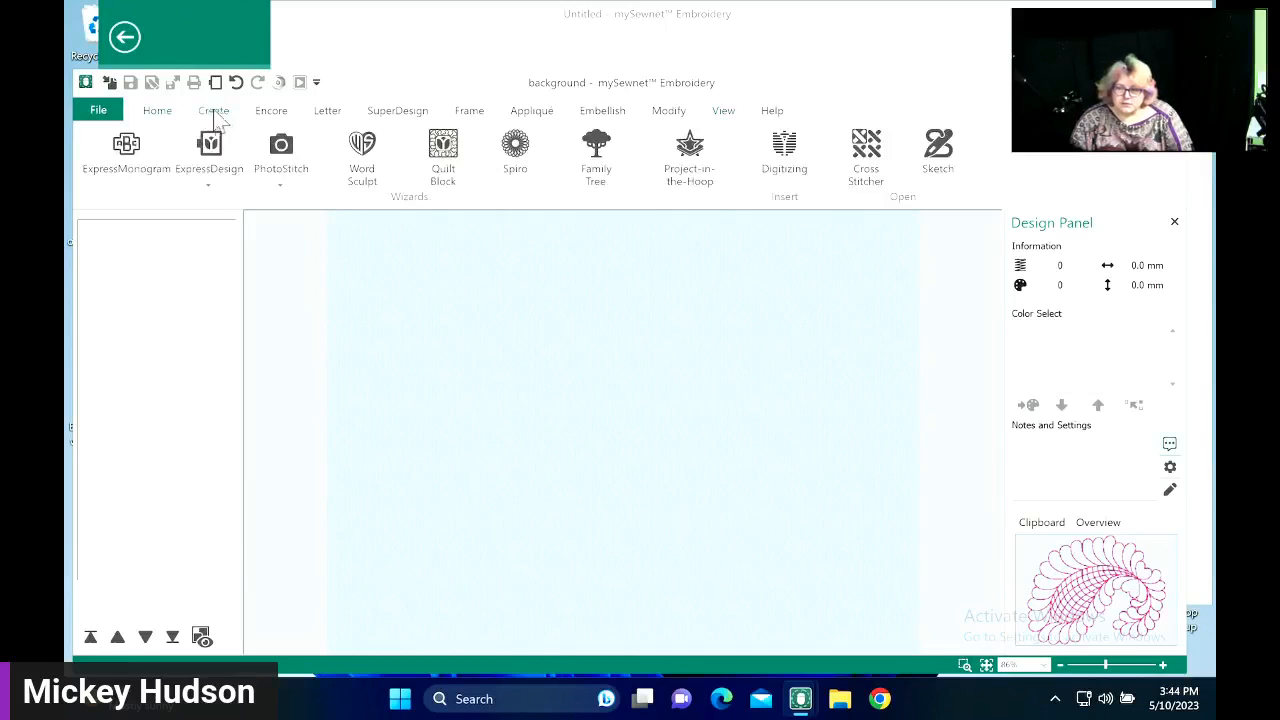
left_click(787, 160)
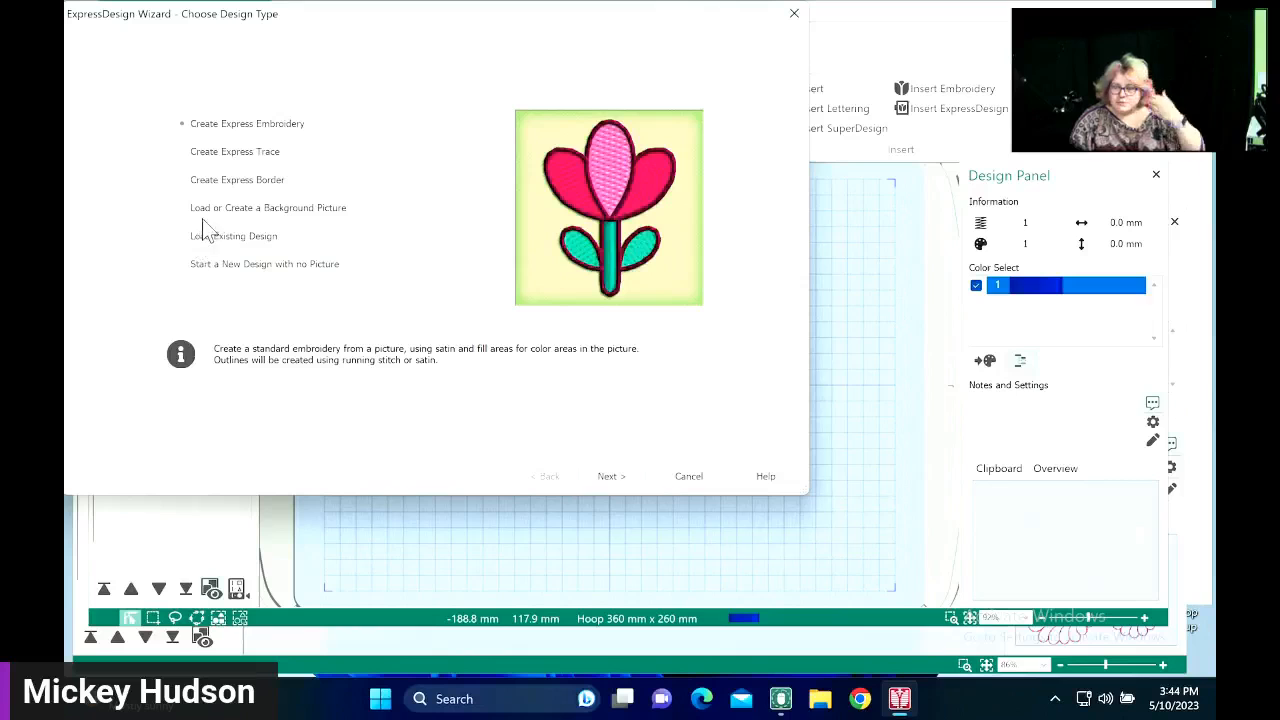
left_click(180, 208)
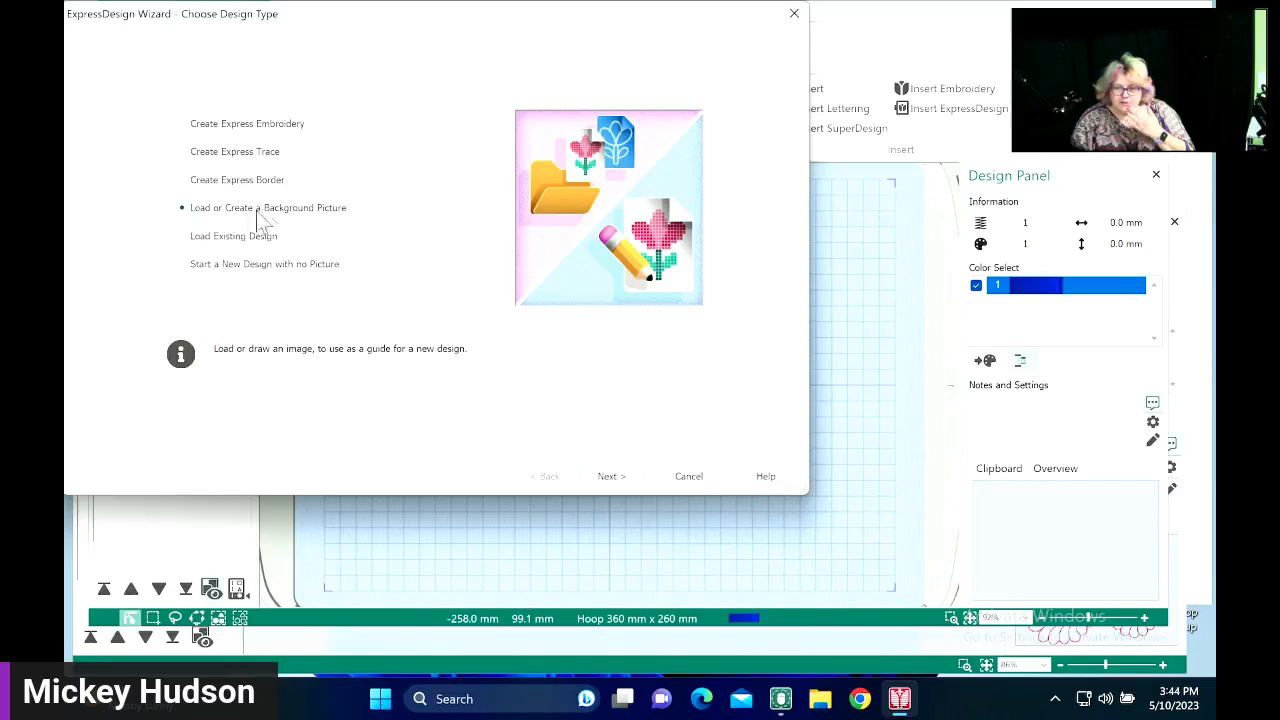
left_click(613, 477)
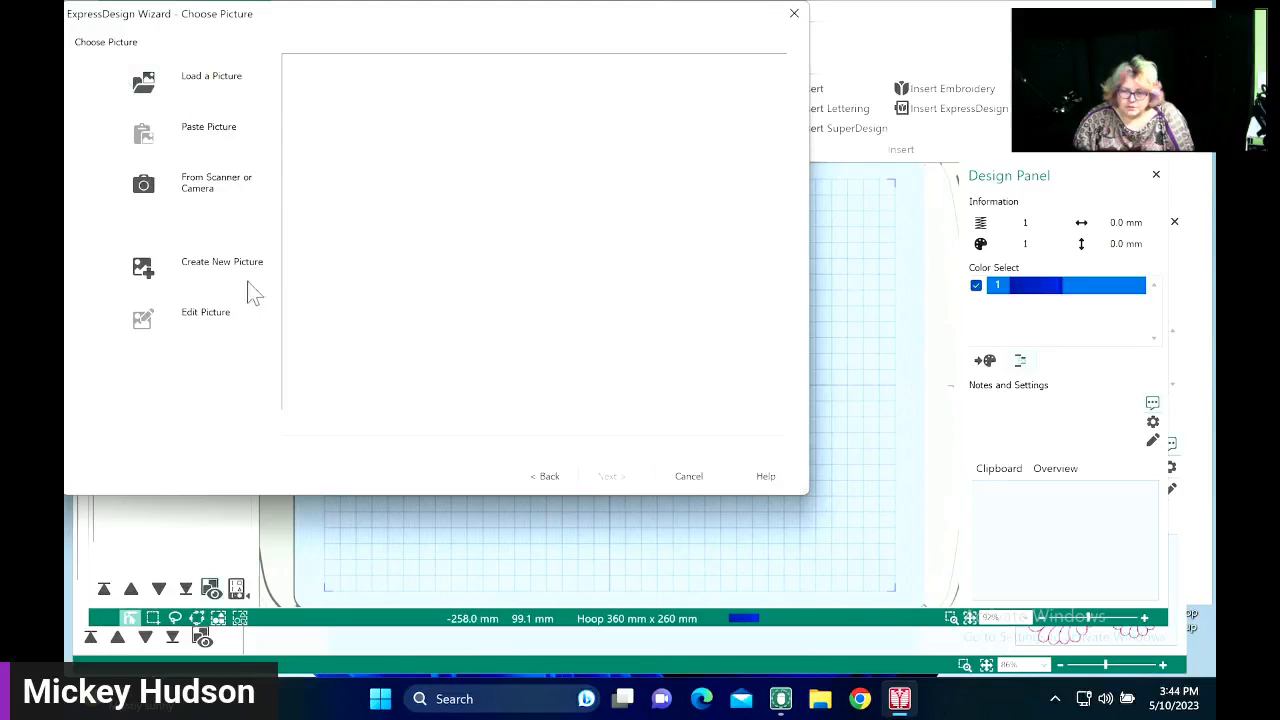
left_click(148, 84)
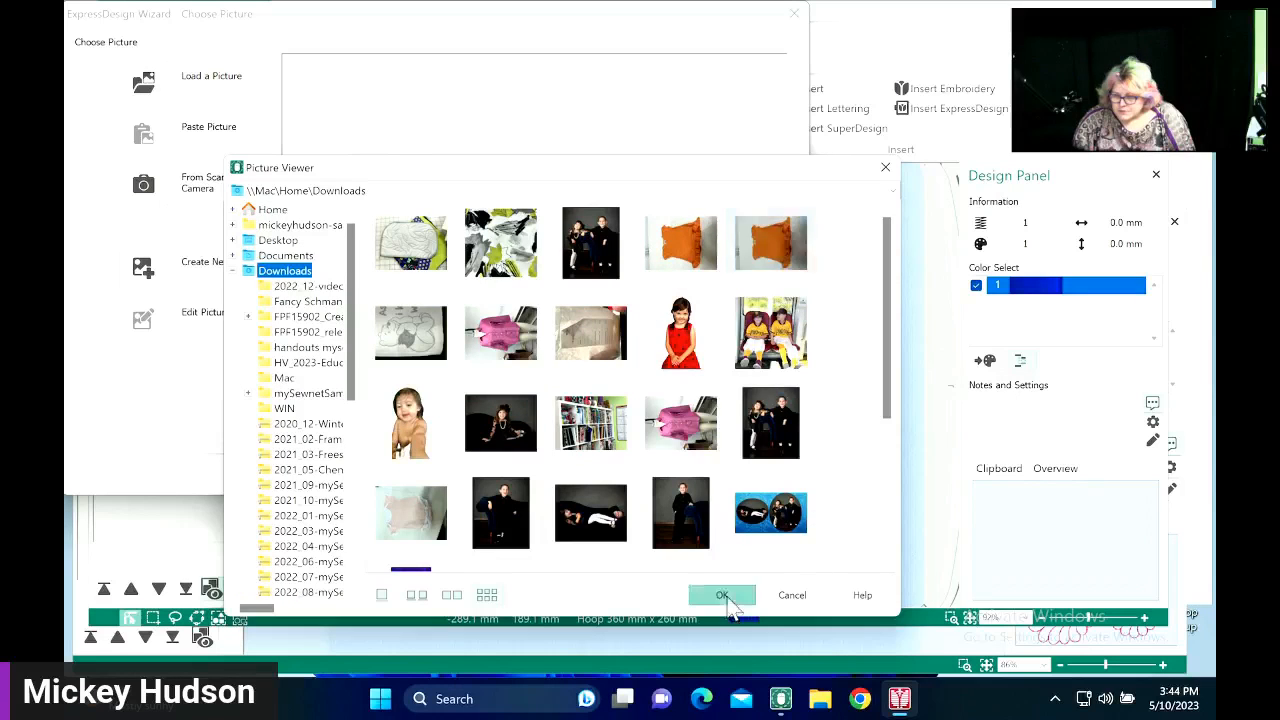
left_click(724, 596)
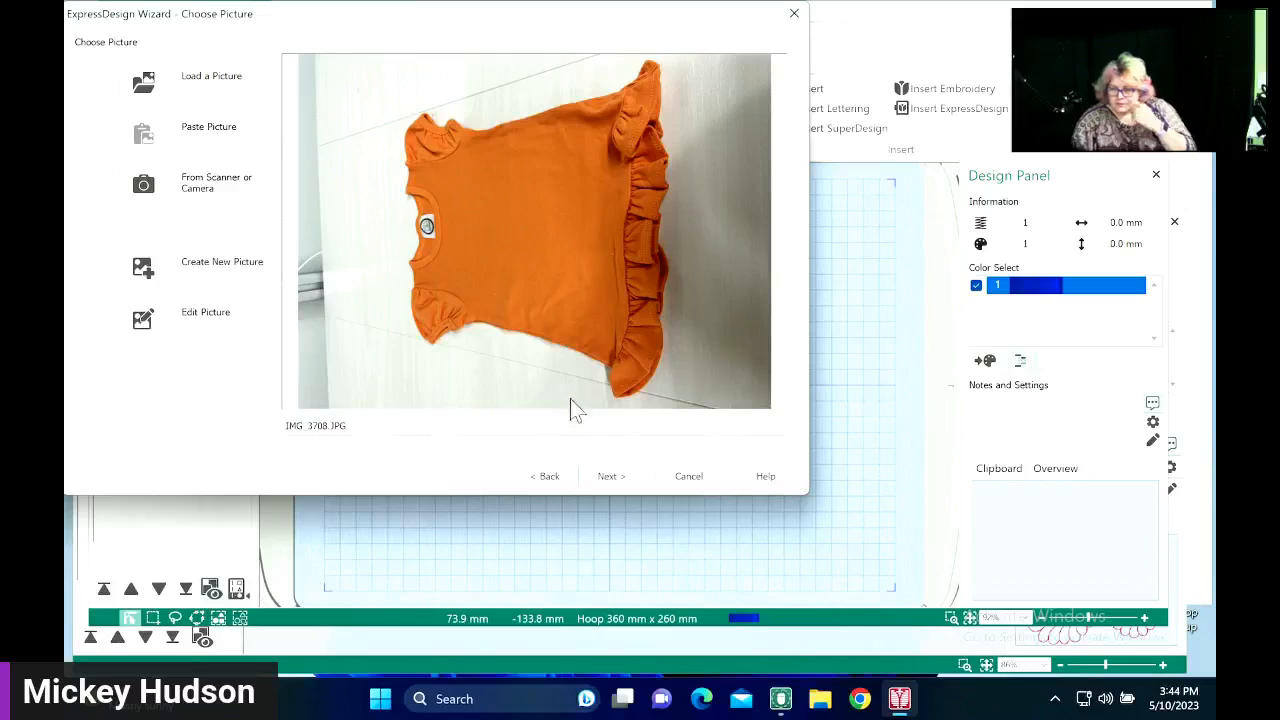
- Rotate the dress picture by 90 degrees so that it stands upright
left_click(609, 476)
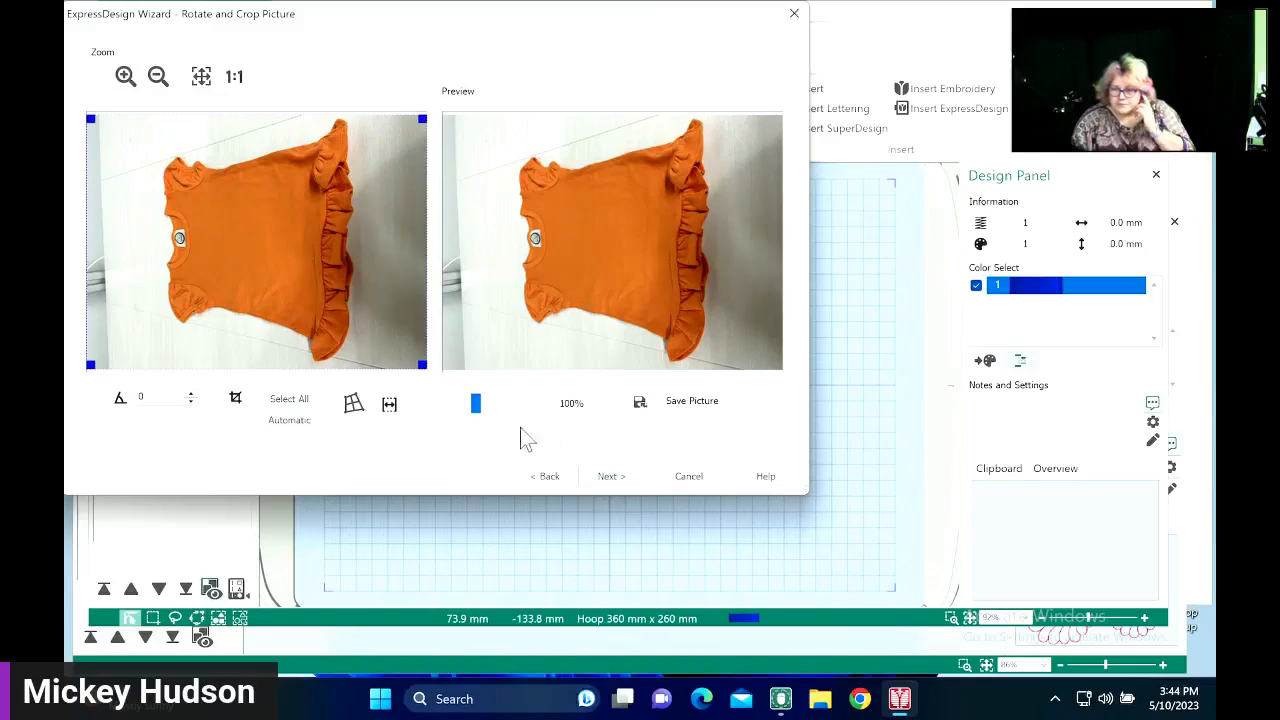
left_click(145, 400)
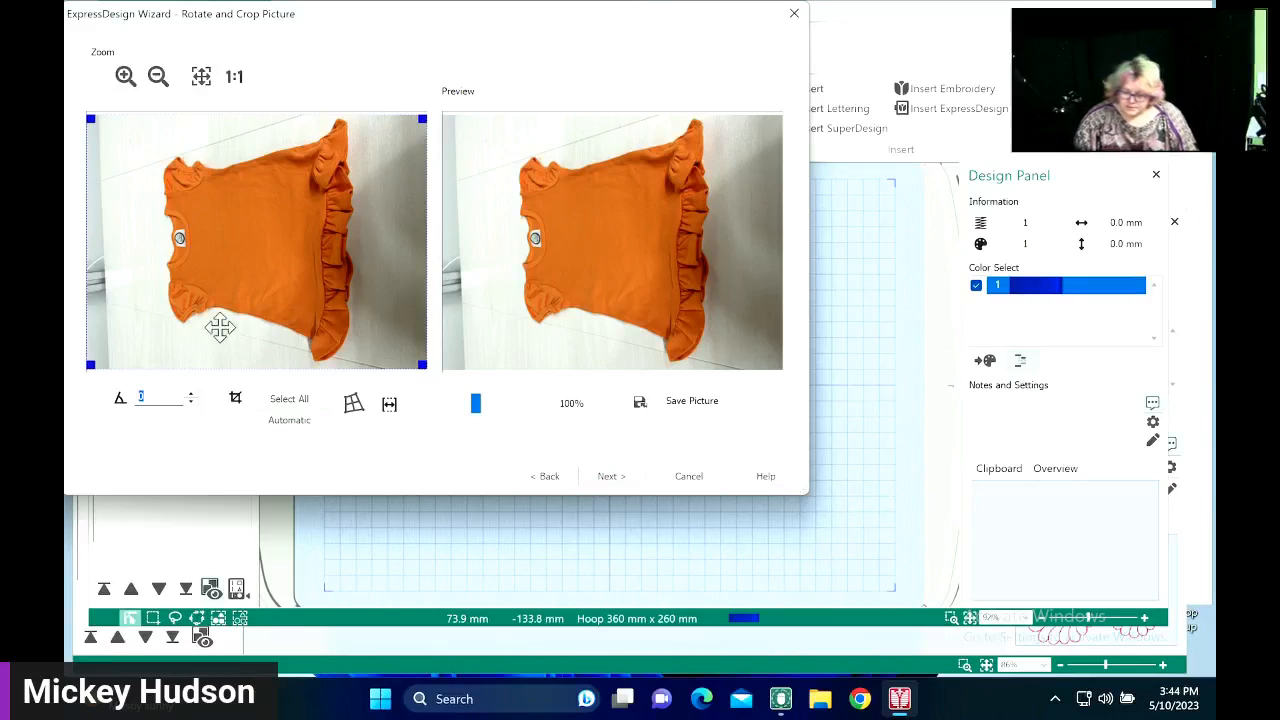
type("90")
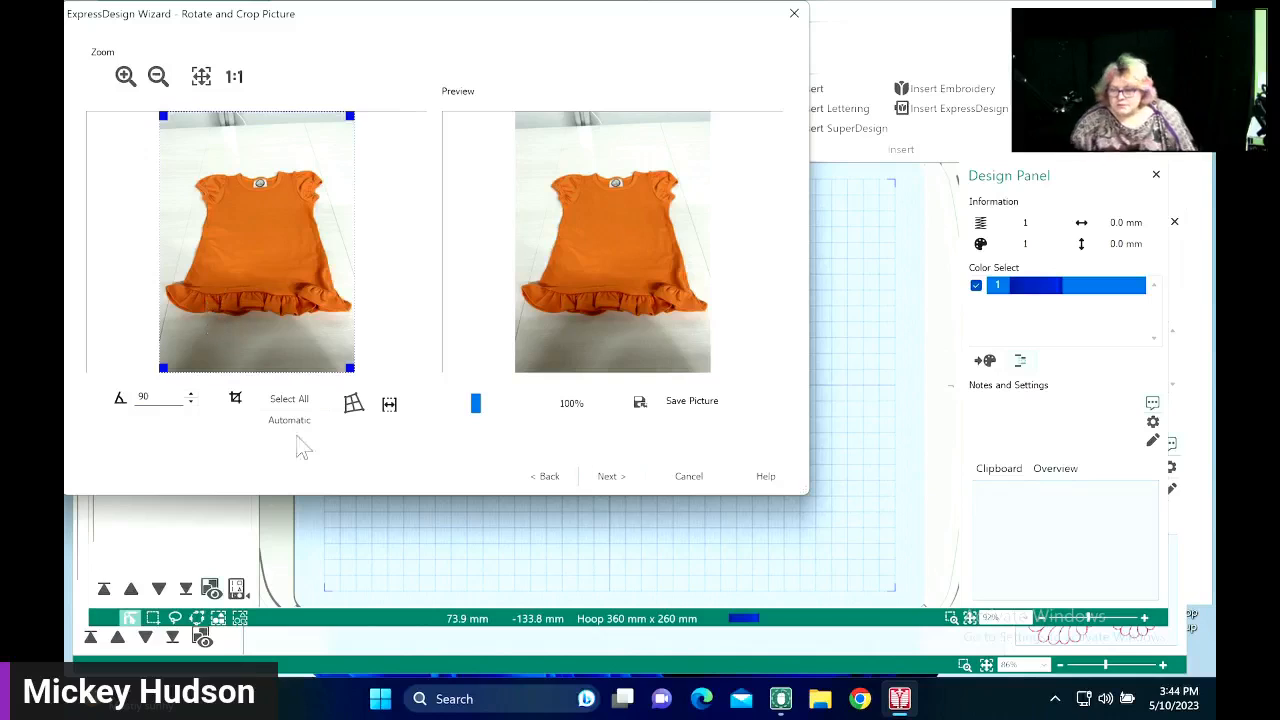
left_click(612, 477)
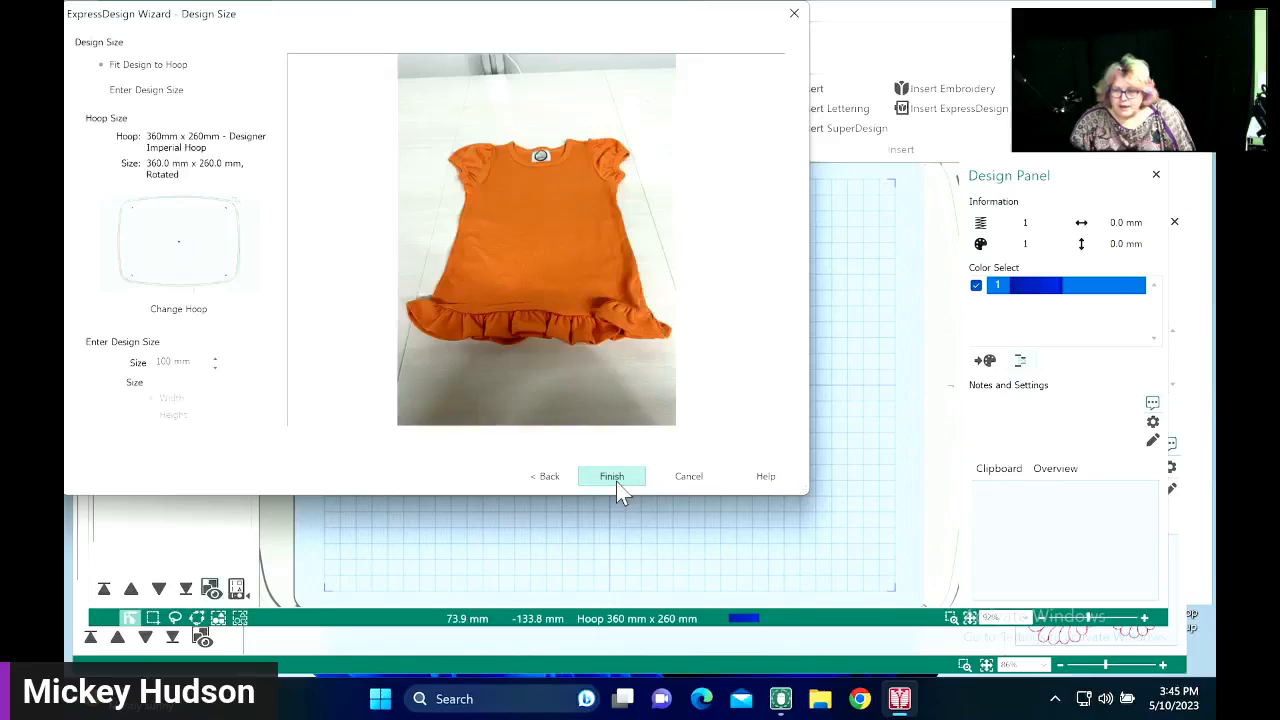
left_click(570, 480)
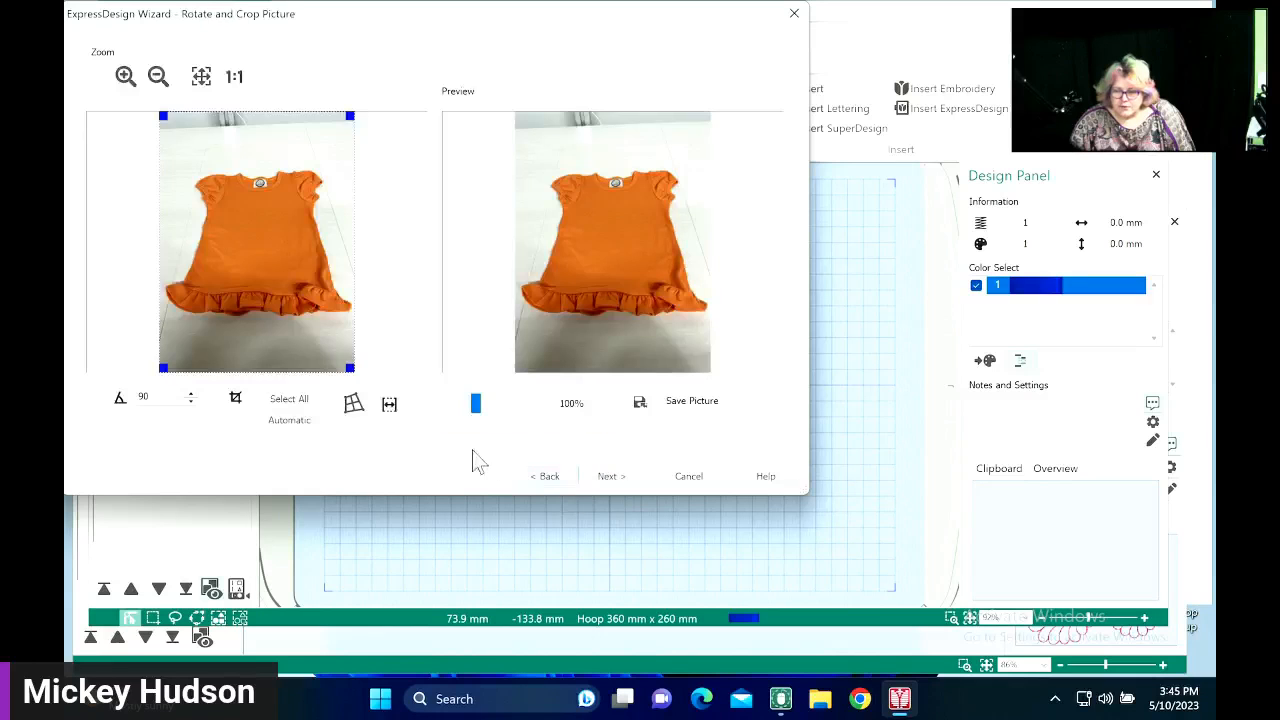
- Adjust the picture's perspective by pulling its two upper corner markers inward to just above the dress's sleeves
left_click(353, 403)
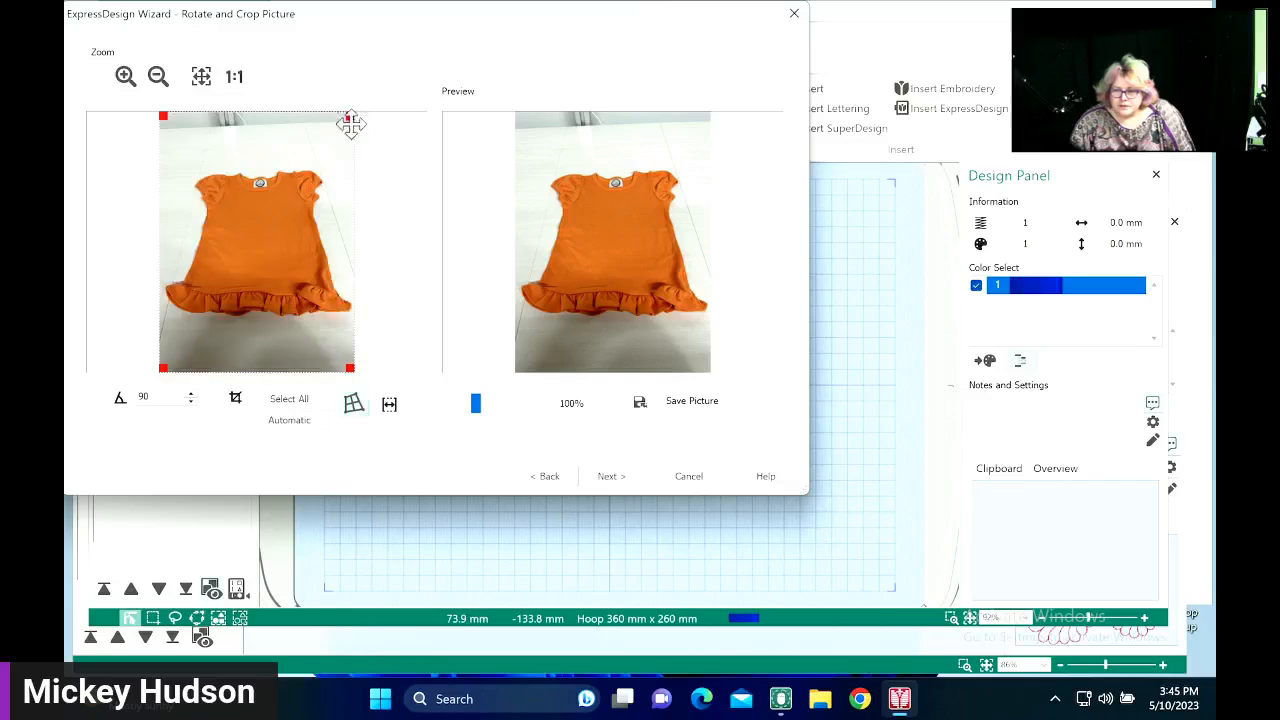
left_click_drag(350, 116, 324, 162)
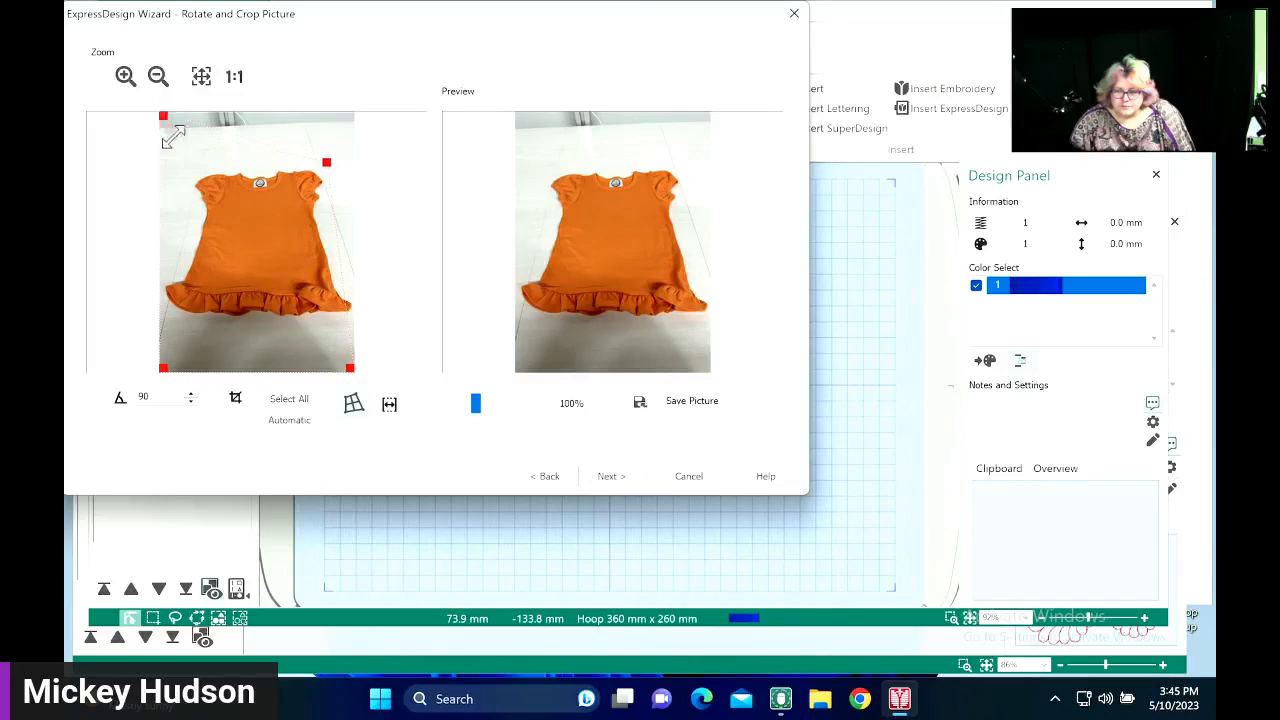
left_click_drag(172, 137, 193, 171)
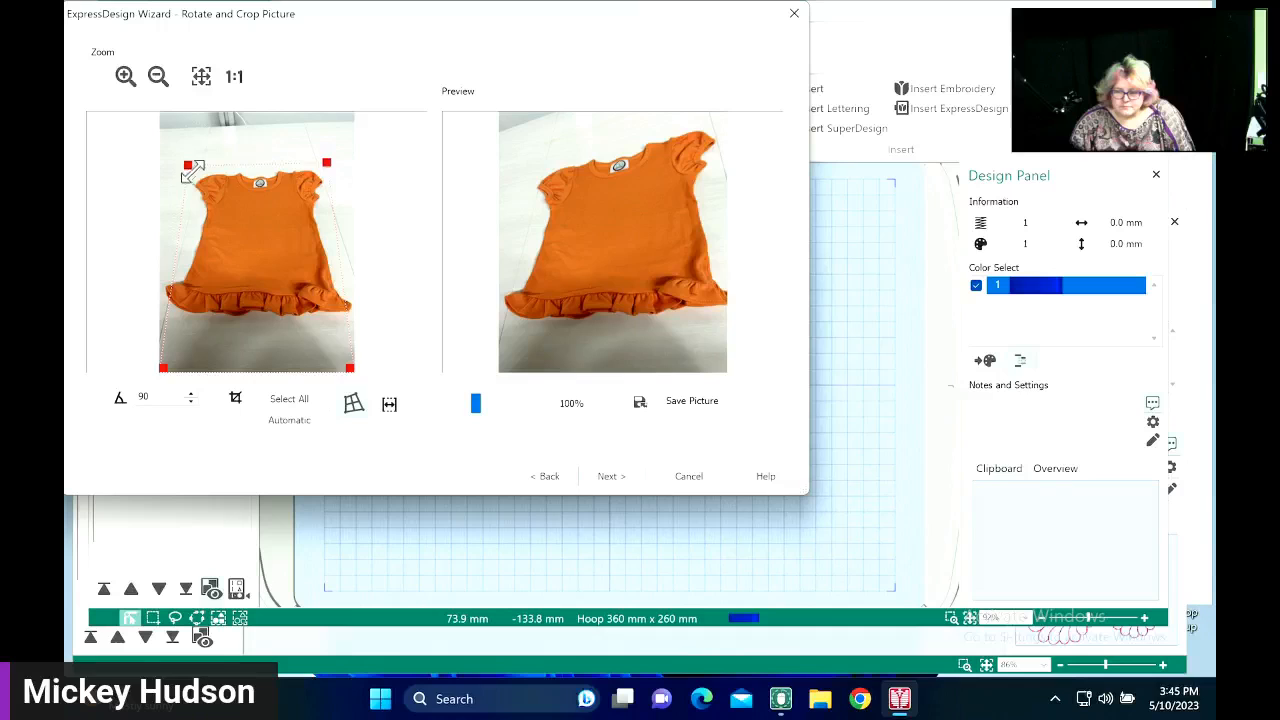
- Place the dress picture as the design background, fitted to the 360 × 260 mm hoop
left_click(612, 477)
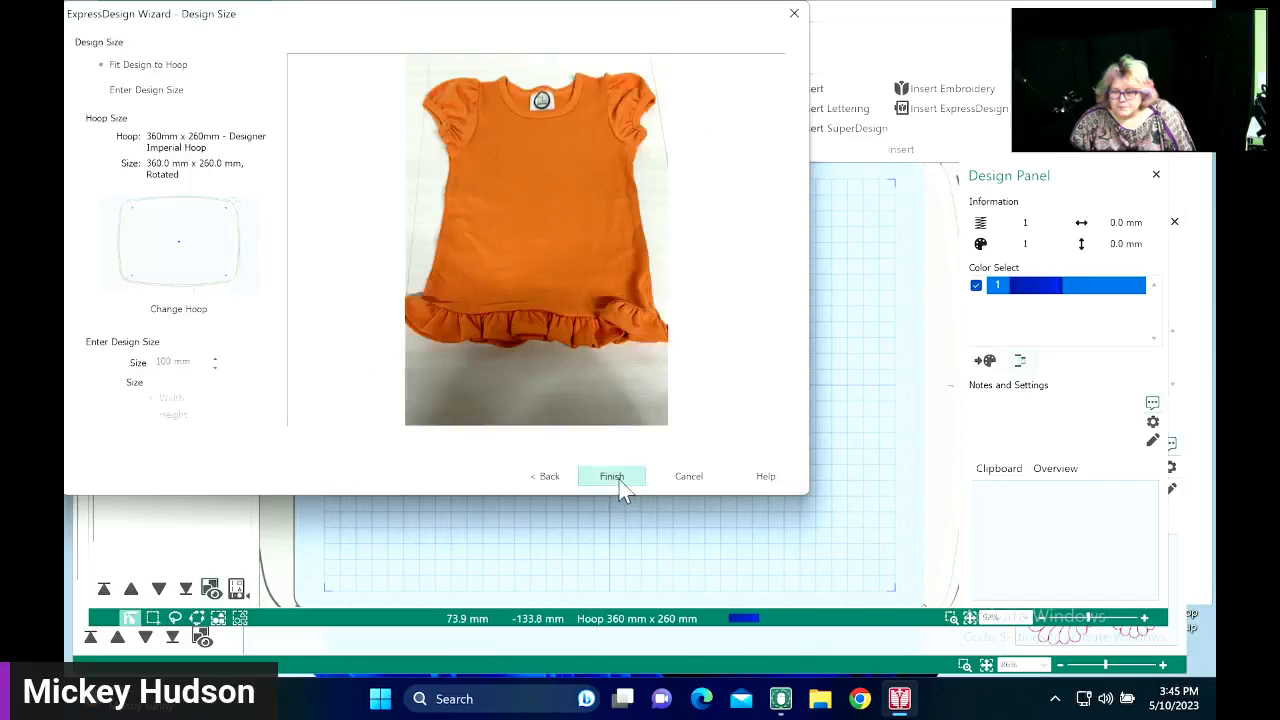
left_click(620, 477)
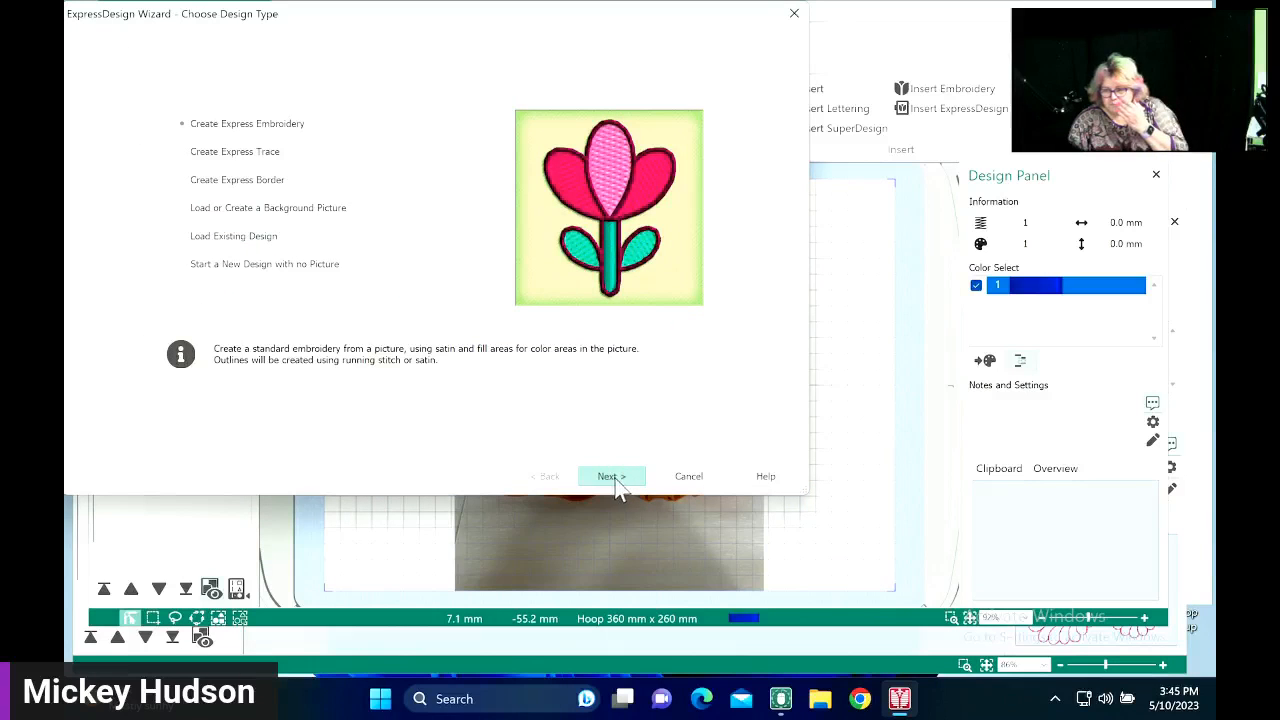
left_click(636, 478)
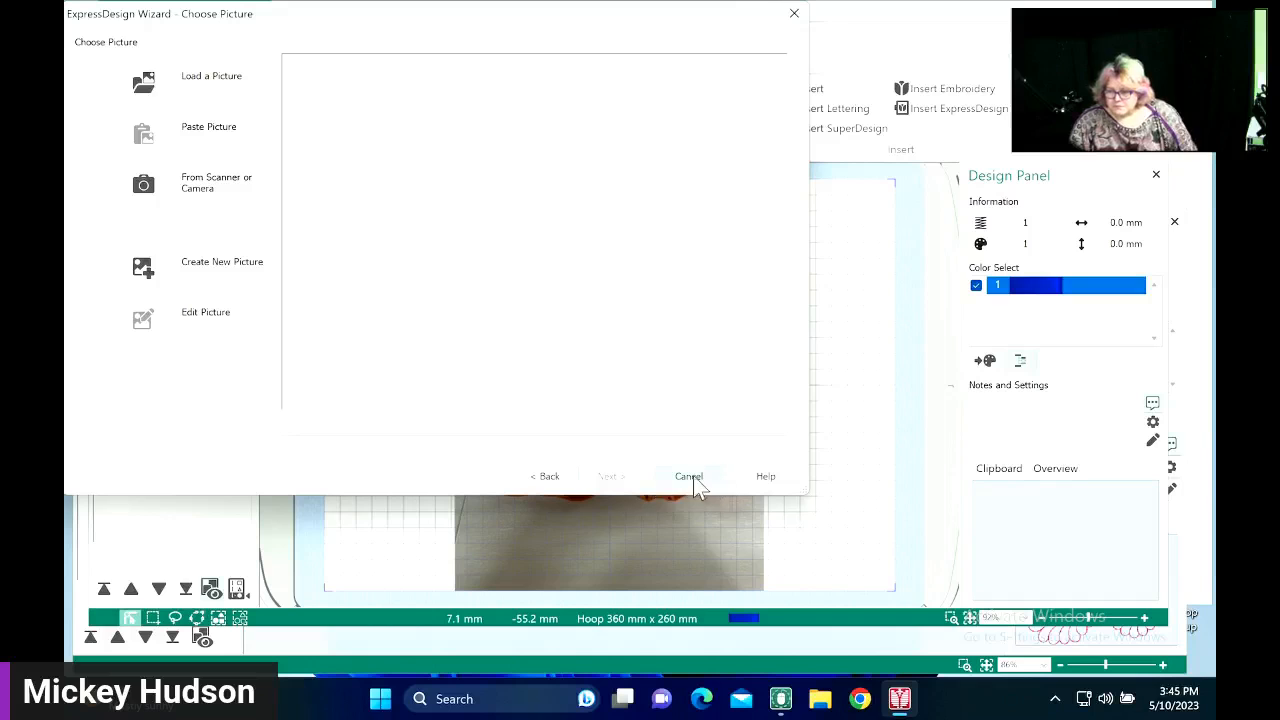
left_click(688, 476)
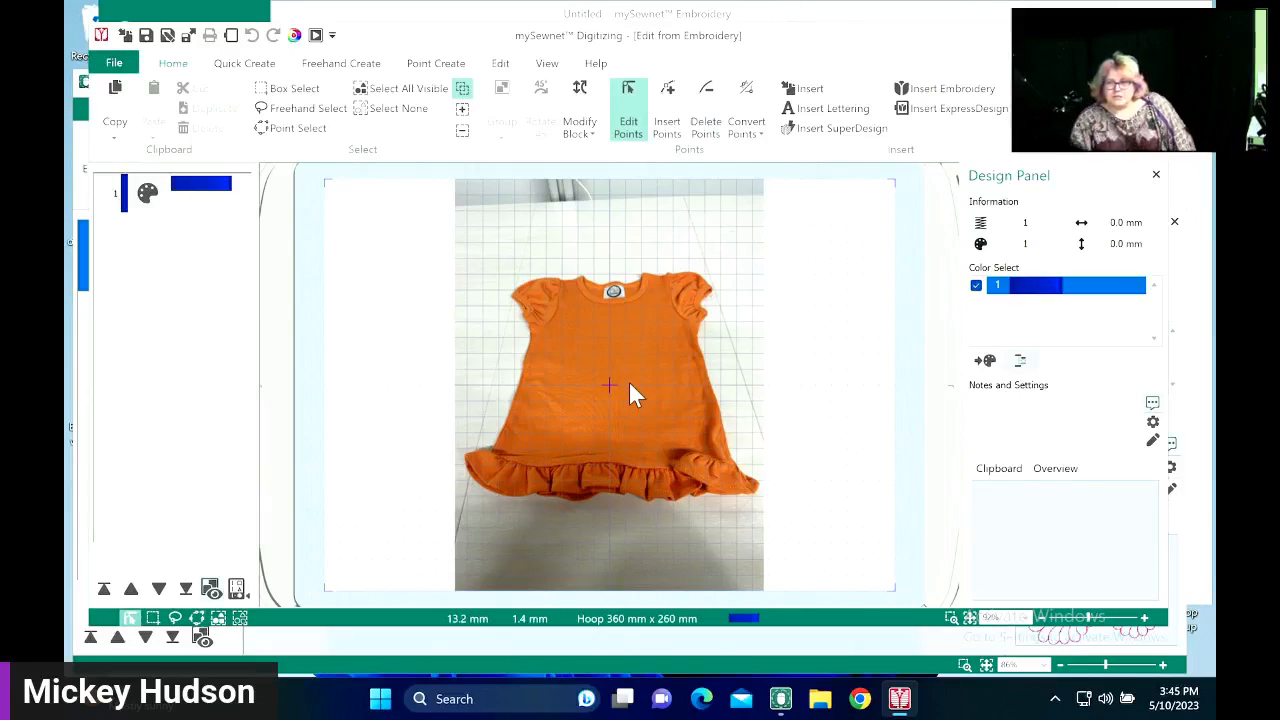
- Open the dress background for editing in Draw & Paint and view it with the canvas grid and background settings
left_click(549, 65)
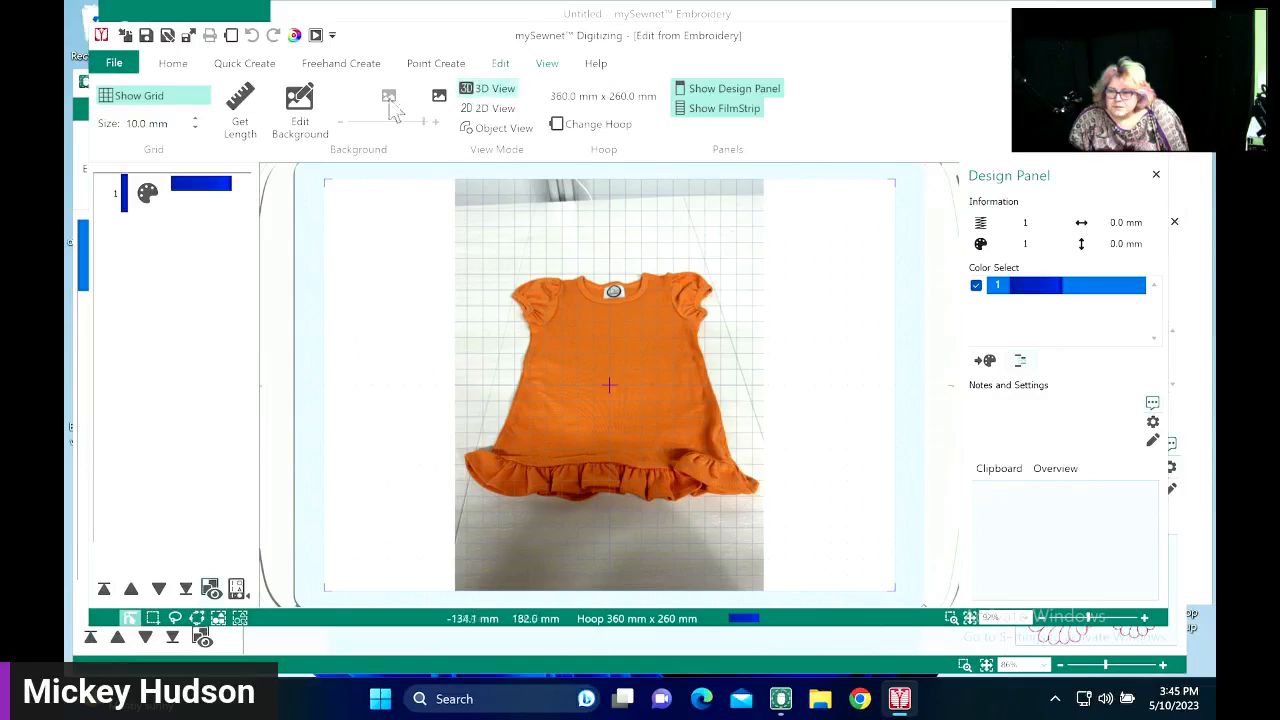
left_click(305, 135)
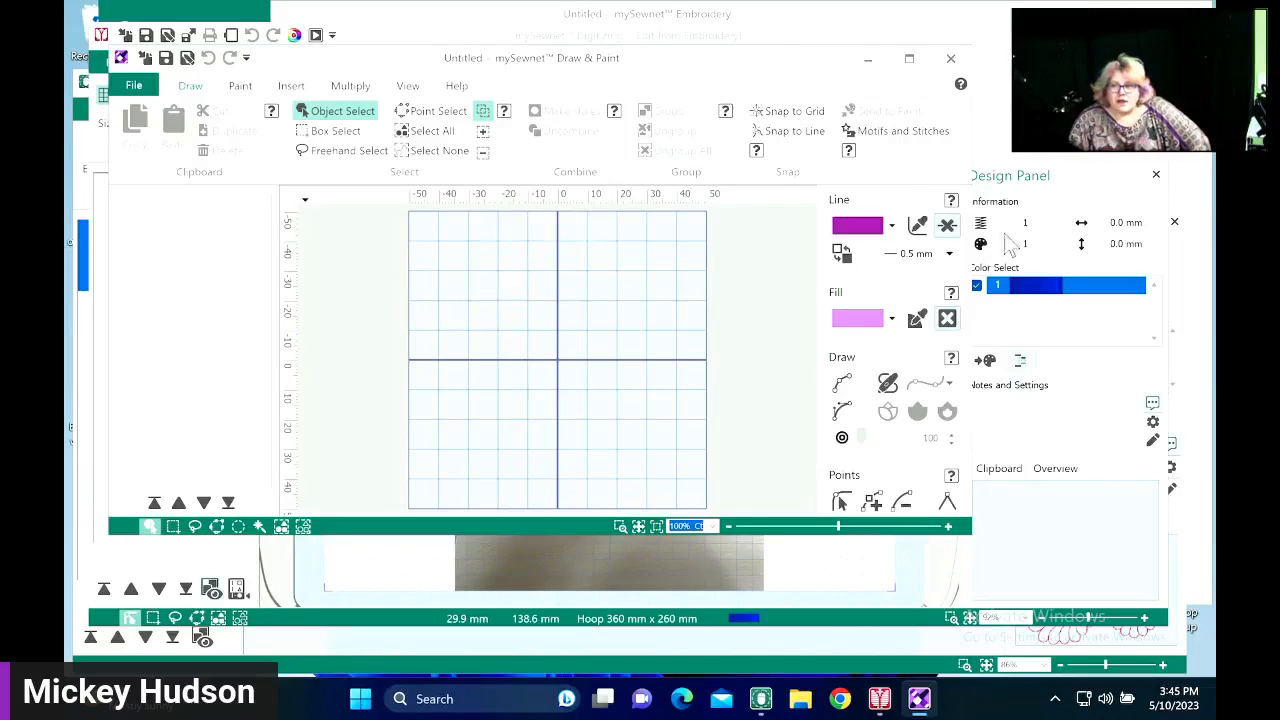
double_click(686, 55)
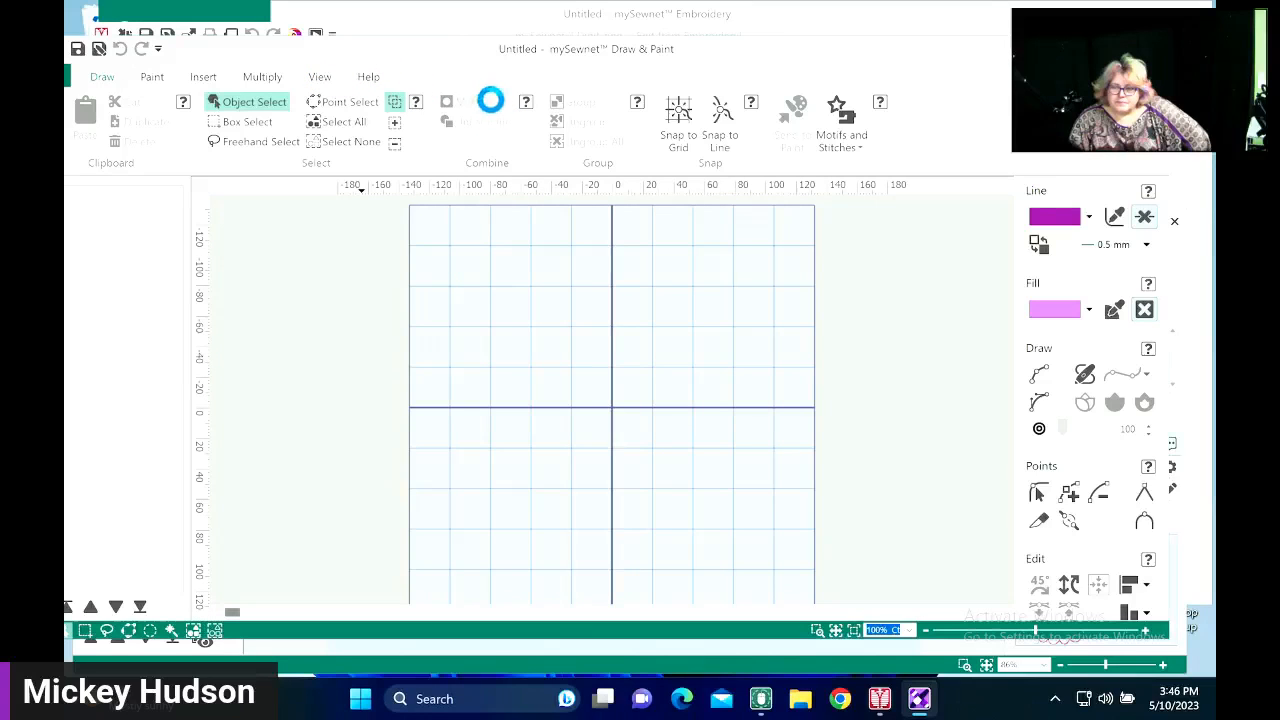
left_click(321, 79)
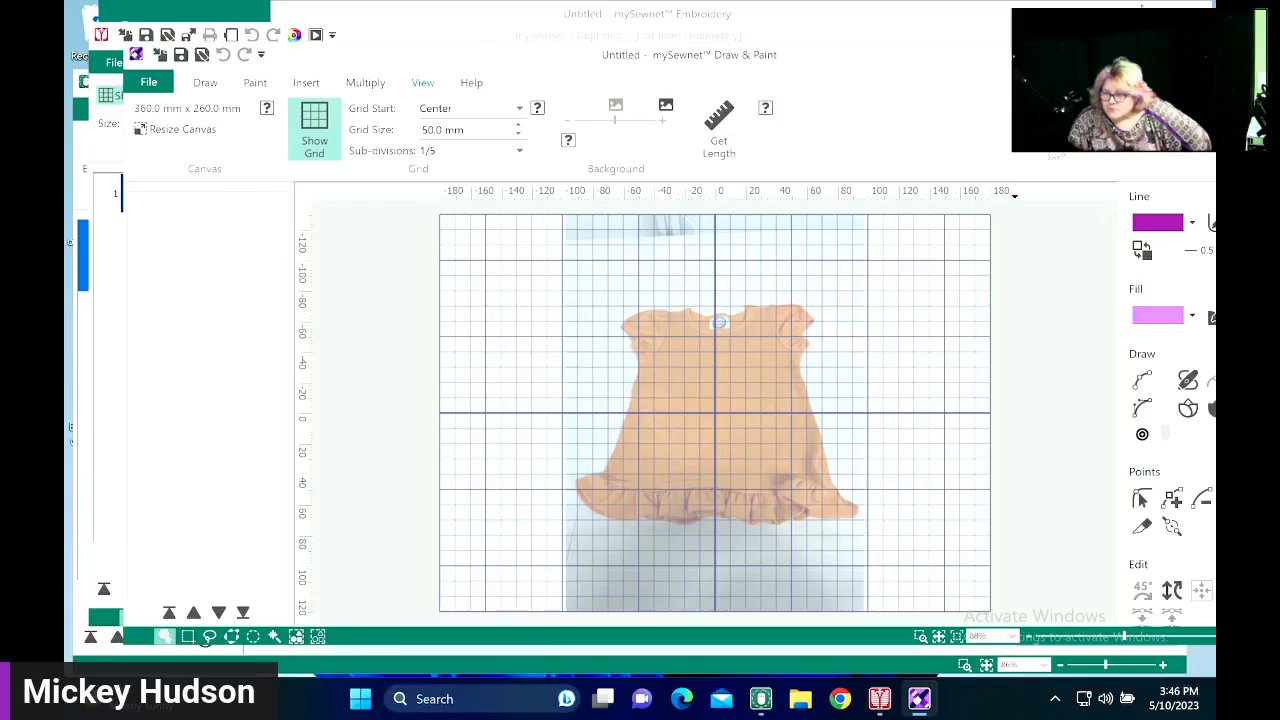
- Close Draw & Paint and finish the background editing session in Digitizing
mouse_move(873, 60)
left_mouse_down()
mouse_move(840, 132)
mouse_move(763, 208)
left_mouse_up()
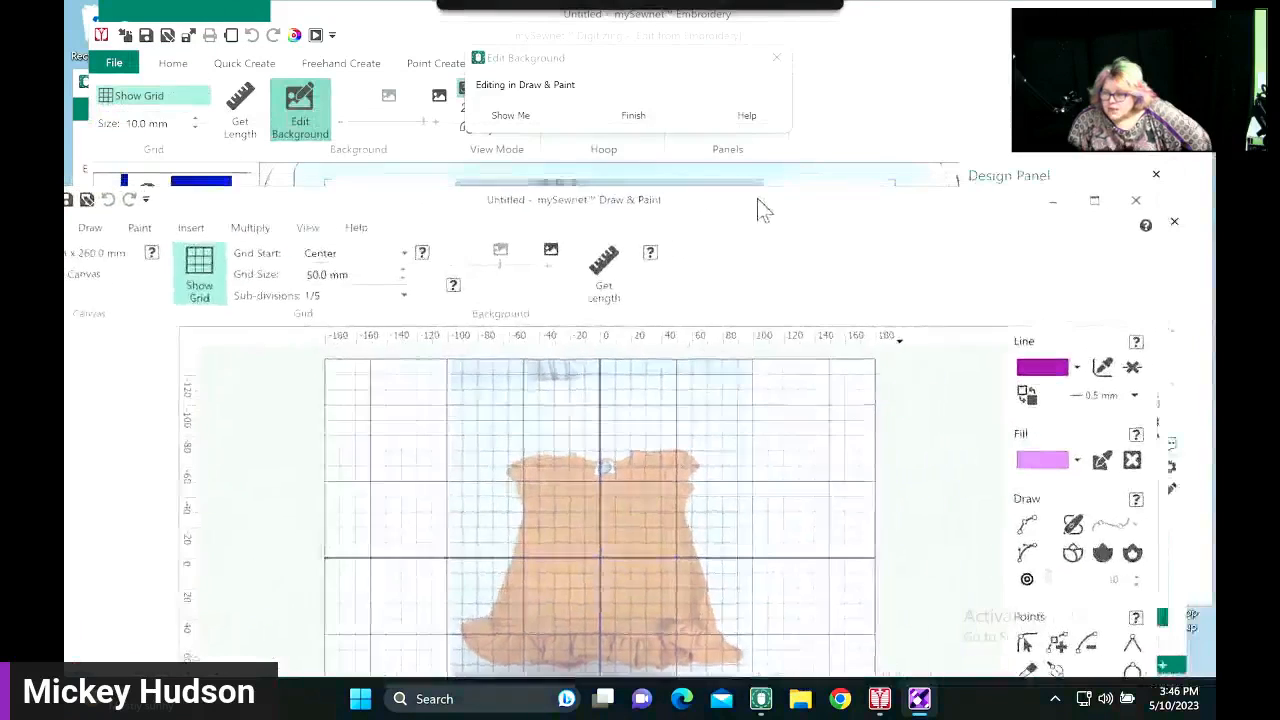
left_click(1133, 201)
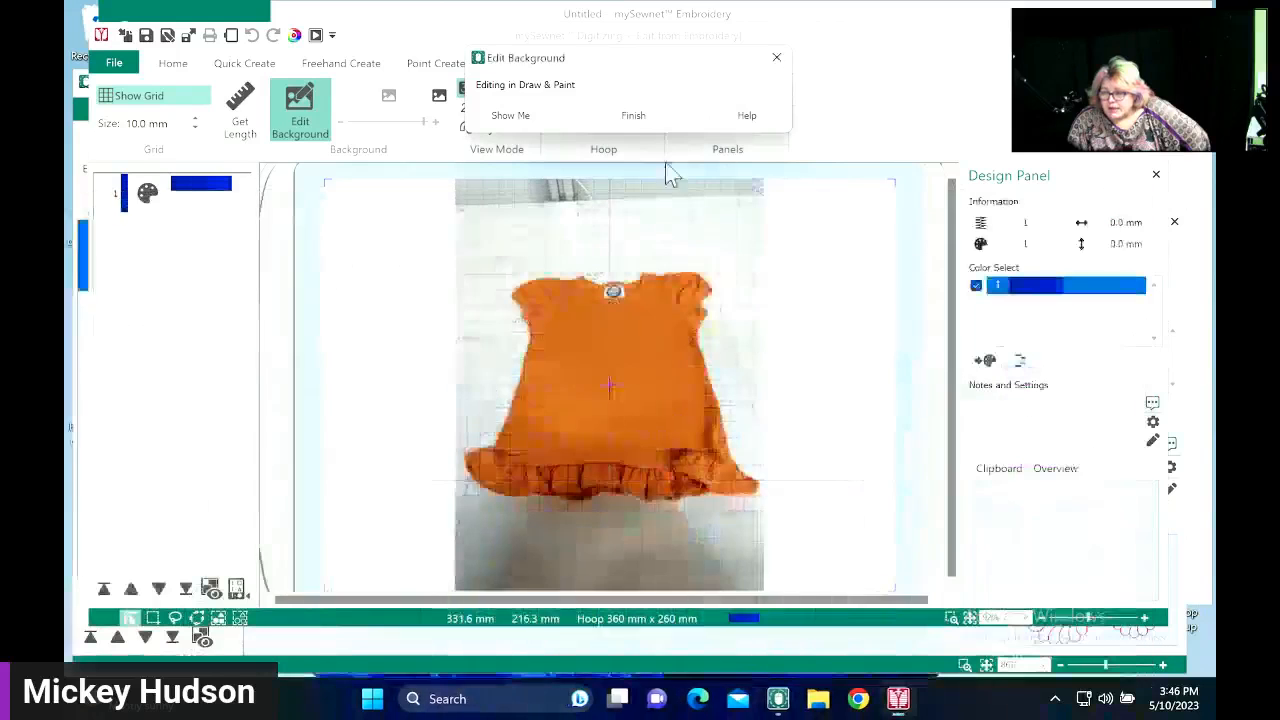
left_click(631, 118)
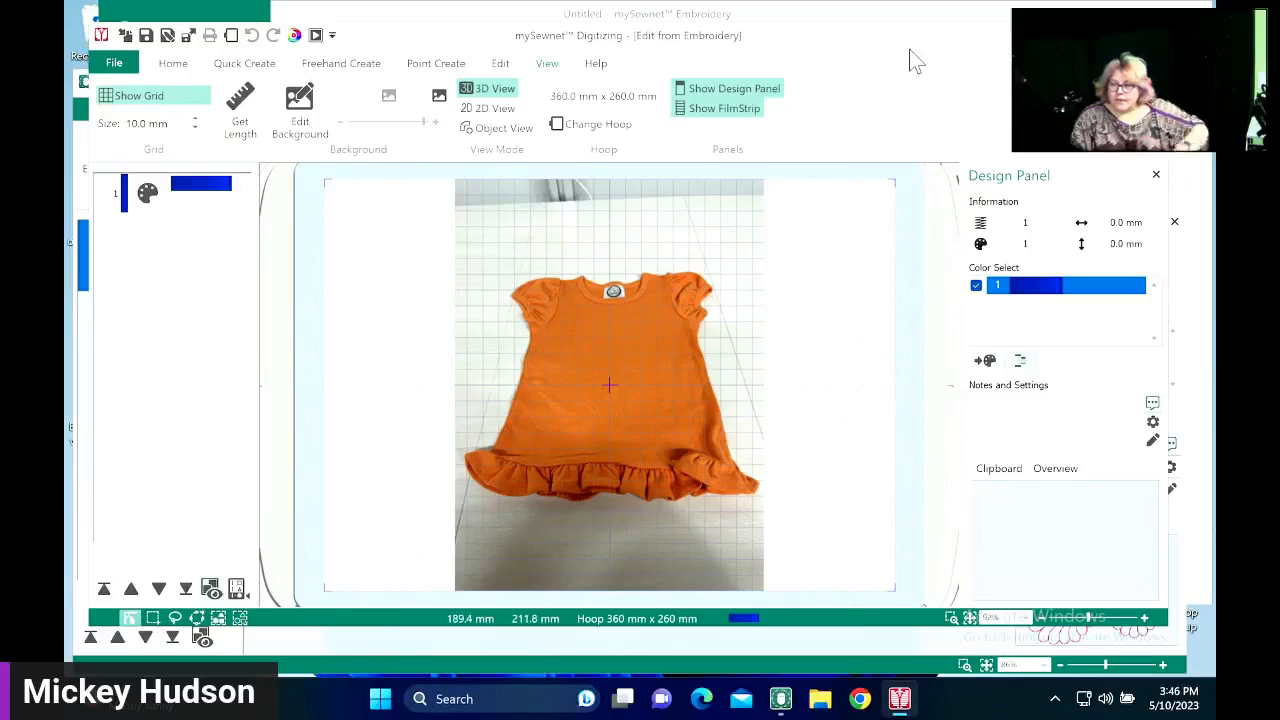
- Close Digitizing and finish the design editing session in Embroidery
left_click_drag(854, 43, 905, 47)
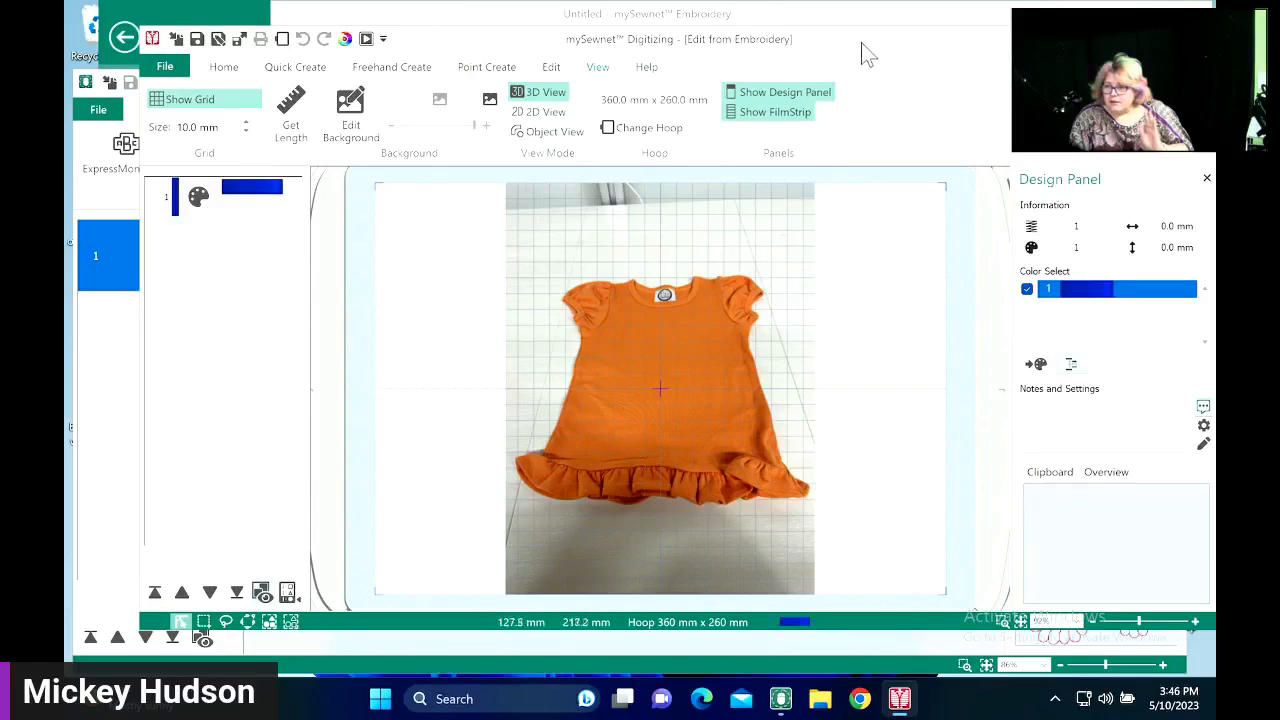
left_click_drag(866, 51, 749, 183)
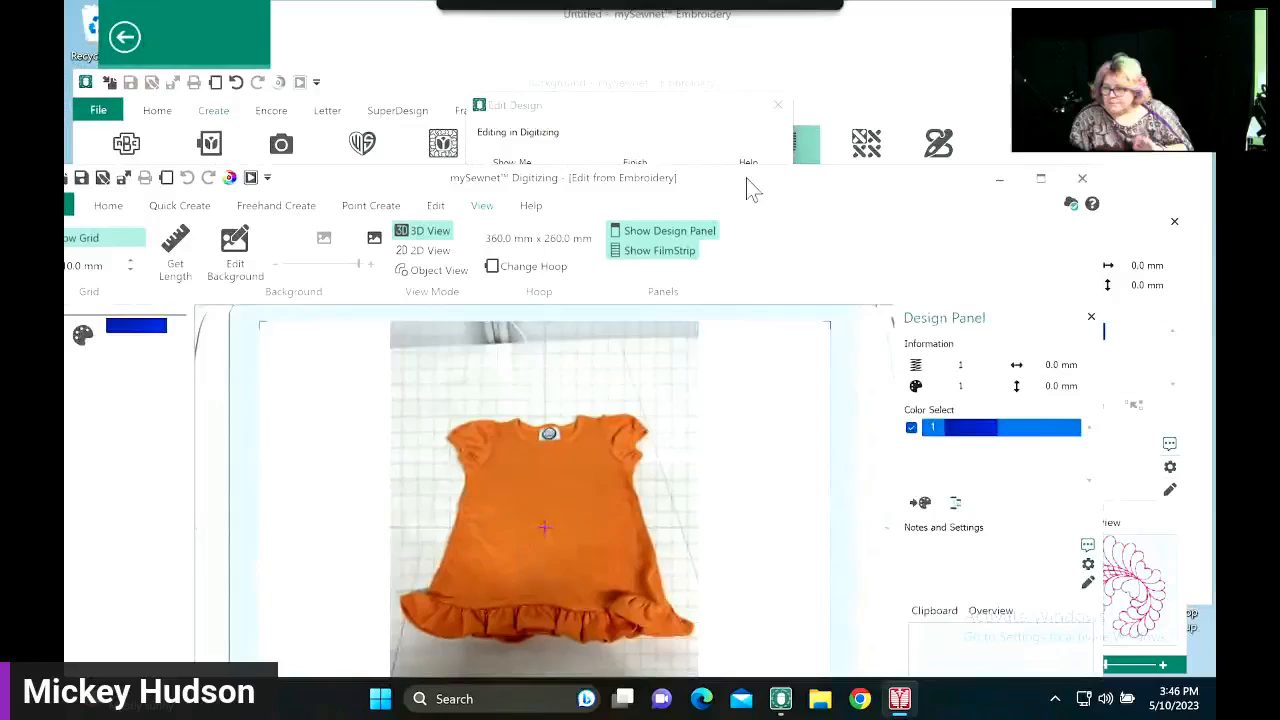
left_click(1080, 182)
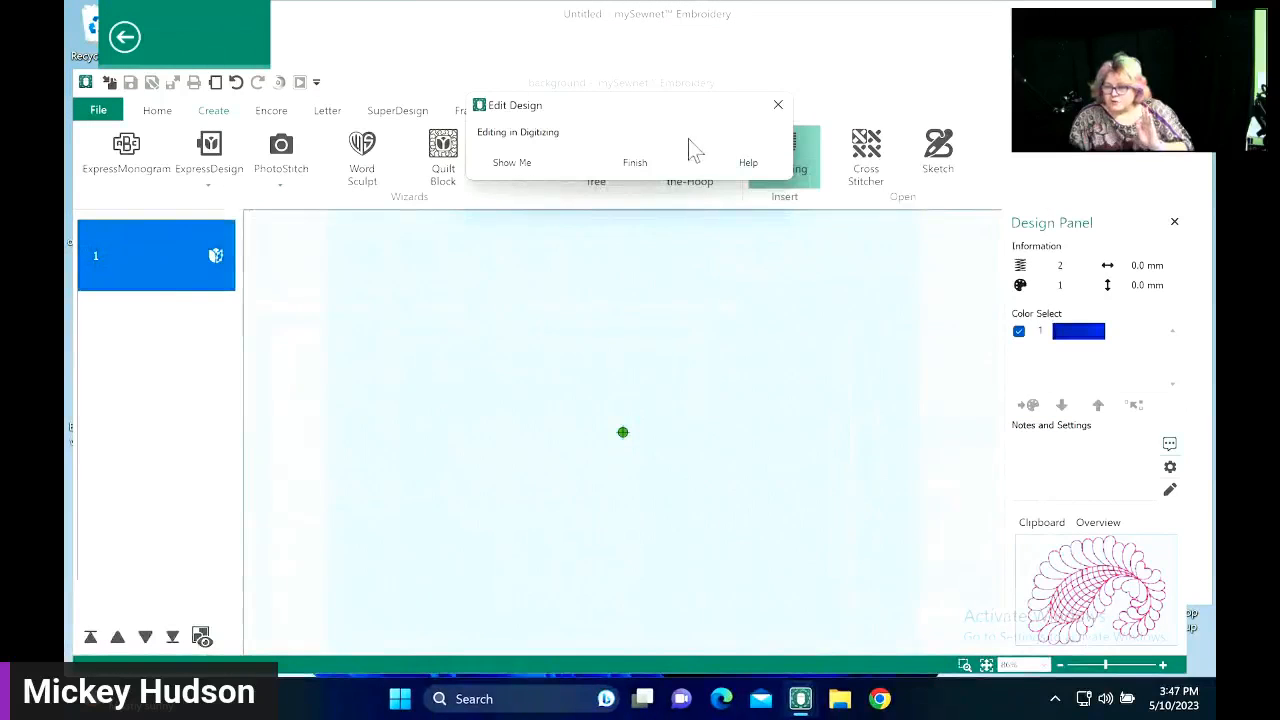
left_click(635, 164)
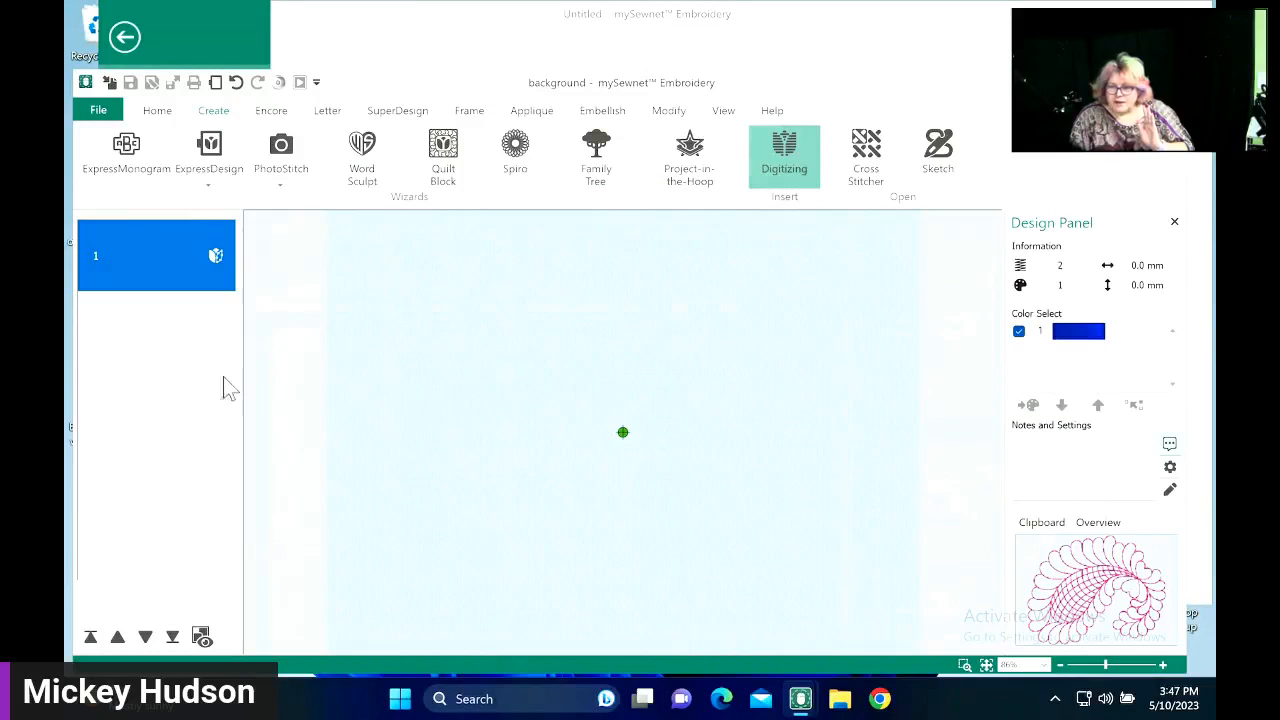
- Delete the empty digitized design from the embroidery project
right_click(135, 268)
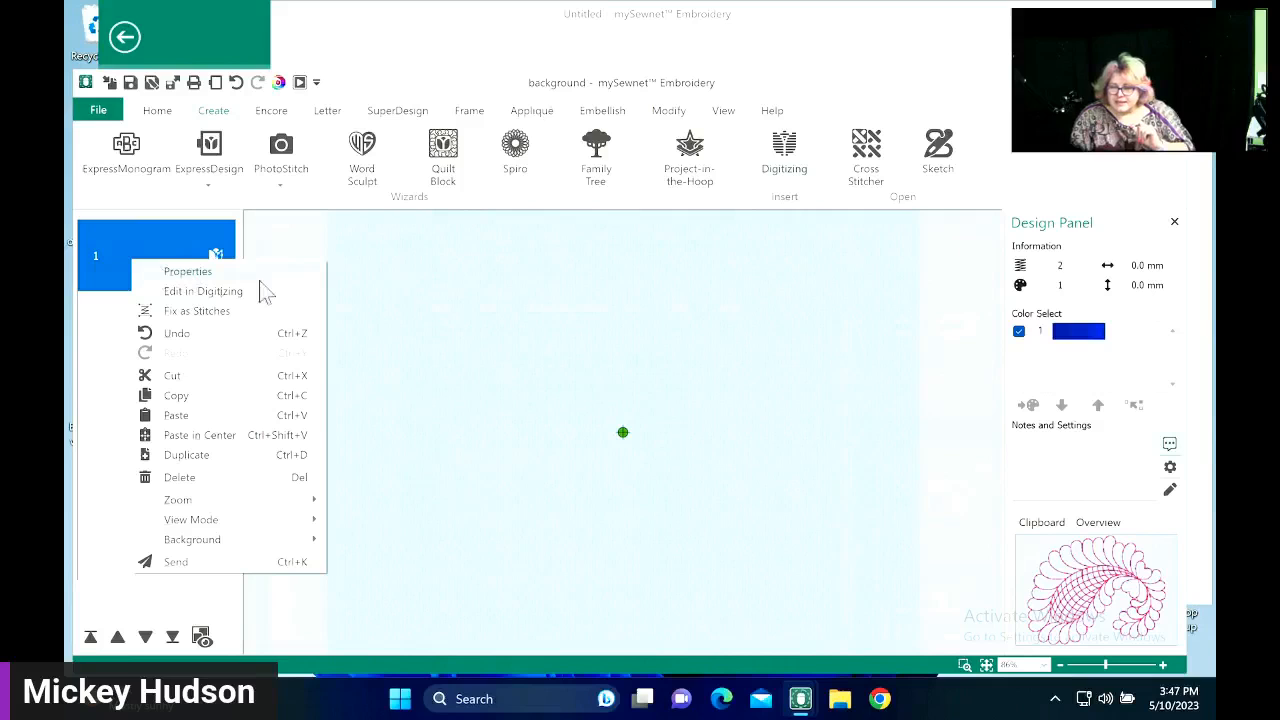
left_click(242, 481)
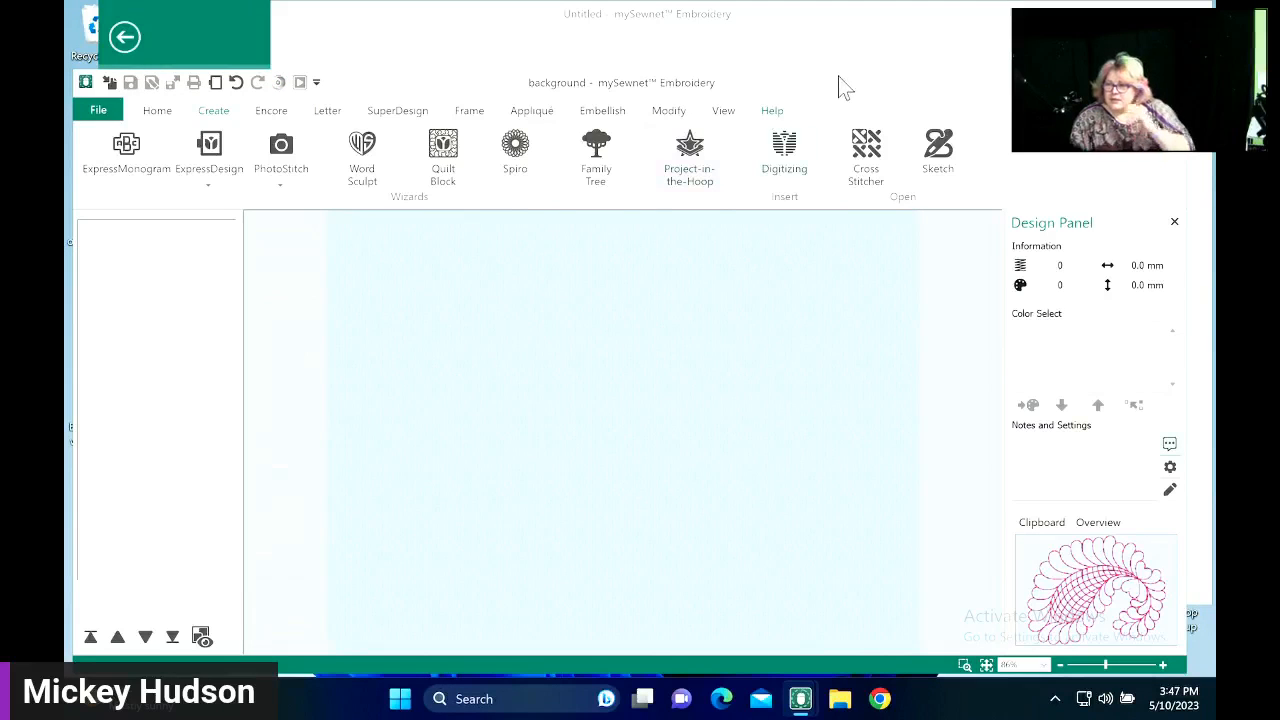
left_click_drag(837, 86, 862, 71)
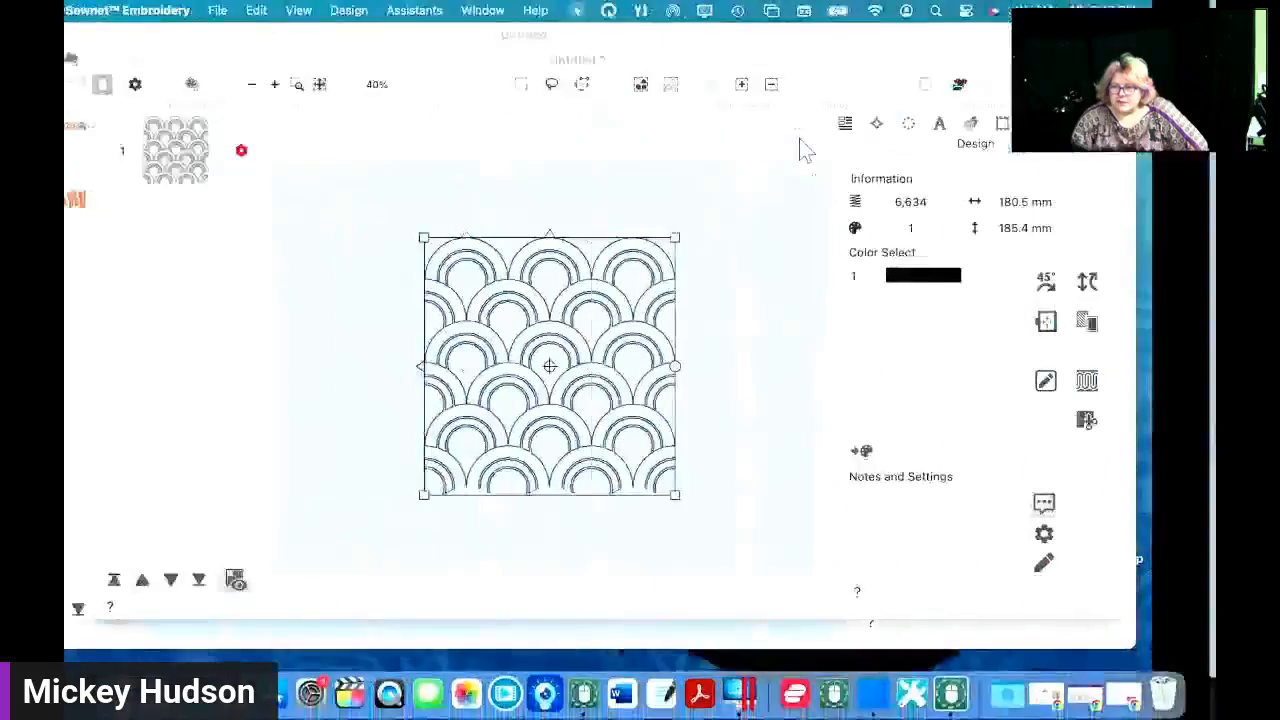
- Insert a Digitizing design from the Untitled 2 embroidery in the Mac version of mySewnet Embroidery
left_click_drag(848, 57, 764, 136)
left_click(855, 202)
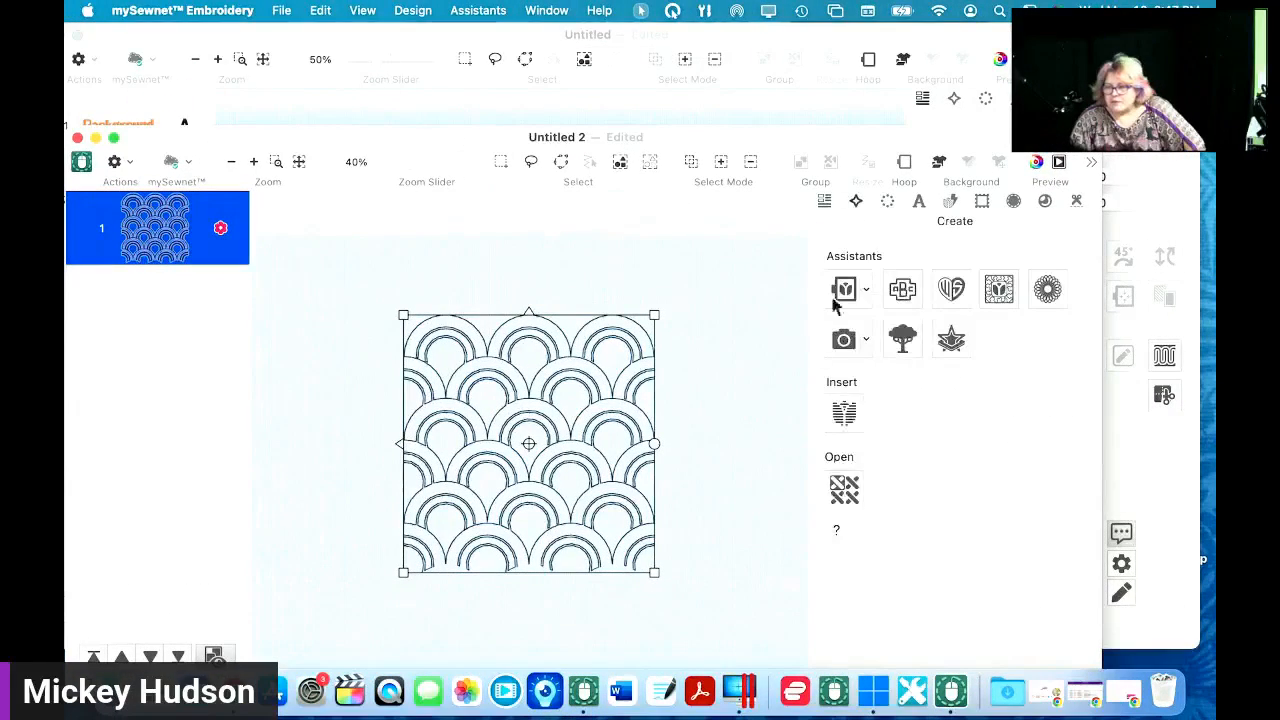
left_click(844, 414)
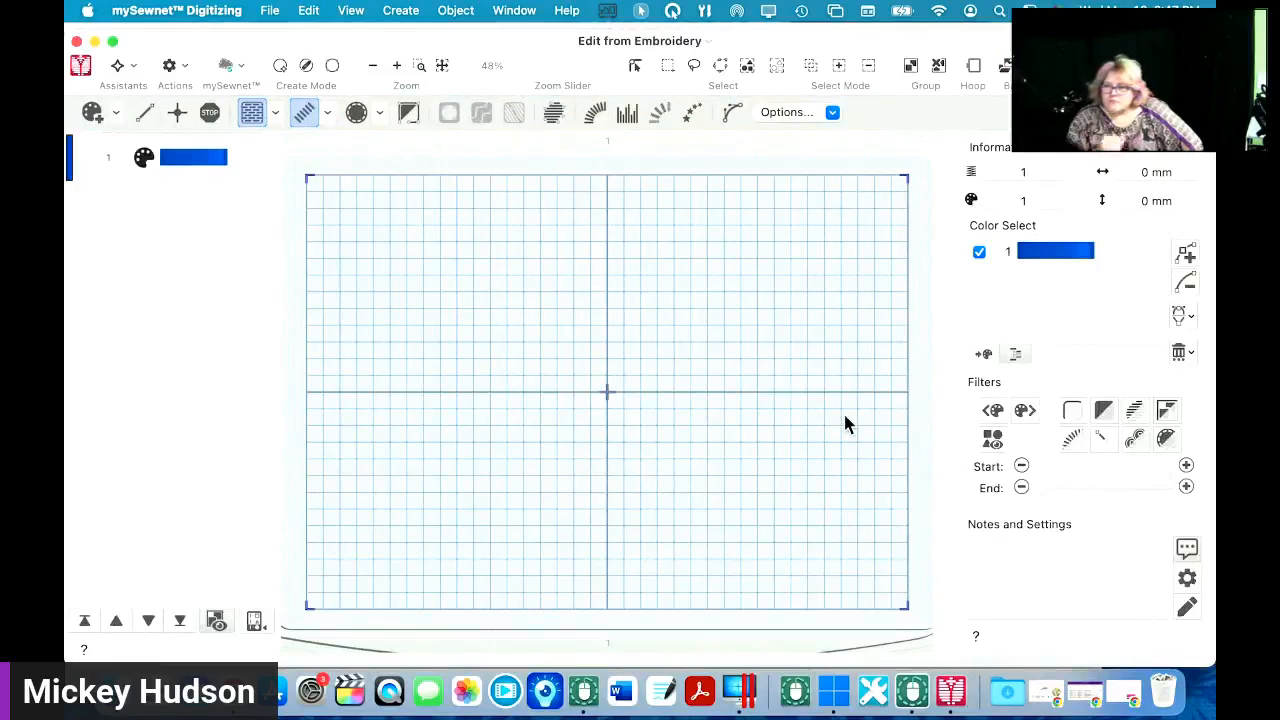
- Look at the Mac background options: the image loader in Downloads and background editing in Draw & Paint
left_click(1005, 68)
left_click(740, 302)
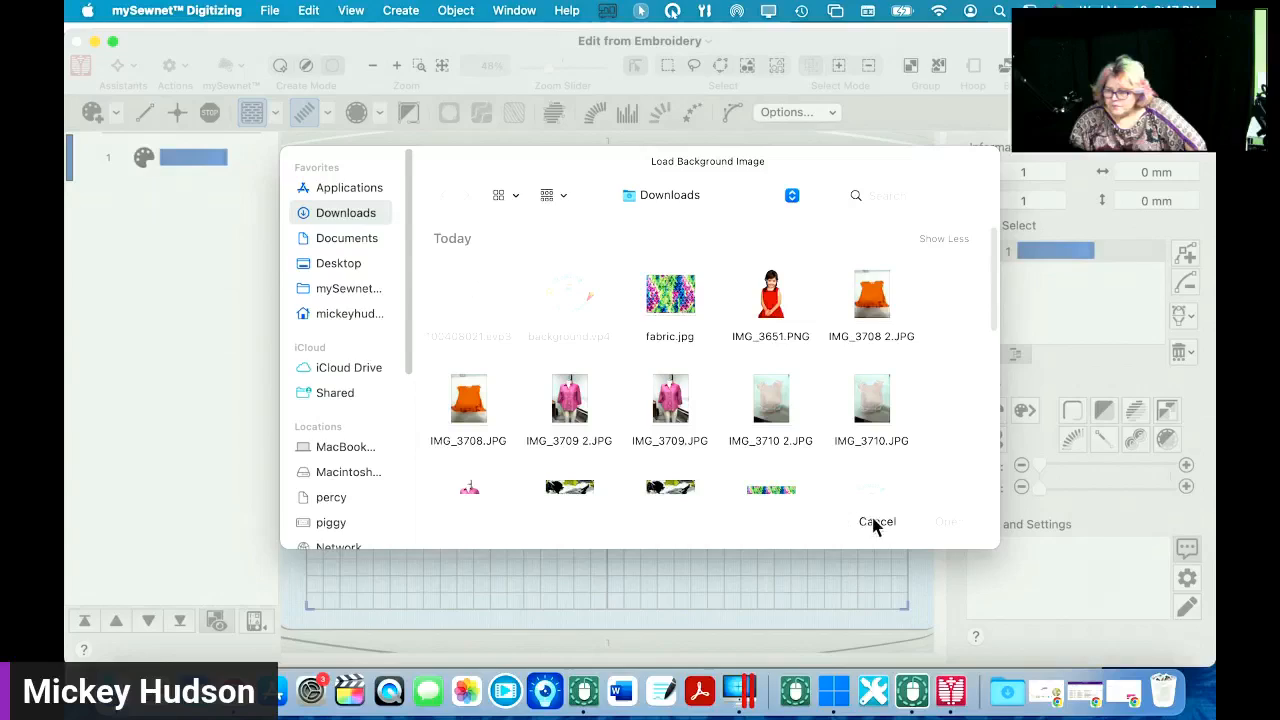
left_click(876, 522)
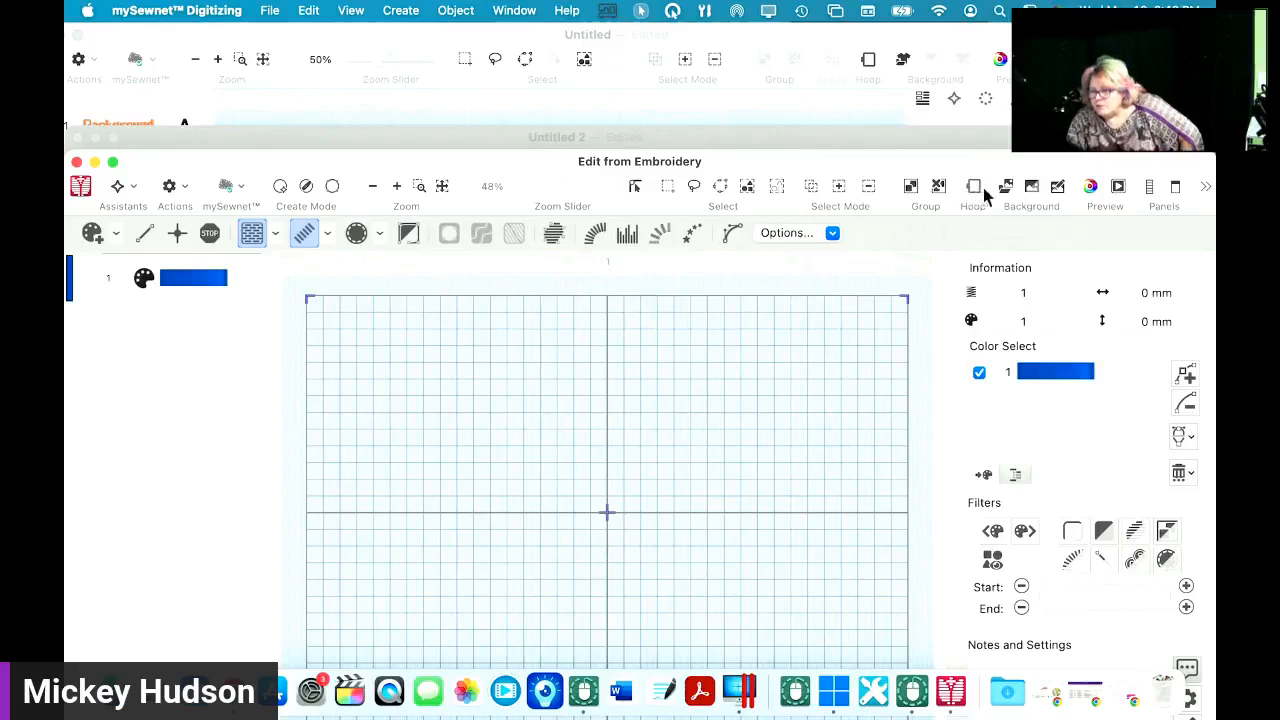
left_click(1056, 188)
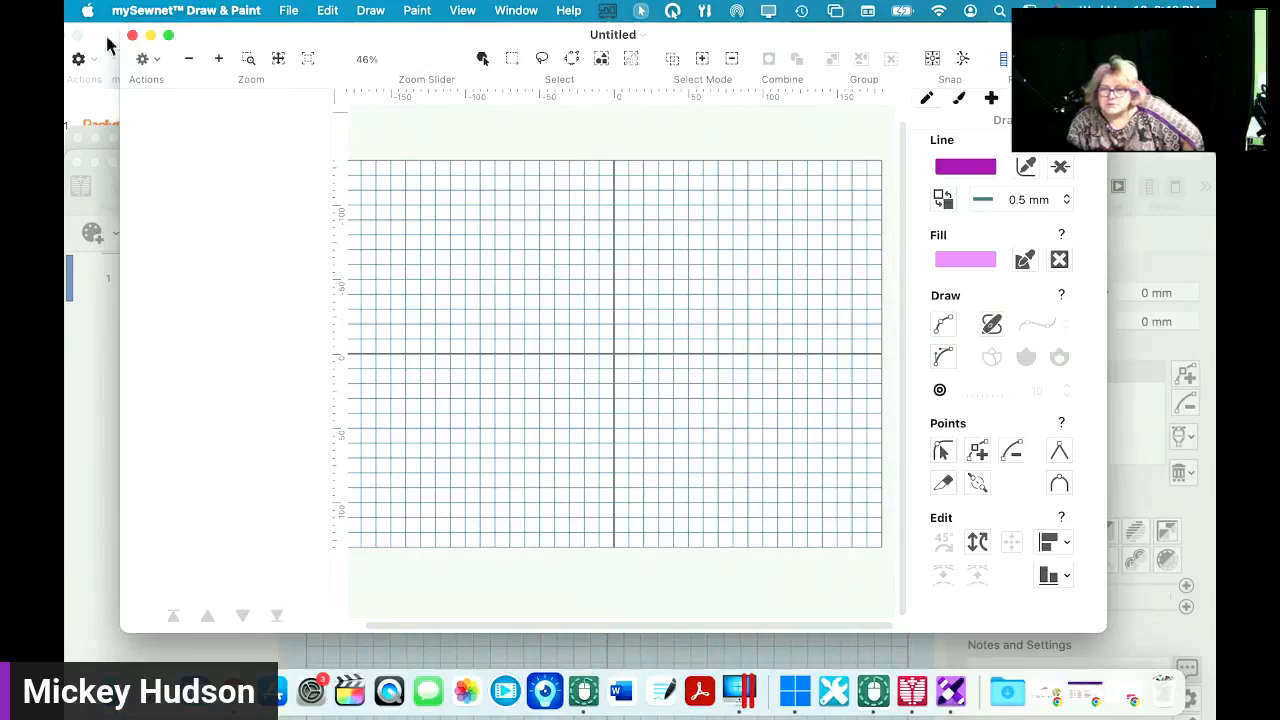
left_click(132, 36)
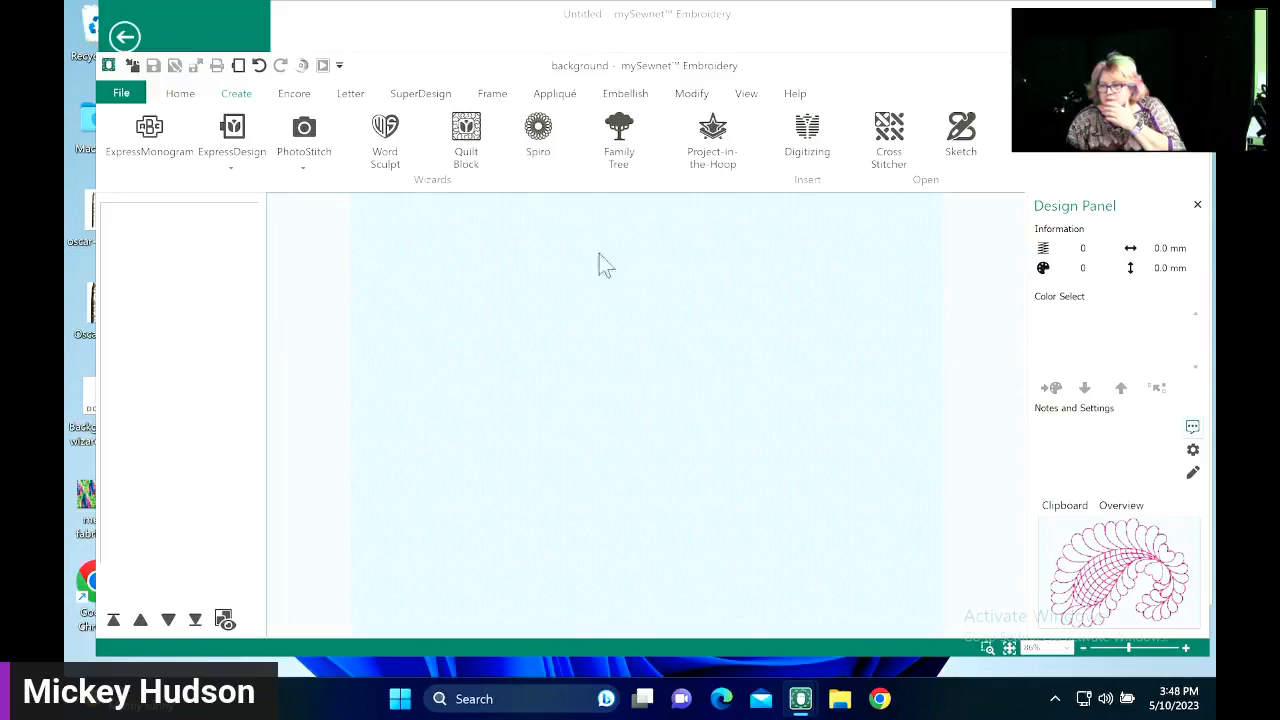
left_click_drag(778, 63, 761, 80)
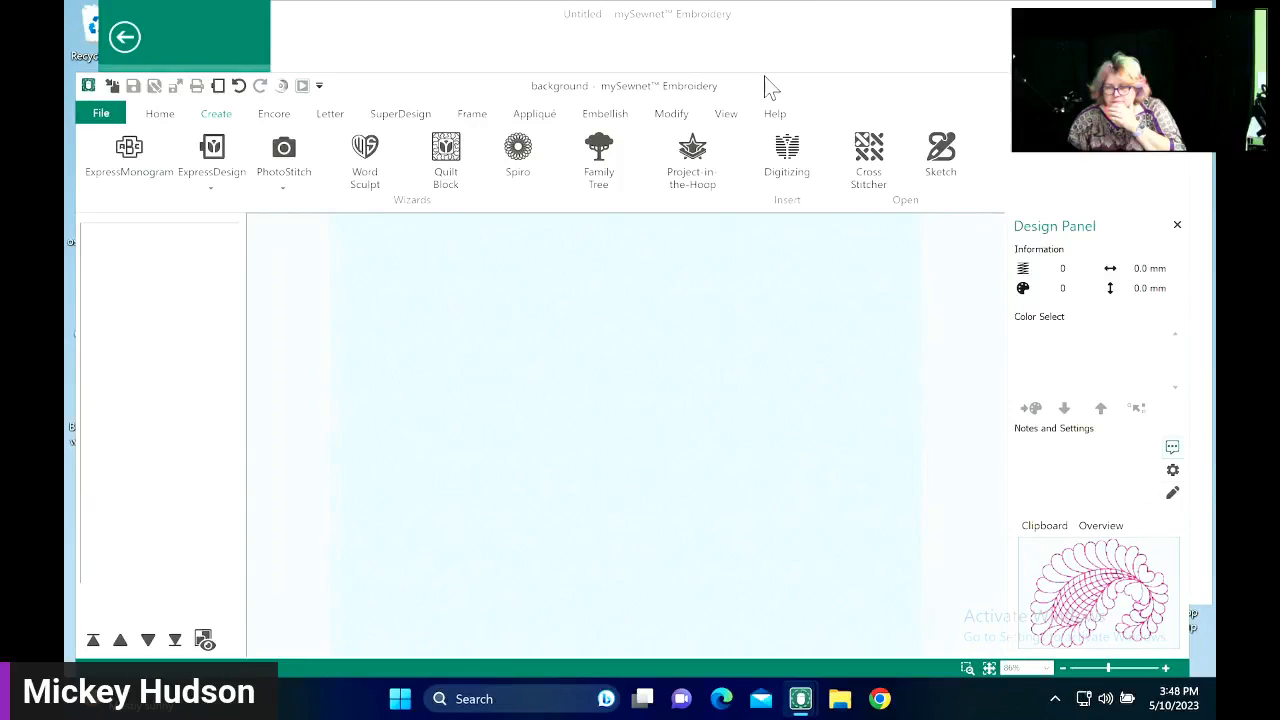
left_click_drag(767, 78, 800, 100)
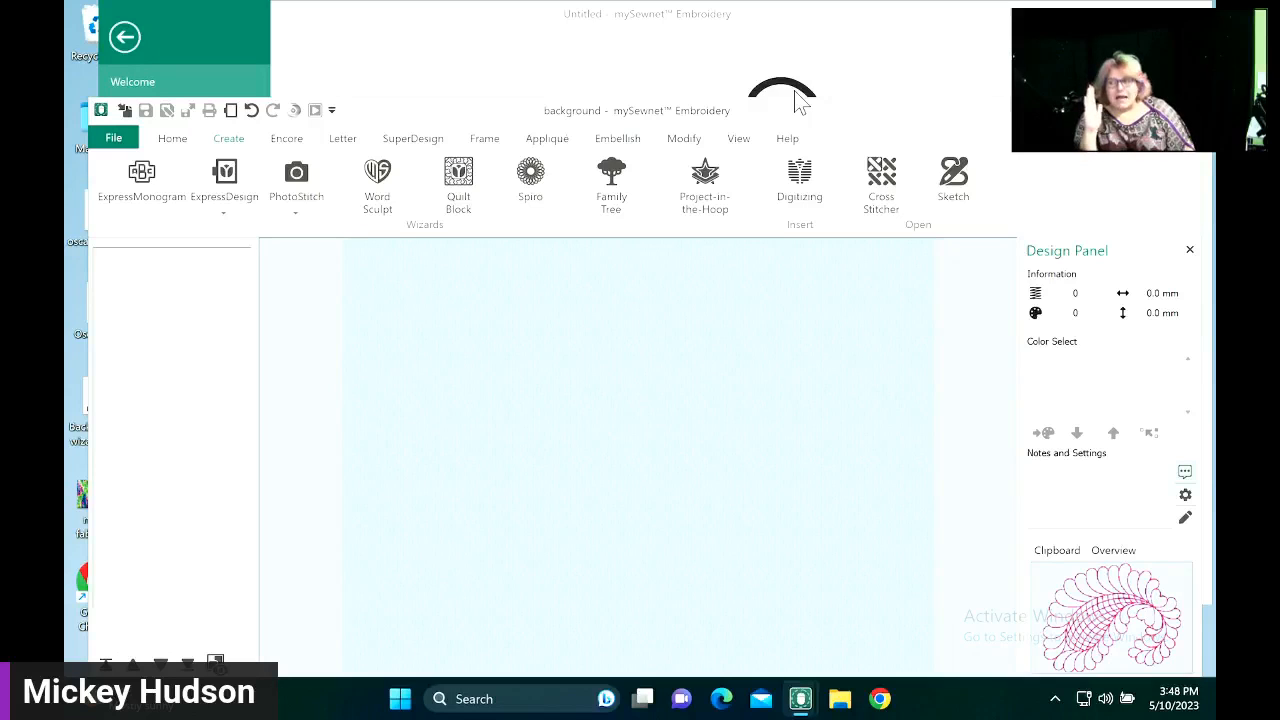
left_click_drag(800, 100, 800, 100)
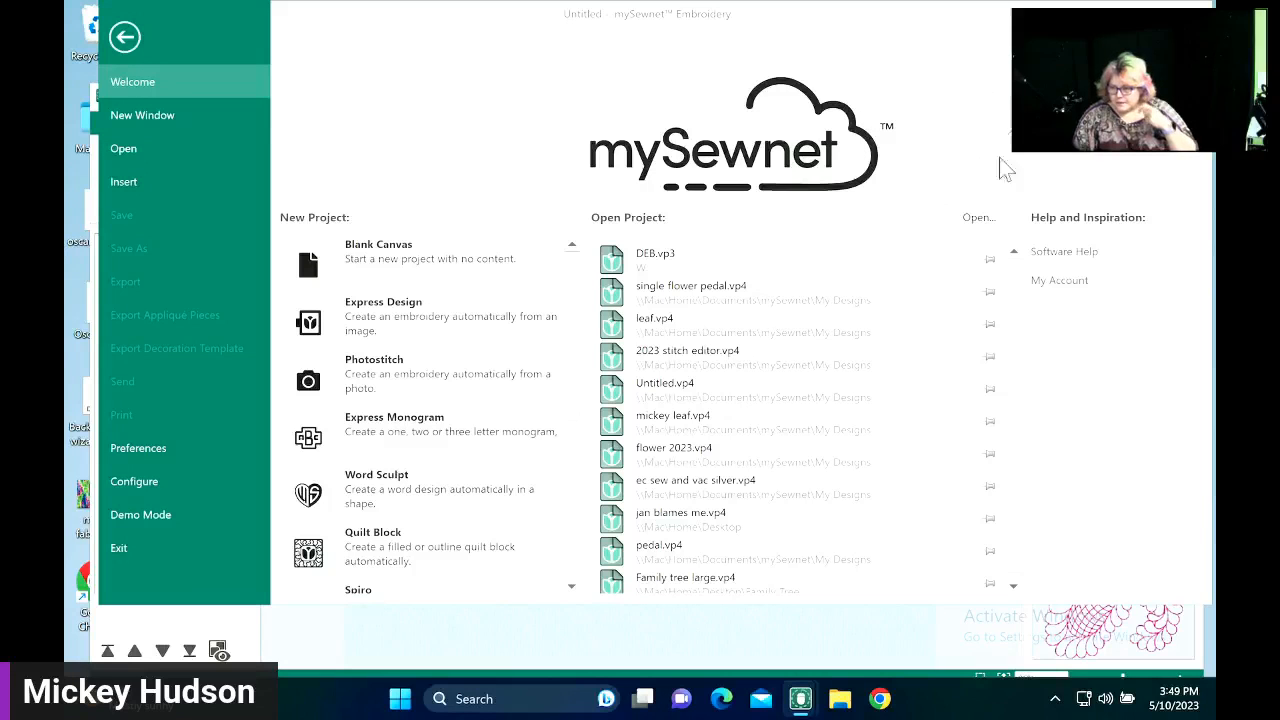
- Close the untitled mySewnet Embroidery window that shows the welcome page
left_click_drag(940, 20, 823, 257)
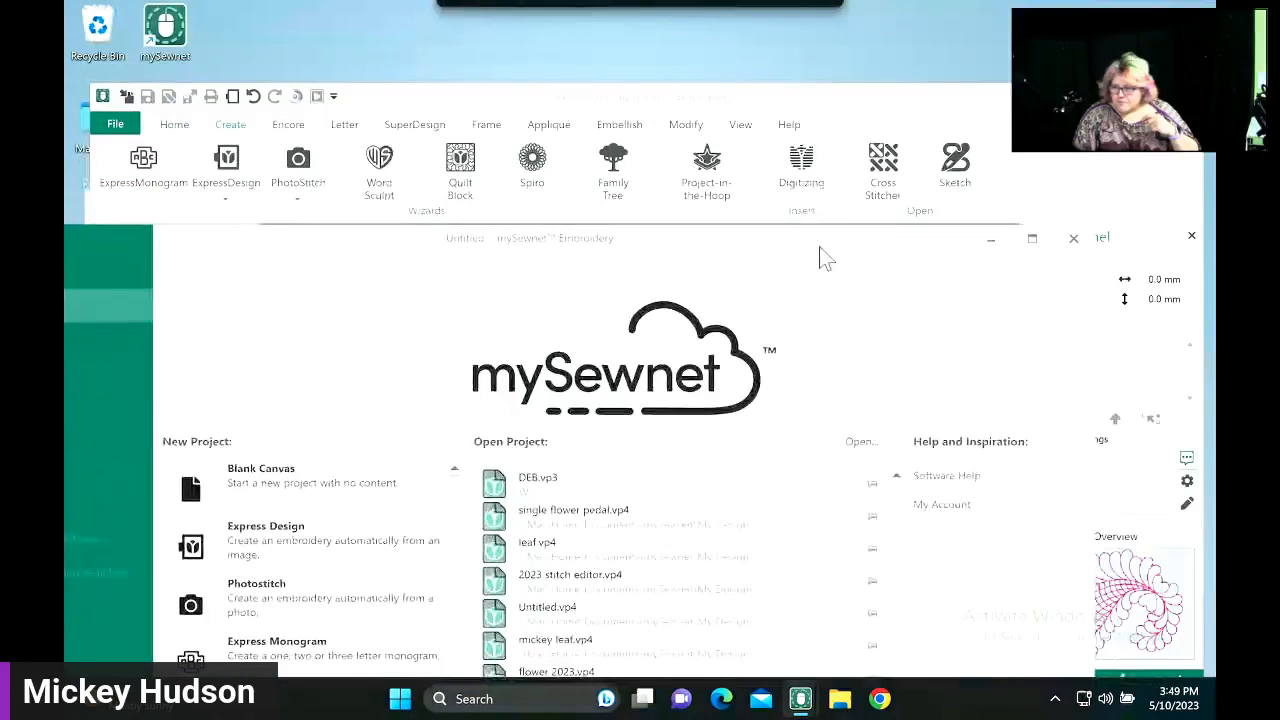
left_click(1075, 242)
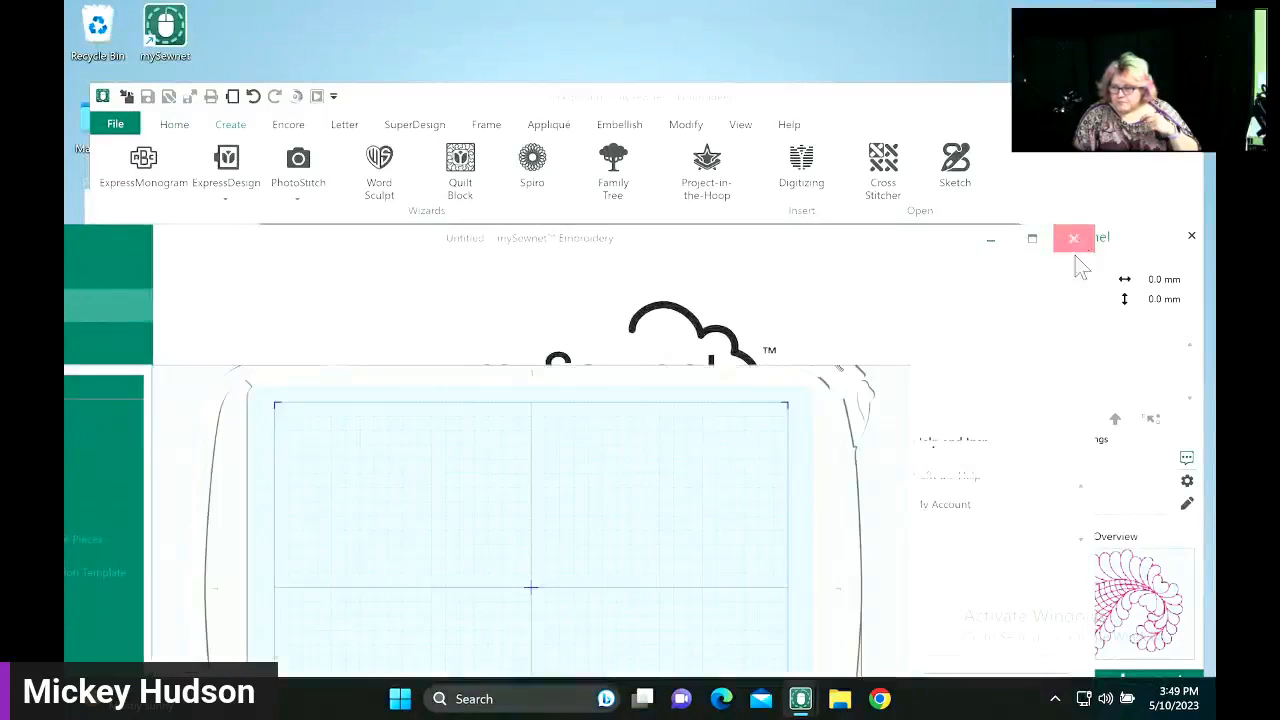
- Start the Background Wizard with a new background of the Fabric type and proceed to choosing its picture
left_click(740, 126)
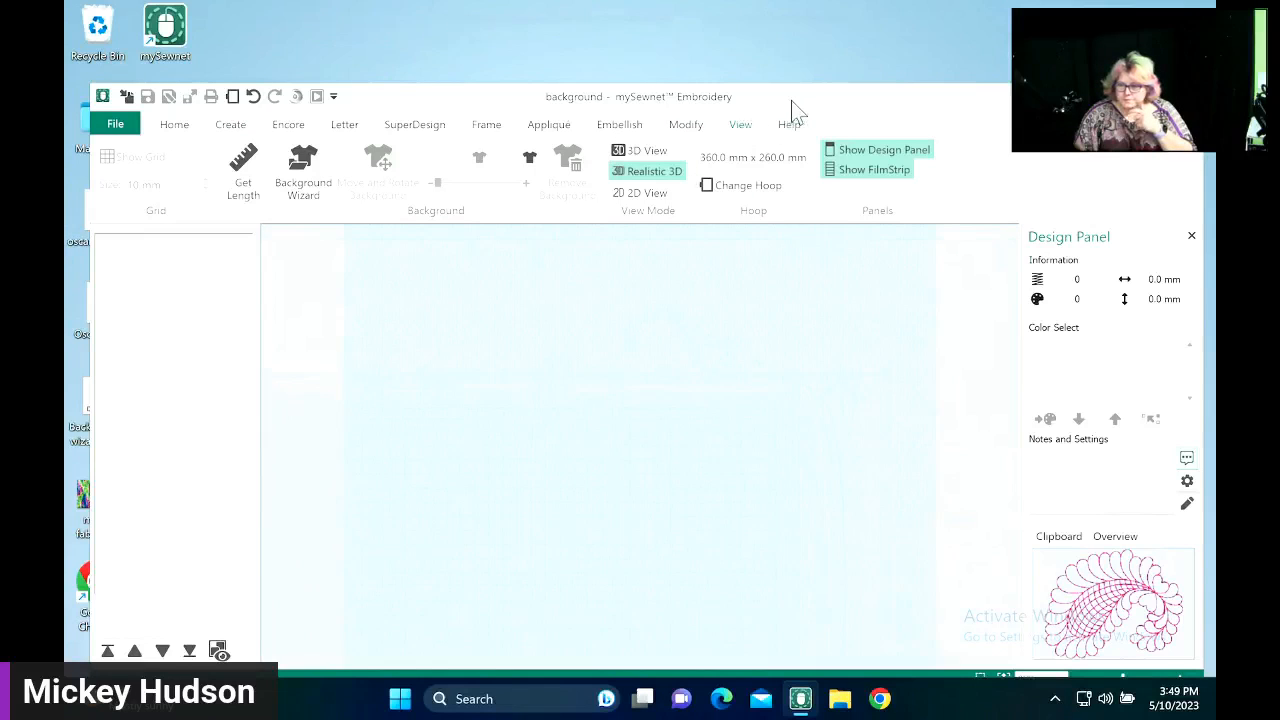
left_click_drag(791, 100, 831, 73)
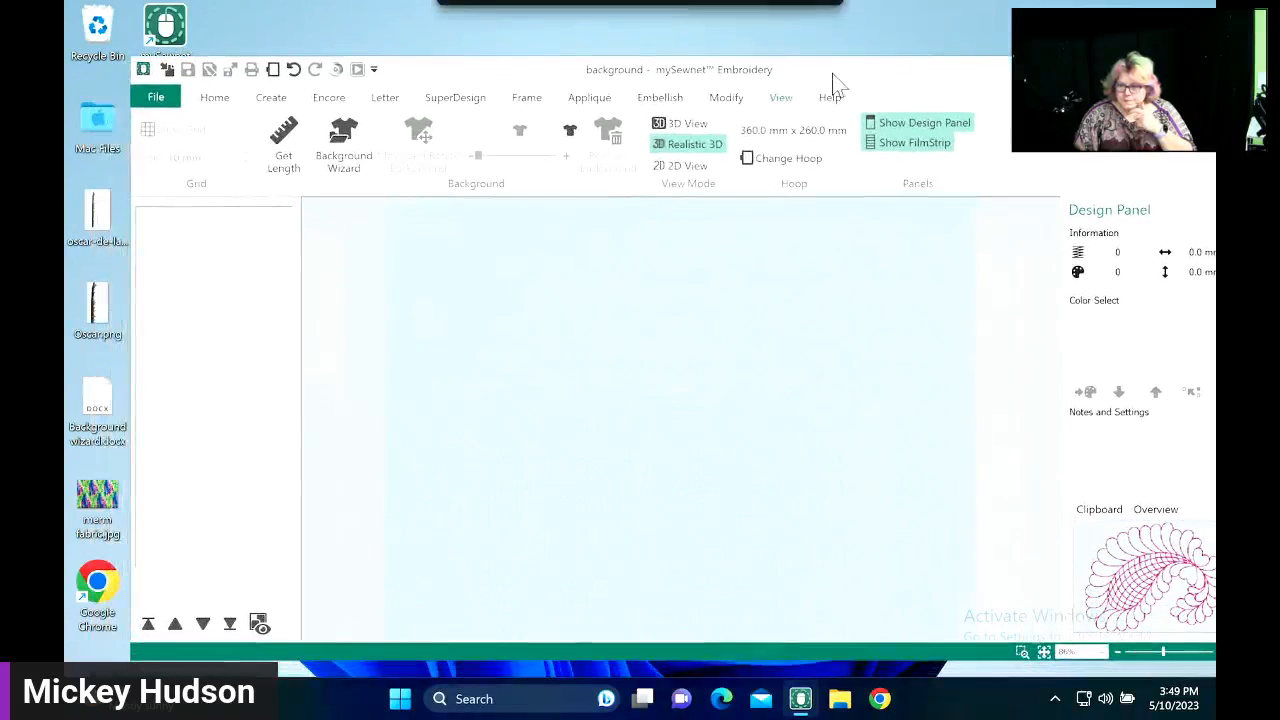
left_click(364, 133)
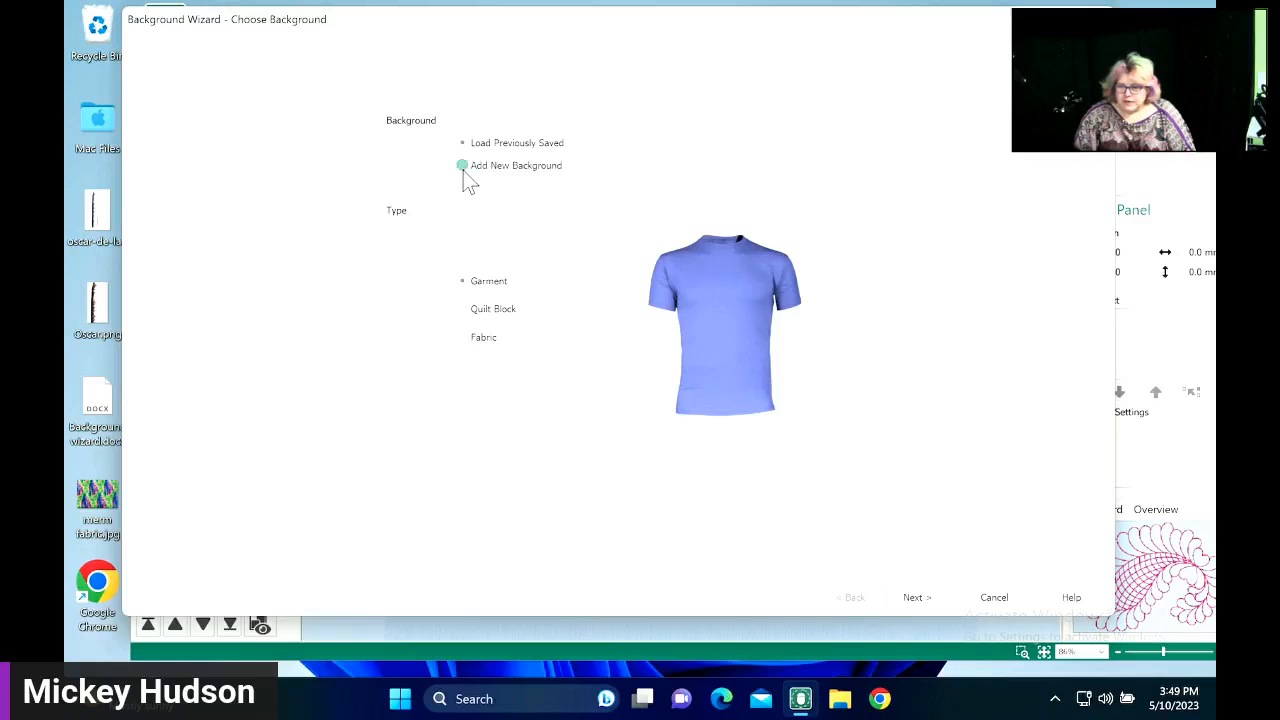
left_click(462, 166)
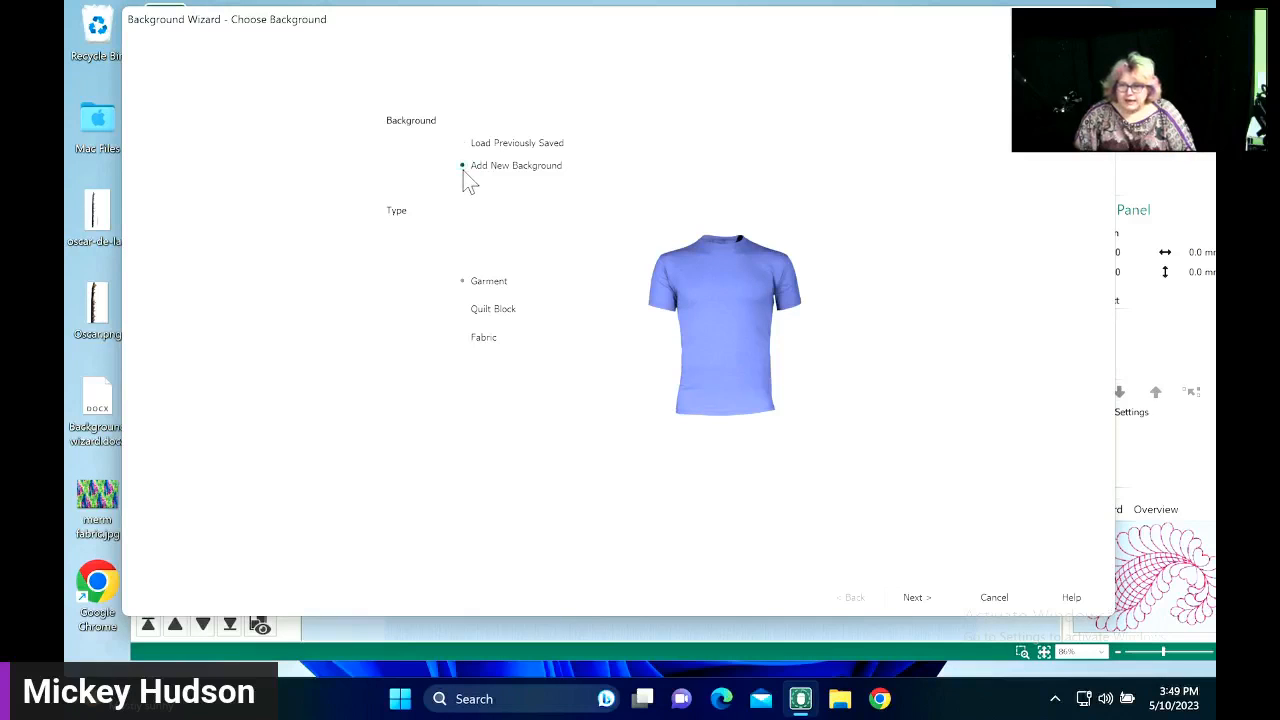
left_click(462, 339)
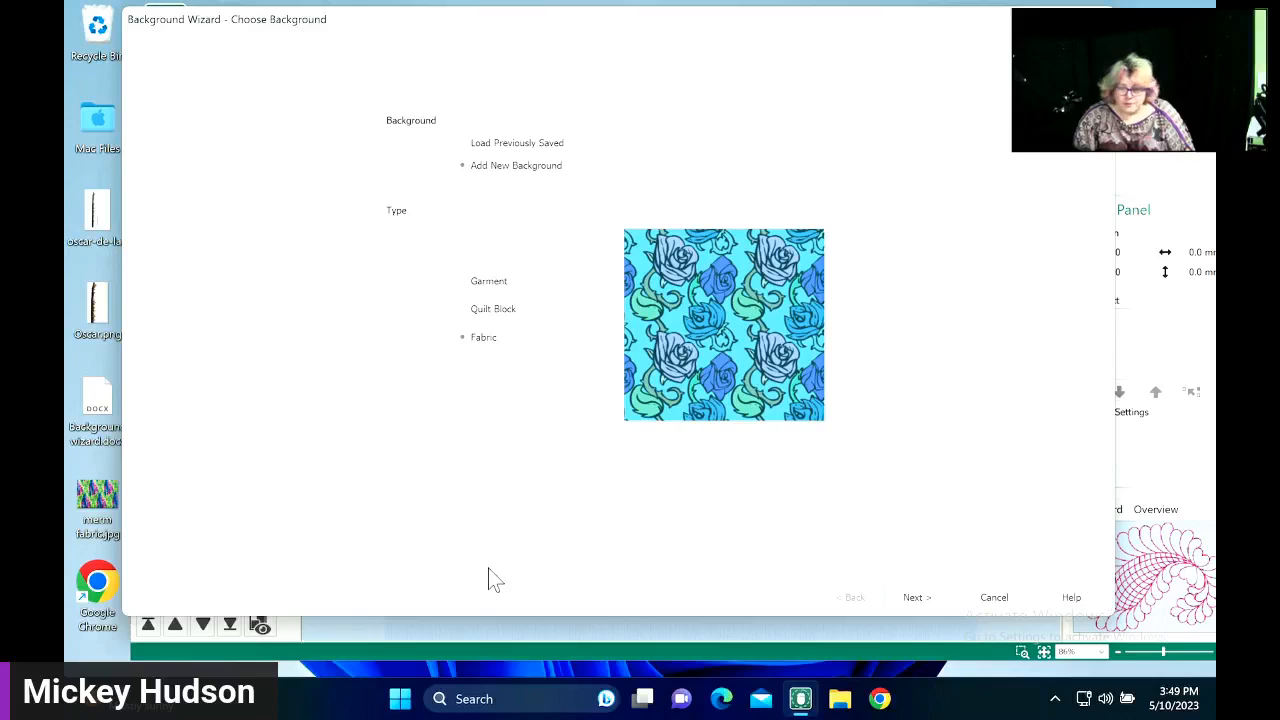
left_click(913, 598)
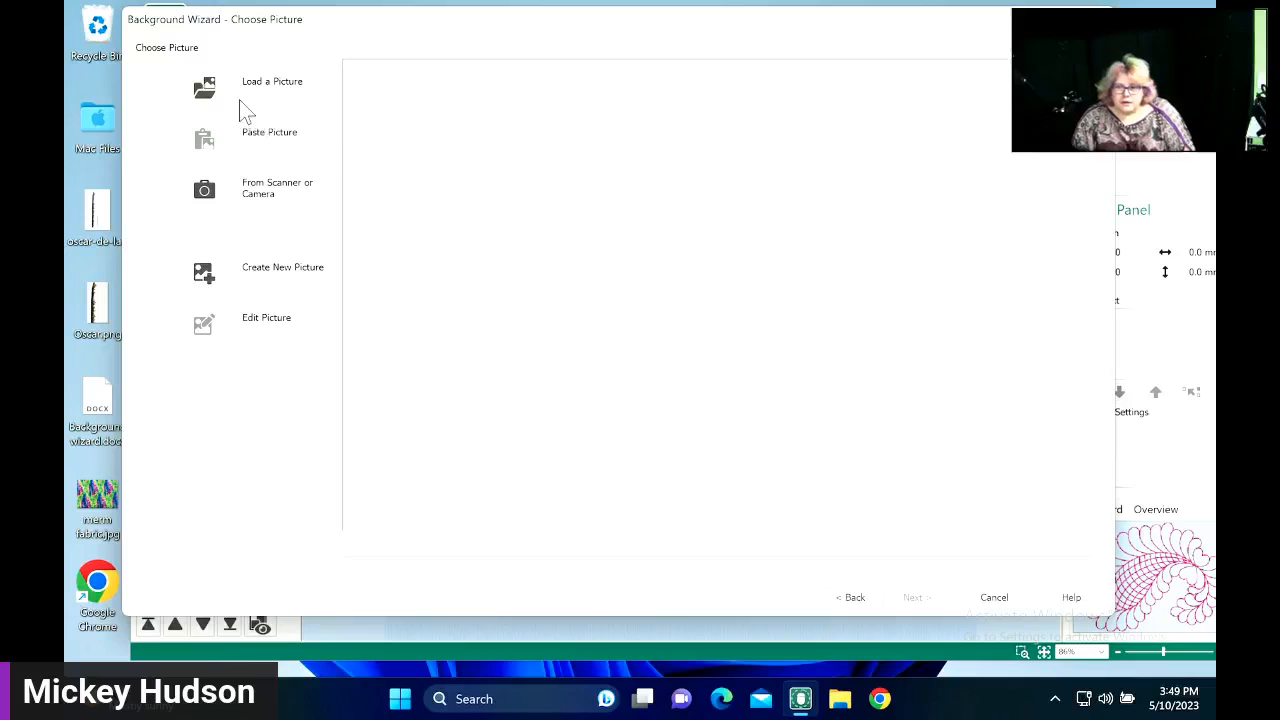
- Load fabric.jpg from the Downloads folder as the background picture and proceed to rotating and cropping it
left_click(206, 108)
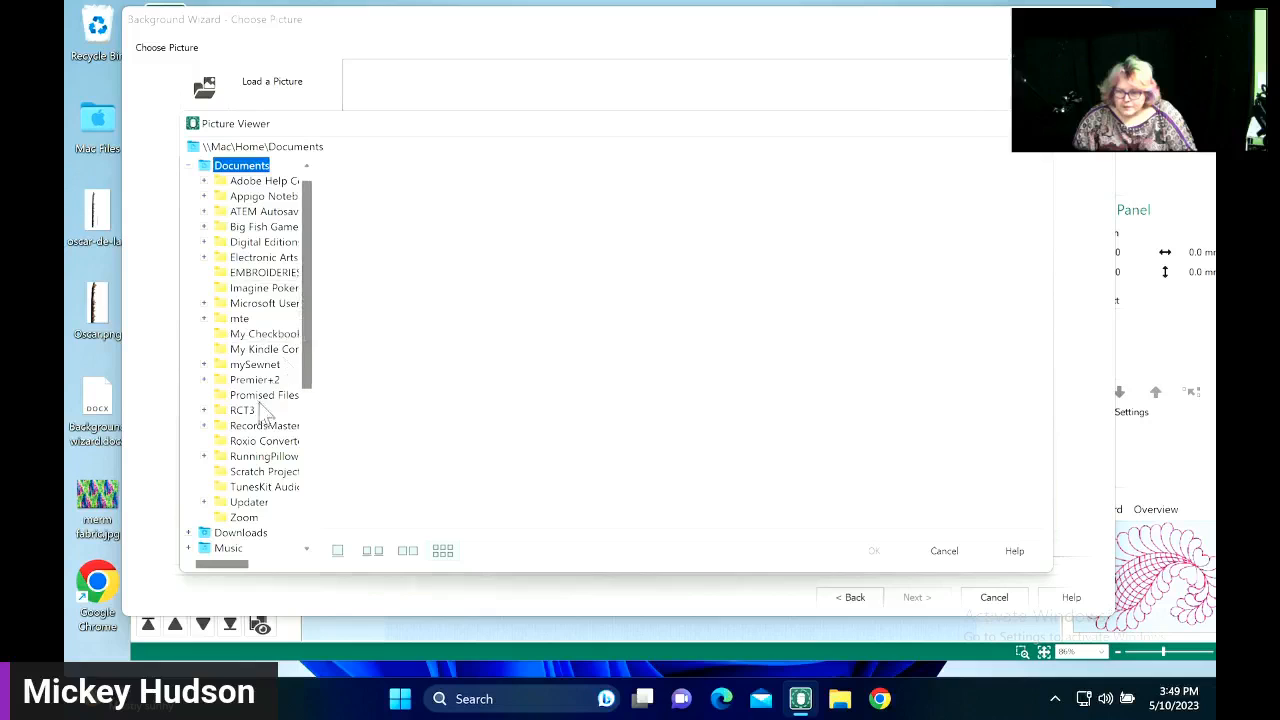
left_click_drag(306, 337, 324, 246)
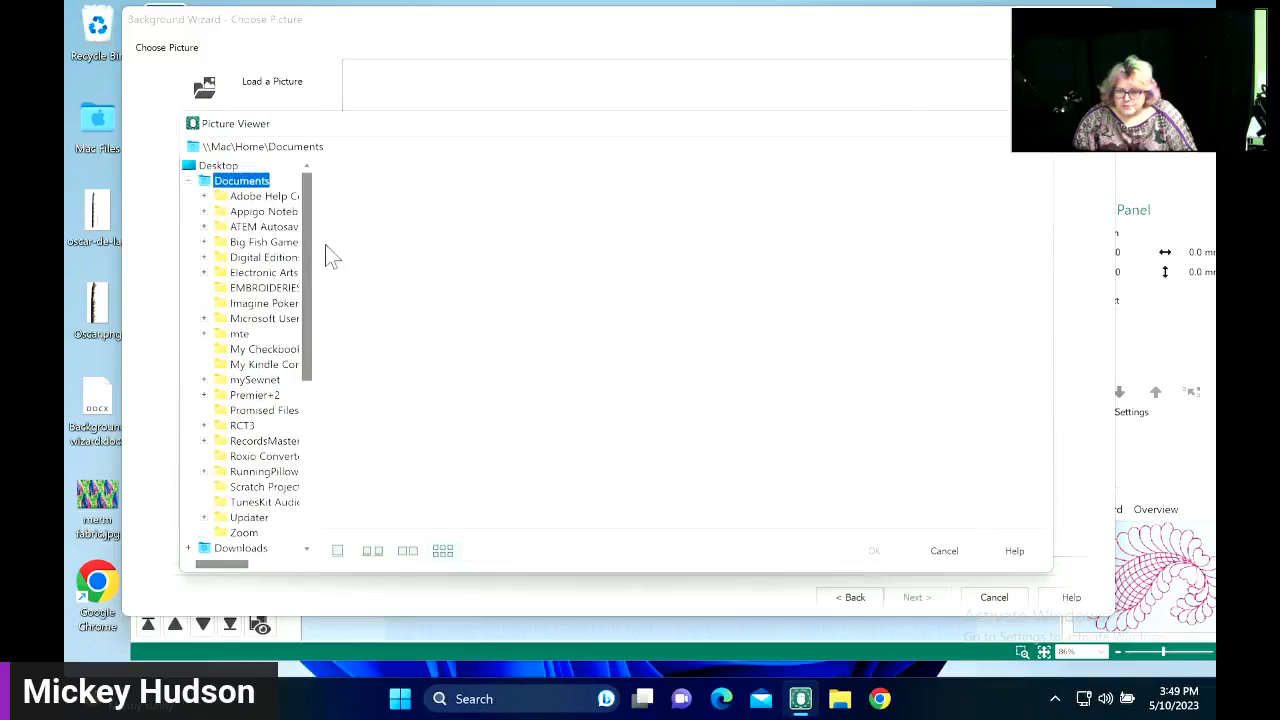
left_click(230, 167)
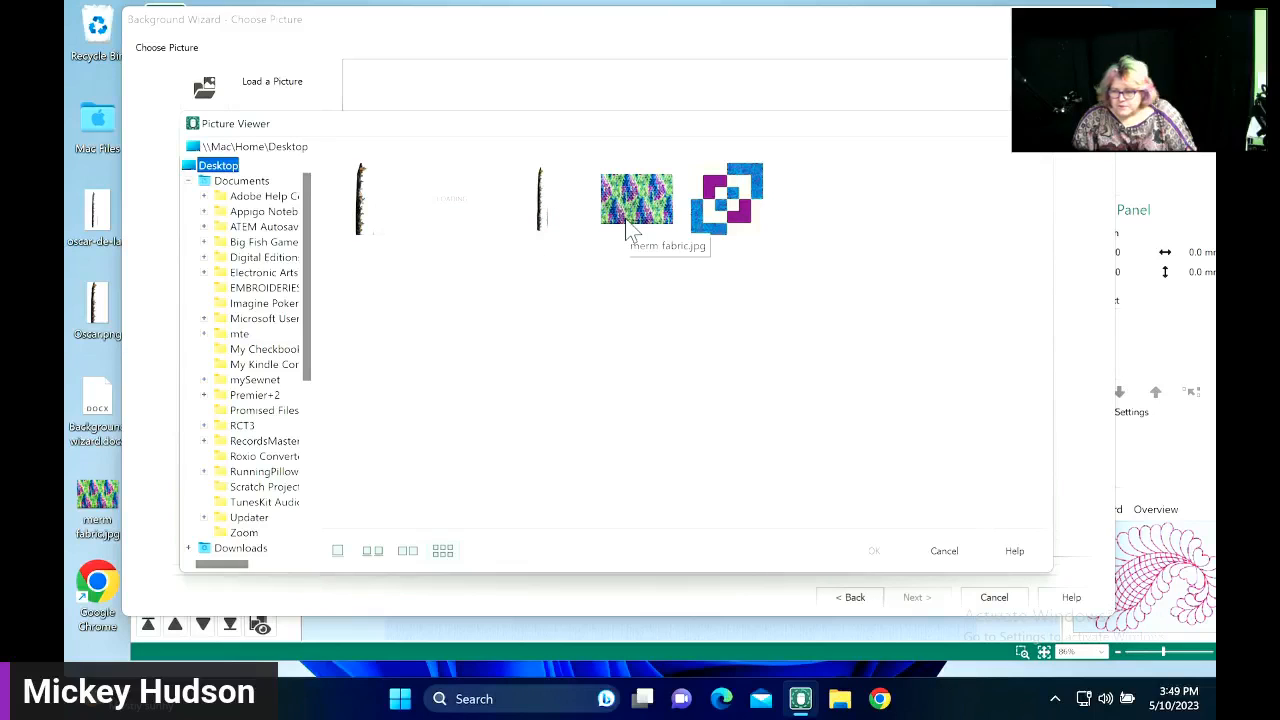
left_click_drag(309, 351, 310, 378)
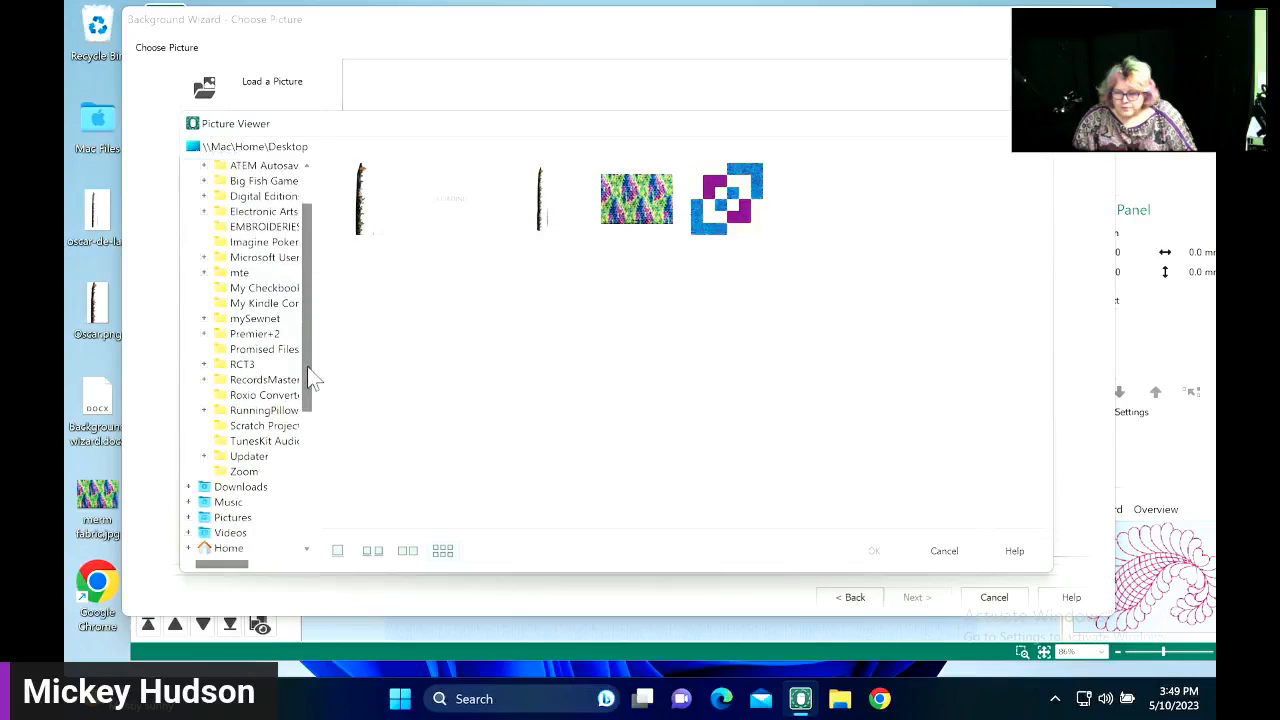
left_click(236, 486)
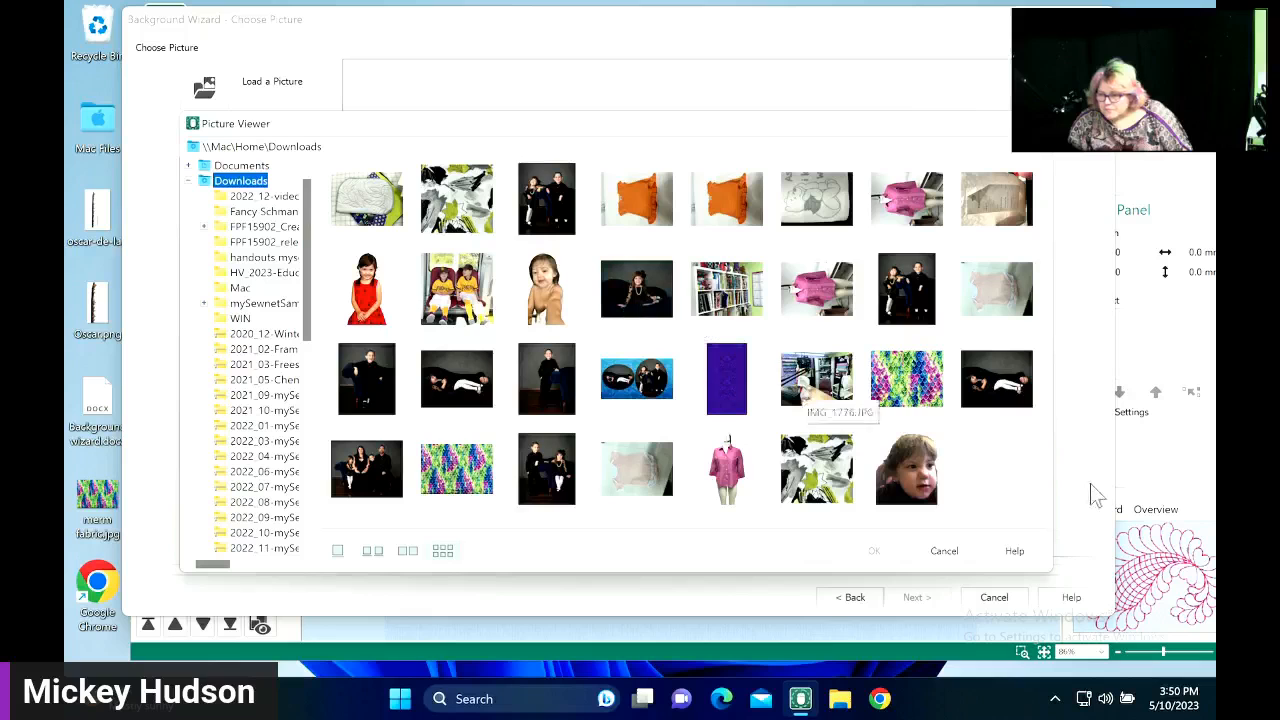
left_click(910, 372)
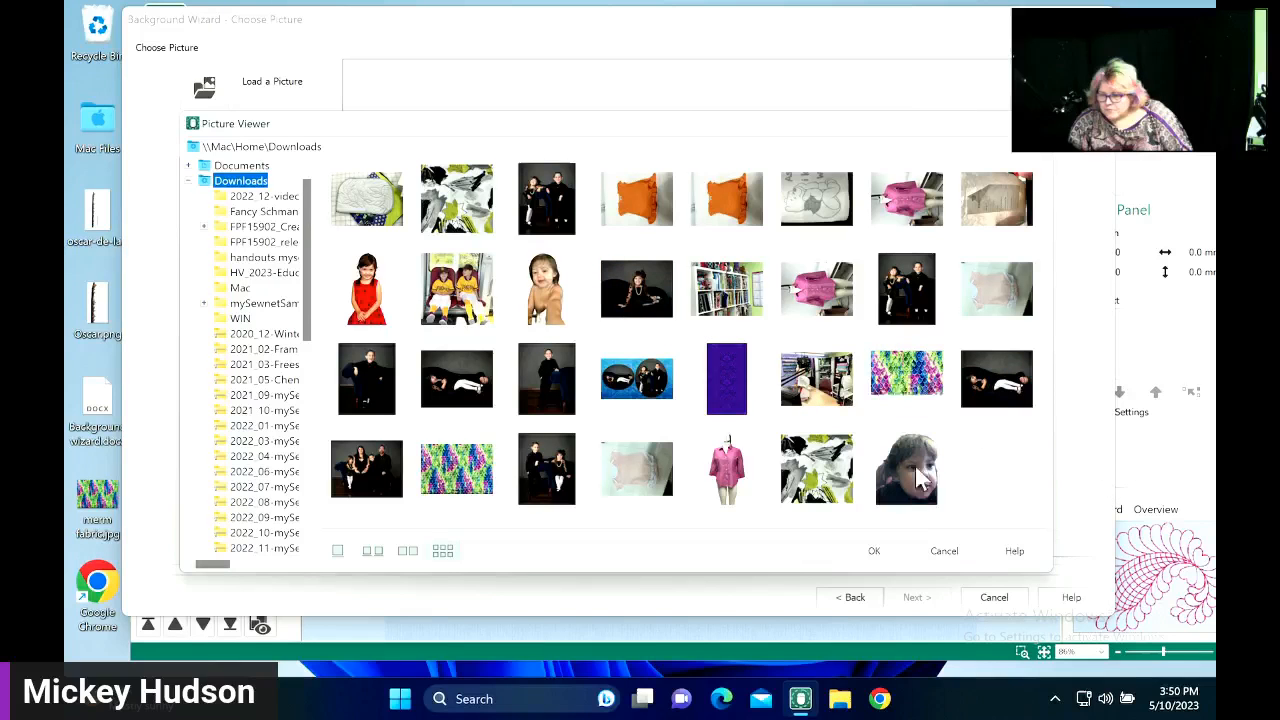
left_click(872, 550)
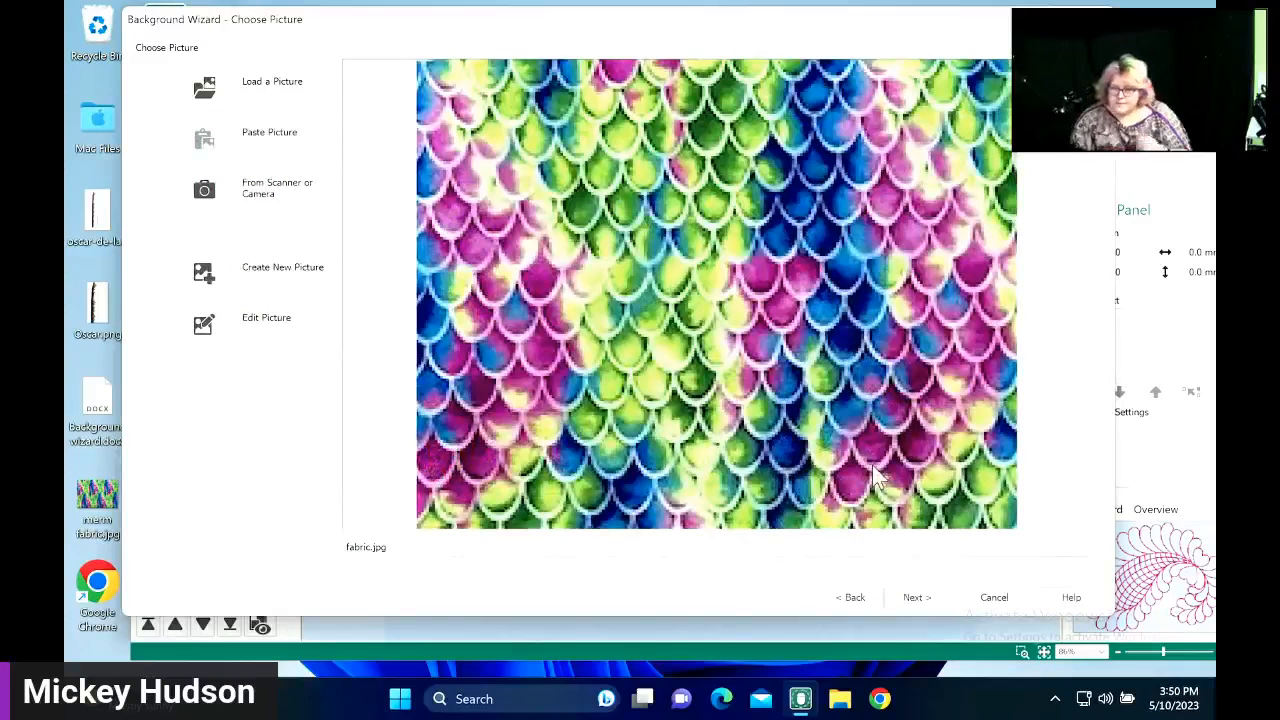
left_click(912, 597)
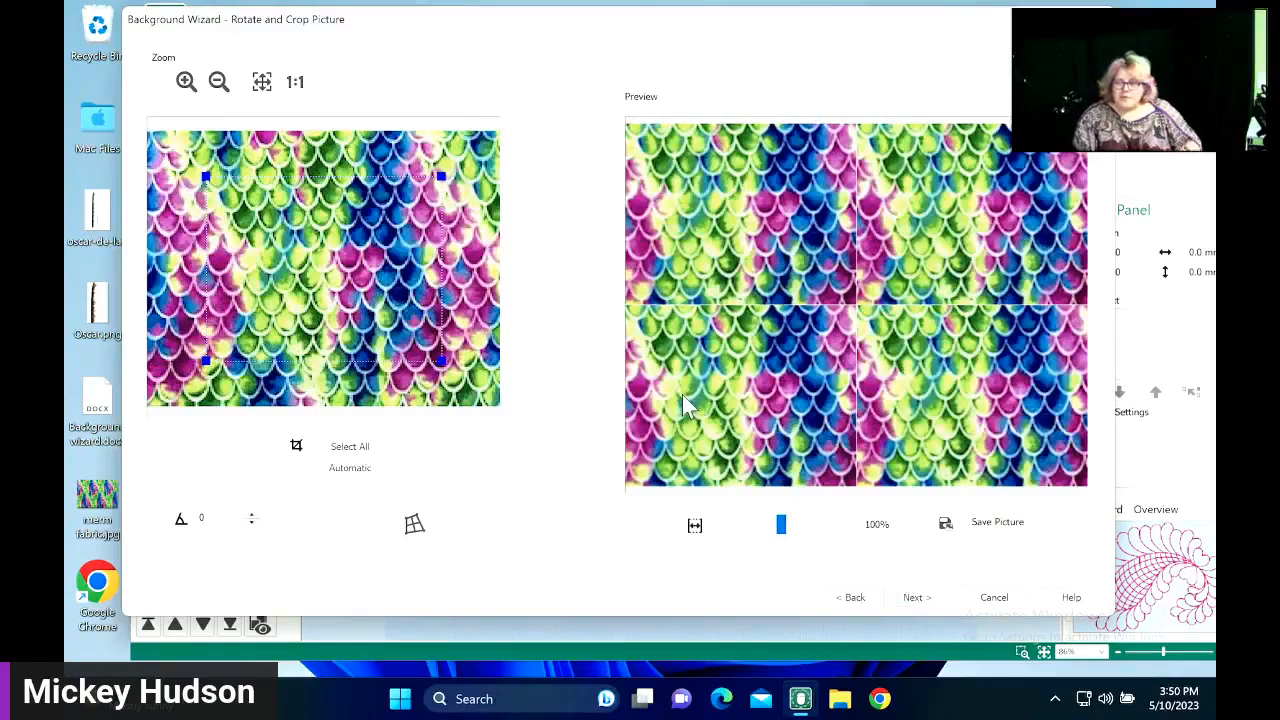
left_click(848, 597)
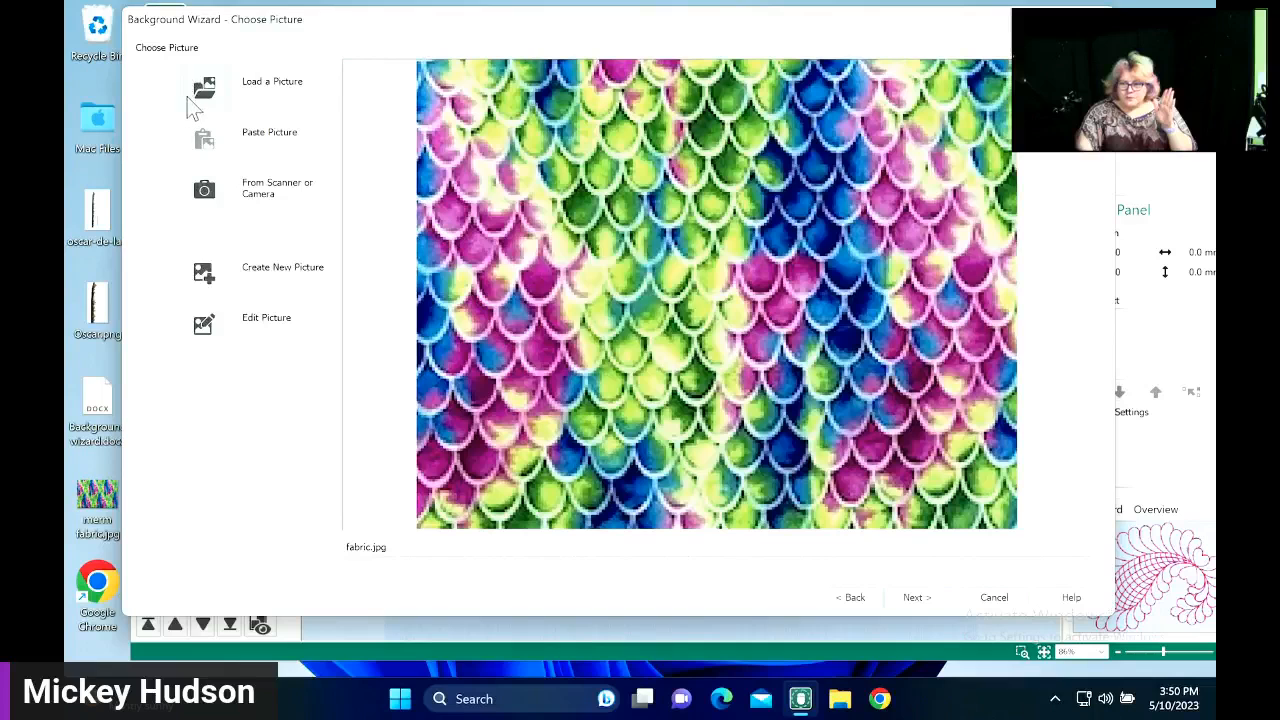
left_click(910, 598)
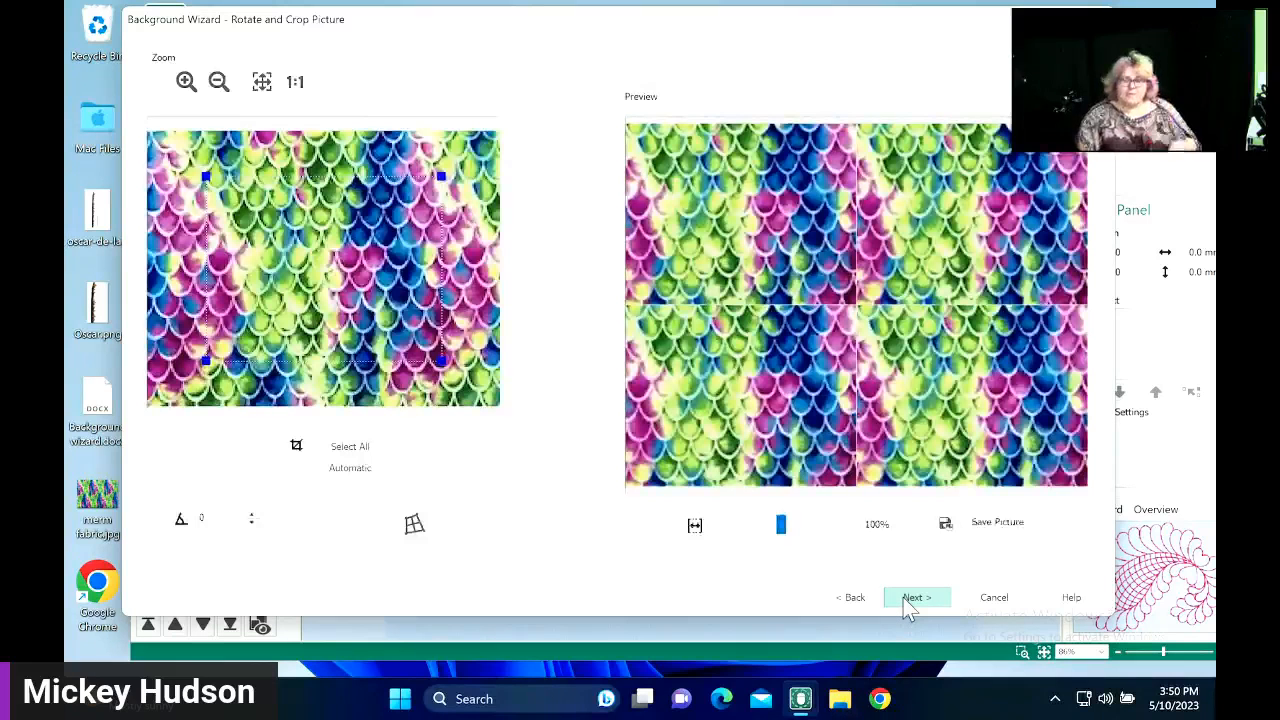
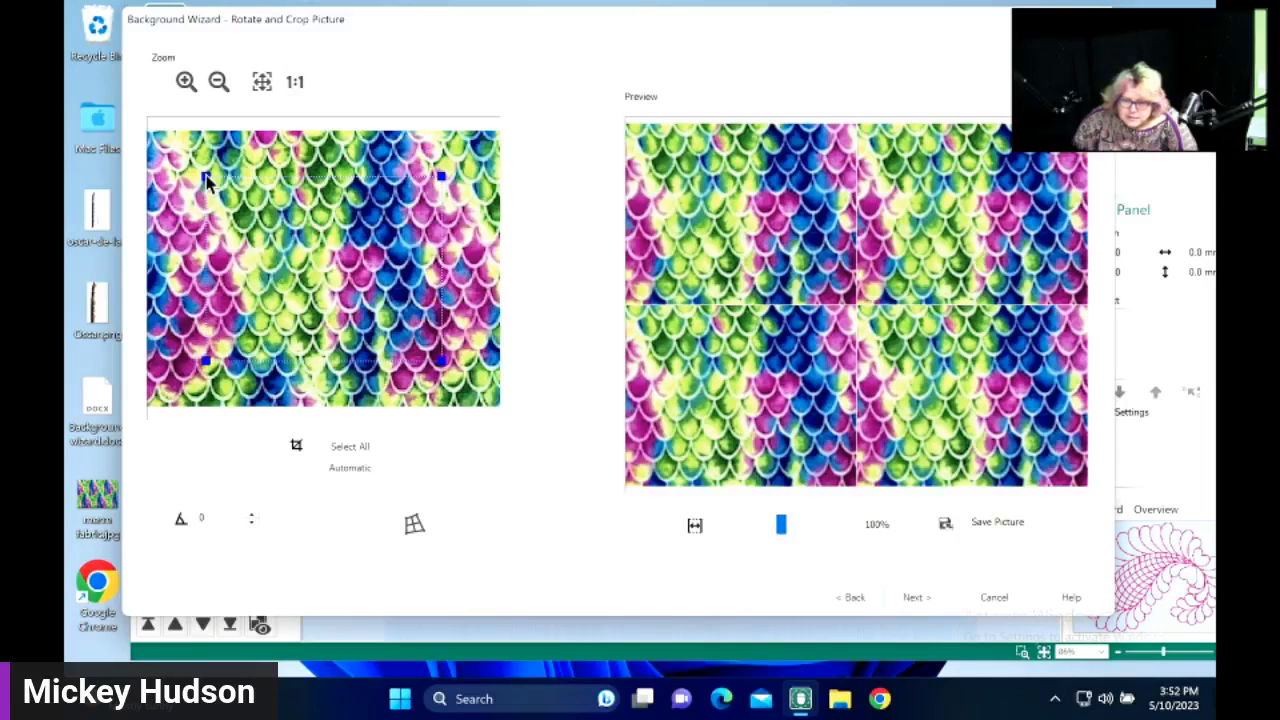
- Switch to the Mac desktop, enable Cursor Pro, and return to the Background Wizard
key("super+Tab")
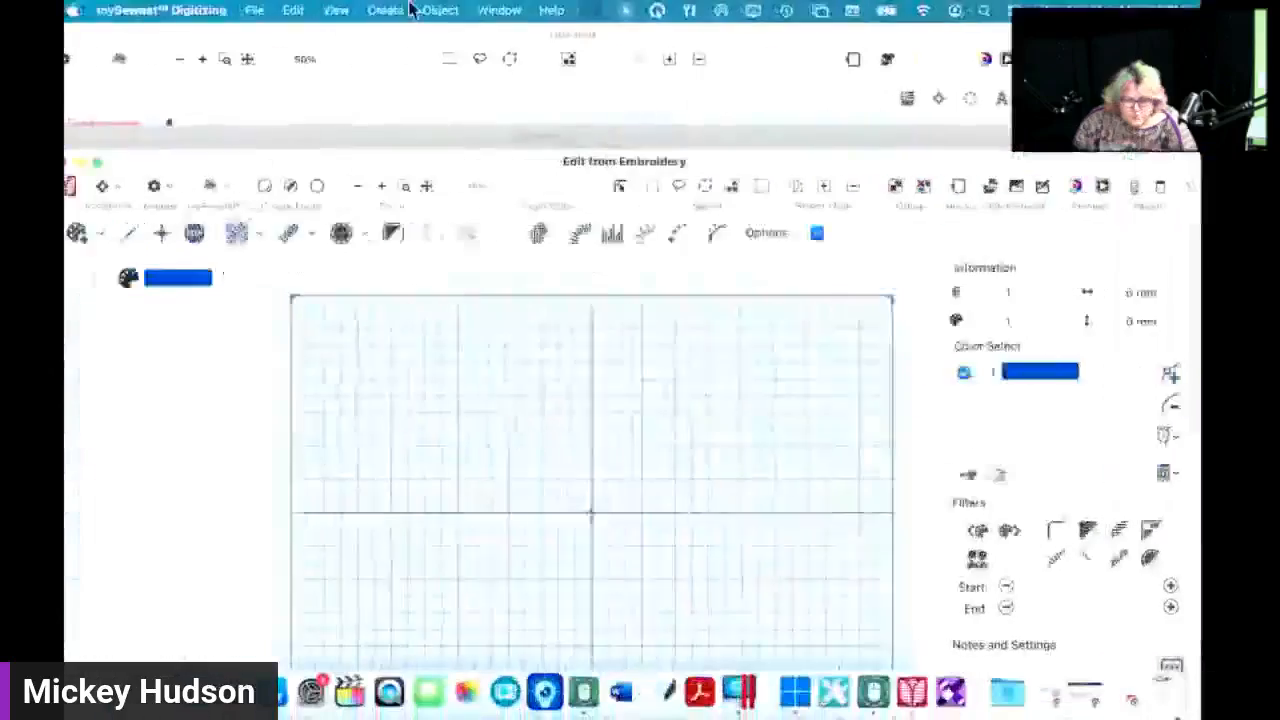
left_click(643, 11)
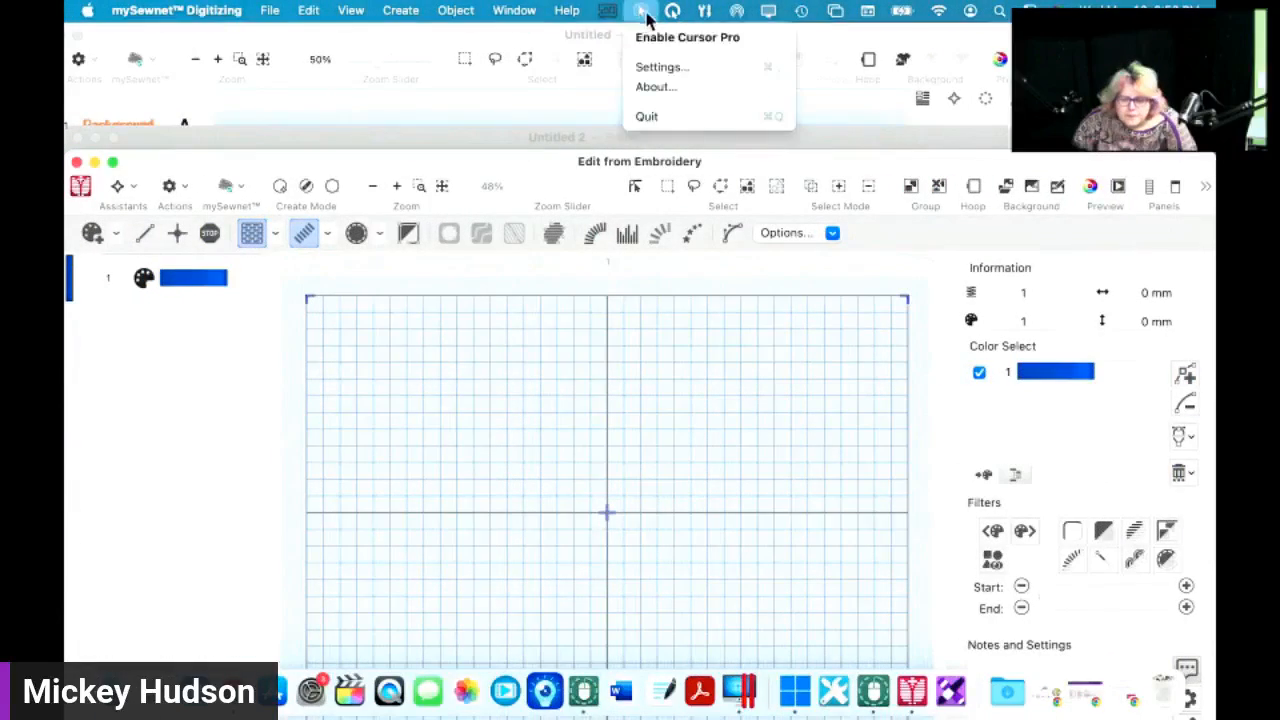
left_click(684, 38)
key("super+Tab")
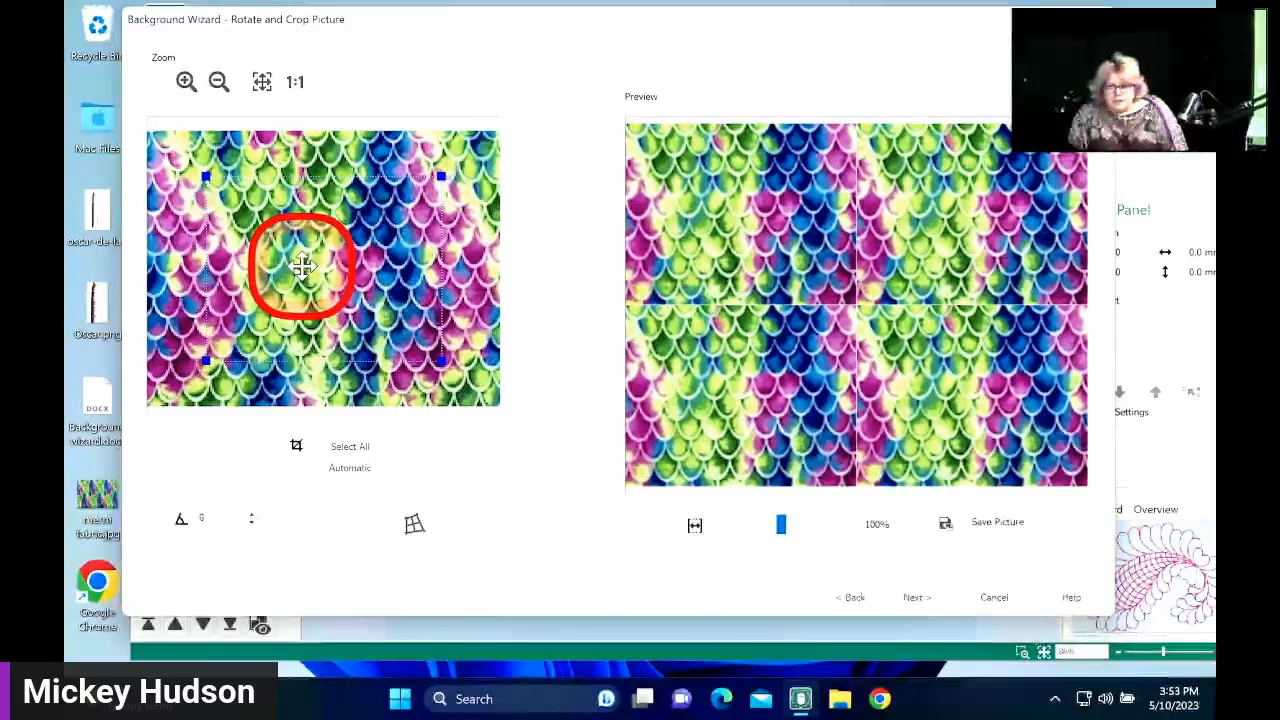
- Move the crop area to the fabric picture's lower-right corner, enlarge it slightly, and proceed to setting the size
left_click_drag(300, 264, 257, 214)
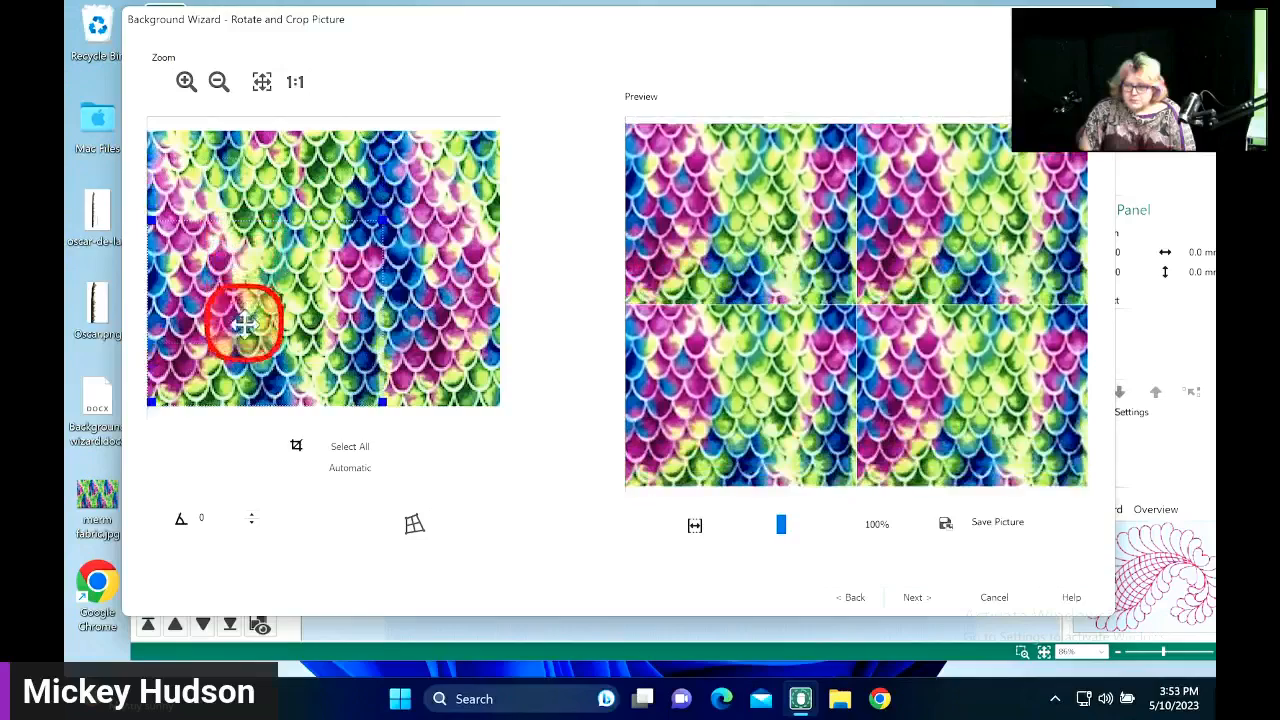
left_click_drag(255, 335, 427, 340)
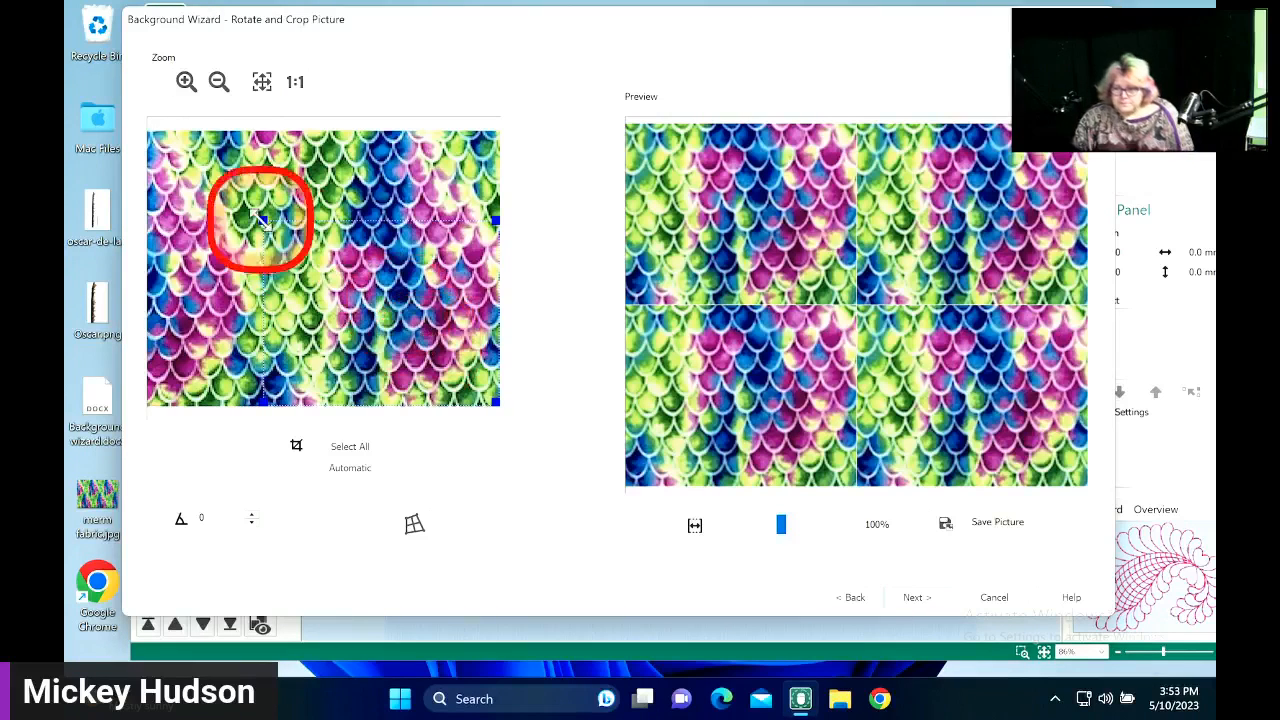
mouse_move(258, 220)
left_mouse_down()
mouse_move(290, 214)
mouse_move(191, 181)
mouse_move(243, 206)
left_mouse_up()
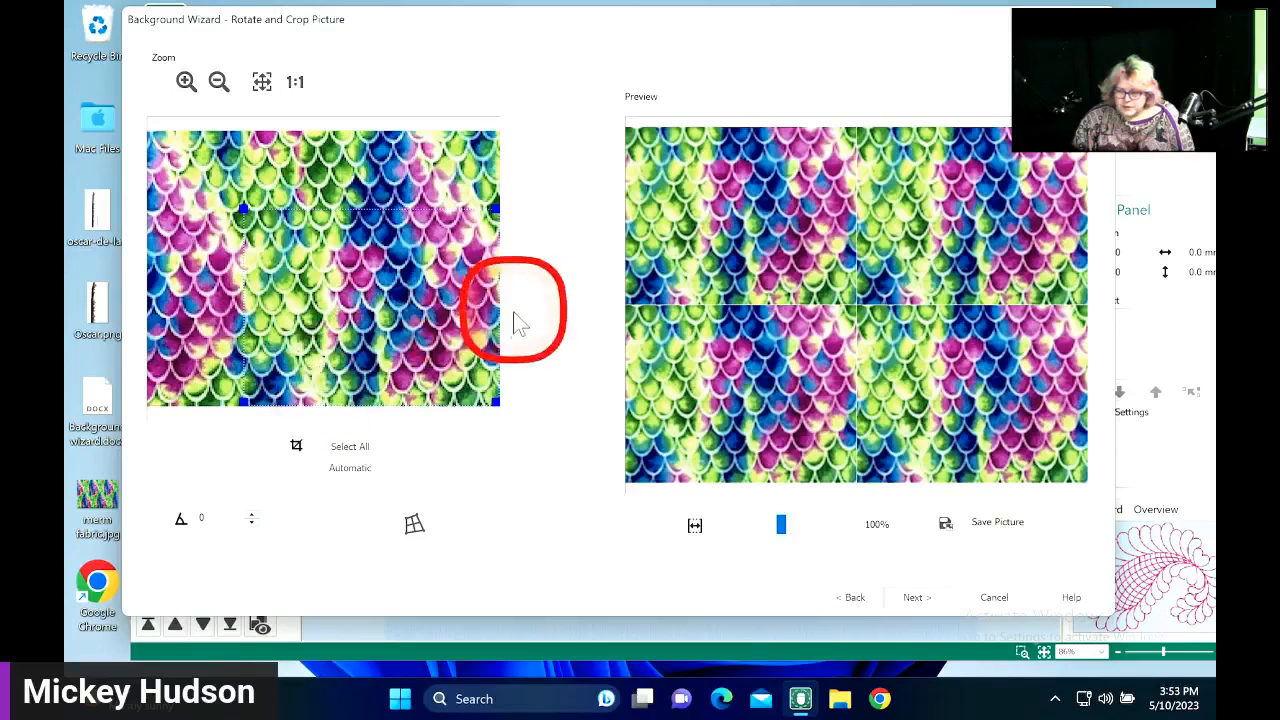
left_click(918, 597)
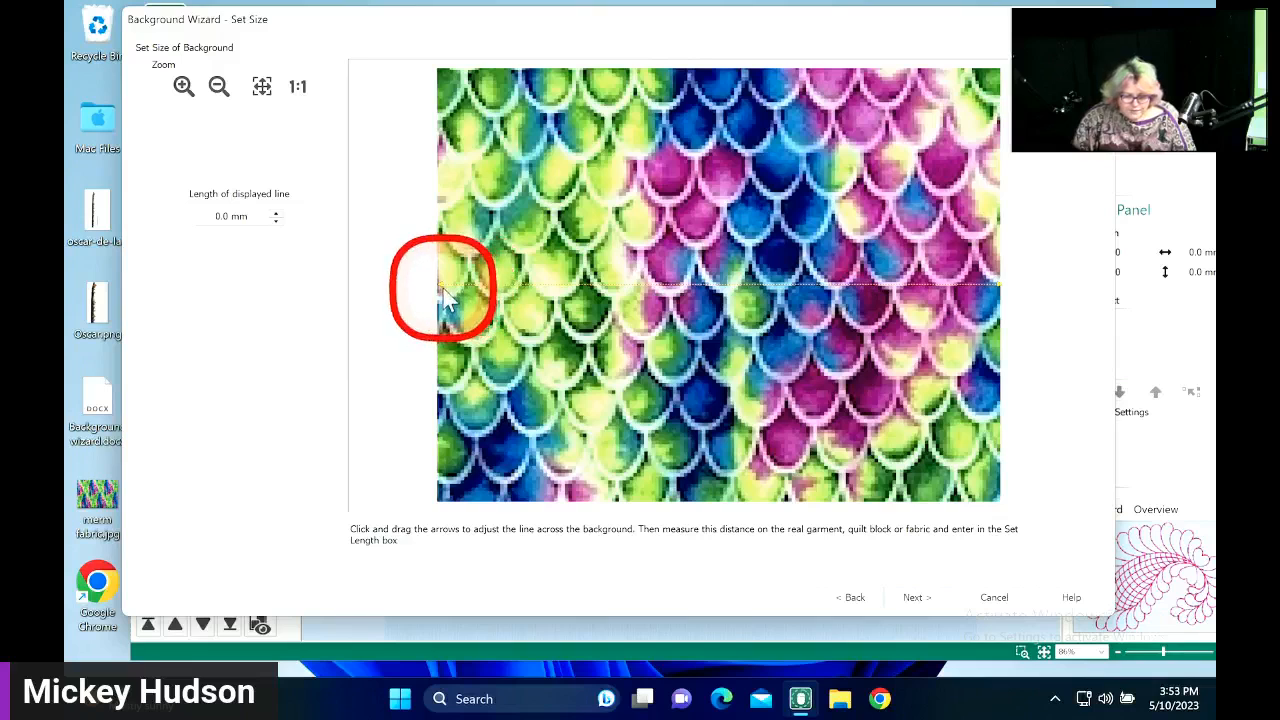
- Shorten the measuring line across the fabric, set its length, and save the background as scales in the My Fabrics category
left_click_drag(442, 286, 631, 261)
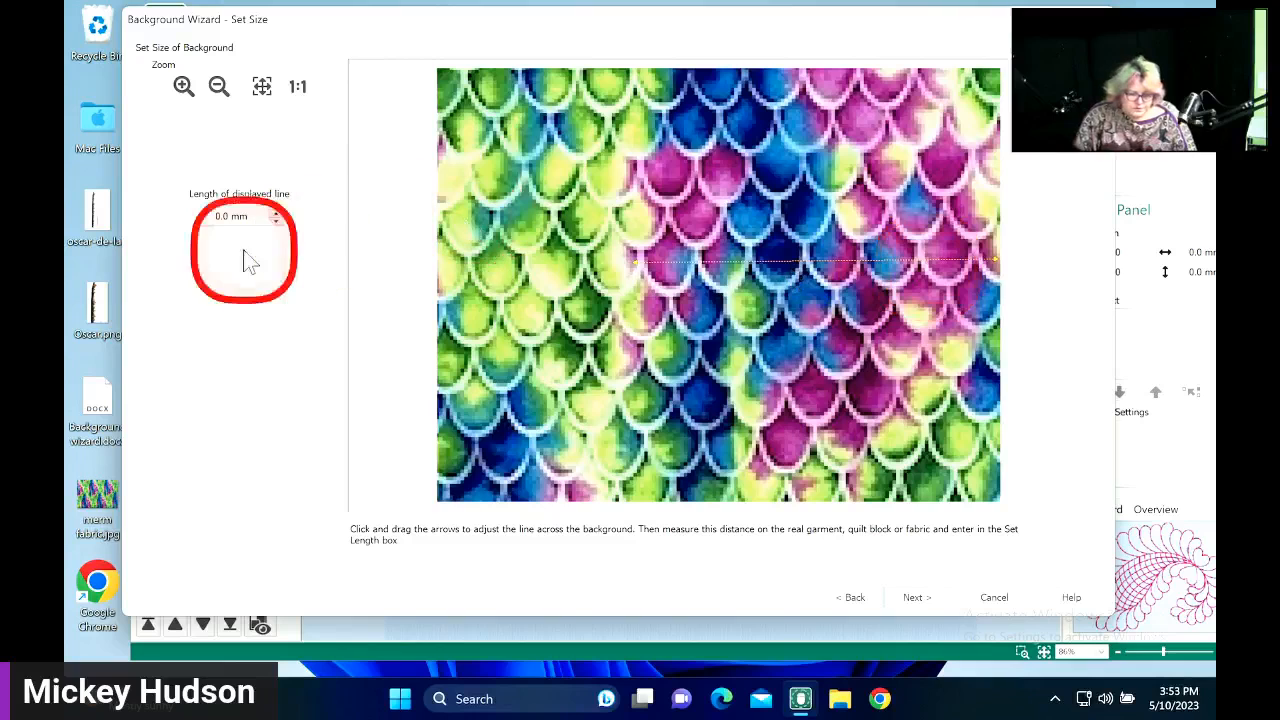
double_click(253, 220)
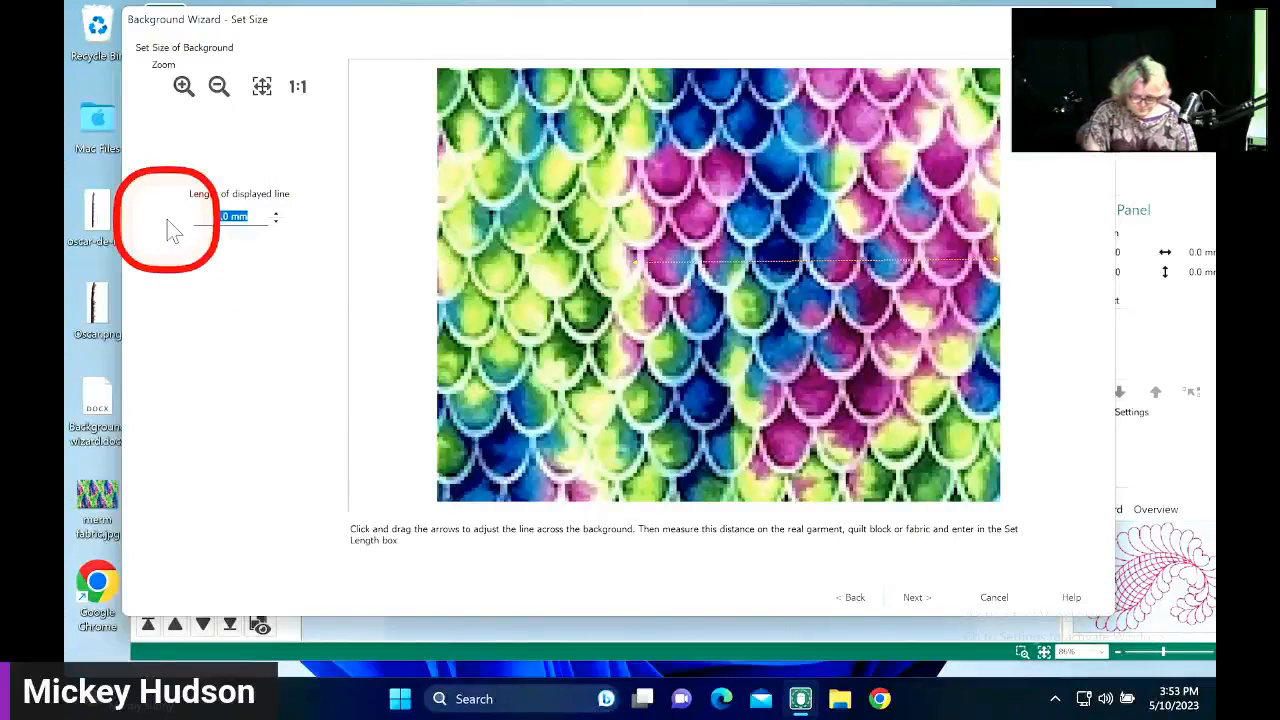
left_click(915, 597)
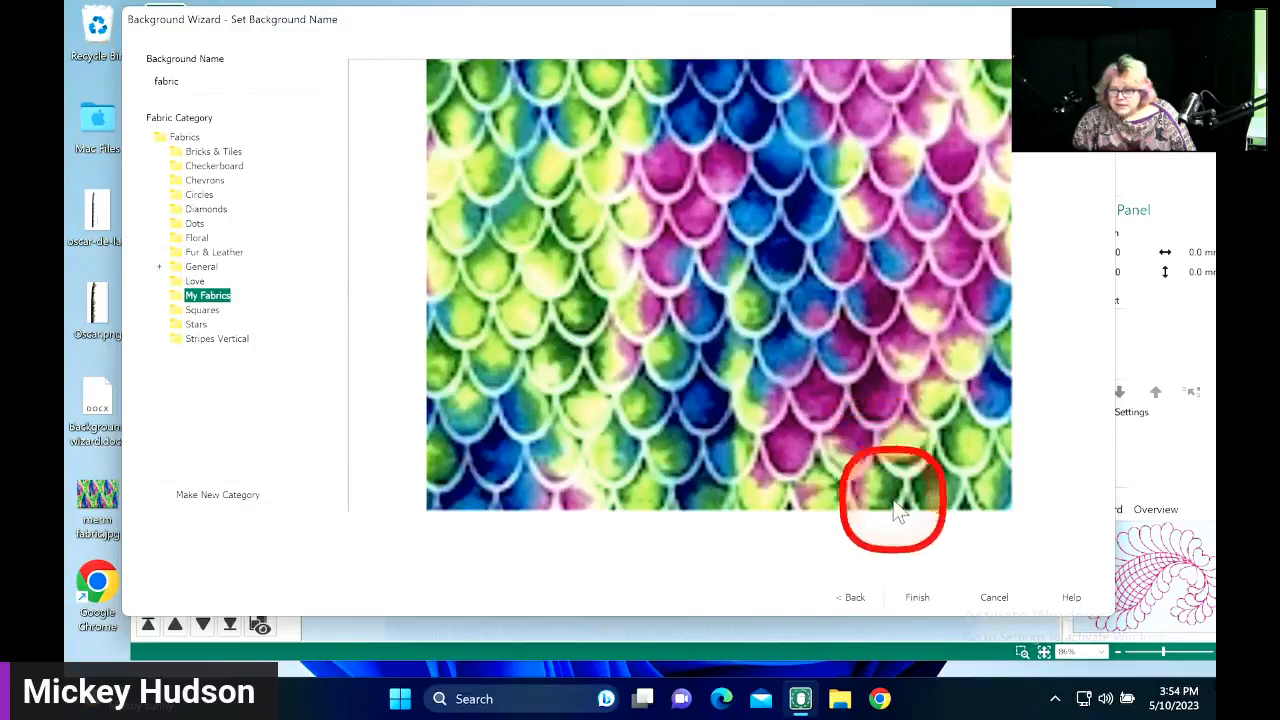
double_click(190, 81)
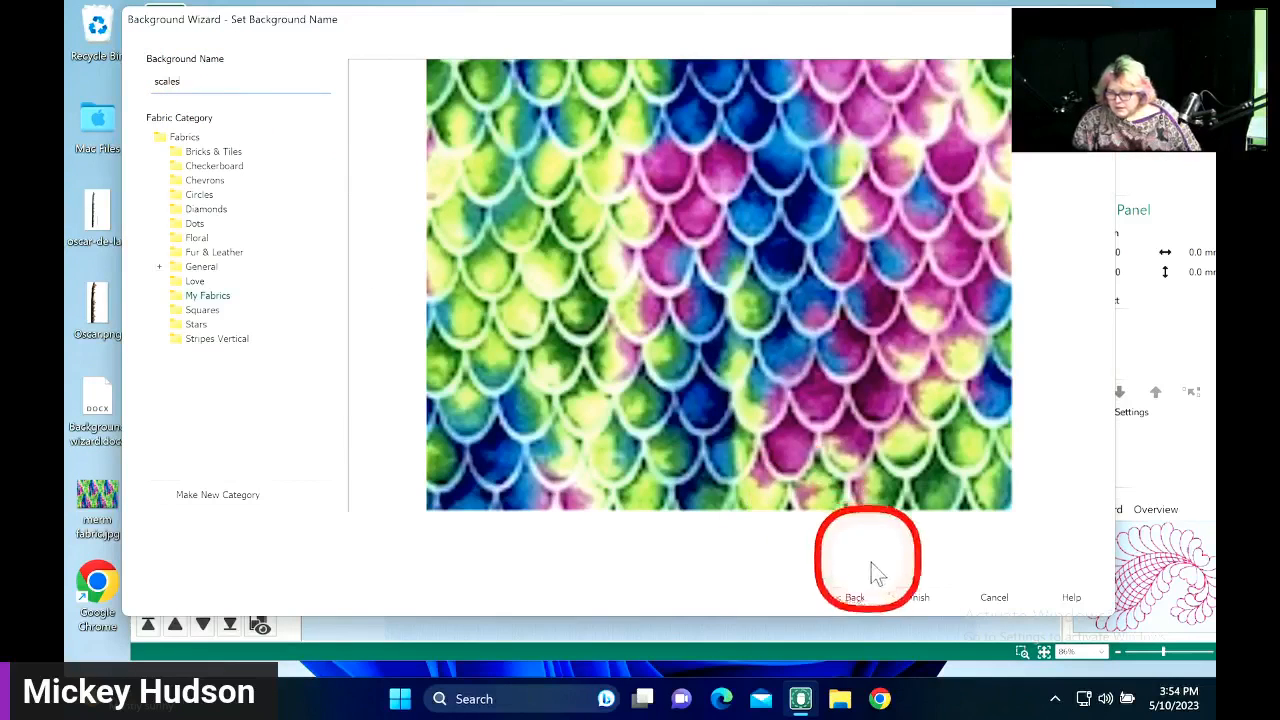
left_click(916, 597)
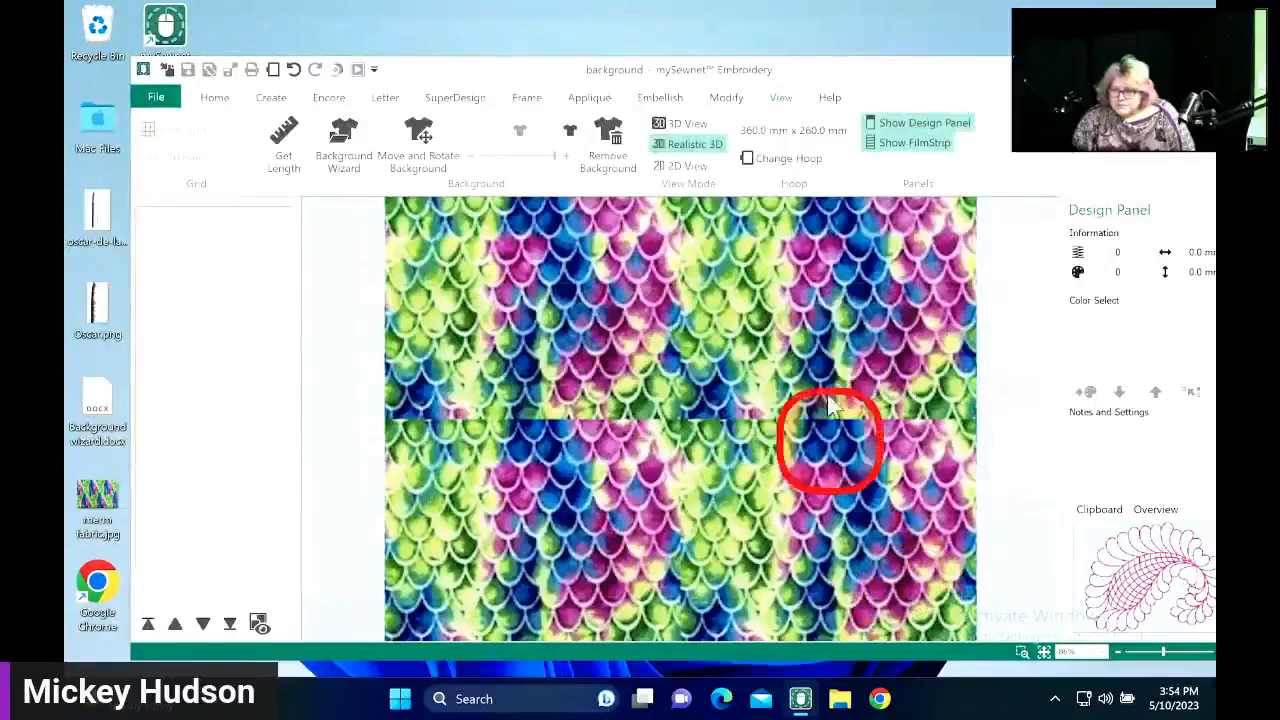
- Maximize the embroidery window and remove the scales background from the work area
left_click_drag(851, 64, 800, 5)
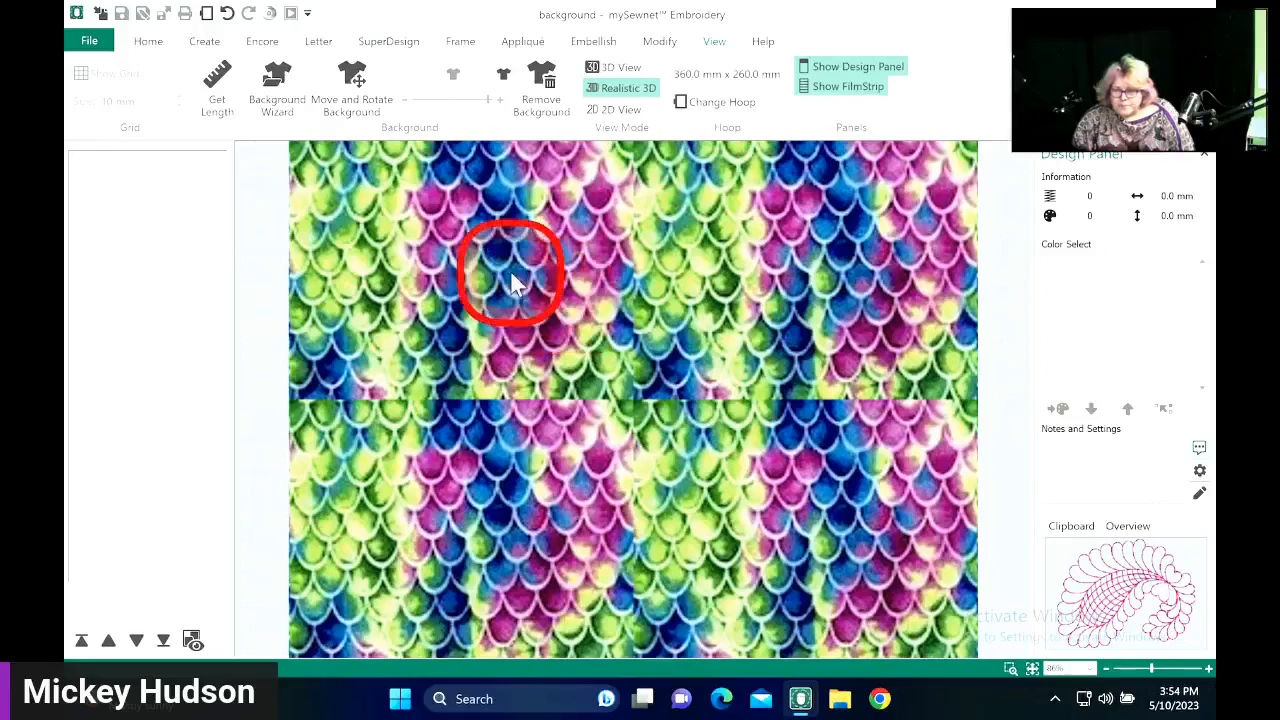
left_click(536, 85)
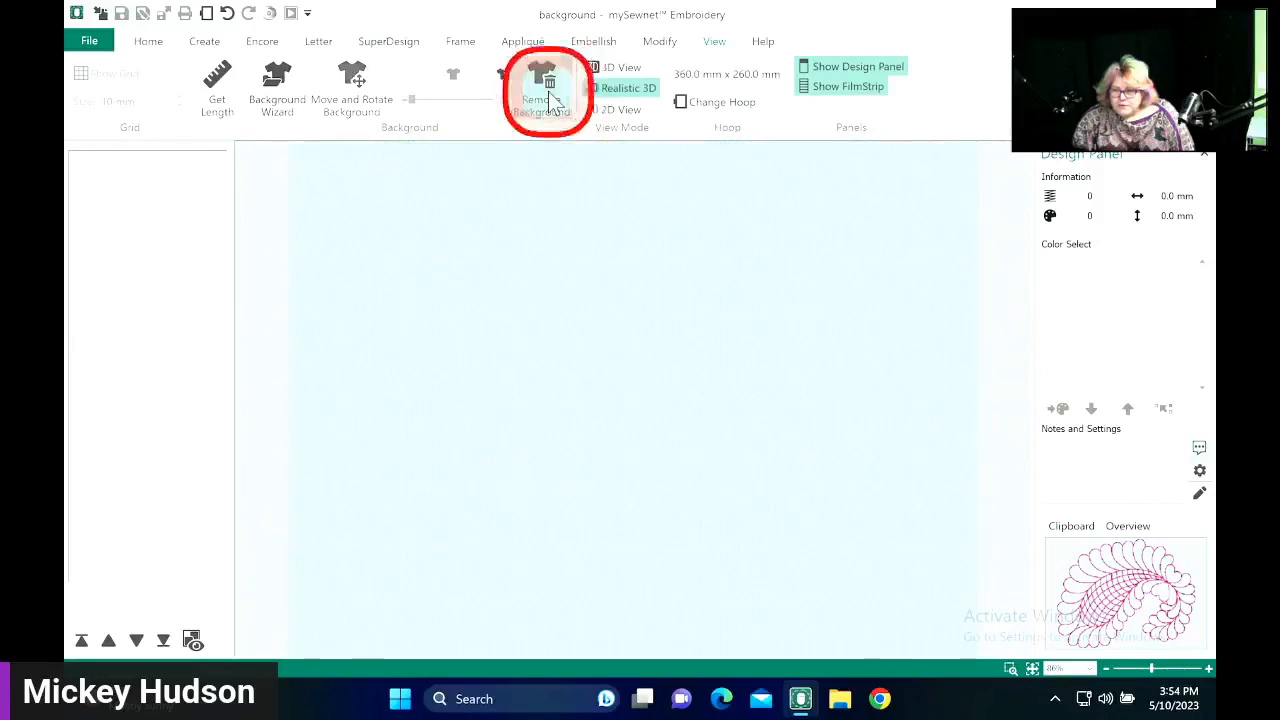
- Load the previously saved scales fabric from My Fabrics as the background and remove it again
left_click(270, 106)
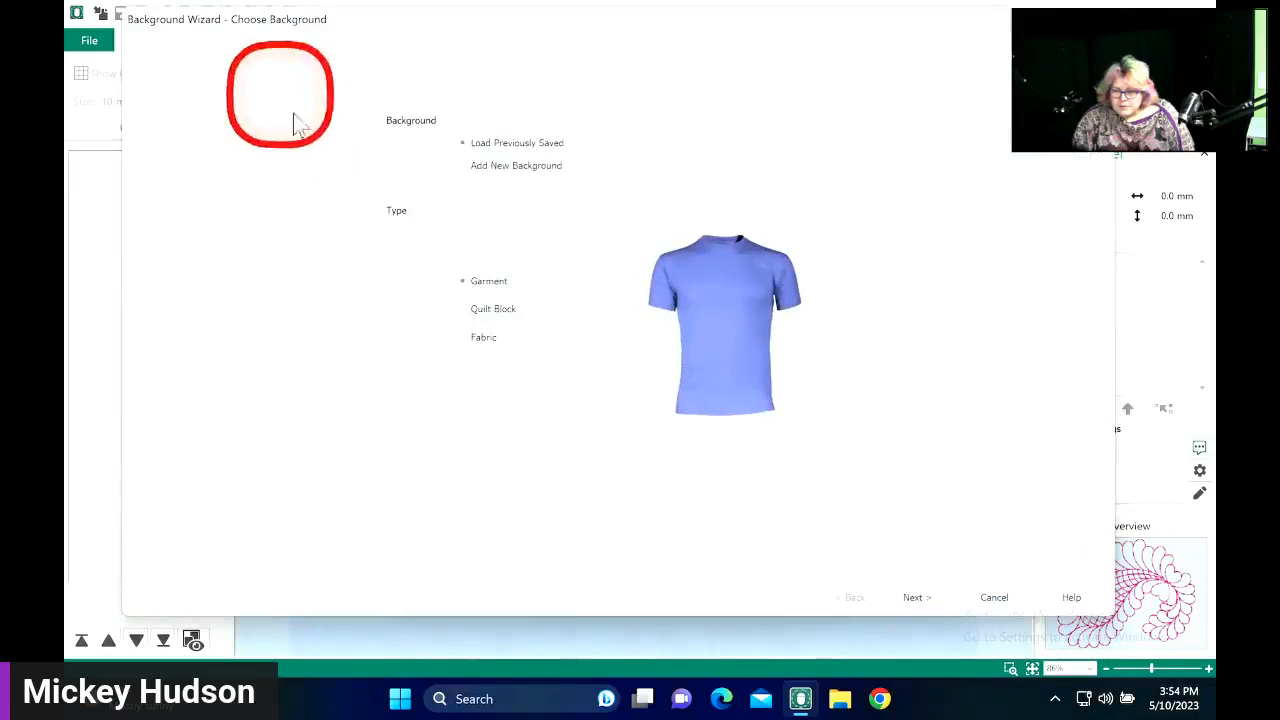
left_click(484, 339)
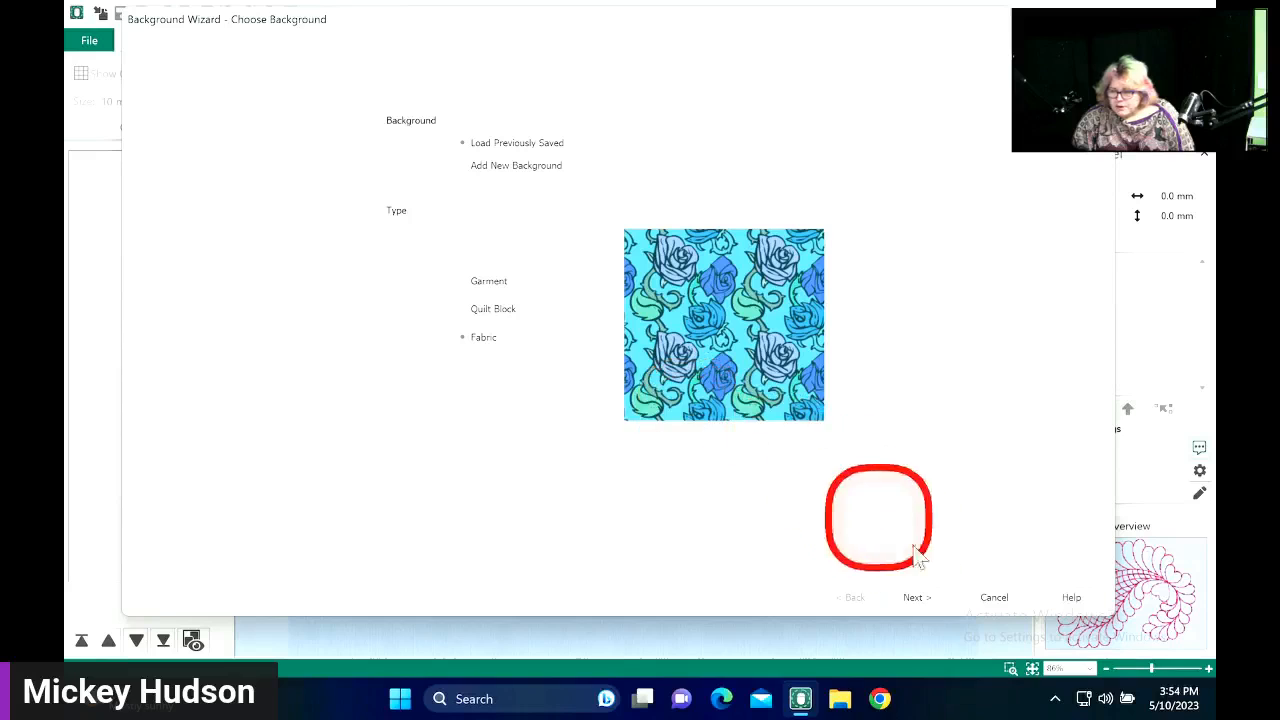
left_click(919, 600)
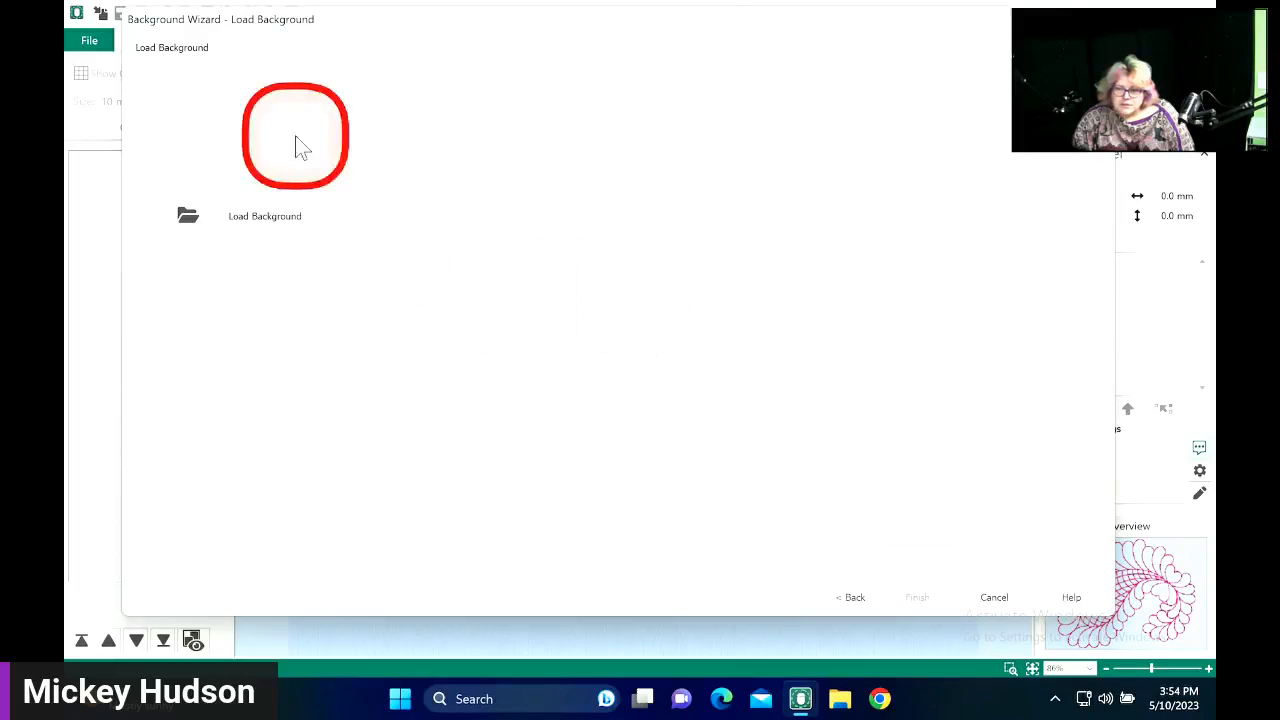
left_click(189, 218)
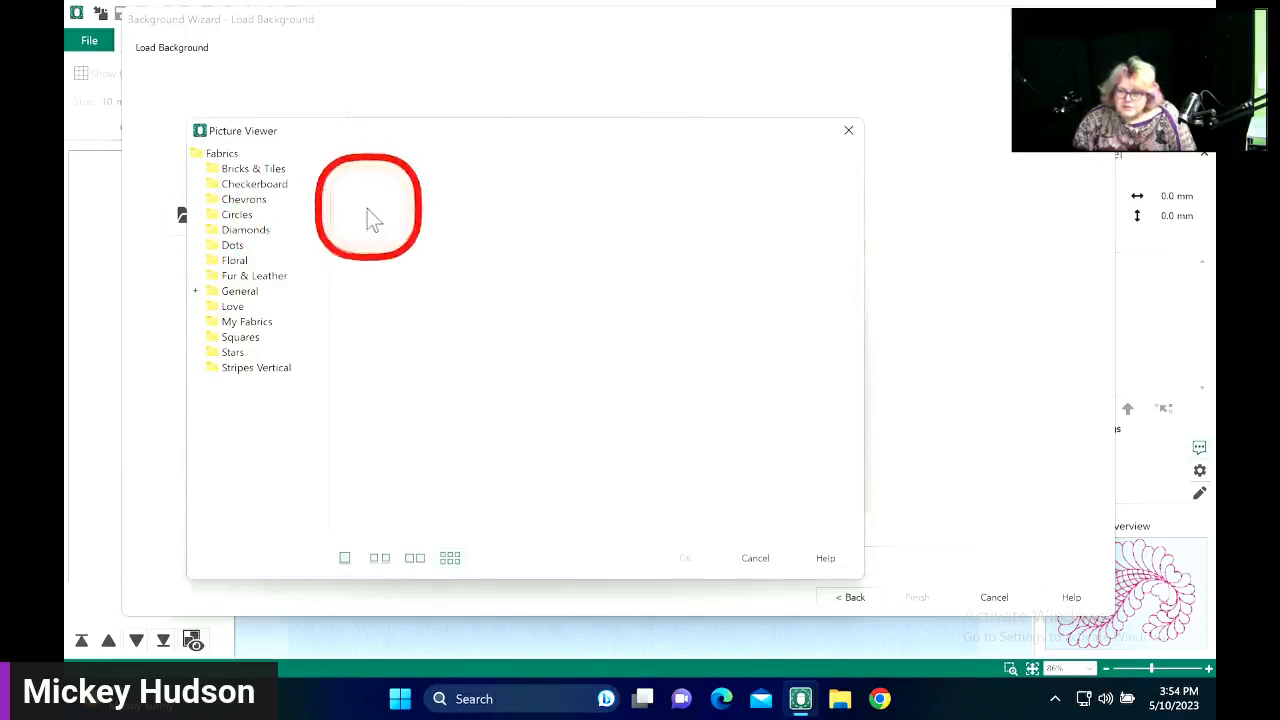
left_click(245, 338)
left_click(246, 322)
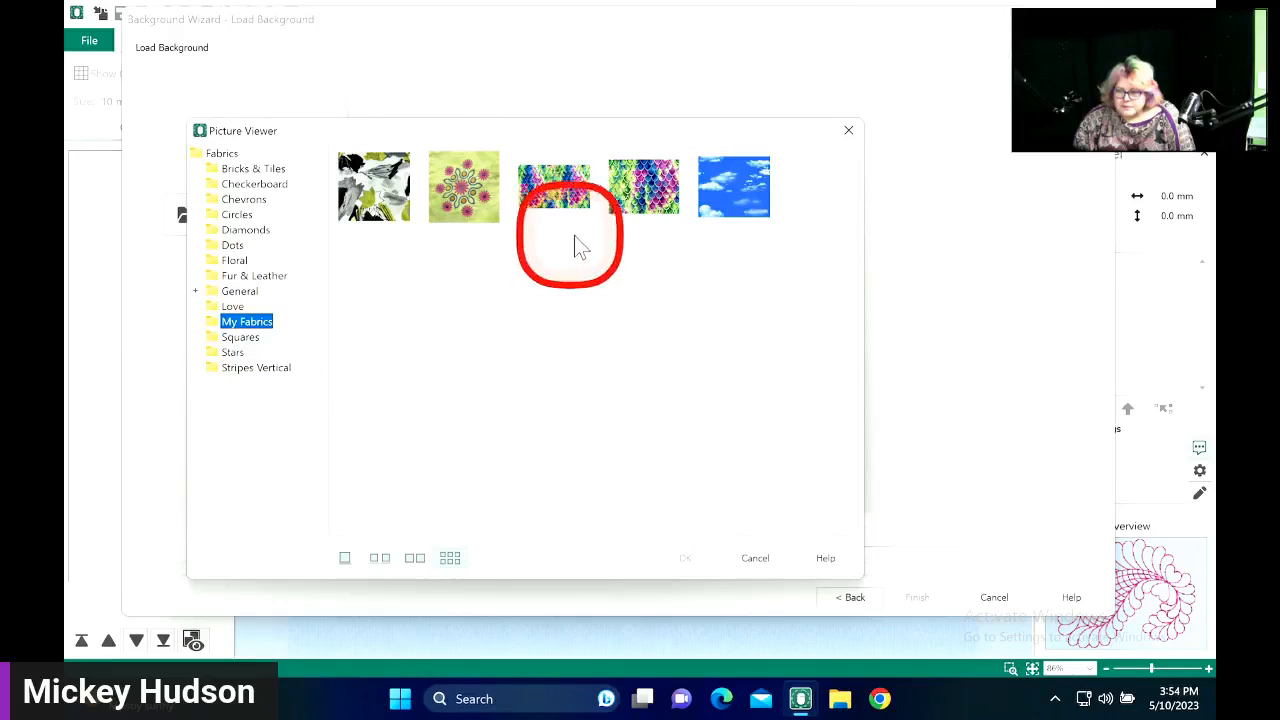
left_click(563, 196)
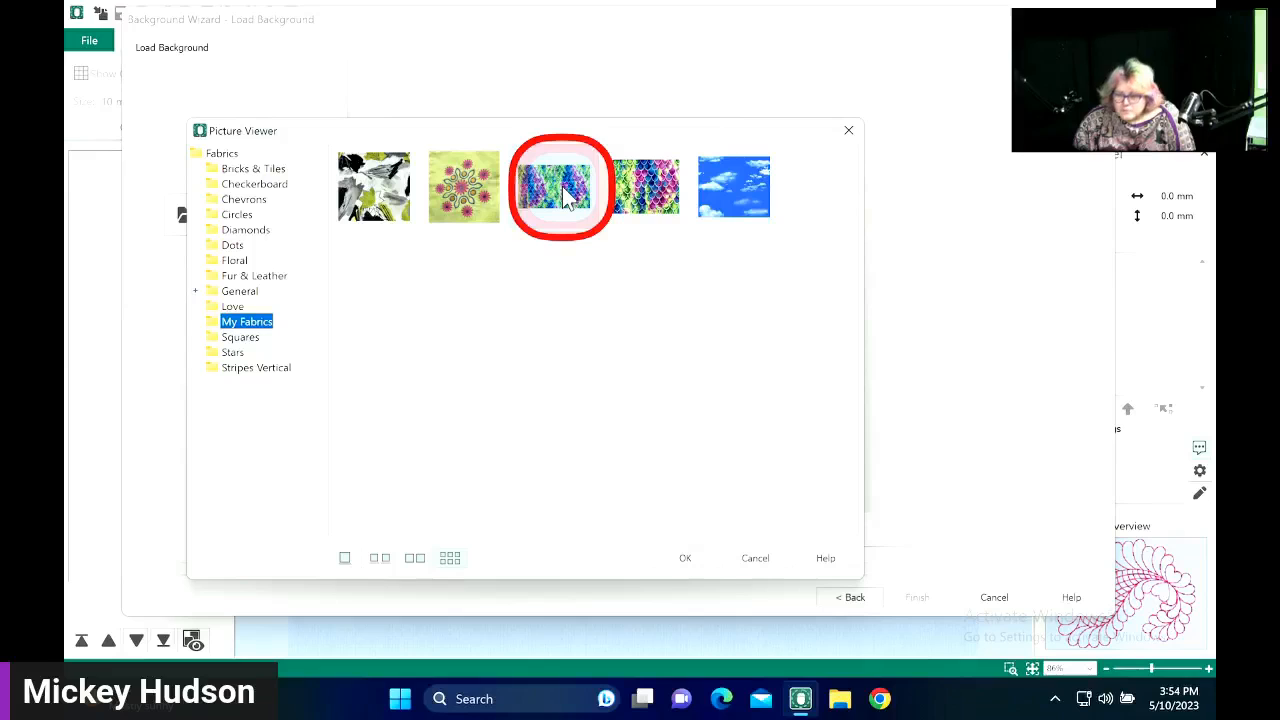
left_click(650, 190)
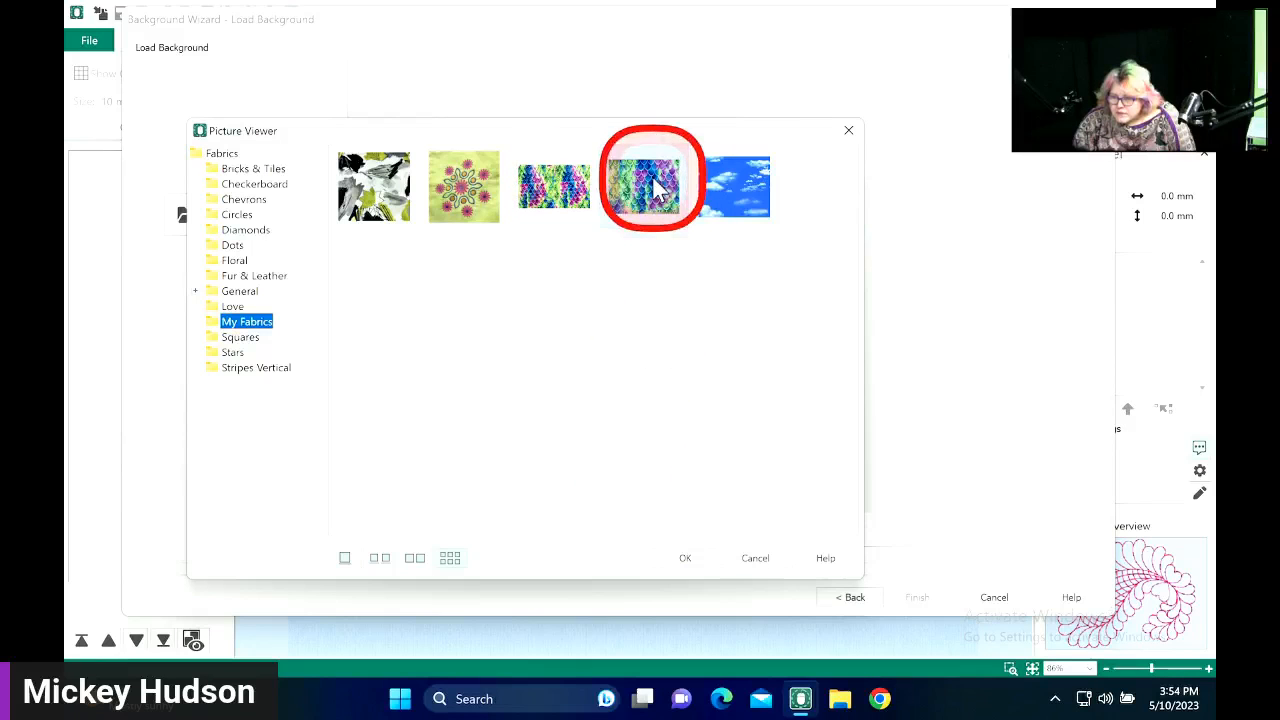
left_click(684, 559)
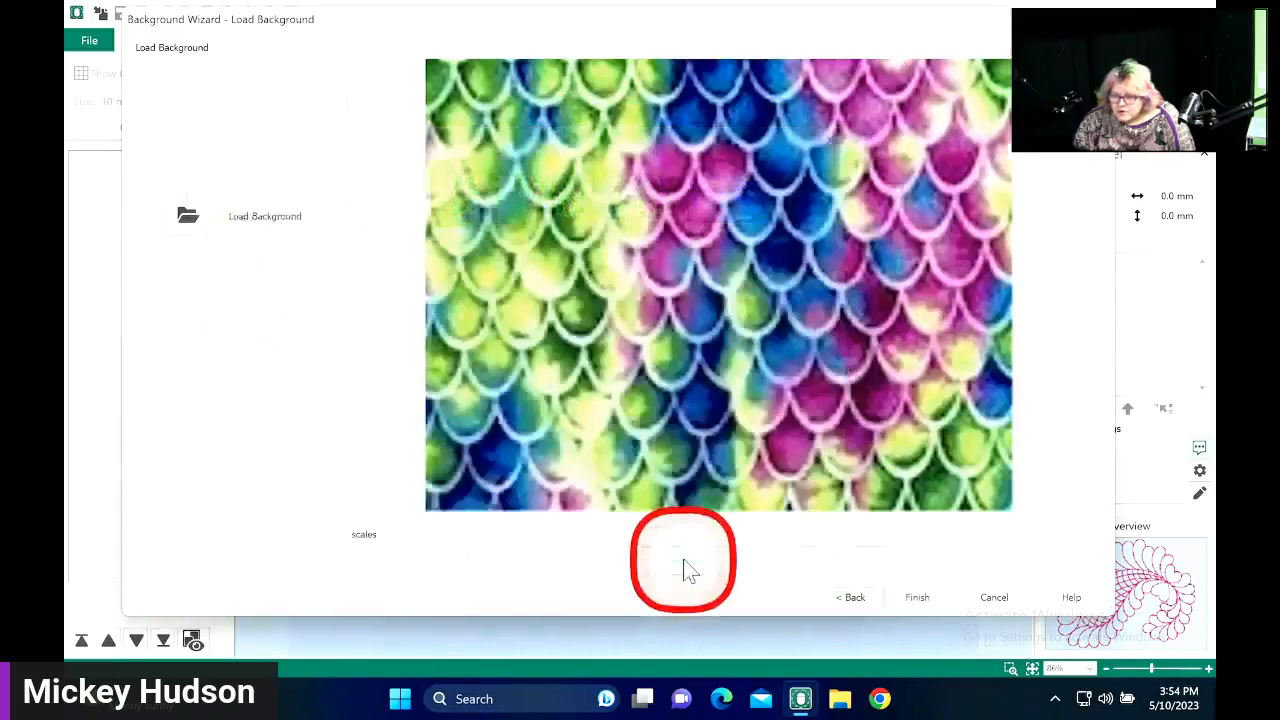
left_click(918, 600)
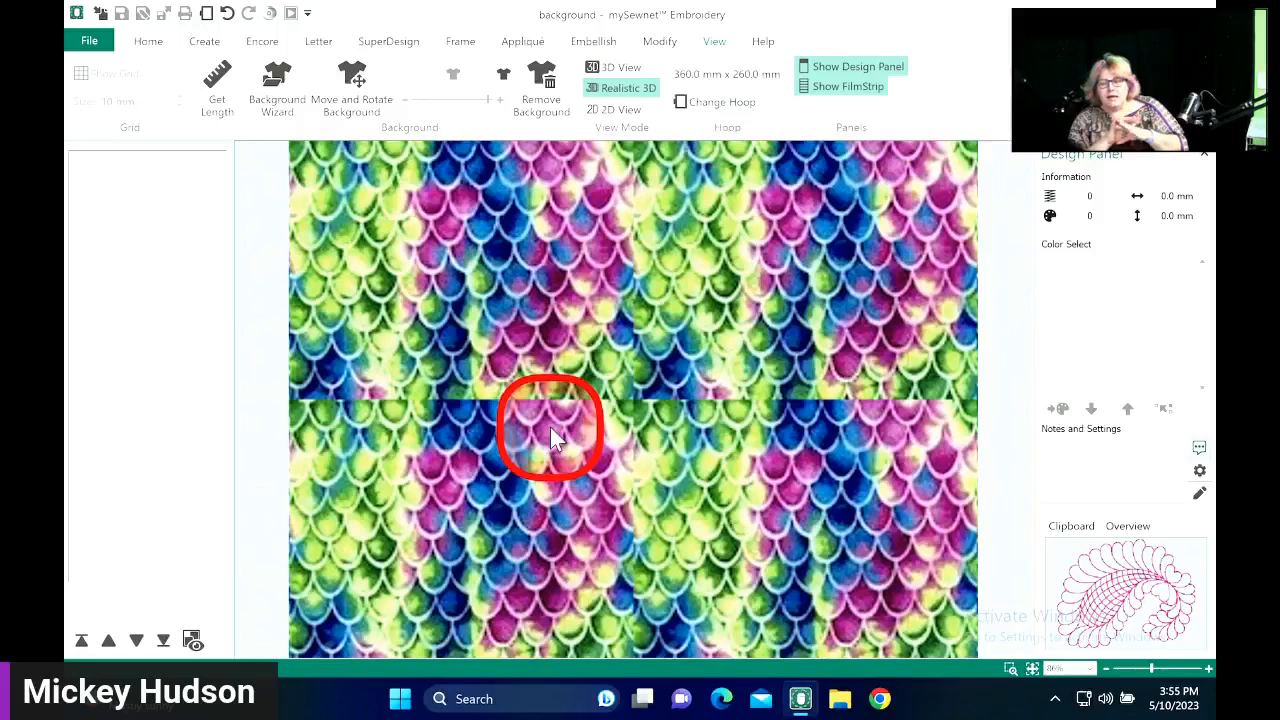
left_click(538, 88)
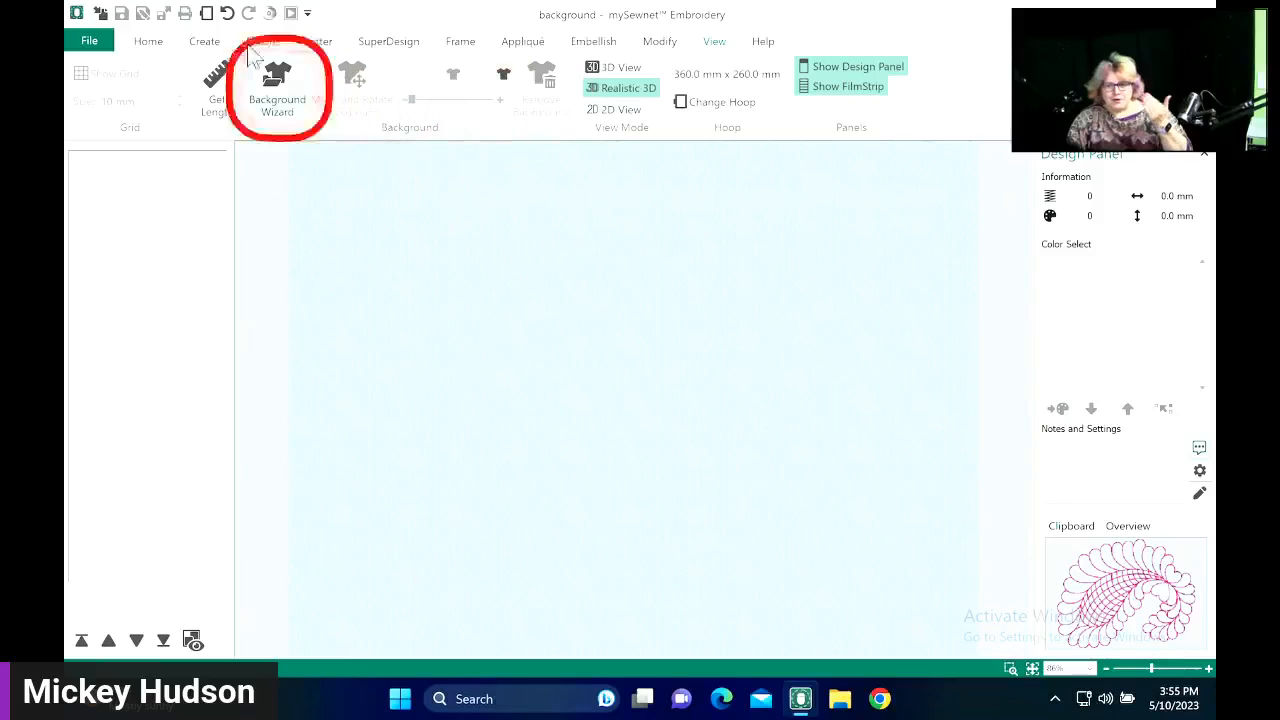
- Add the fish from the Applique category of SuperDesigns and enlarge it to about 116 mm wide
left_click(390, 42)
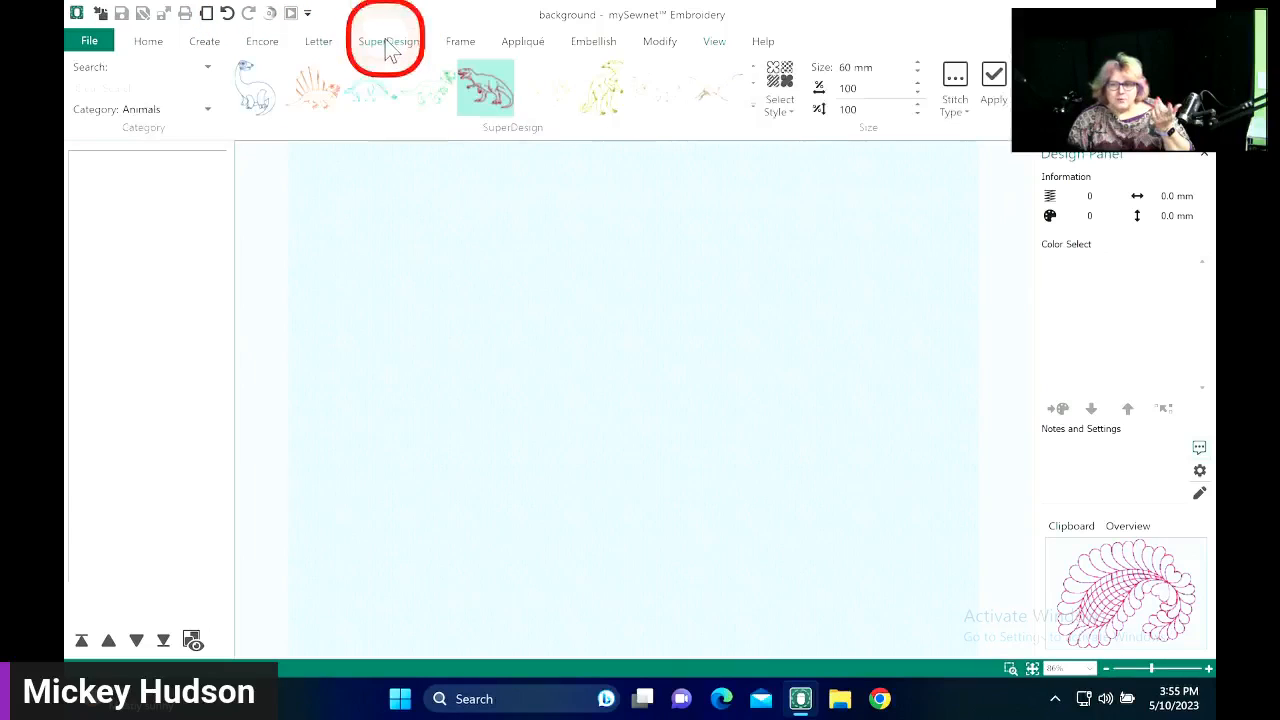
left_click(207, 109)
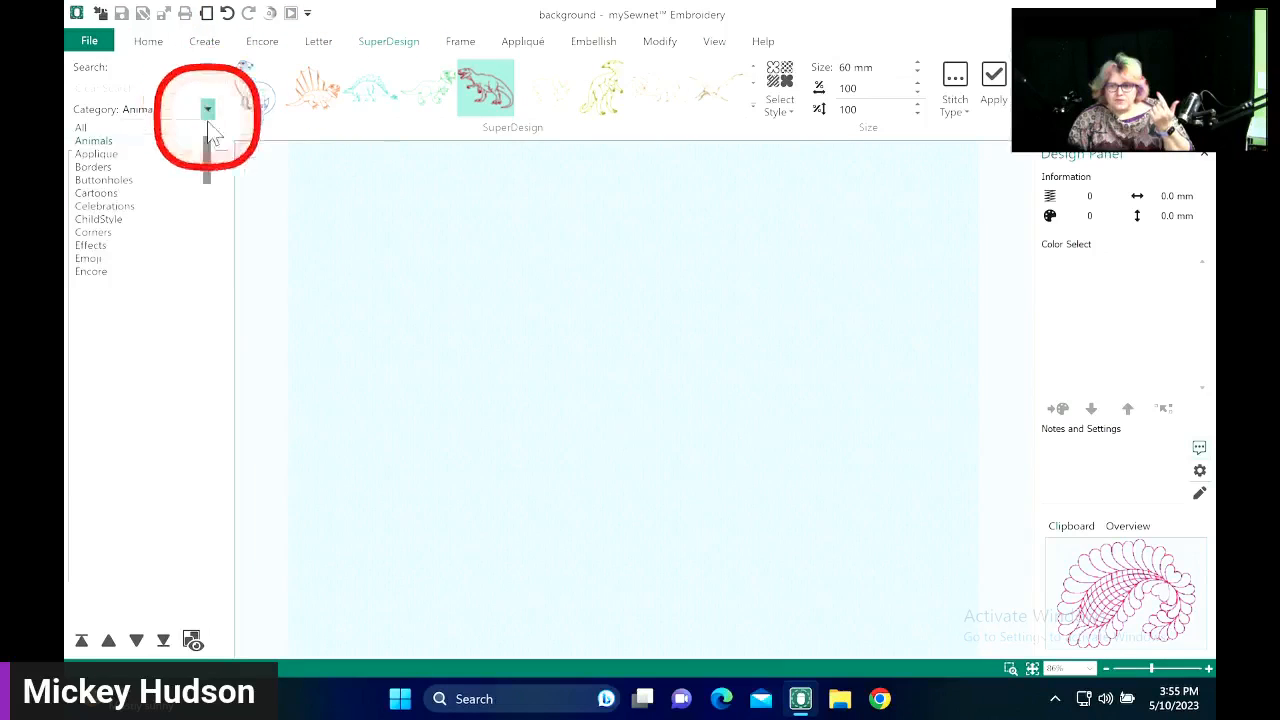
left_click(154, 156)
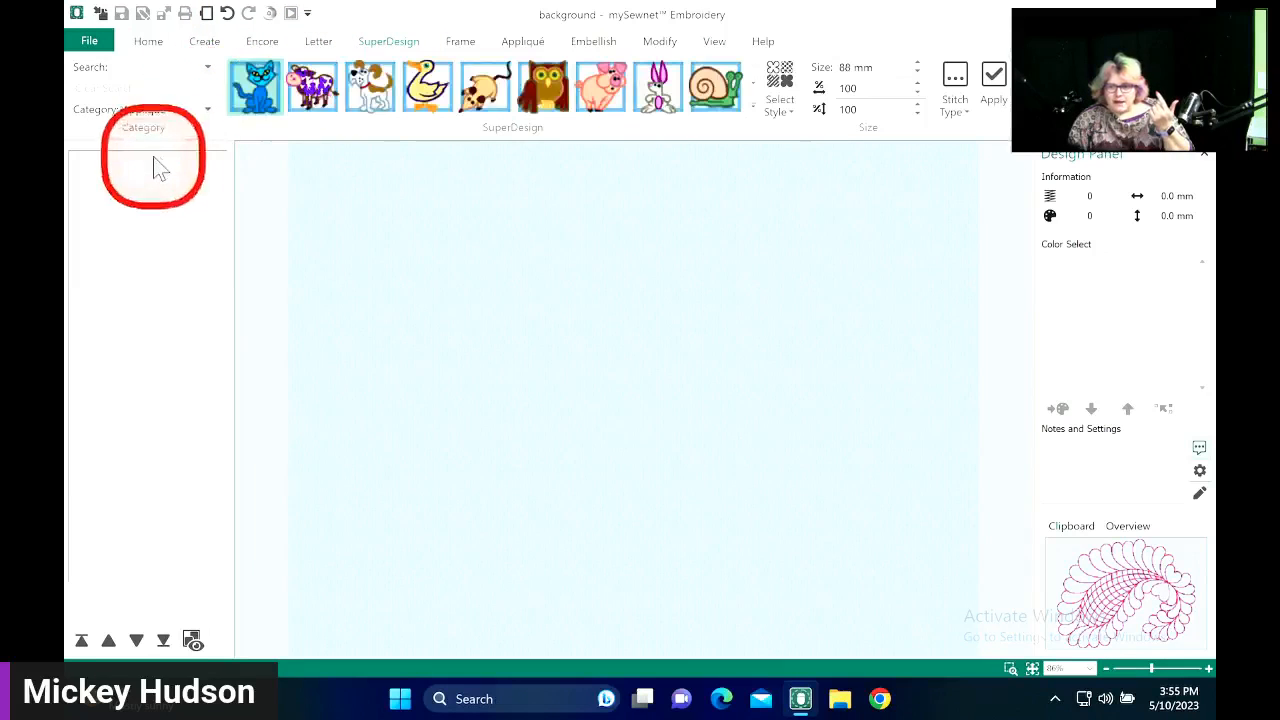
left_click(755, 112)
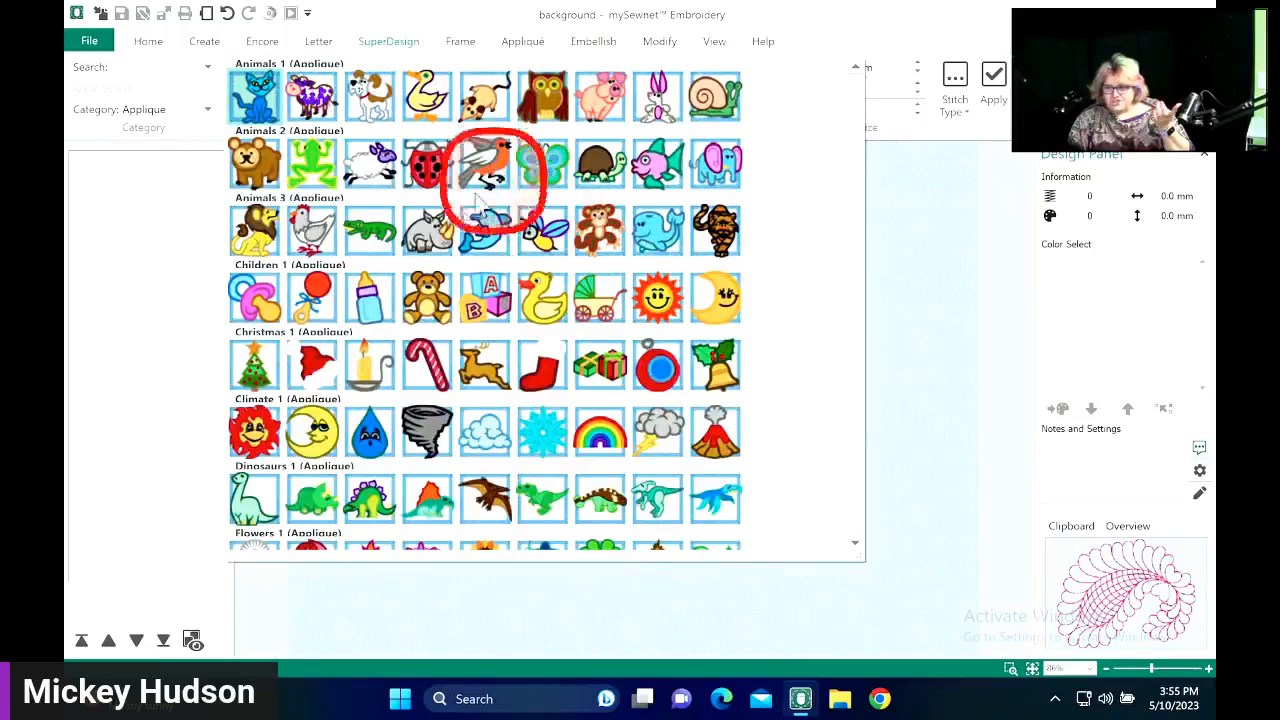
left_click(655, 163)
left_click(993, 80)
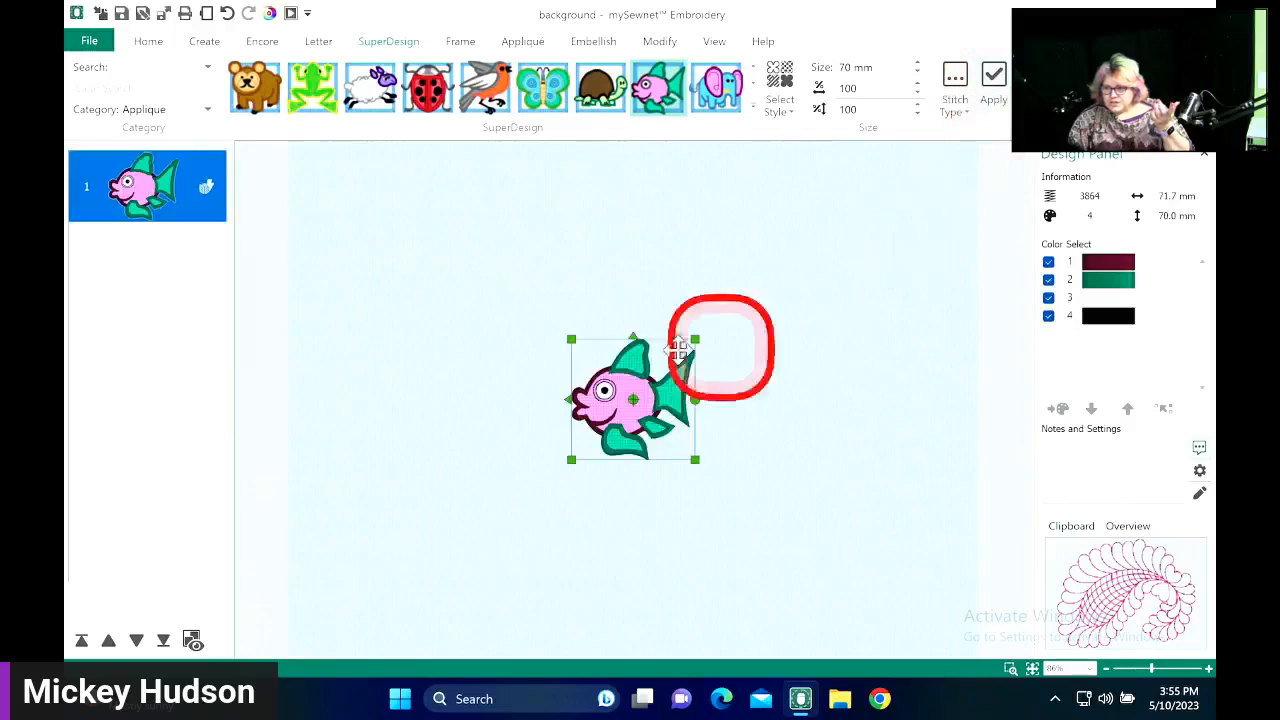
left_click_drag(695, 459, 771, 538)
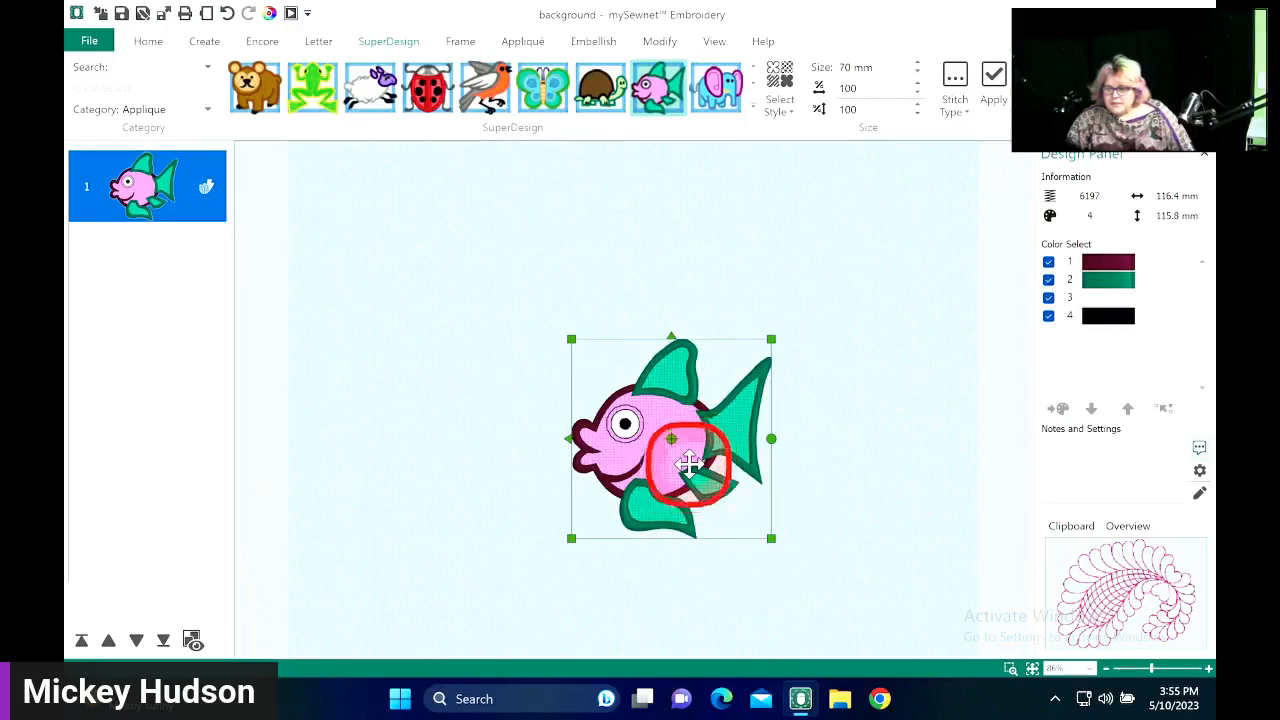
- Set the fish's Appliqué Fabric 1 to the multicolored scales fabric from the My Fabrics category
right_click(652, 436)
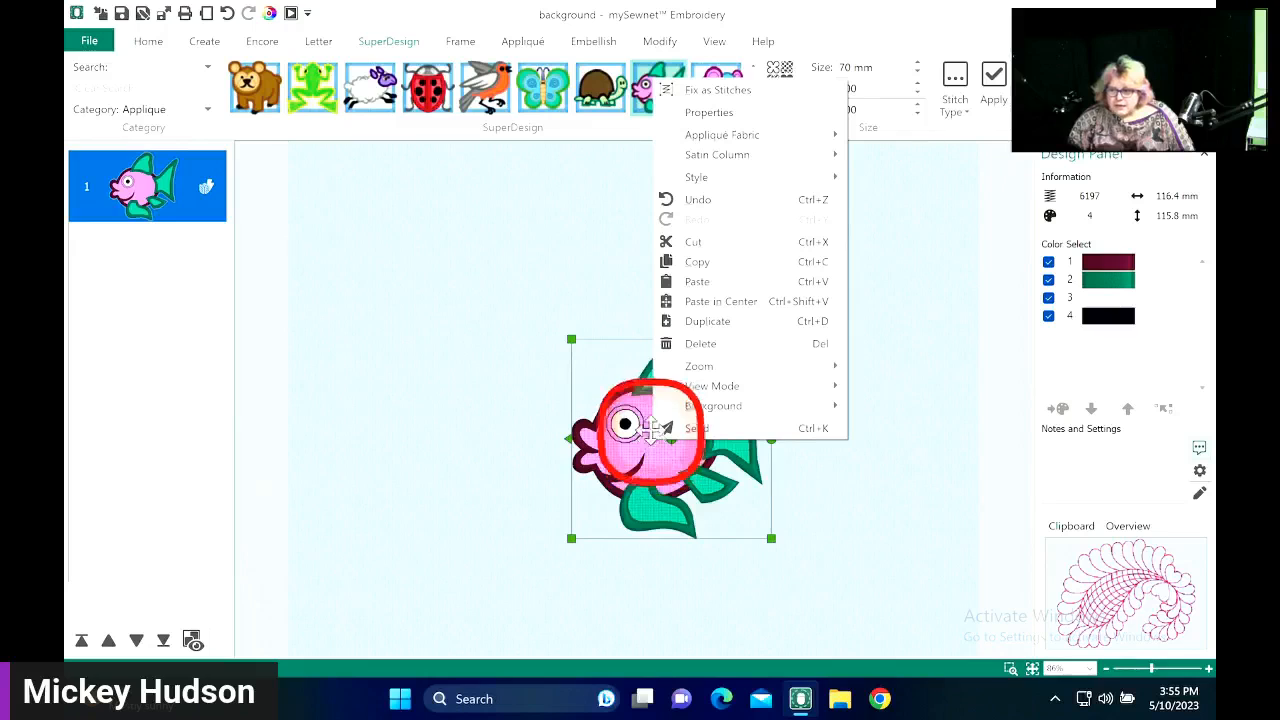
mouse_move(770, 158)
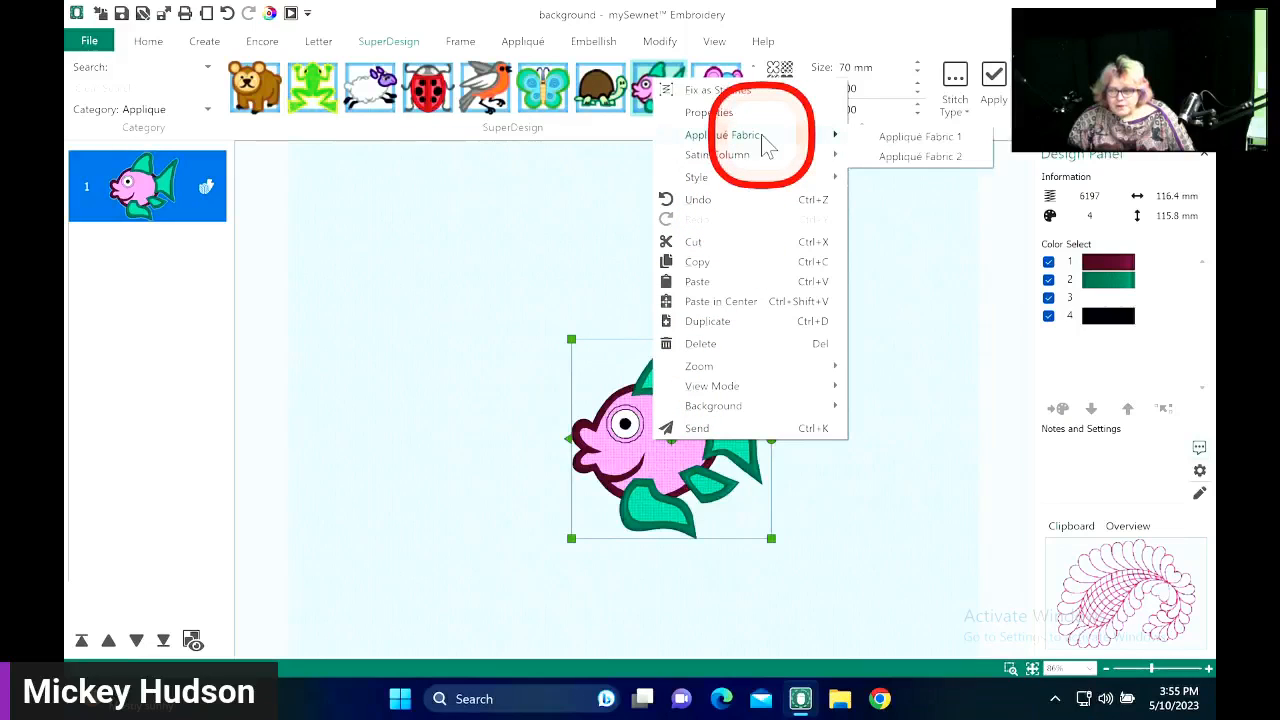
left_click(905, 137)
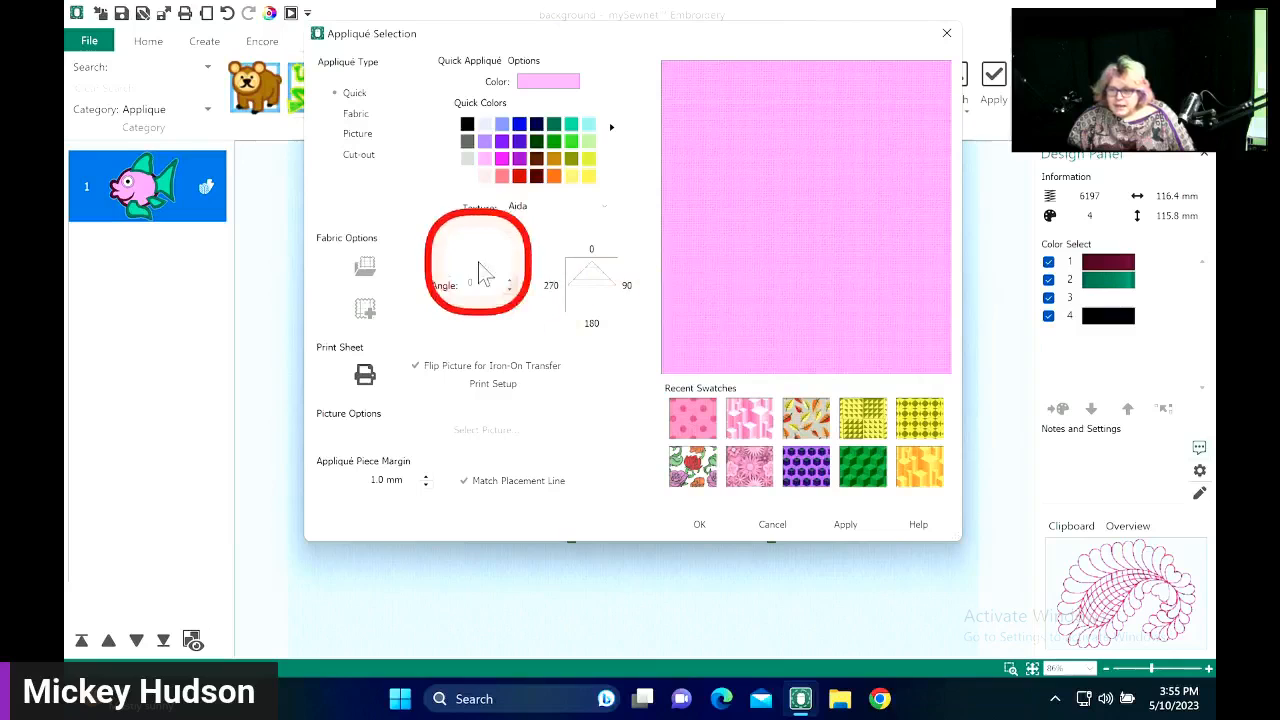
left_click(352, 115)
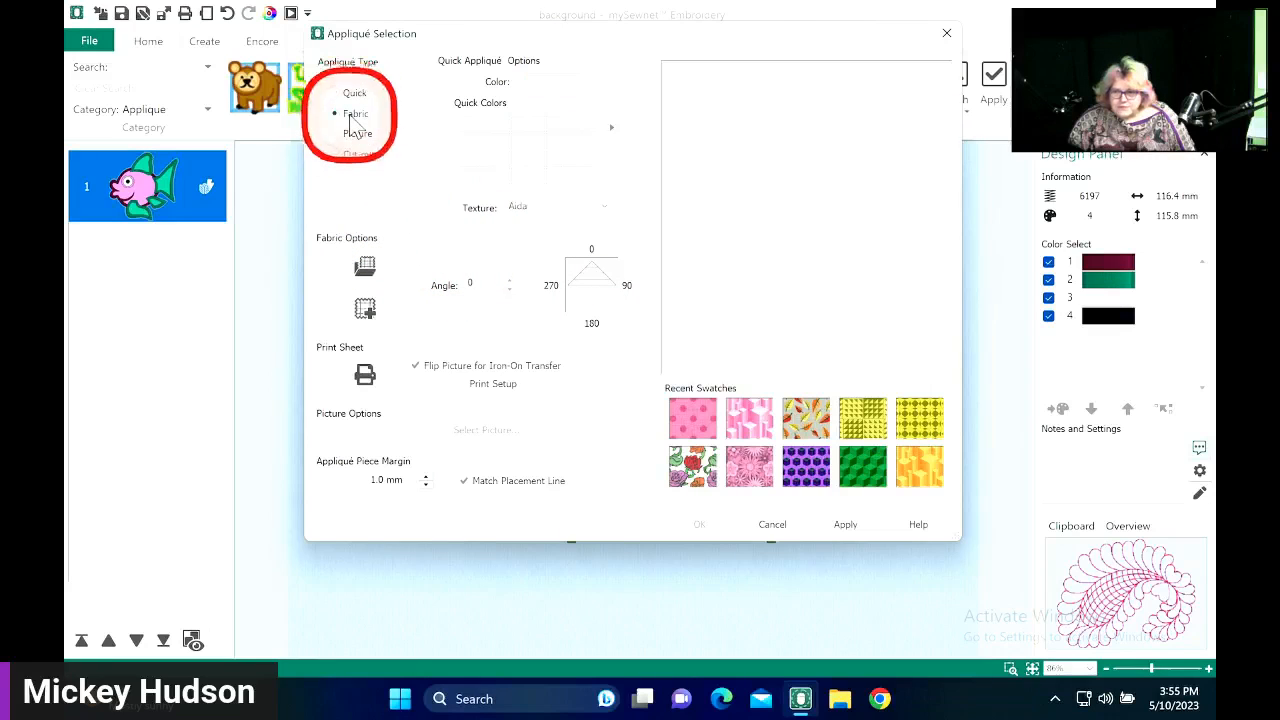
left_click(364, 268)
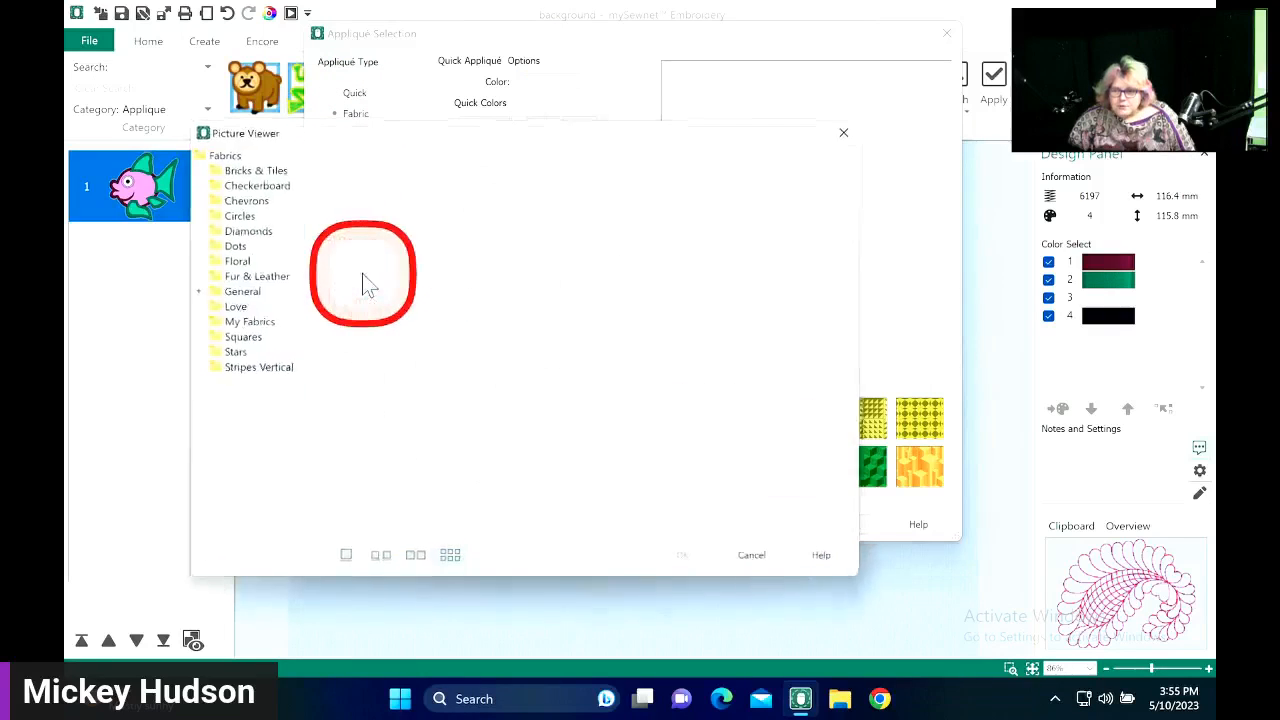
left_click(242, 323)
left_click(651, 202)
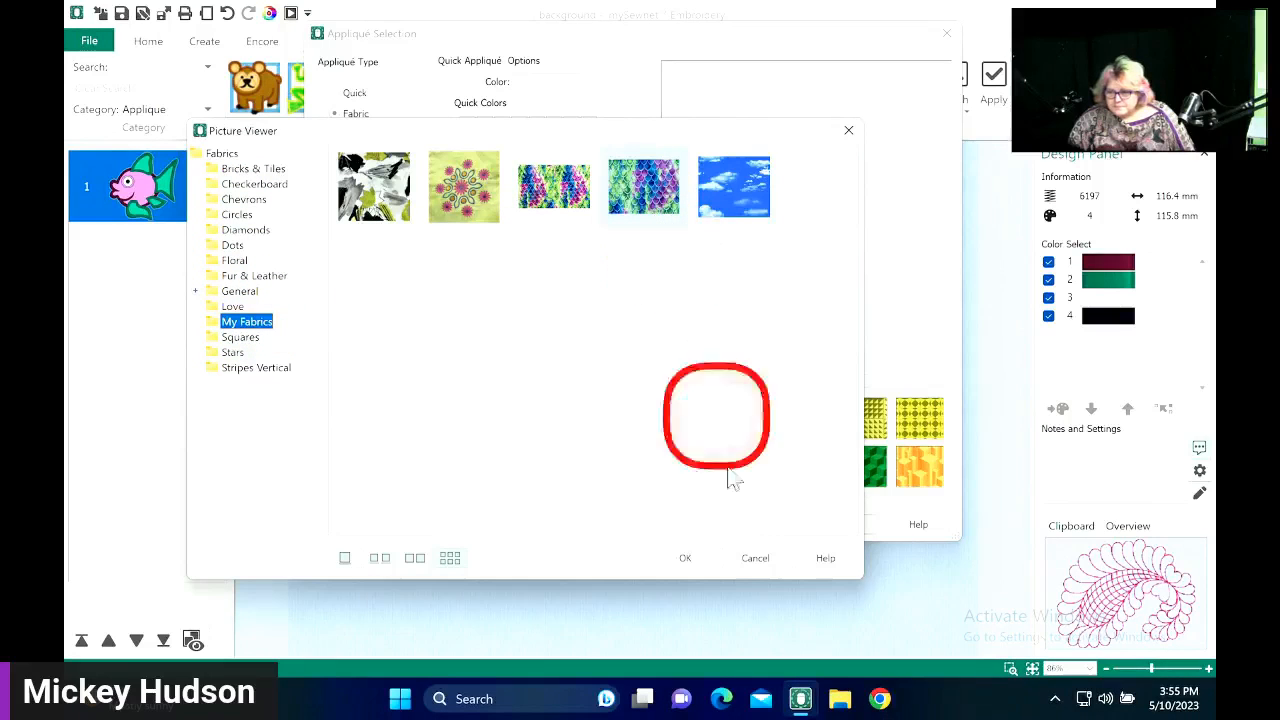
left_click(686, 556)
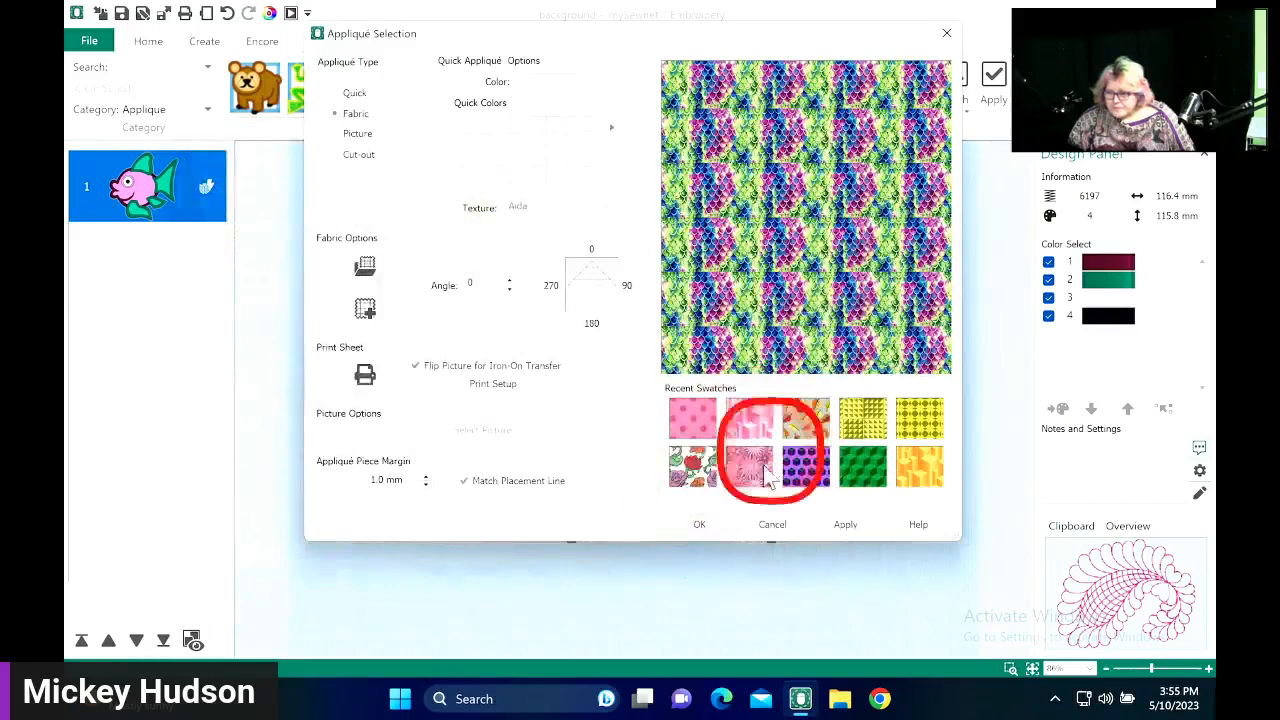
left_click(699, 524)
- Enlarge the fish to about 244 by 225 mm and position it near the middle of the hoop
left_click_drag(708, 457, 680, 315)
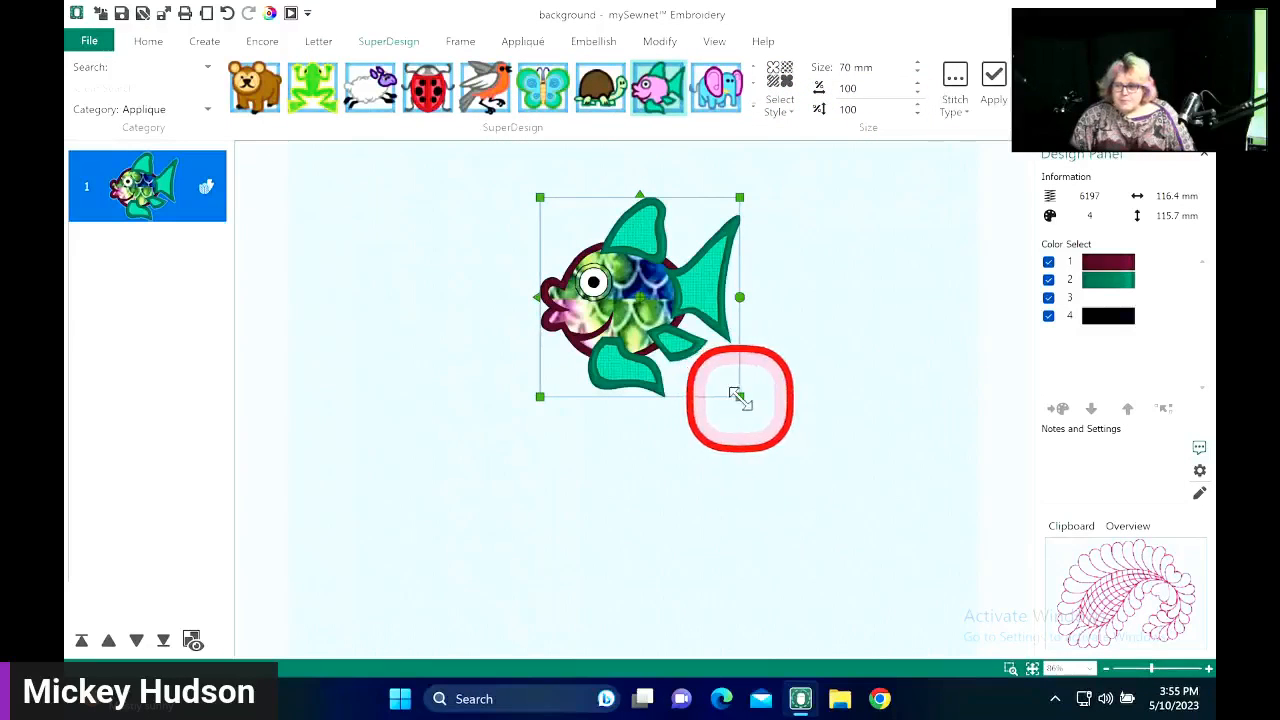
left_click_drag(737, 396, 957, 585)
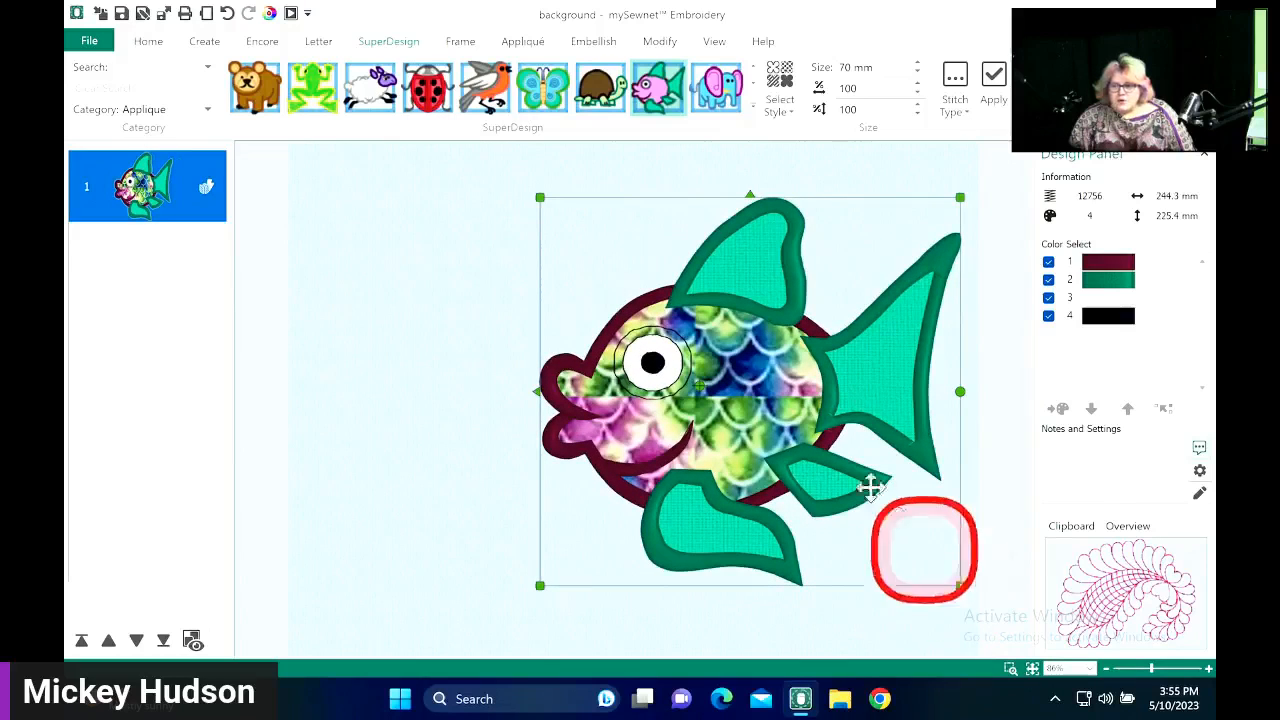
left_click_drag(806, 412, 726, 360)
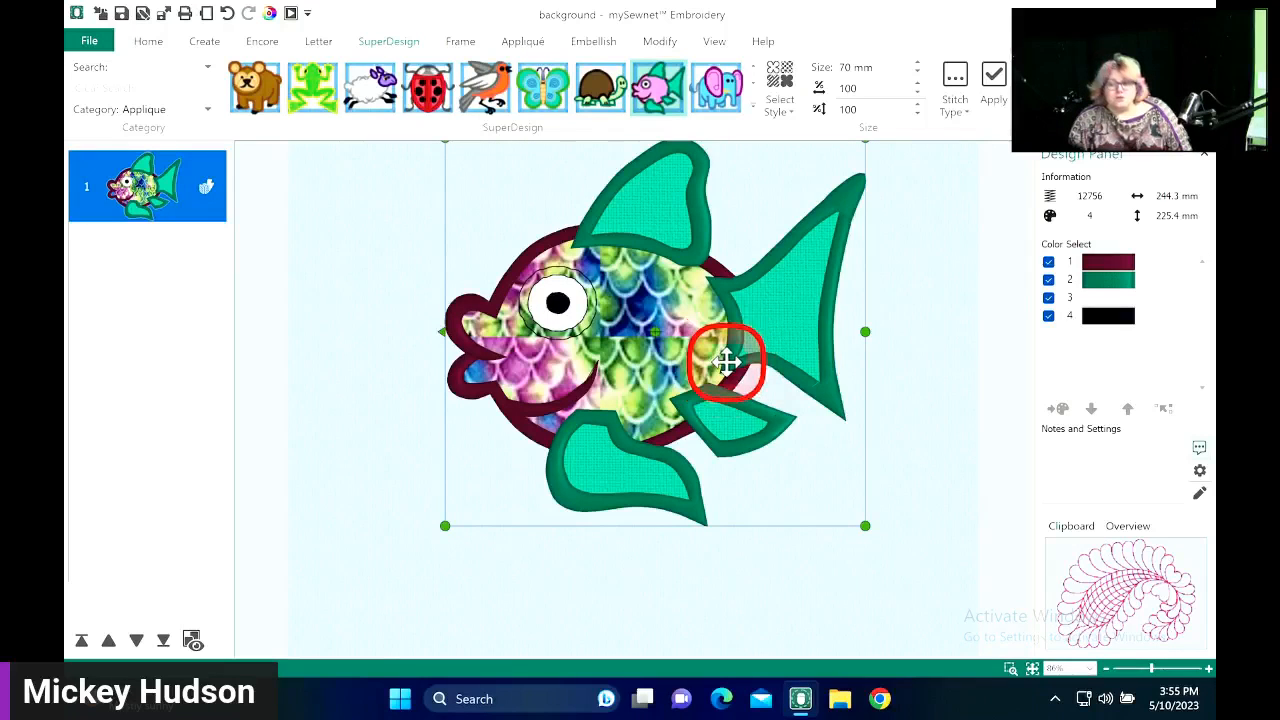
left_click_drag(726, 360, 731, 392)
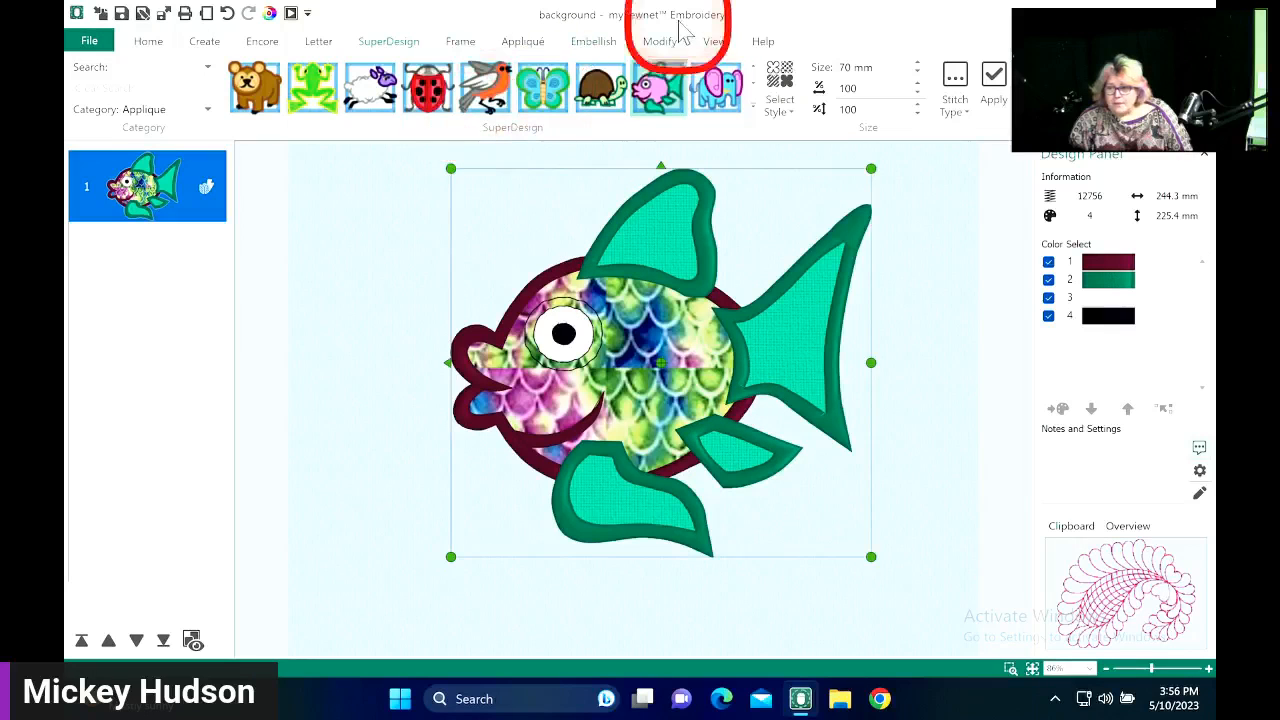
- Start a new Fabric background in the Background Wizard and load the fabric.jpg scales picture from Downloads
left_click(716, 42)
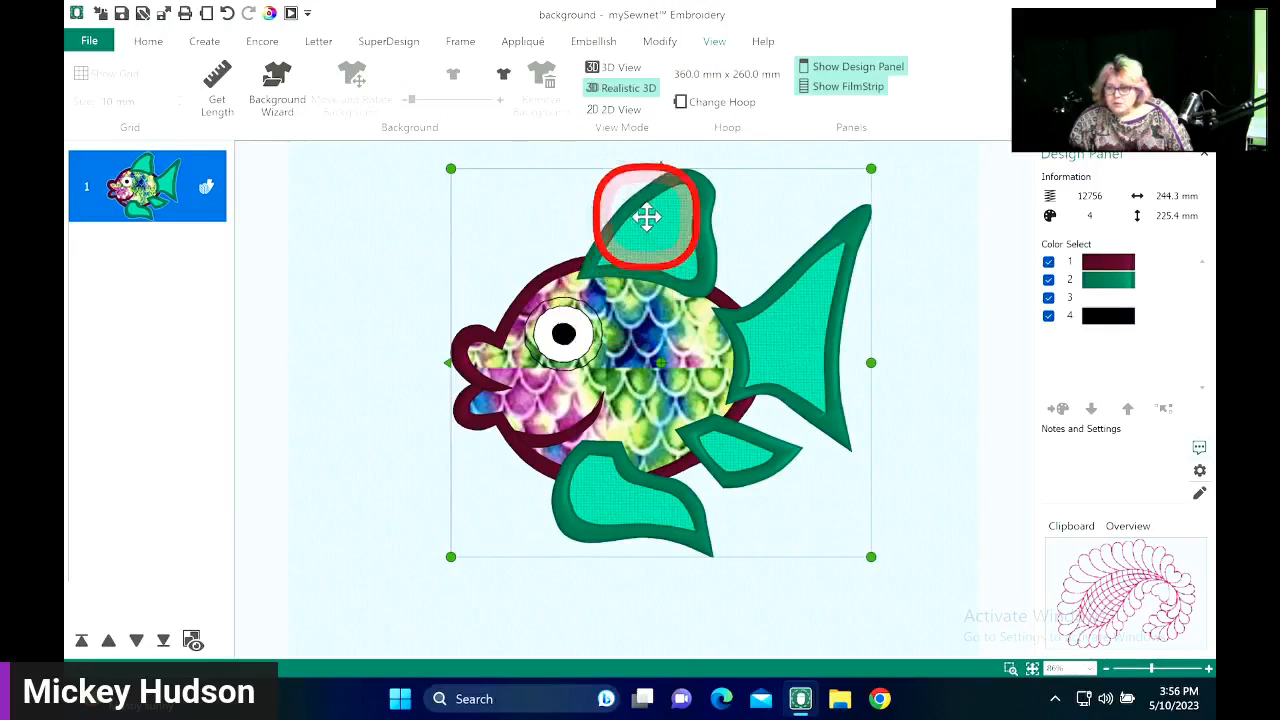
left_click(279, 92)
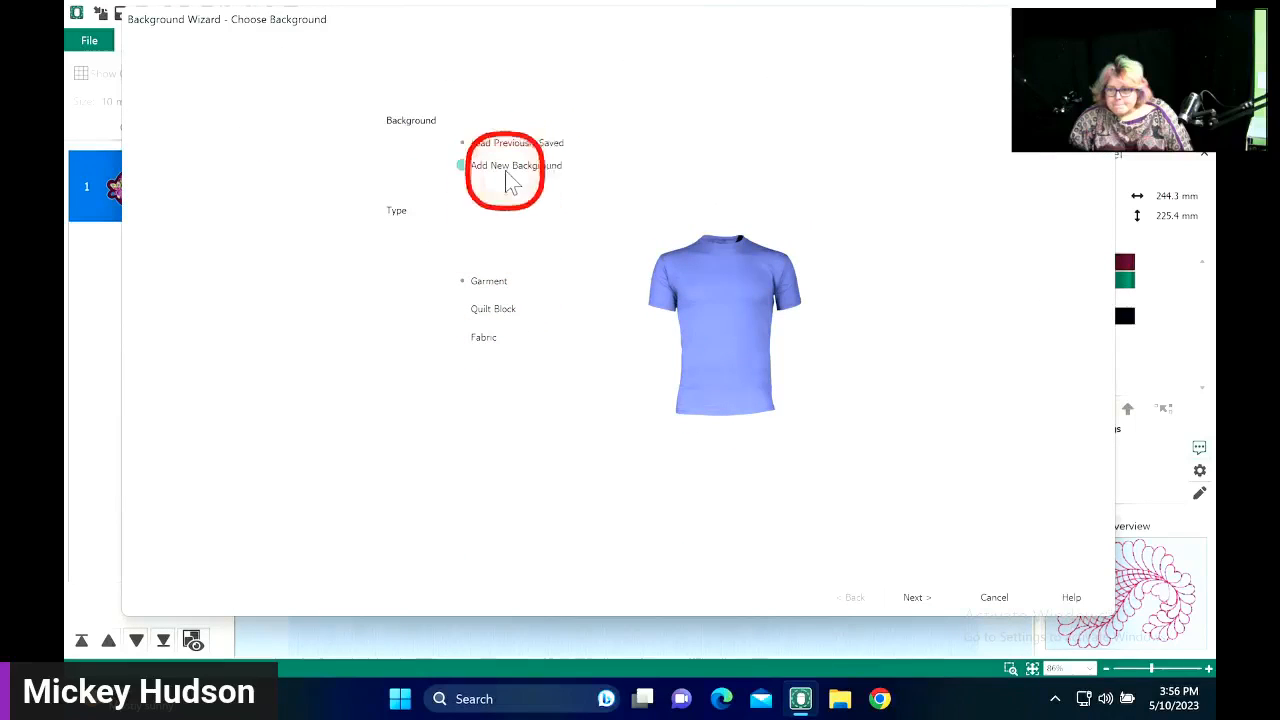
left_click(484, 337)
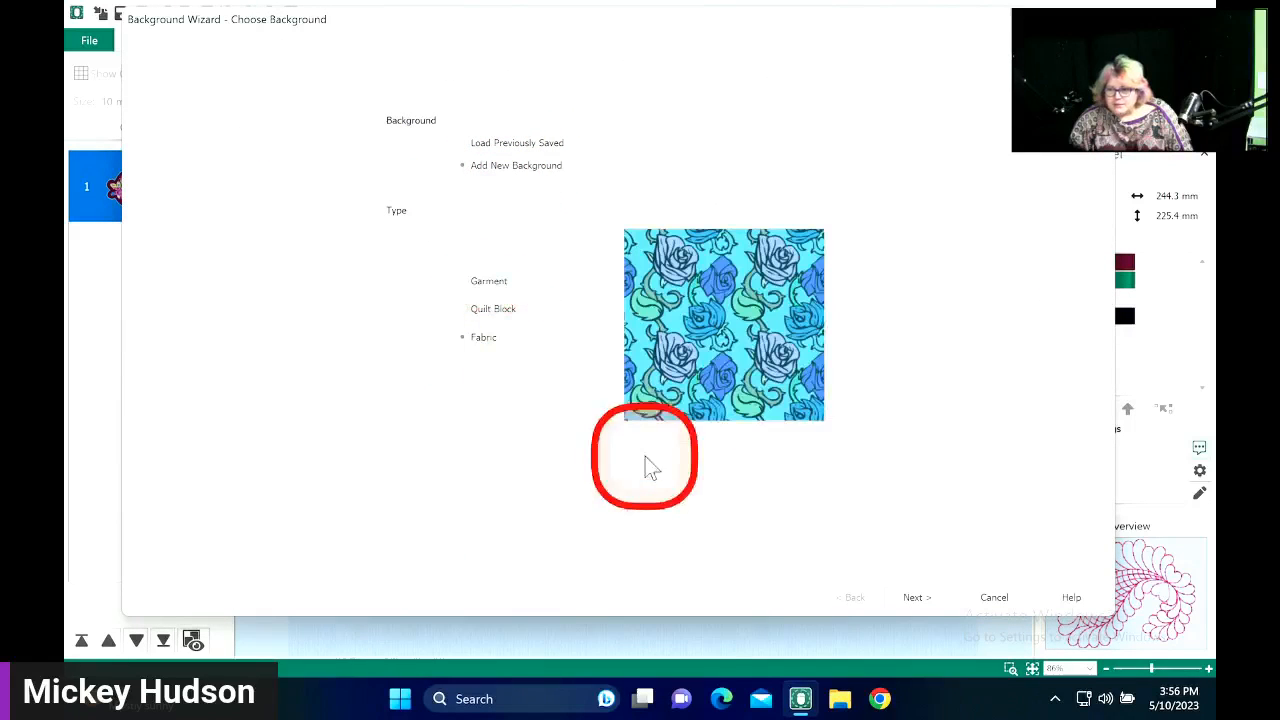
left_click(922, 598)
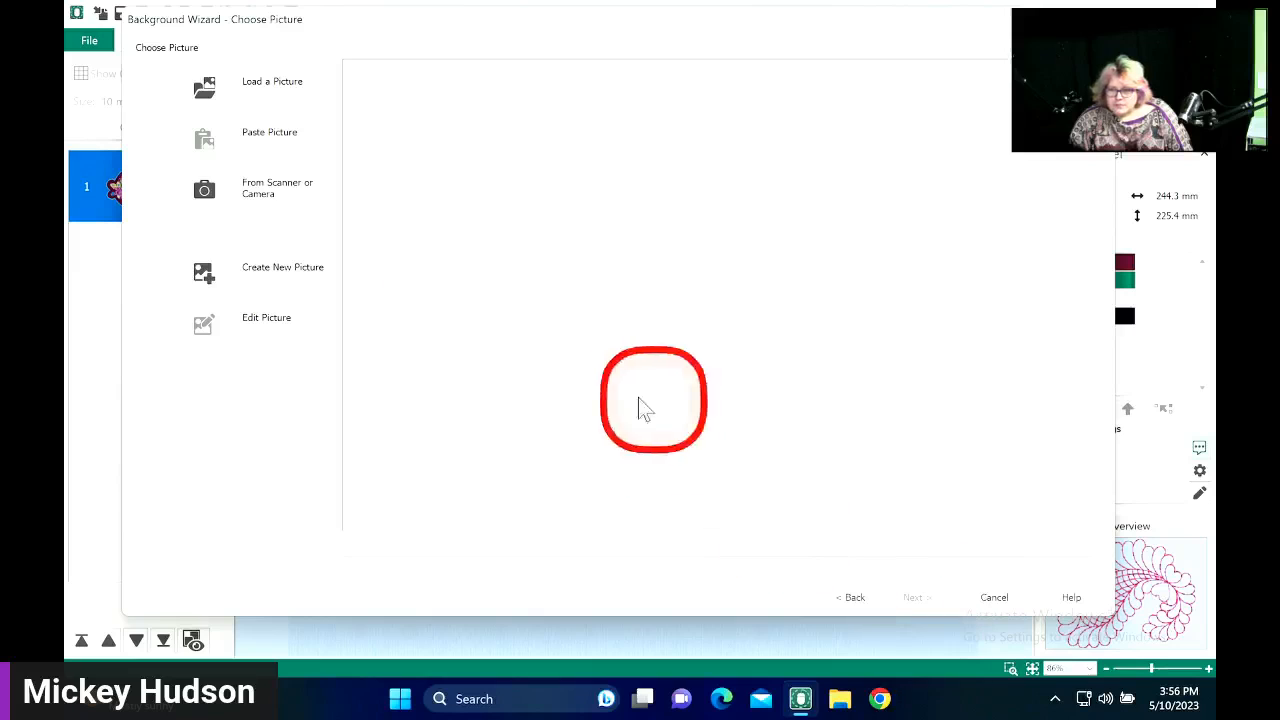
left_click(203, 92)
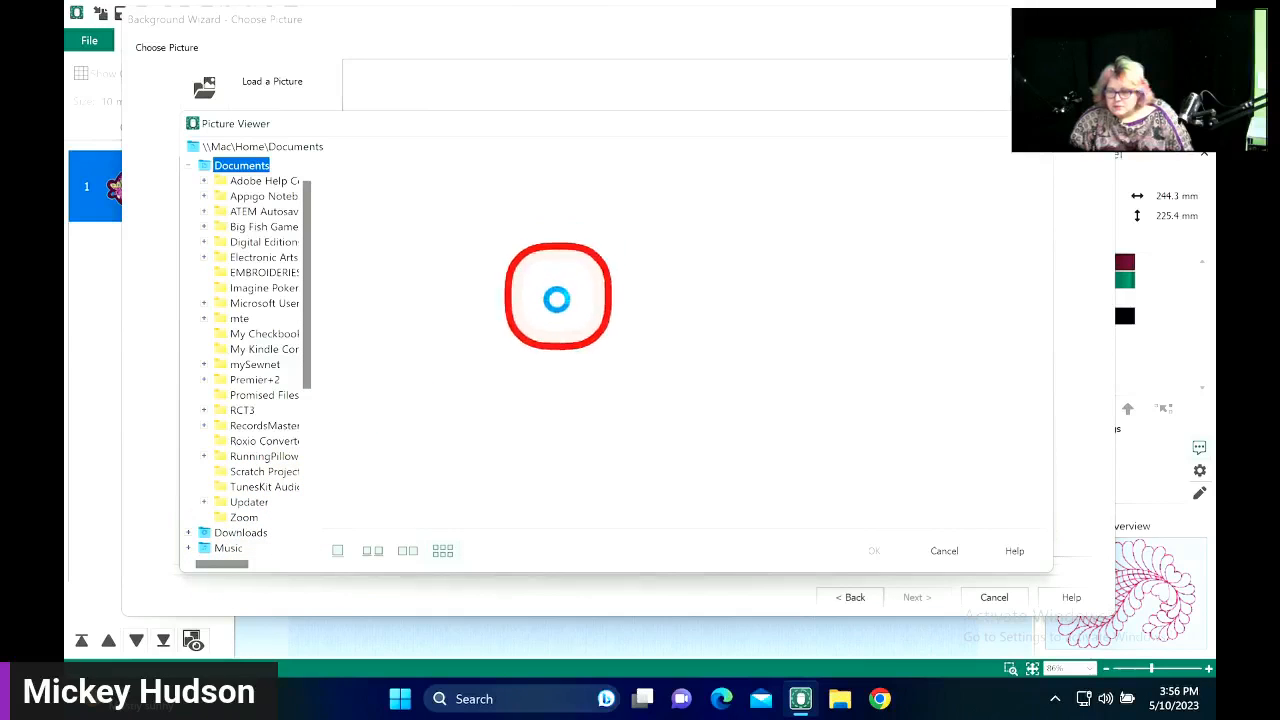
left_click(230, 533)
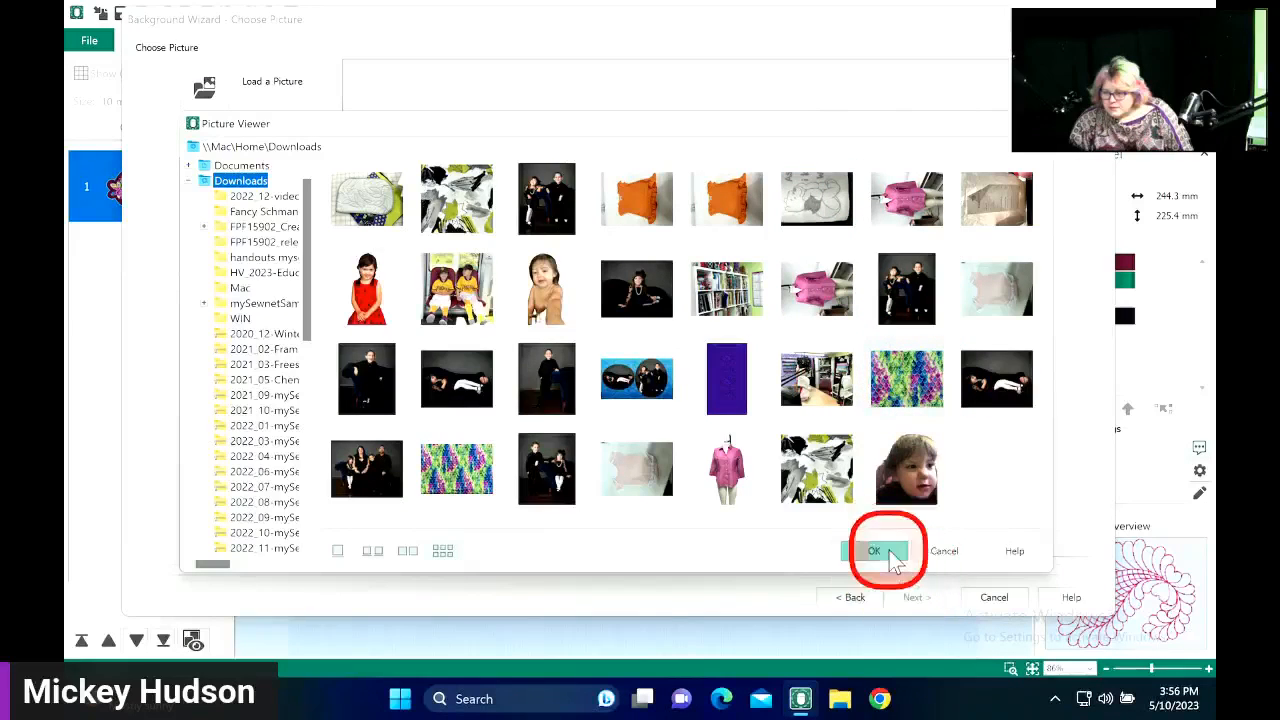
left_click(891, 556)
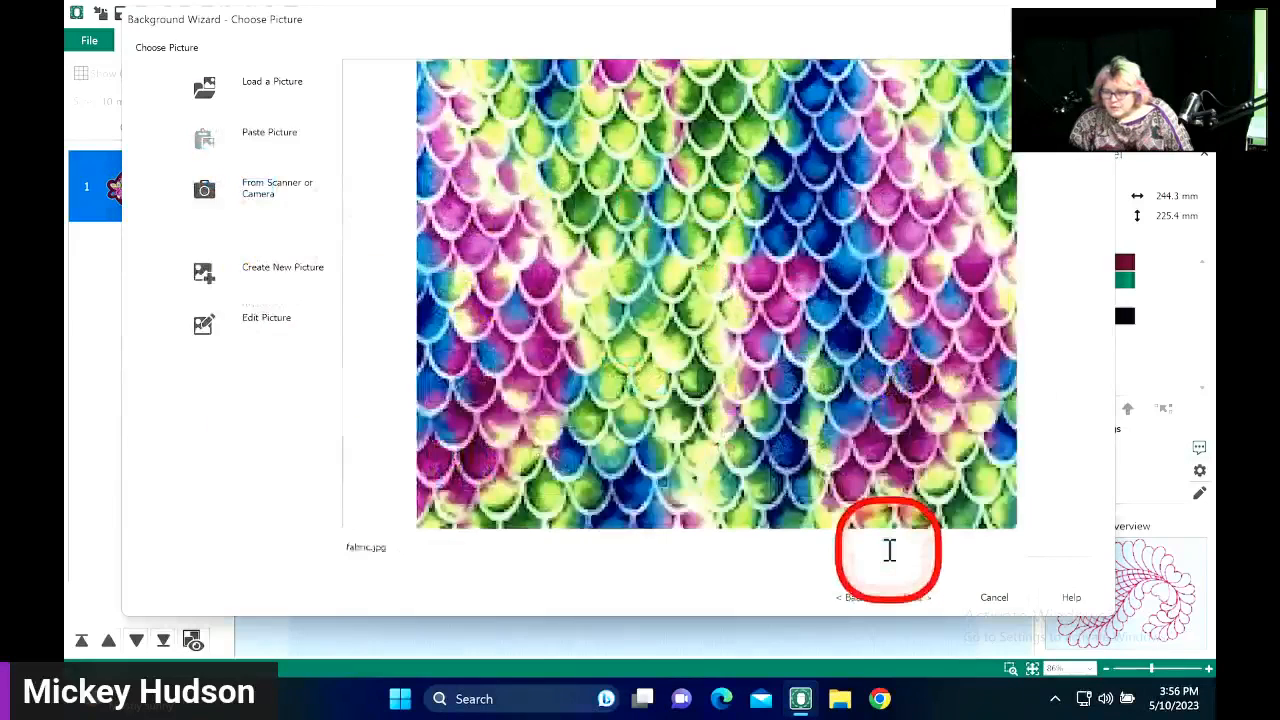
left_click(914, 598)
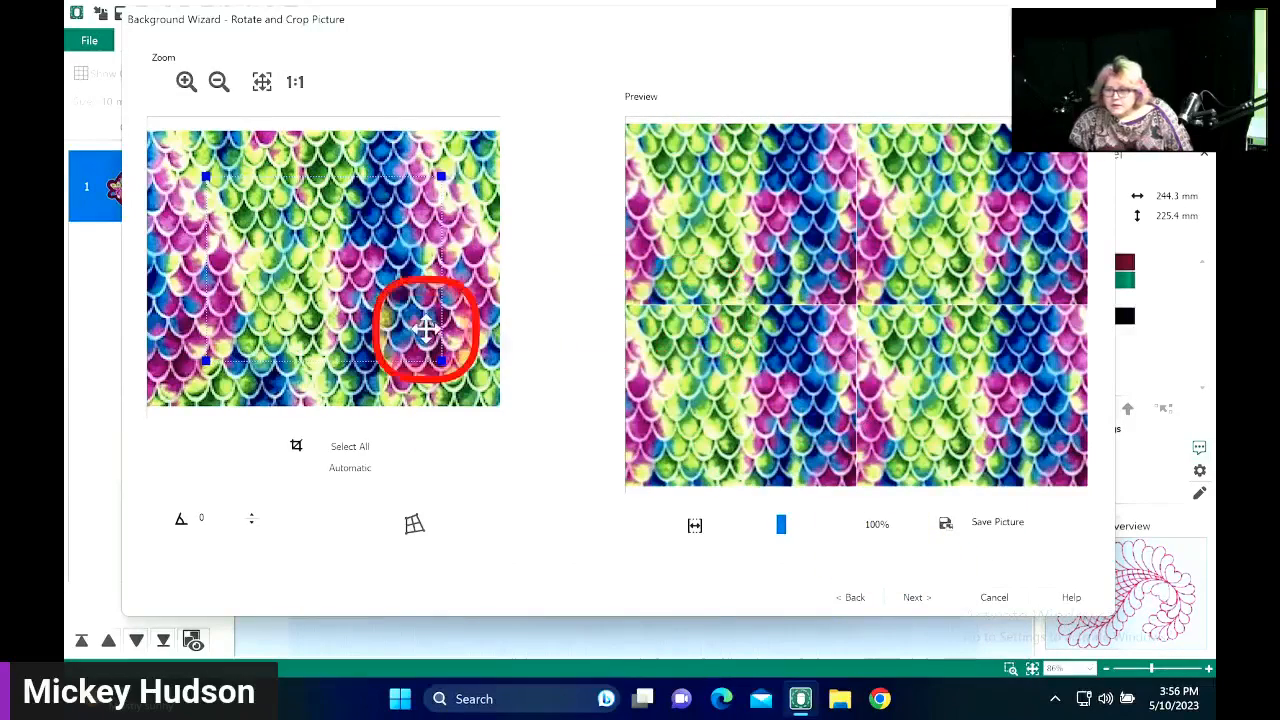
- Shift the crop area to the fabric picture's right edge, and set a shortened measuring line to 5"
left_click_drag(402, 331, 497, 317)
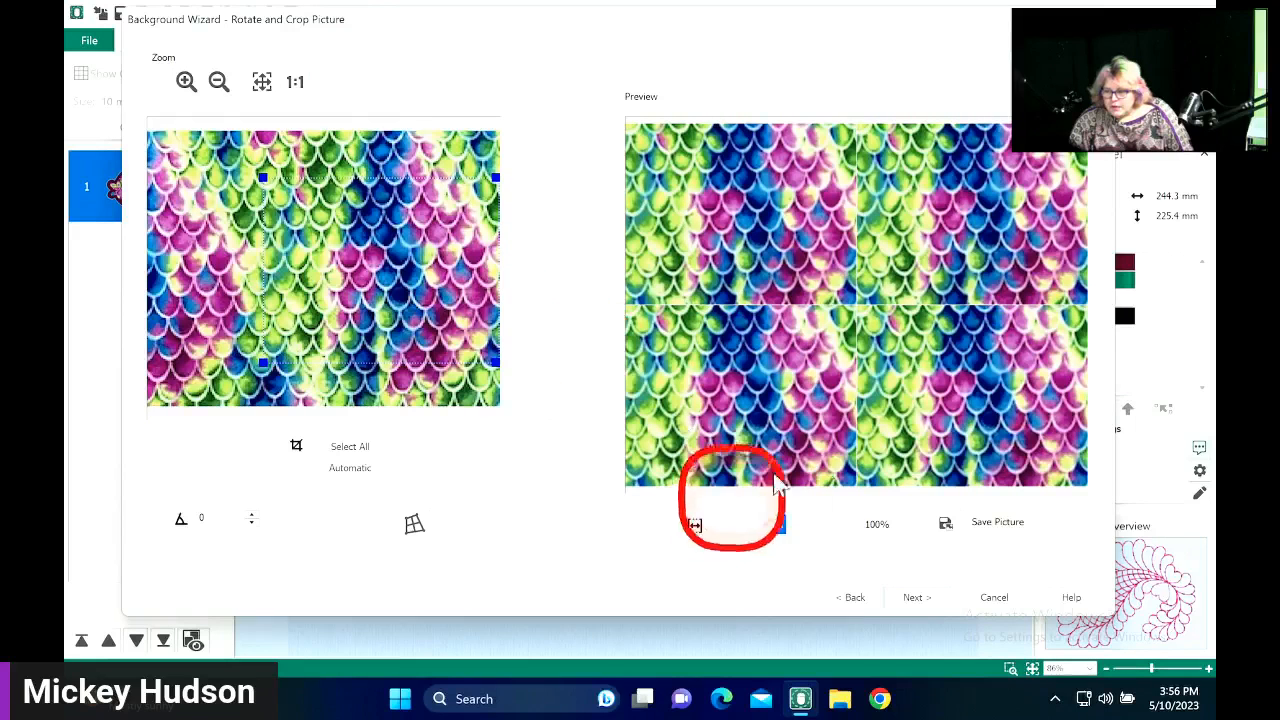
left_click(913, 597)
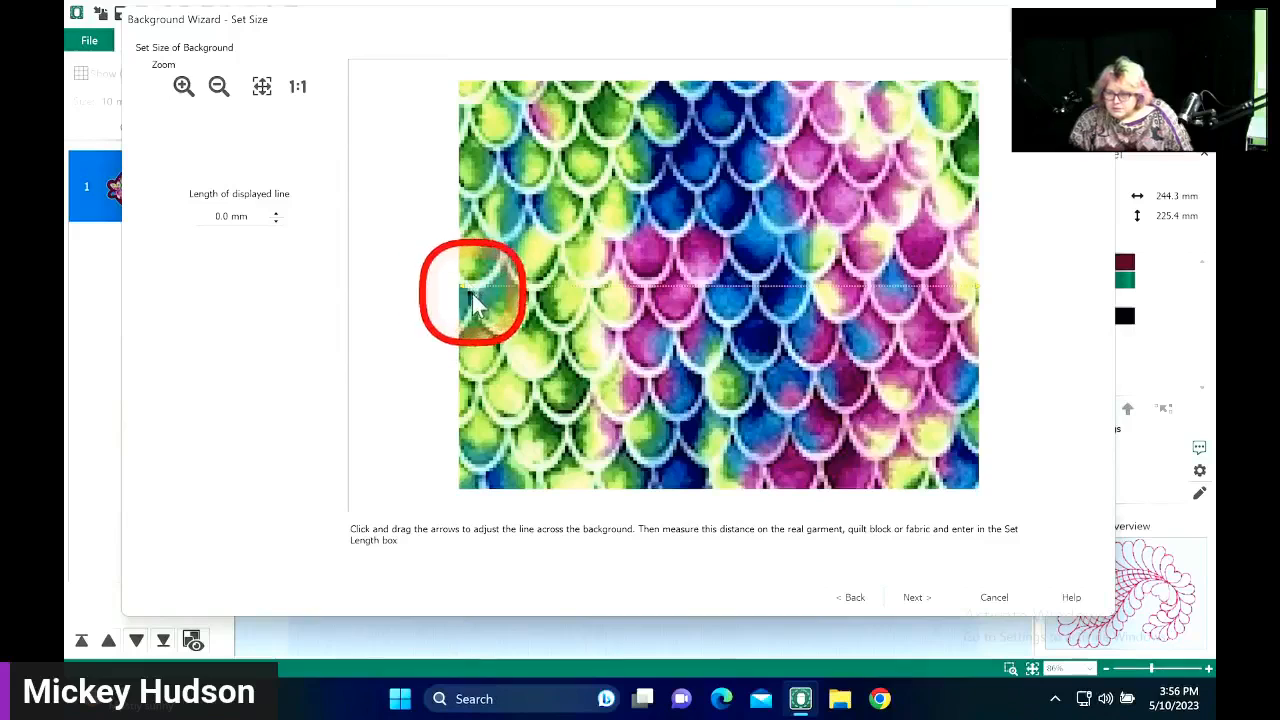
left_click_drag(463, 285, 595, 296)
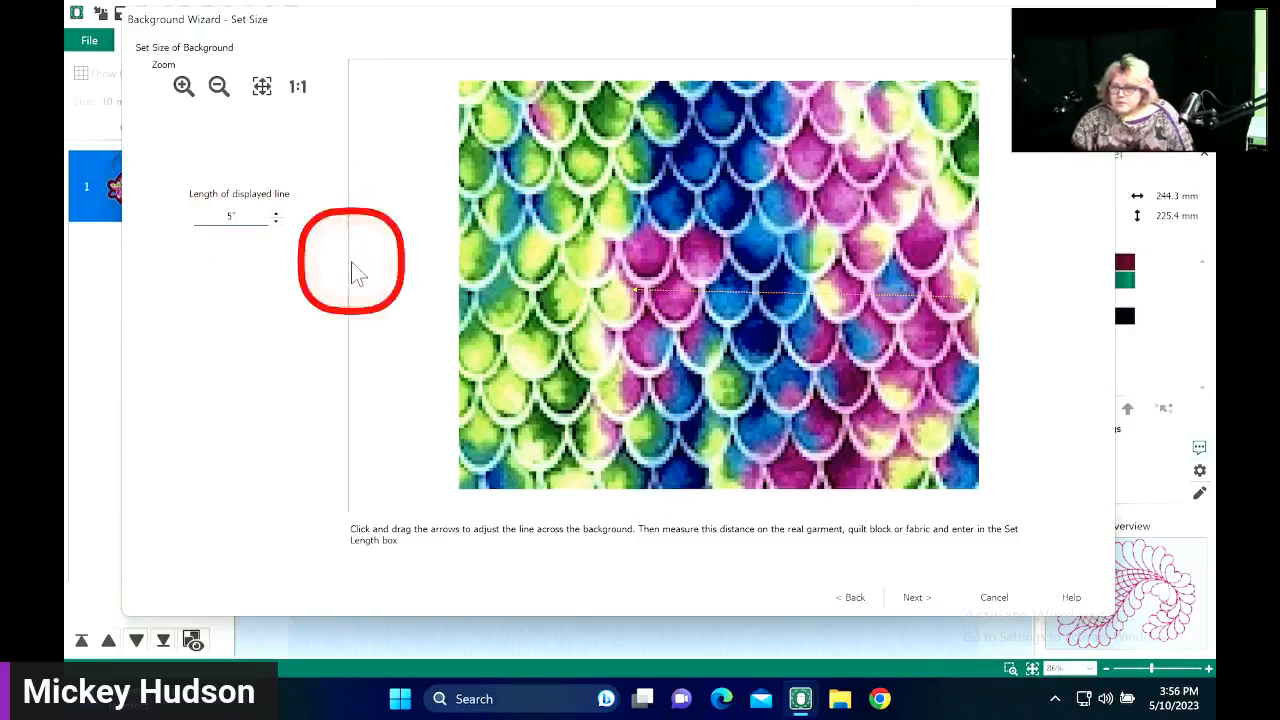
left_click(903, 594)
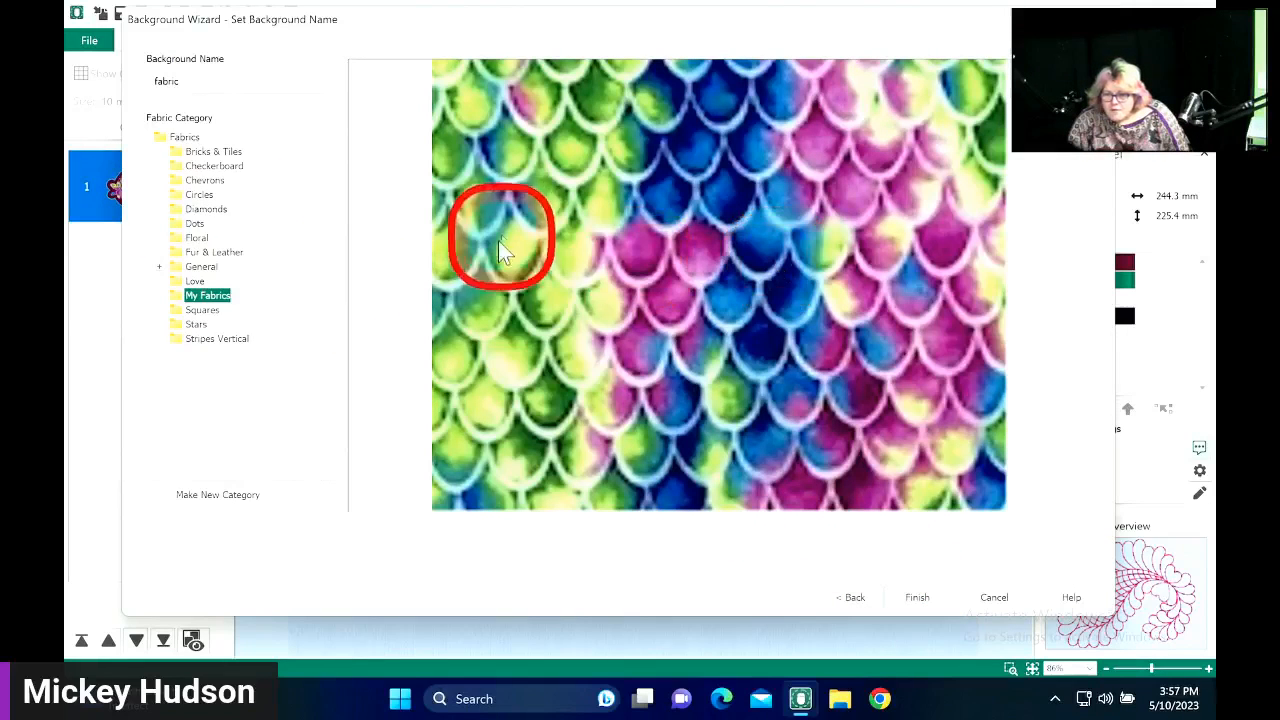
- Name the background FBL and save it in the My Fabrics category to apply it to the work area
left_click_drag(194, 84, 115, 79)
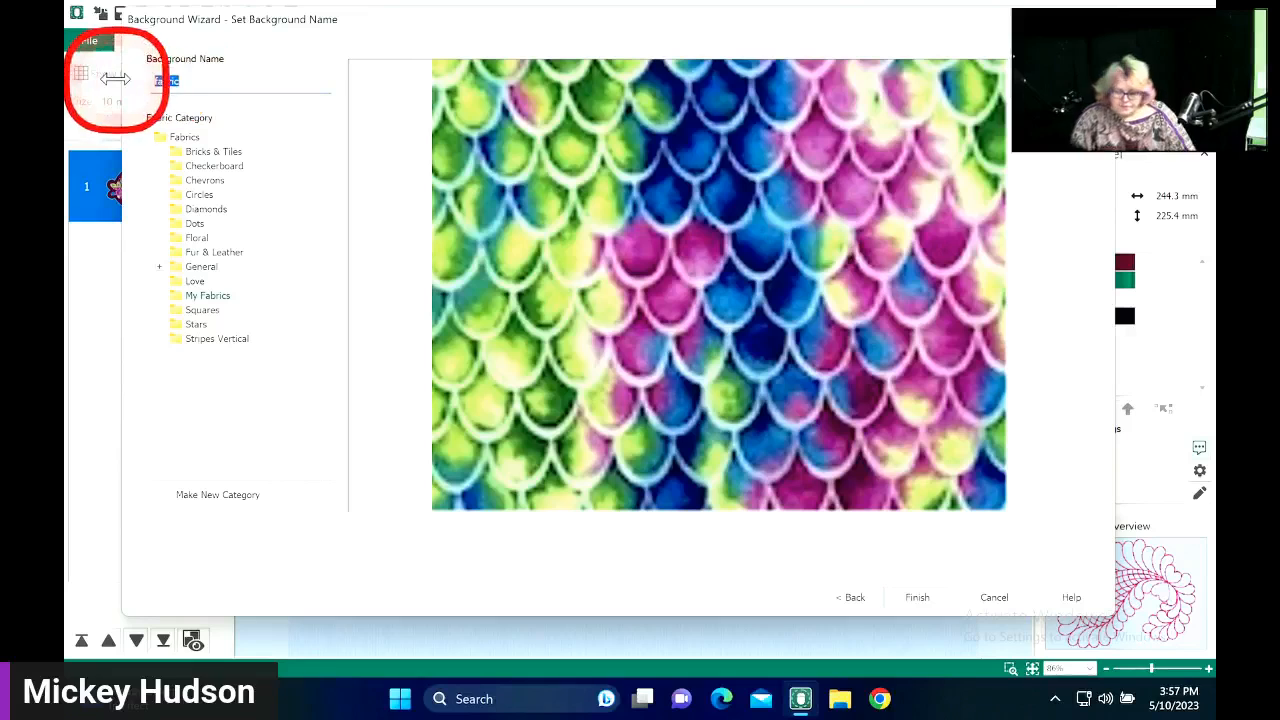
type("FB")
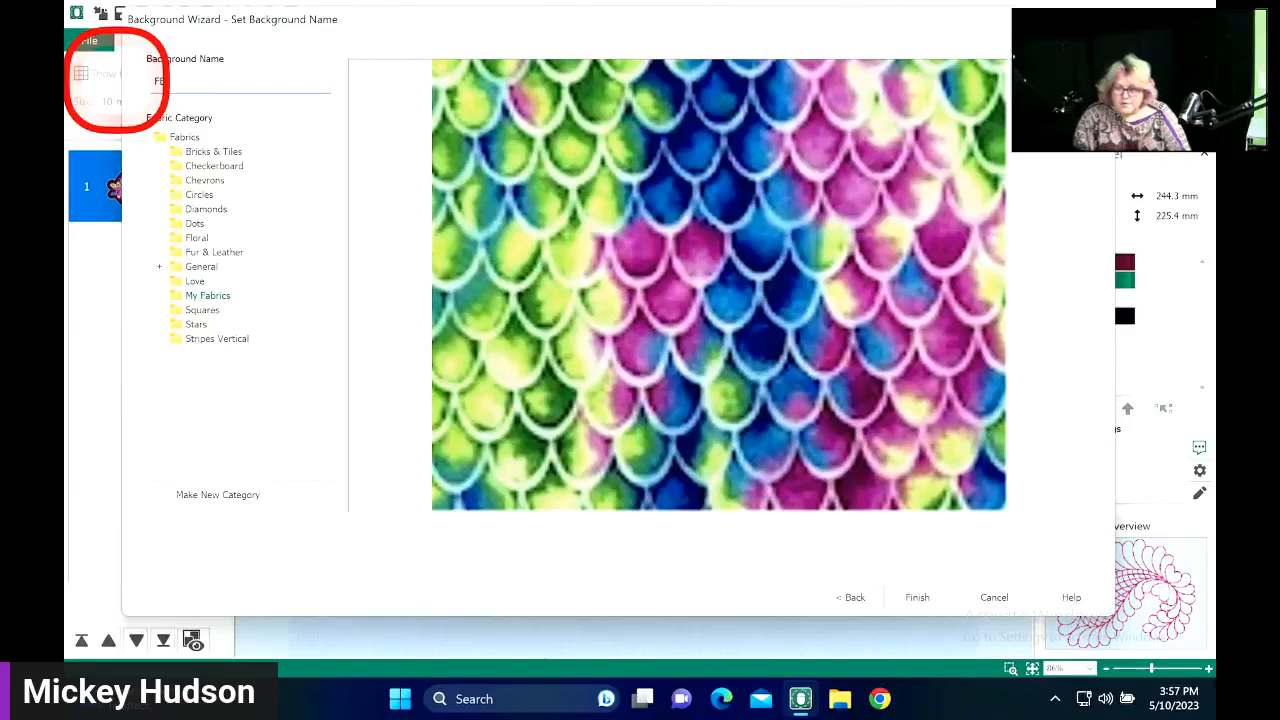
type("L")
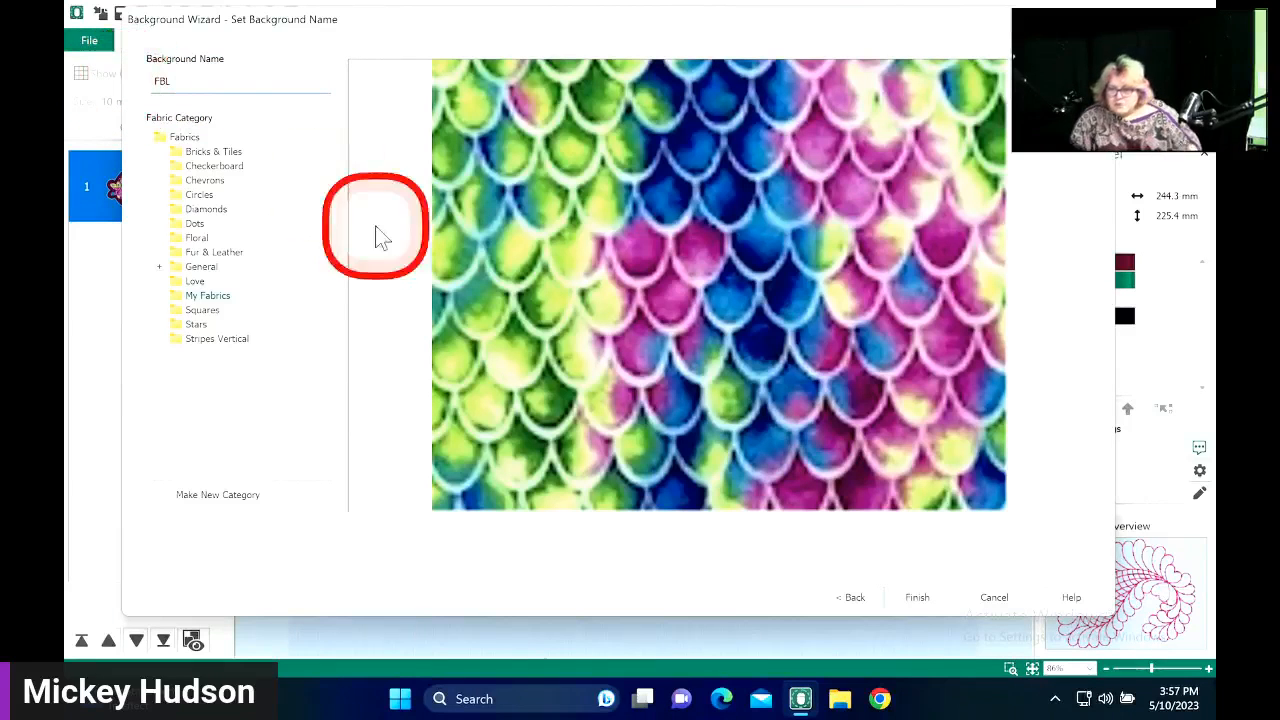
left_click(917, 598)
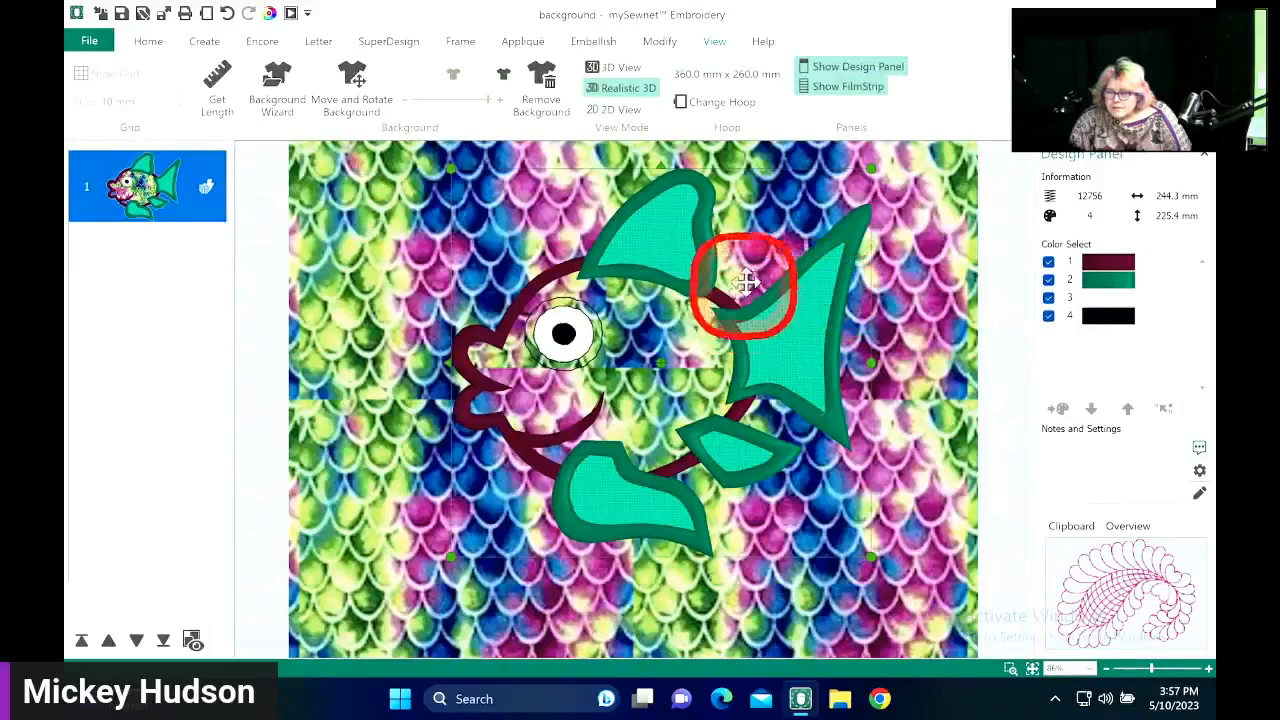
- Deselect the fish design on the scales background
left_click(428, 290)
left_click(460, 509)
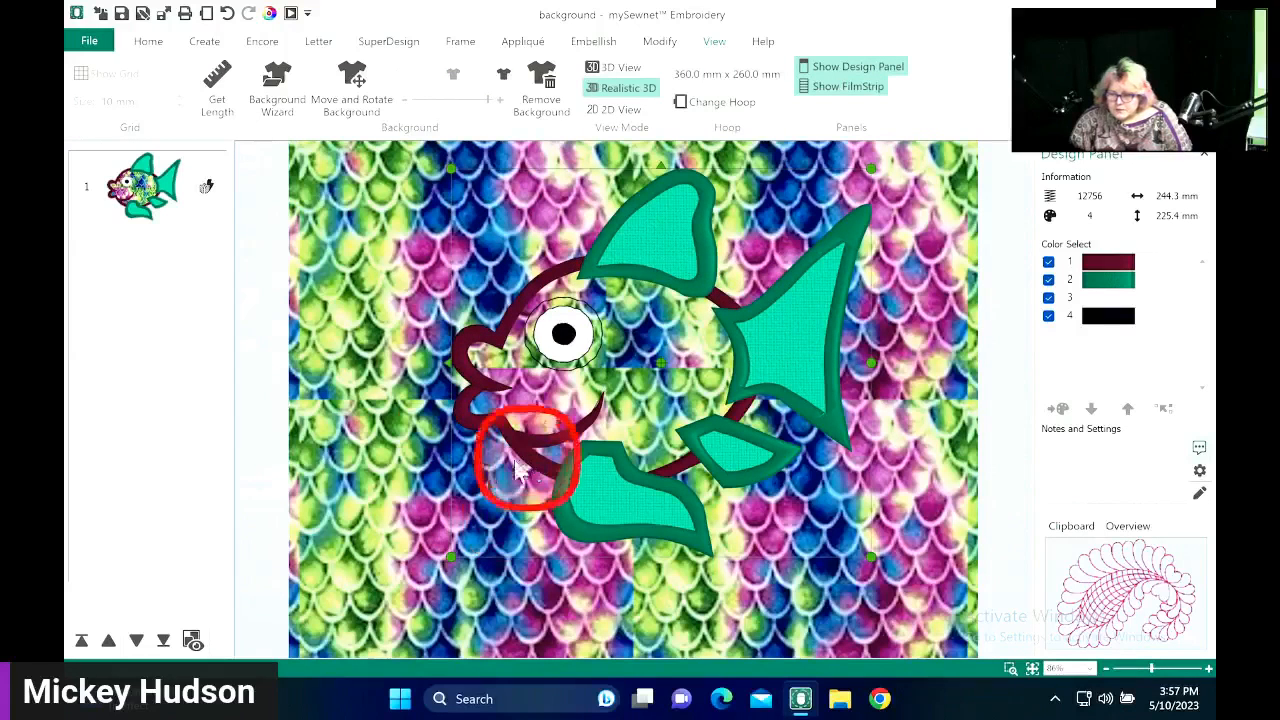
left_click(408, 390)
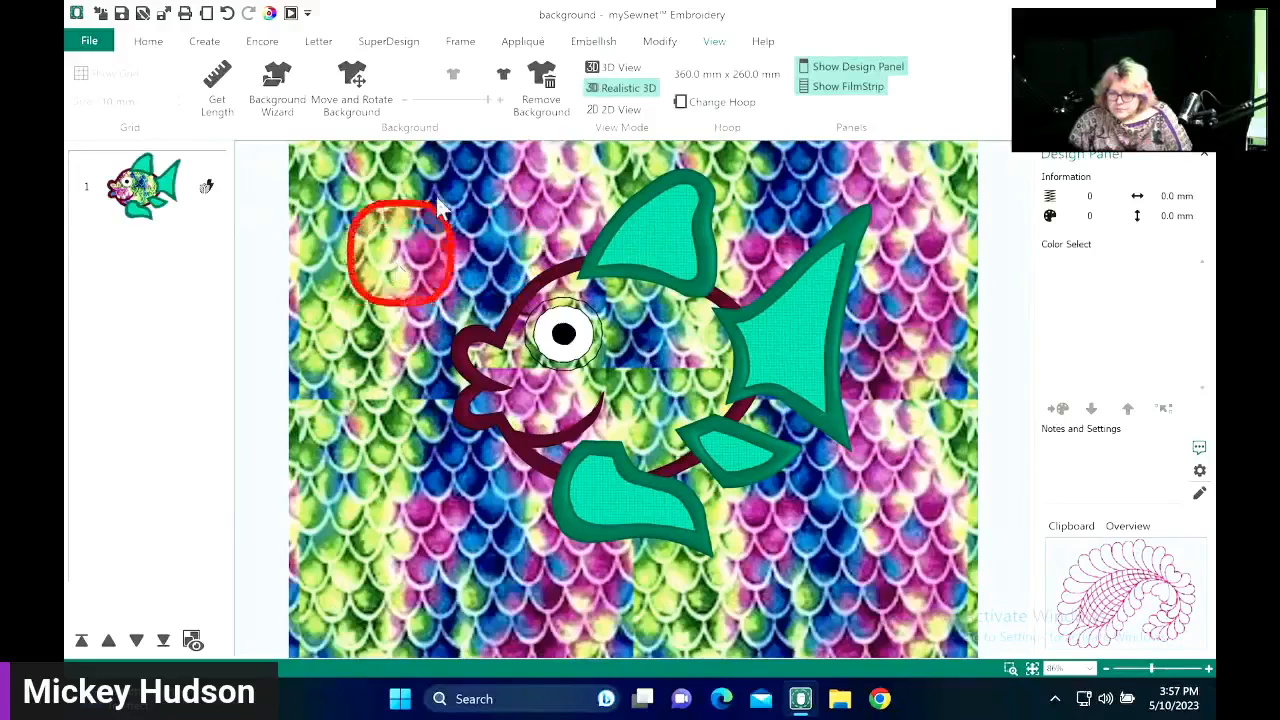
- Remove the scales background, and load fabric.jpg from Downloads for a new Fabric background in the Background Wizard
left_click(538, 82)
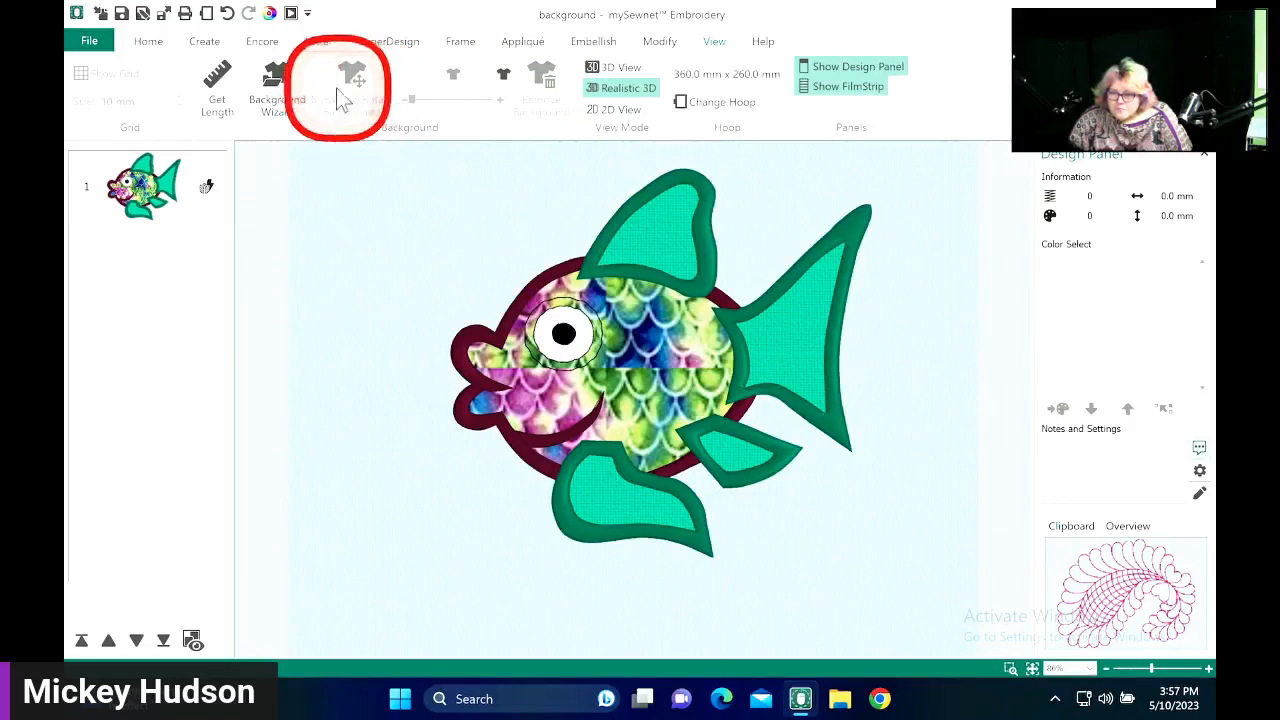
left_click(272, 86)
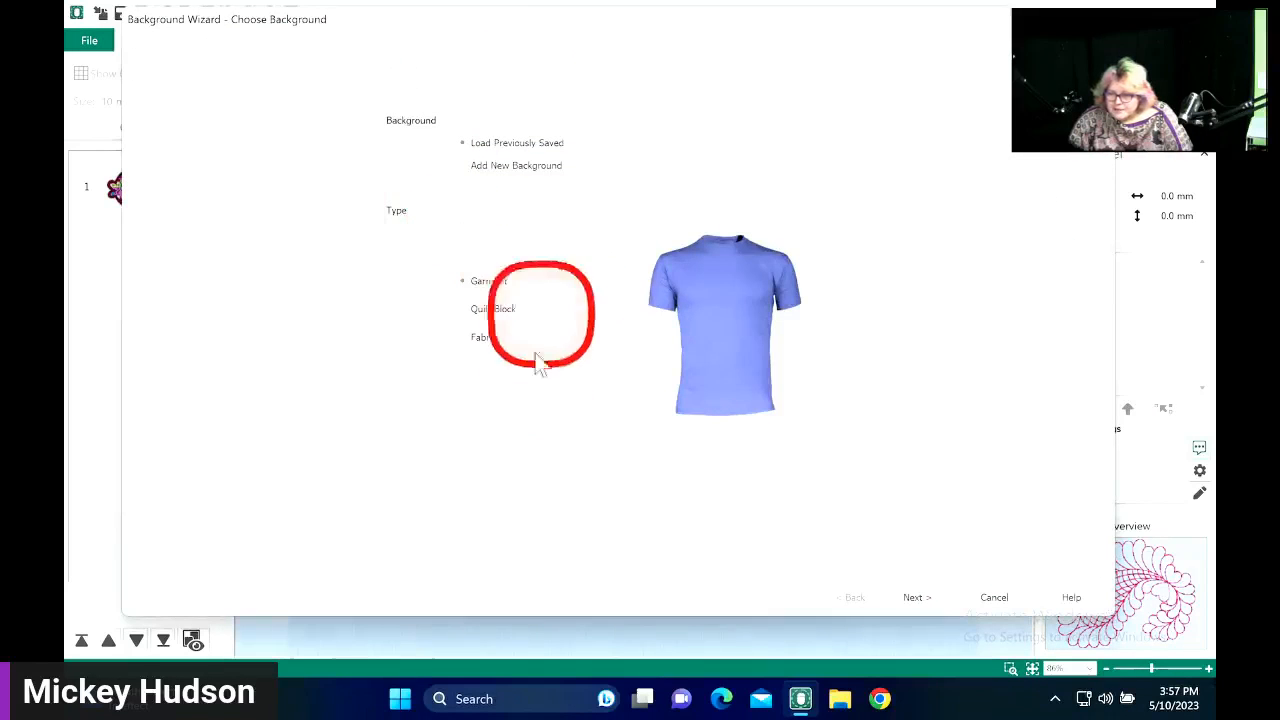
left_click(483, 339)
left_click(916, 597)
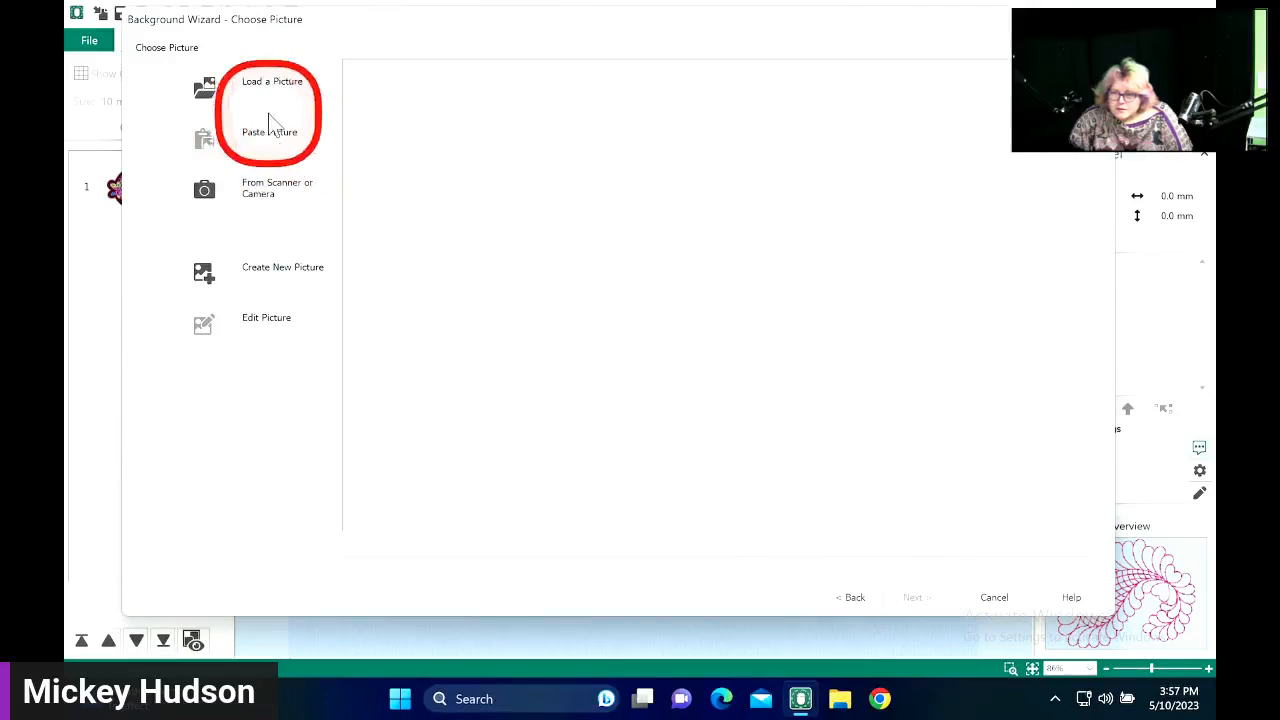
left_click(204, 86)
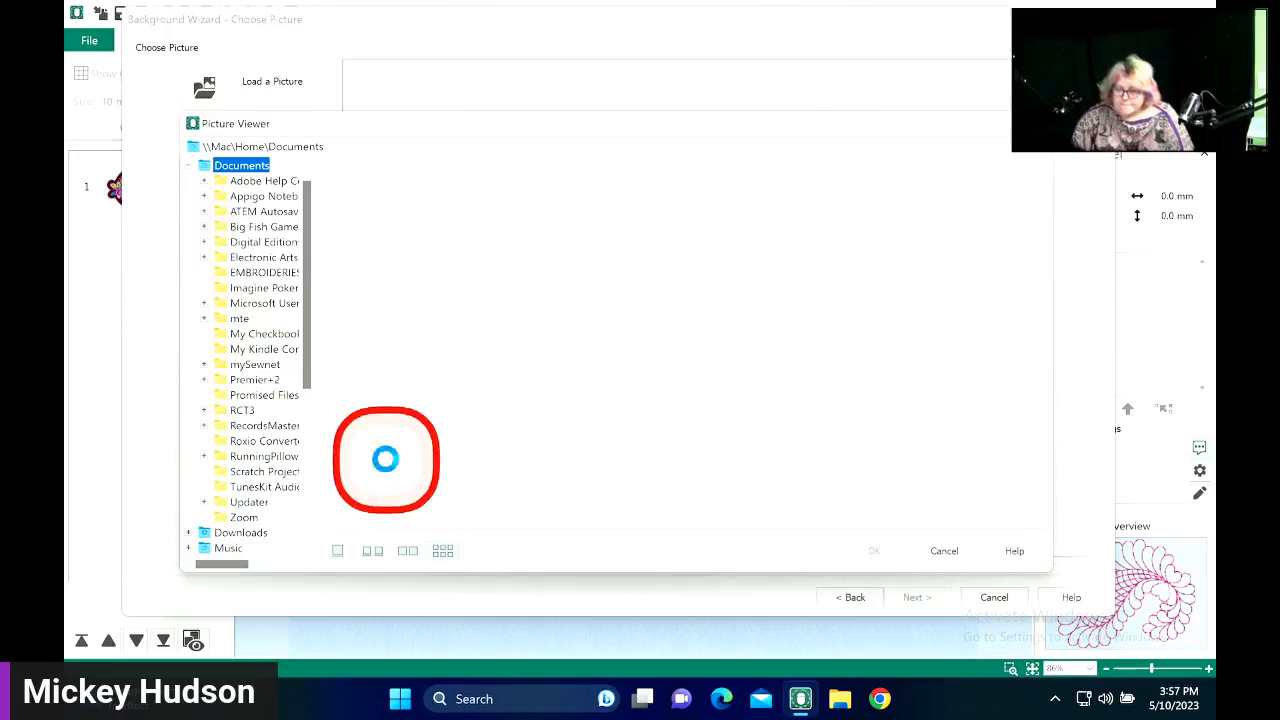
left_click(240, 532)
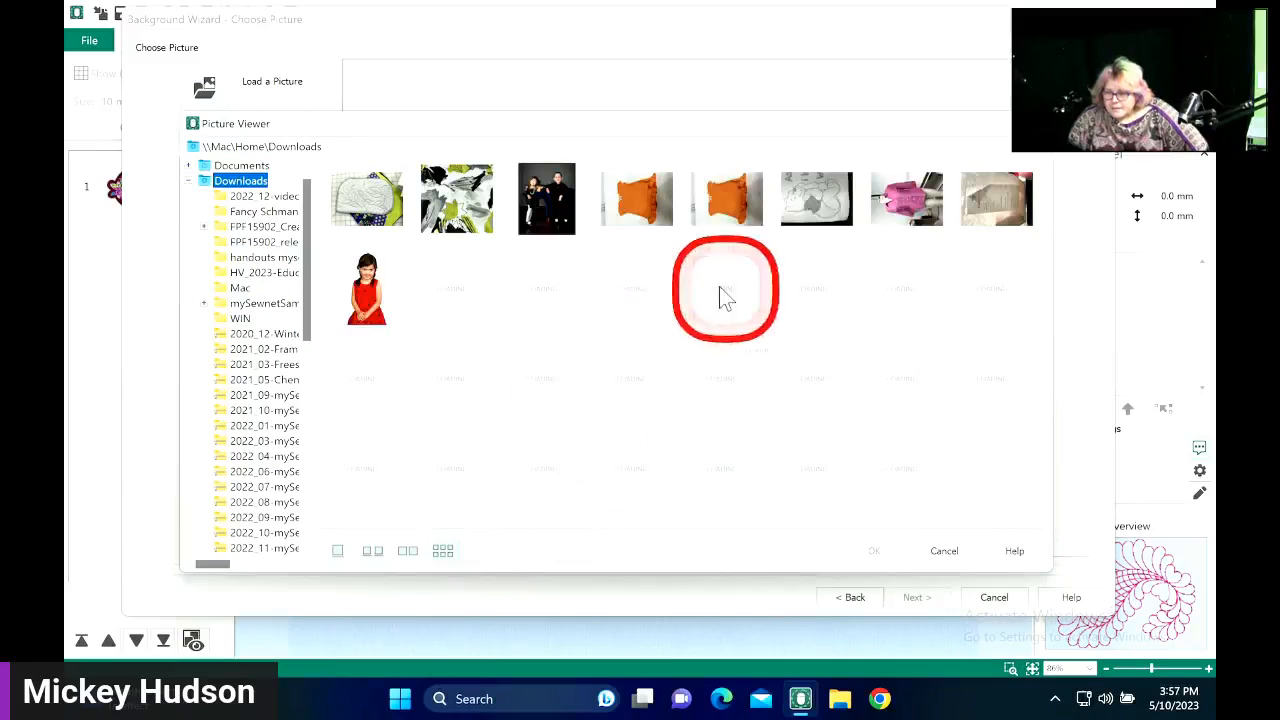
left_click(906, 378)
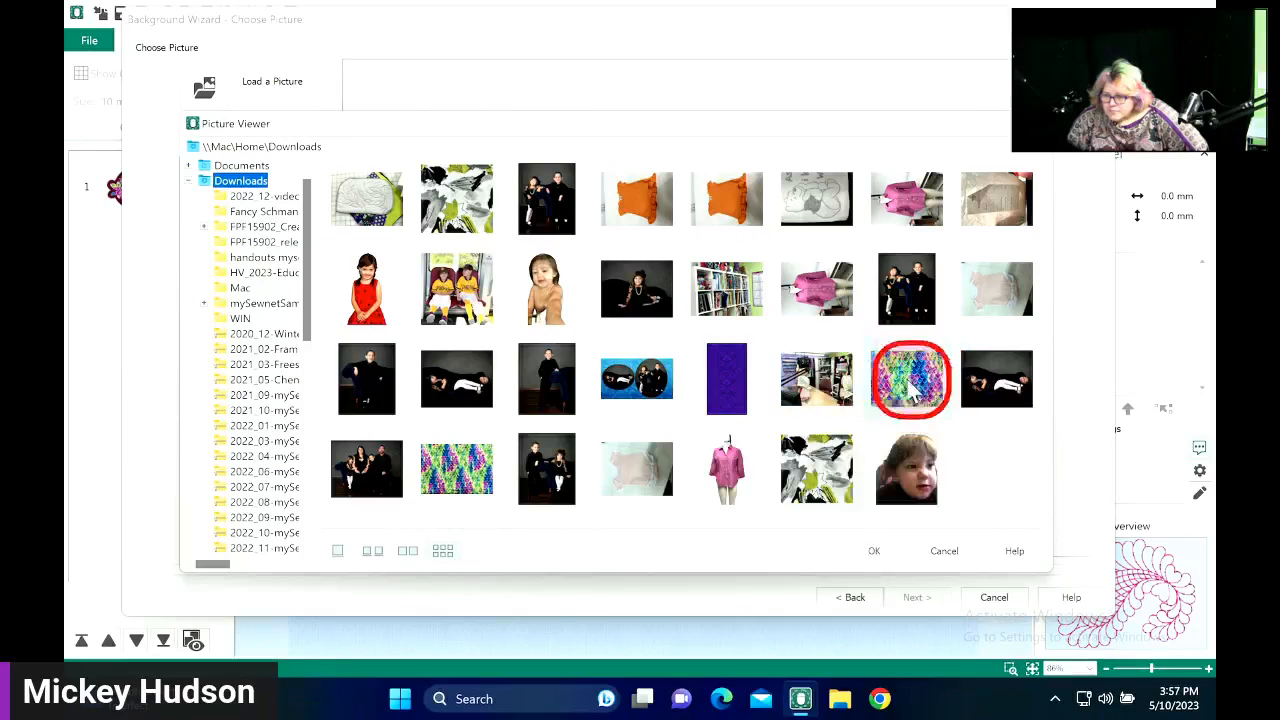
left_click(868, 556)
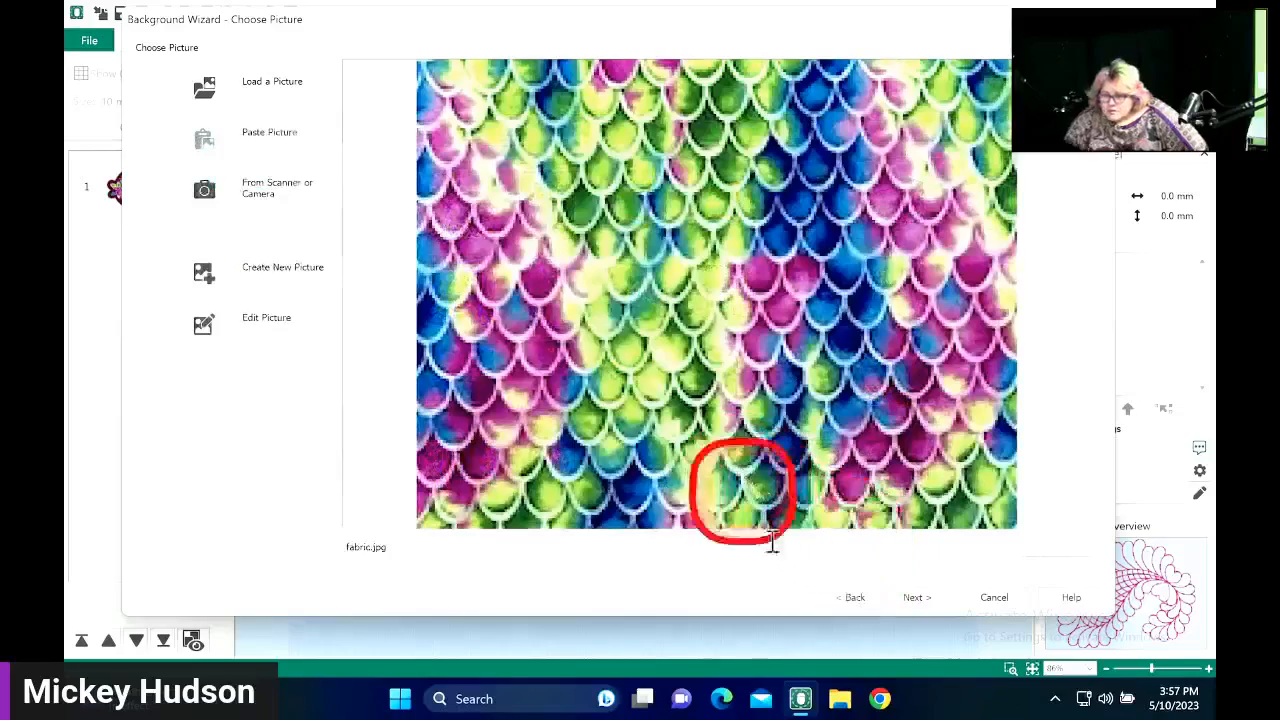
- Shift the crop area to the picture's right edge, set a shortened measuring line to 5", and continue to the naming stage
left_click(929, 603)
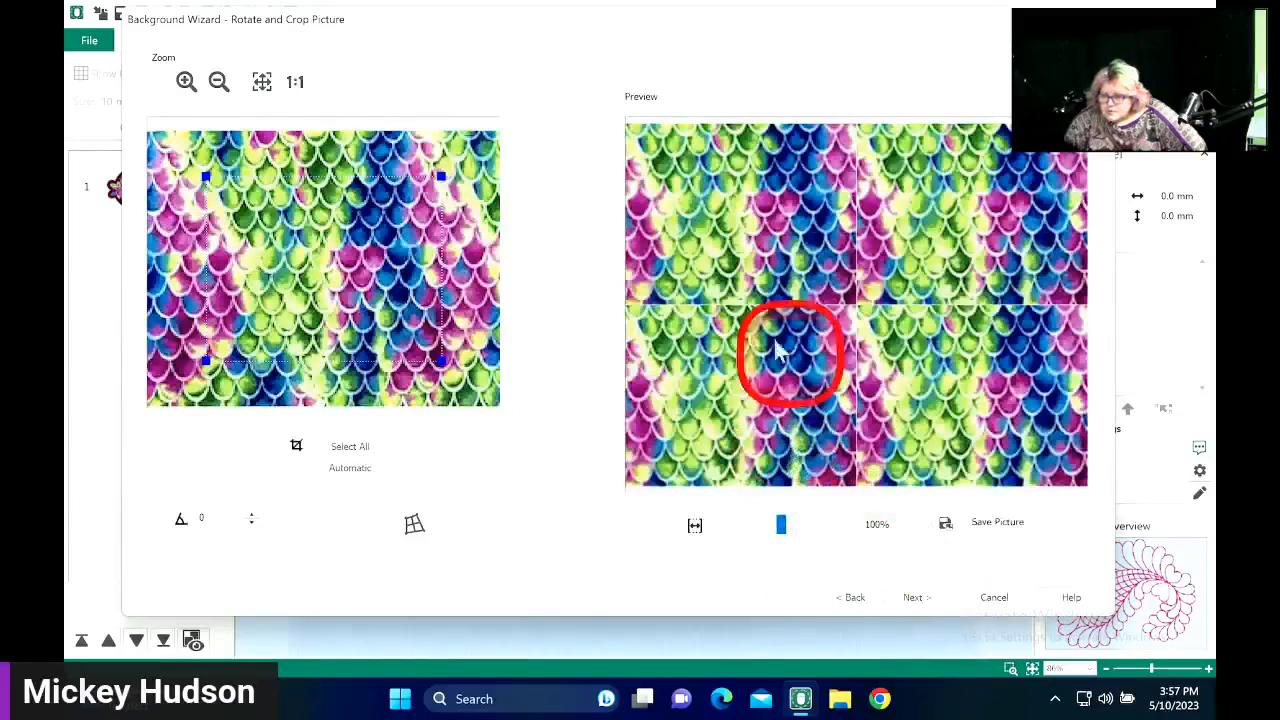
left_click_drag(376, 302, 457, 294)
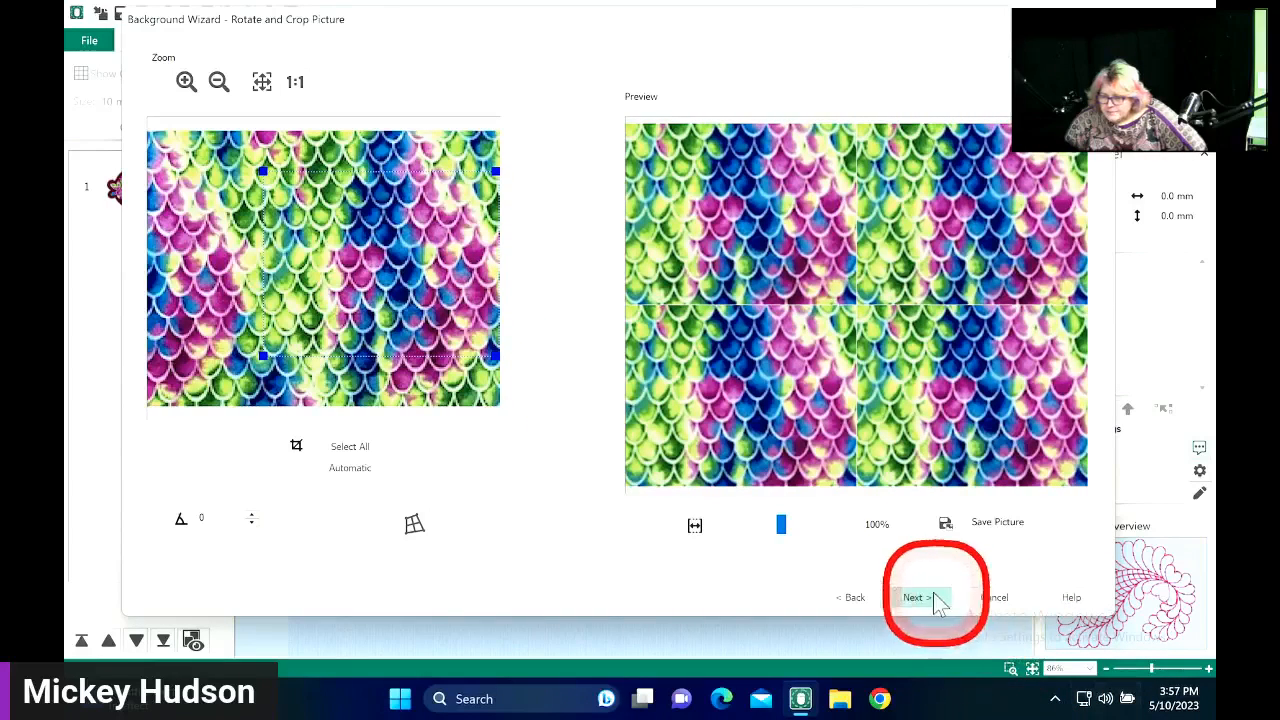
left_click(935, 598)
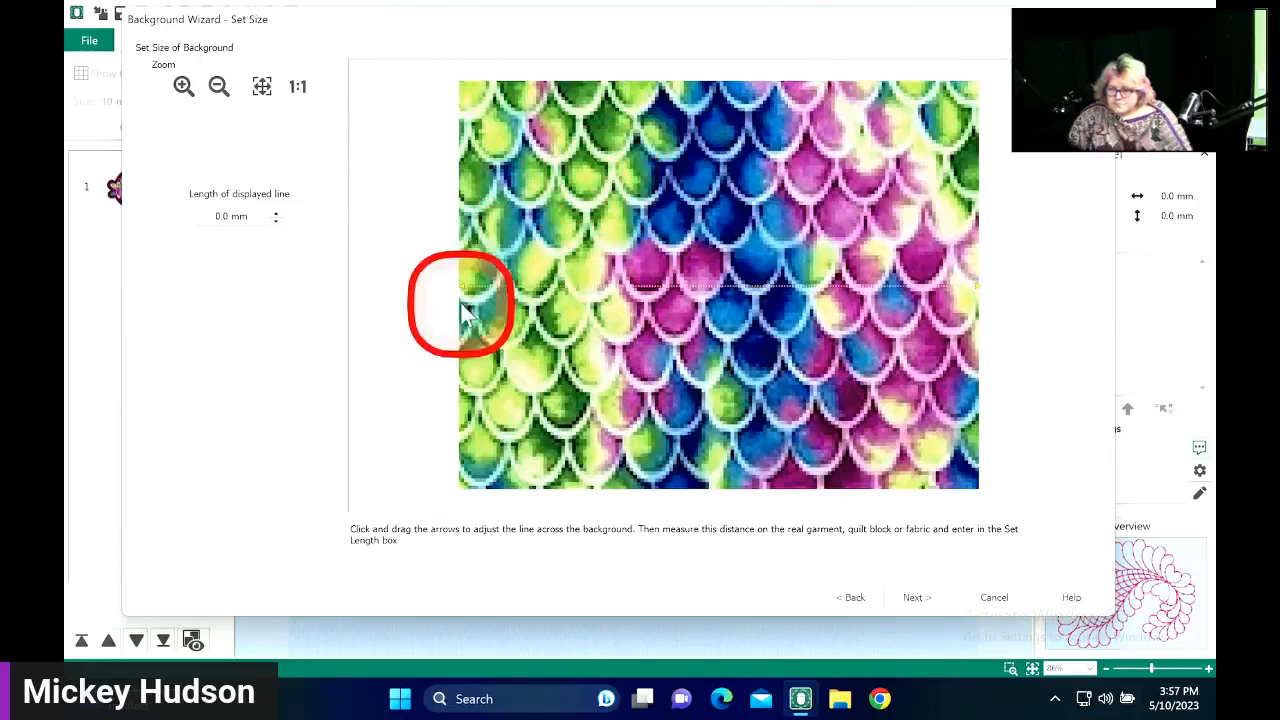
left_click_drag(462, 286, 588, 280)
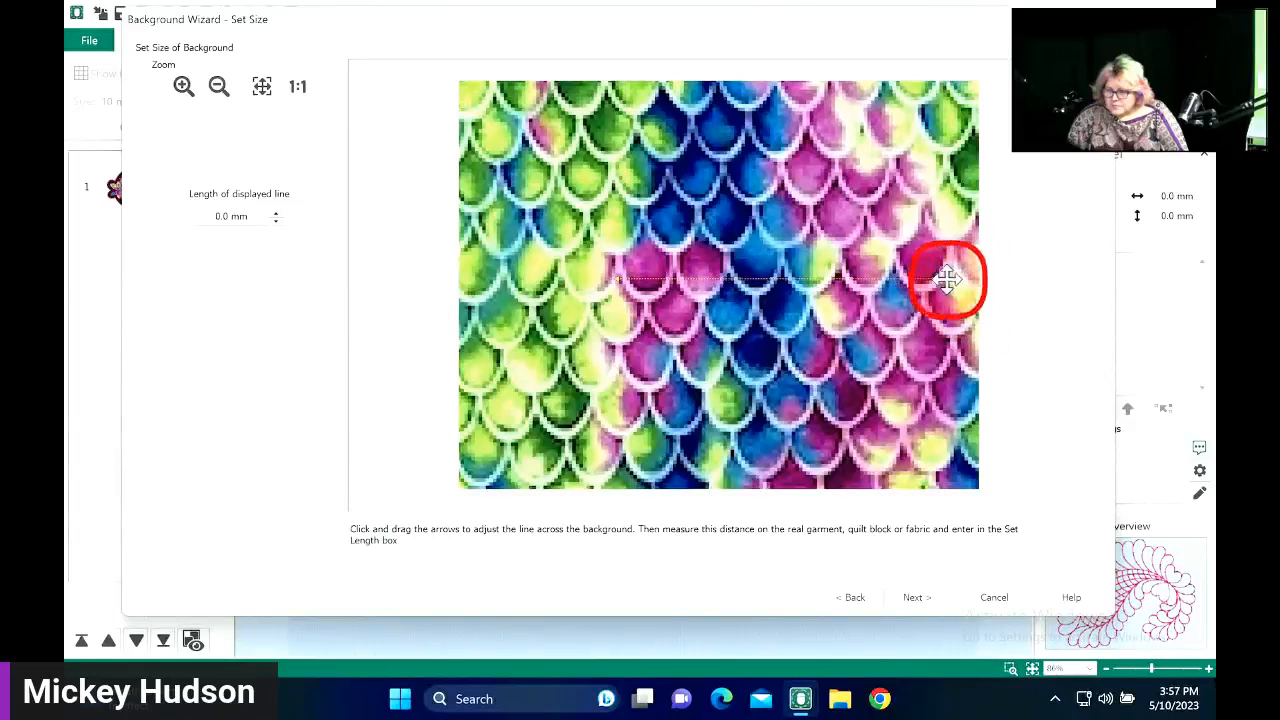
left_click(244, 218)
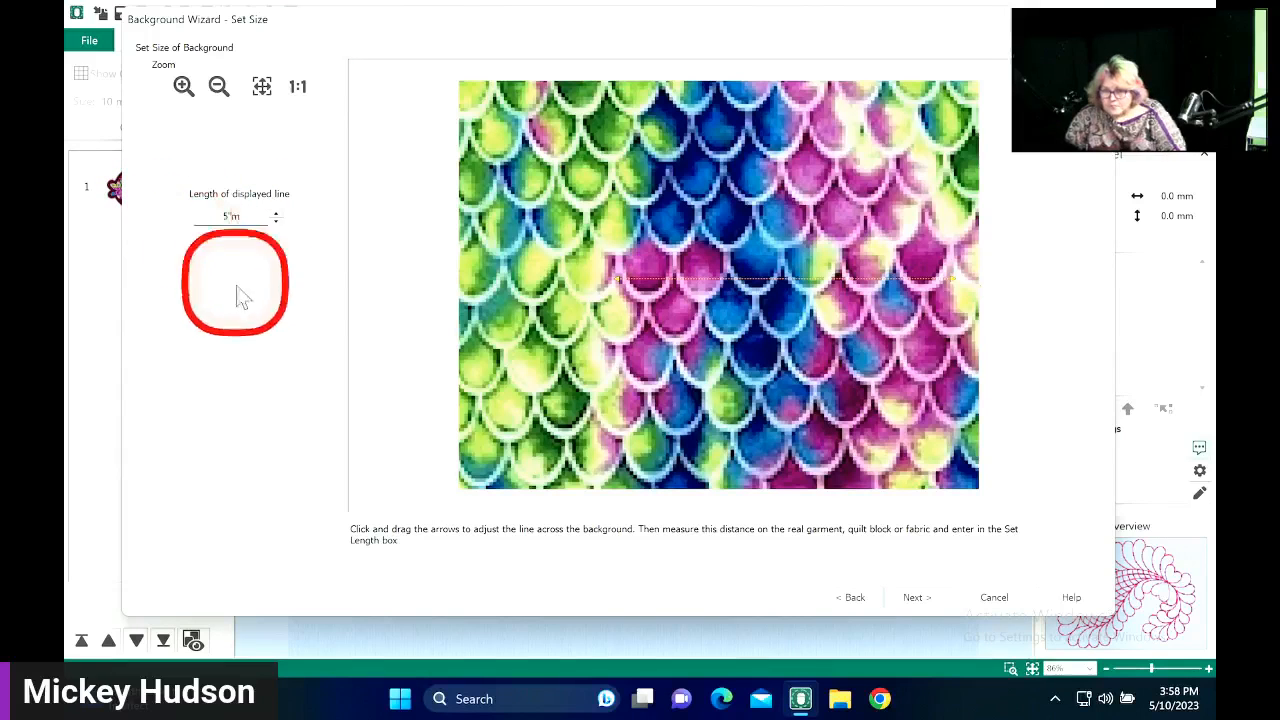
left_click(935, 603)
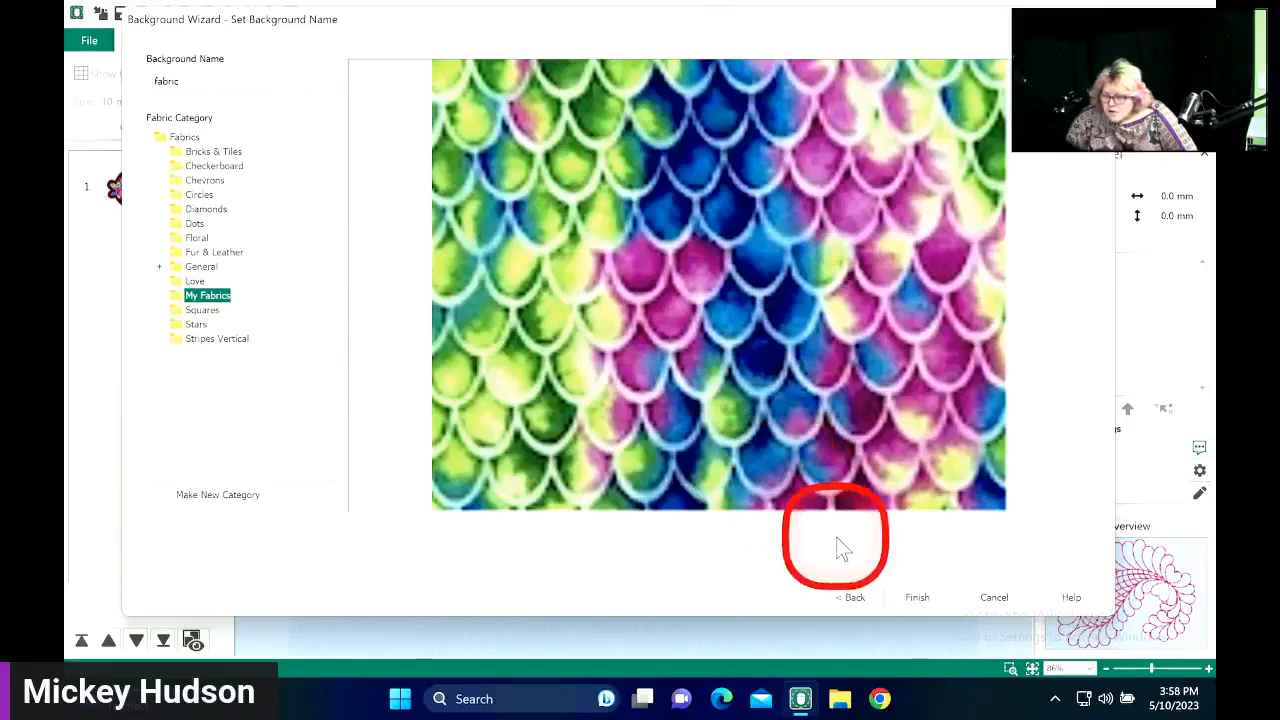
- Return to the crop stage and reposition the crop area vertically along the fabric picture's right edge
left_click(848, 605)
left_click(848, 605)
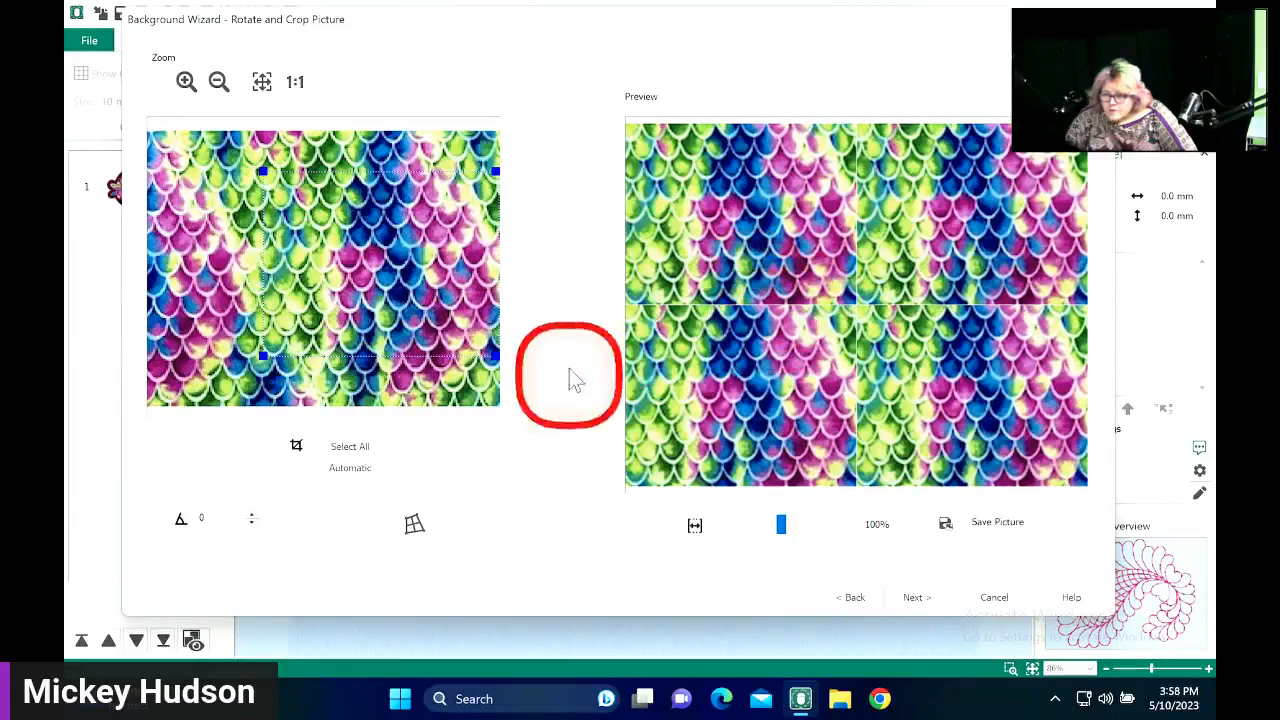
left_click_drag(323, 300, 459, 427)
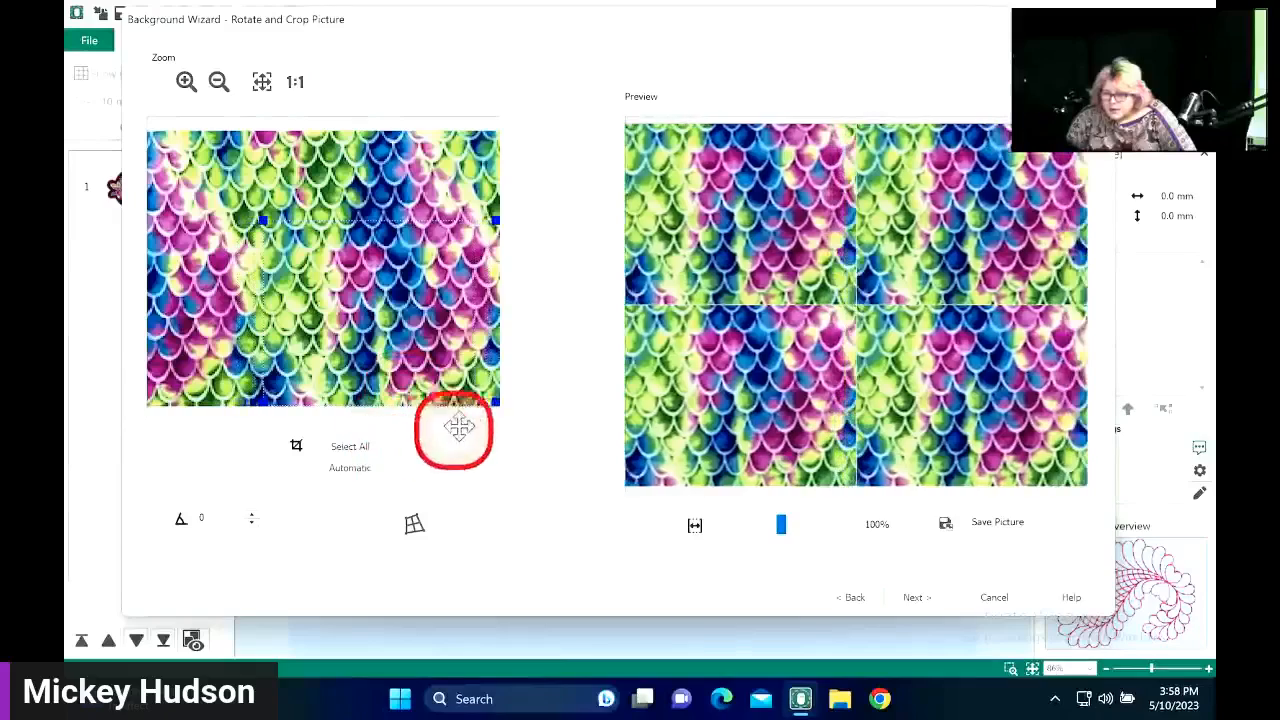
left_click_drag(543, 311, 566, 289)
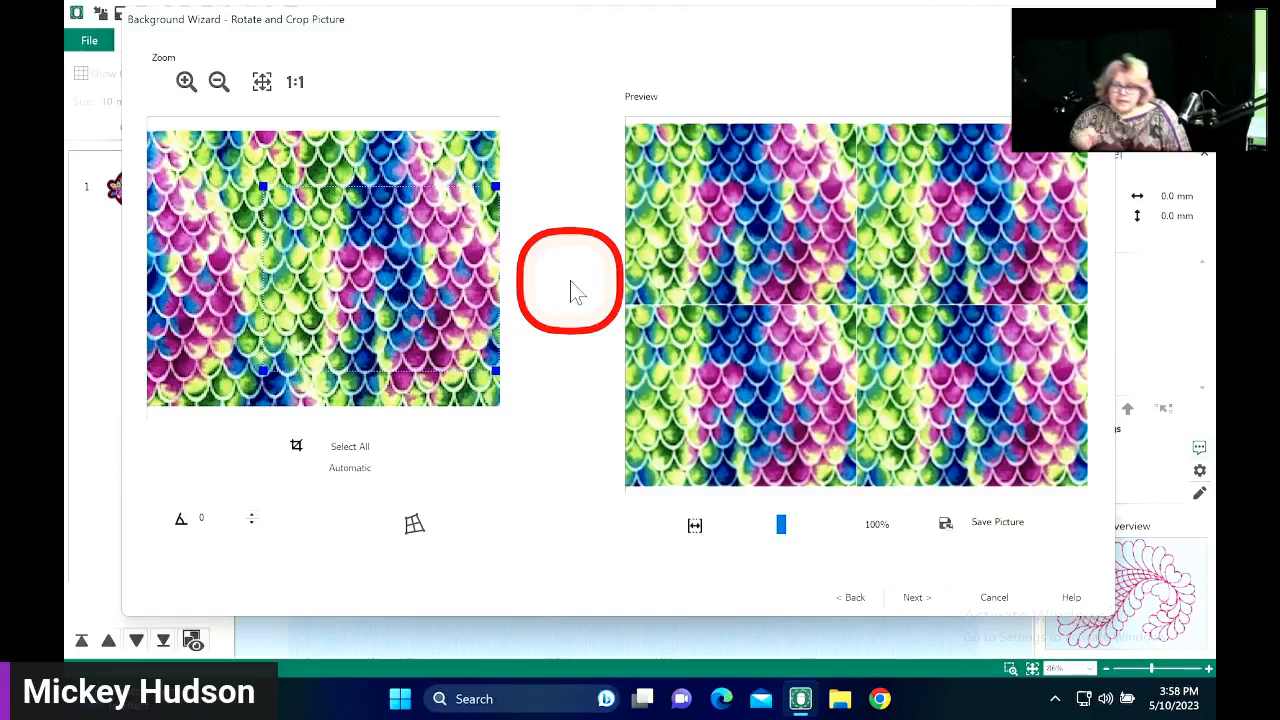
left_click_drag(492, 275, 449, 286)
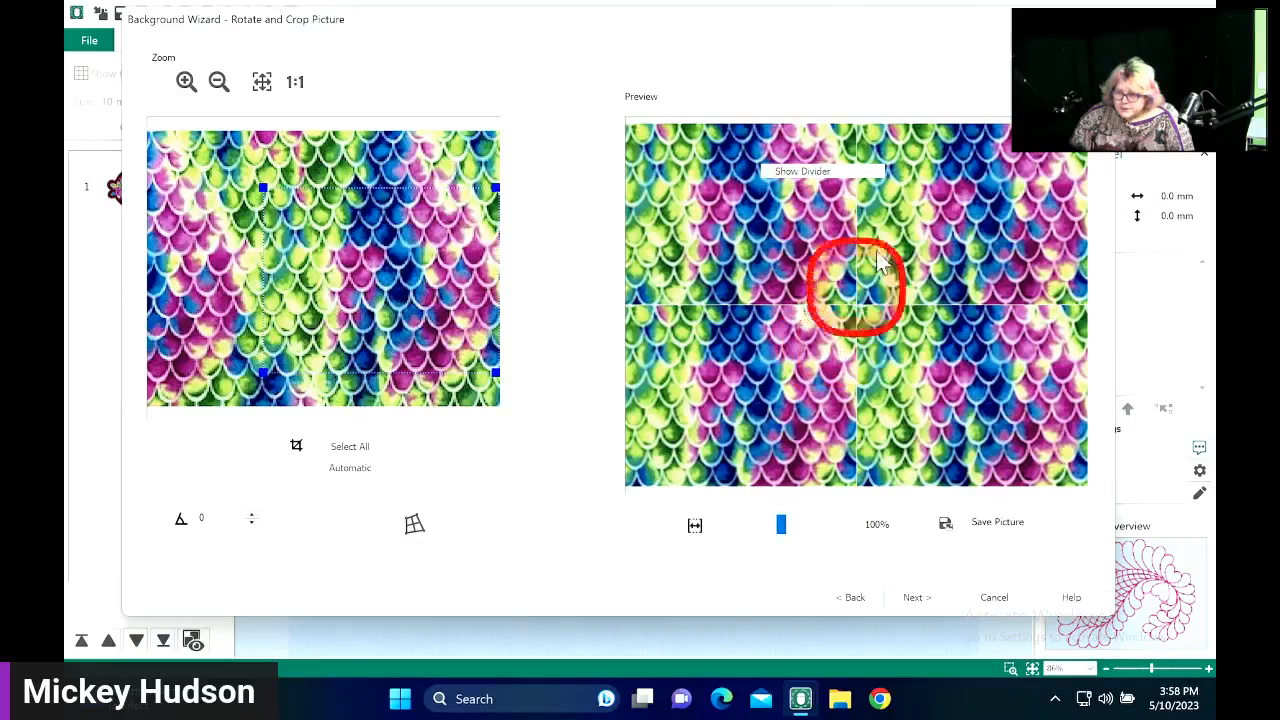
- Save the cropped fabric picture as Untitled.png in the My Pictures folder, and cancel the Background Wizard
left_click(920, 14)
left_click(732, 90)
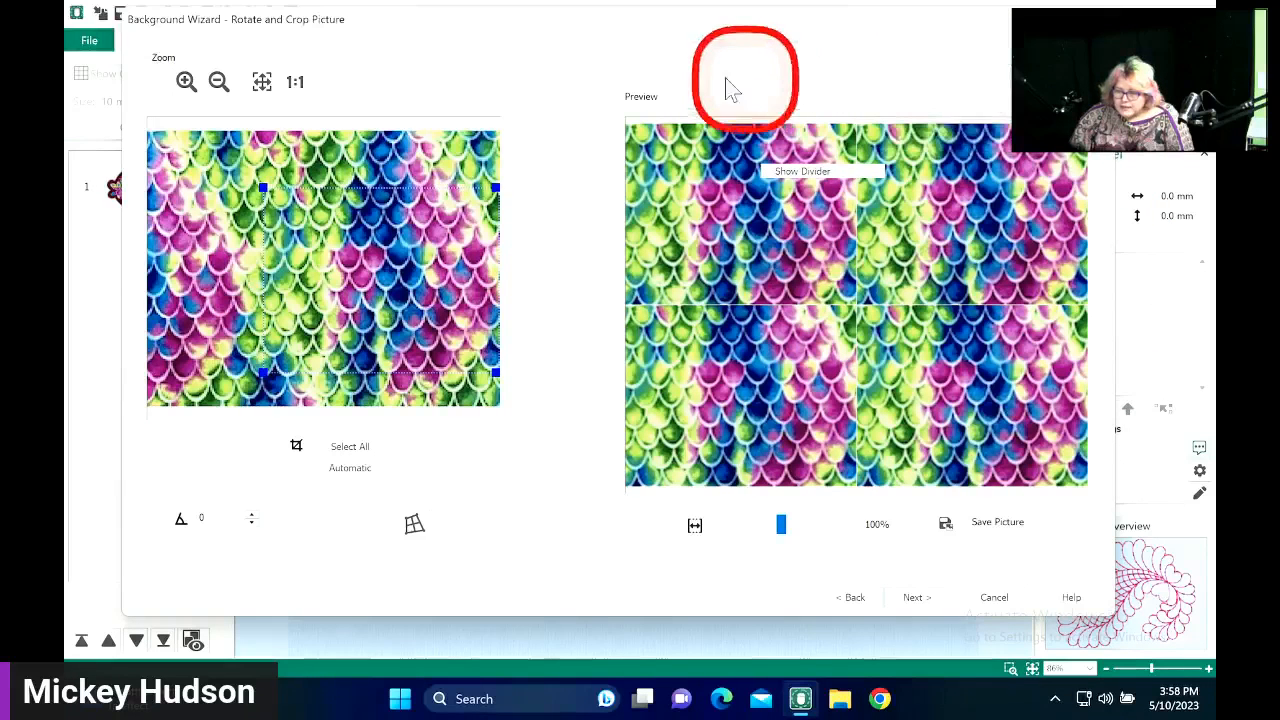
left_click_drag(712, 33, 737, 75)
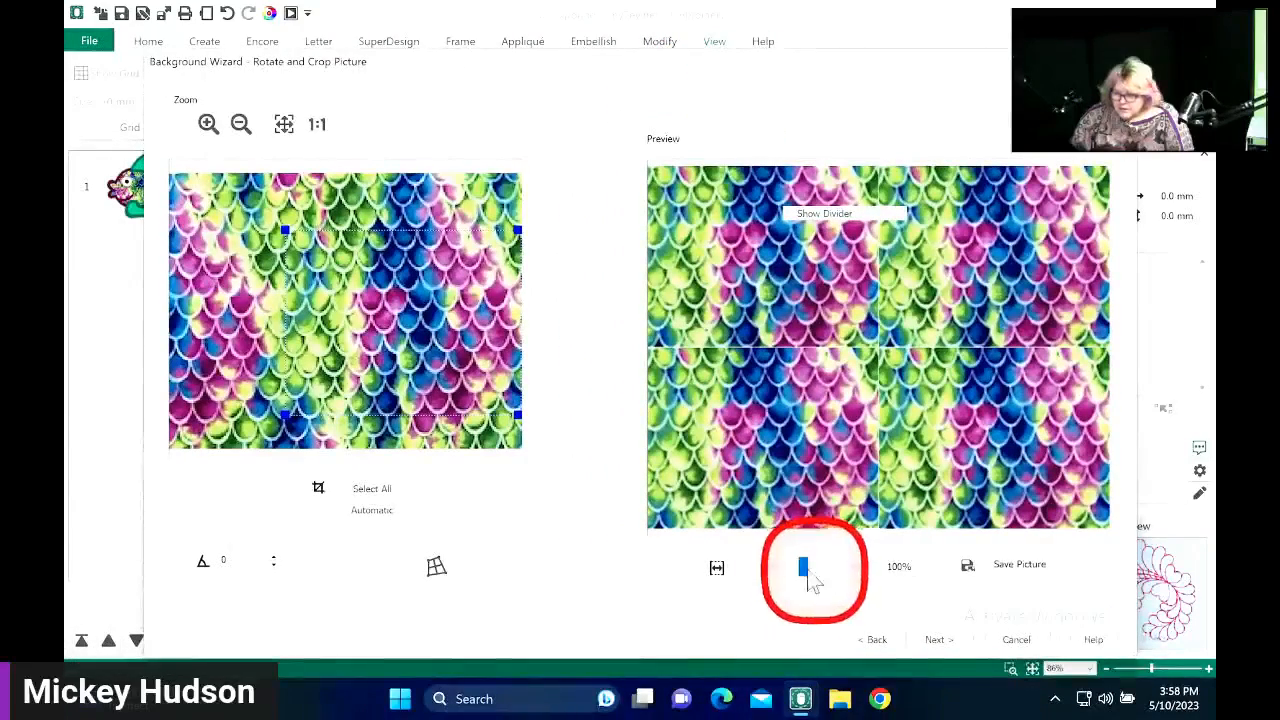
left_click_drag(785, 571, 767, 568)
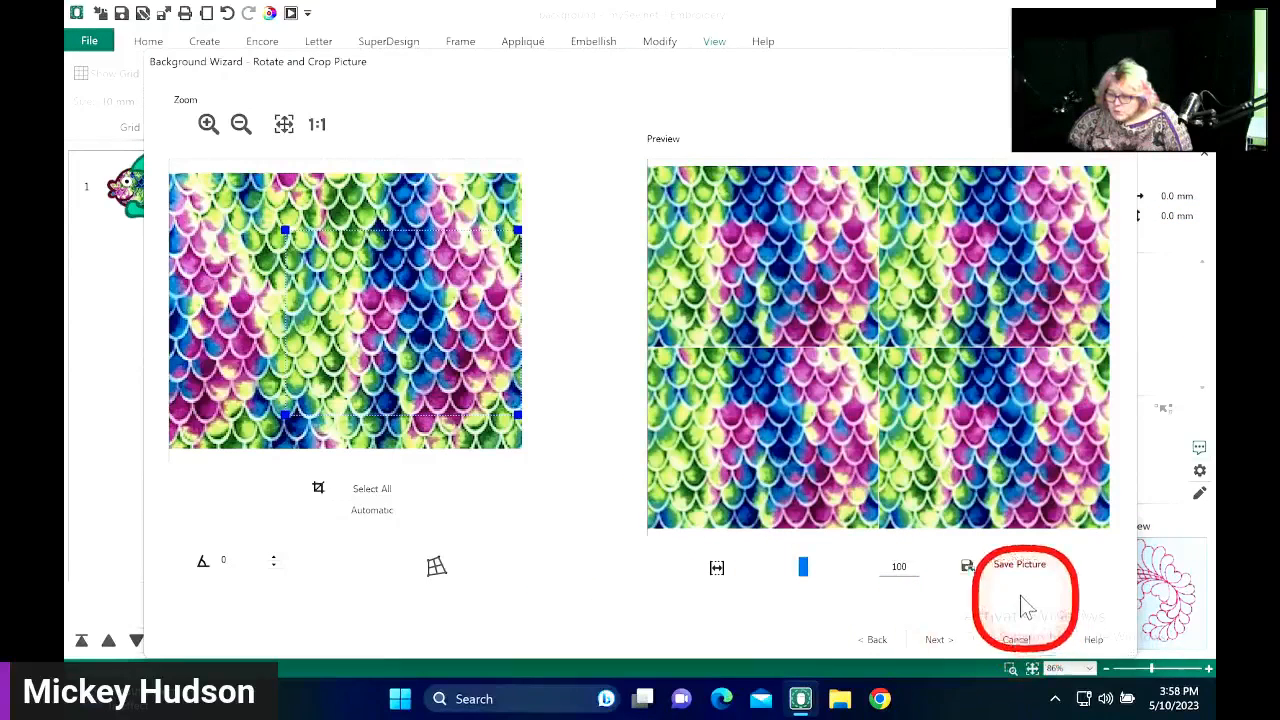
left_click(964, 568)
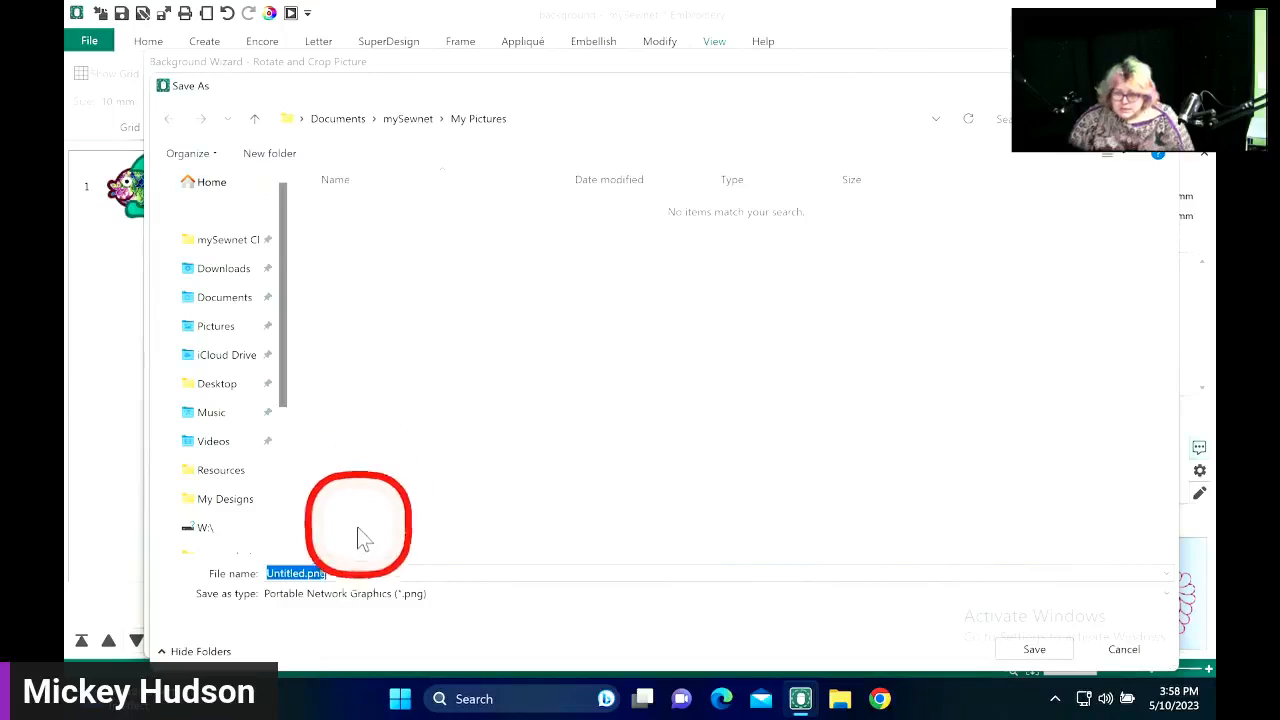
left_click(1048, 652)
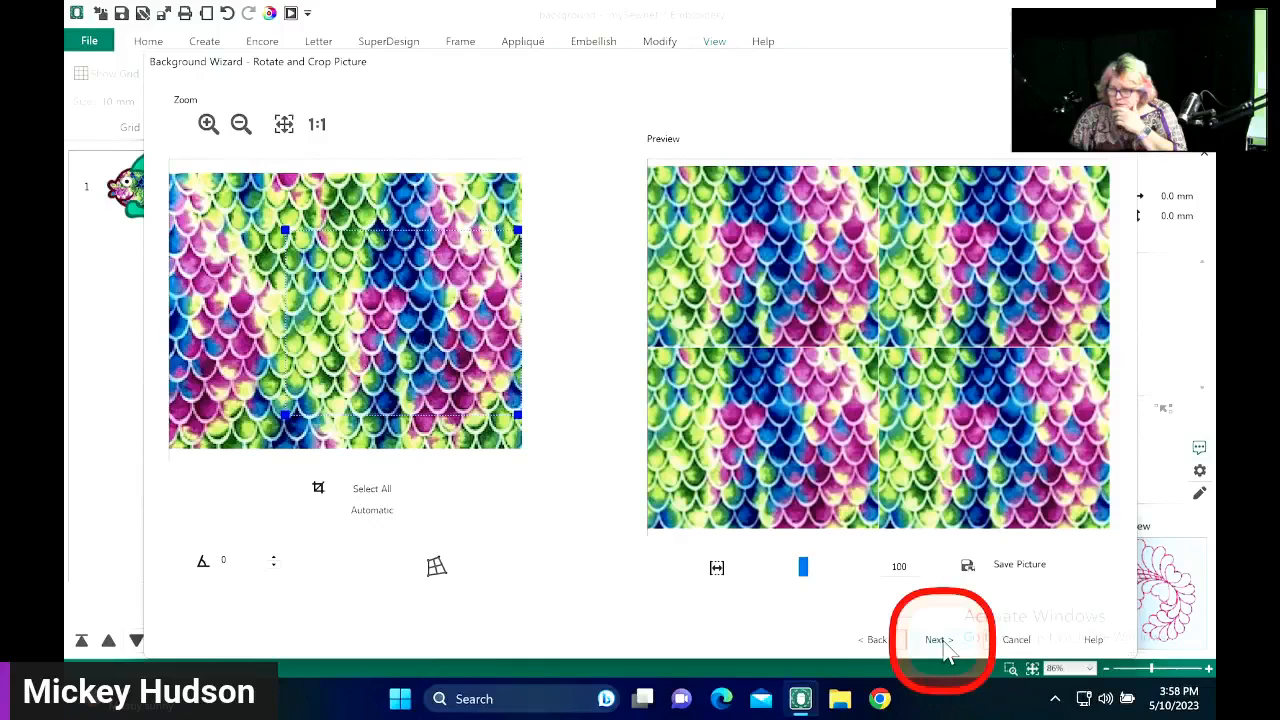
left_click(940, 641)
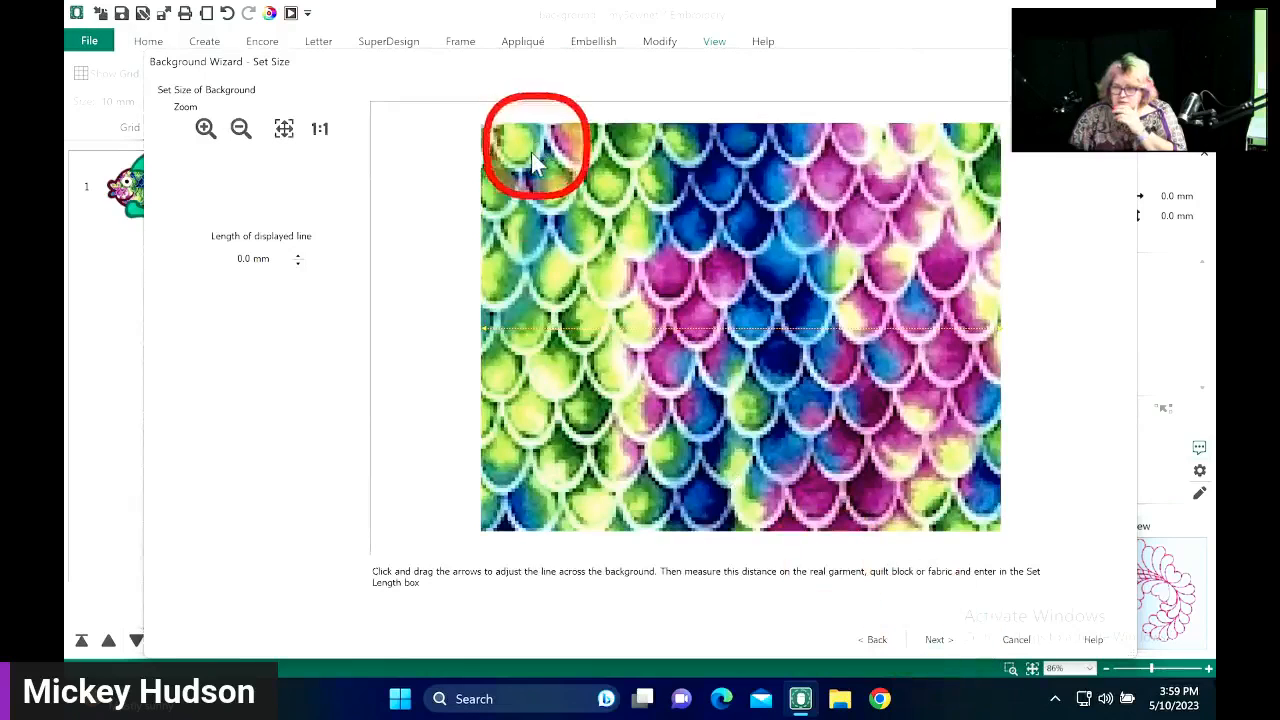
left_click(1016, 639)
- Change the fish's Appliqué Fabric 2 to the green fabric with pink embroidered flowers from the My Fabrics category
left_click(670, 396)
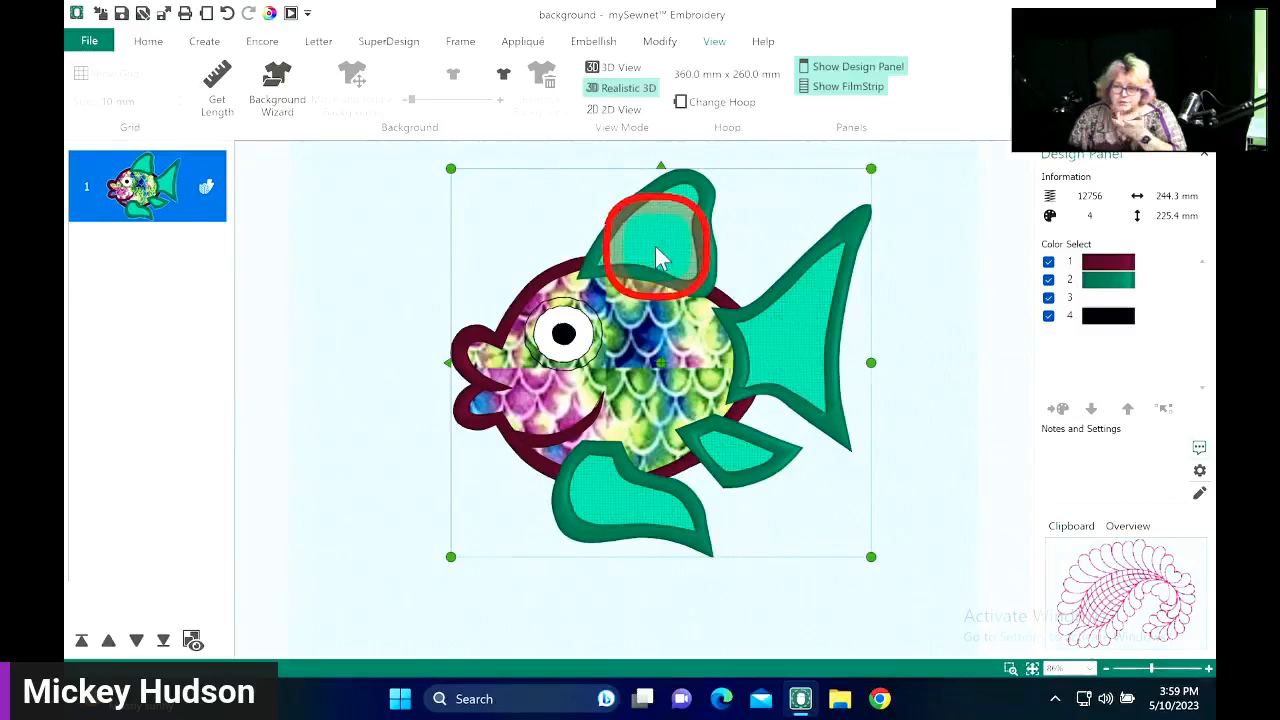
left_click(368, 276)
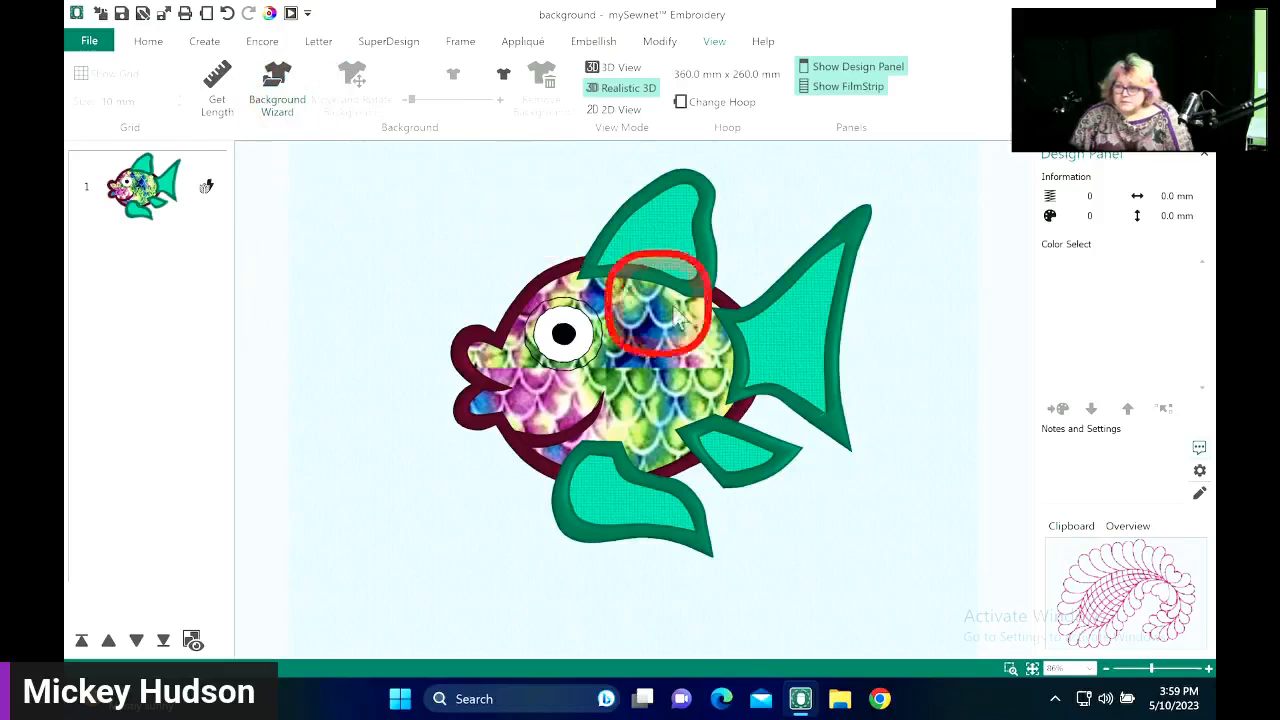
left_click(660, 278)
right_click(661, 280)
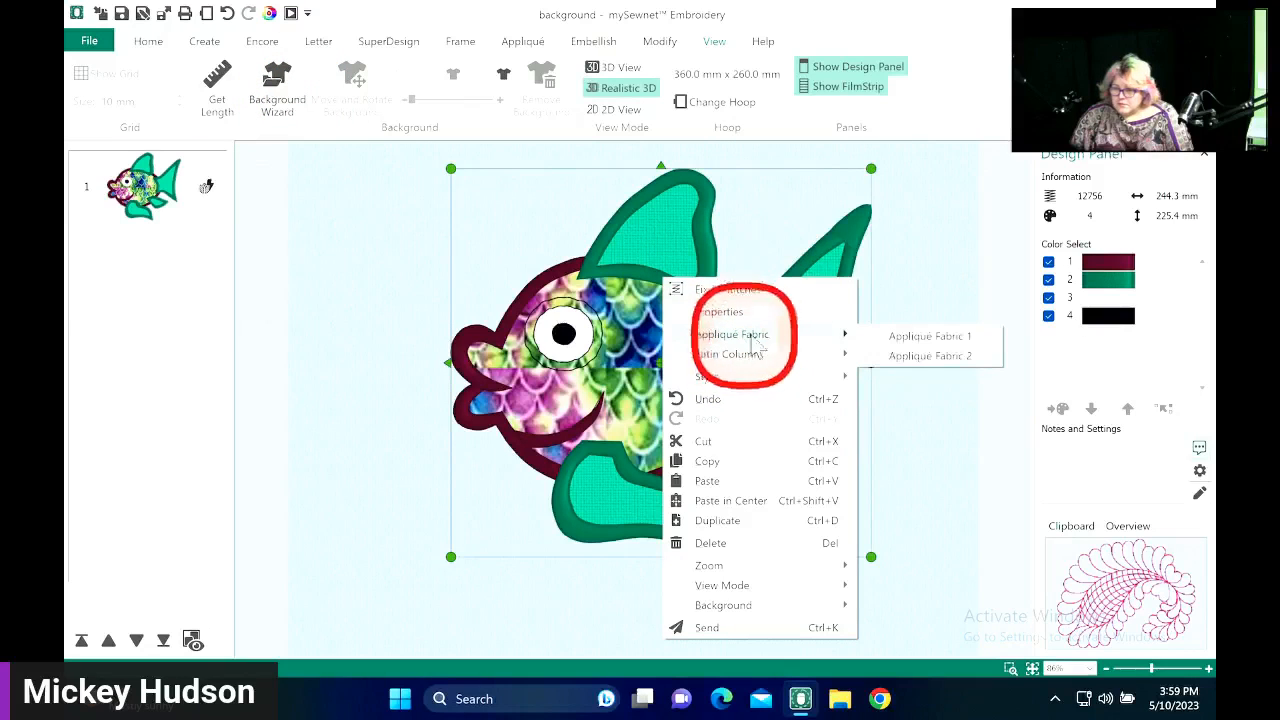
left_click(955, 356)
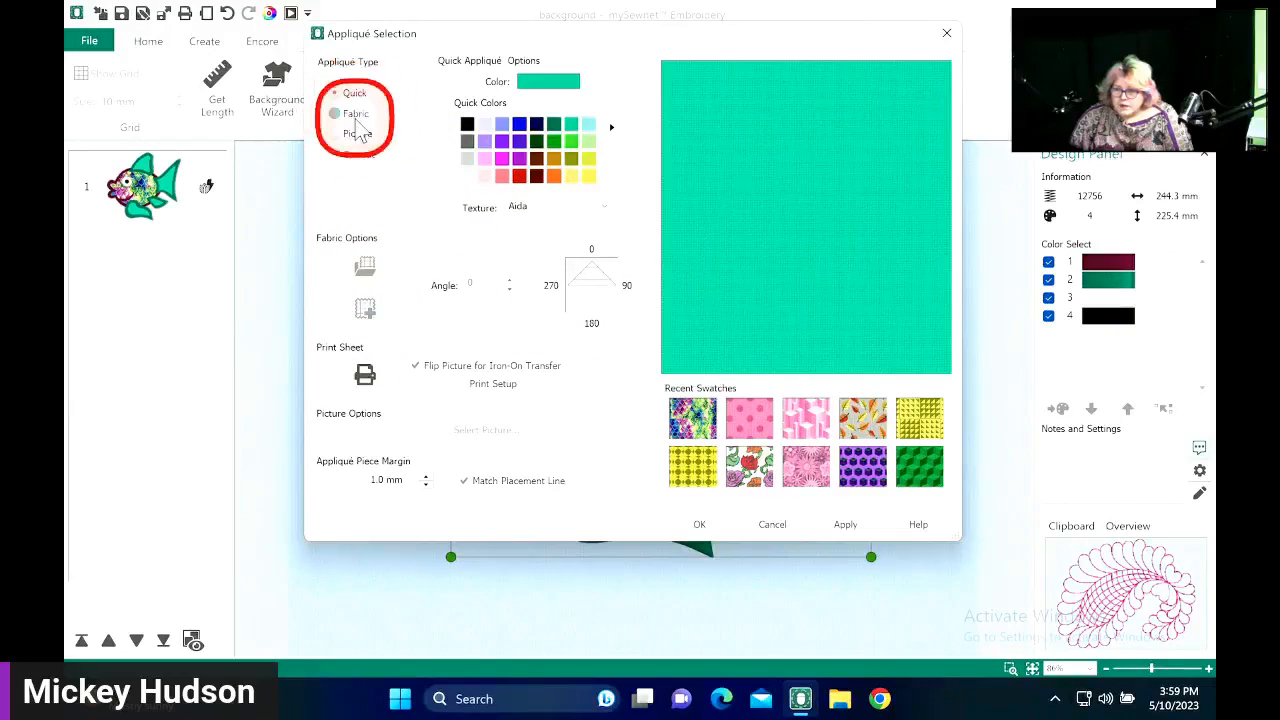
left_click(355, 115)
left_click(365, 265)
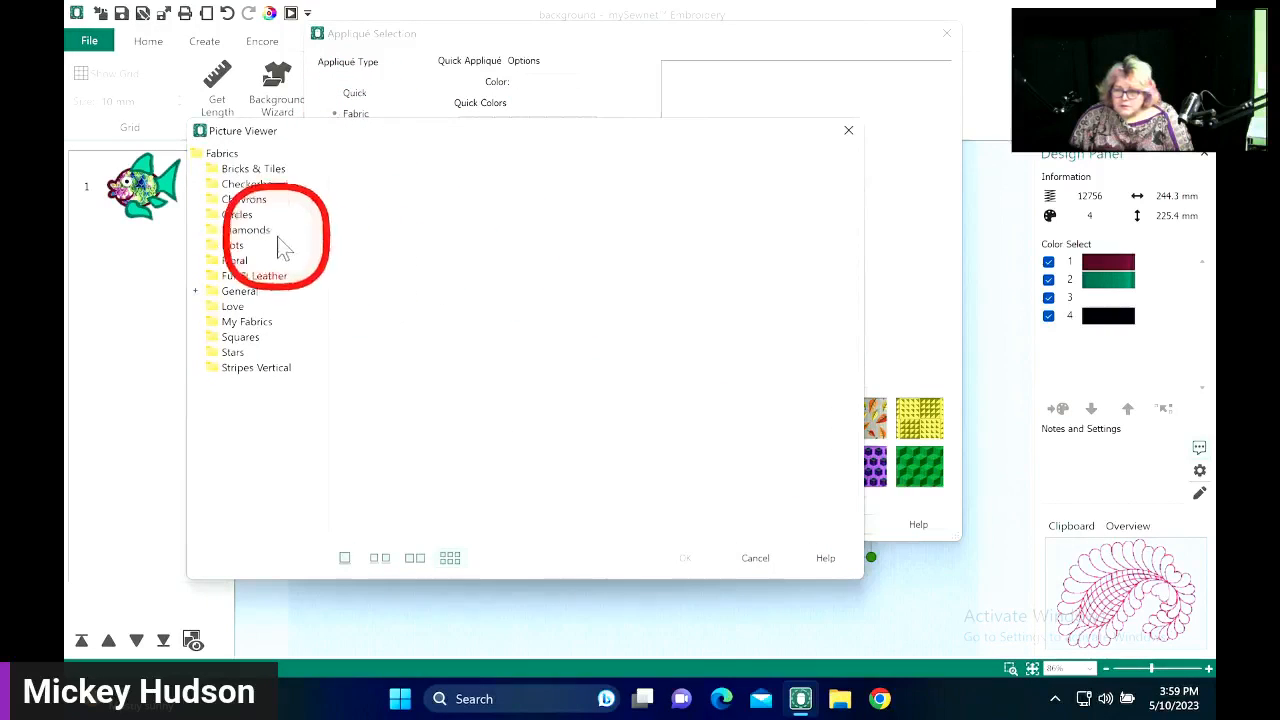
left_click(246, 321)
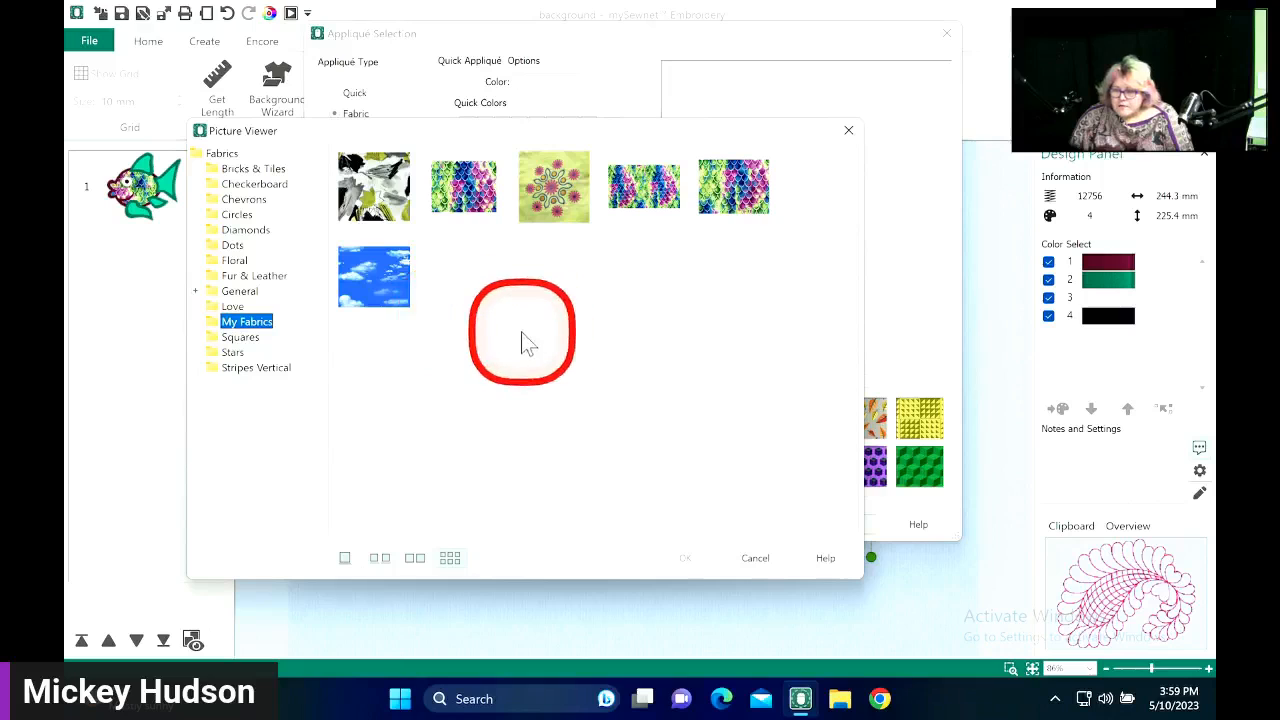
left_click(553, 200)
left_click(685, 558)
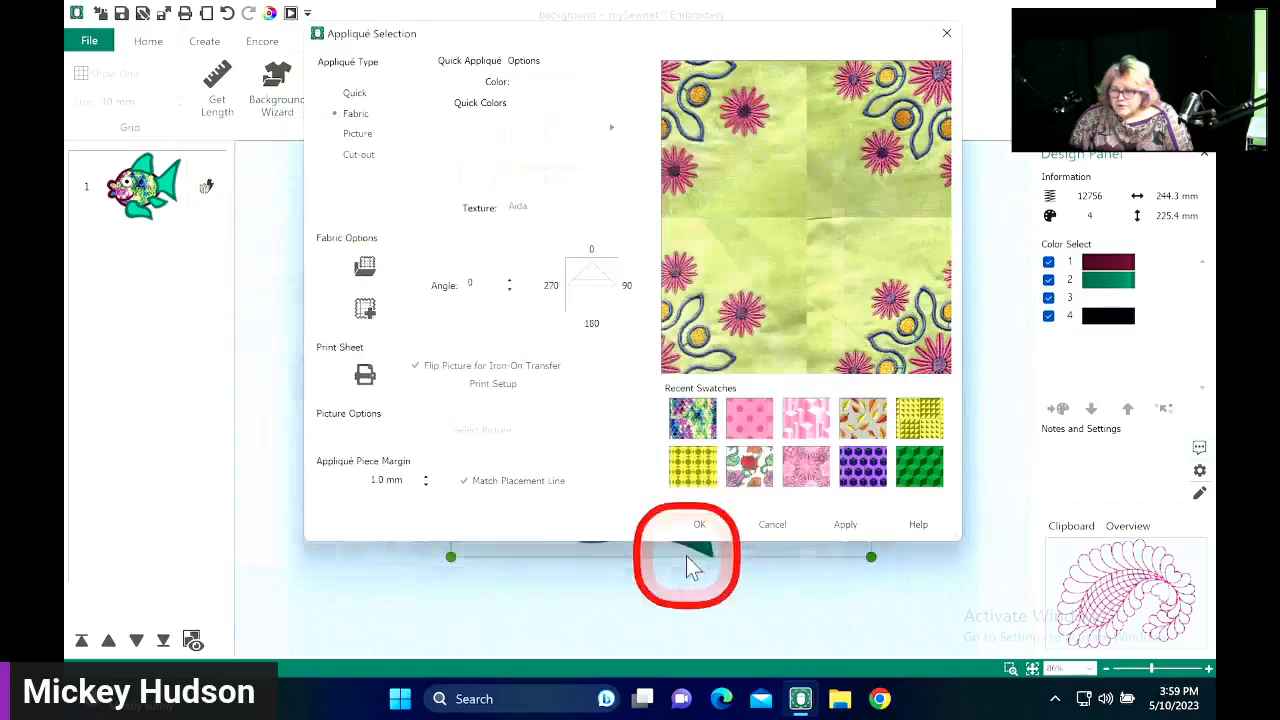
left_click(710, 525)
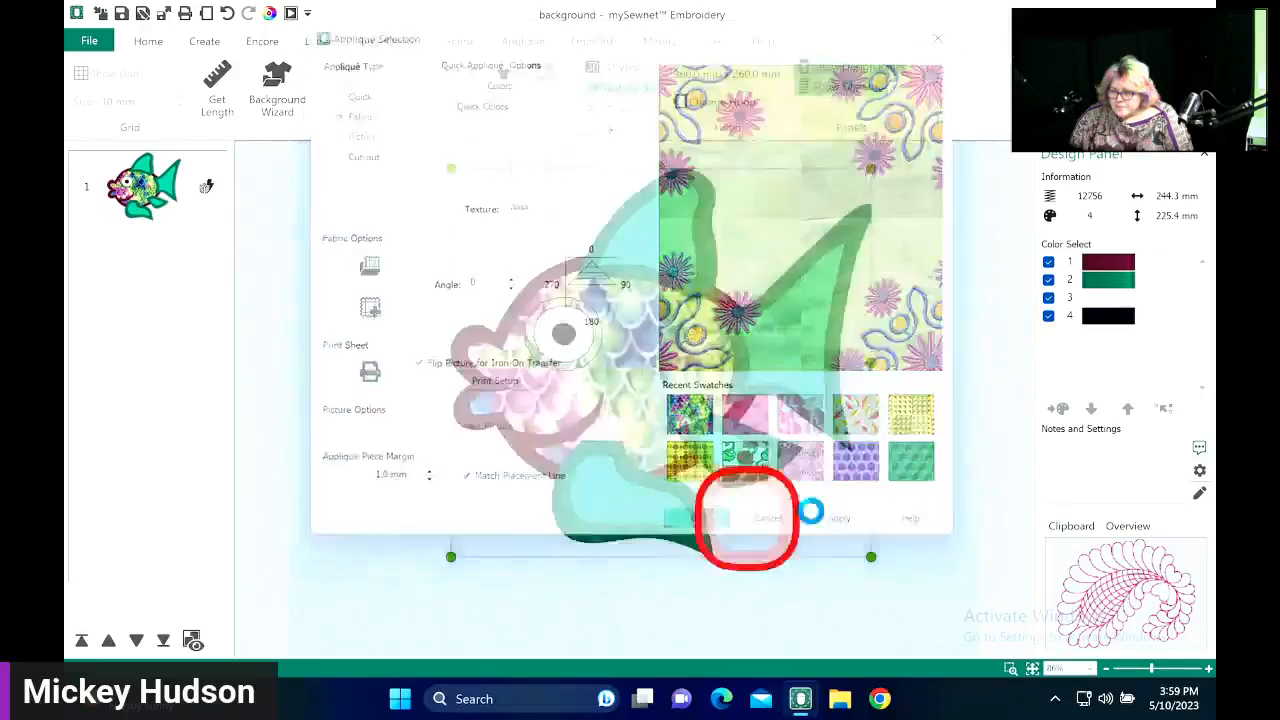
- Delete the fish design from the work area
left_click_drag(771, 371, 740, 294)
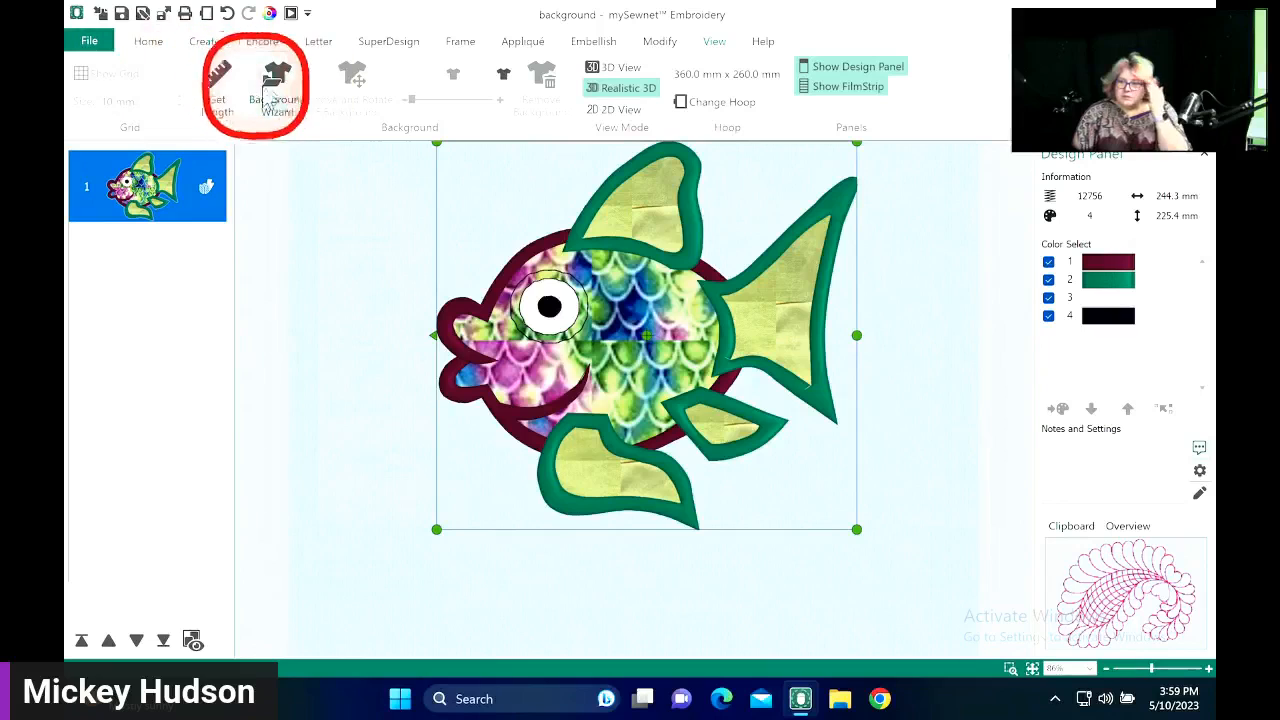
right_click(608, 352)
mouse_move(697, 312)
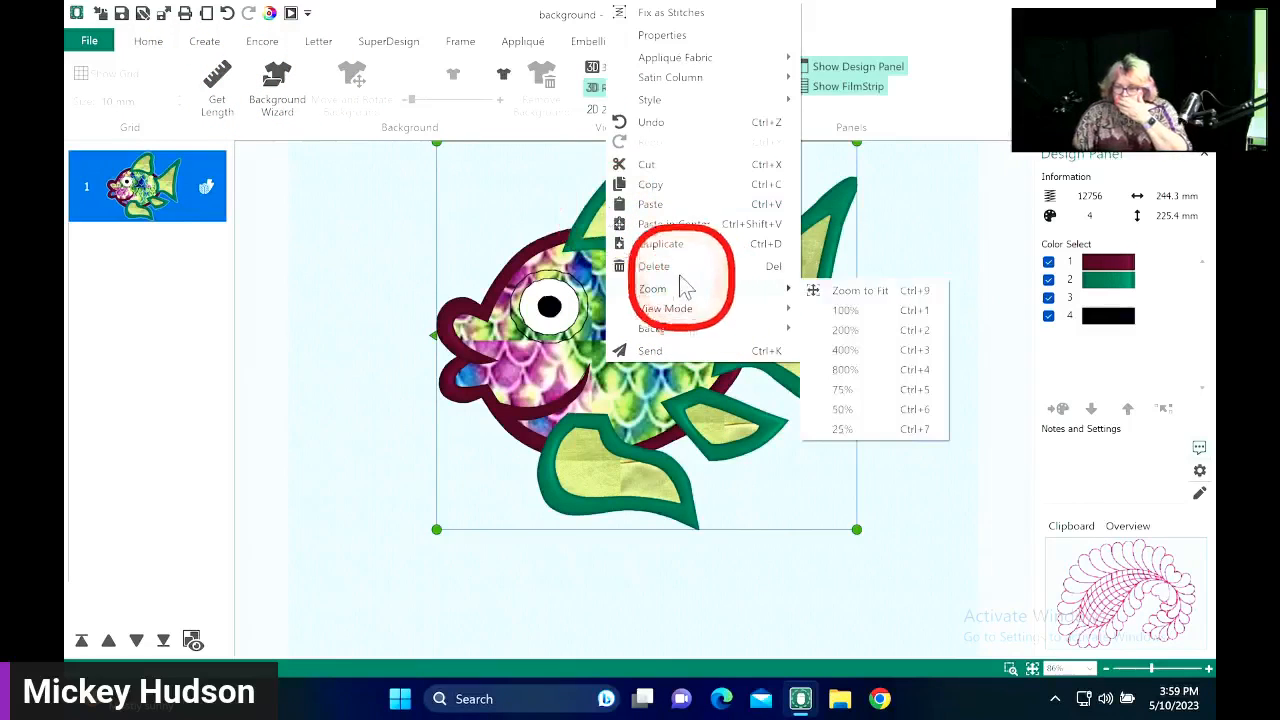
left_click(671, 267)
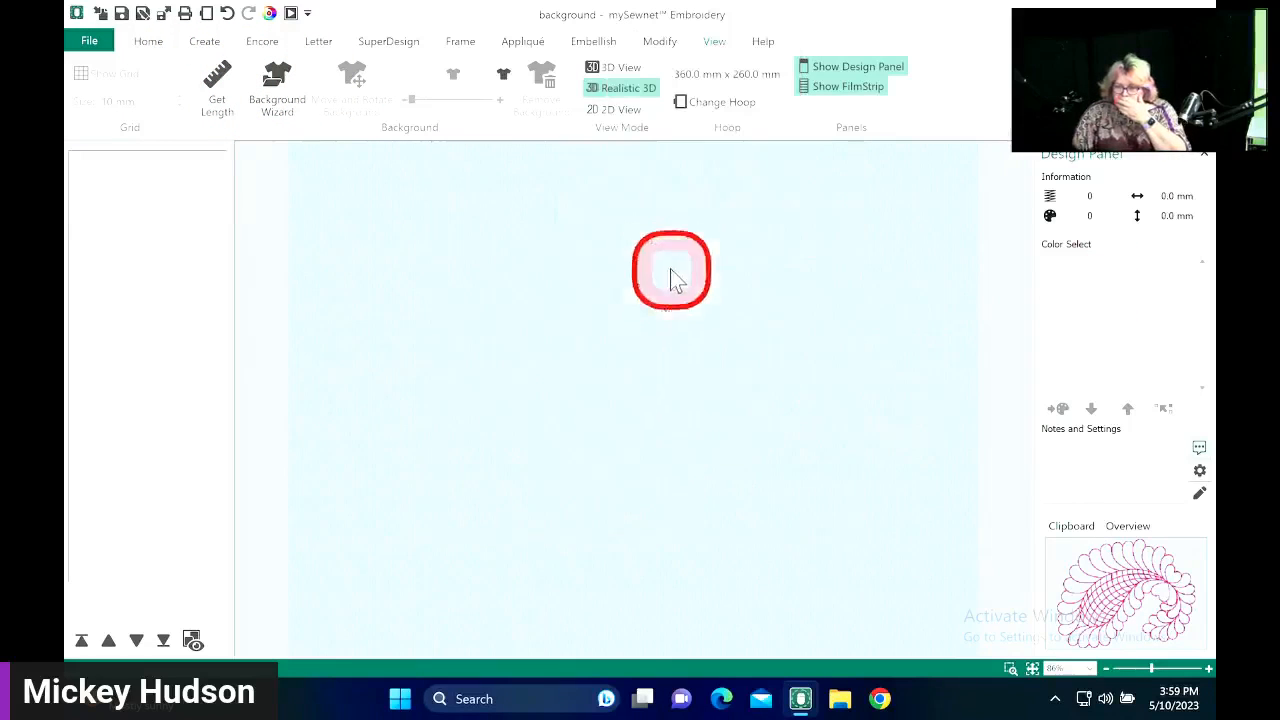
- Start a new garment background, load the pink onesie picture IMG_3710 2.JPG from the Downloads folder, and continue to the rotate and crop stage
left_click(277, 88)
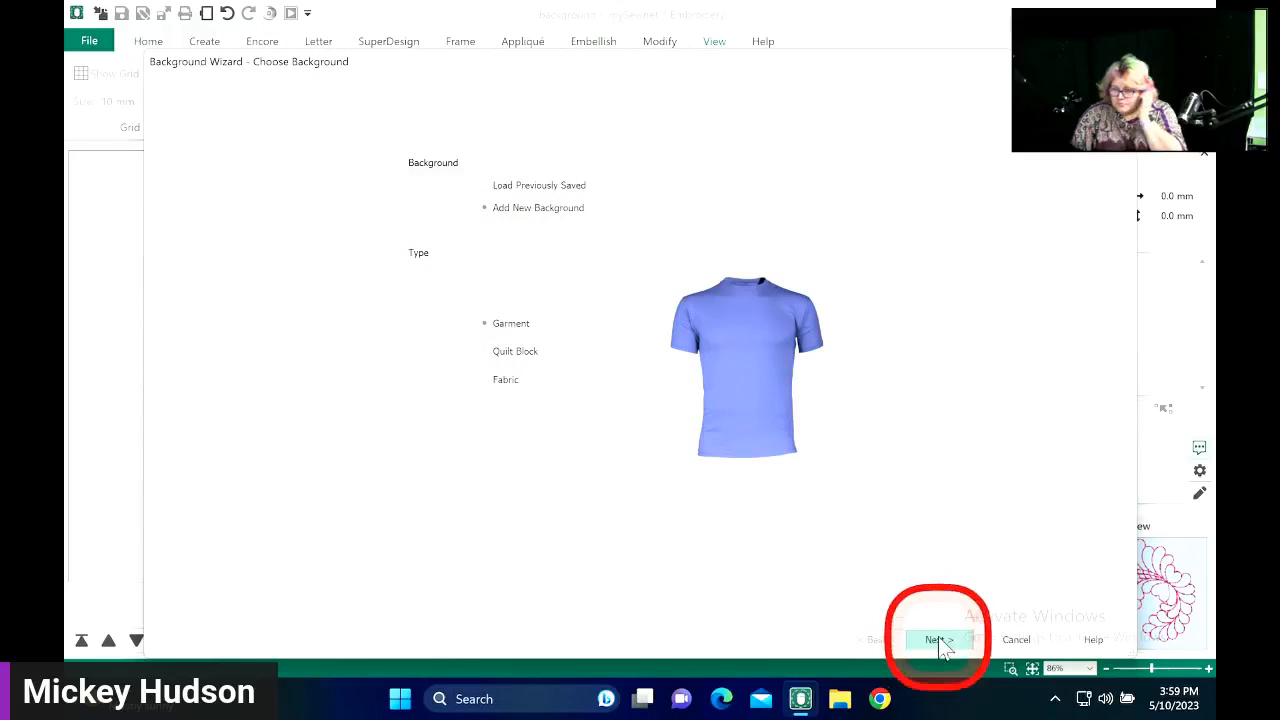
left_click(938, 641)
left_click(220, 132)
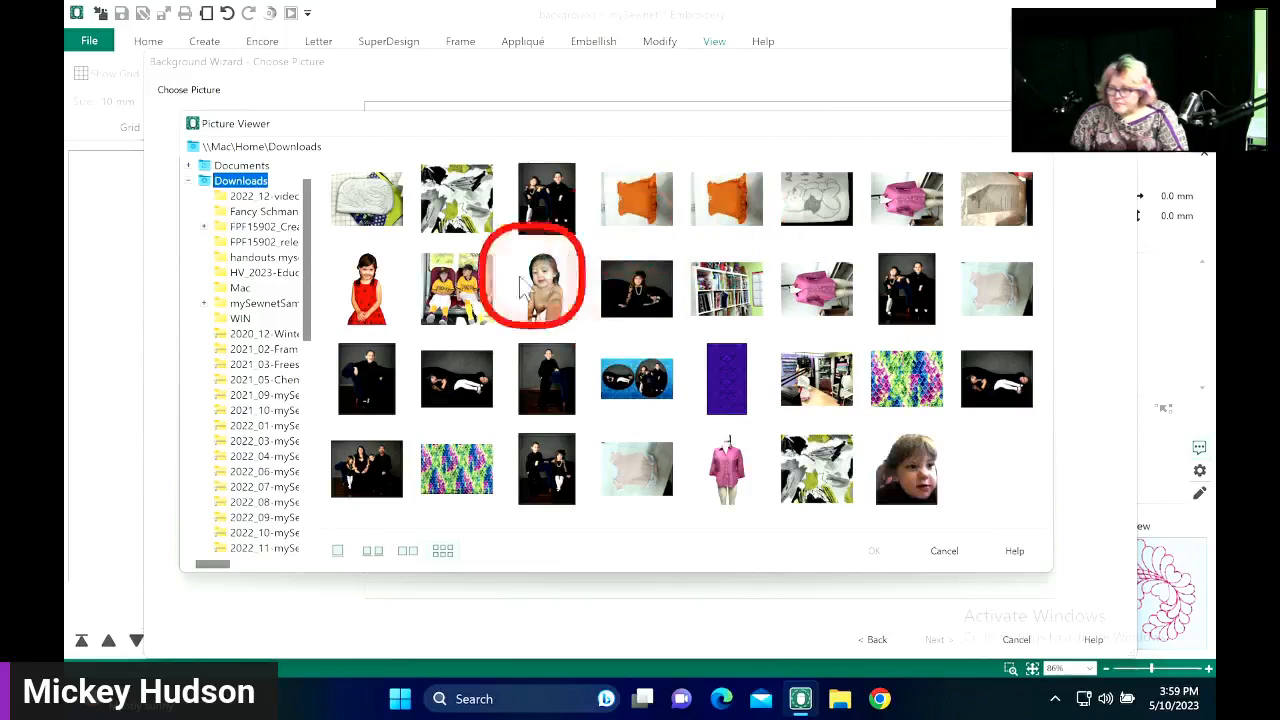
left_click(995, 288)
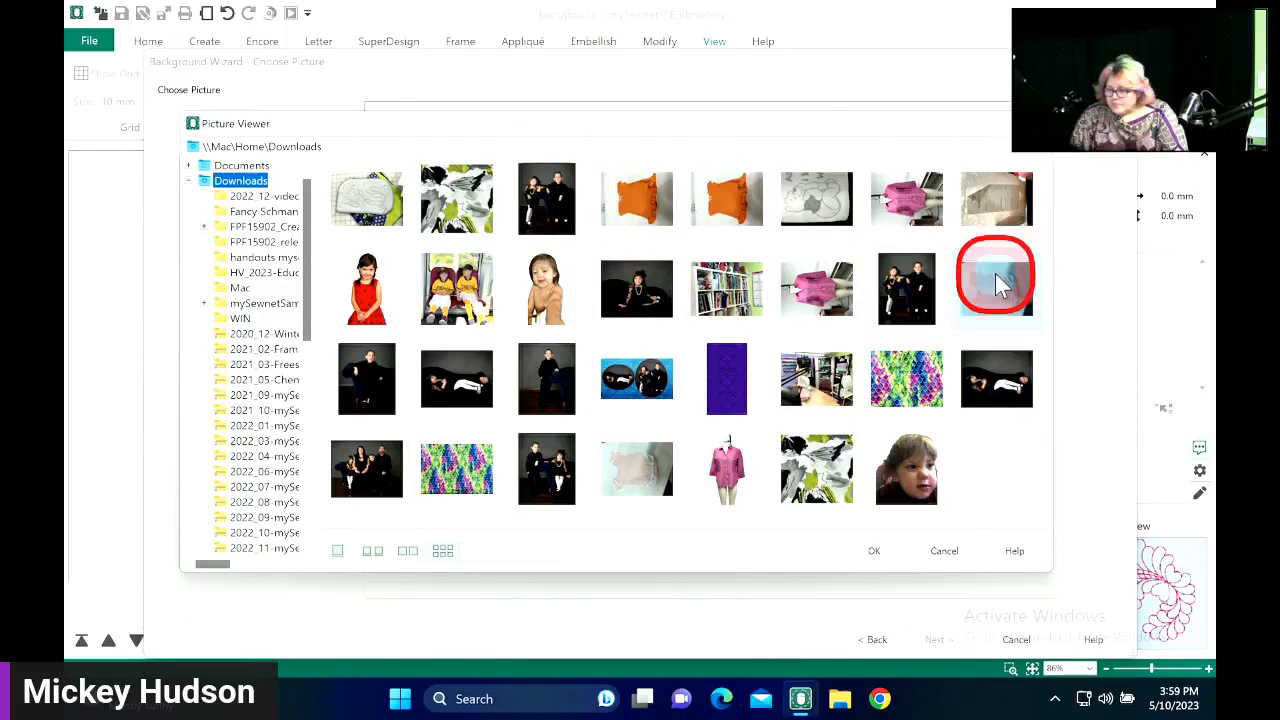
left_click(872, 552)
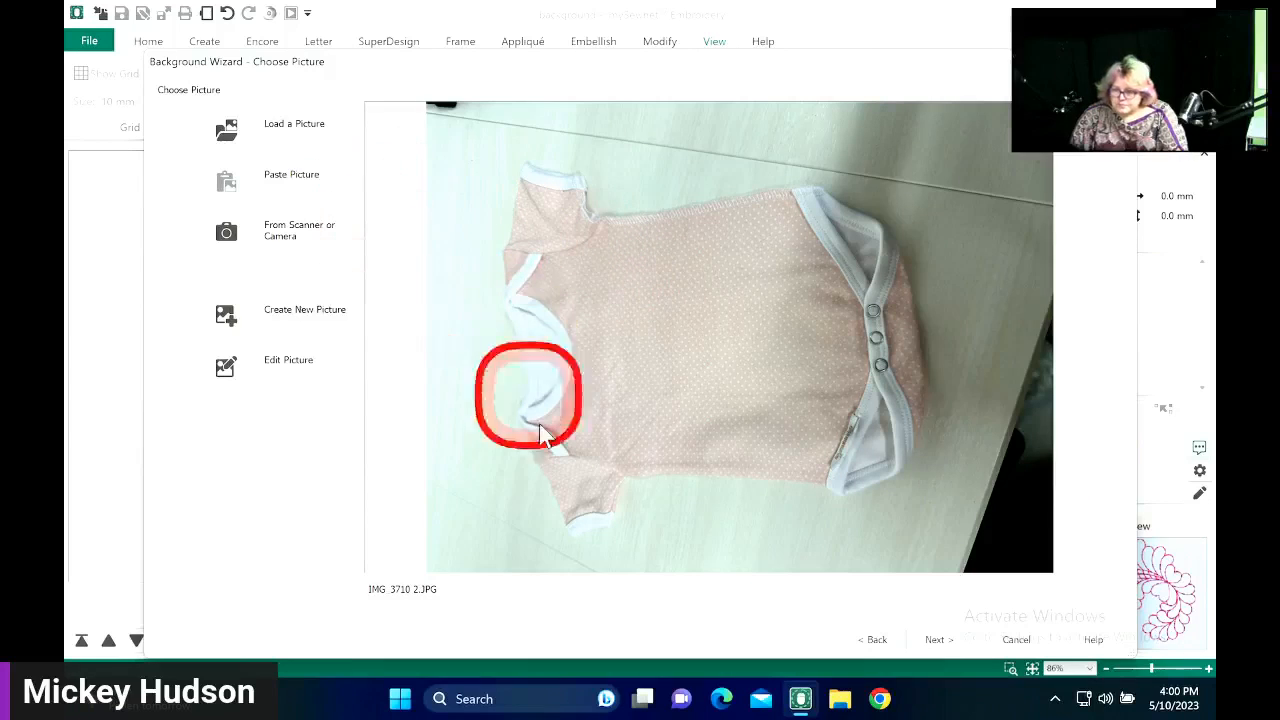
left_click(937, 640)
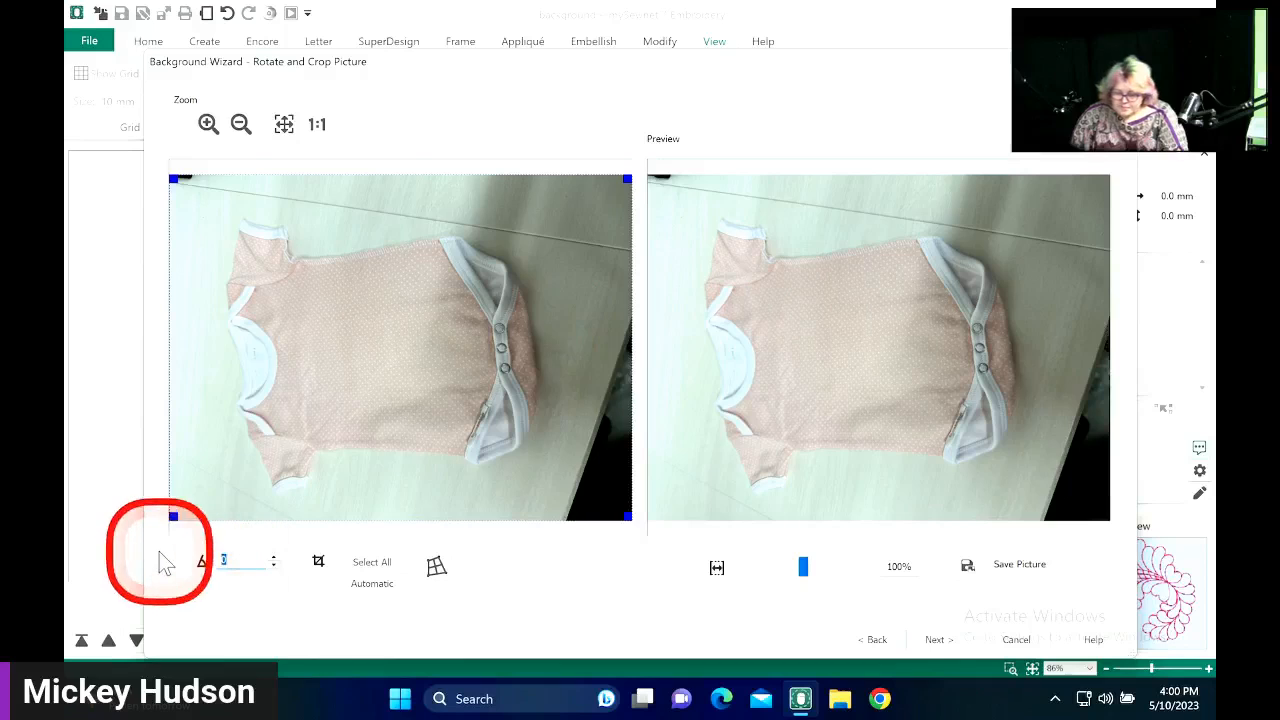
- Rotate the onesie picture by 90 degrees and try small angle adjustments in both directions to straighten the garment
type("90")
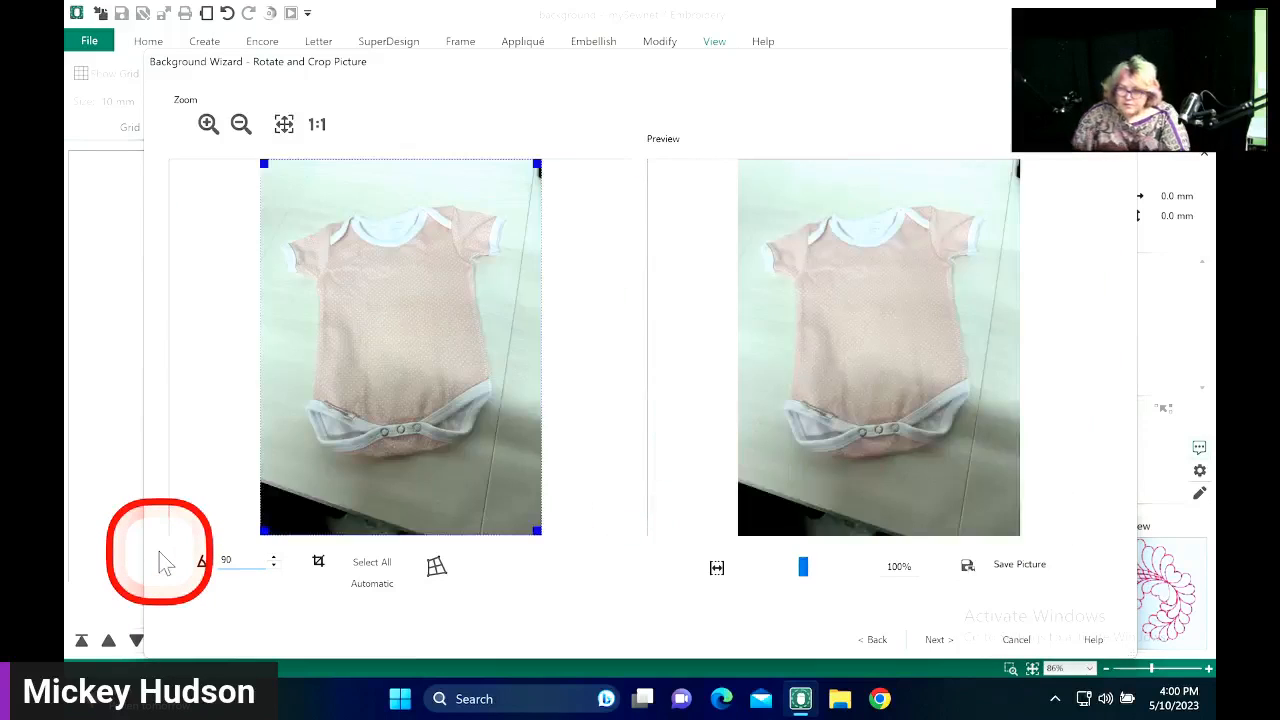
left_click(277, 560)
left_click(277, 560)
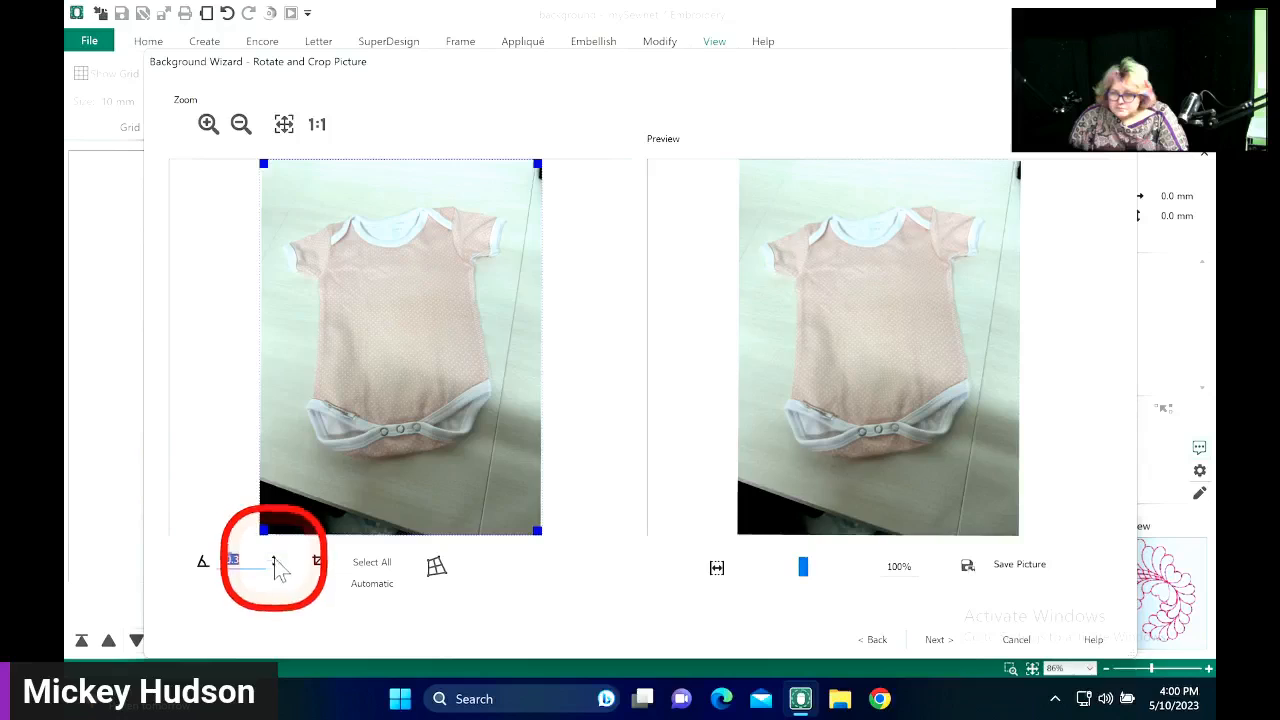
left_click(277, 560)
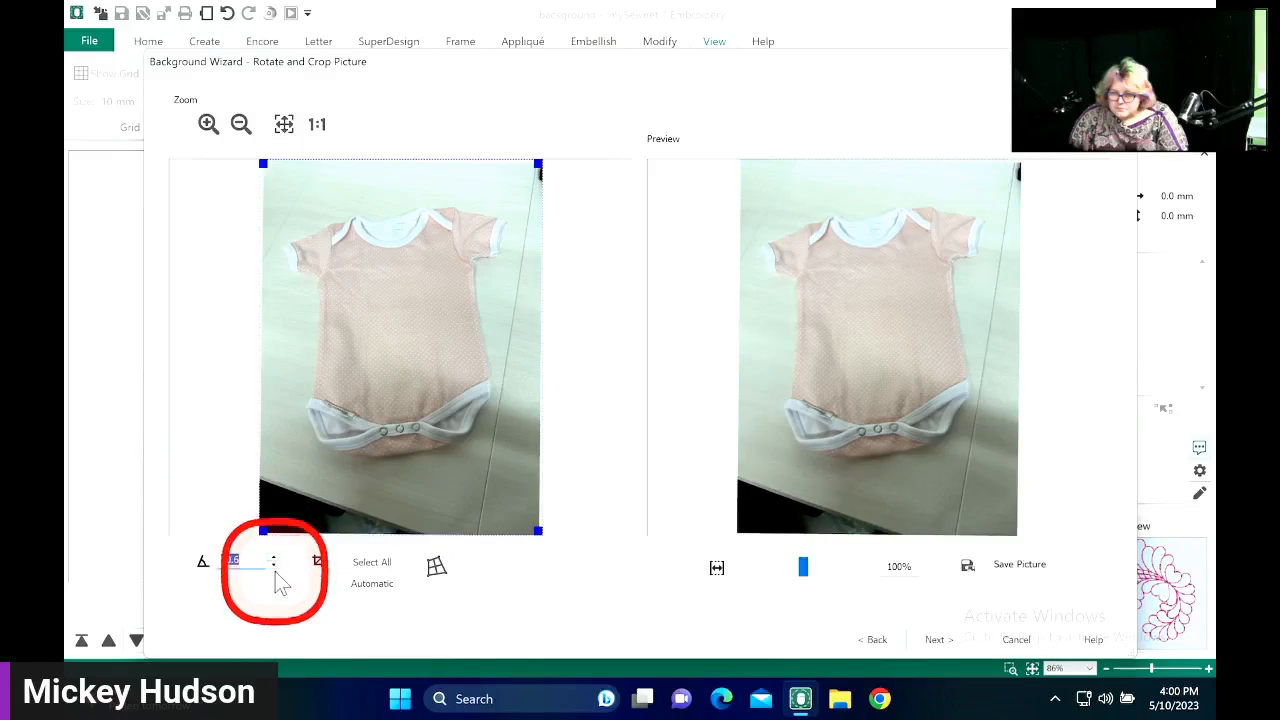
left_click(277, 560)
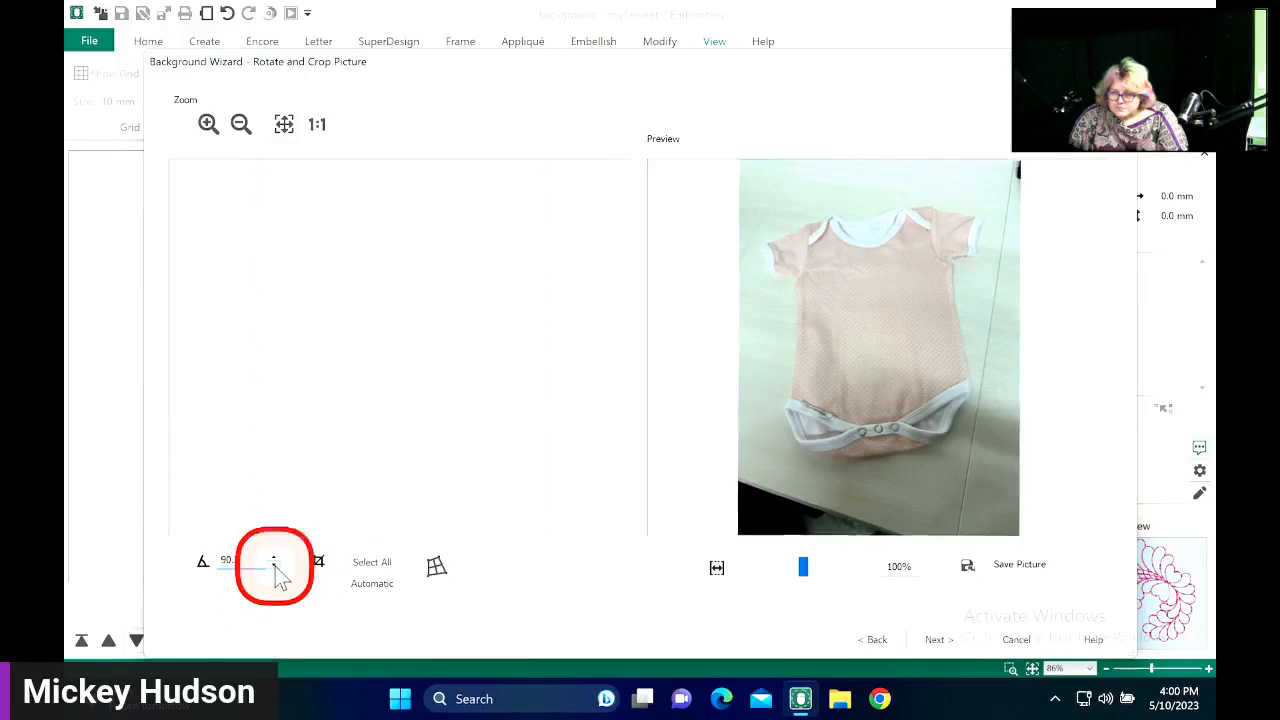
left_click(277, 560)
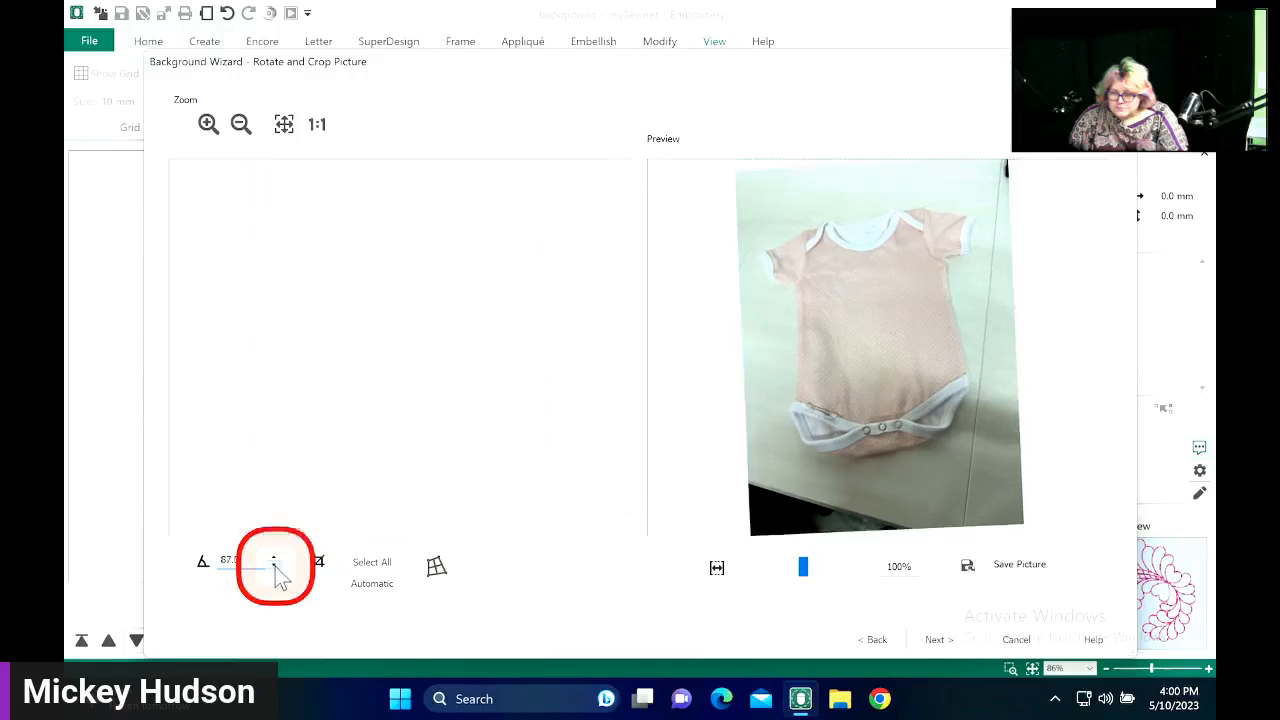
left_click(276, 565)
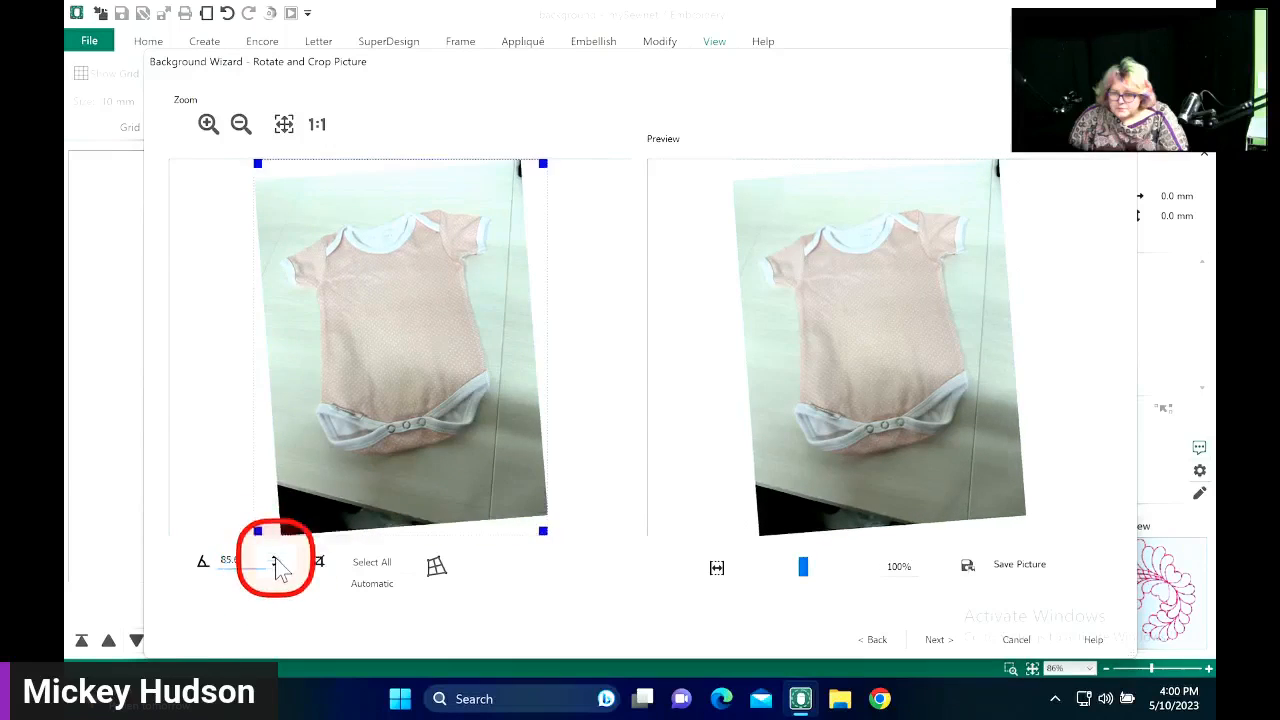
left_click(275, 558)
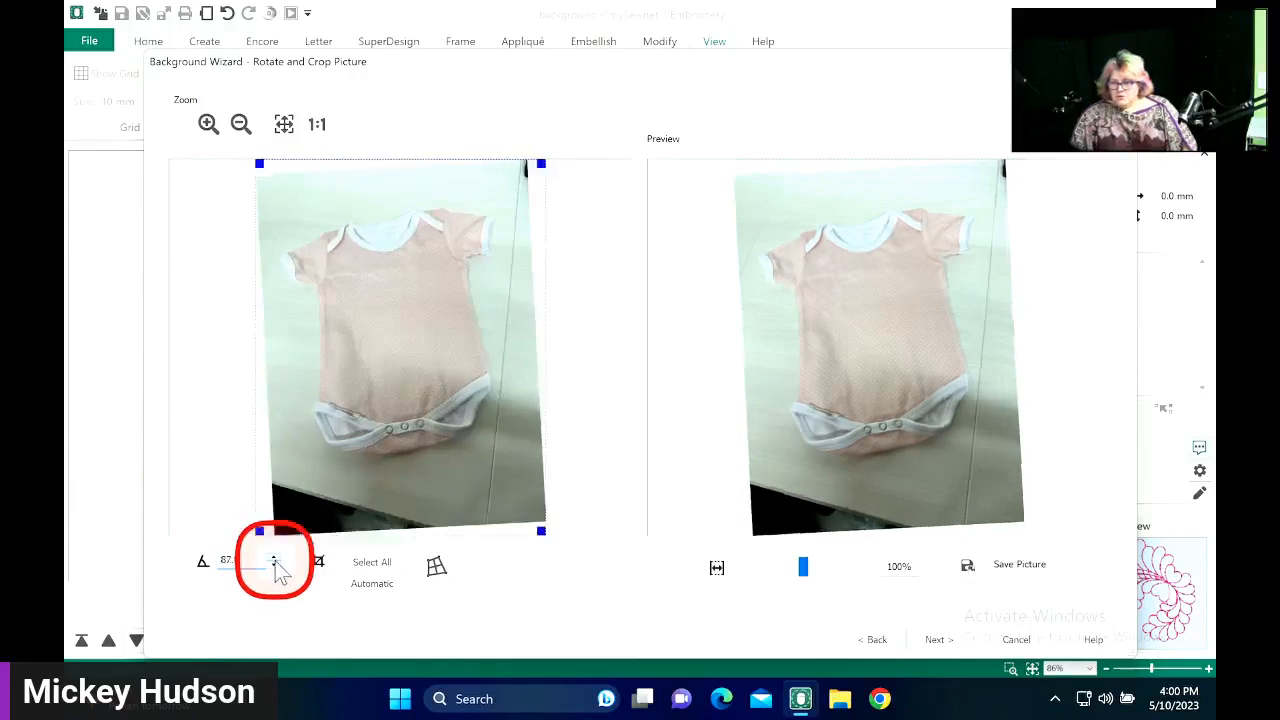
left_click(275, 559)
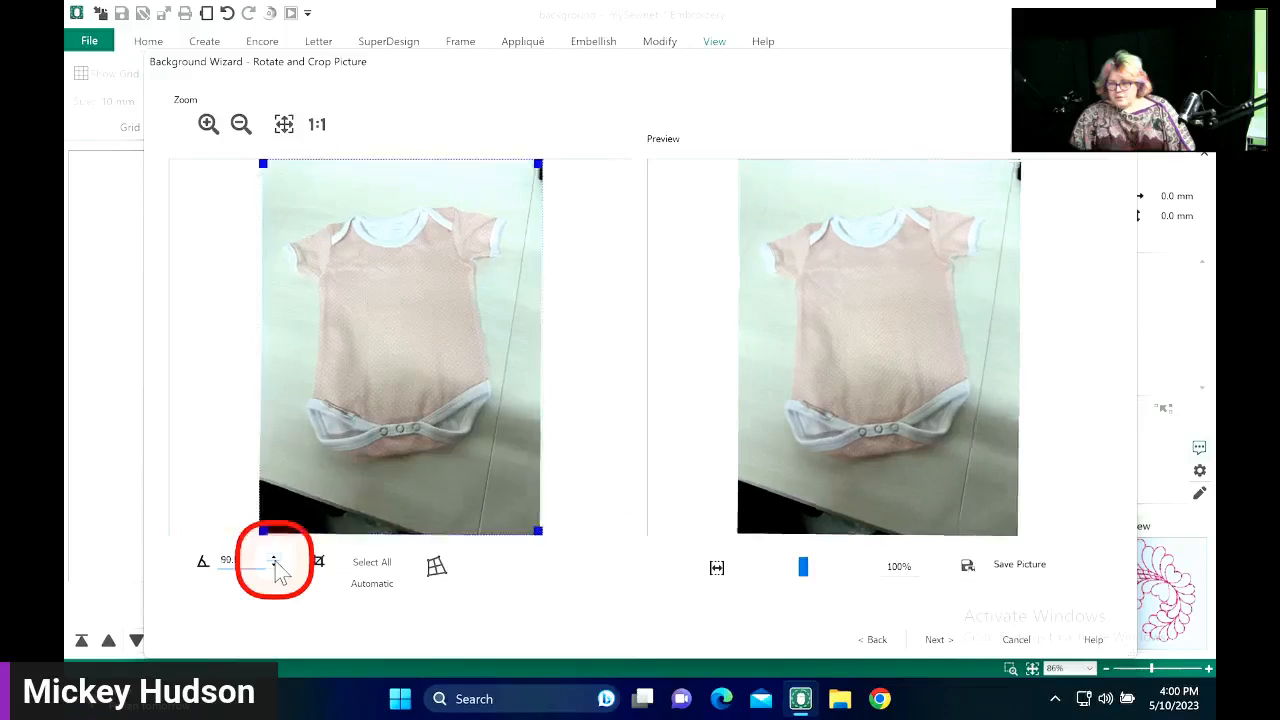
left_click(275, 559)
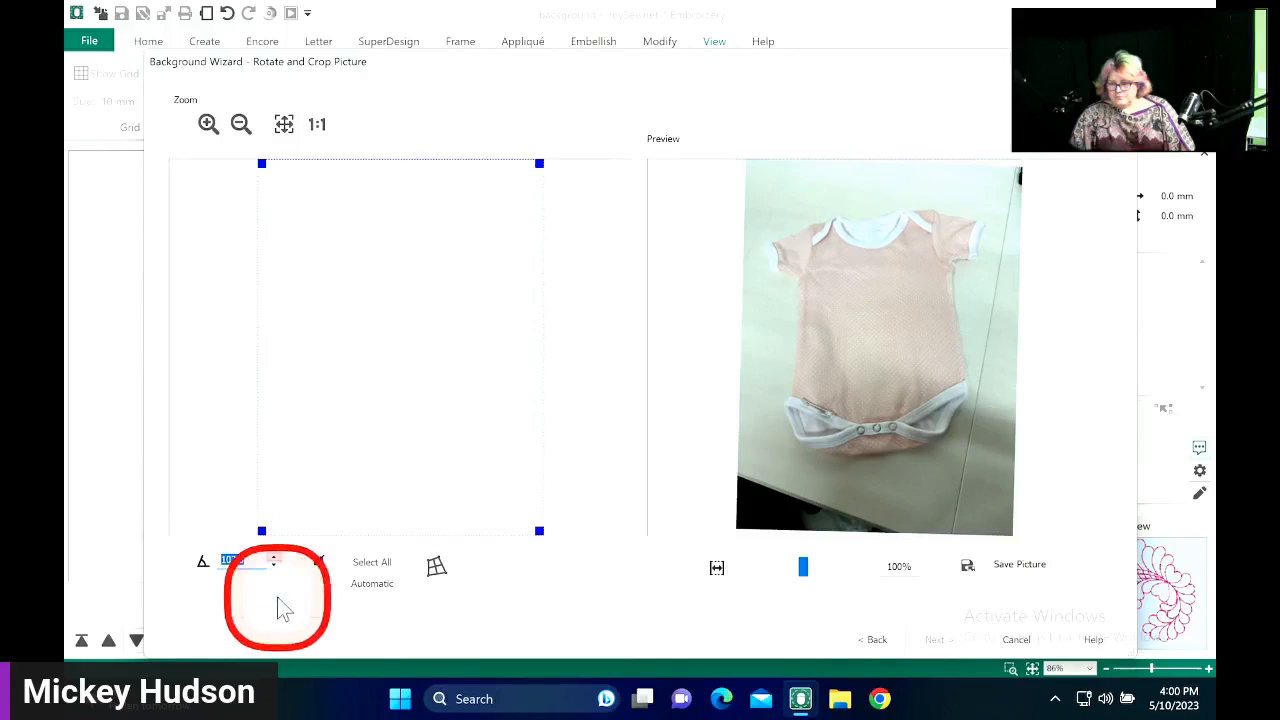
left_click(400, 397)
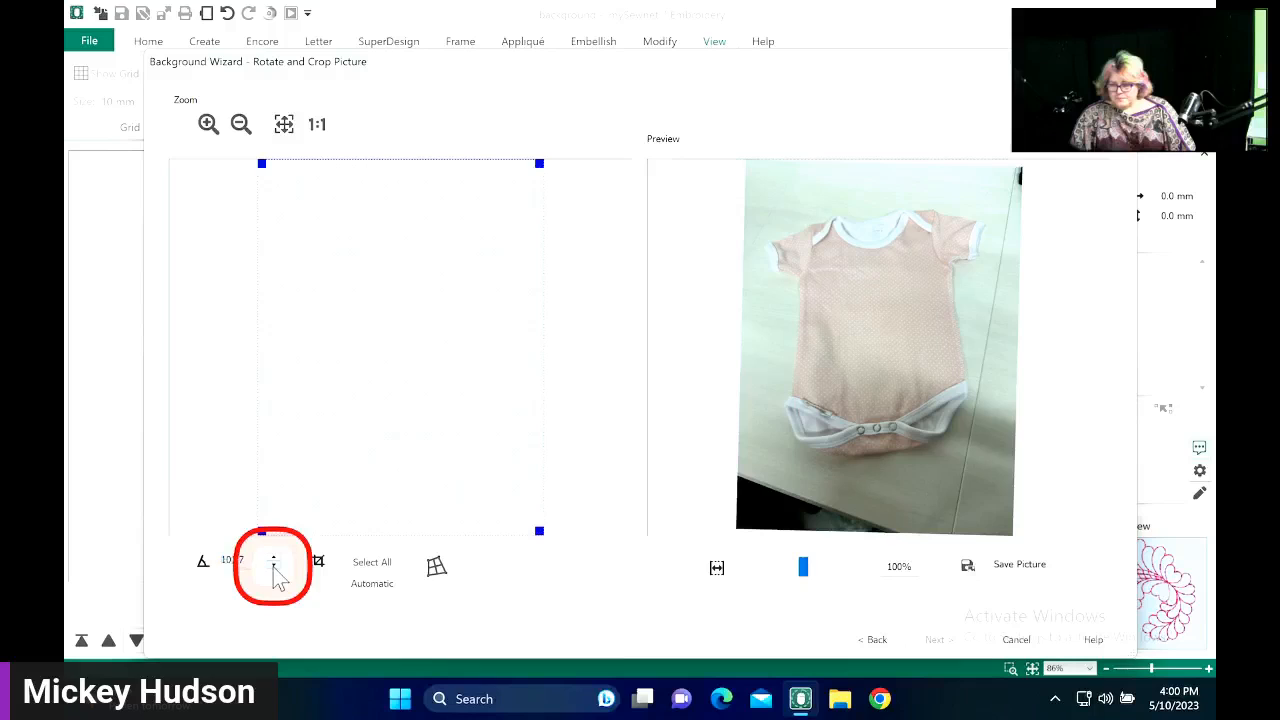
- Go back and forth through the wizard stages to reload the onesie picture for cropping, and cancel the Background Wizard
left_click(882, 640)
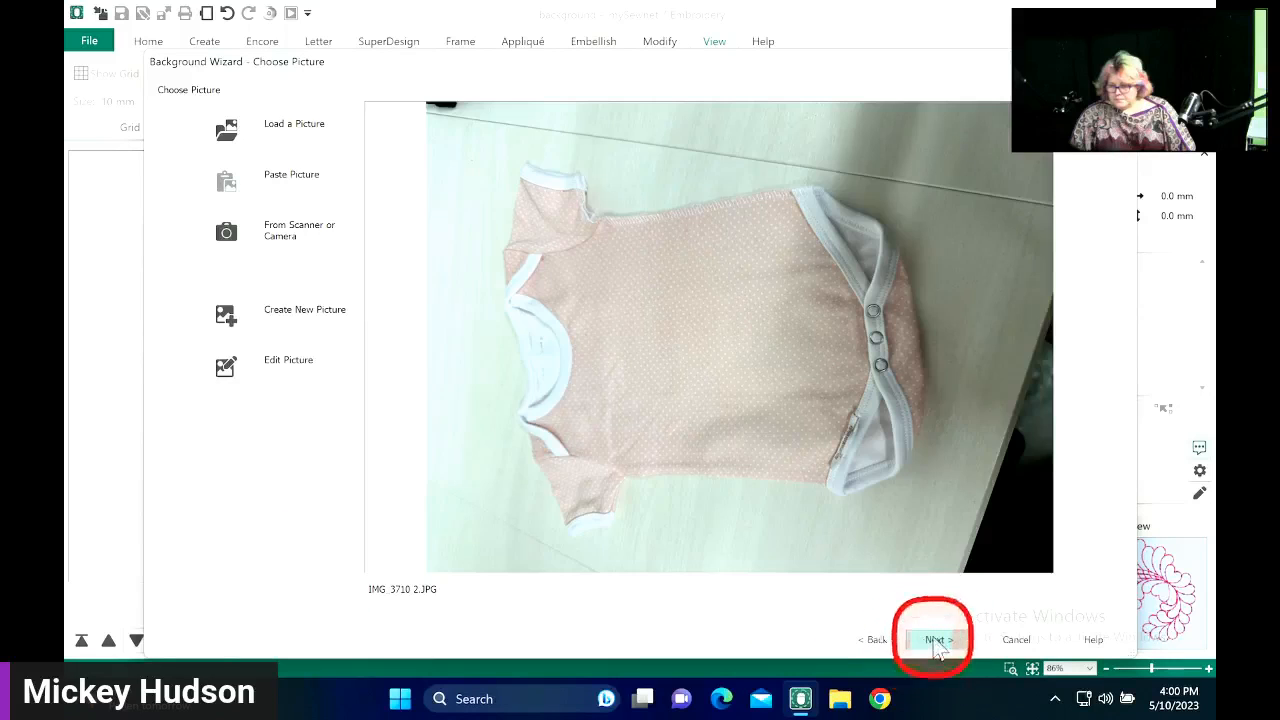
left_click(936, 641)
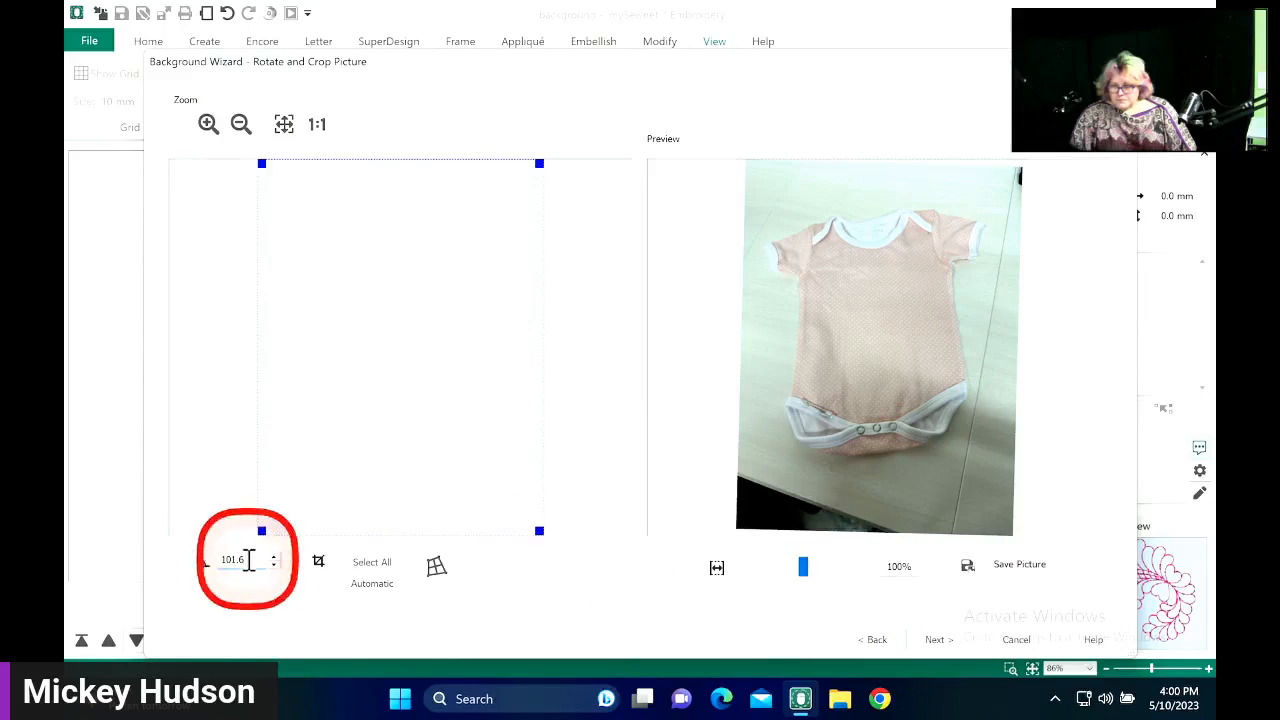
left_click(880, 644)
left_click(879, 640)
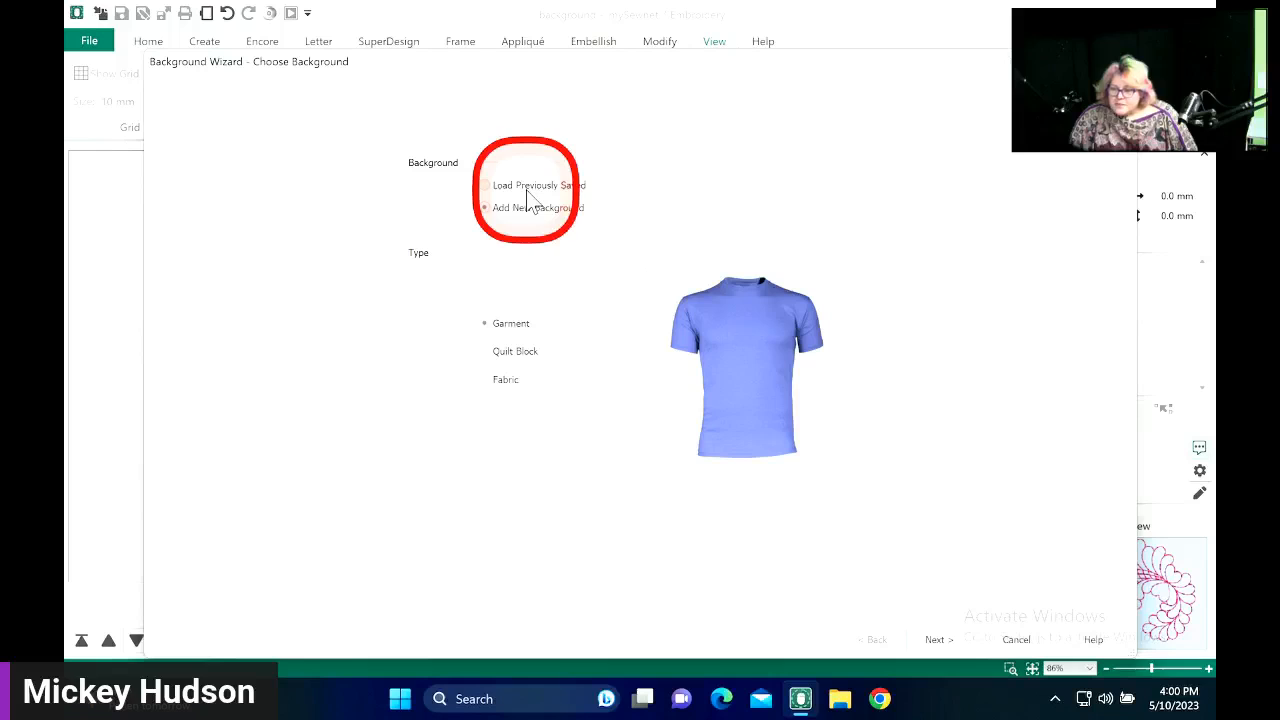
left_click(937, 639)
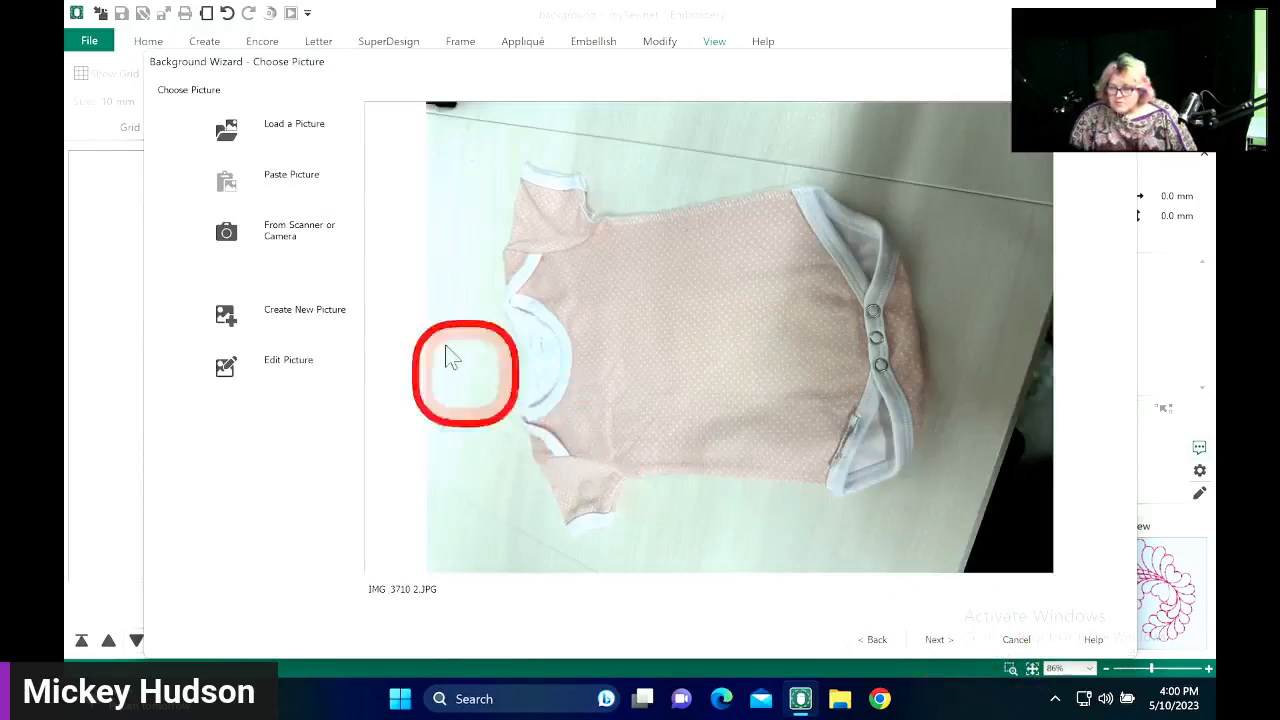
left_click(937, 639)
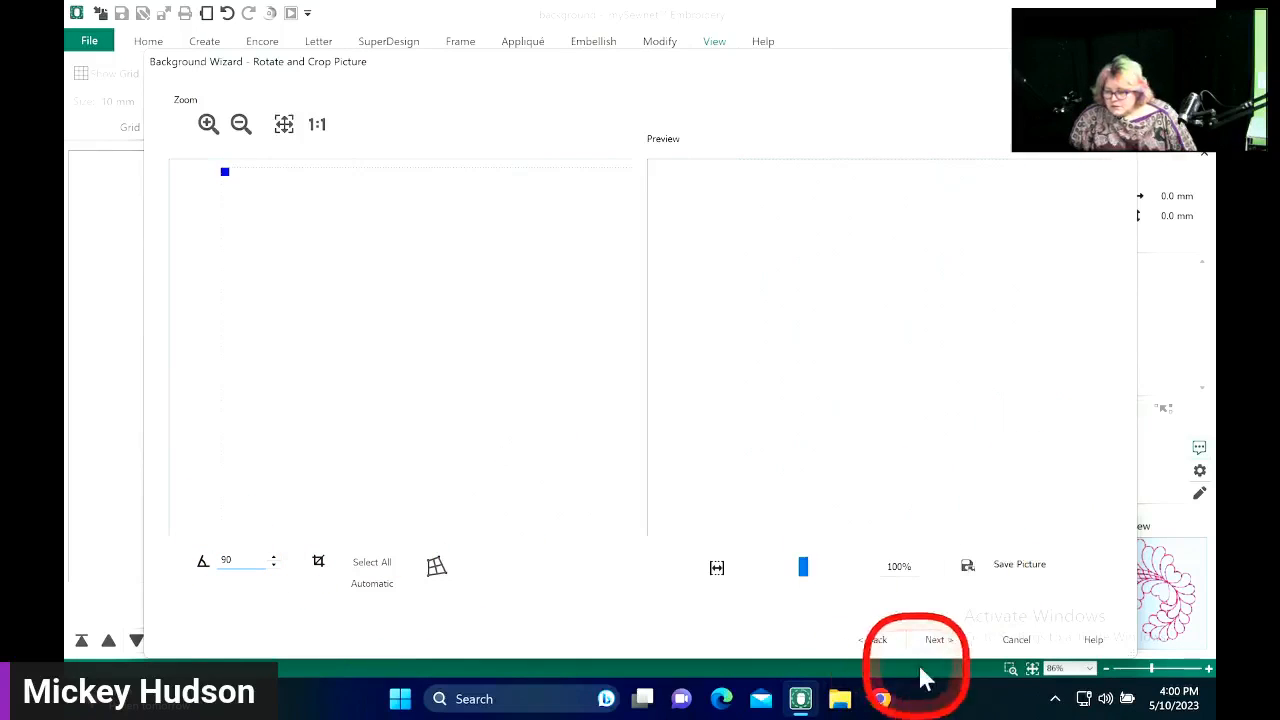
left_click(1016, 639)
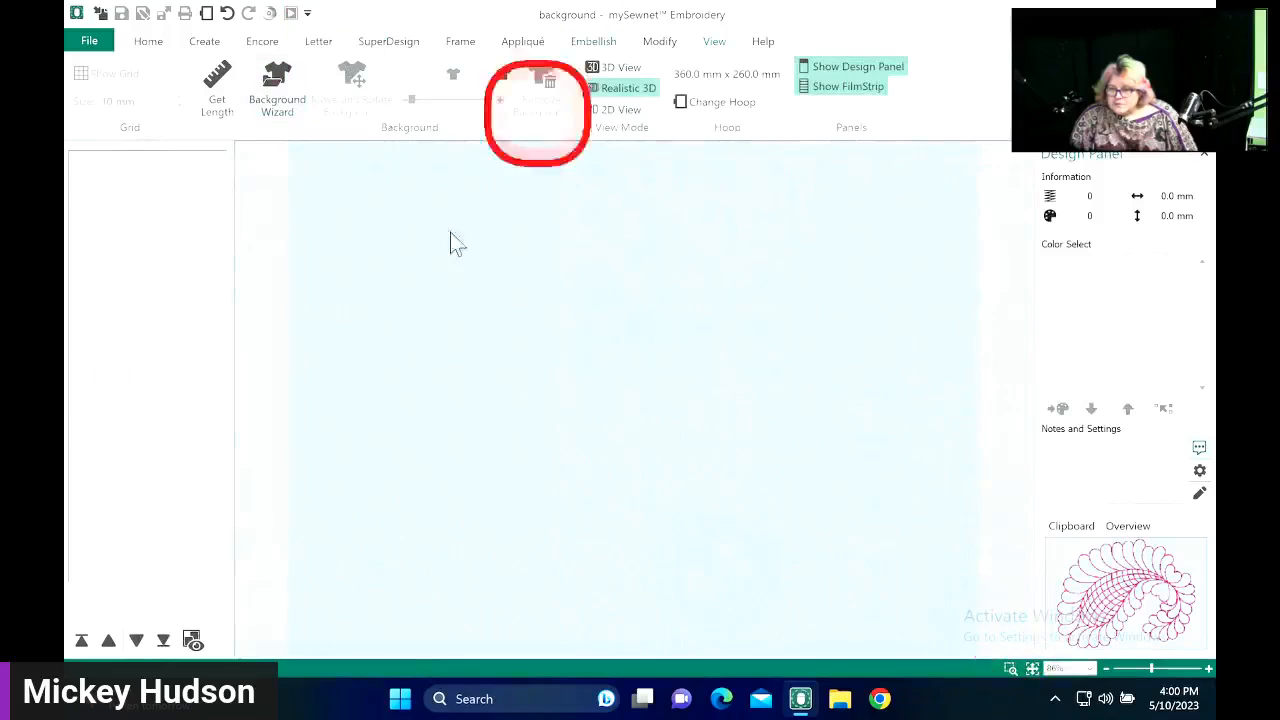
- Restore the program window to a smaller size and load IMG_3710 2.JPG from Downloads for a new garment background
double_click(720, 22)
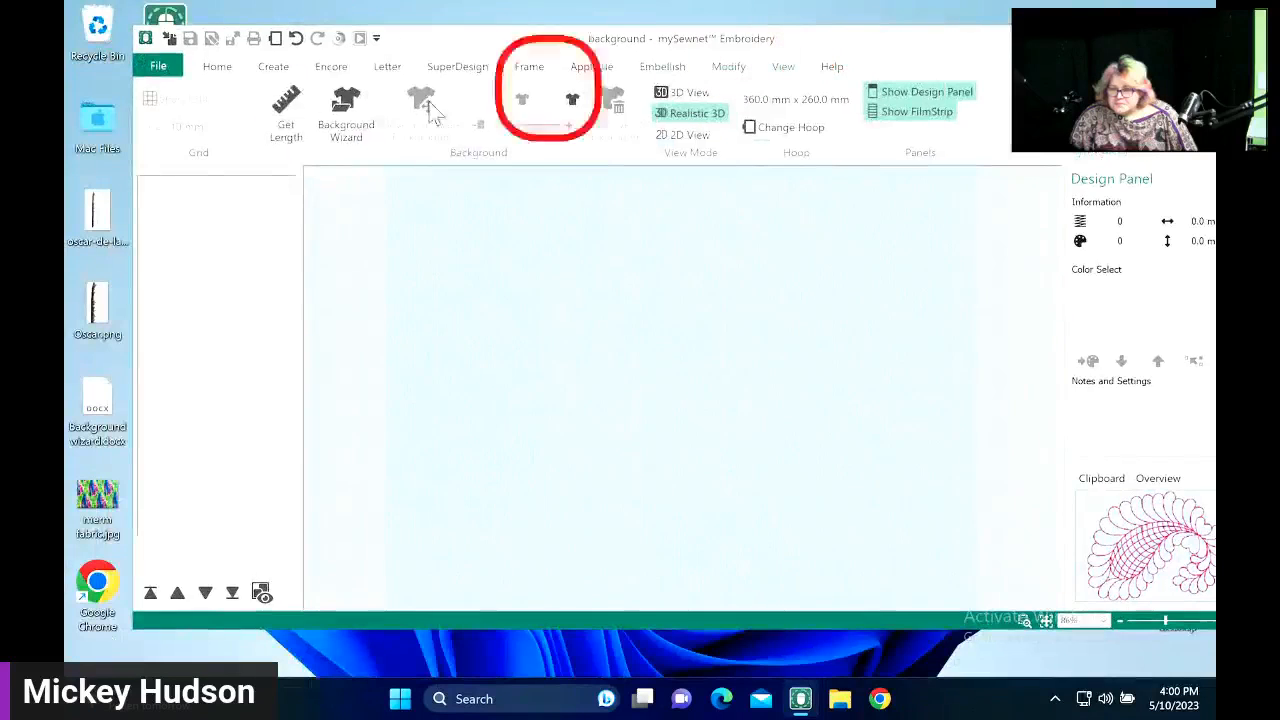
left_click(343, 125)
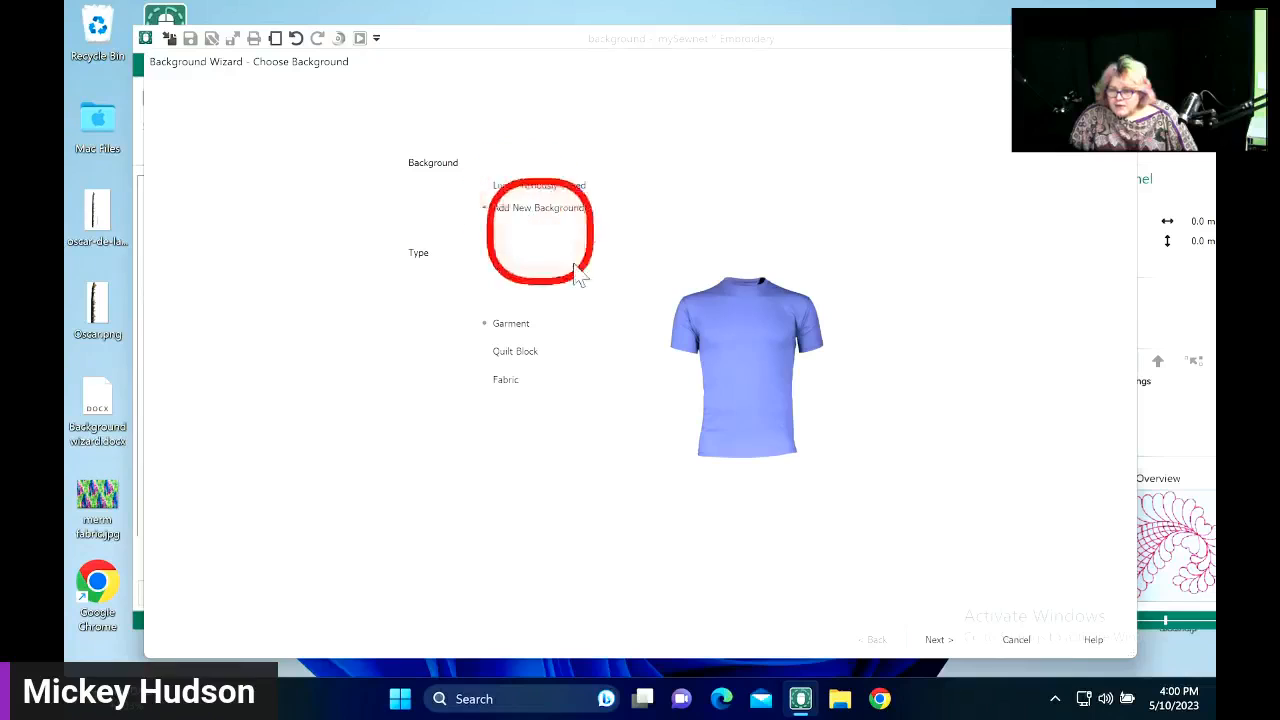
left_click(958, 645)
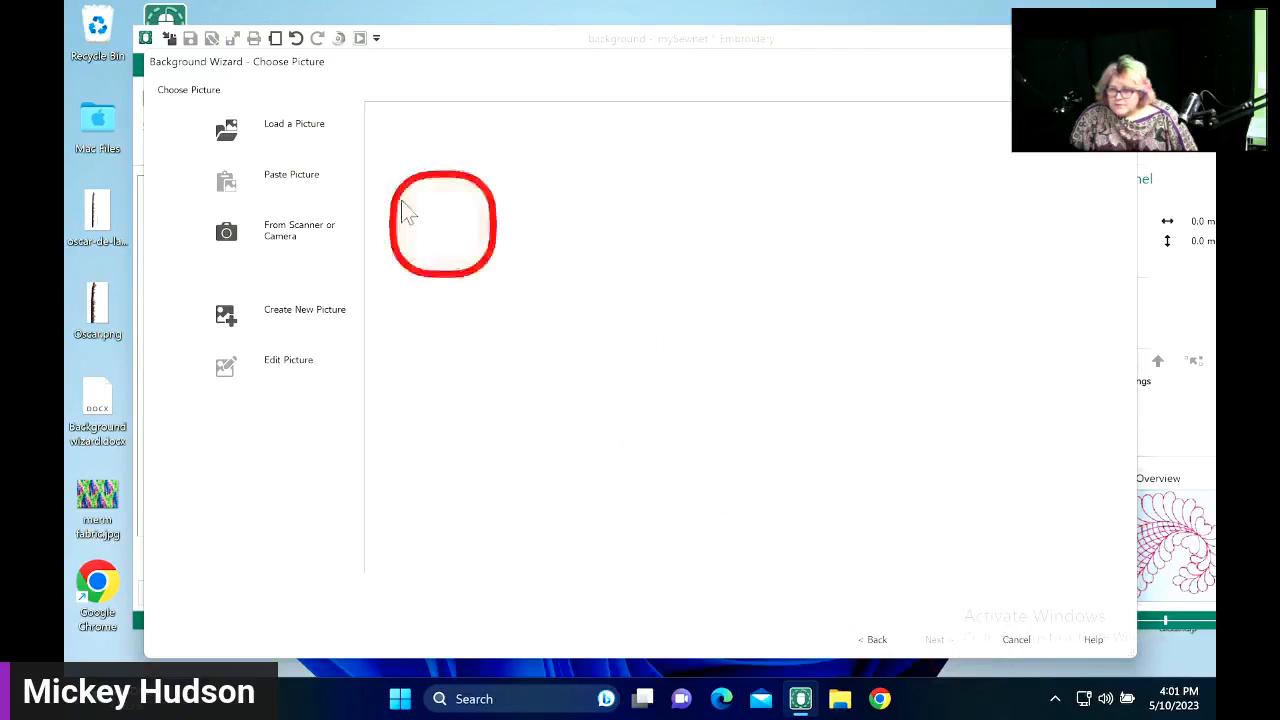
left_click(230, 136)
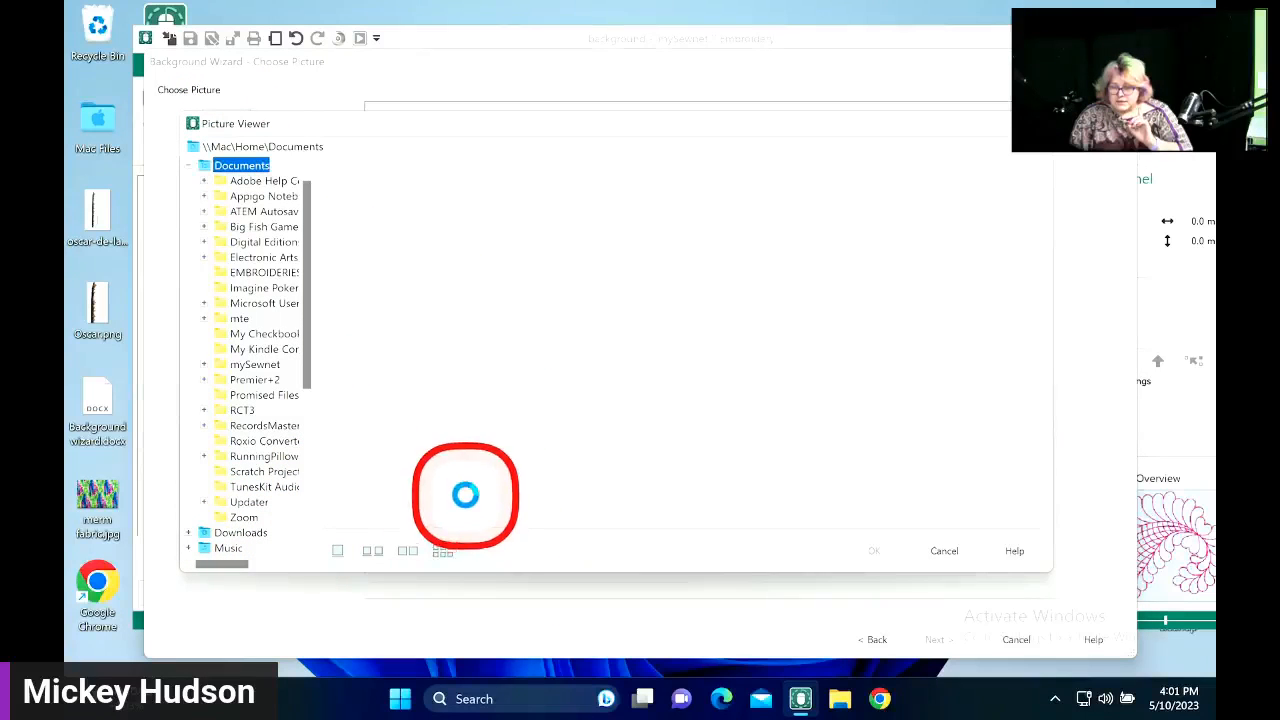
left_click(311, 537)
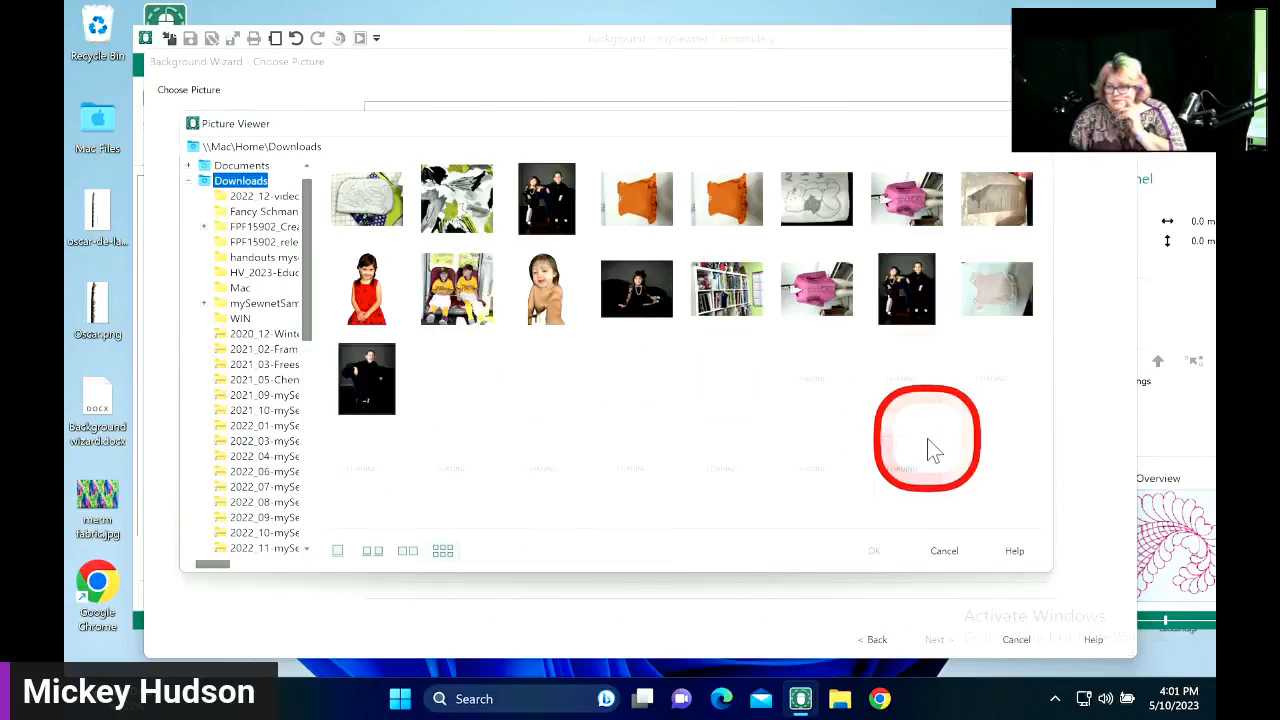
left_click(975, 295)
left_click(870, 551)
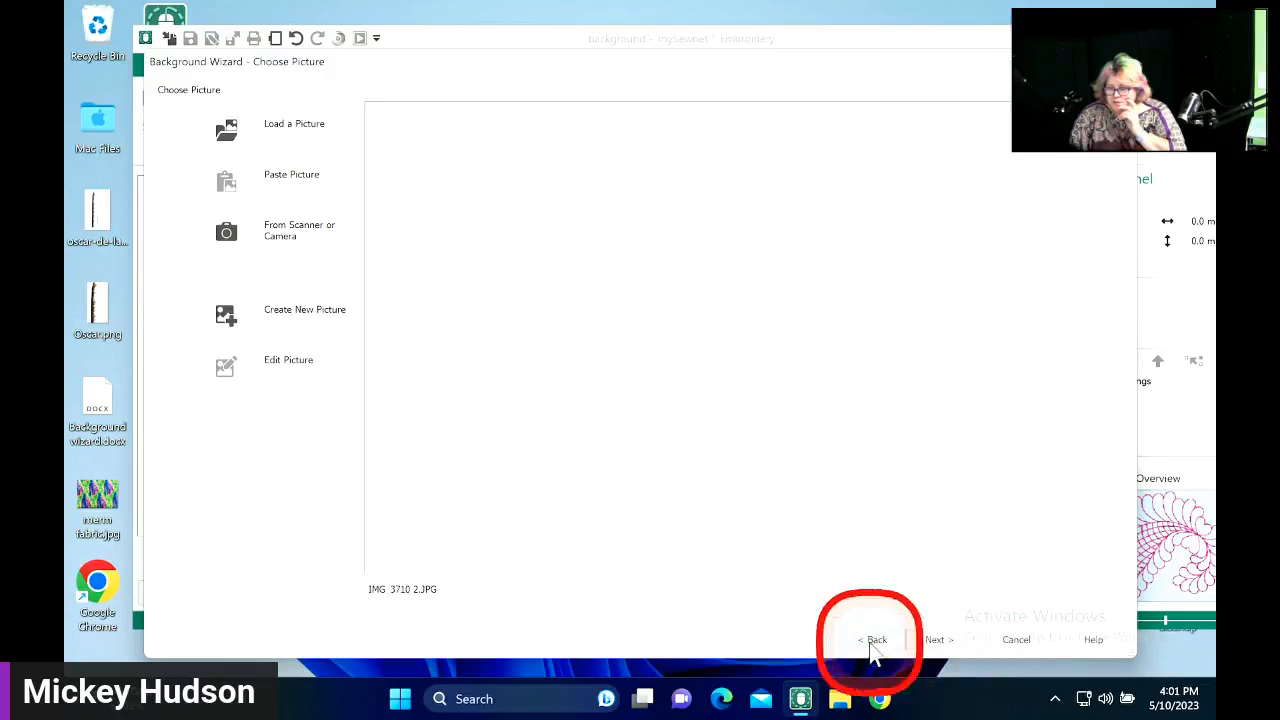
- Return to the picture choice, load IMG_3708.JPG from the Downloads folder instead, and continue to the rotate and crop stage
left_click(873, 640)
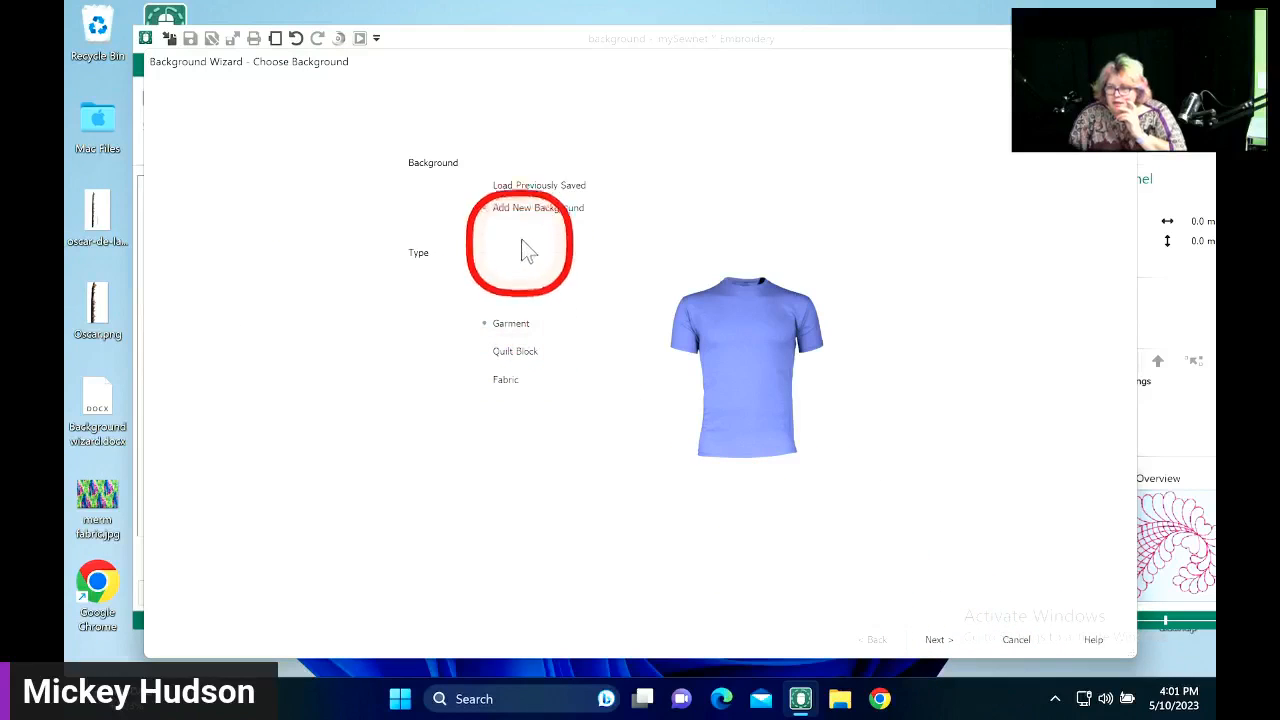
left_click(933, 640)
left_click(226, 132)
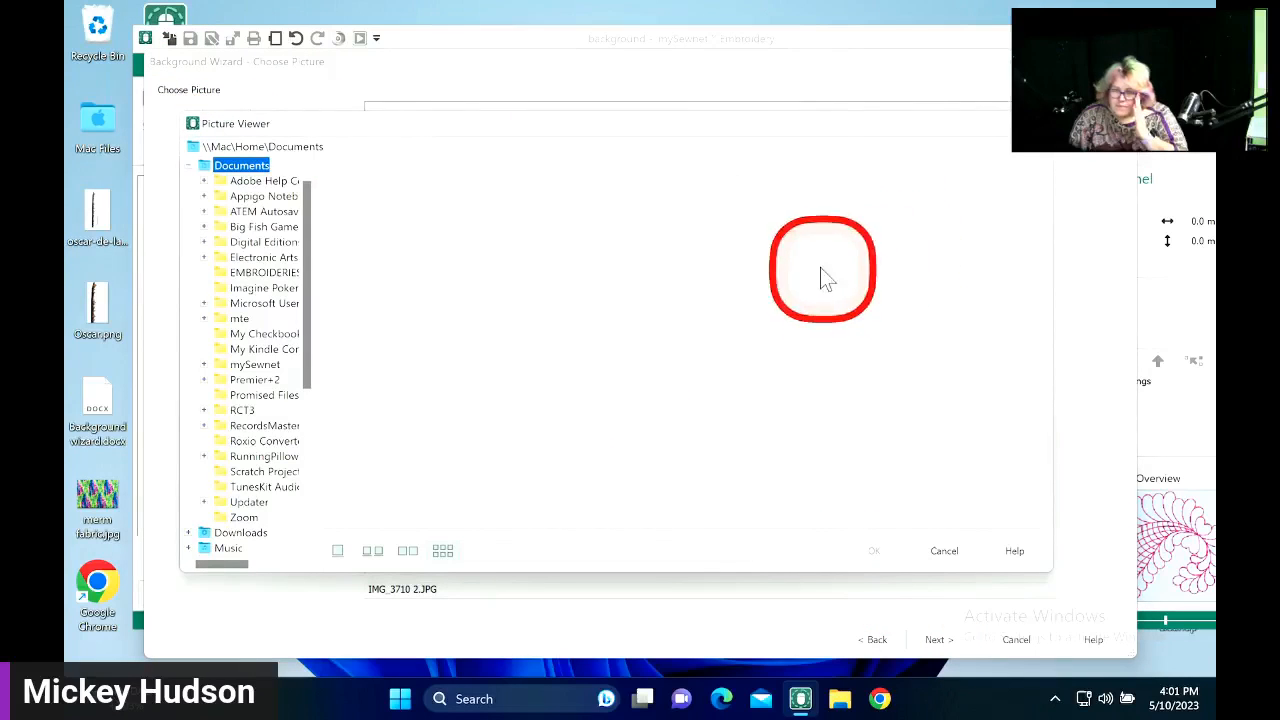
left_click(240, 517)
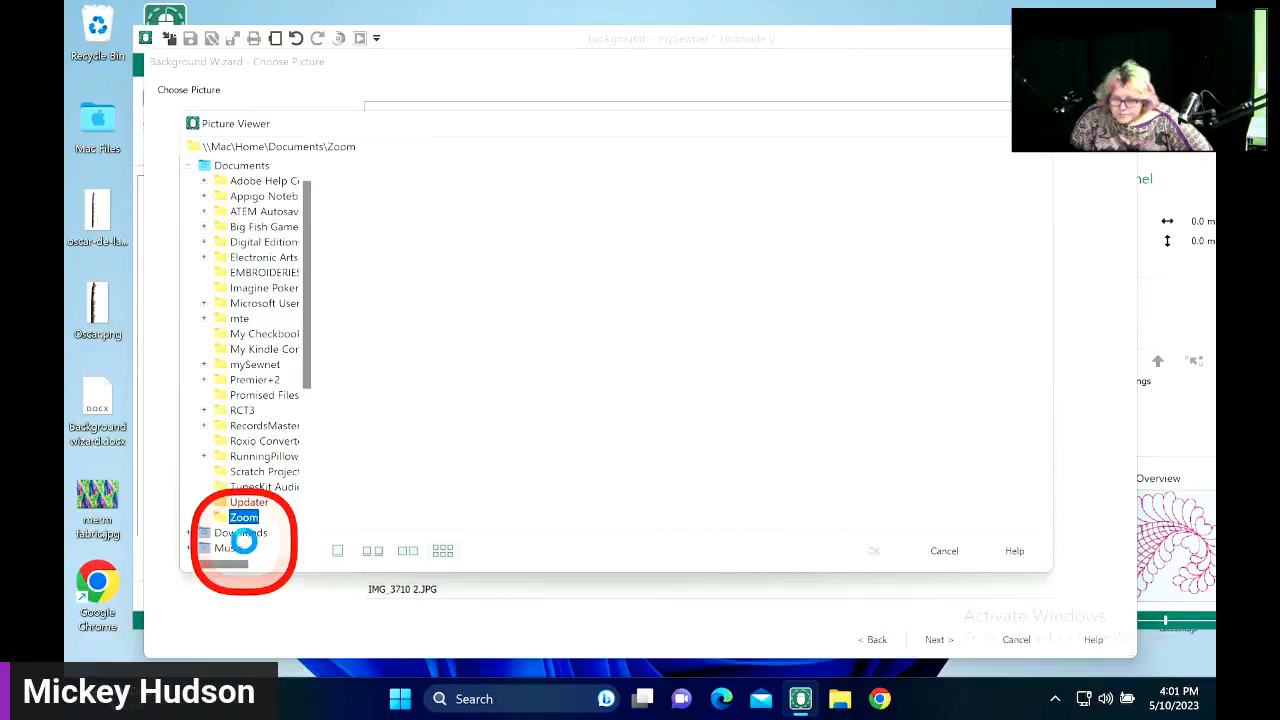
left_click(240, 532)
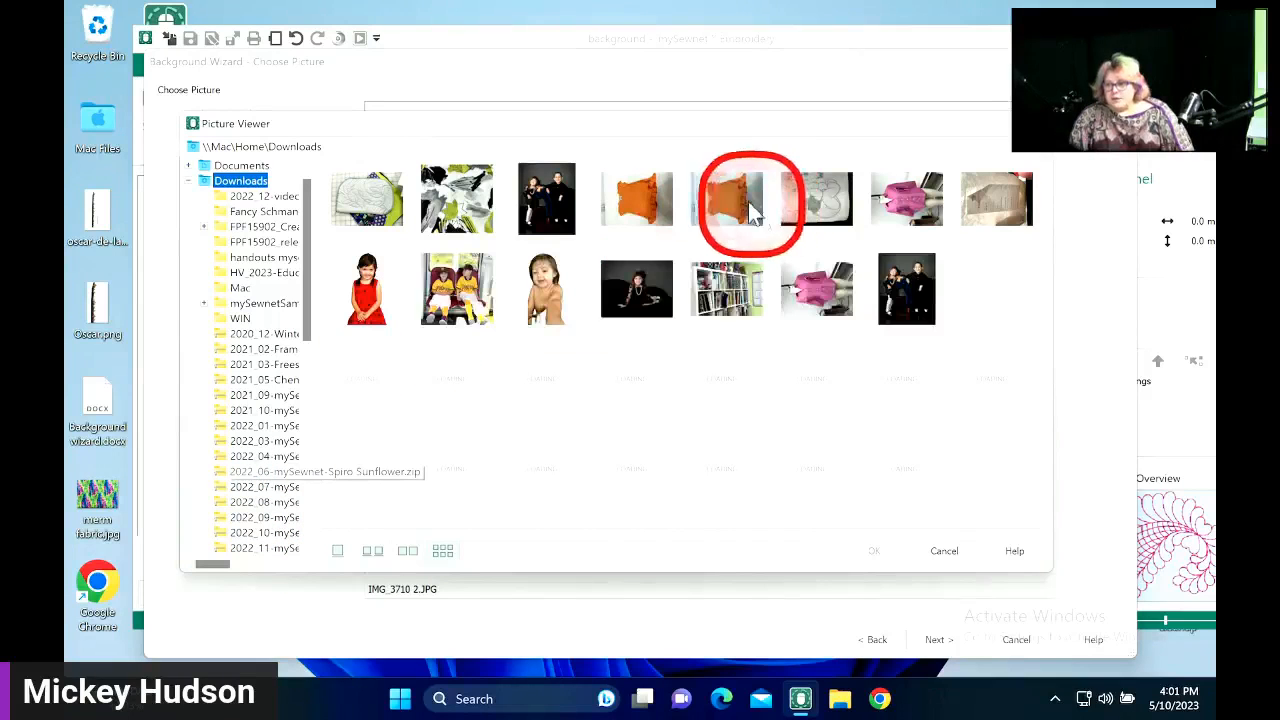
left_click(876, 551)
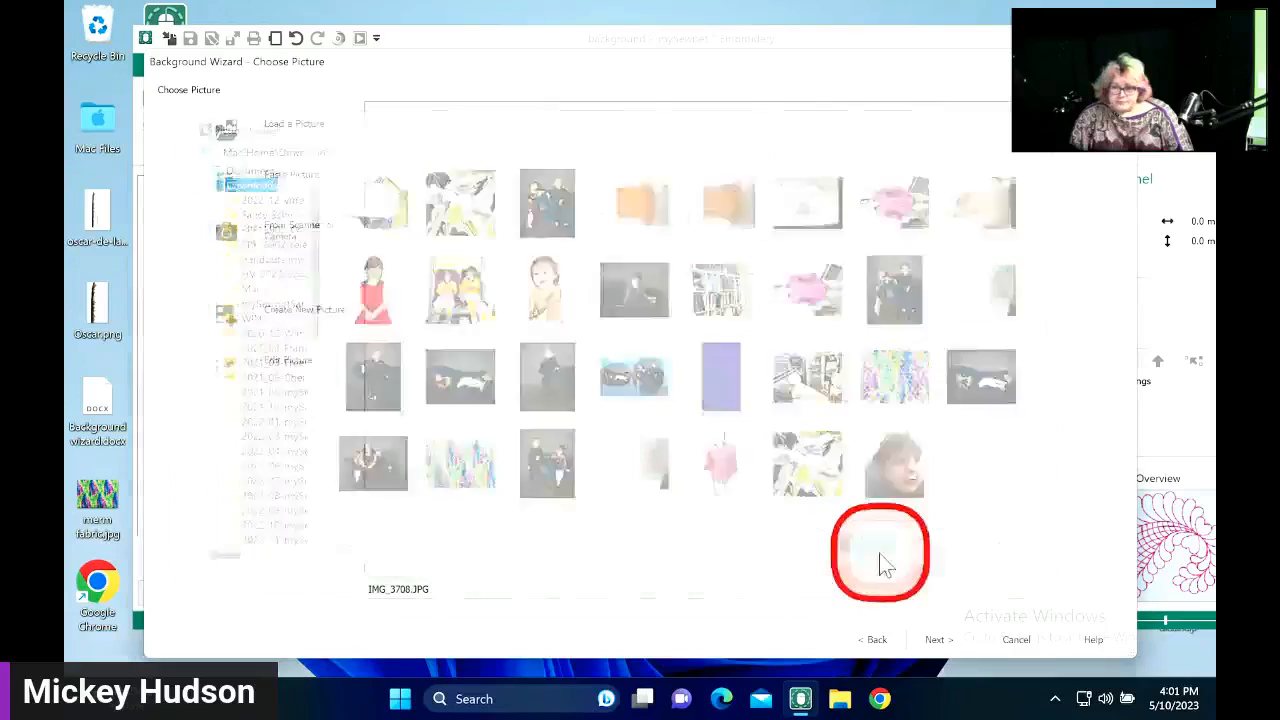
left_click(934, 641)
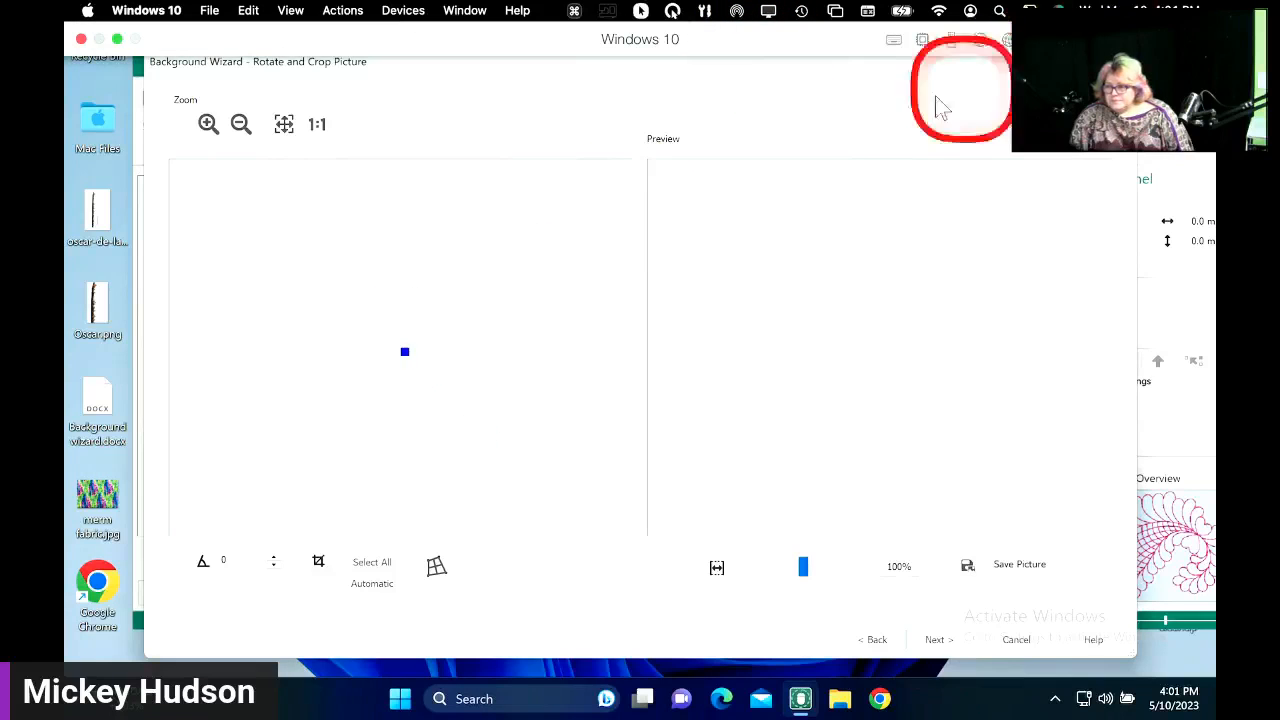
- Show the Windows desktop and try to restart the Embroidery program
key("super+d")
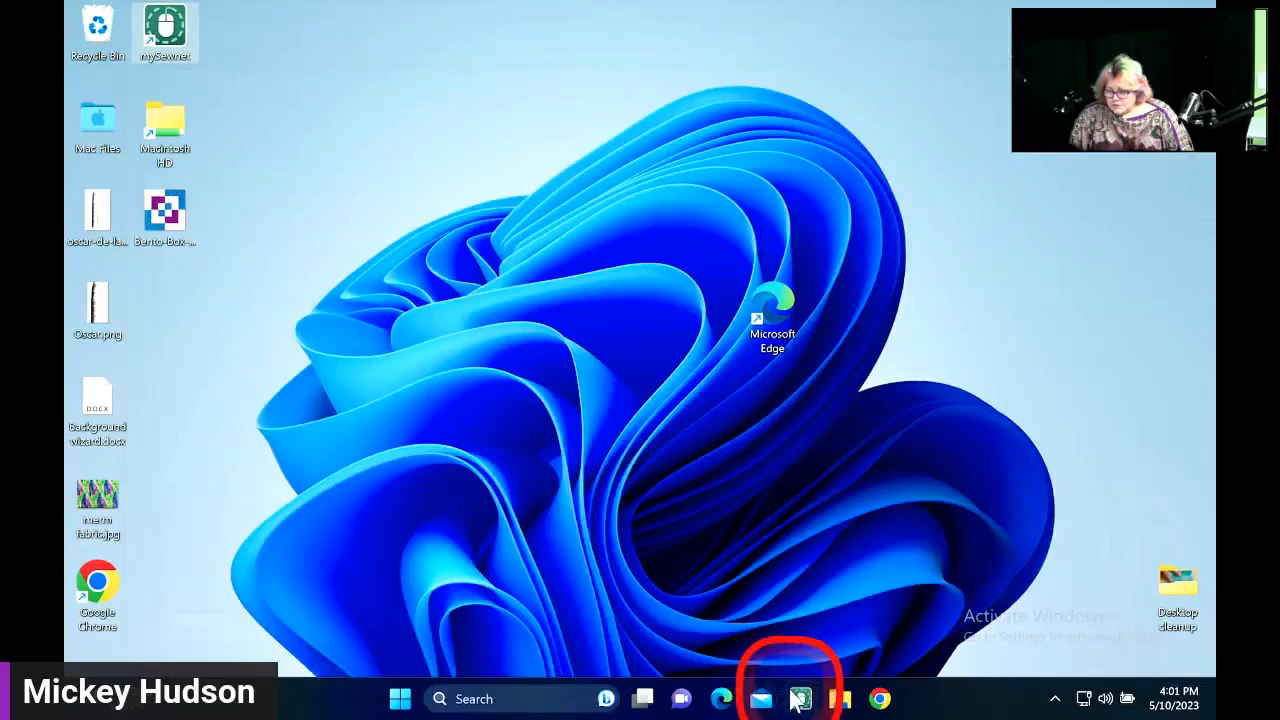
right_click(799, 699)
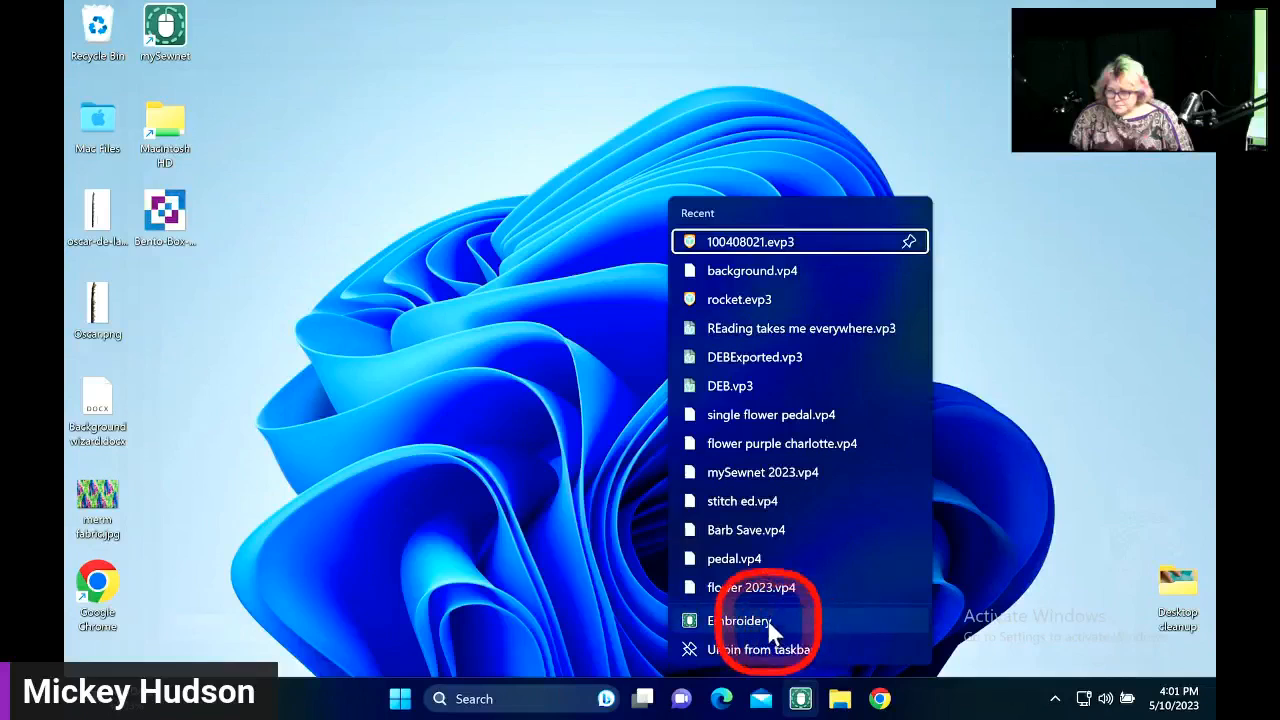
left_click(979, 350)
right_click(799, 699)
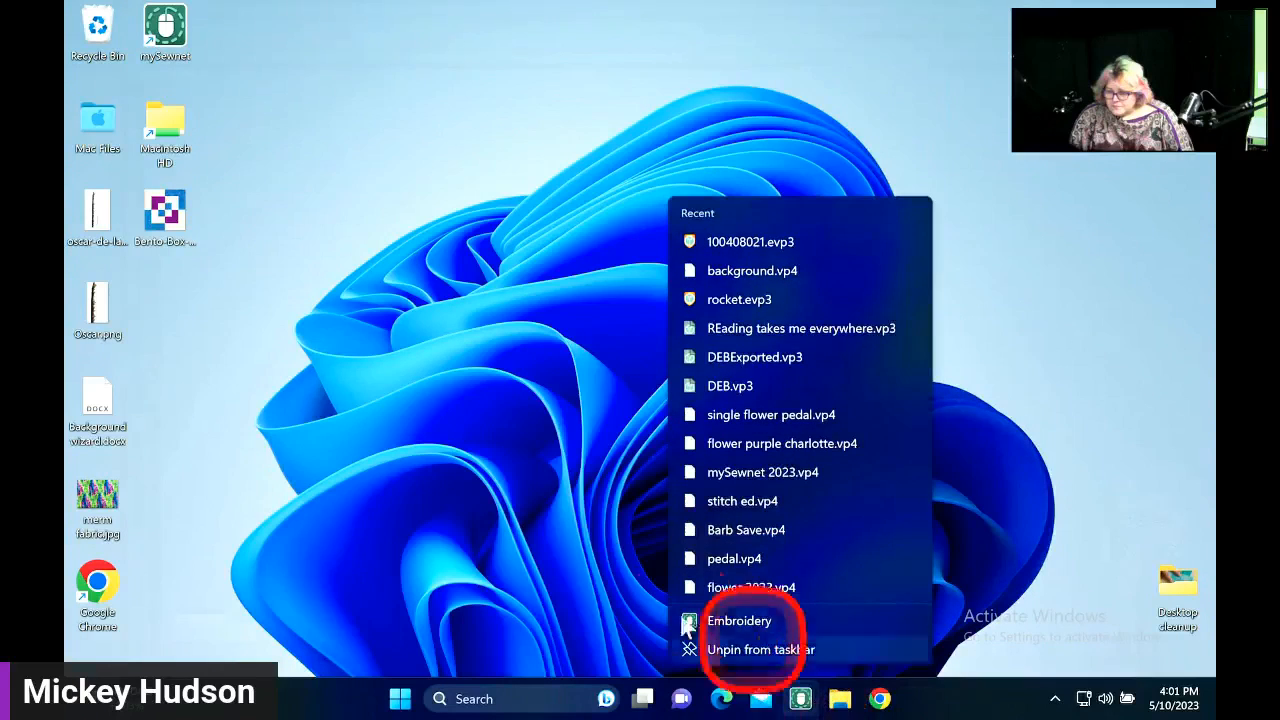
left_click(801, 700)
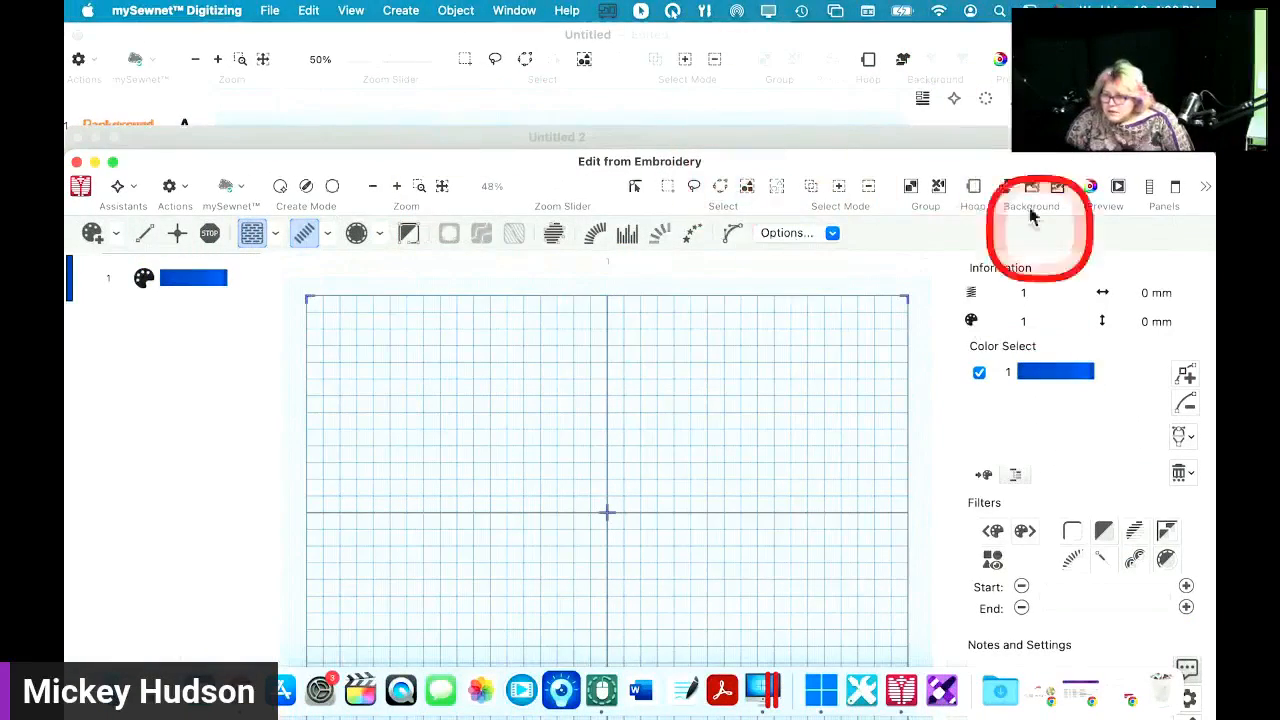
left_click_drag(936, 170, 910, 166)
left_click(983, 187)
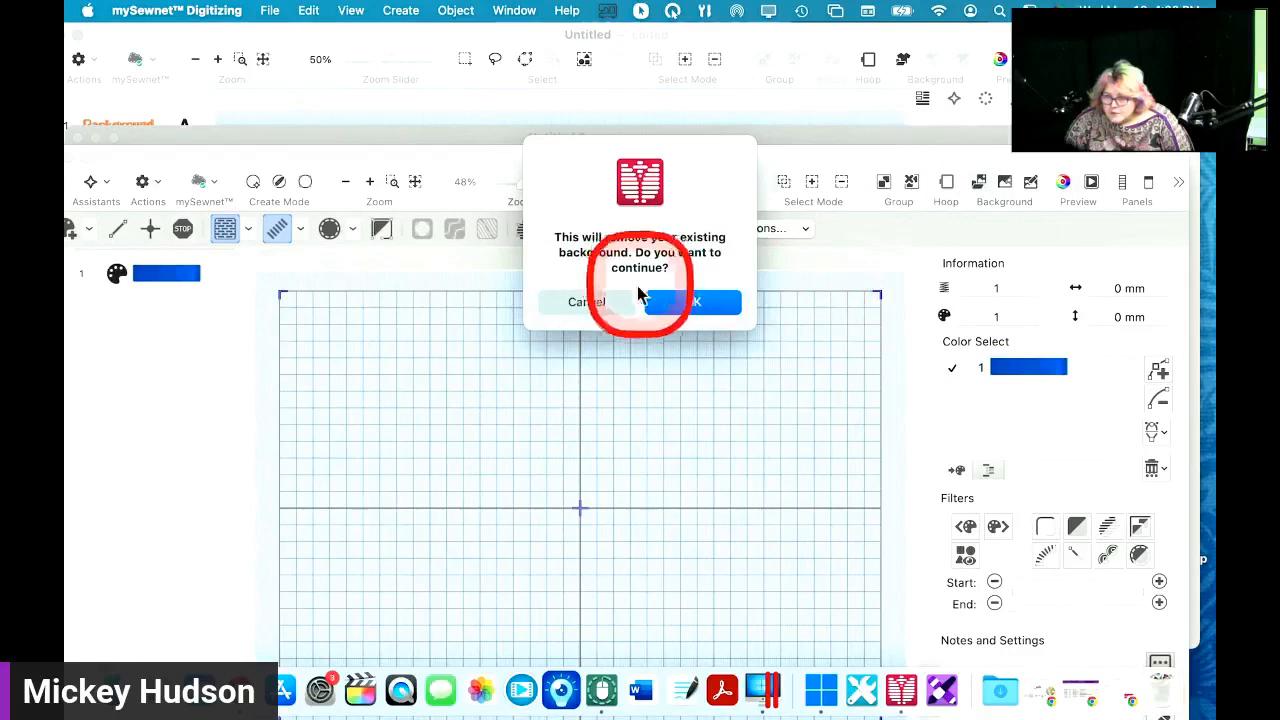
left_click(590, 302)
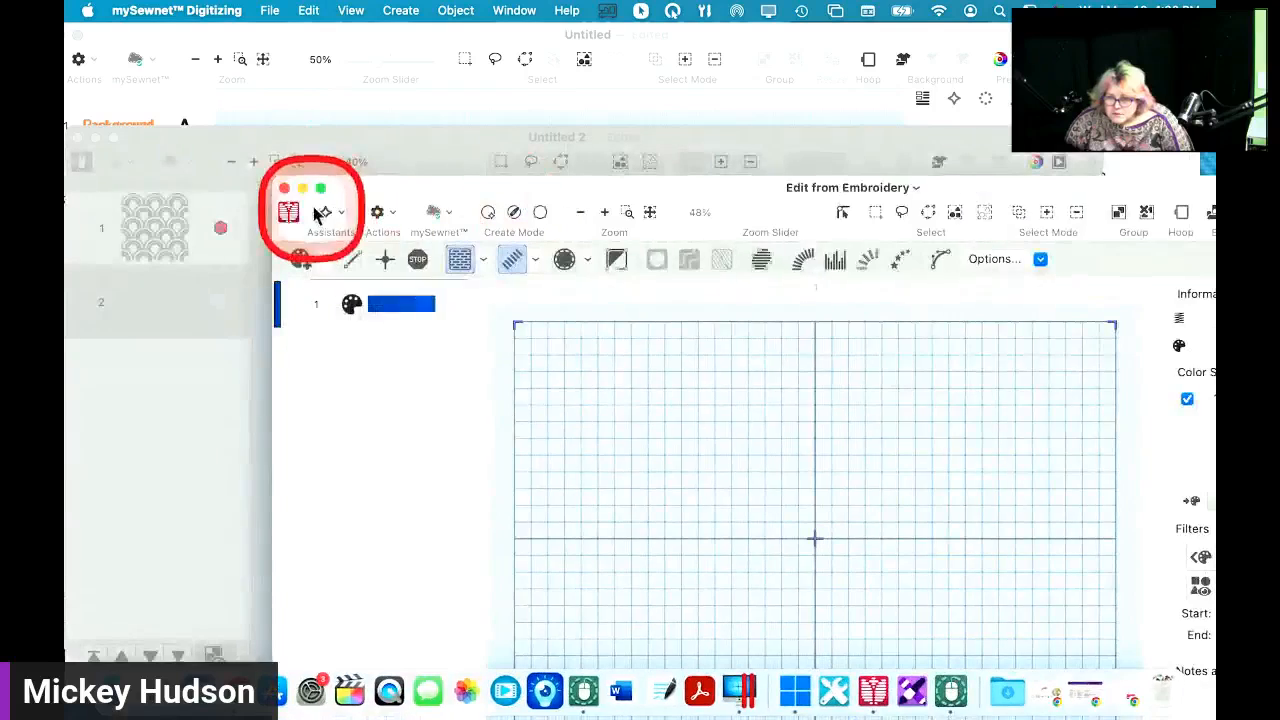
- Close the Edit from Embroidery window in the Mac version and delete the scalloped arch design from Untitled 2
left_click(277, 191)
left_click(561, 296)
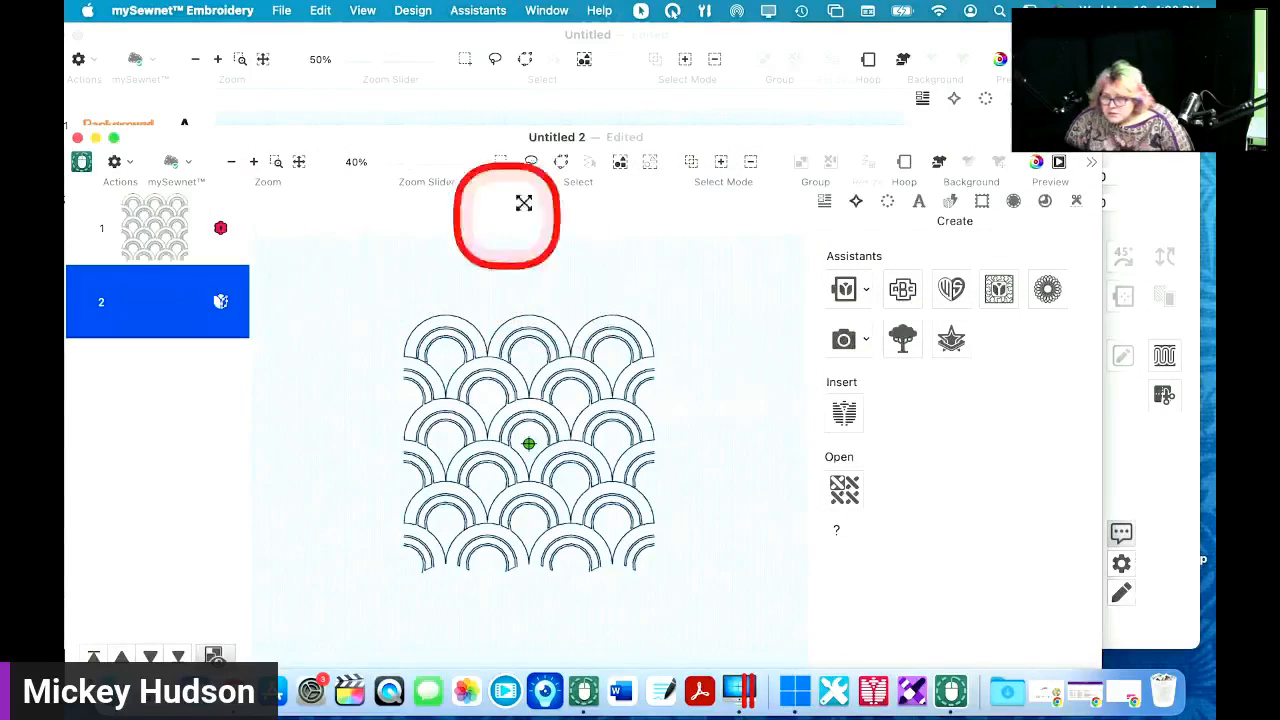
left_click(580, 387)
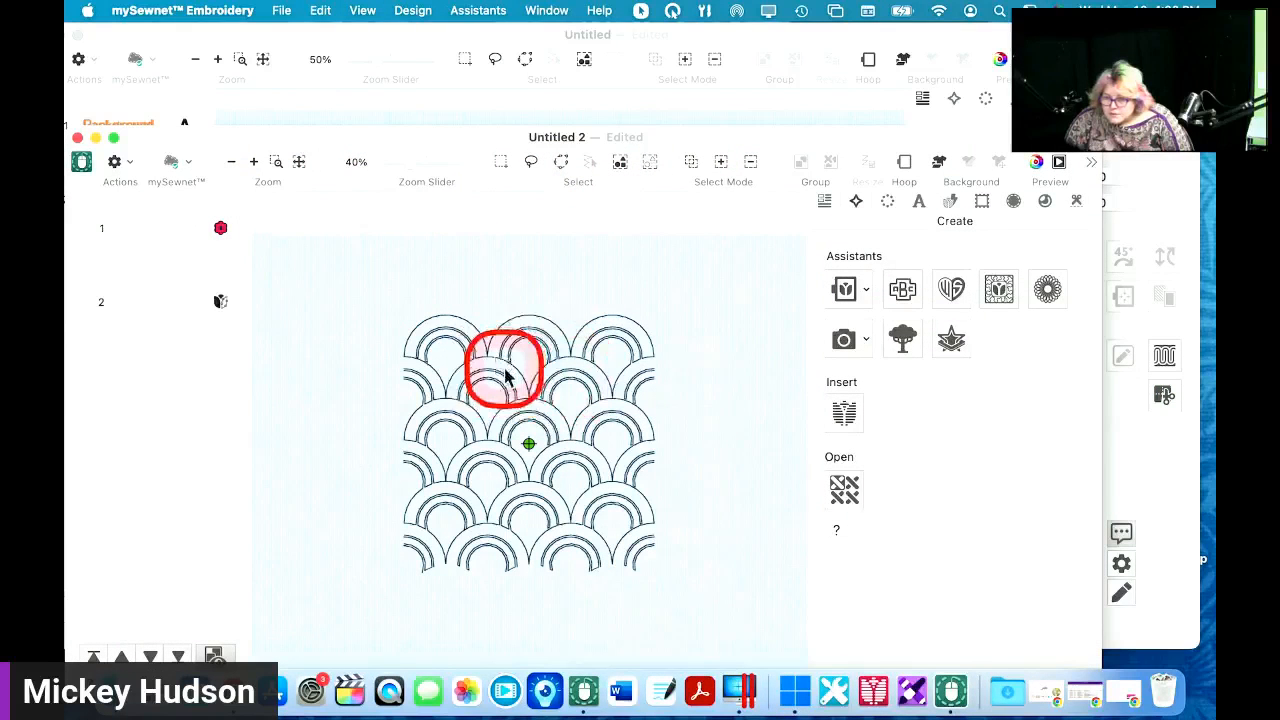
left_click(160, 252)
right_click(160, 252)
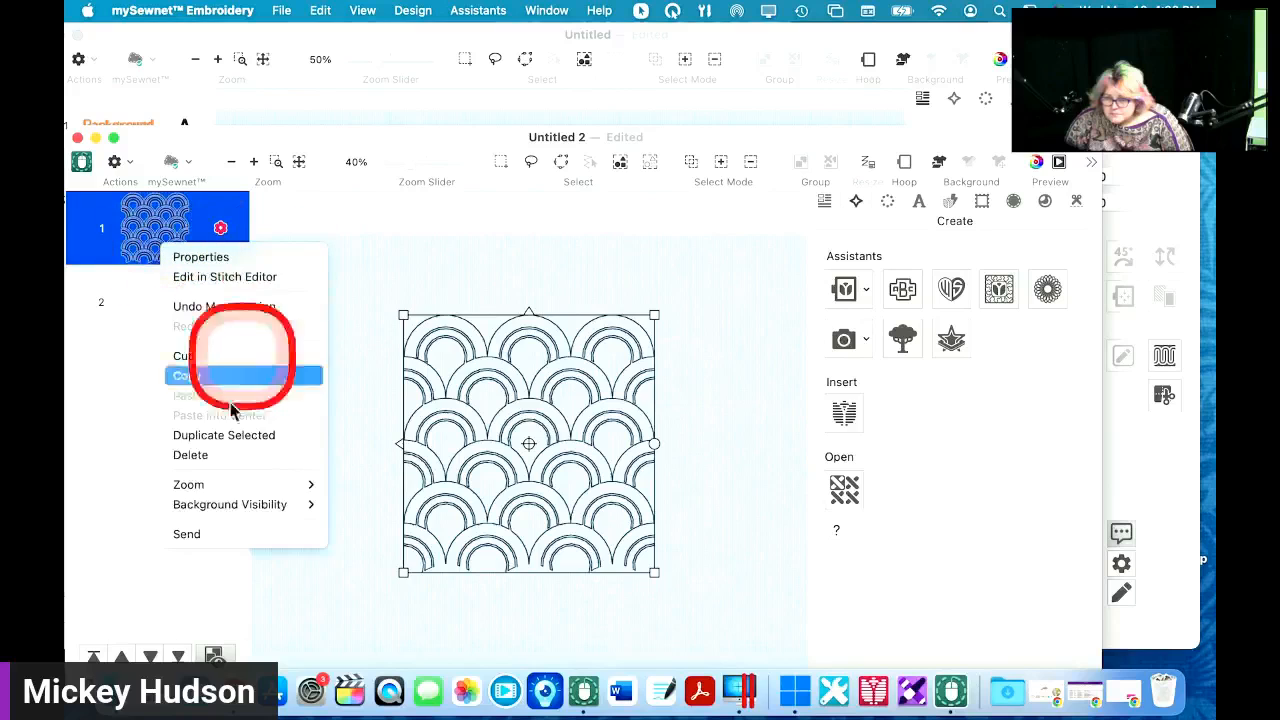
left_click(219, 456)
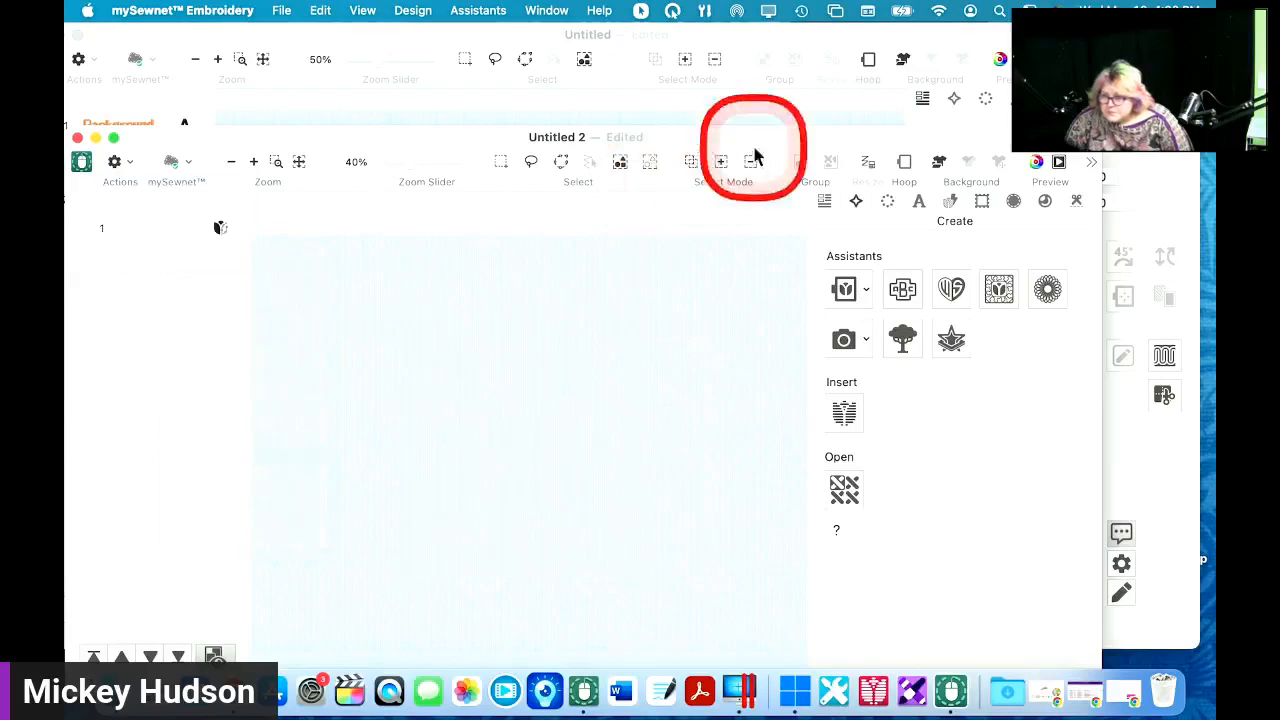
- Start a new garment background with the Background Assistant and load IMG_3708.JPG from the Downloads folder
left_click(937, 167)
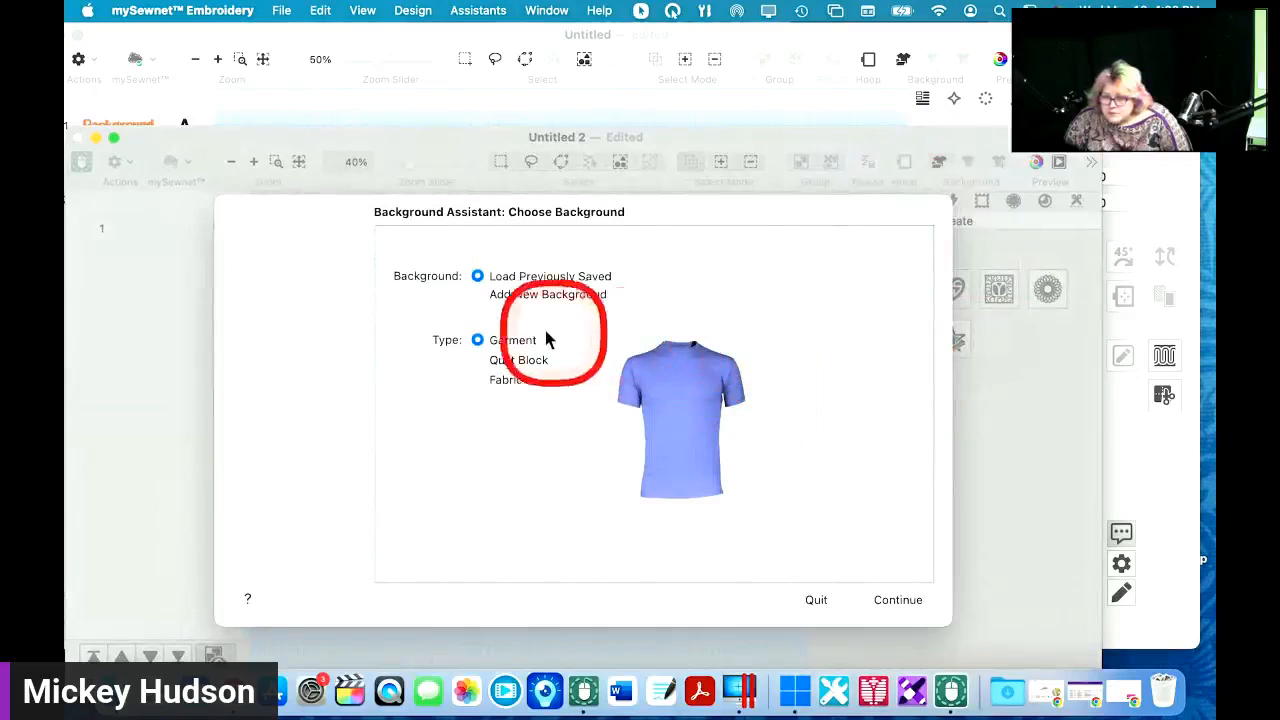
left_click(896, 600)
left_click(432, 320)
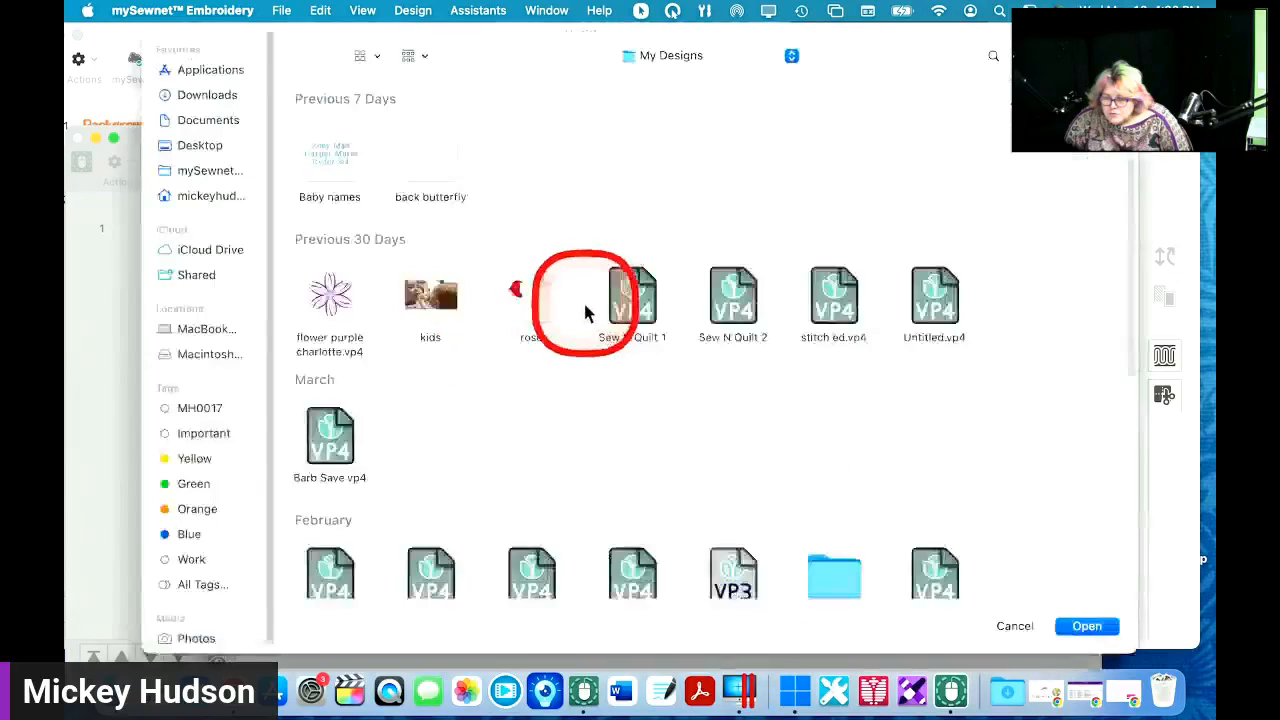
left_click(195, 122)
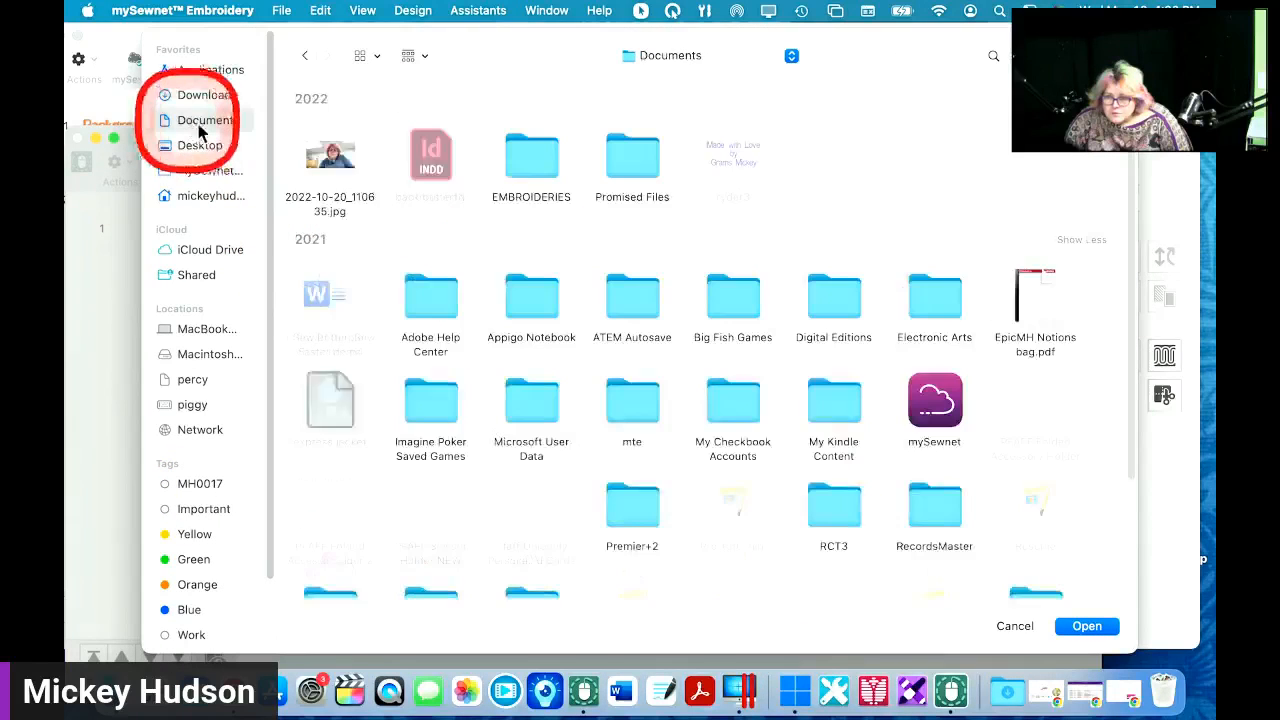
left_click(220, 97)
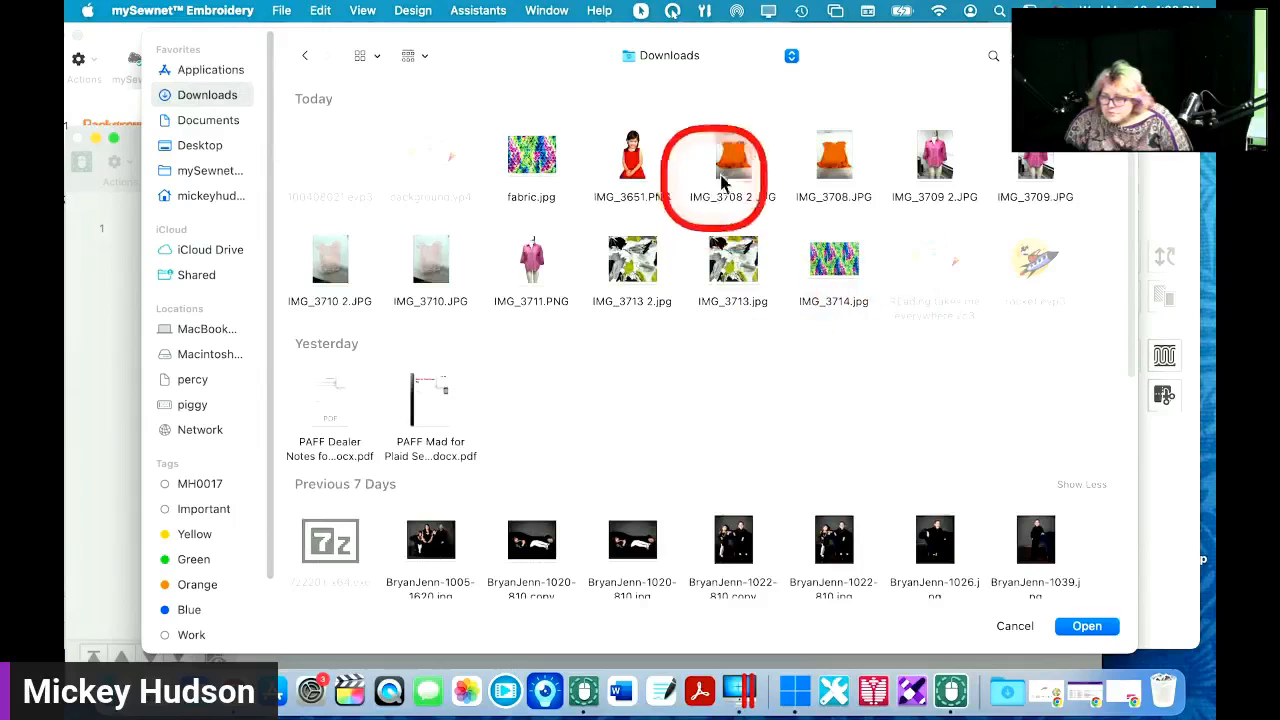
left_click(834, 158)
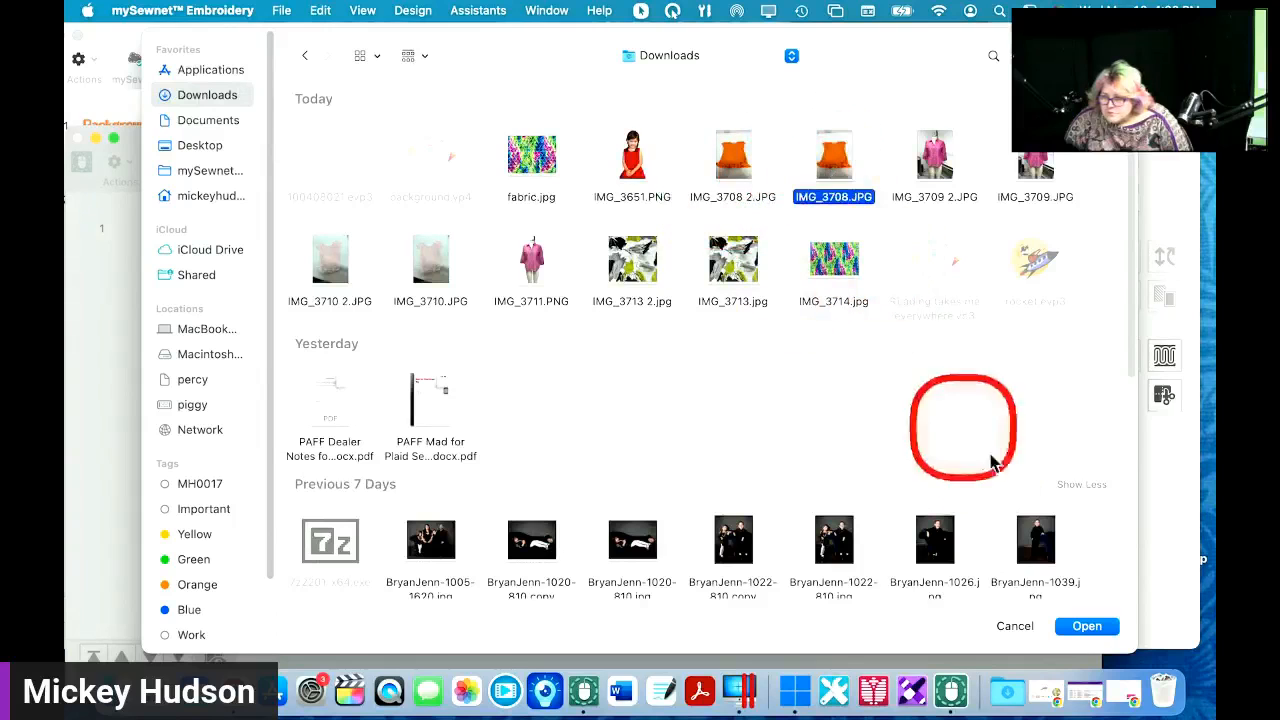
left_click(1087, 626)
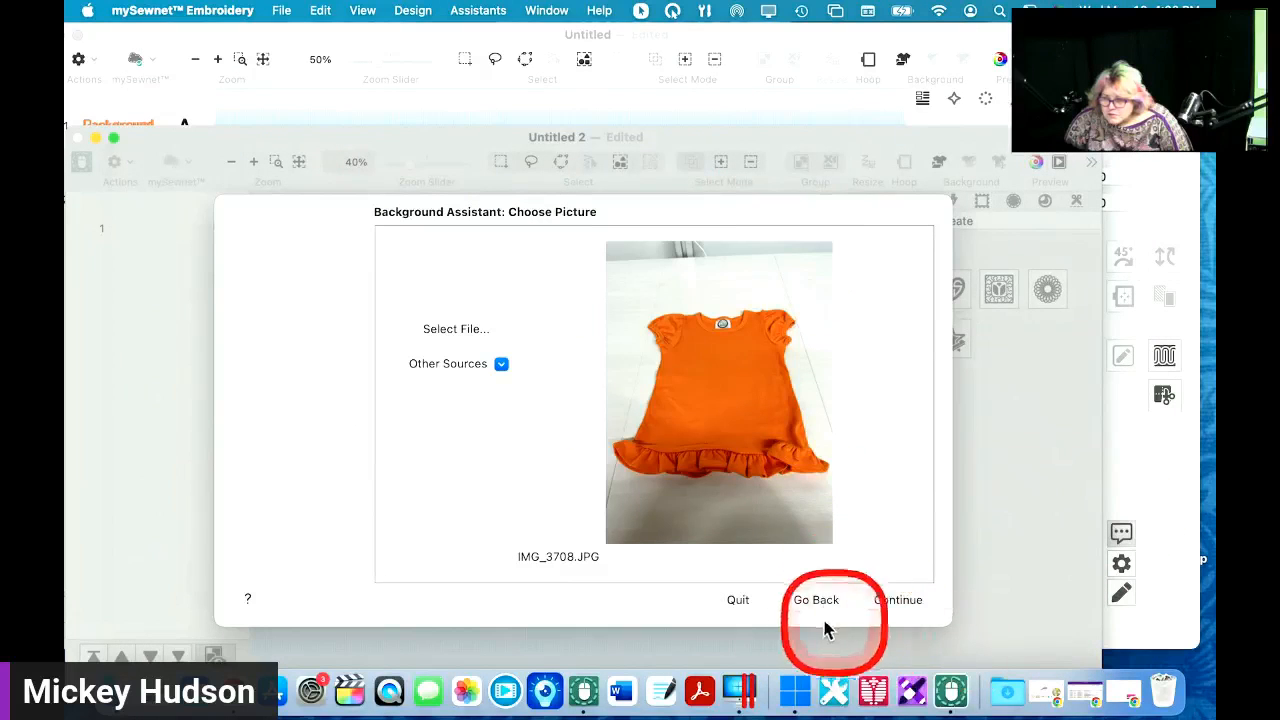
- Accept the uncropped picture, span the sizing line across the dress's chest with a length of 6", and finish the background as Background1
left_click(897, 600)
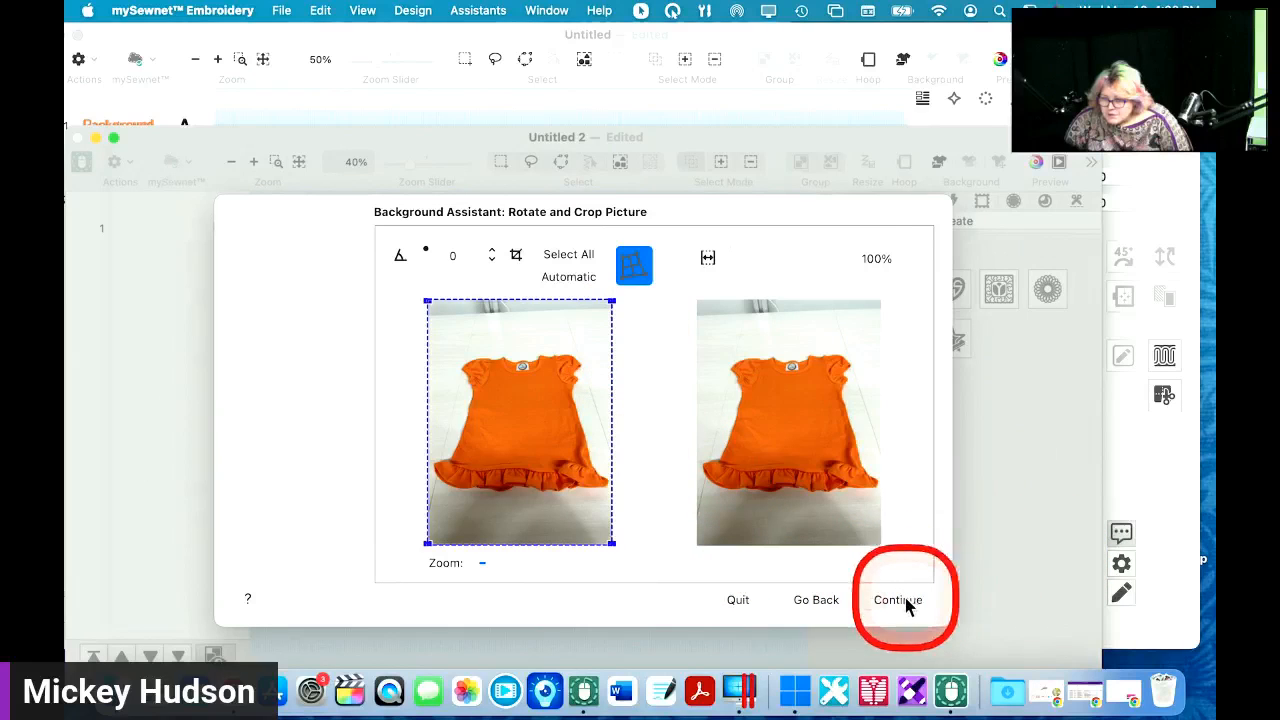
left_click(900, 600)
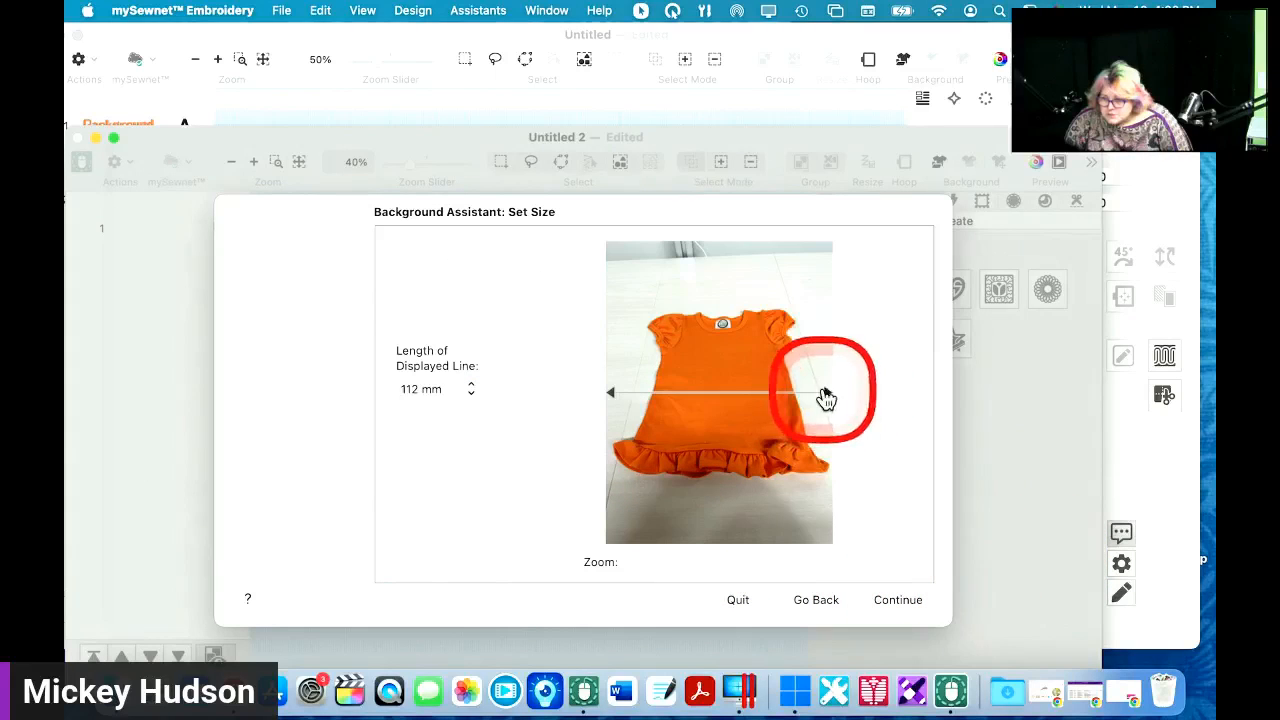
left_click_drag(826, 396, 758, 370)
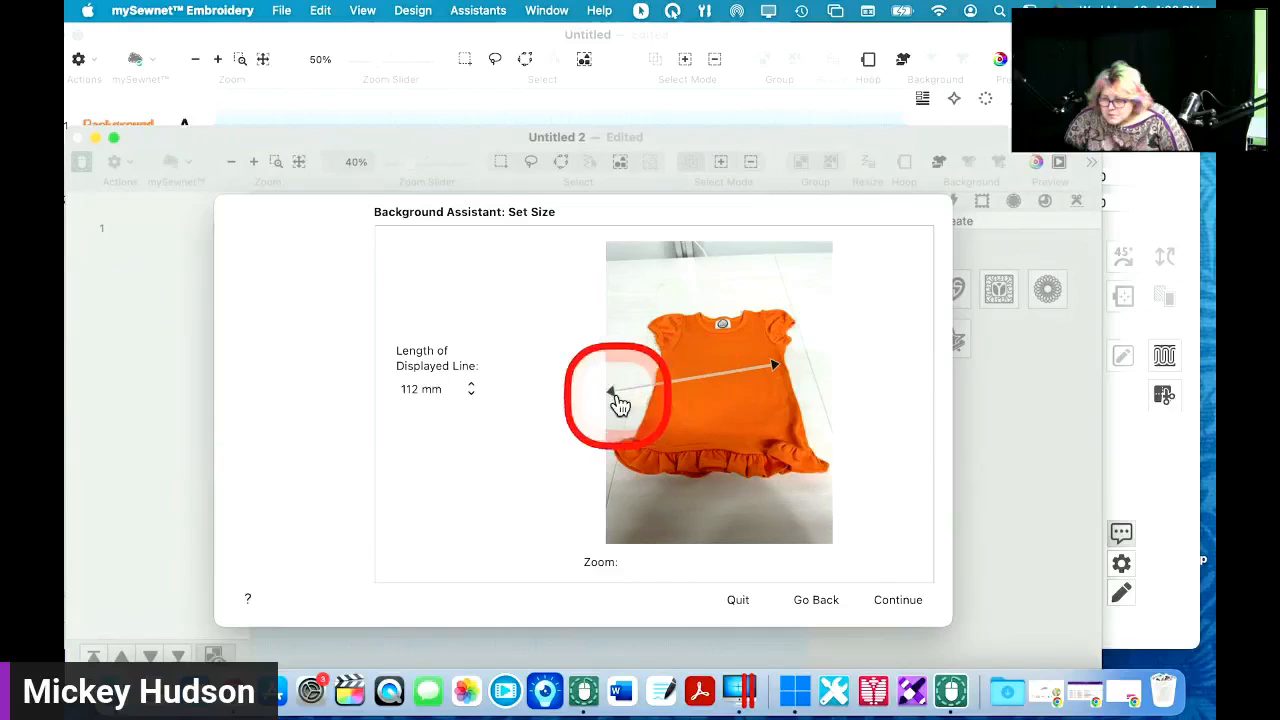
left_click_drag(620, 402, 678, 372)
left_click(455, 393)
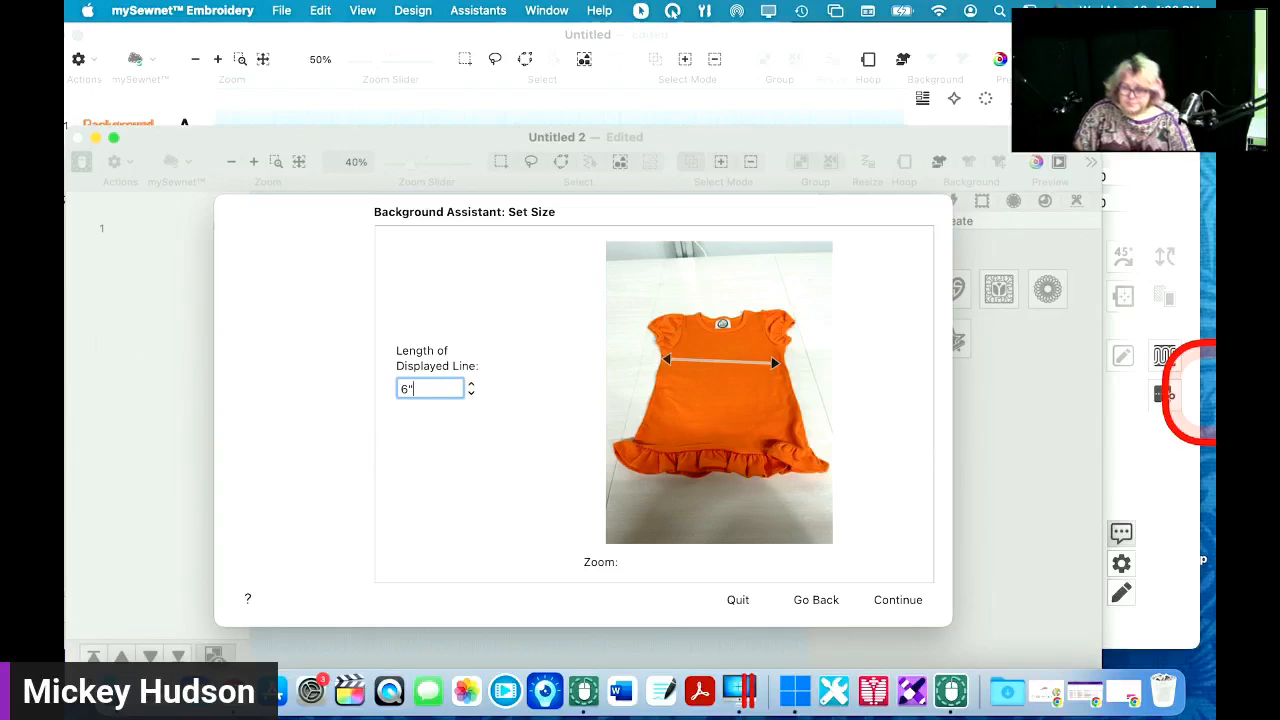
left_click(886, 601)
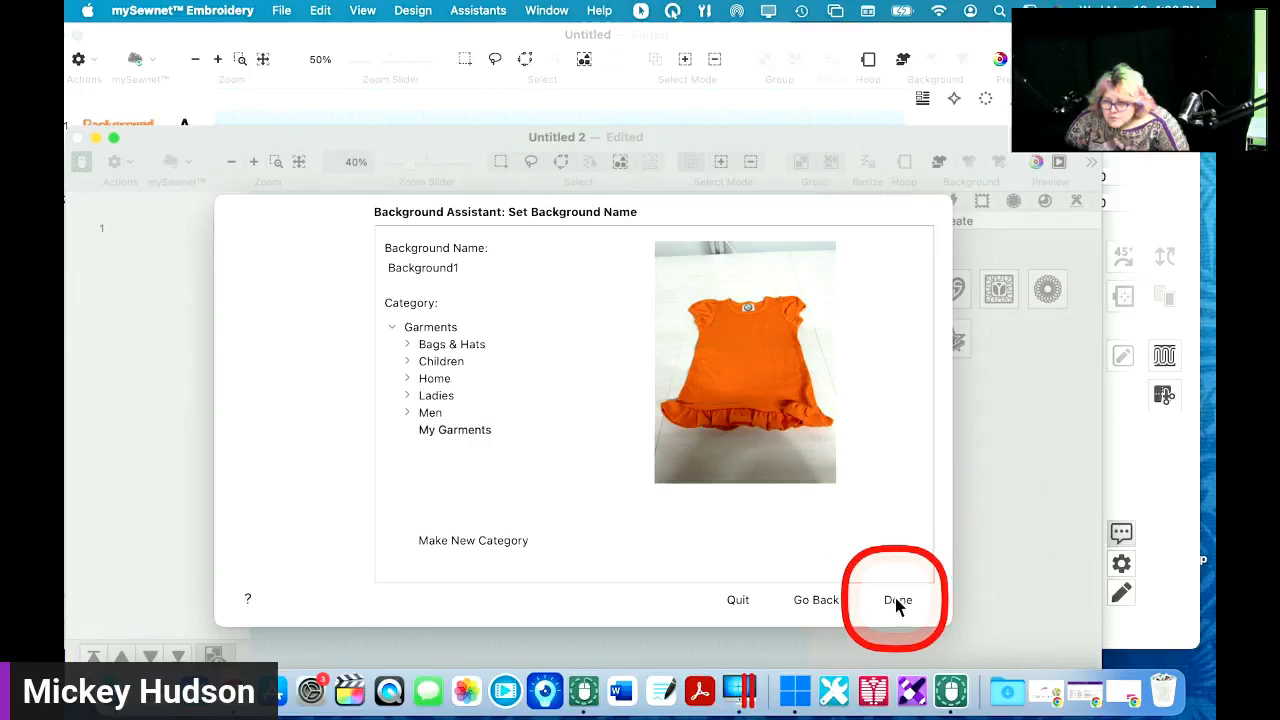
left_click(897, 602)
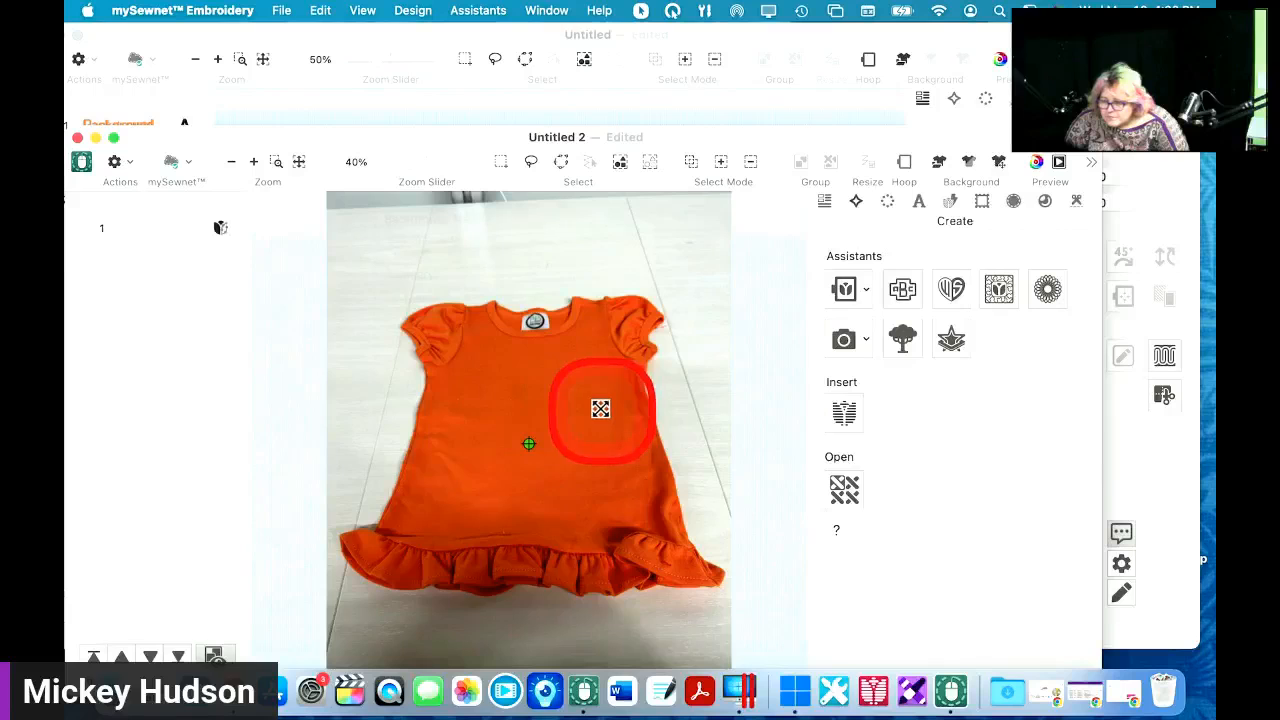
left_click(845, 411)
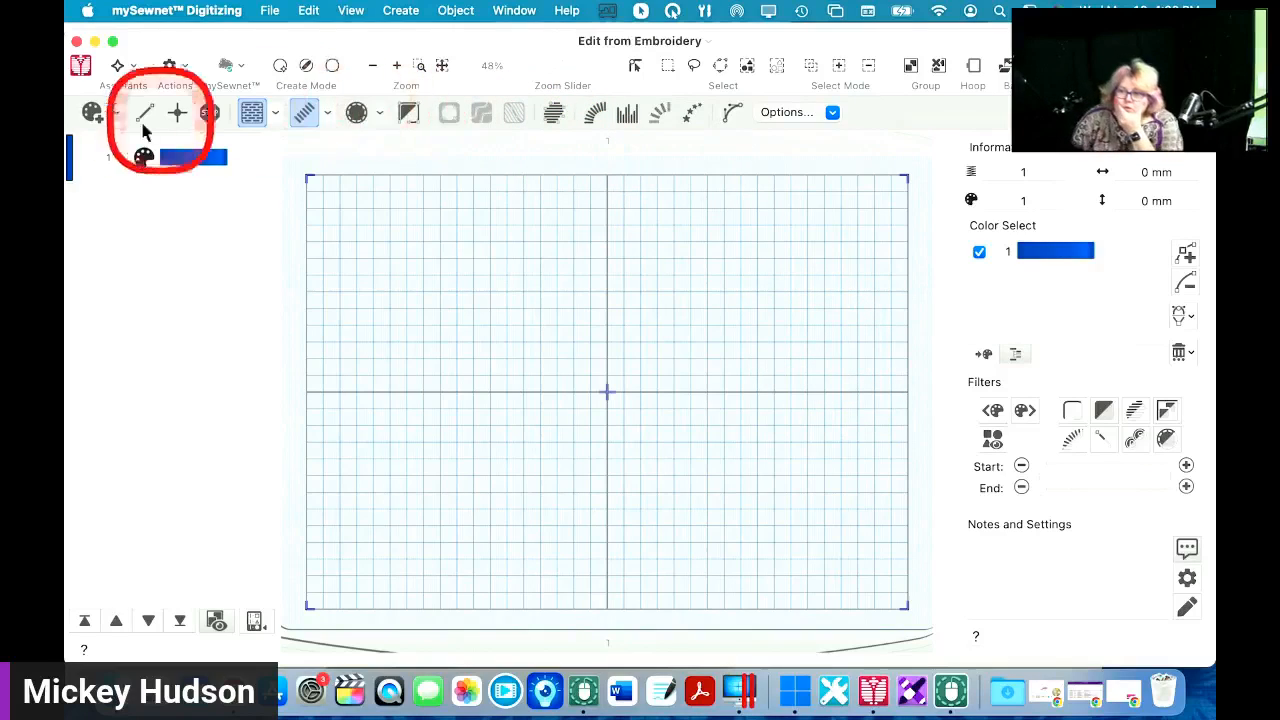
left_click_drag(158, 50, 197, 163)
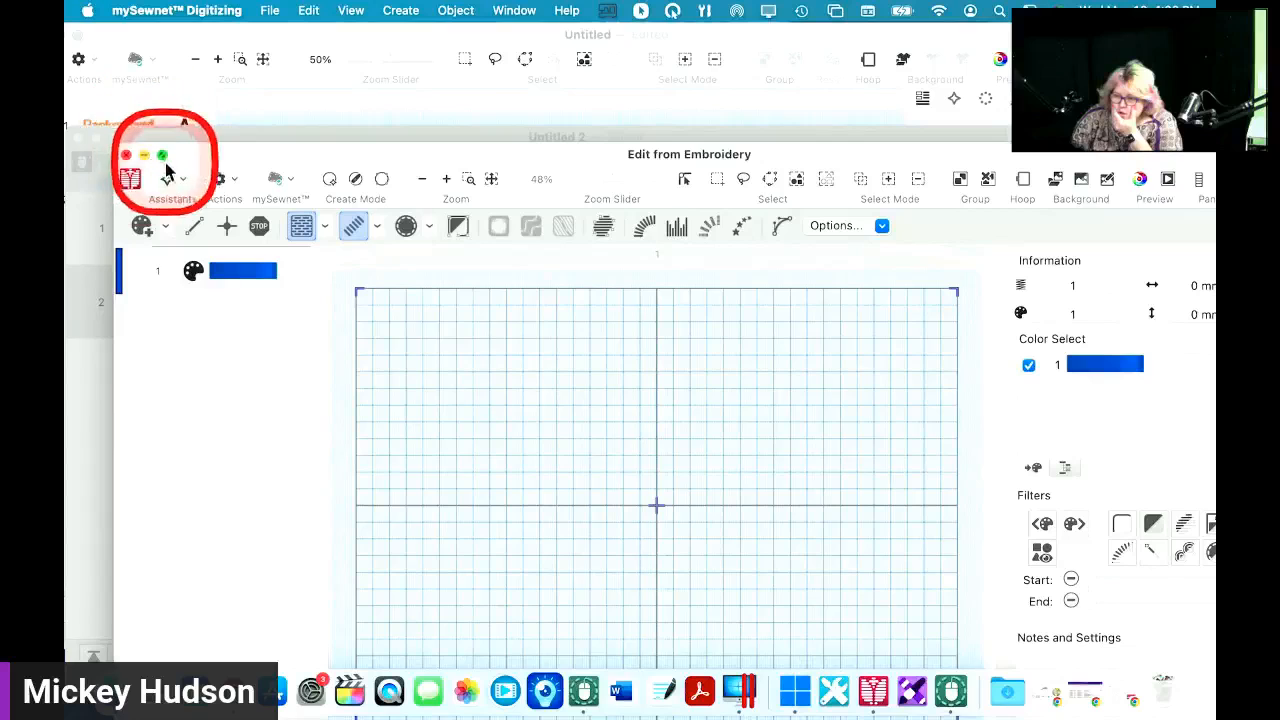
left_click(126, 153)
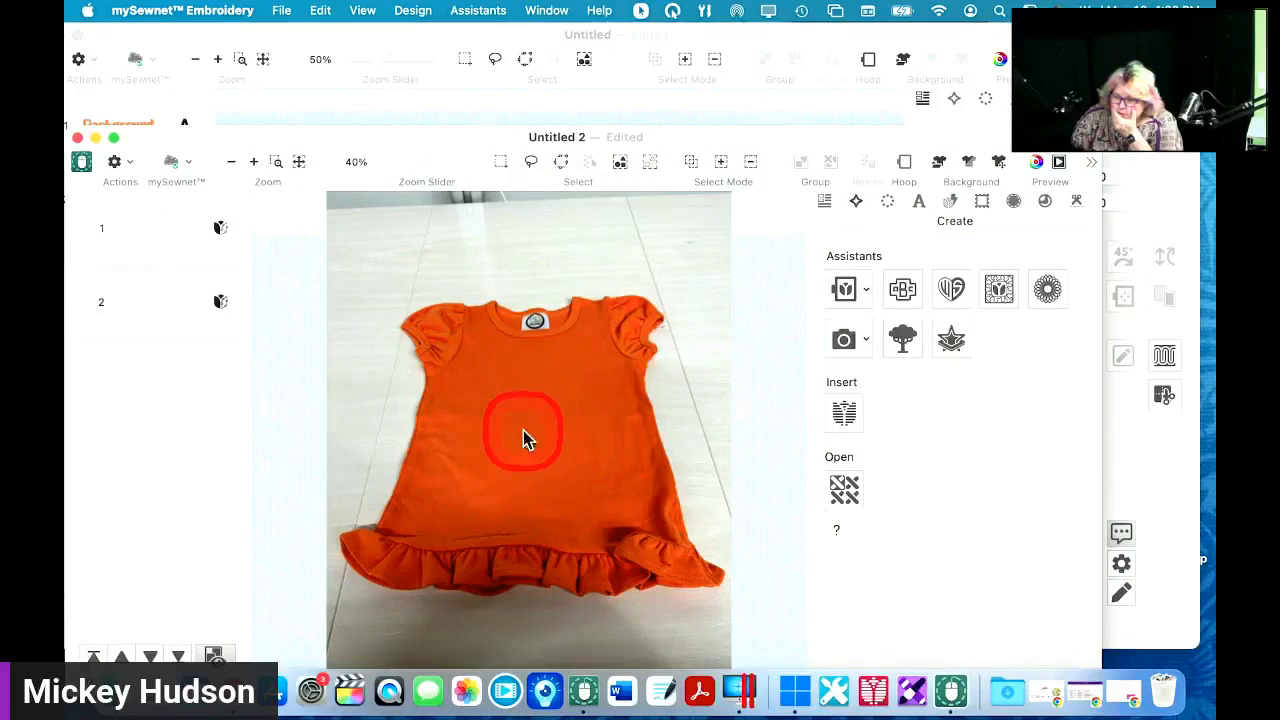
left_click_drag(666, 142, 697, 114)
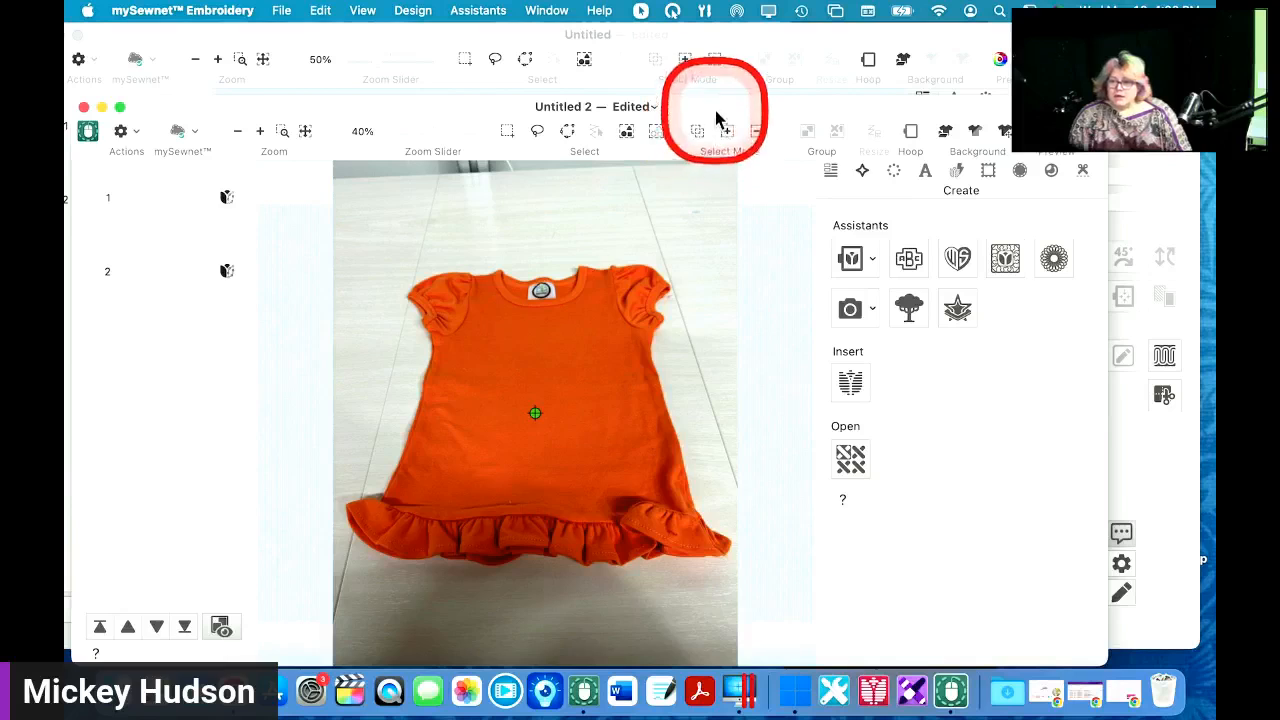
left_click_drag(717, 112, 727, 57)
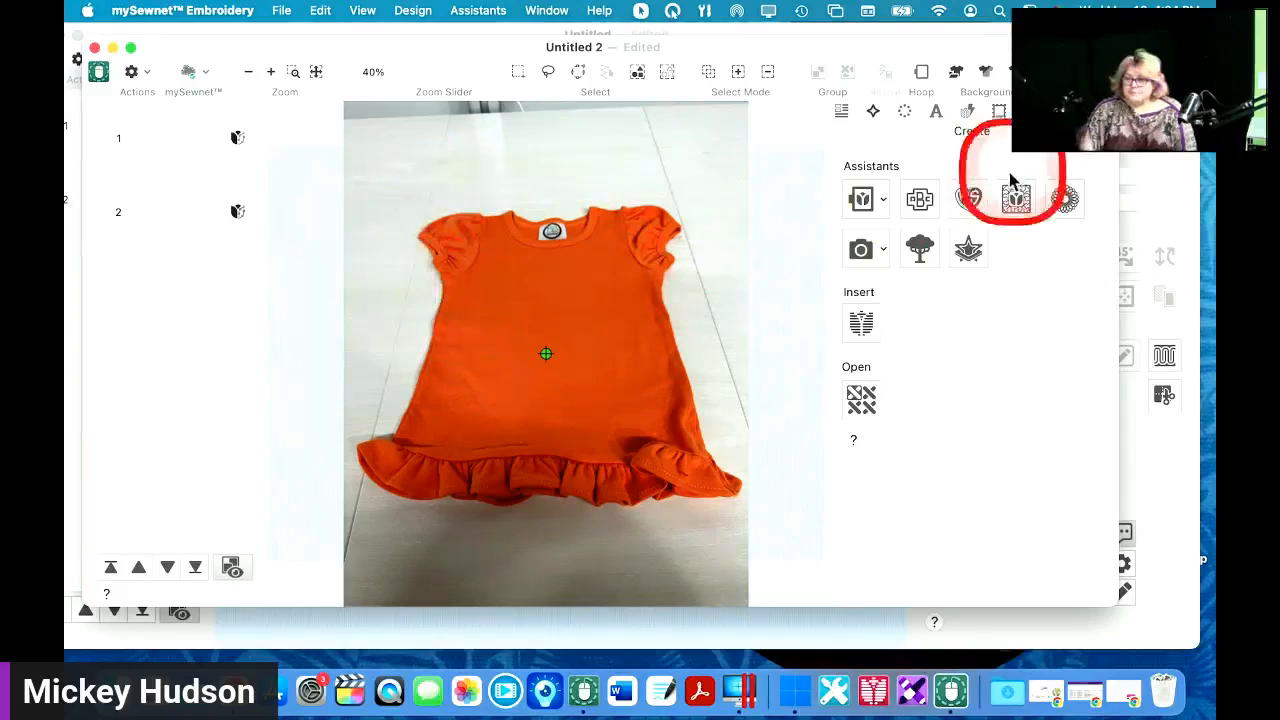
left_click_drag(828, 51, 818, 78)
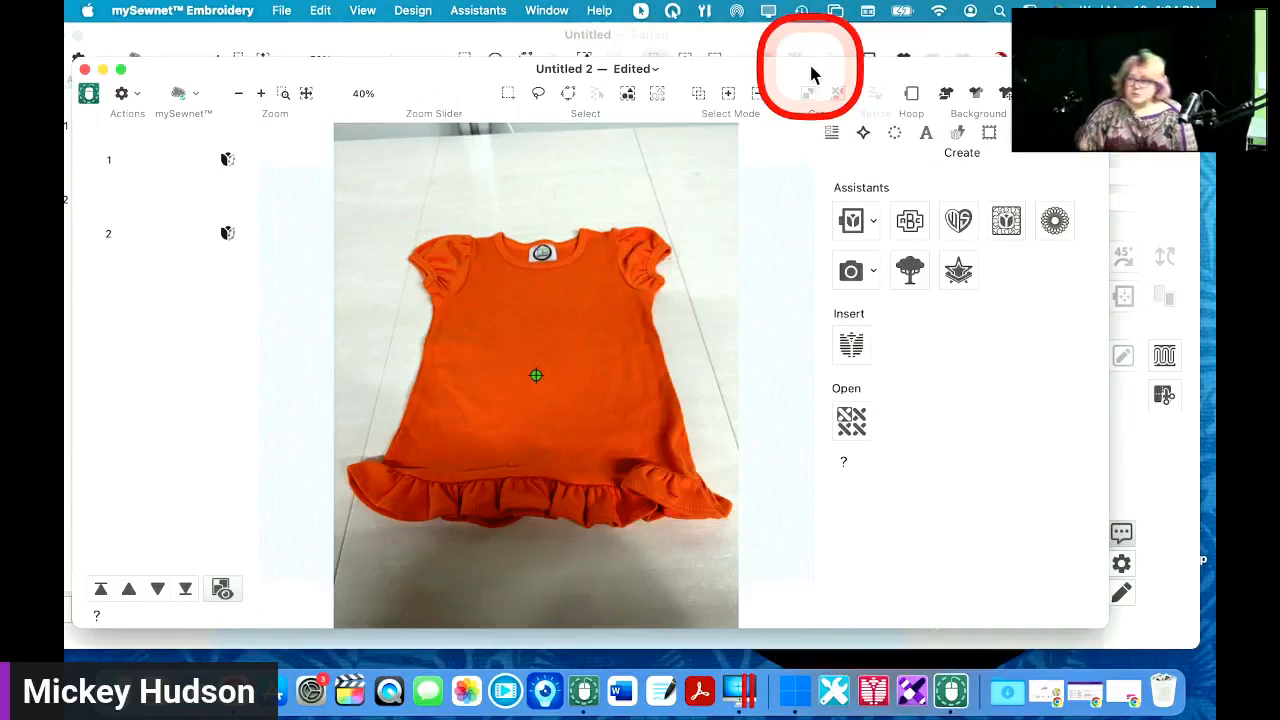
left_click_drag(724, 57, 735, 68)
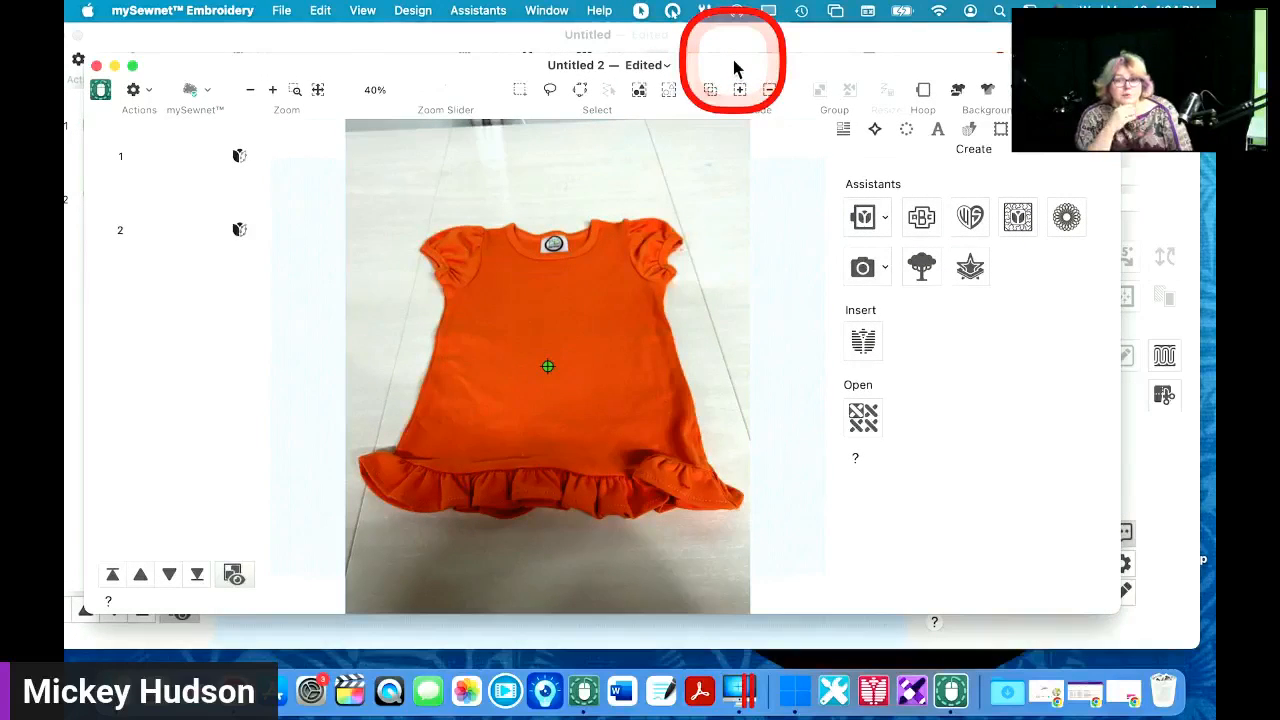